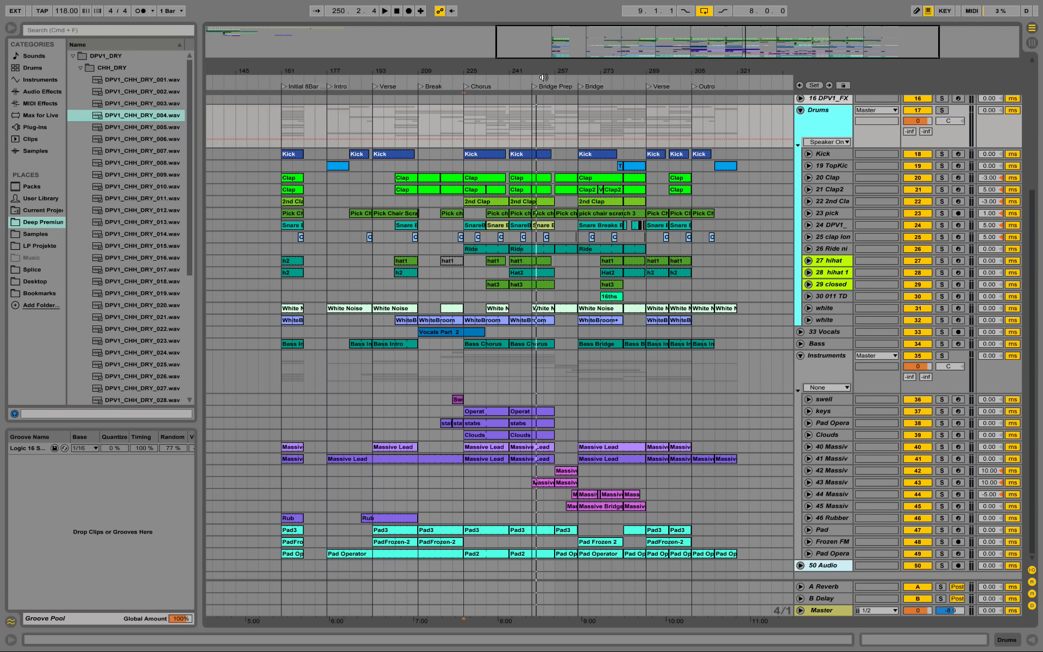
Look over the Drums group's device chain and the track list and song sections of the whole arrangement.
double_click(817, 112)
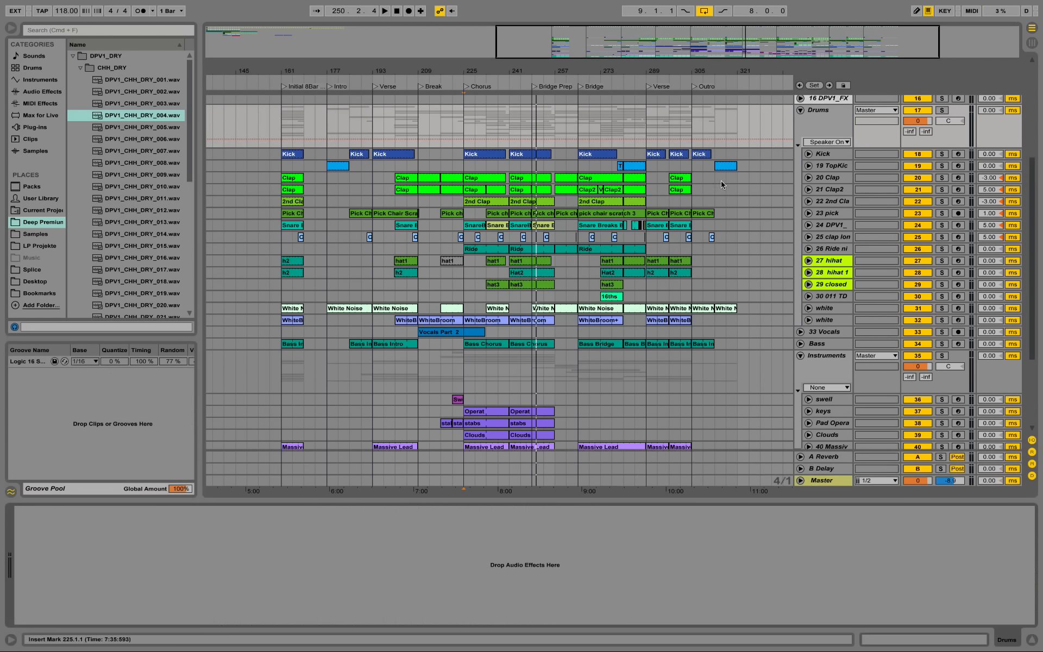
left_click(823, 114)
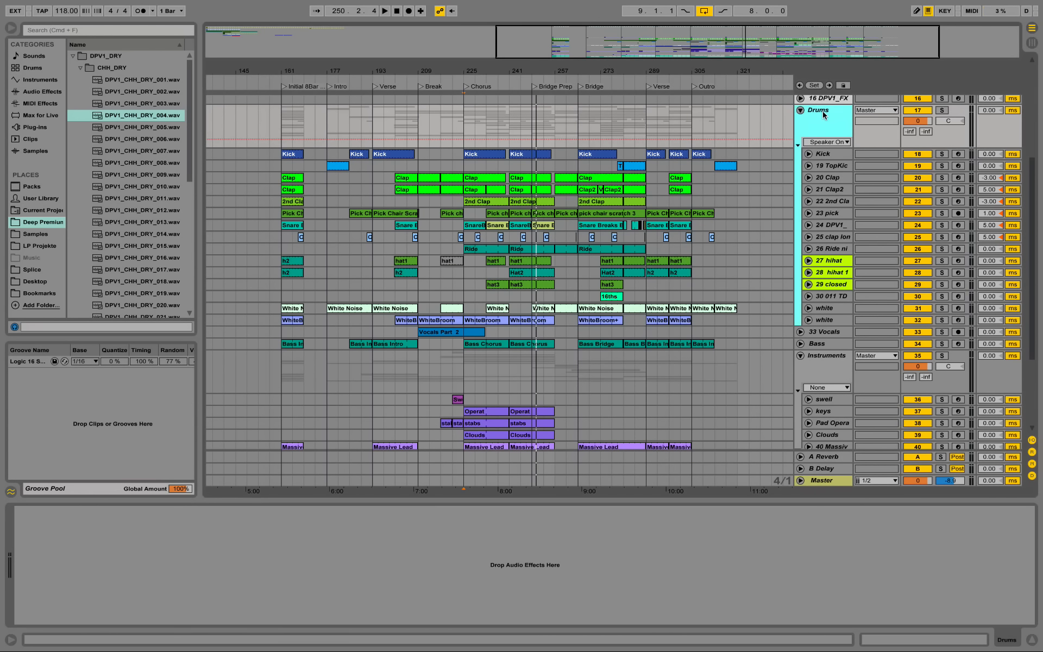
left_click(1032, 640)
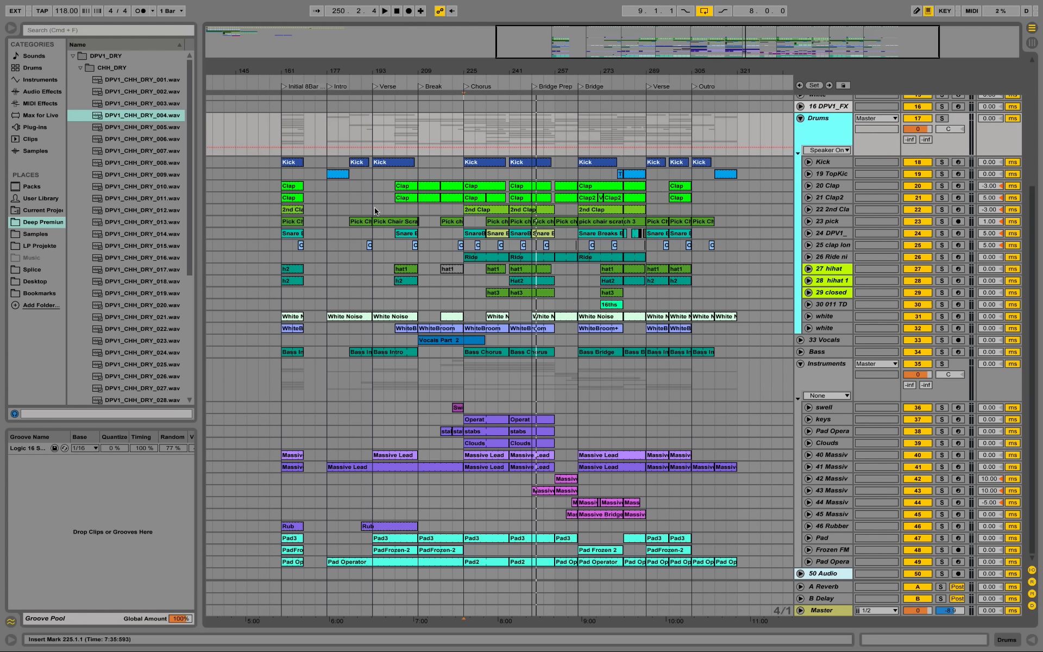
left_click(243, 68)
scroll(568, 200, "up", 5)
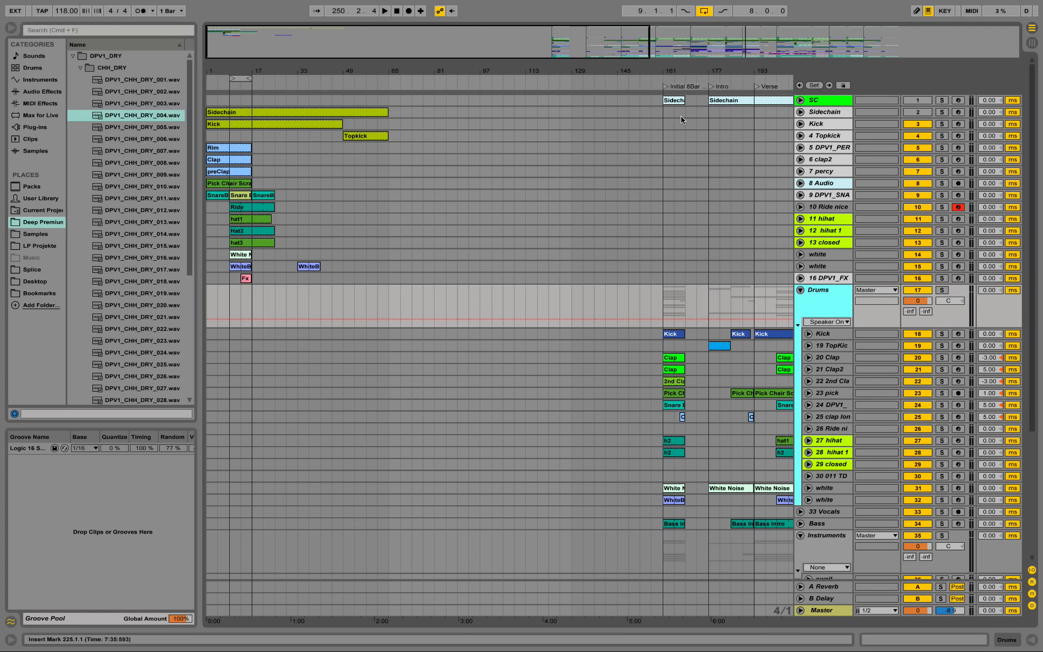
left_click_drag(788, 70, 438, 71)
scroll(562, 218, "right", 1)
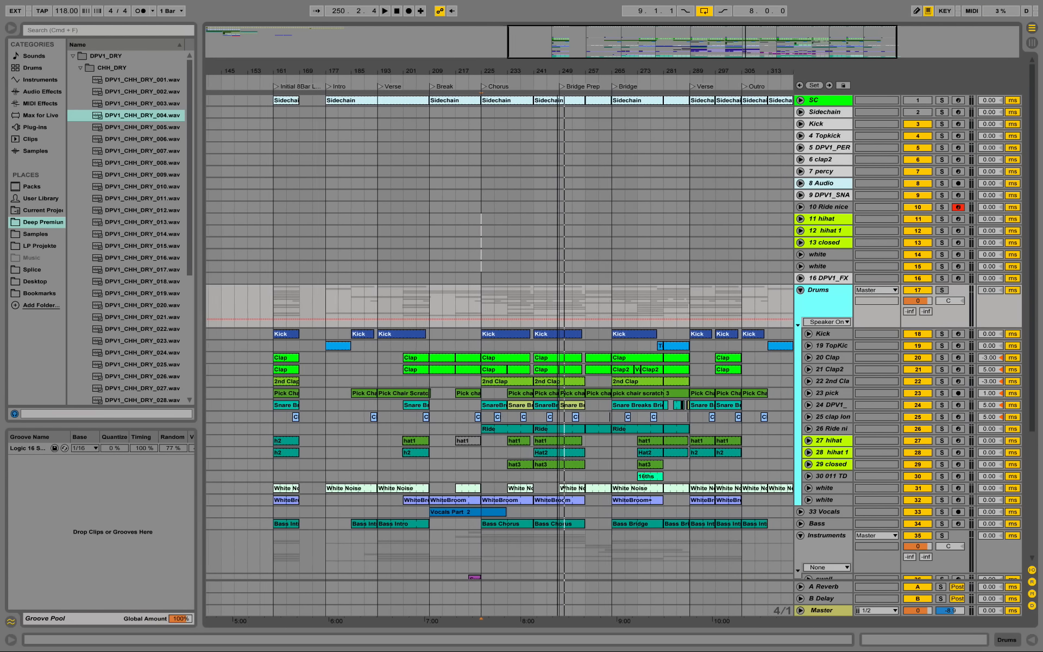
scroll(562, 218, "down", 3)
scroll(564, 234, "down", 3)
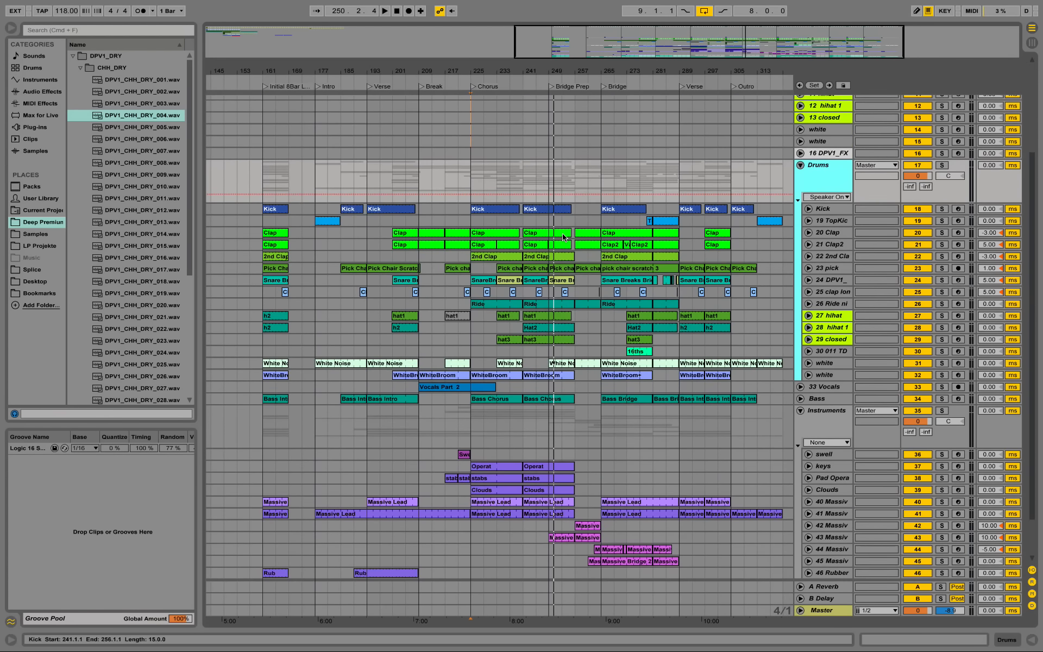
scroll(564, 234, "down", 3)
scroll(563, 237, "down", 1)
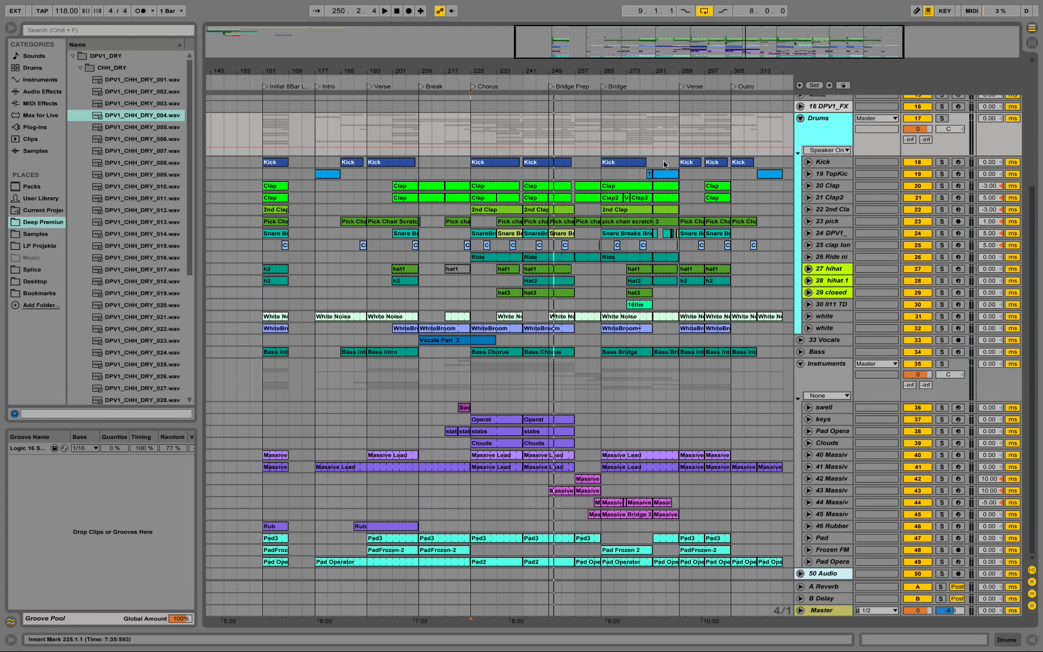
Collapse the Drums group and group the loose drum tracks from Kick down to DPV1_FX.
left_click(800, 118)
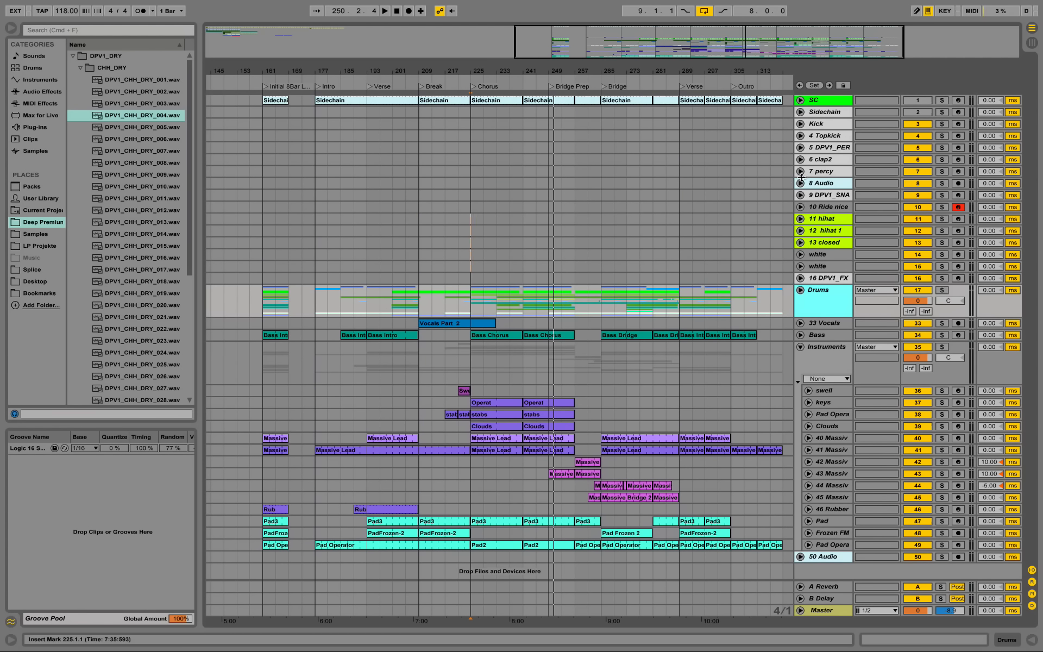
left_click(828, 269)
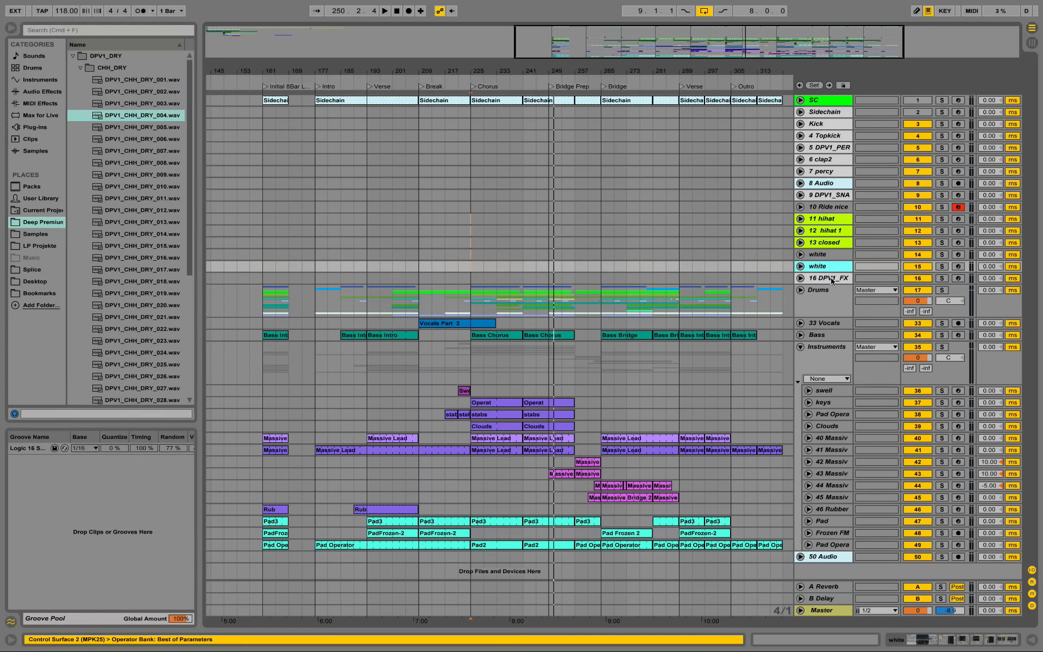
left_click(831, 280)
left_click(823, 124, "shift")
right_click(823, 124)
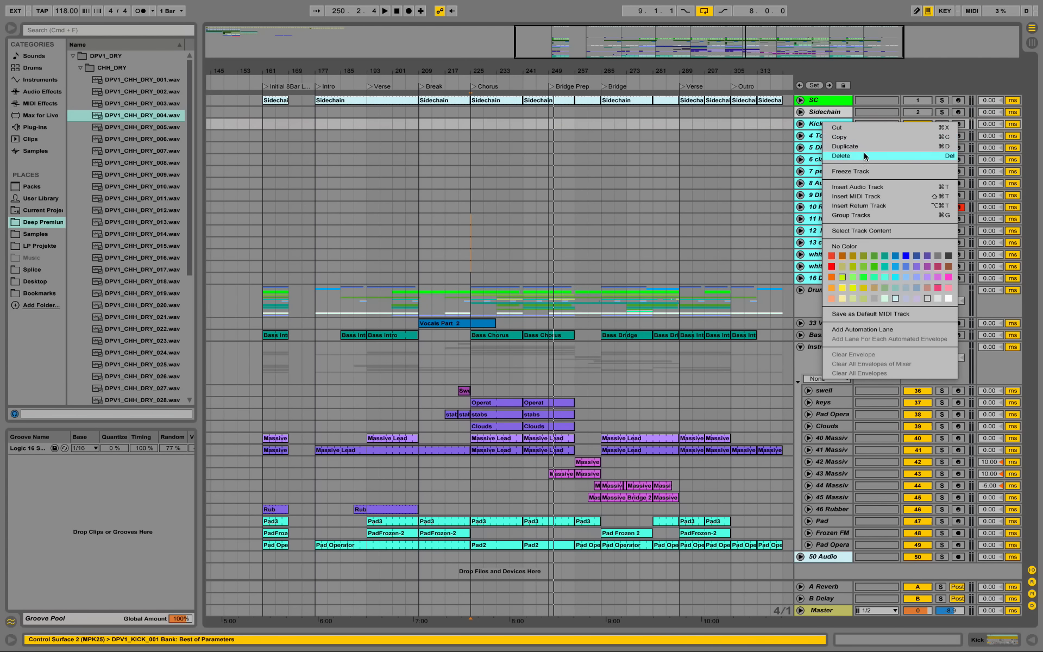
left_click(878, 217)
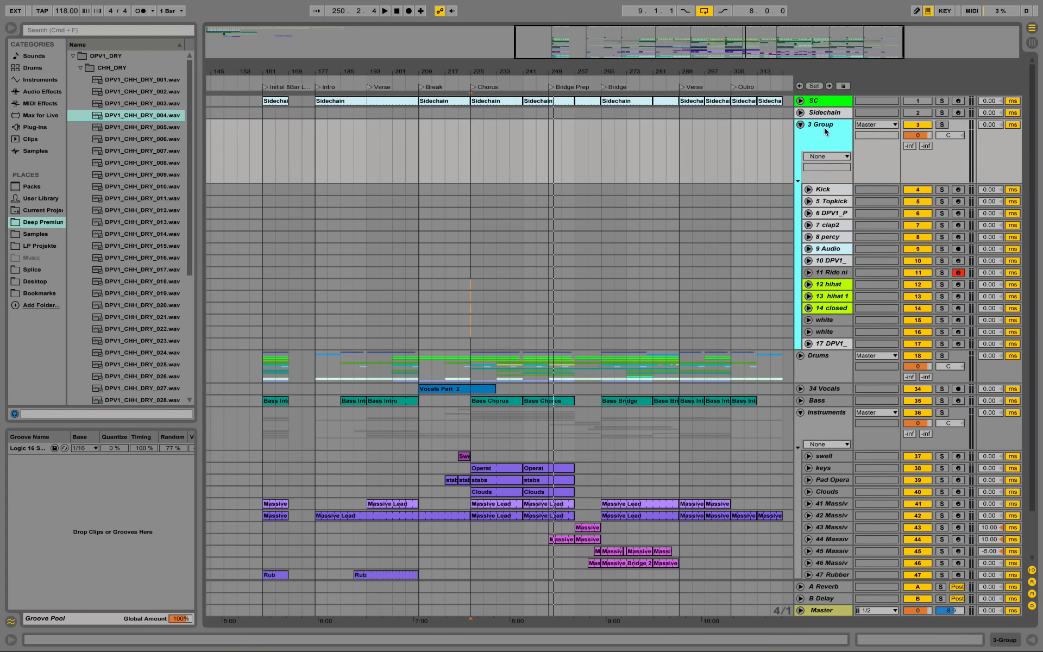
Rename the newly made track group to "New Drums".
right_click(822, 126)
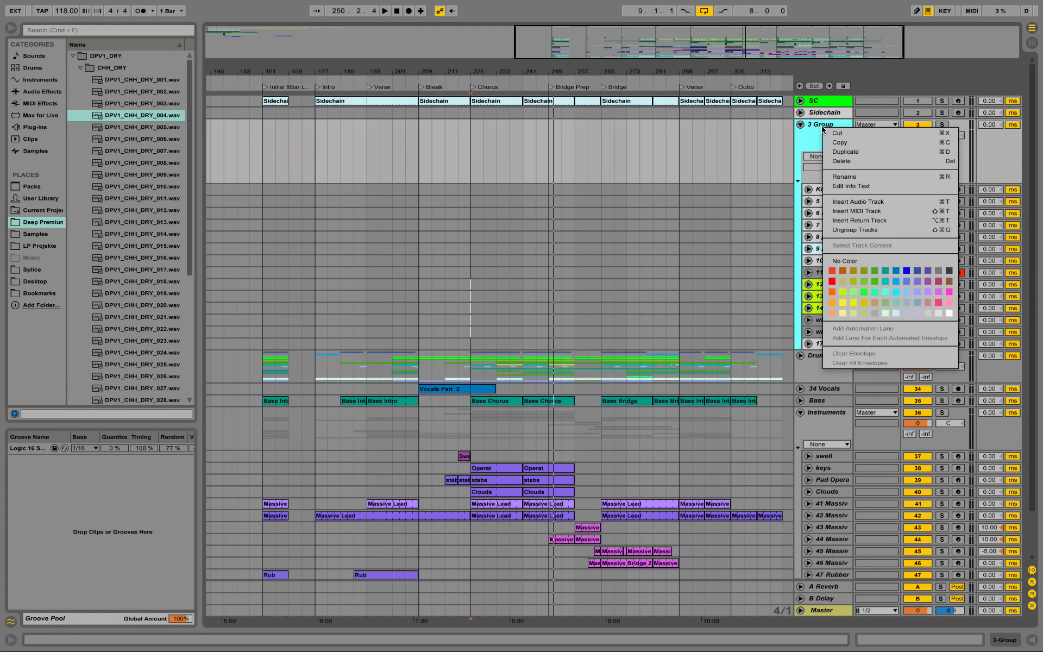
left_click(868, 179)
type("Ne")
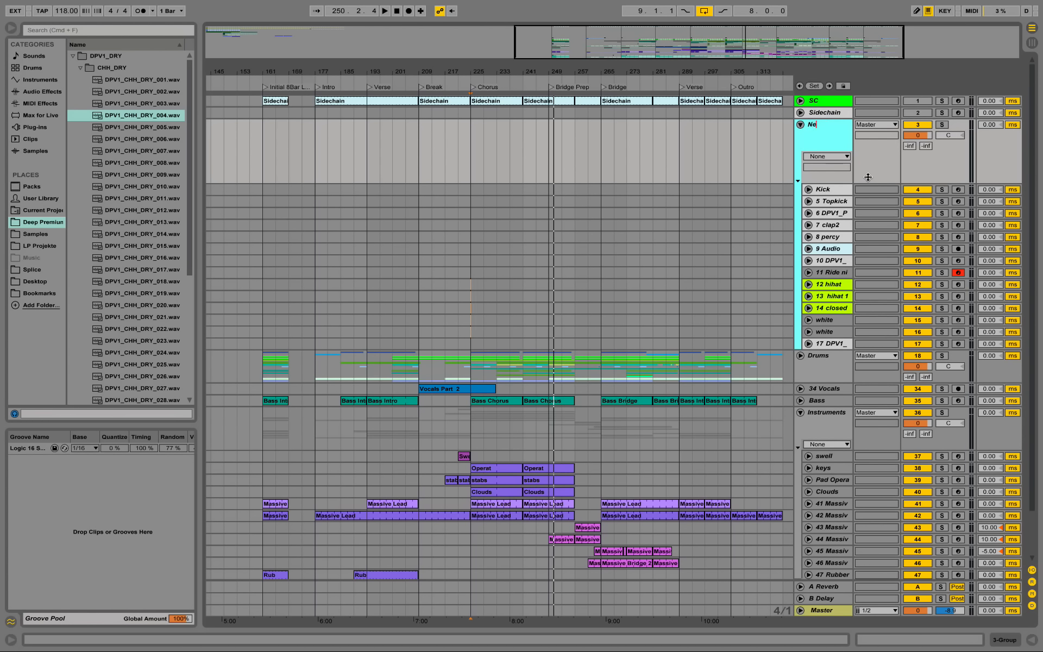
type("w Drums")
key("Return")
Deactivate the New Drums group and collapse it.
left_click(917, 125)
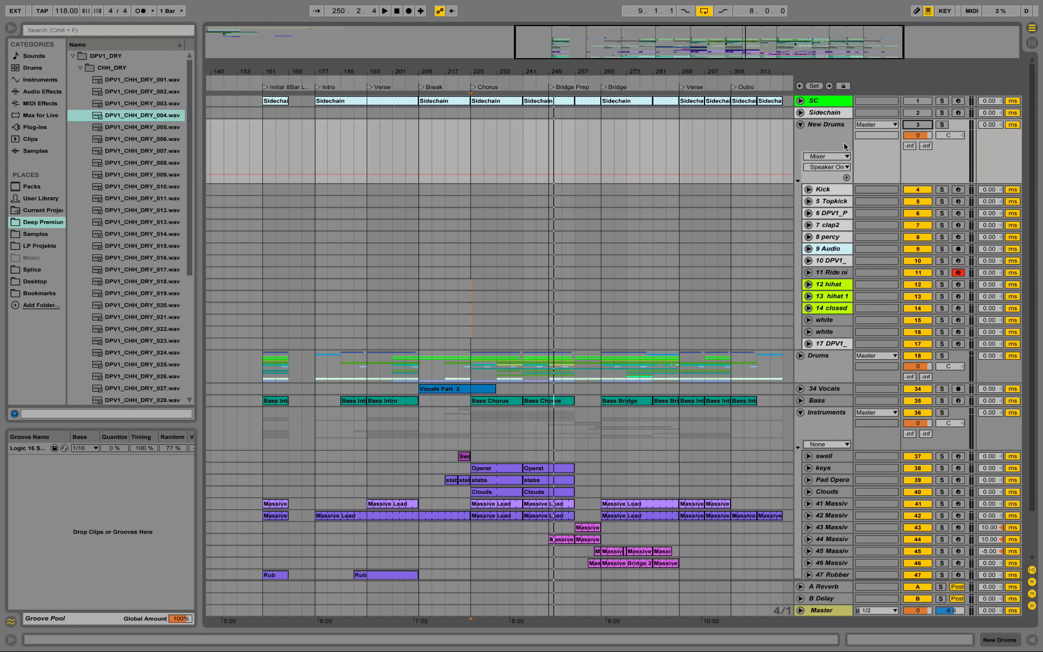
left_click(802, 125)
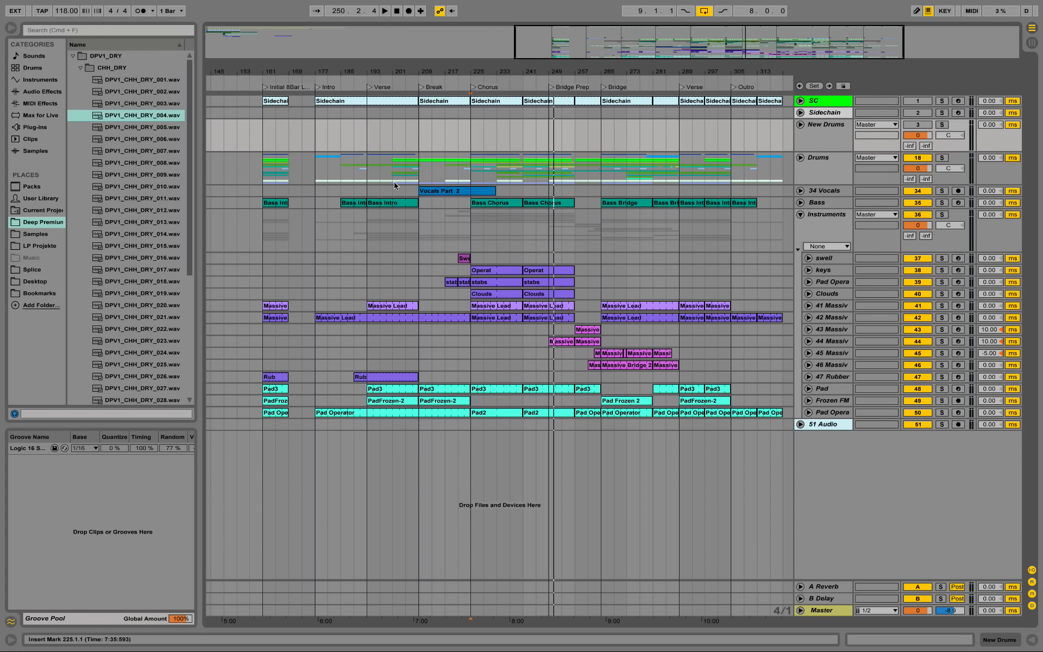
left_click(825, 190)
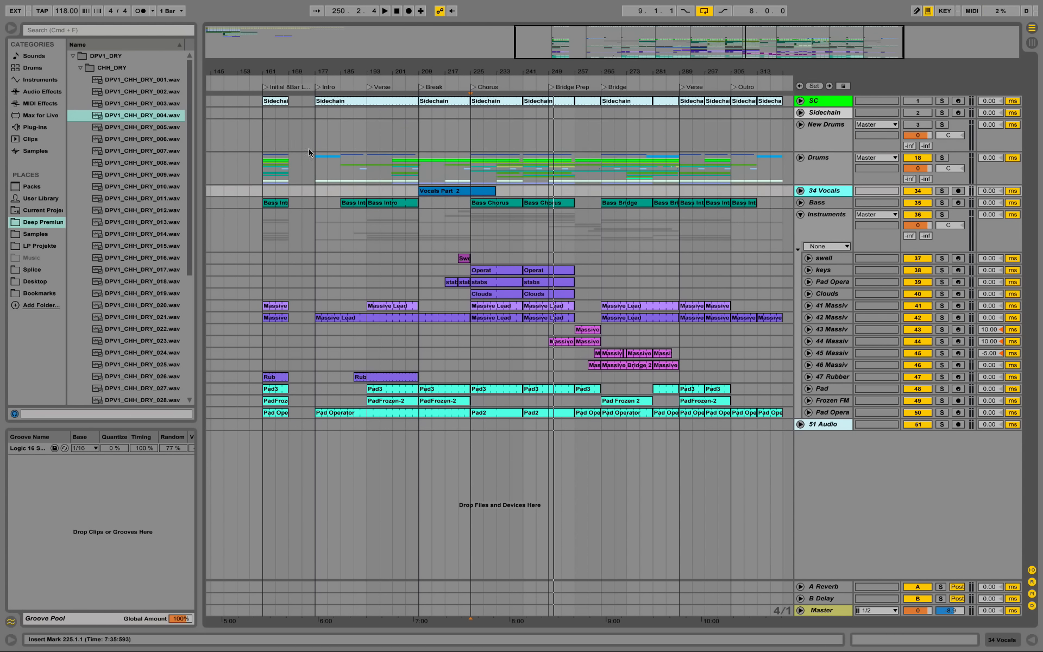
left_click(830, 203)
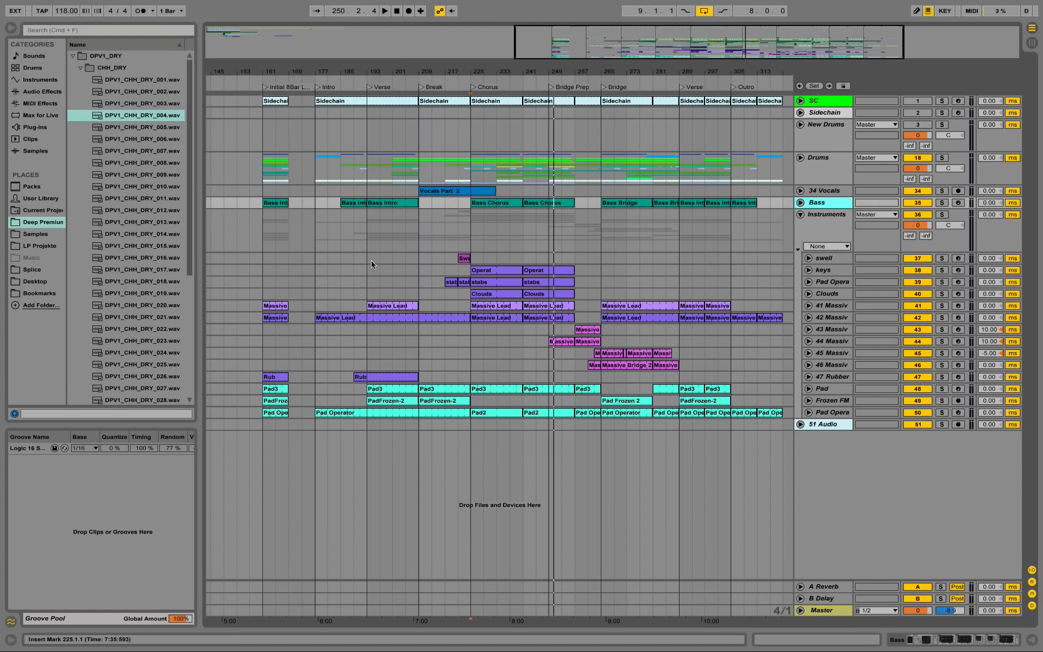
Loop the 16-bar Verse section starting at bar 193 and play it back briefly.
left_click_drag(368, 258, 414, 258)
right_click(414, 255)
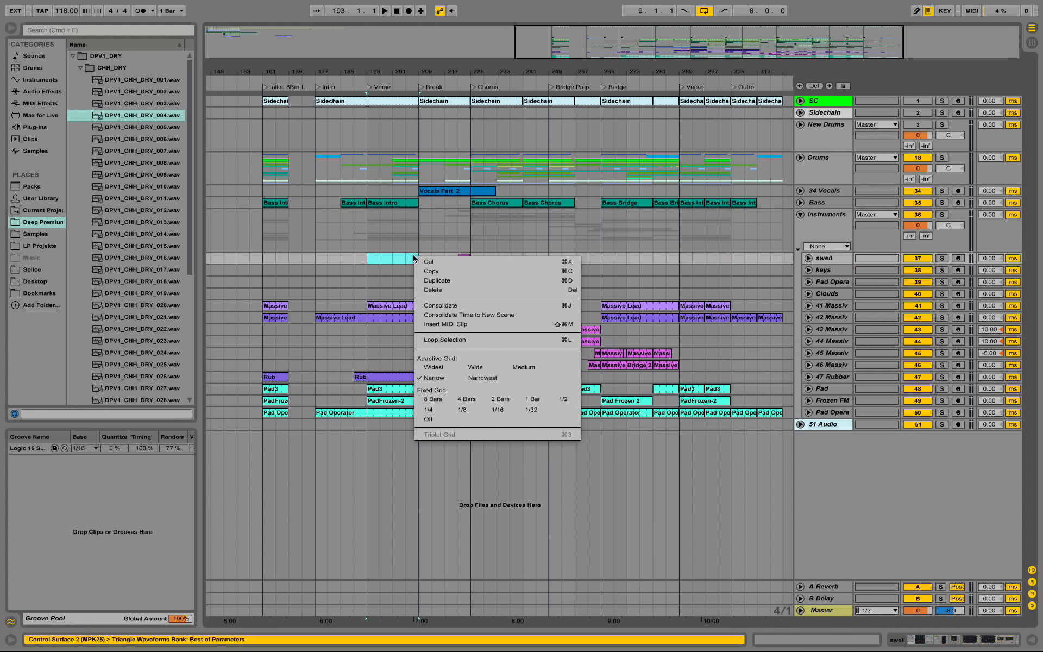
left_click(491, 336)
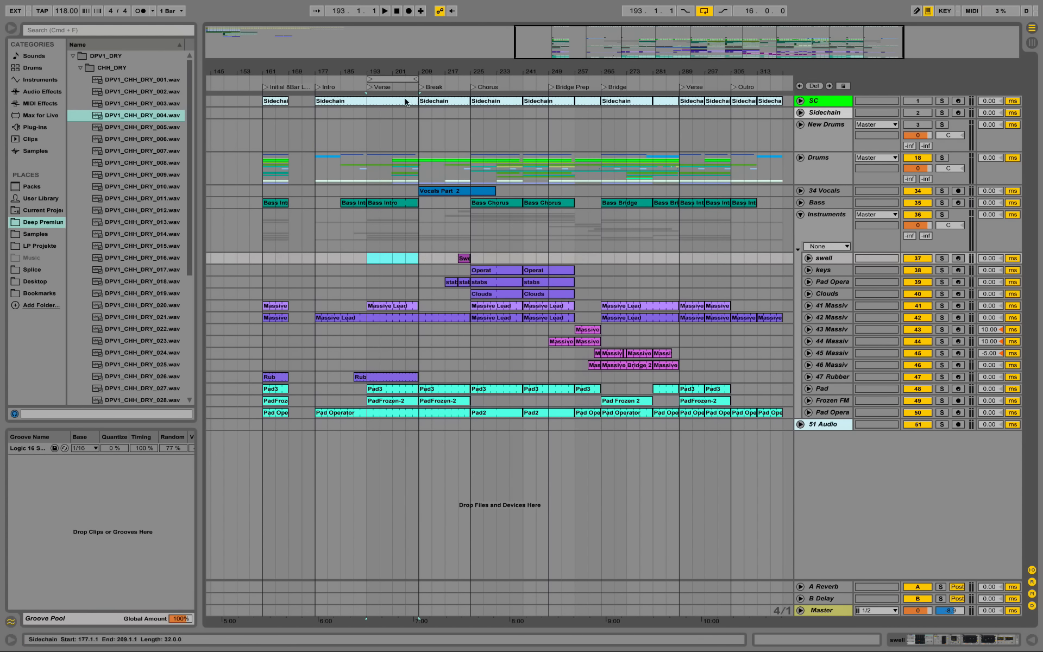
left_click_drag(389, 75, 421, 75)
key("space")
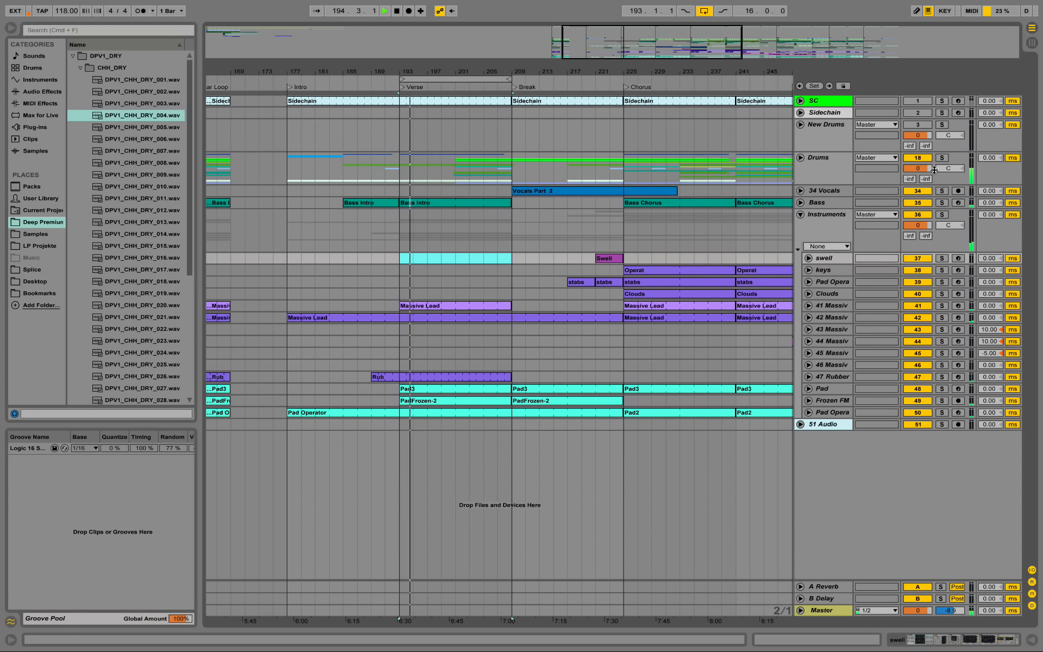
key("space")
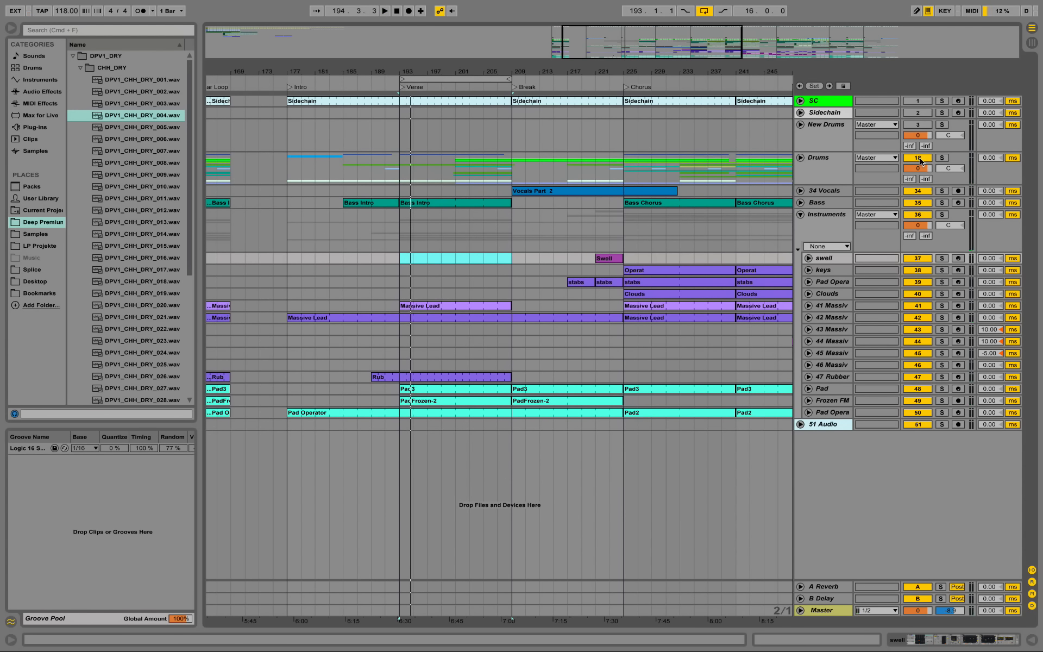
Deactivate the old Drums group and play the looped Verse without drums.
left_click(918, 158)
key("space")
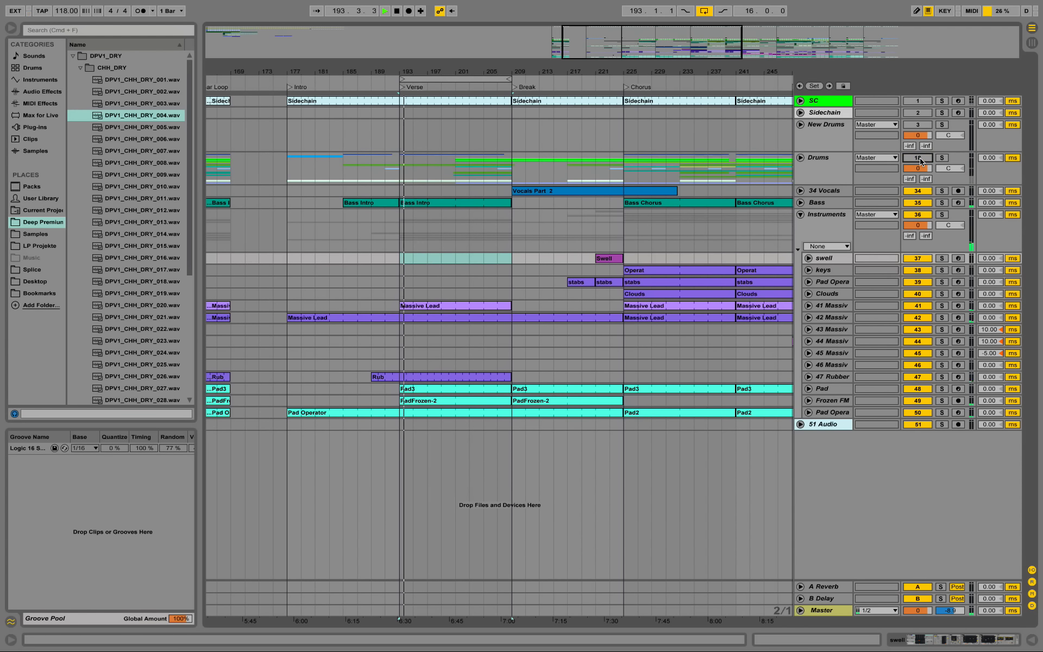
key("space")
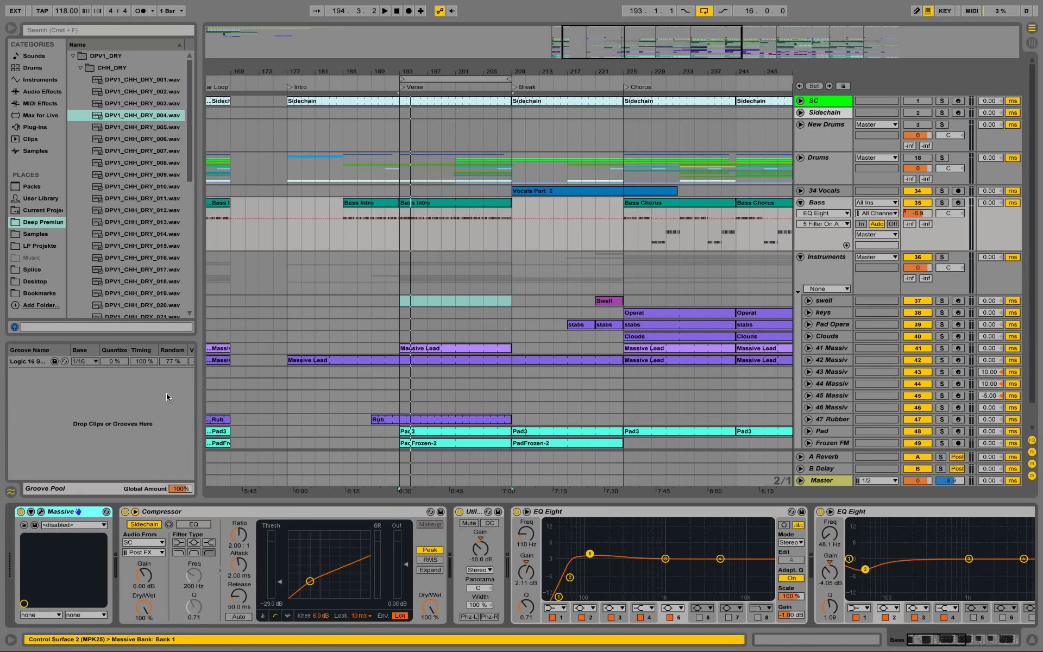
View the Massive synth settings on the Bass track and close the plug-in window.
left_click(41, 512)
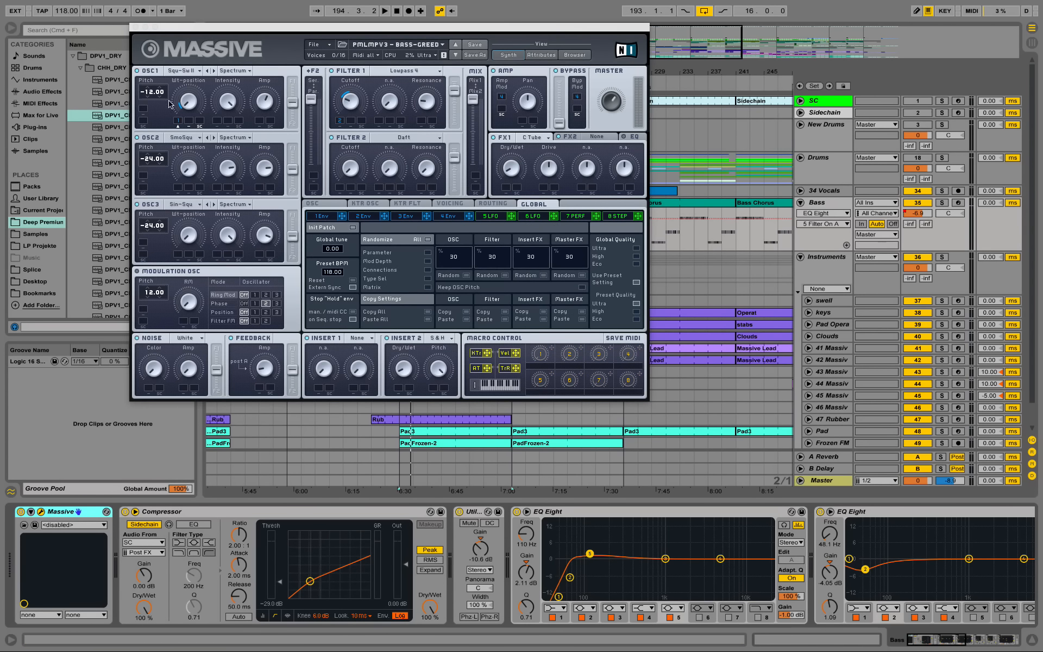
left_click(136, 28)
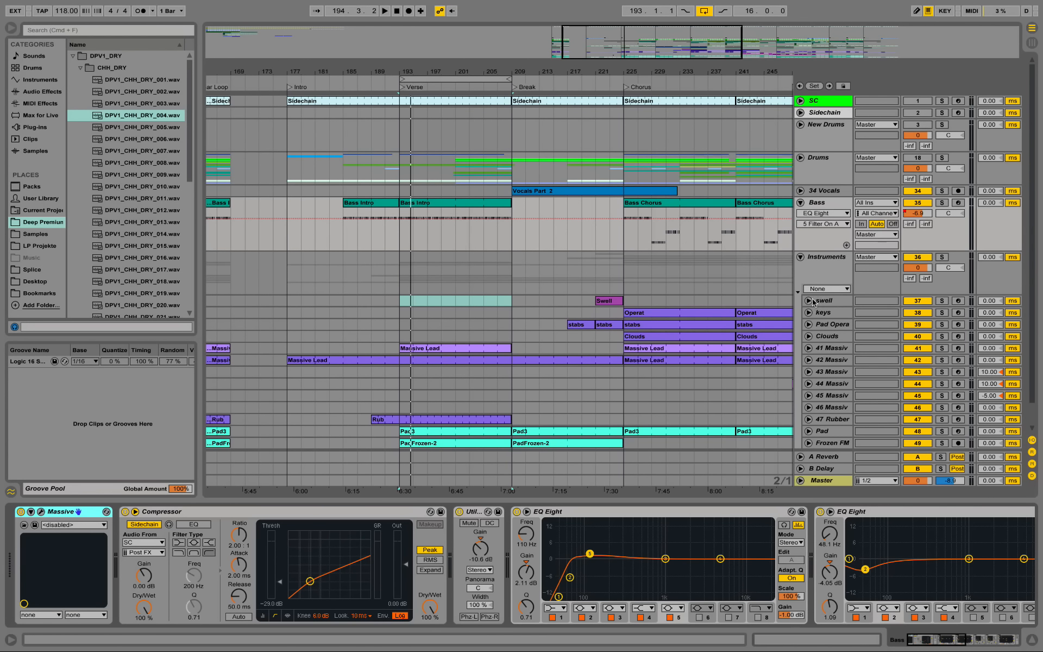
Group all the Bass track's effects from the Compressor through the final Utility into one audio effect rack.
left_click(372, 517)
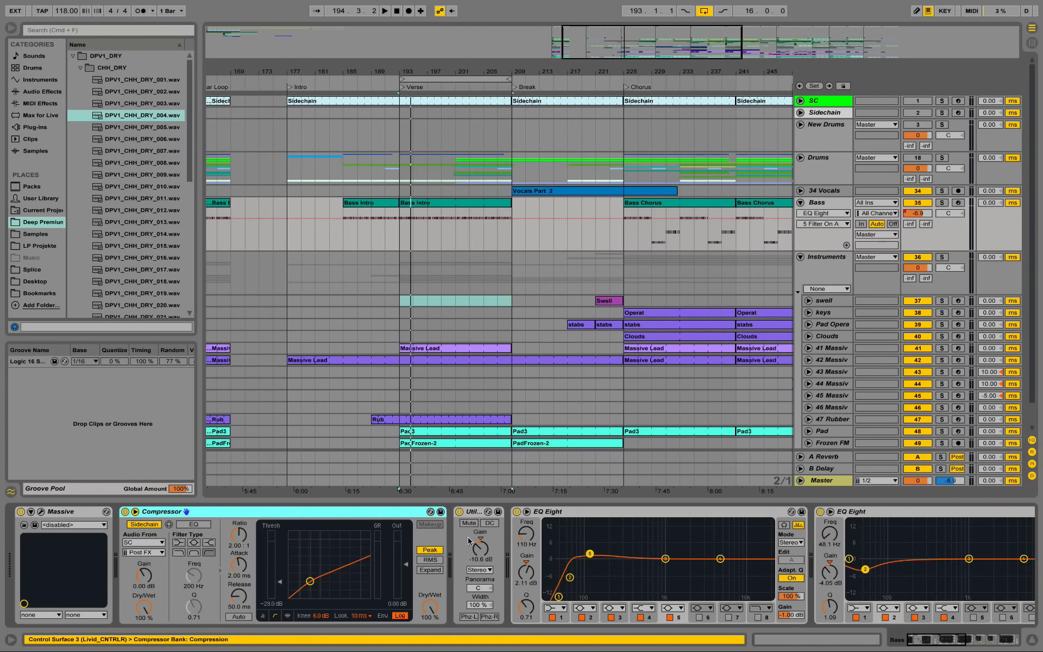
left_click(1008, 637)
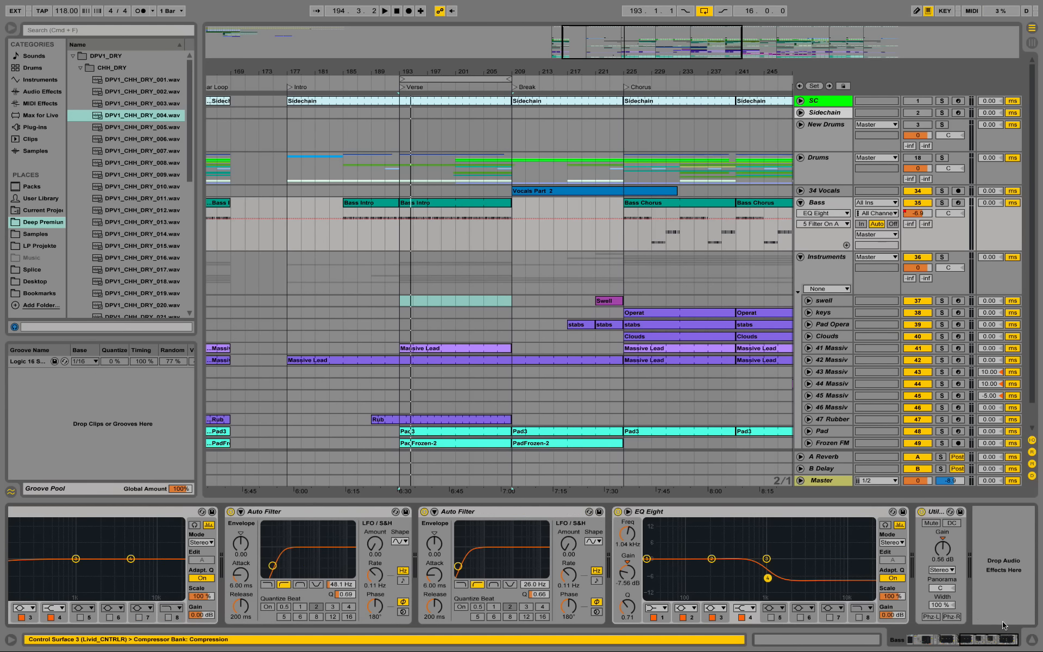
left_click(942, 516, "shift")
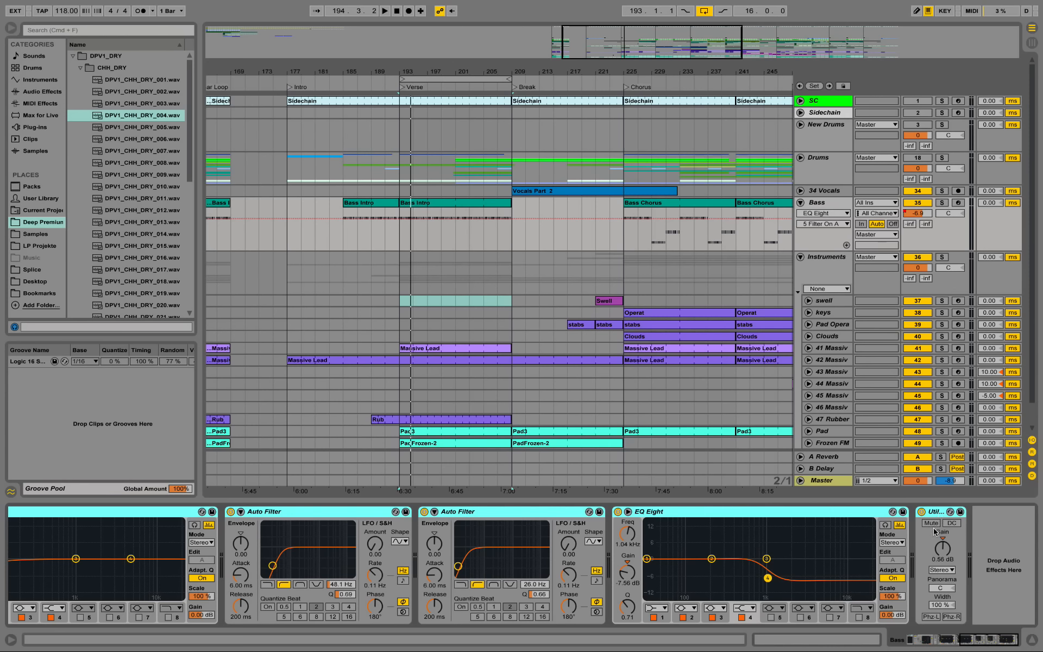
key("super+g")
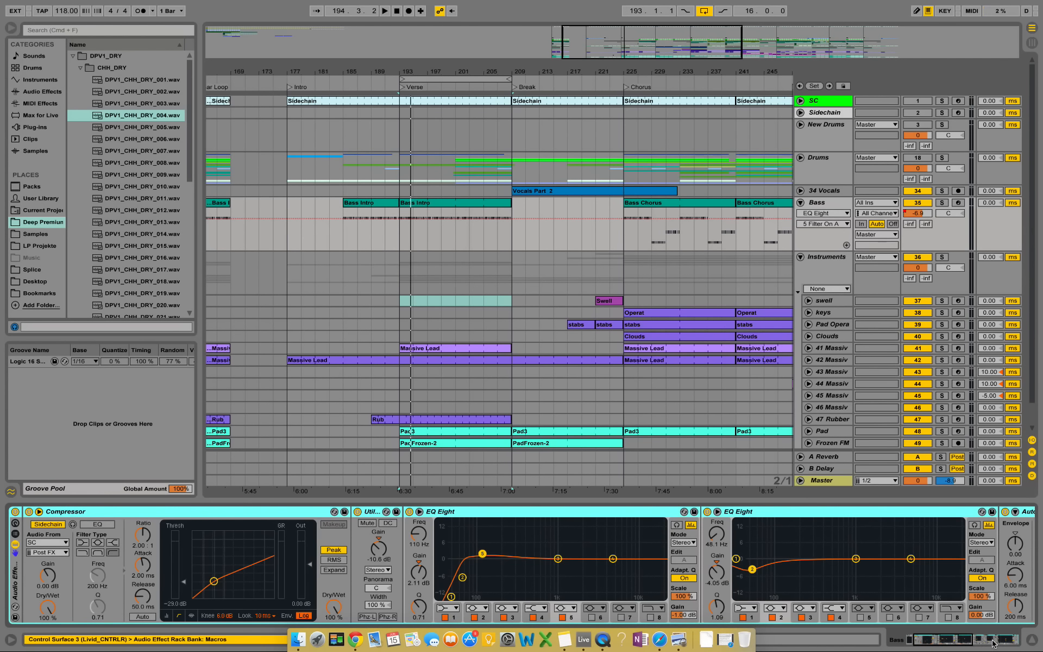
Turn off the Bass track's audio effect rack and fold it up beside Massive.
left_click(989, 645)
left_click_drag(983, 647, 924, 644)
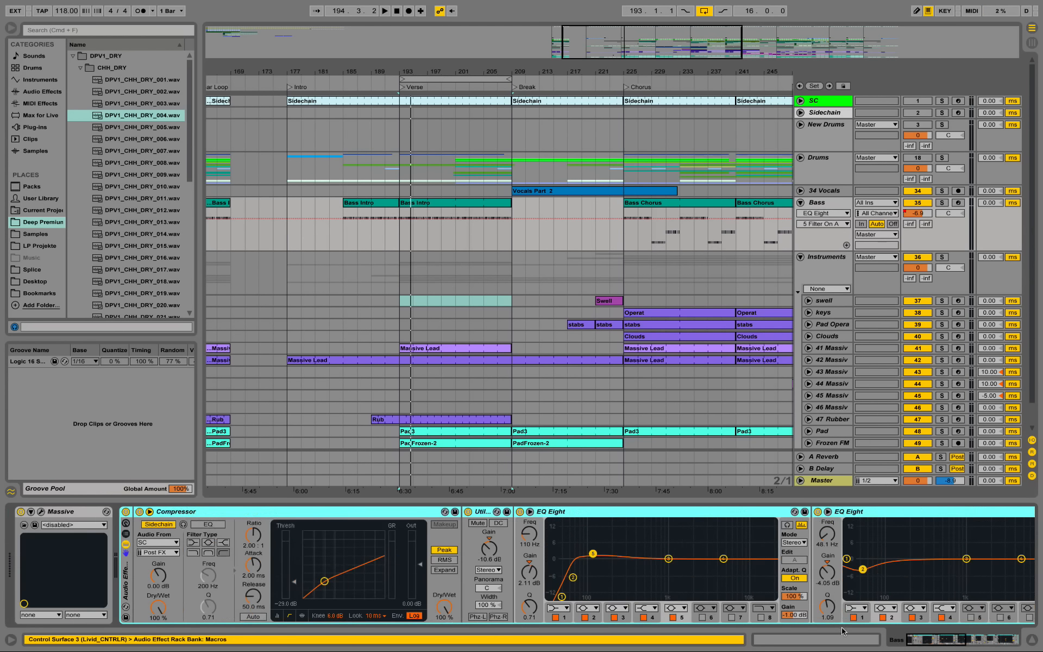
left_click(126, 512)
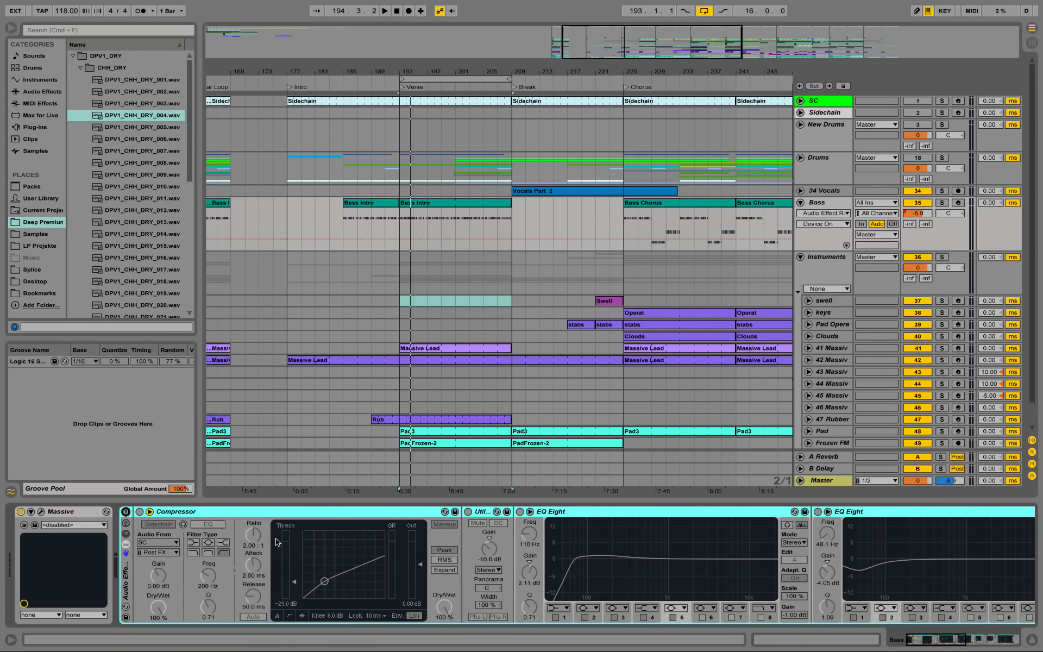
left_click(60, 514)
double_click(125, 571)
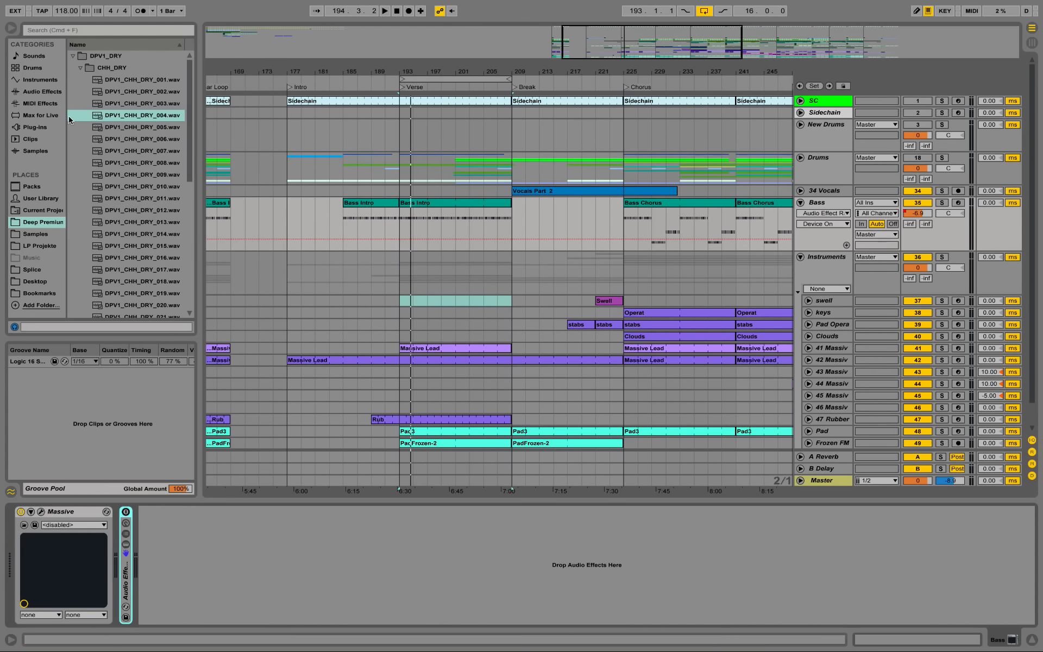
Insert a new MIDI track directly below the Bass track and name it "Bass".
right_click(819, 208)
left_click(884, 308)
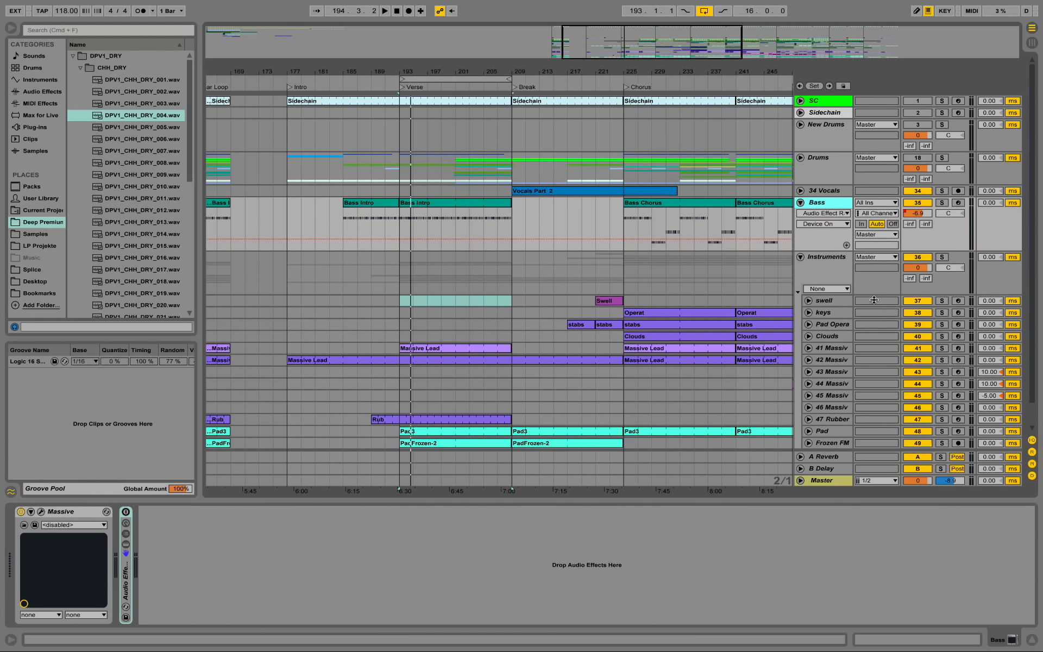
right_click(827, 259)
left_click(879, 307)
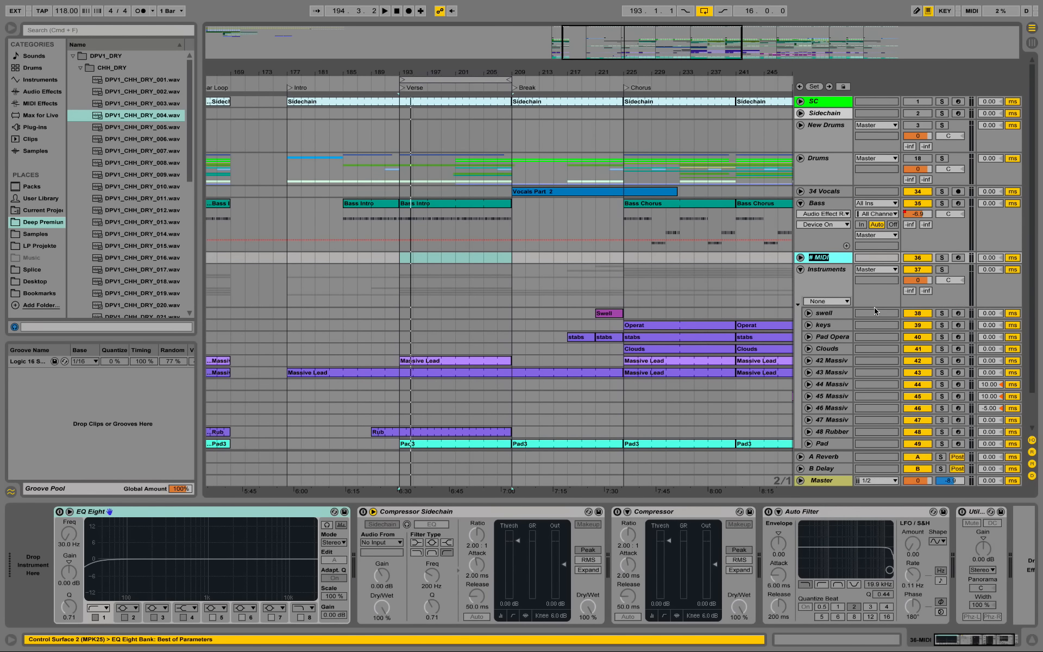
type("Bass")
key("Return")
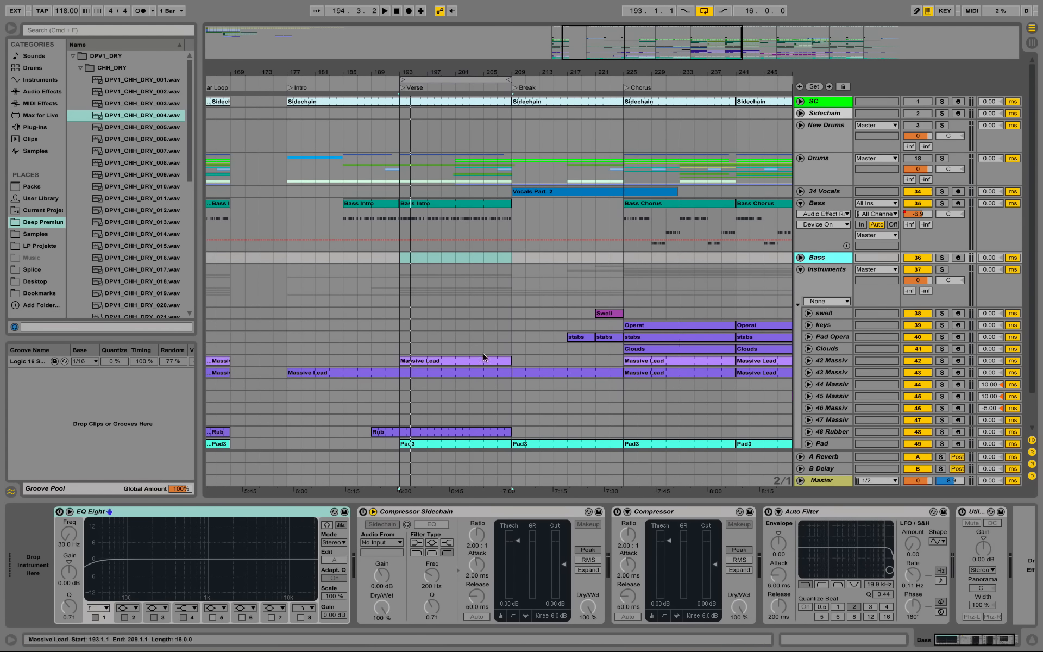
Find the Massive plug-in, load it at the start of the new Bass track's device chain and close its window.
left_click(35, 127)
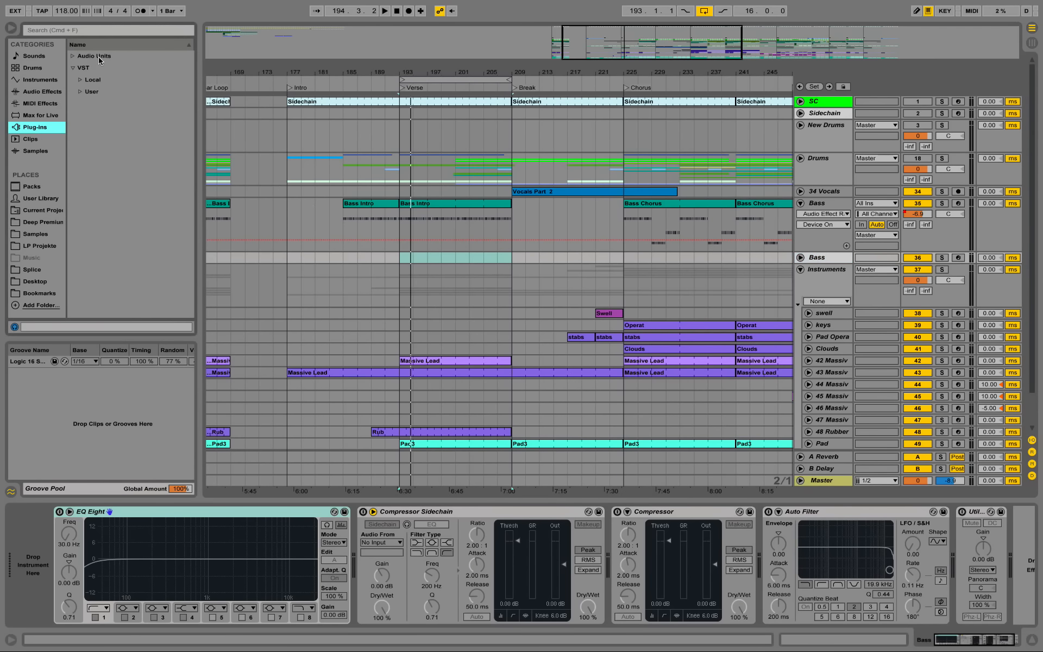
left_click(77, 31)
type("Massive")
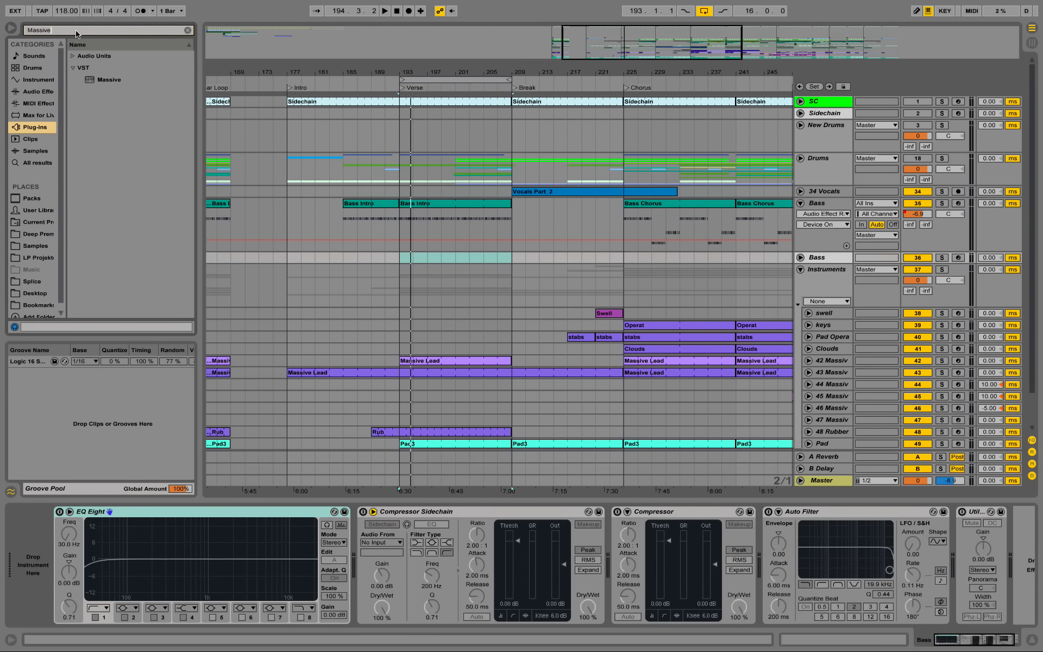
mouse_move(103, 81)
left_mouse_down()
mouse_move(116, 84)
mouse_move(33, 561)
mouse_move(76, 554)
left_mouse_up()
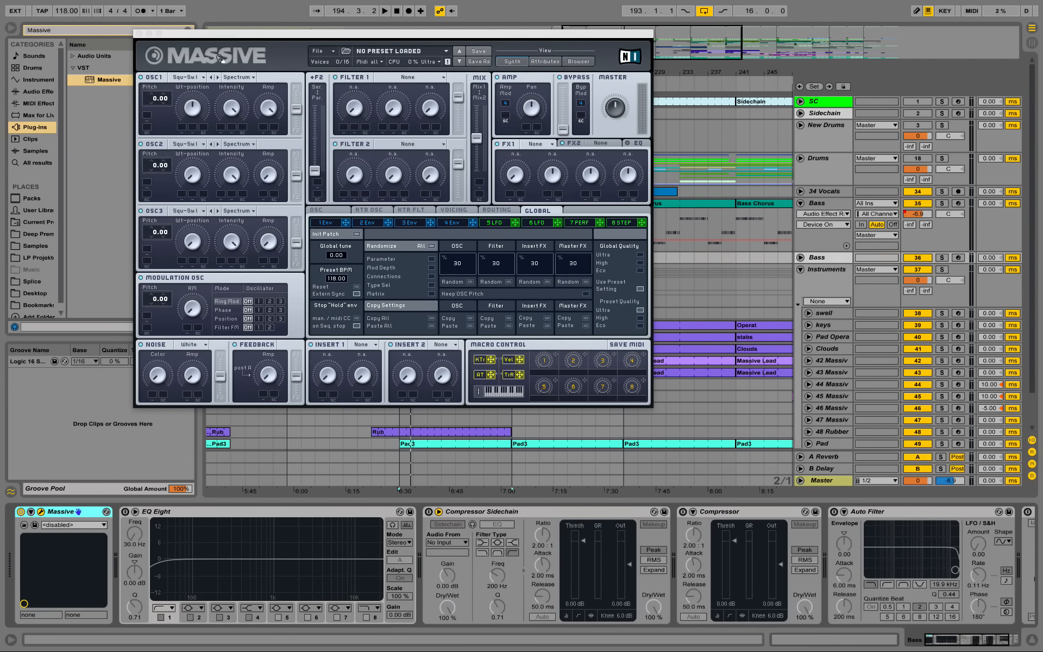
left_click(140, 34)
Copy the Verse's Bass Intro clip from the original Bass track onto the new Bass track and unfold that track.
left_click(432, 226)
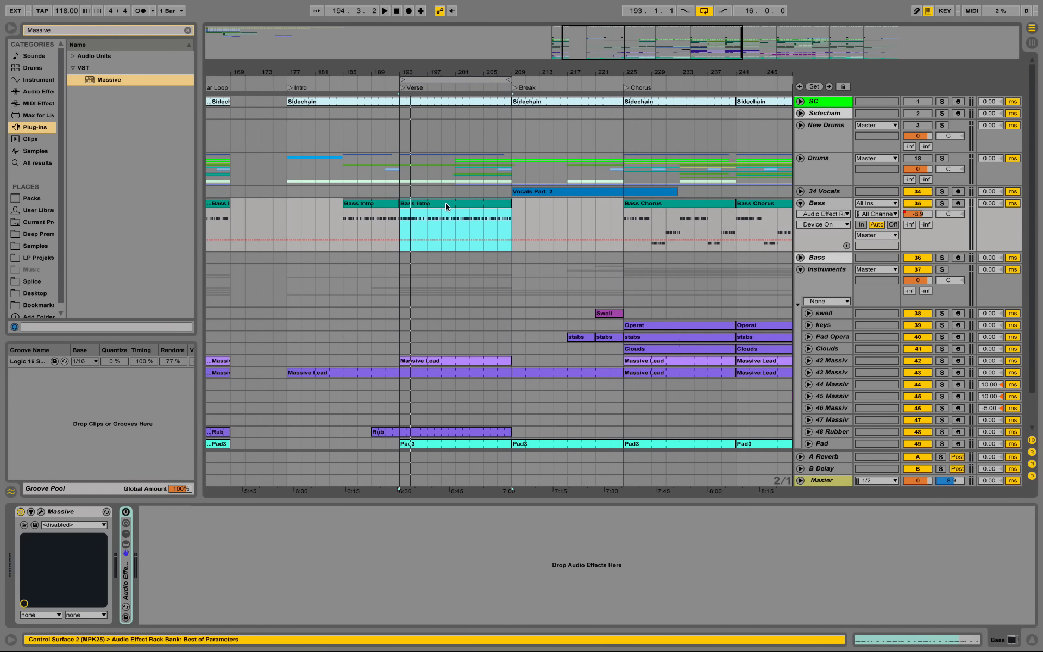
left_click_drag(433, 200, 441, 253)
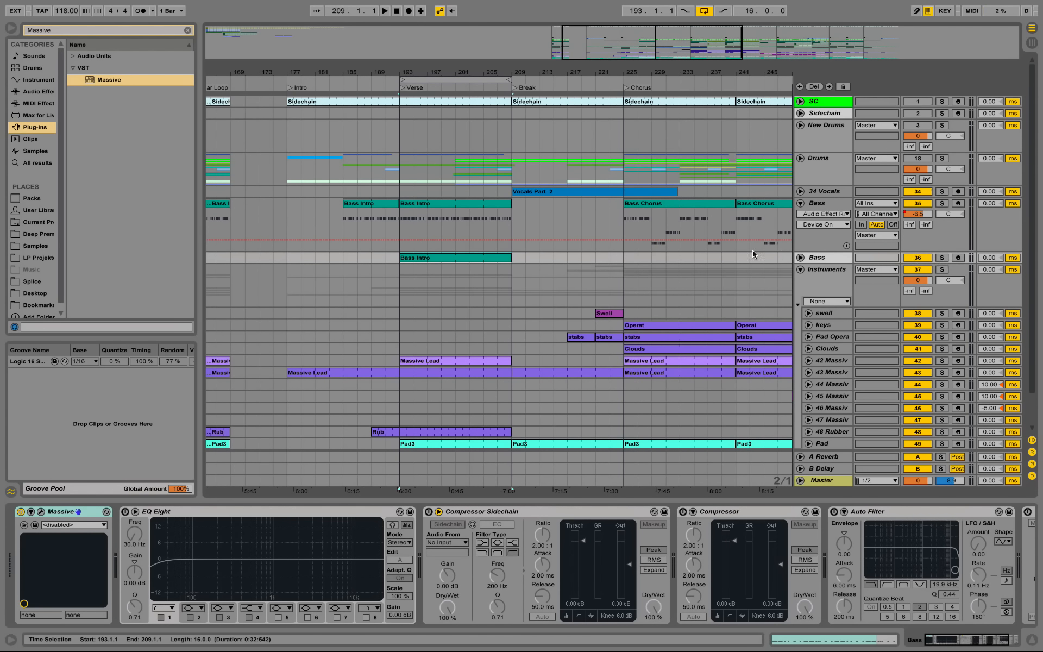
left_click(801, 258)
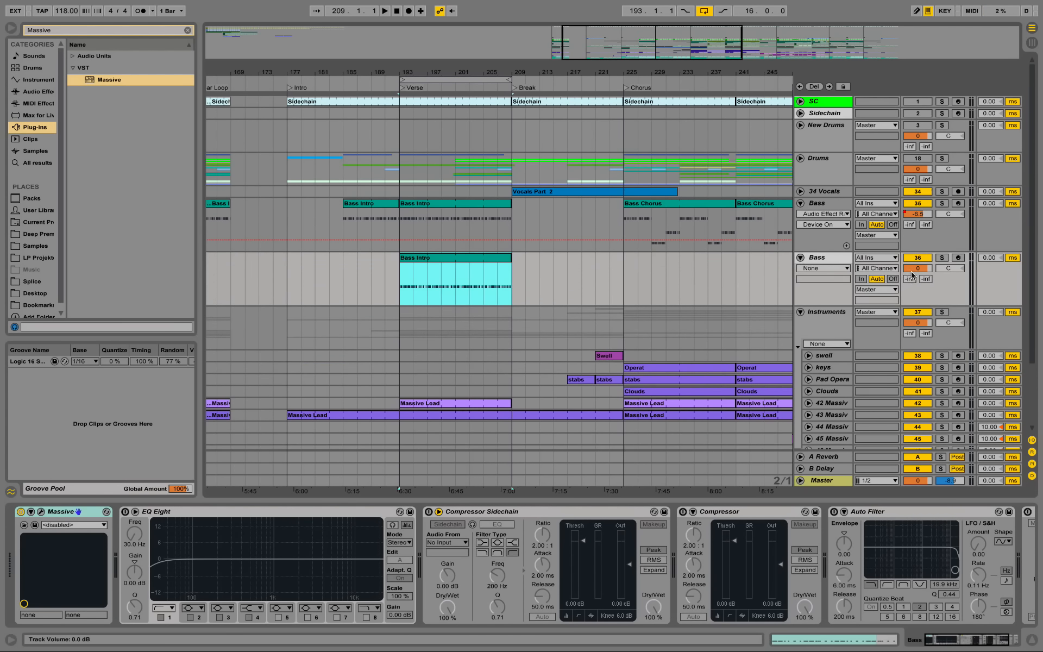
Lower the new Bass track's volume to about -9.7 dB, solo it and play the loop briefly.
left_click_drag(917, 270, 917, 285)
key("space")
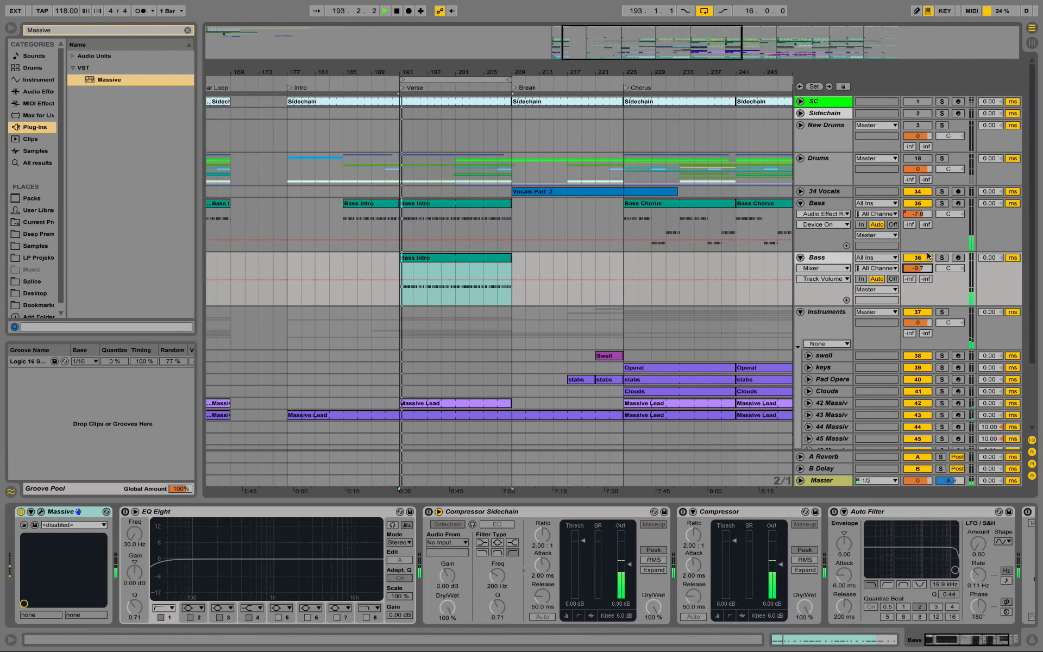
left_click(941, 258)
key("space")
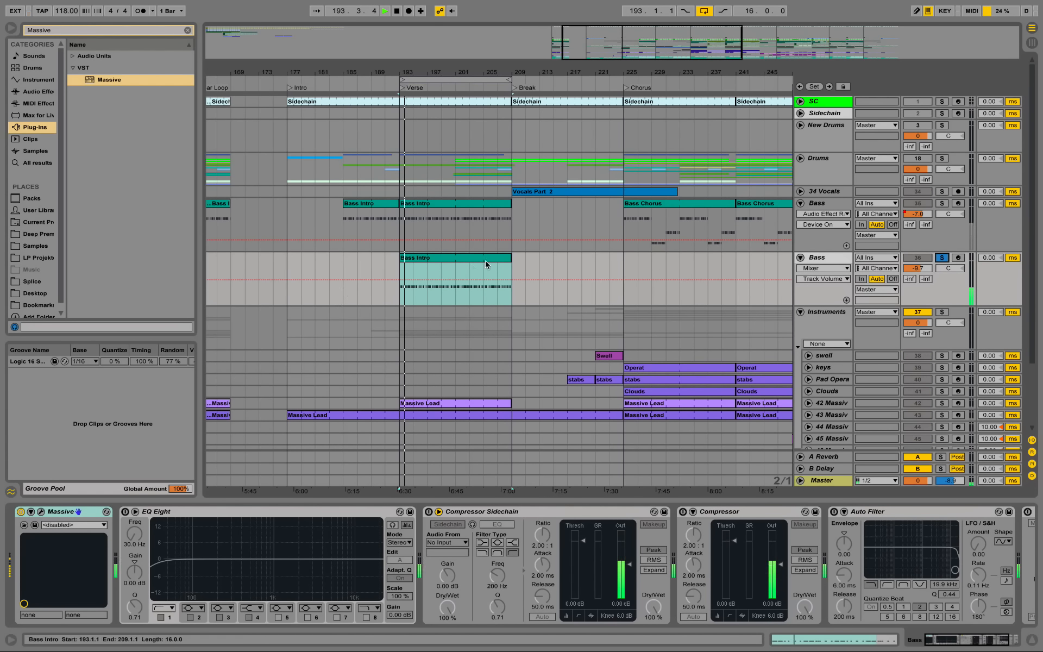
Open the new Bass track's Massive, set the OSC1 pitch to -24.00 and play the loop.
left_click(42, 512)
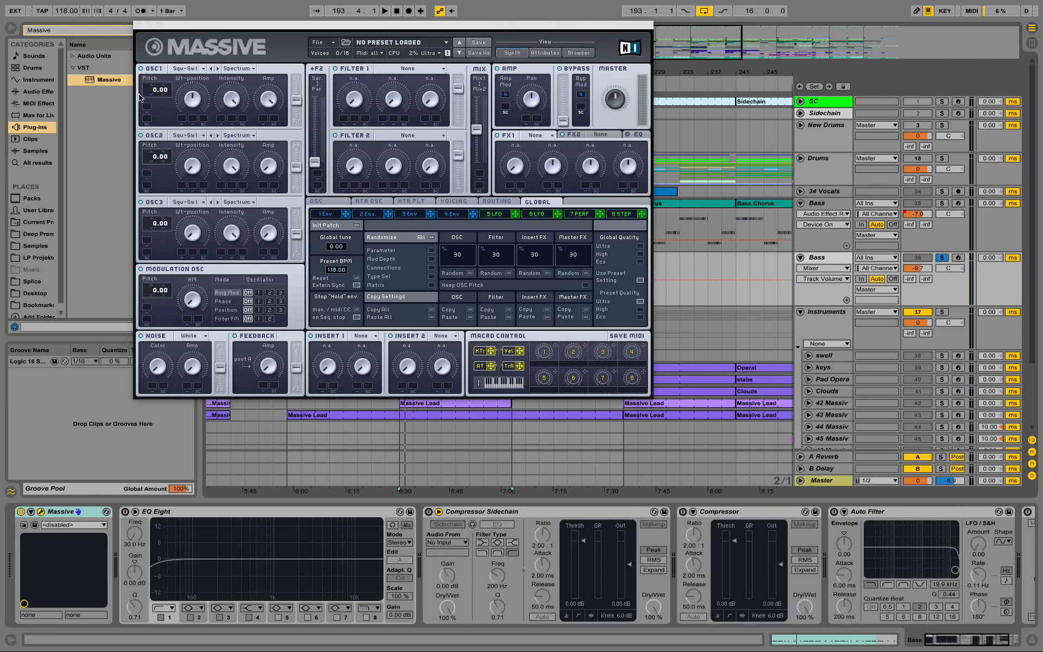
left_click_drag(156, 88, 156, 104)
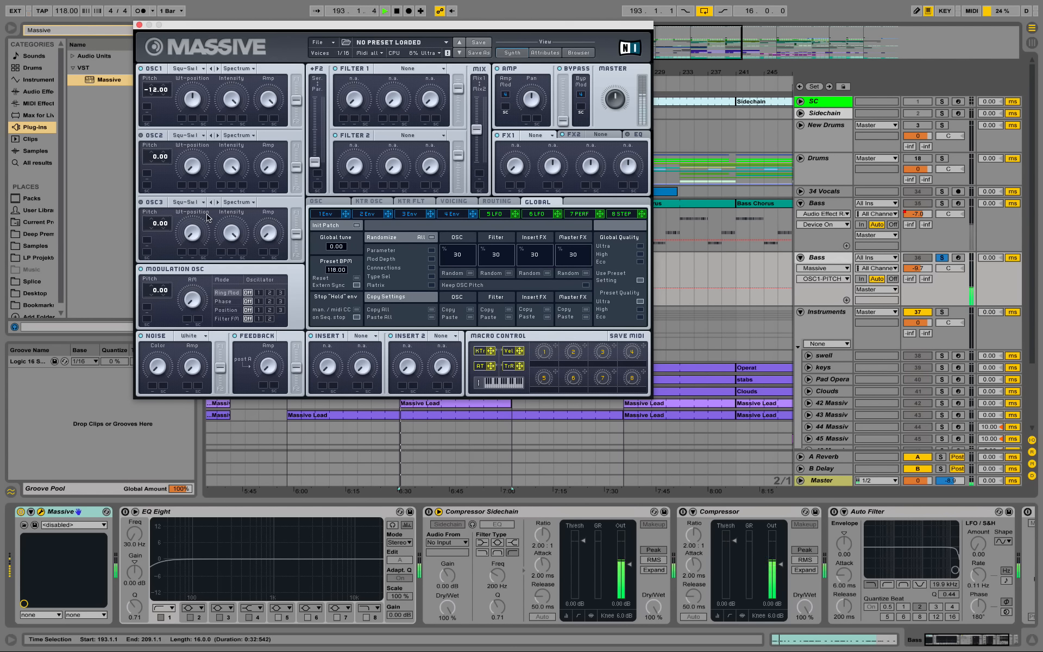
left_click_drag(156, 91, 156, 106)
key("space")
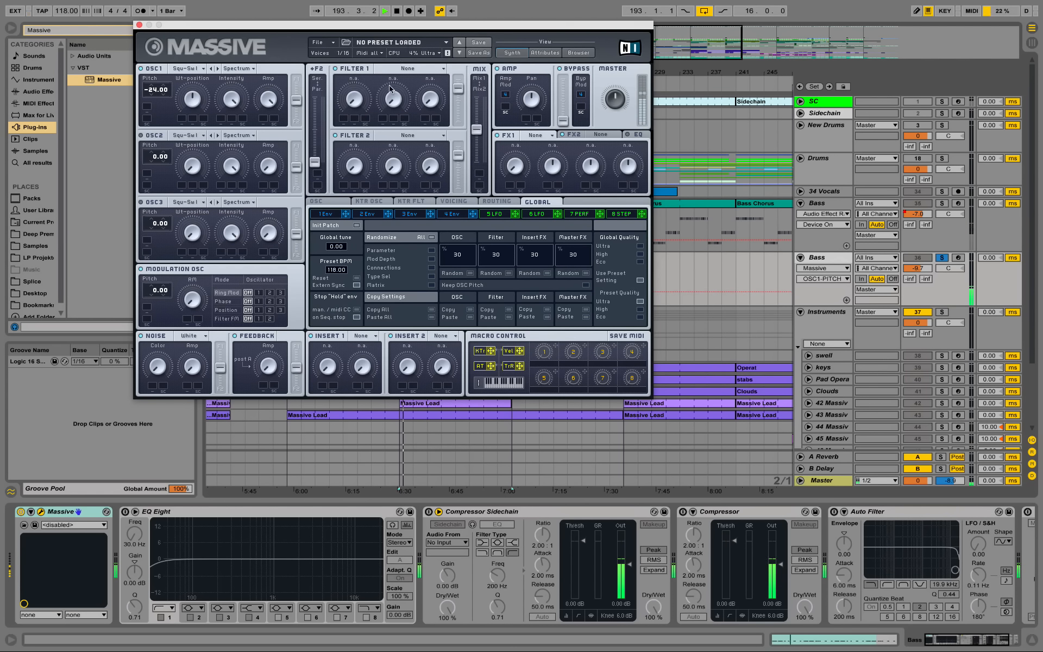
Stop playback, set Massive's Filter 1 to Lowpass 4, route OSC1 fully into it and raise the F2 series/parallel fader.
key("space")
left_click(408, 68)
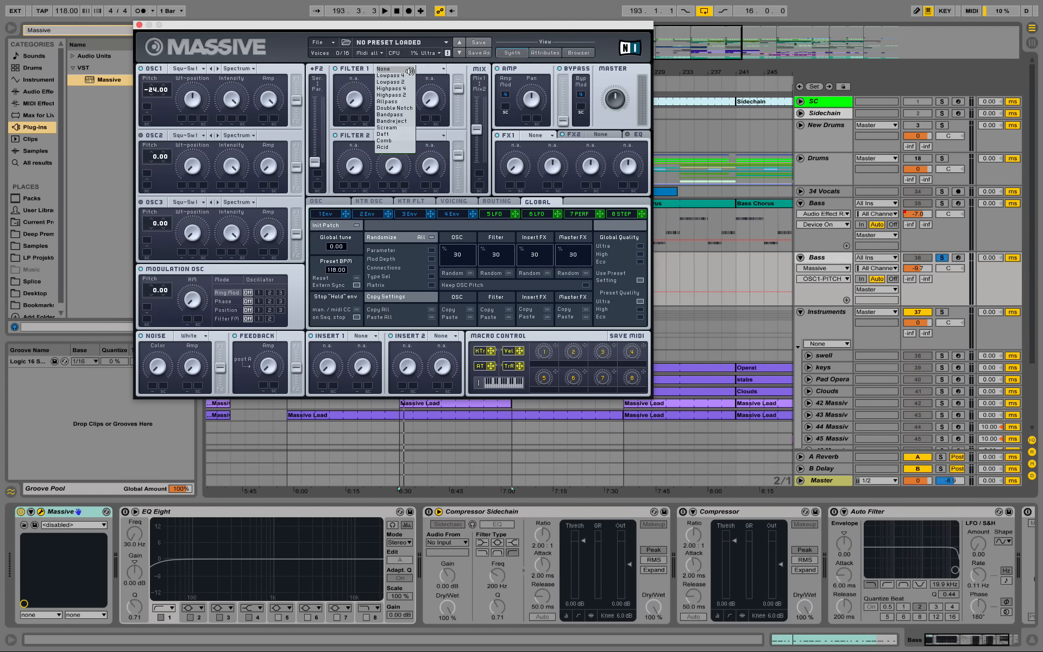
left_click(390, 75)
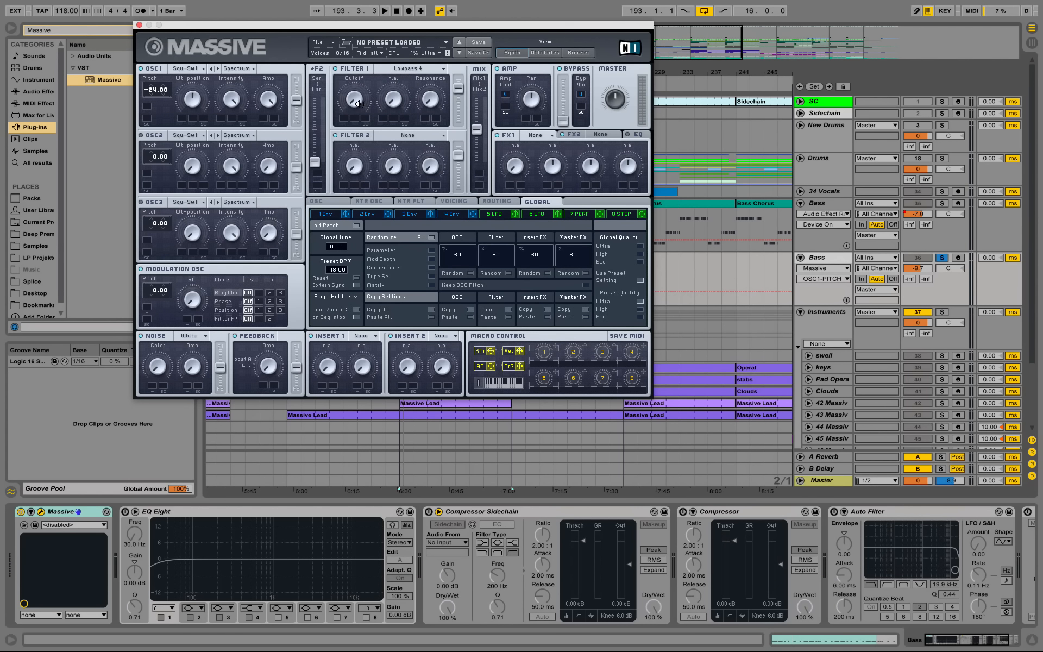
left_click_drag(296, 101, 314, 4)
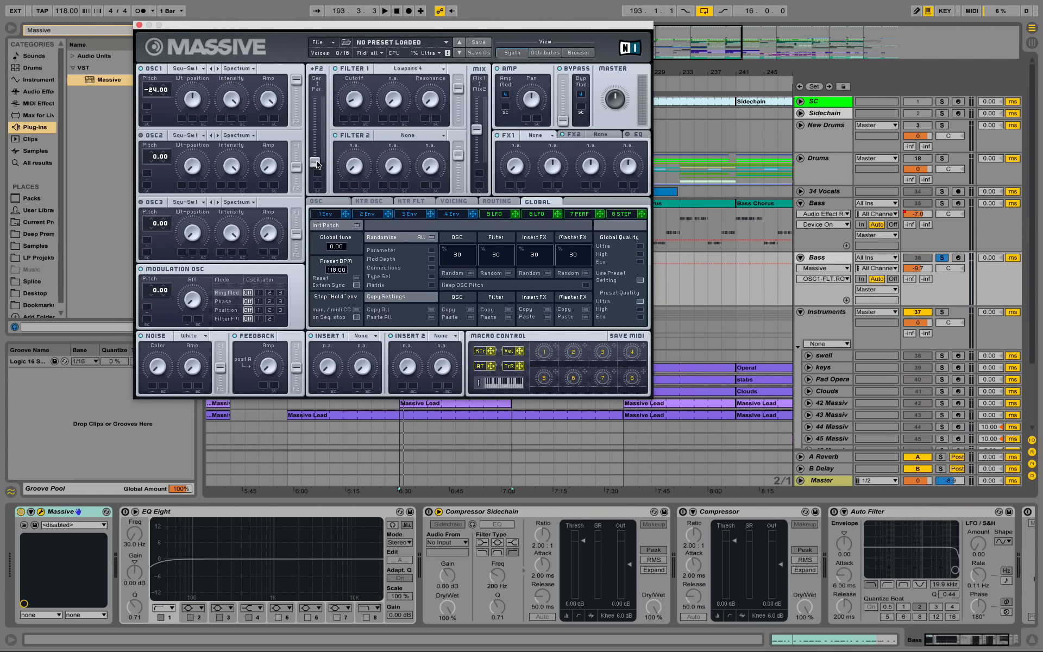
left_click_drag(315, 162, 318, 13)
Adjust Filter 1's cutoff in Massive while the loop plays, close the synth window and stop playback.
key("space")
left_click(354, 94)
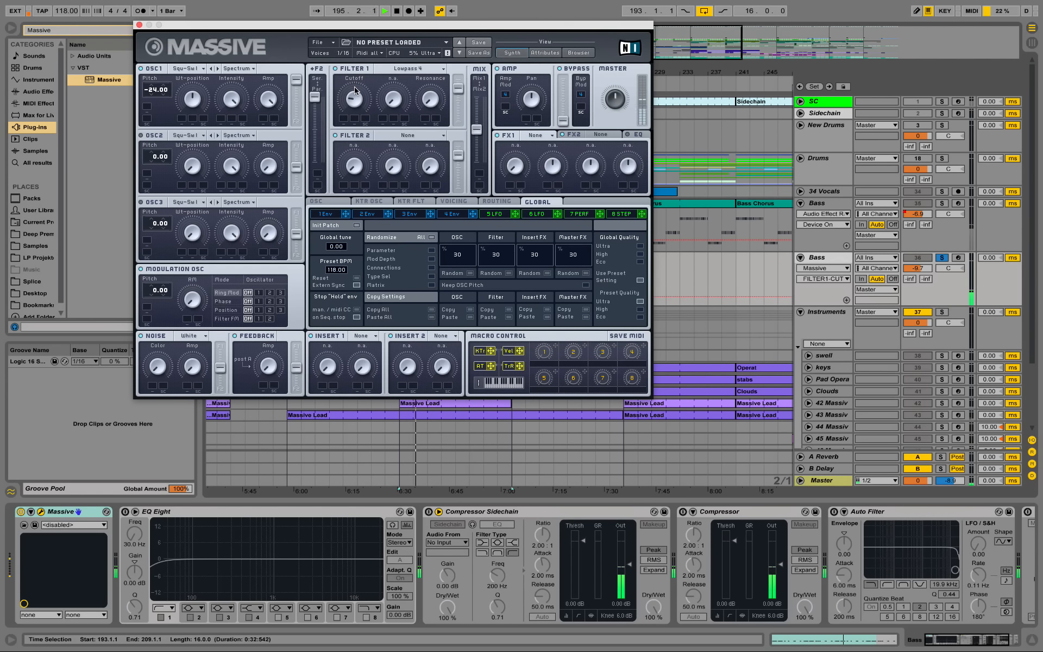
left_click(139, 25)
key("space")
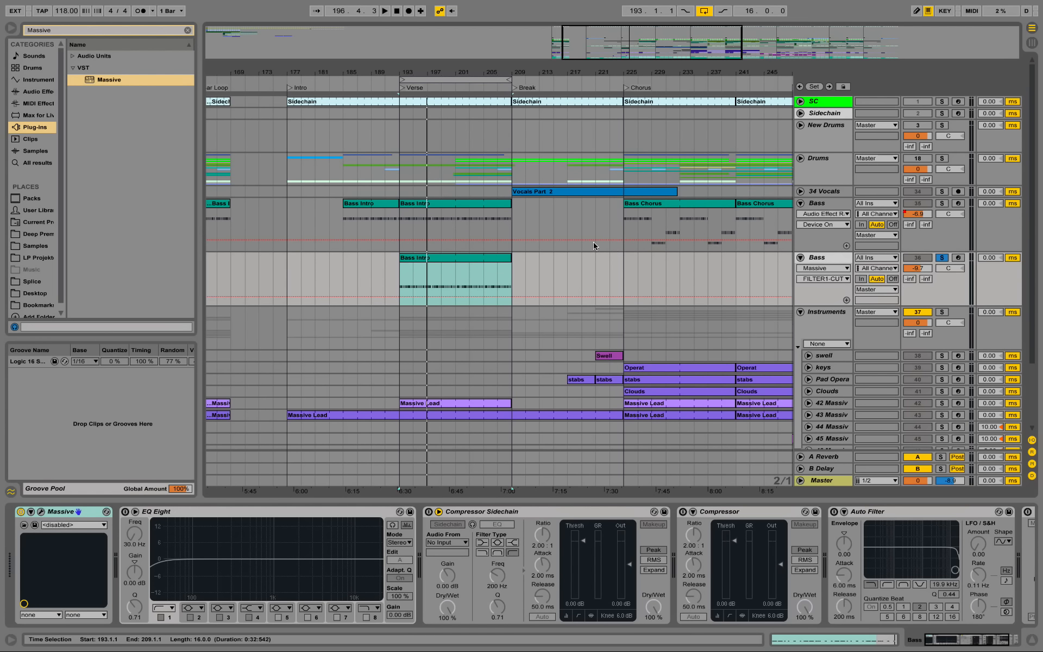
Open the copied Bass Intro clip and examine the rhythm of its E3 notes during playback.
double_click(443, 259)
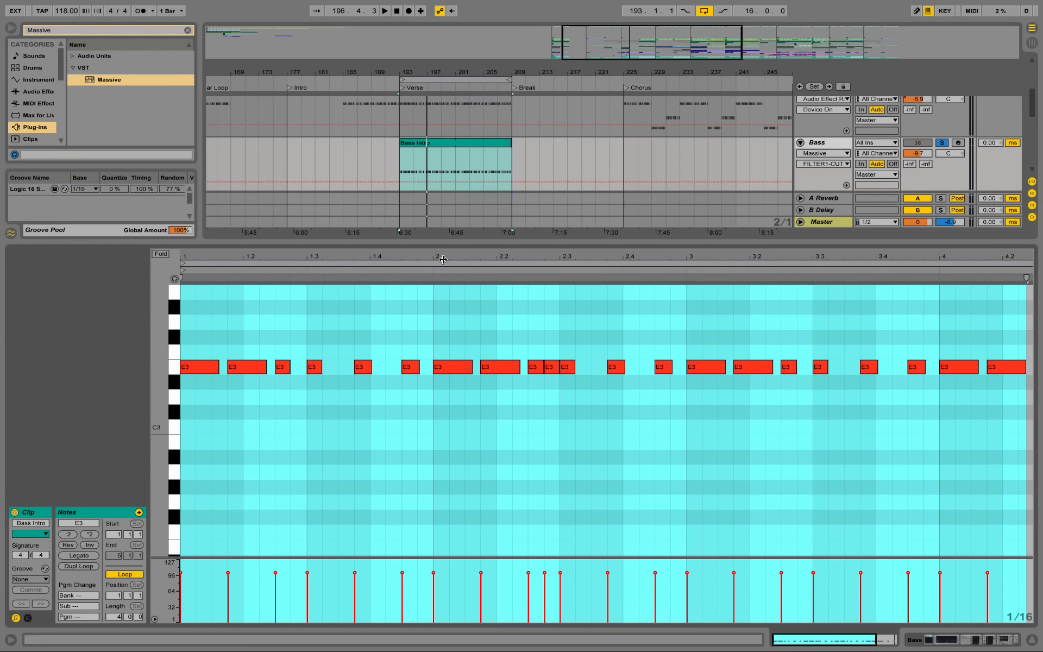
left_click(367, 435)
key("space")
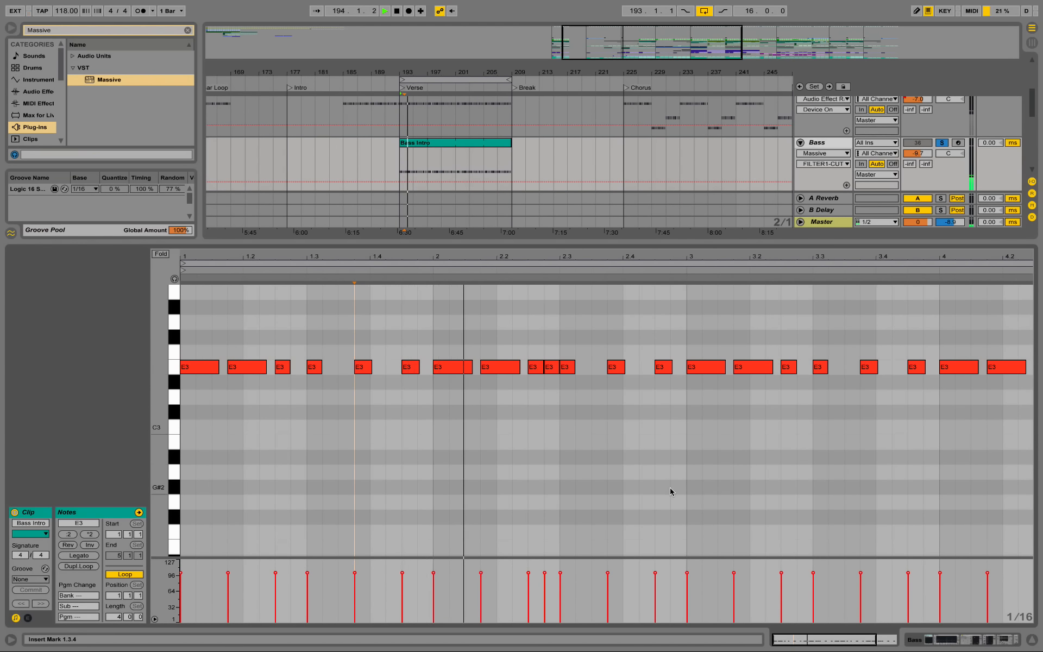
key("space")
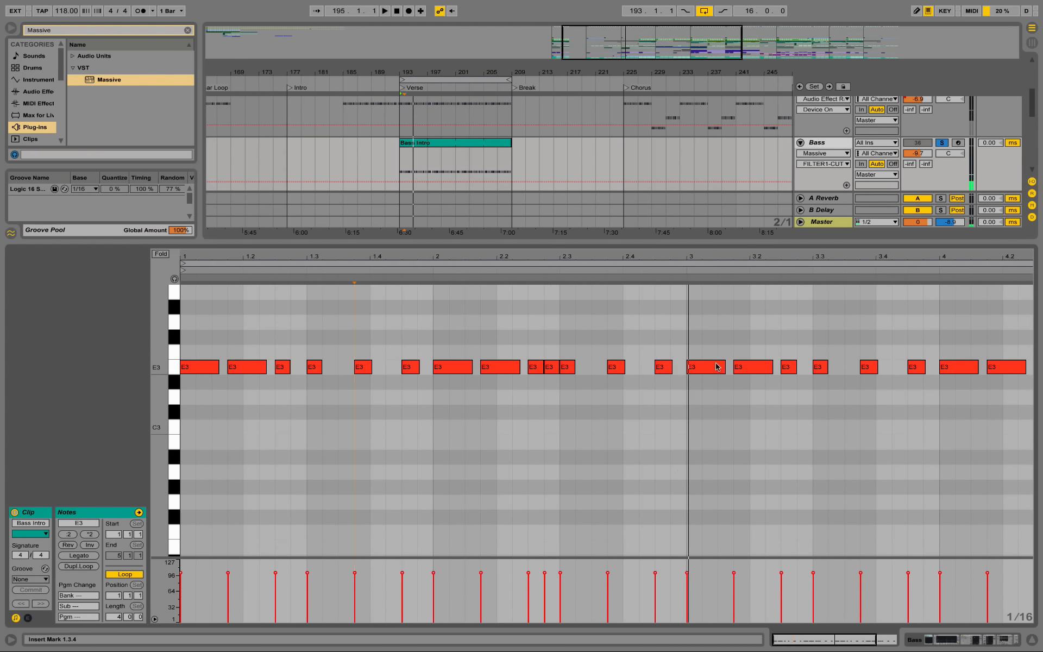
left_click_drag(503, 256, 681, 255)
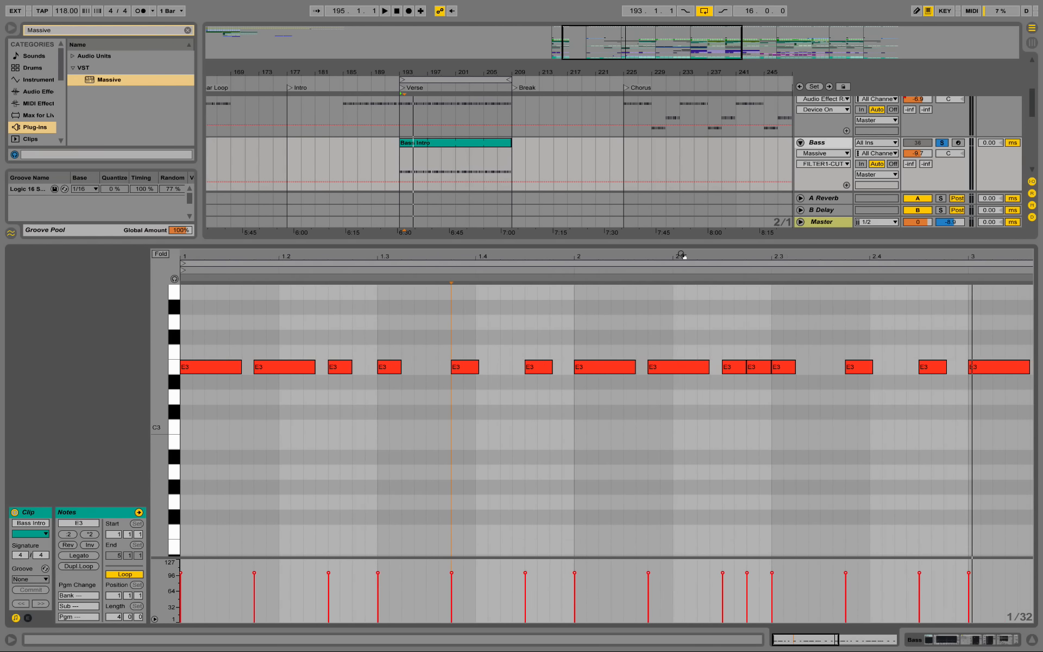
key("space")
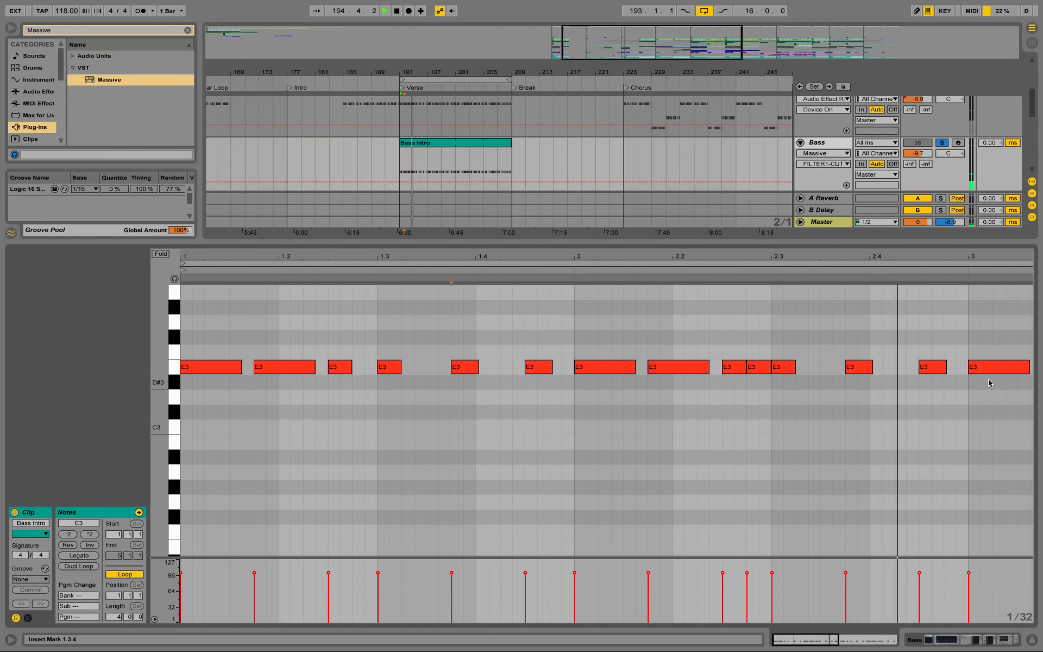
key("space")
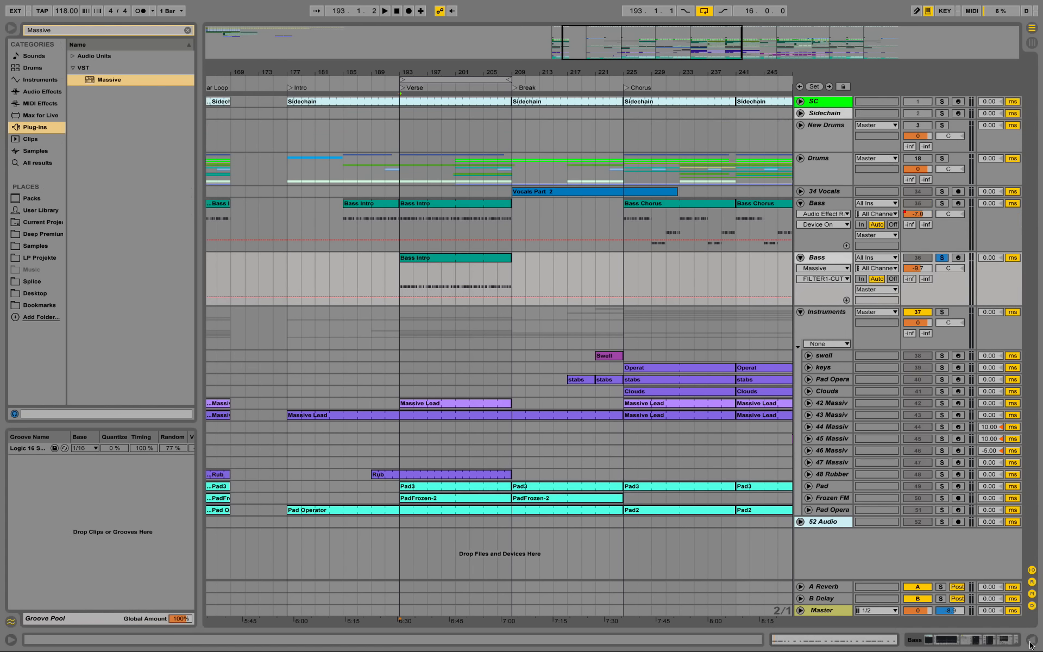
Hide the clip's note editor and delete the new Bass track.
left_click(1032, 640)
left_click(831, 259)
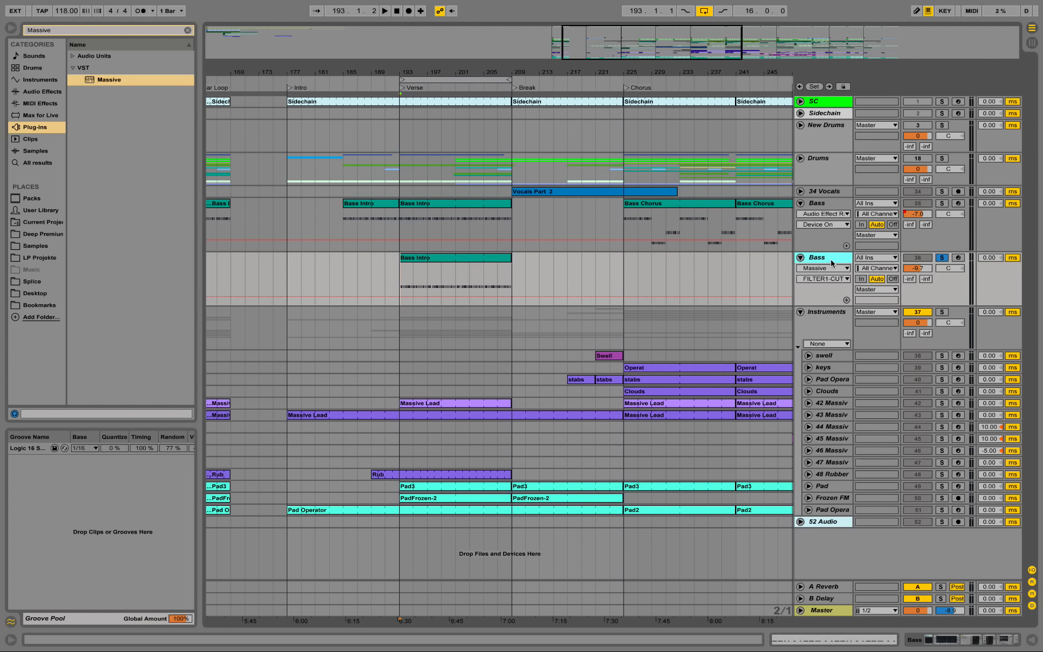
key("Delete")
Inspect the original Bass track's Massive patch, including the effect choices for FX1 and Insert 2, and close the plug-in window.
double_click(835, 205)
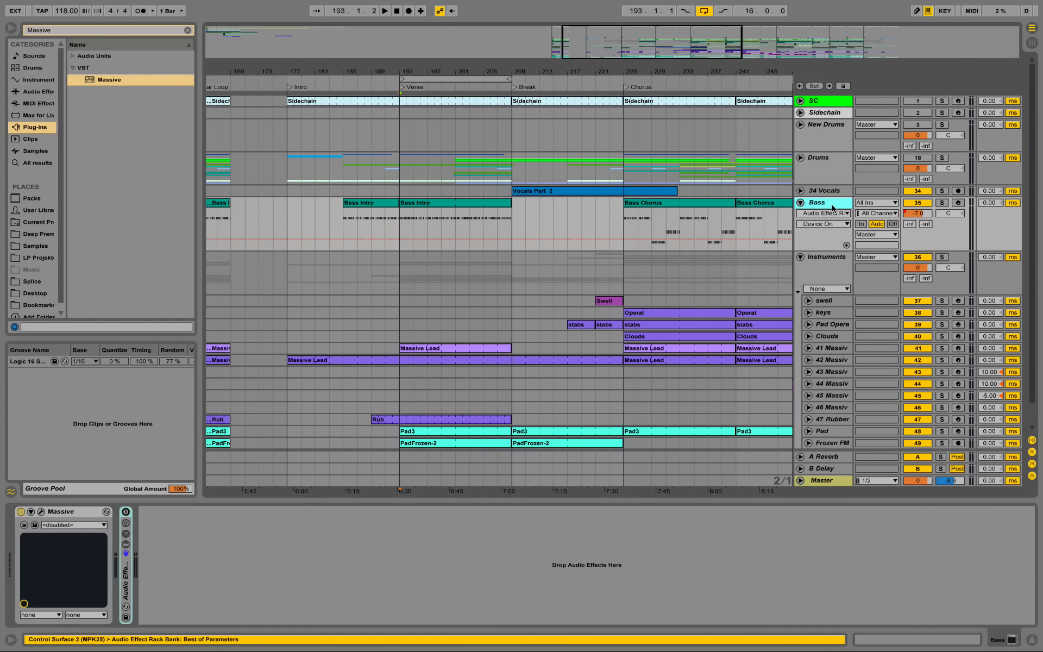
left_click(41, 513)
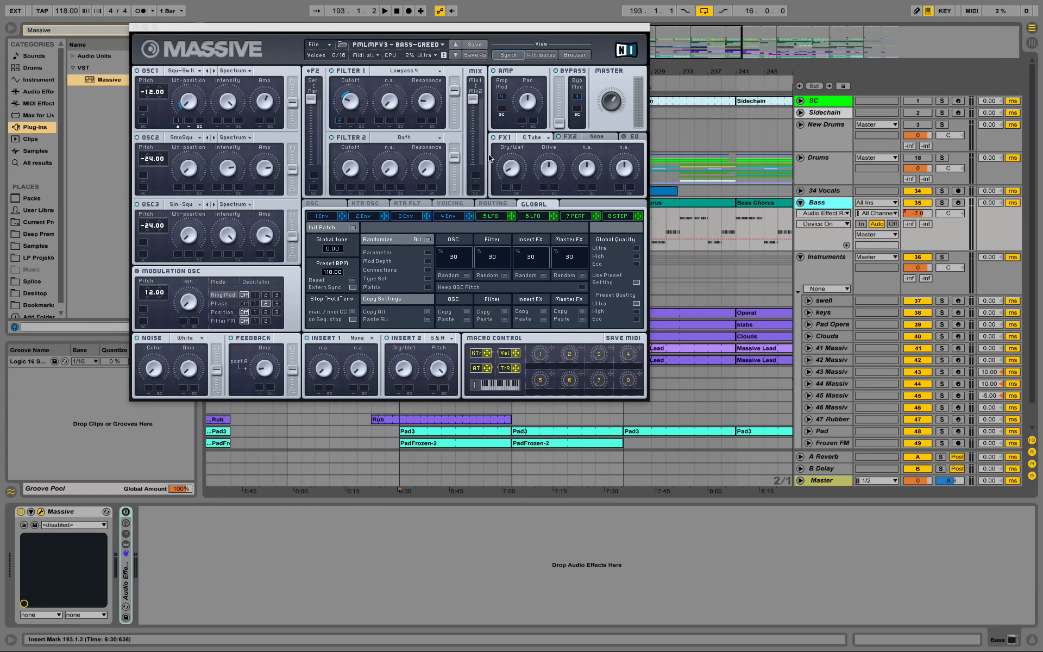
left_click(538, 139)
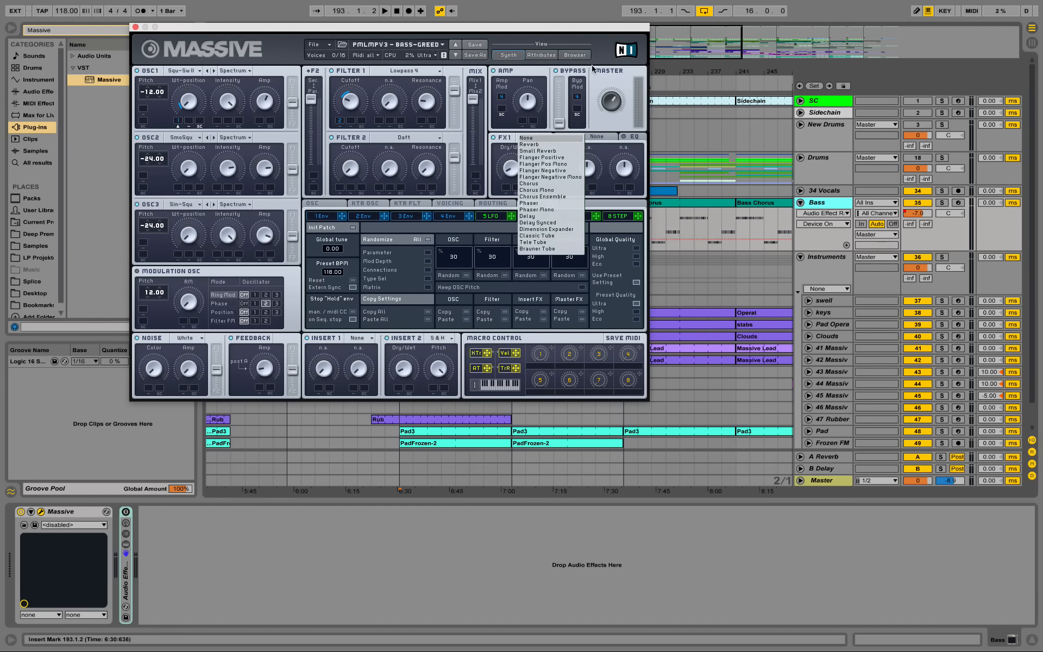
left_click(643, 185)
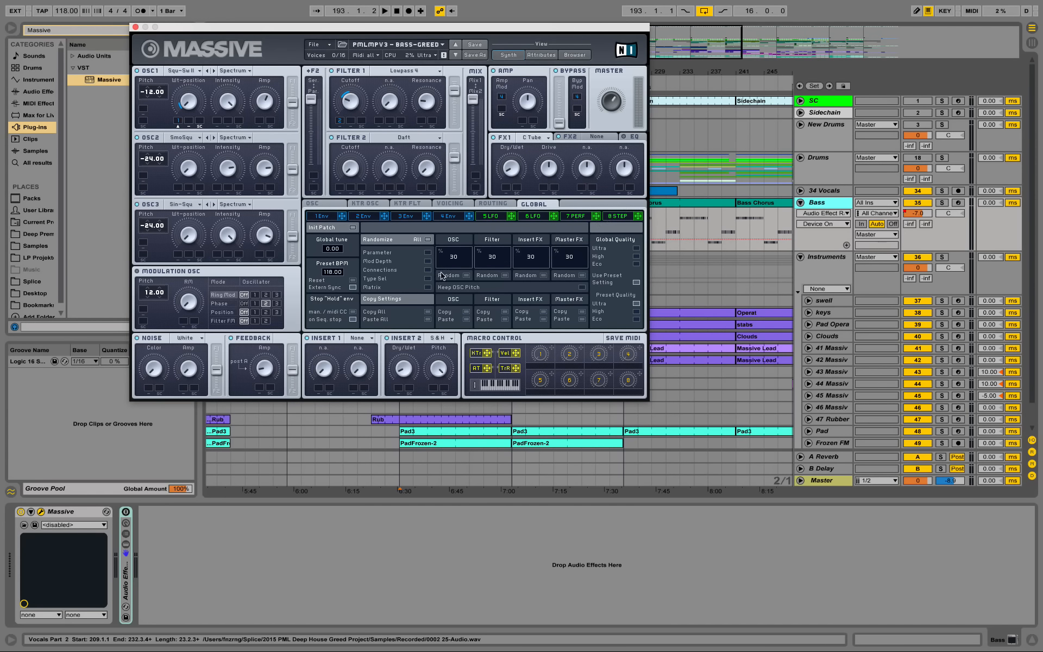
left_click(443, 339)
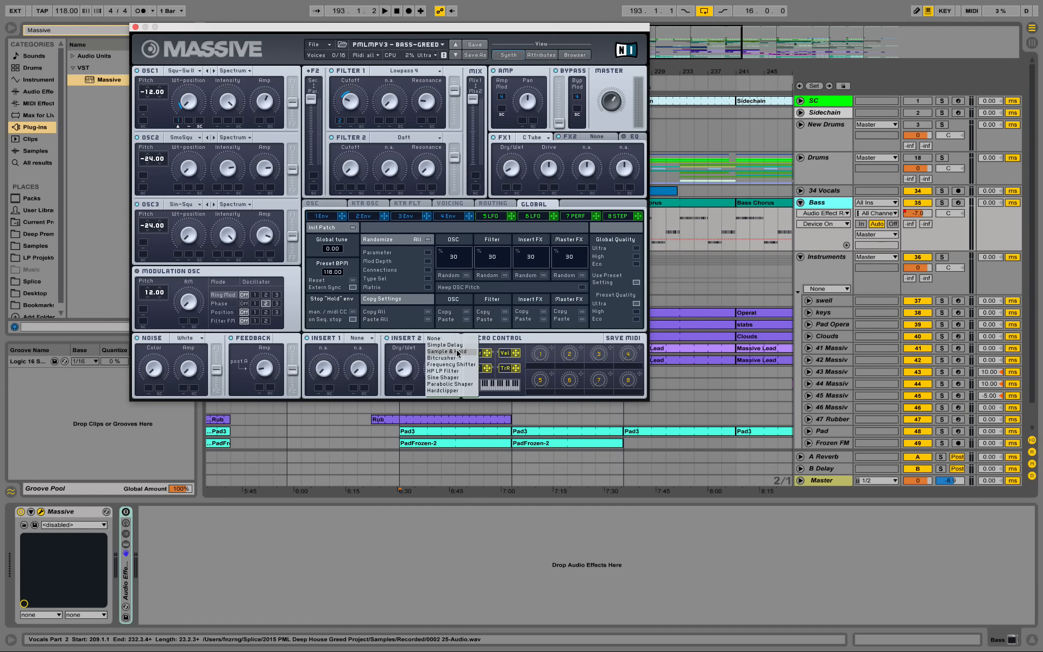
left_click(457, 350)
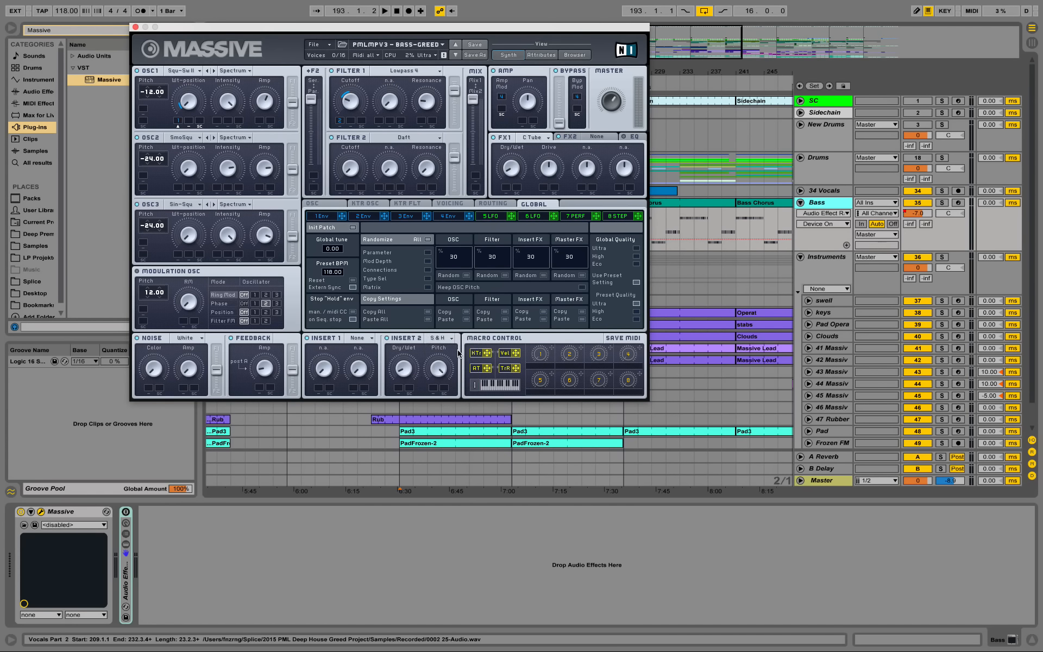
left_click(136, 27)
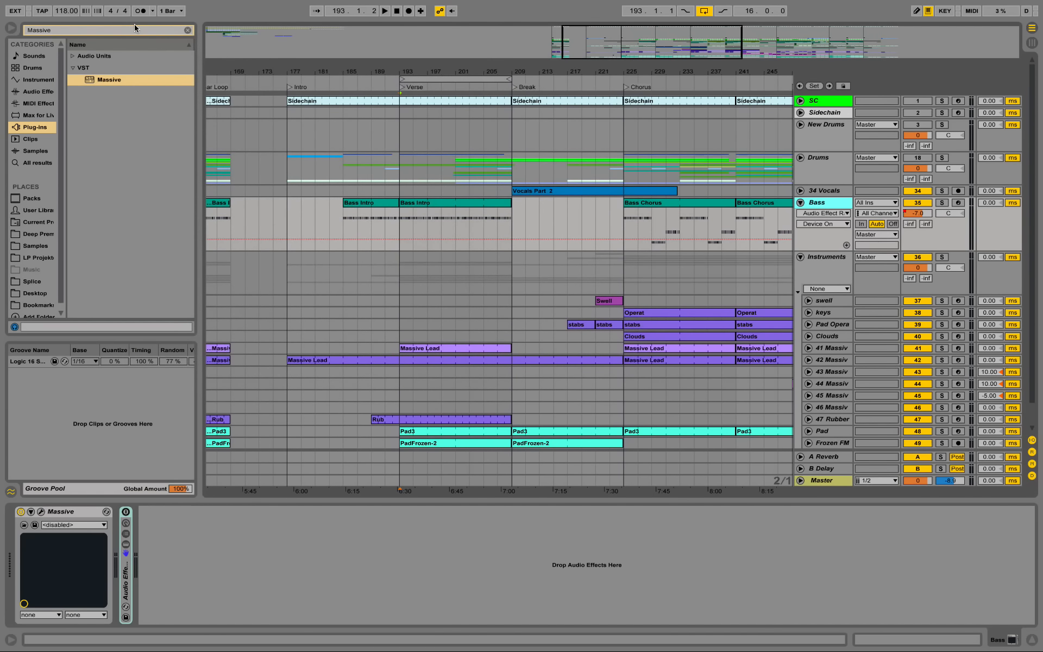
Solo the original Bass track, audition it, and switch to Preview to consult the EQ frequency chart.
left_click(942, 203)
key("space")
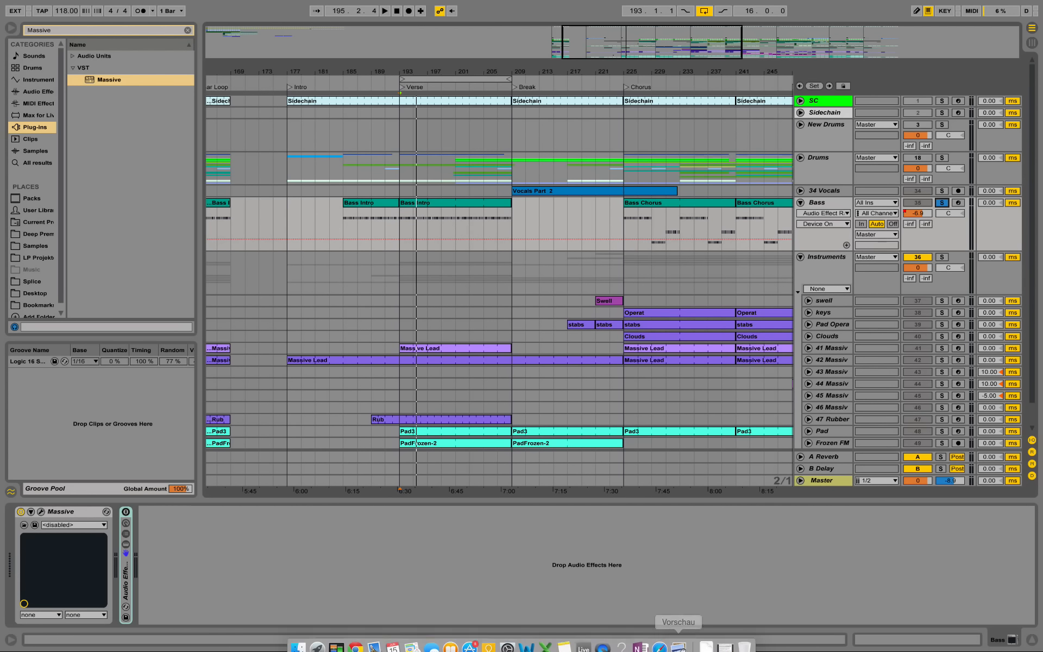
left_click(678, 640)
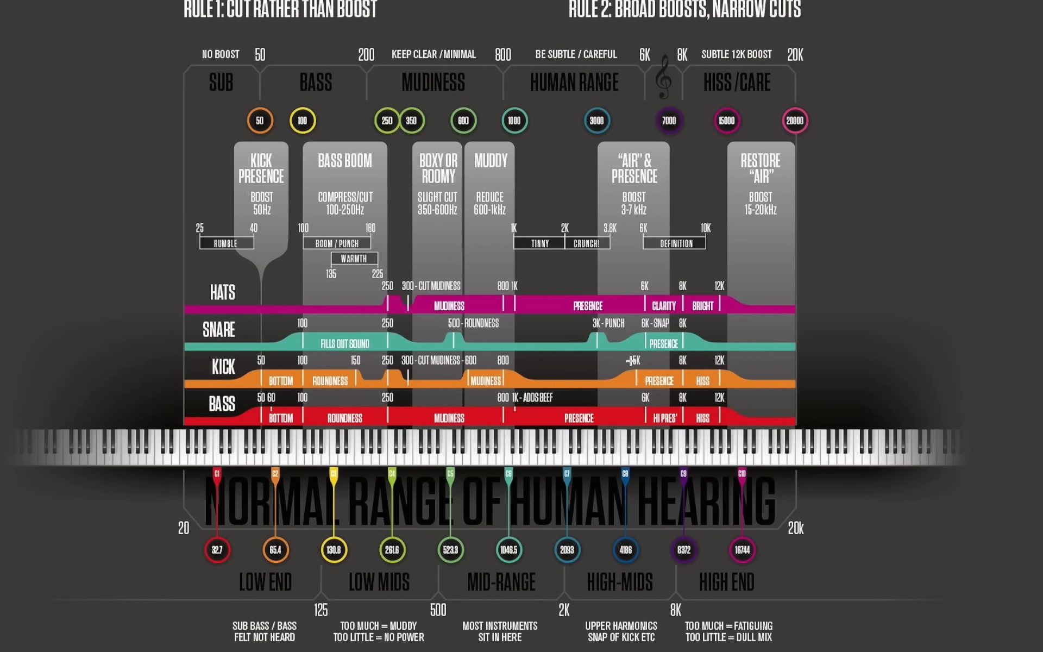
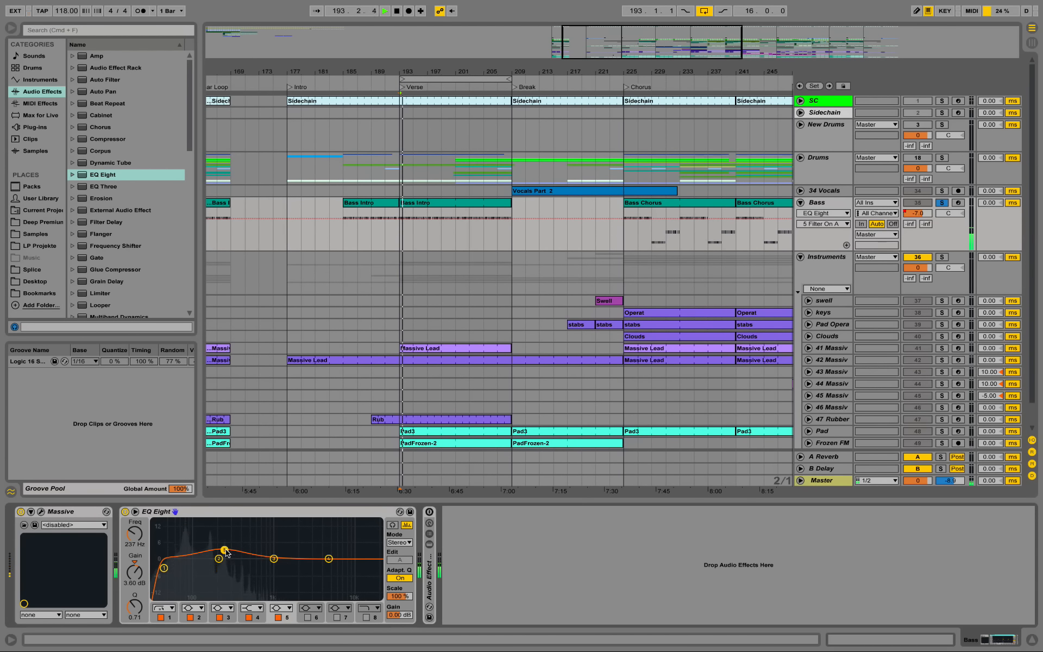
Boost band 5 of the Bass track's EQ Eight by 15 dB at 367 Hz and widen it to a Q of 0.19.
left_click_drag(225, 550, 239, 522)
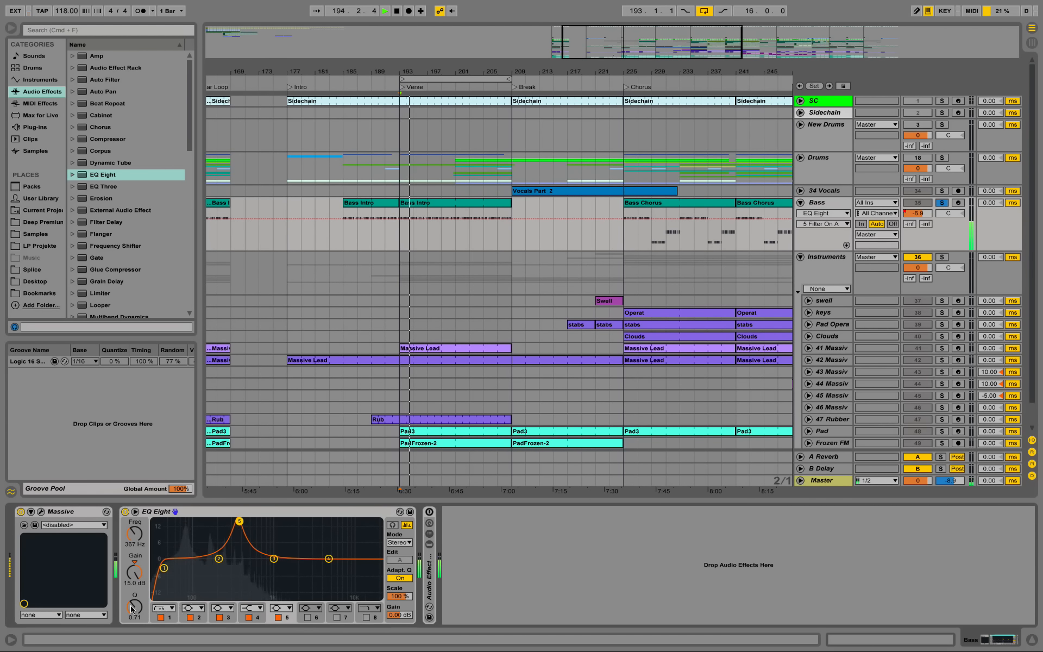
left_click_drag(134, 607, 136, 623)
key("space")
Turn on EQ Eight's audition mode, move band 5 to about 173 Hz with -1.36 dB gain, and play the loop.
left_click(391, 525)
left_click_drag(242, 522, 214, 562)
key("space")
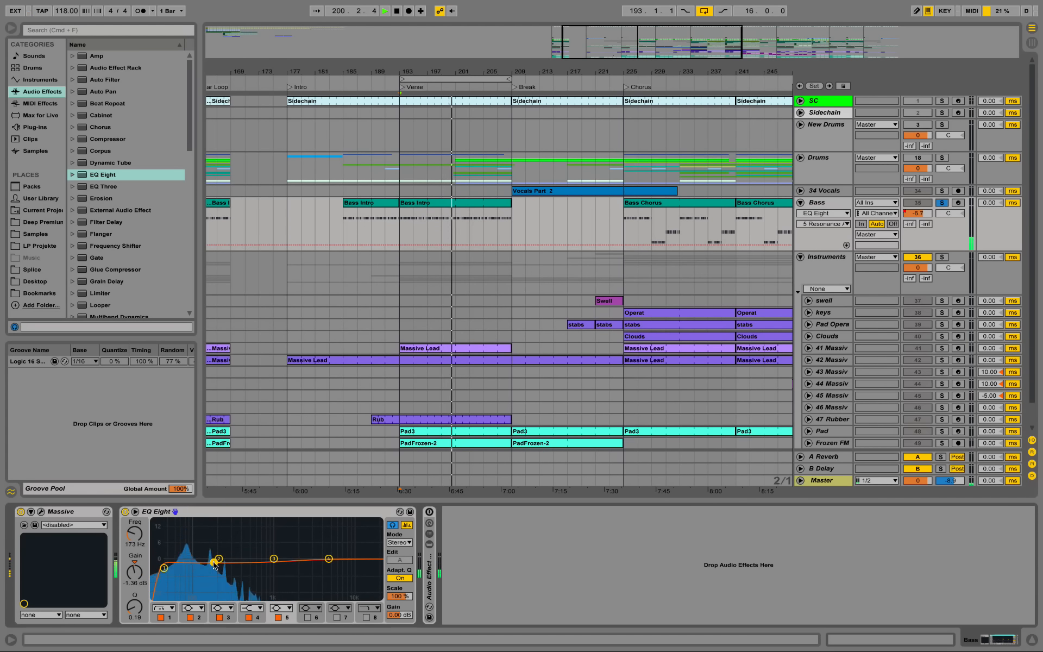
Narrow band 5 of the Bass track's EQ Eight to a Q of 1.34 and cut it 6.57 dB at 255 Hz during playback.
key("space")
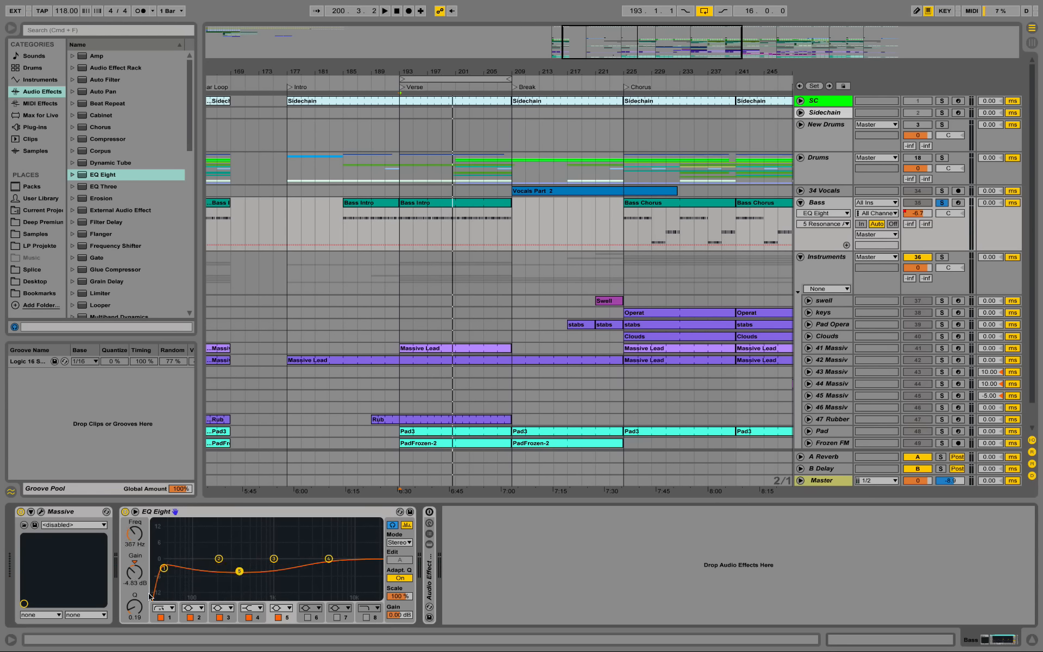
mouse_move(135, 607)
left_mouse_down()
mouse_move(135, 570)
mouse_move(136, 598)
left_mouse_up()
key("space")
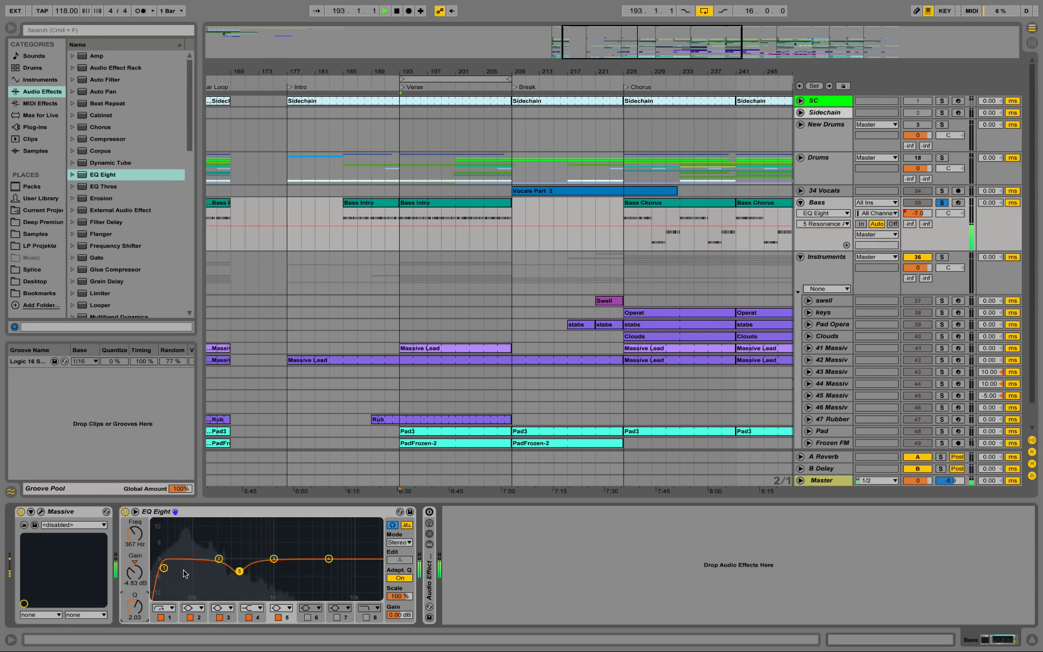
mouse_move(240, 571)
left_mouse_down()
mouse_move(226, 579)
mouse_move(235, 577)
left_mouse_up()
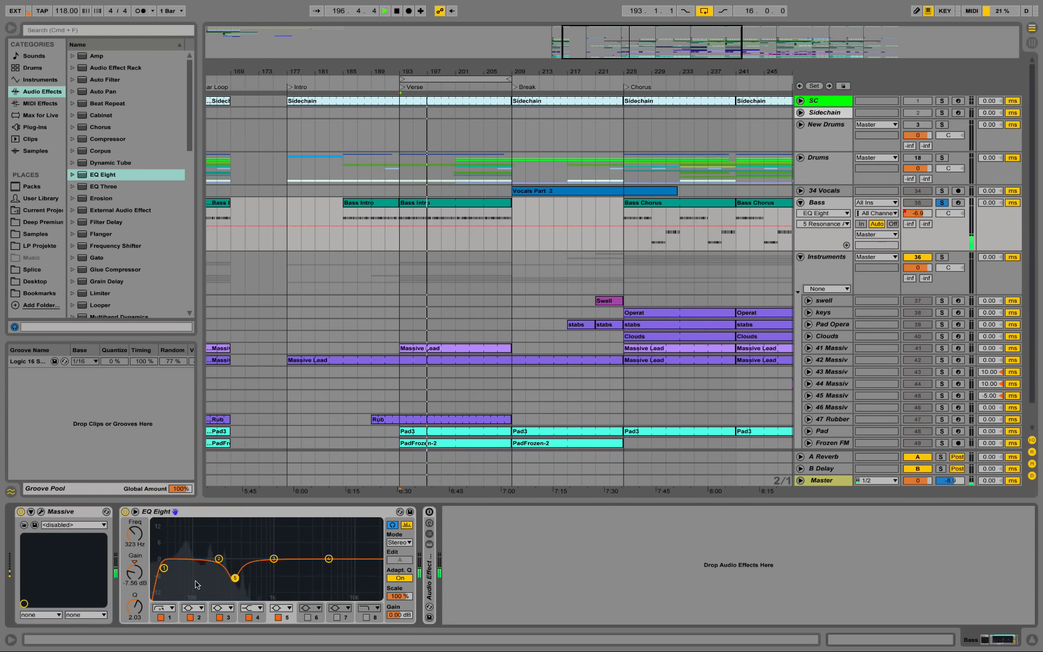
left_click_drag(134, 607, 135, 616)
left_click_drag(235, 578, 227, 575)
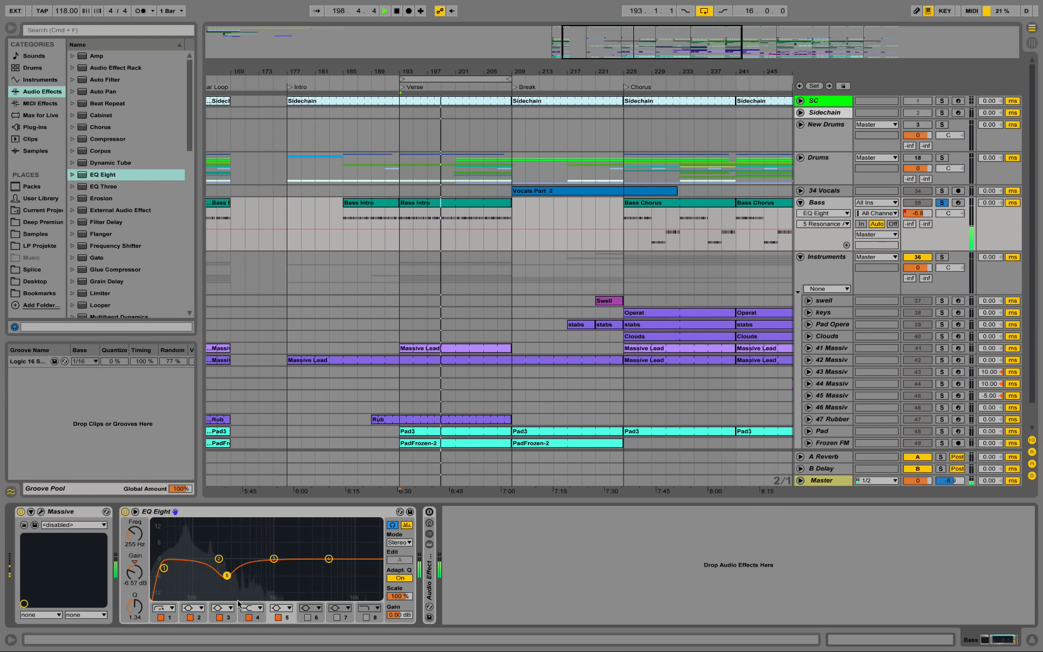
Enable band 6 of the EQ Eight and set it to 158 Hz with 0.37 dB gain while auditioning the bass.
left_click(307, 618)
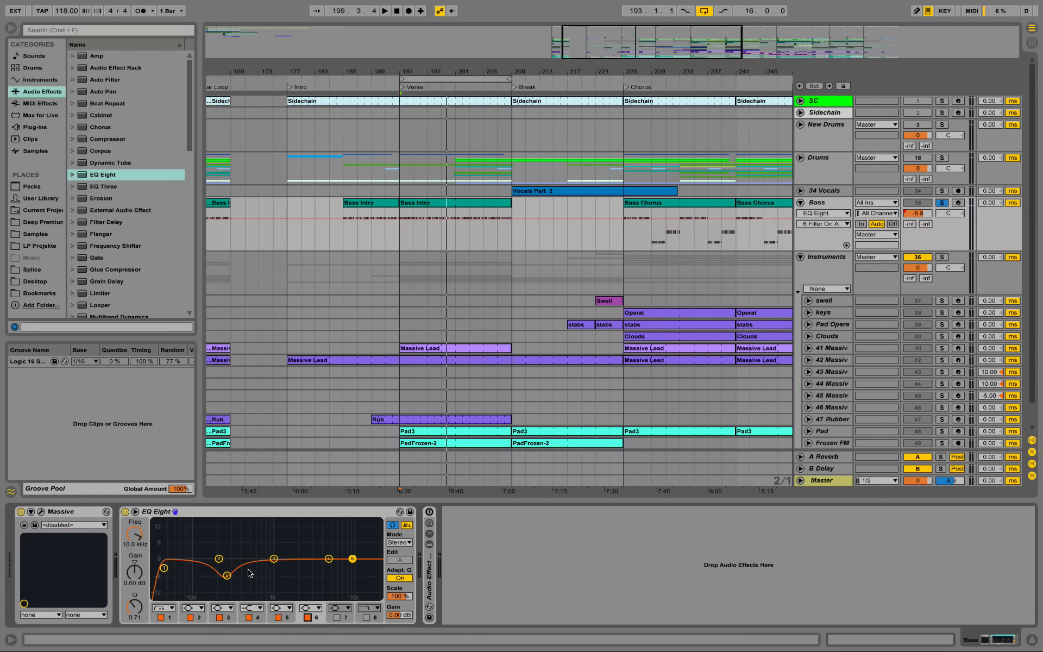
left_click_drag(352, 558, 216, 548)
key("space")
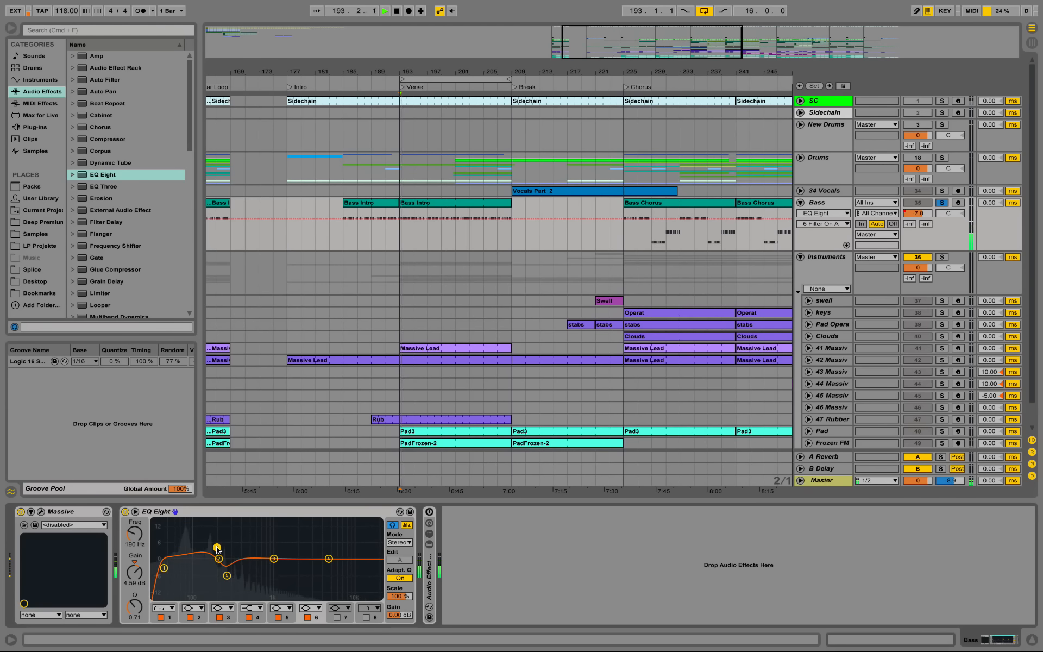
mouse_move(217, 547)
left_mouse_down()
mouse_move(207, 524)
mouse_move(210, 559)
left_mouse_up()
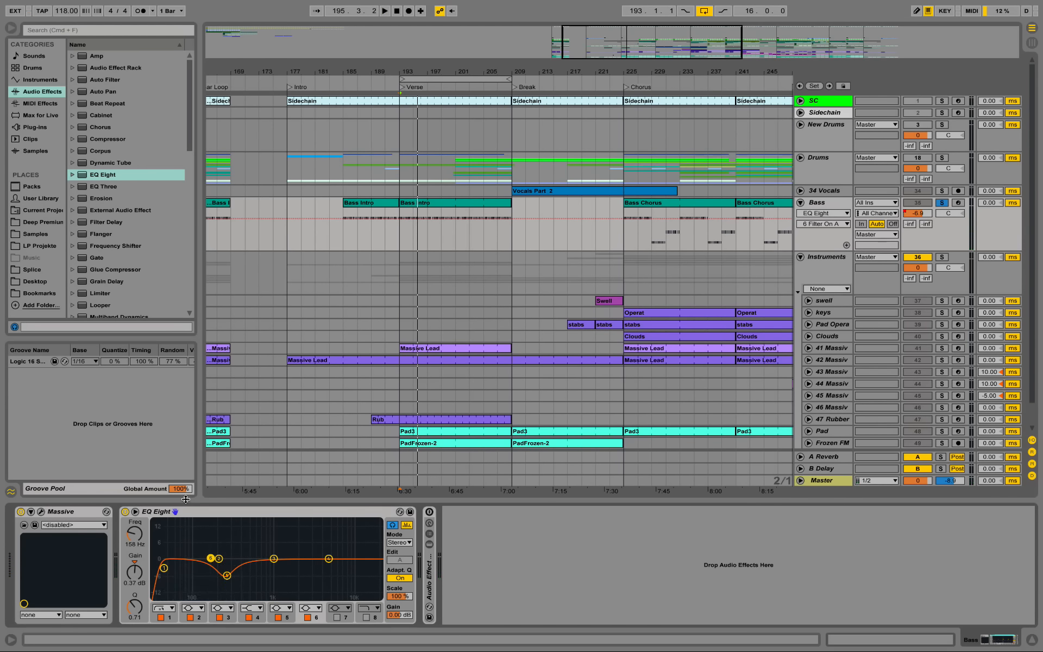
Switch off the Bass track's EQ Eight and delete it from the device chain.
left_click(125, 512)
left_click(165, 513)
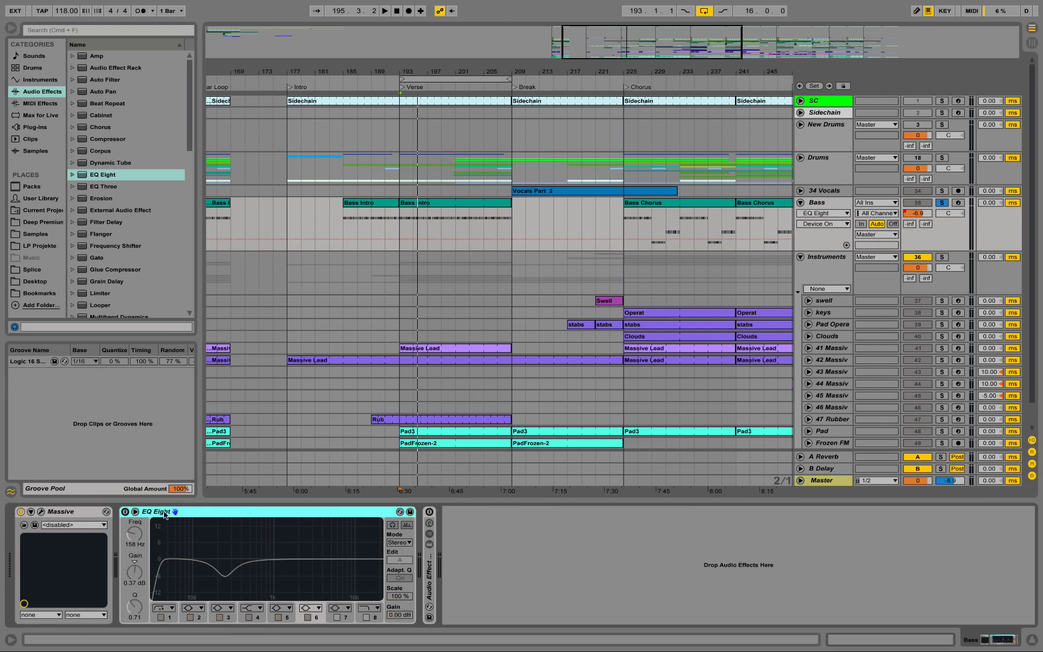
key("Delete")
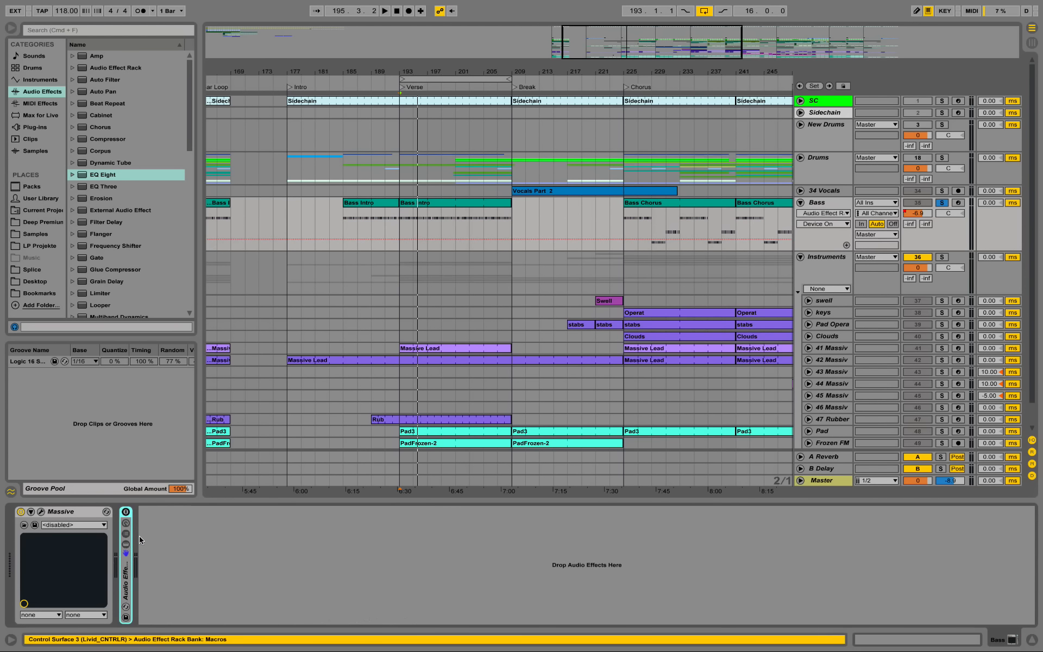
Unfold the Bass track's Audio Effect Rack to view its sidechain Compressor, and inspect the SC track's sampler and Sidechain clip notes.
double_click(128, 591)
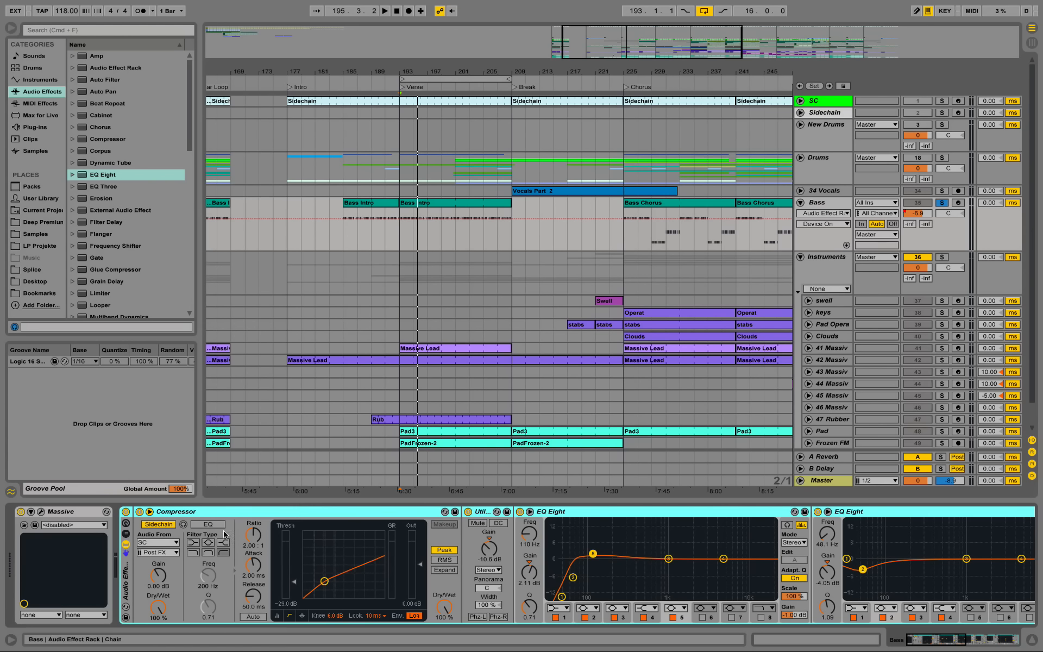
left_click(208, 512)
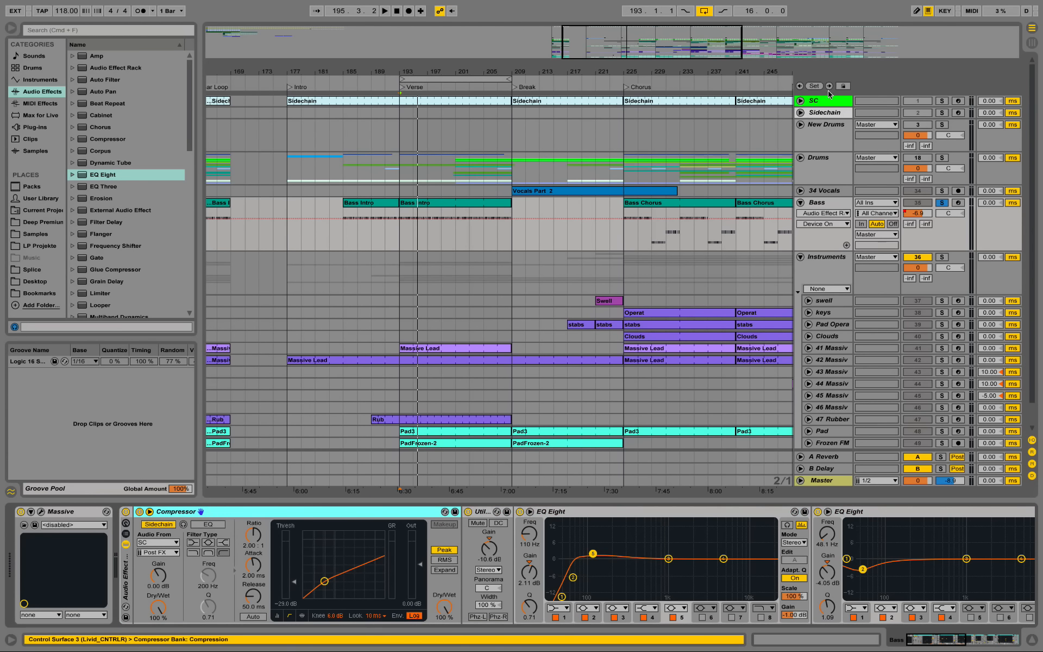
left_click(826, 101)
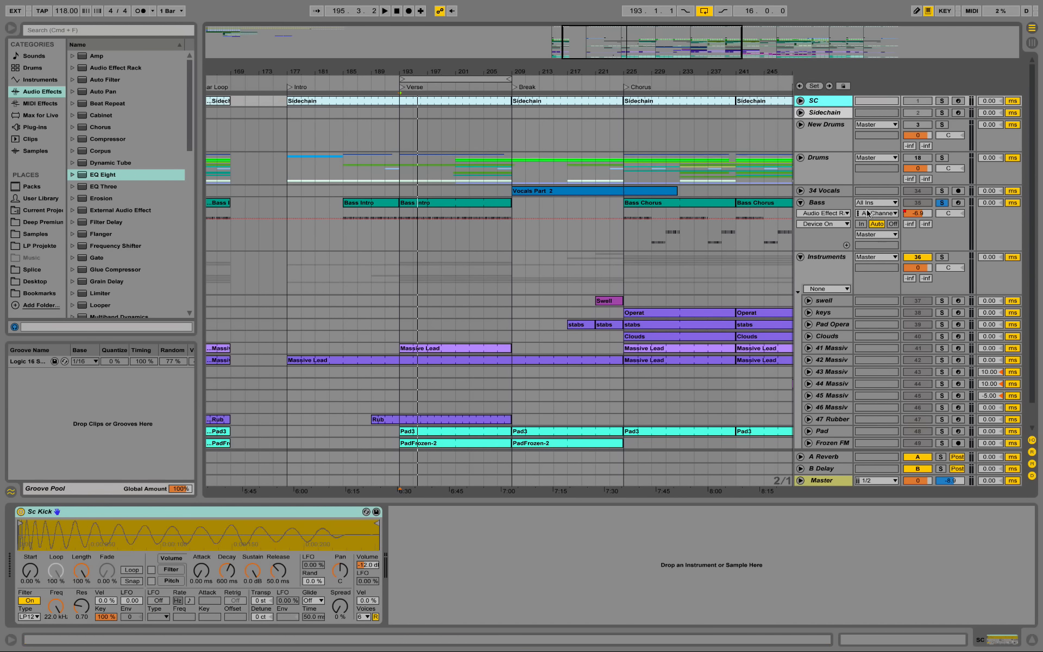
double_click(437, 101)
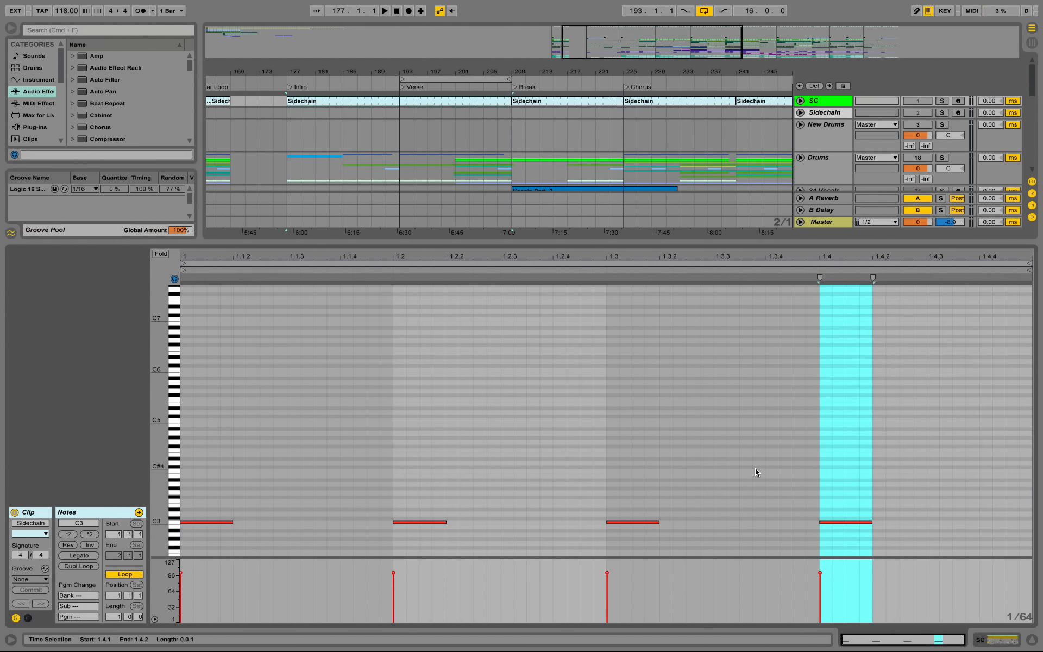
left_click(1012, 638)
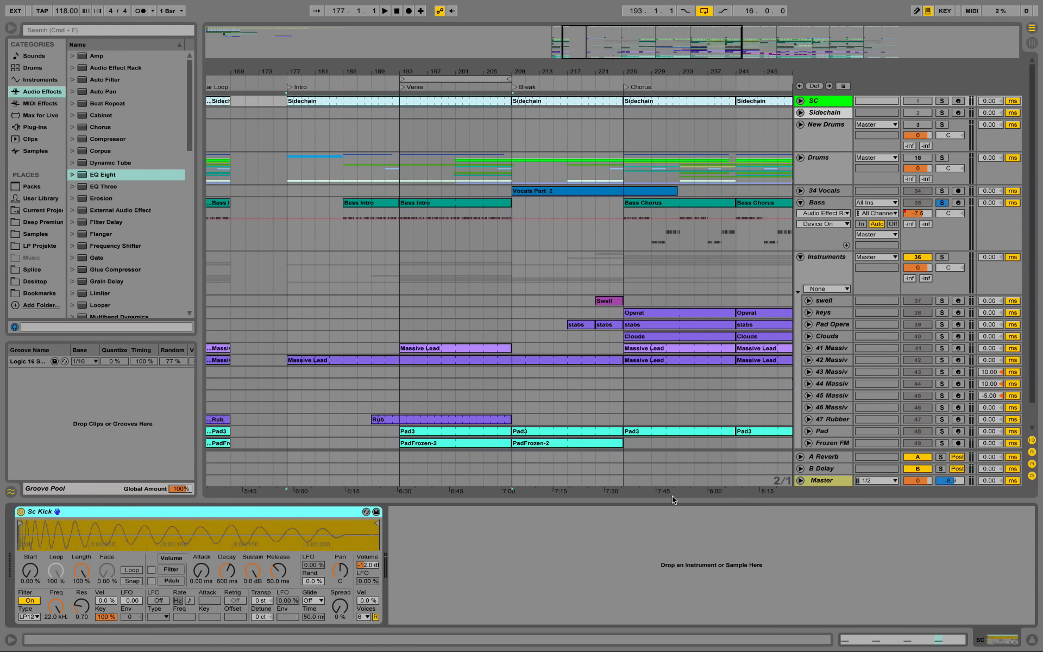
Audition the bass in the Verse and examine the rack's device chain from the Compressor through the EQs and Auto Filters to the last Utility.
left_click(807, 206)
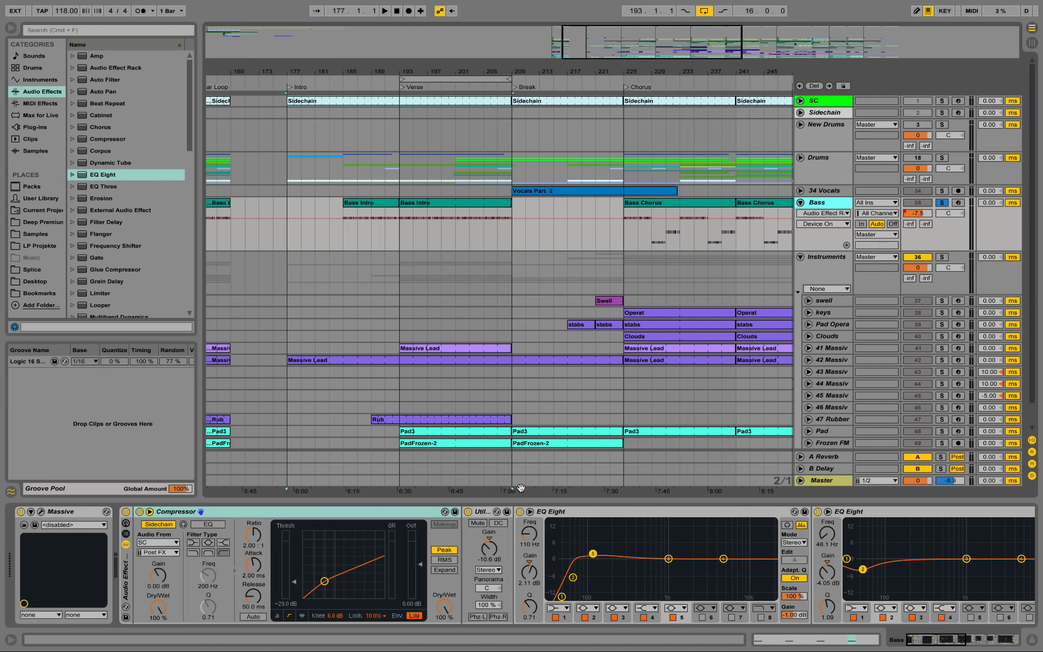
left_click(426, 208)
key("space")
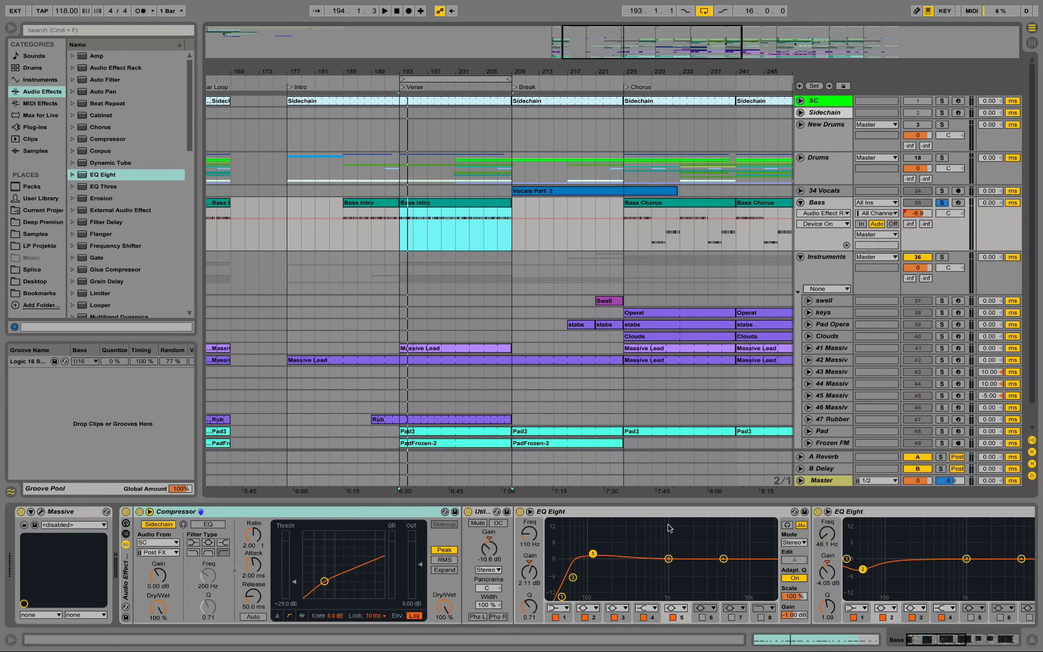
left_click(943, 644)
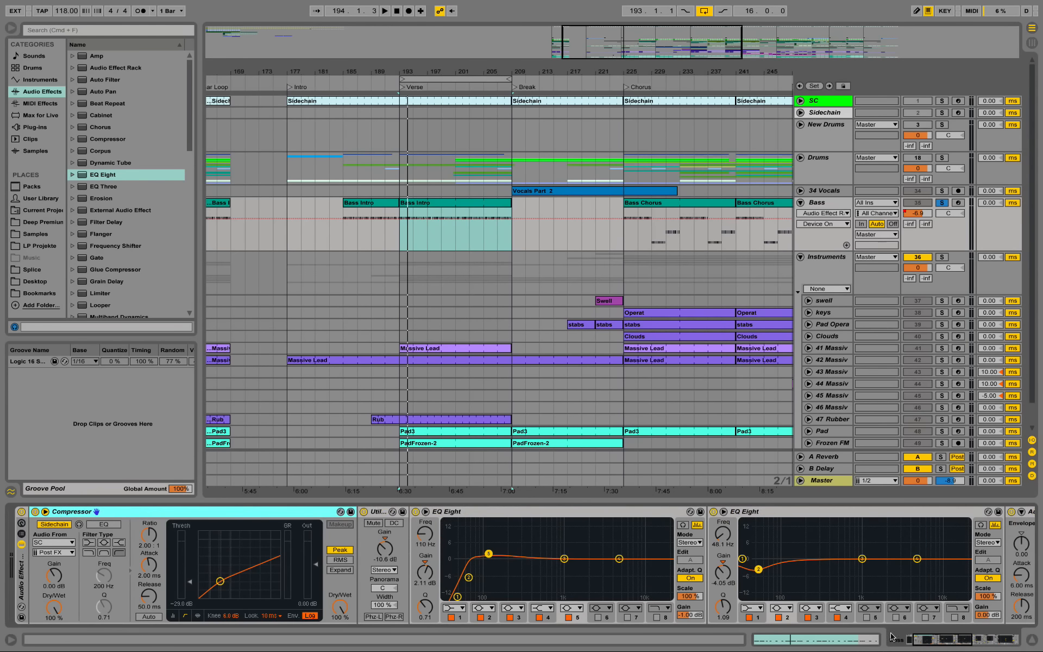
left_click(490, 555)
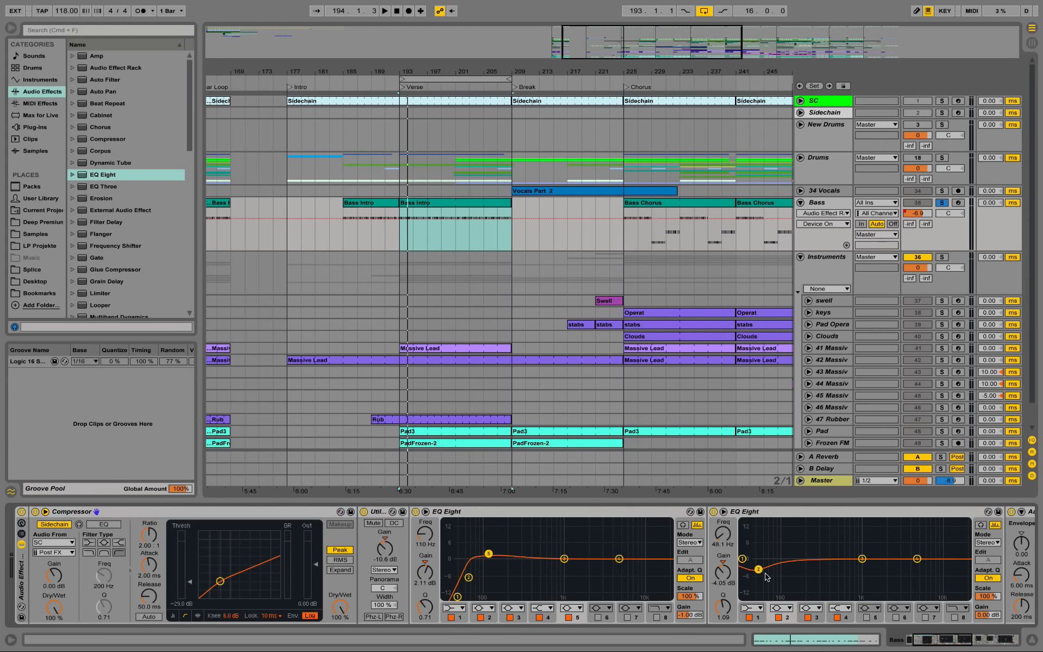
left_click_drag(941, 643, 972, 644)
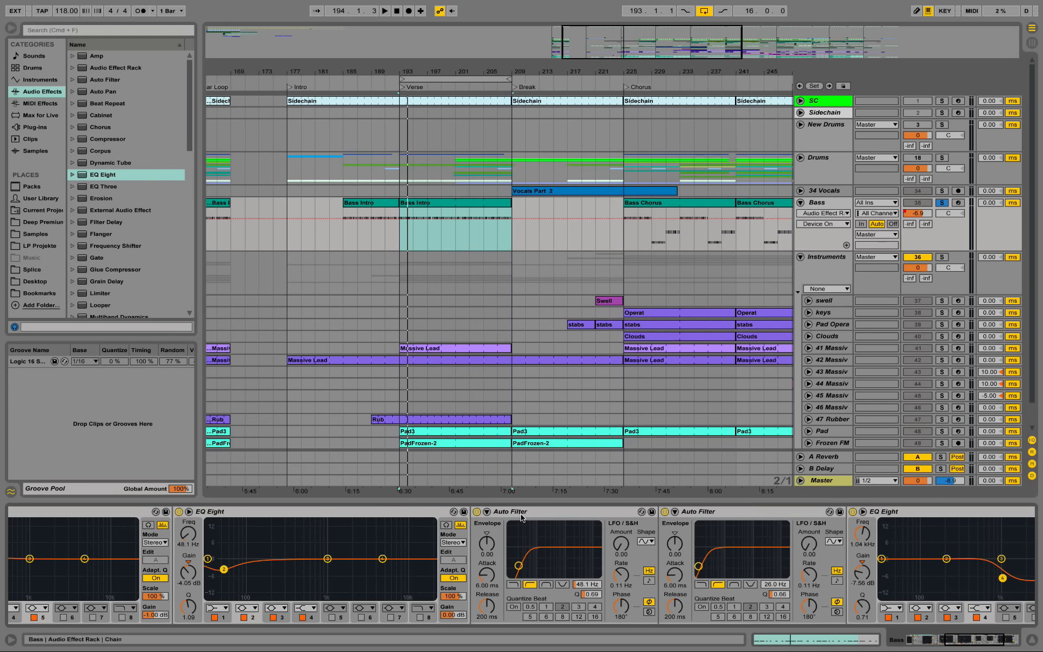
left_click_drag(957, 642, 984, 641)
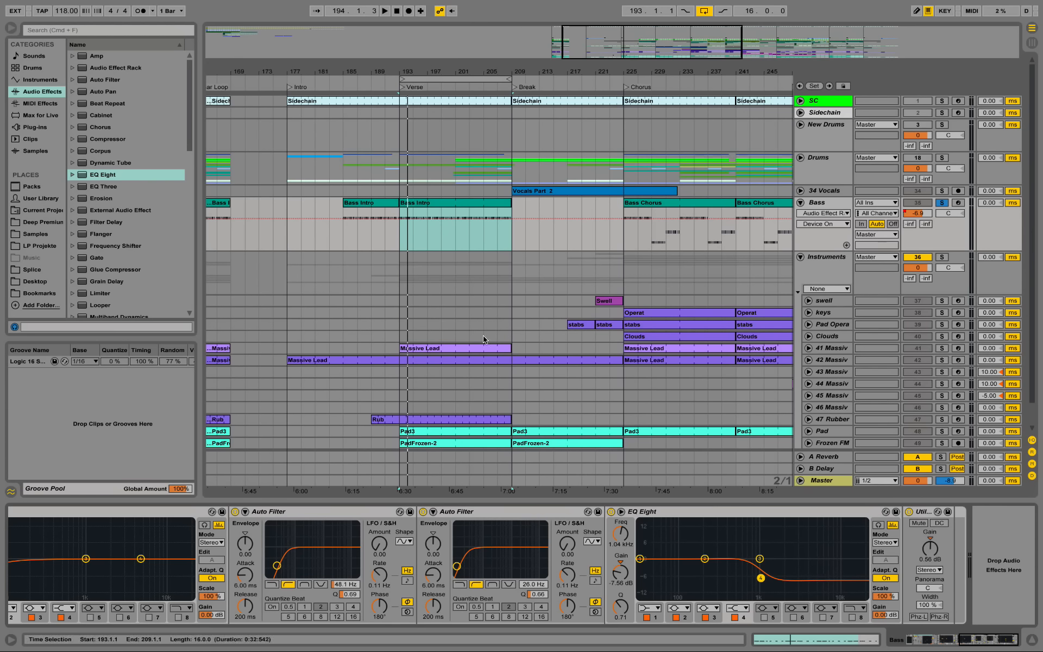
scroll(484, 328, "down", 1)
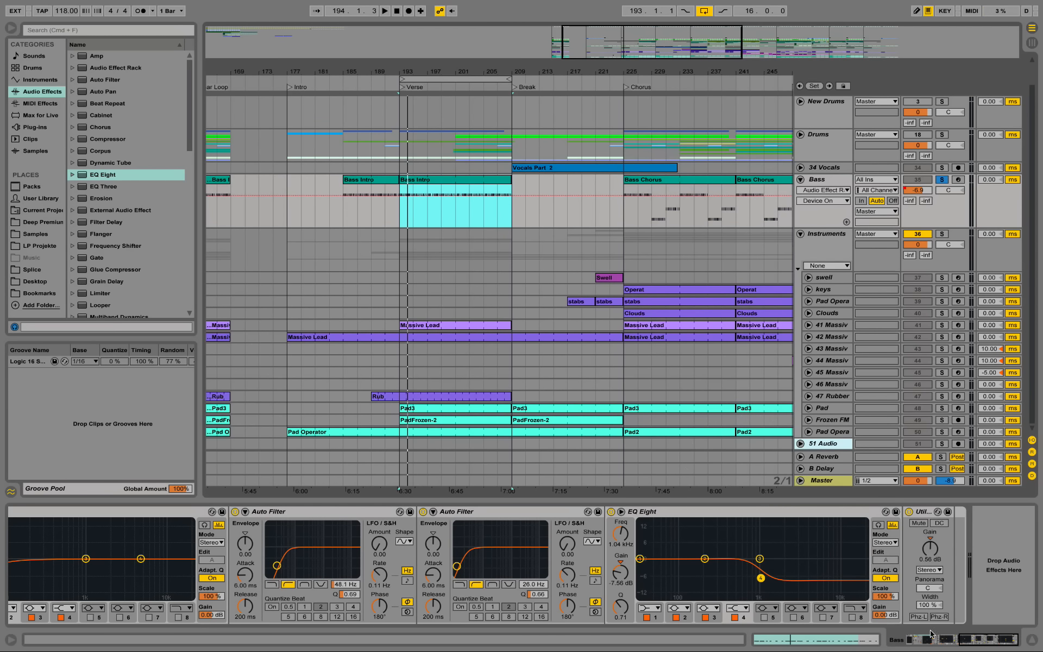
left_click(979, 643)
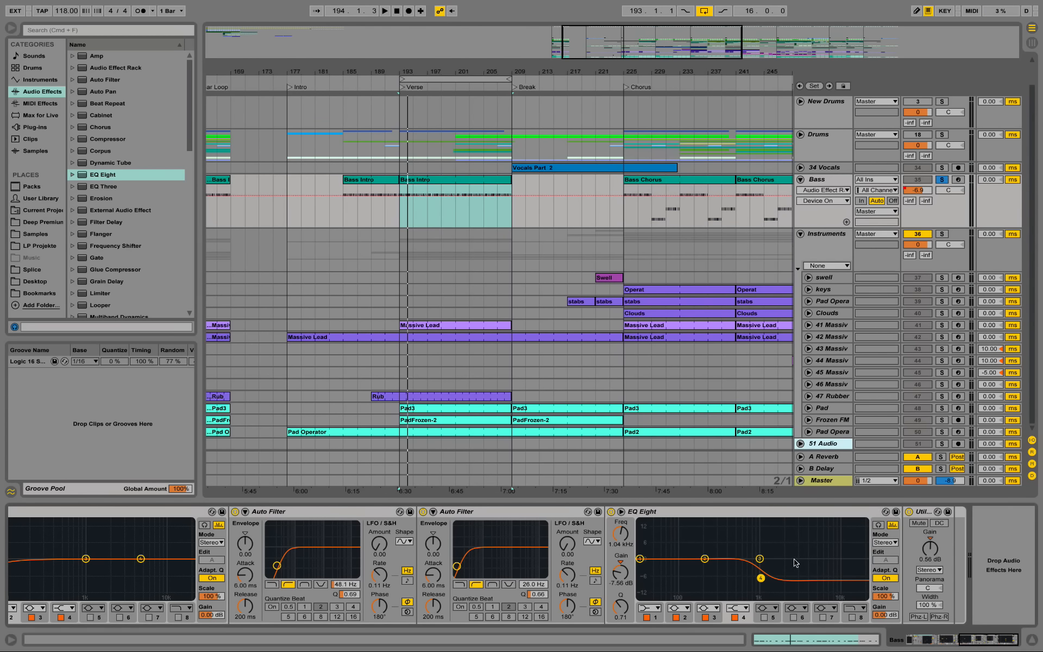
Unsolo the Bass track, mute the Instruments group, activate the Drums group, and audition the bass with the drums in the Verse.
left_click(940, 183)
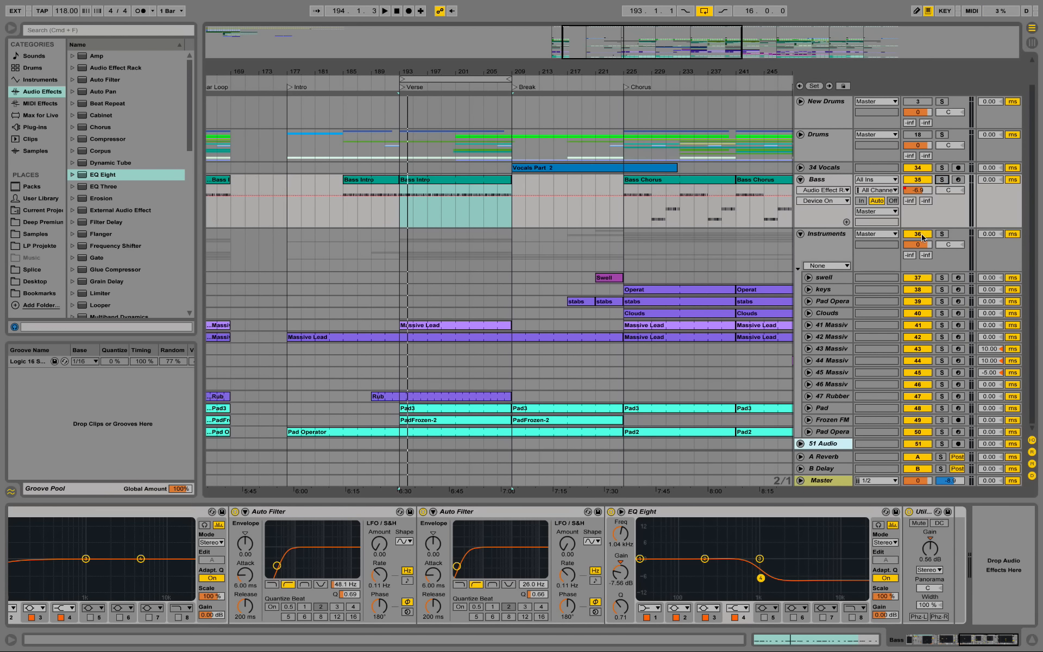
left_click(921, 235)
key("space")
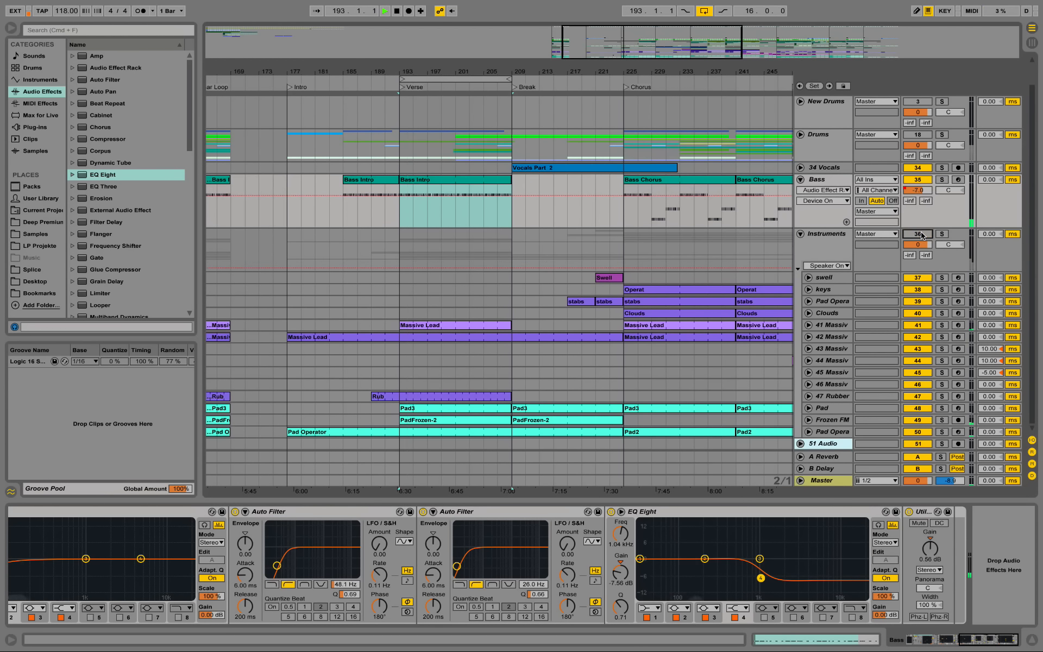
scroll(917, 173, "up", 2)
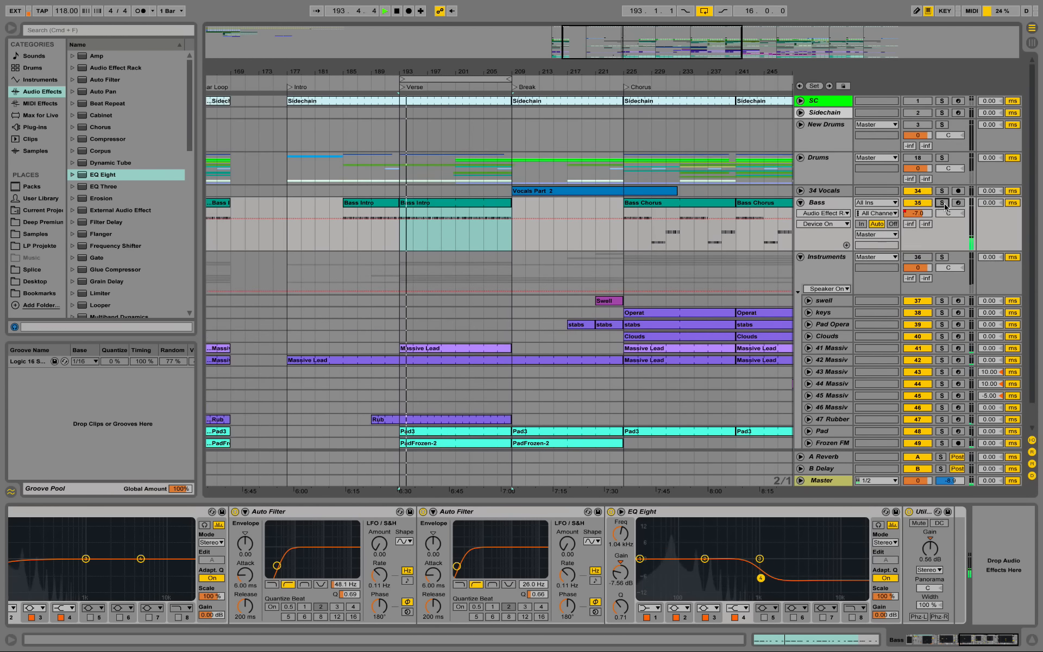
left_click(930, 159)
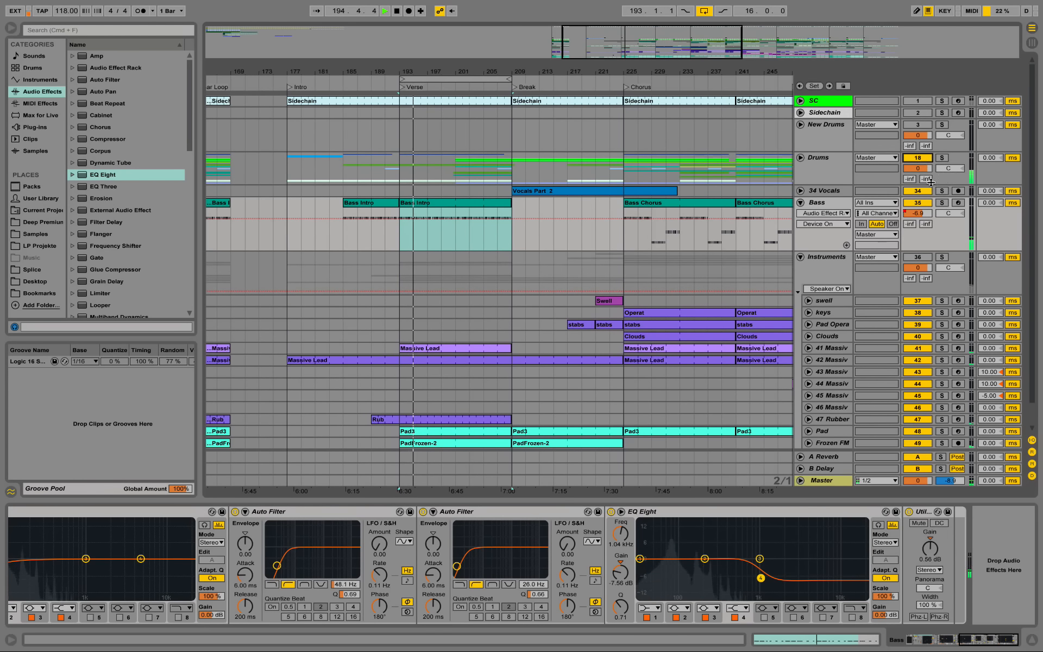
left_click(452, 87)
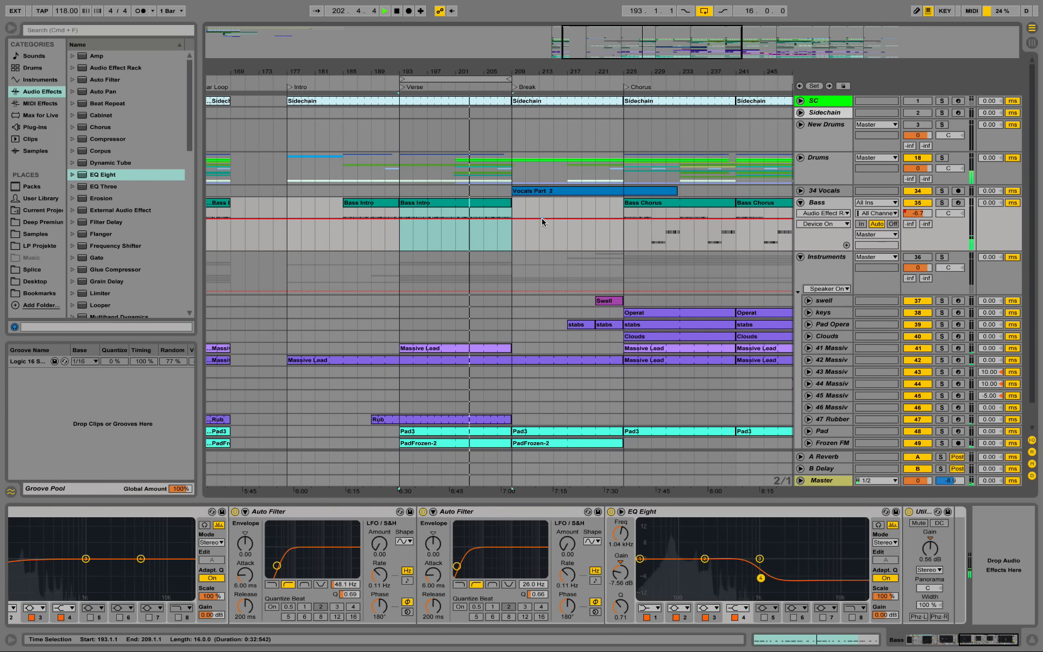
key("space")
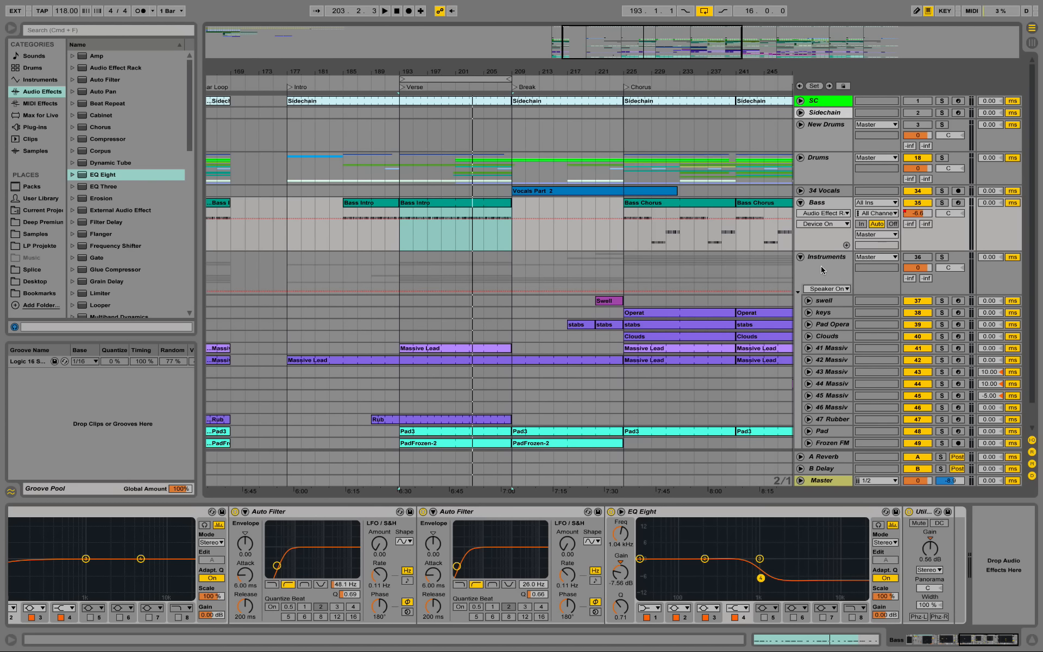
Select the 42 Massive track, close its Massive plug-in window, and unfold the track in the arrangement.
left_click(830, 359)
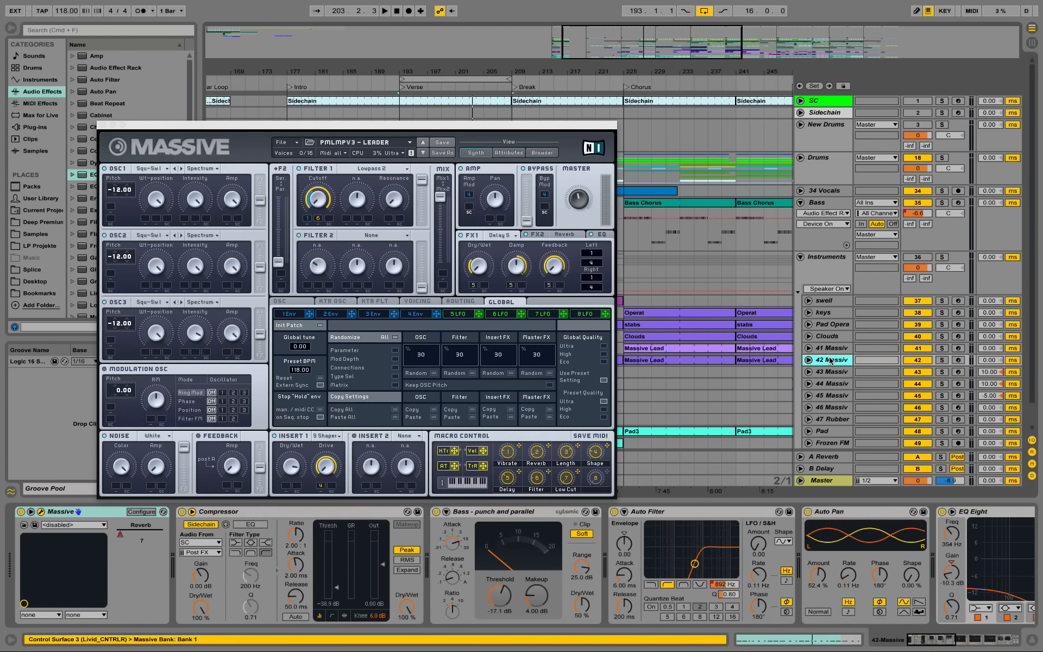
left_click(102, 125)
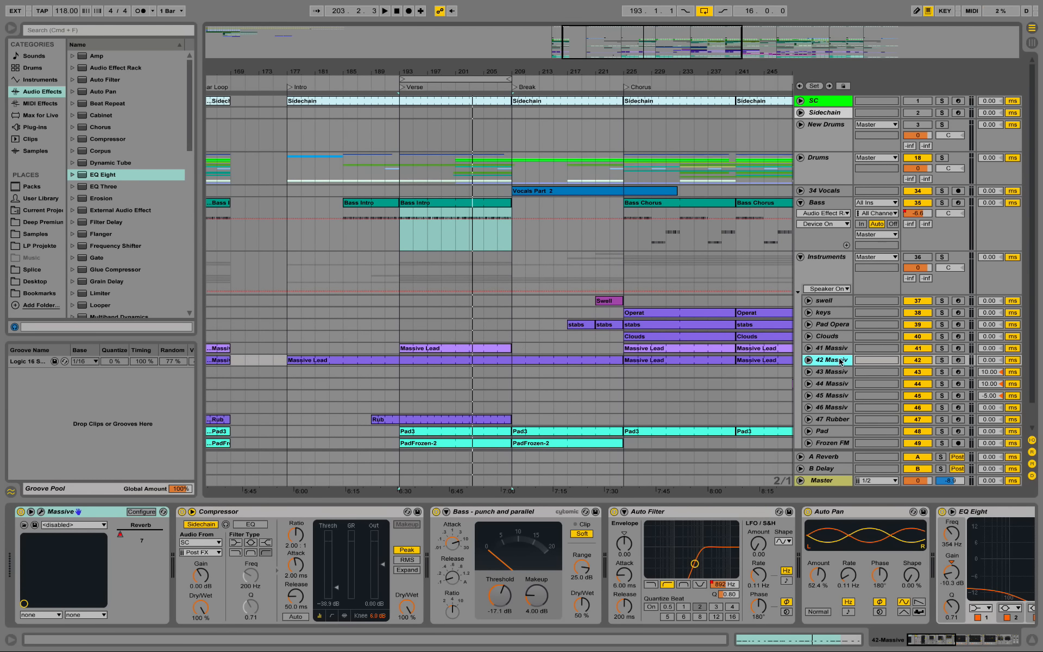
left_click(809, 360)
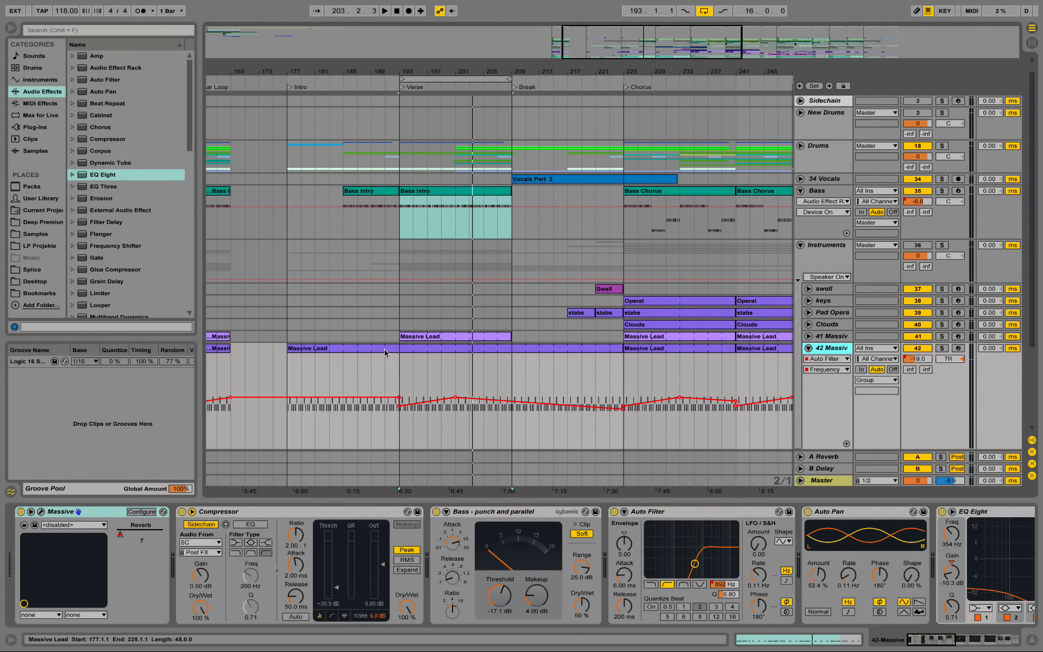
Loop two bars from bar 197 and solo the 42 Massive track for playback with the Instruments group active.
left_click(441, 366)
key("super+l")
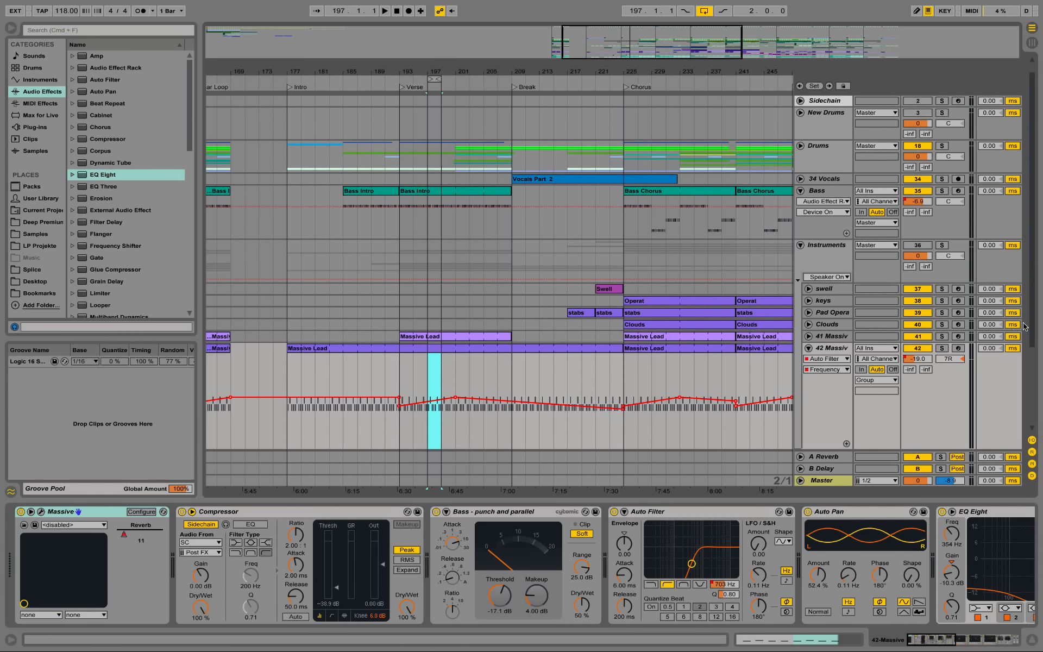
left_click(942, 349)
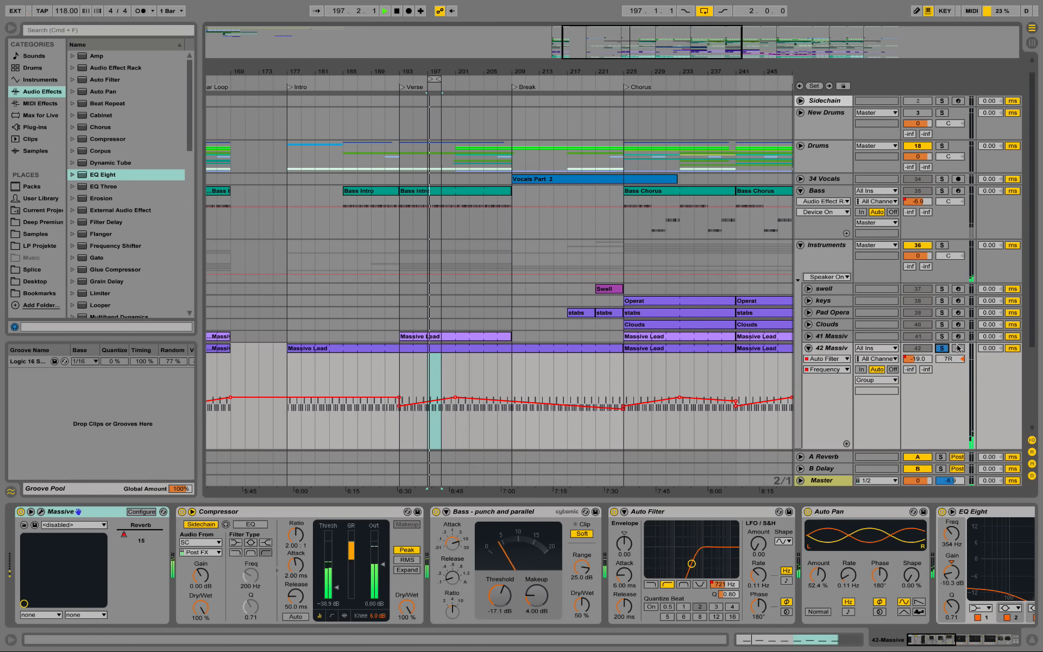
Open the 42 Massive track's Massive Lead clip and examine its notes up close in the piano roll.
double_click(442, 349)
left_click(562, 389)
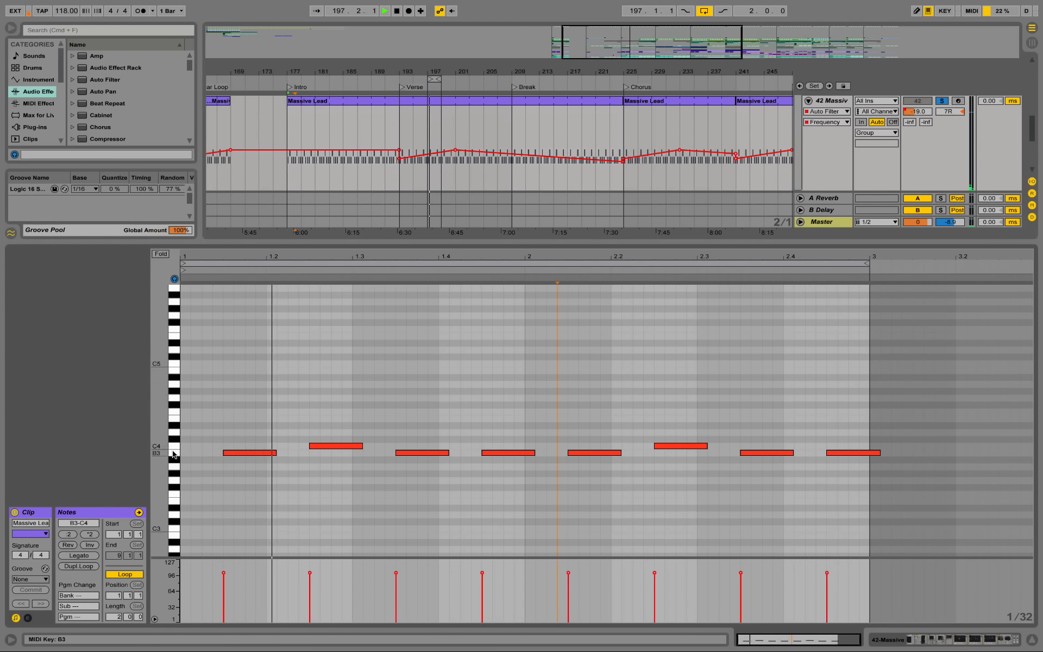
left_click_drag(155, 455, 161, 457)
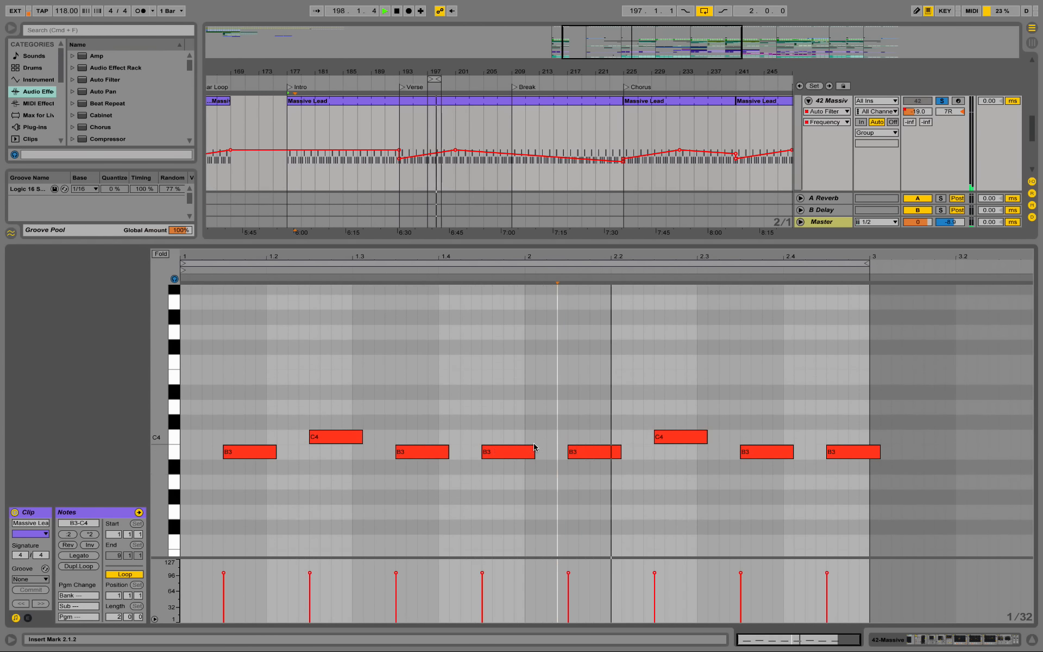
Stop playback, show the 42 Massive track's device chain, and audition the soloed lead from the Intro and at the Verse.
key("space")
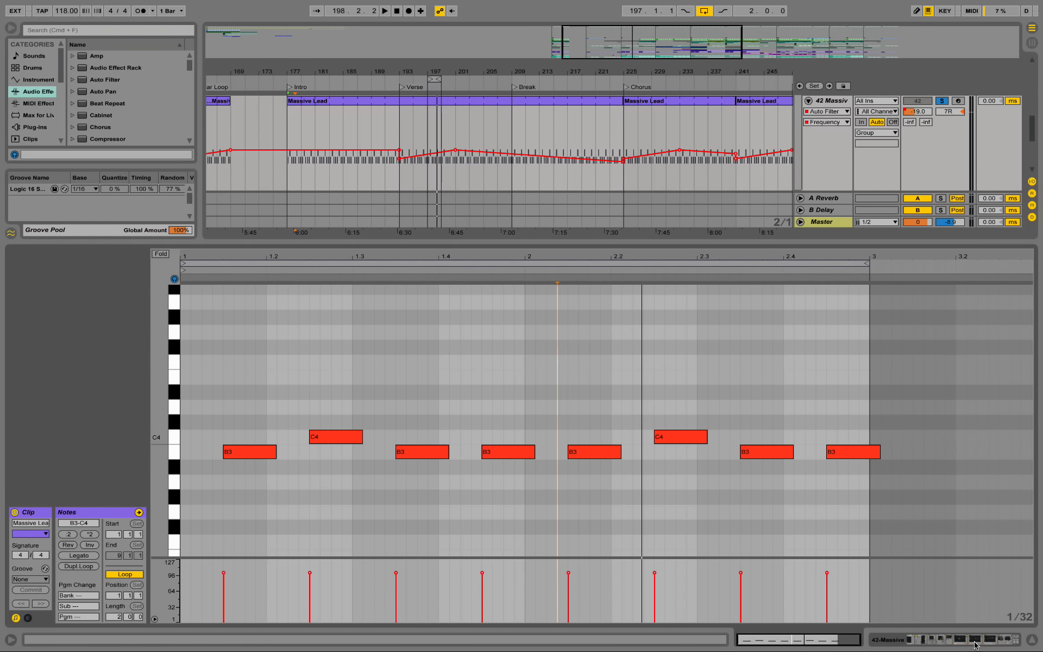
left_click(990, 645)
key("space")
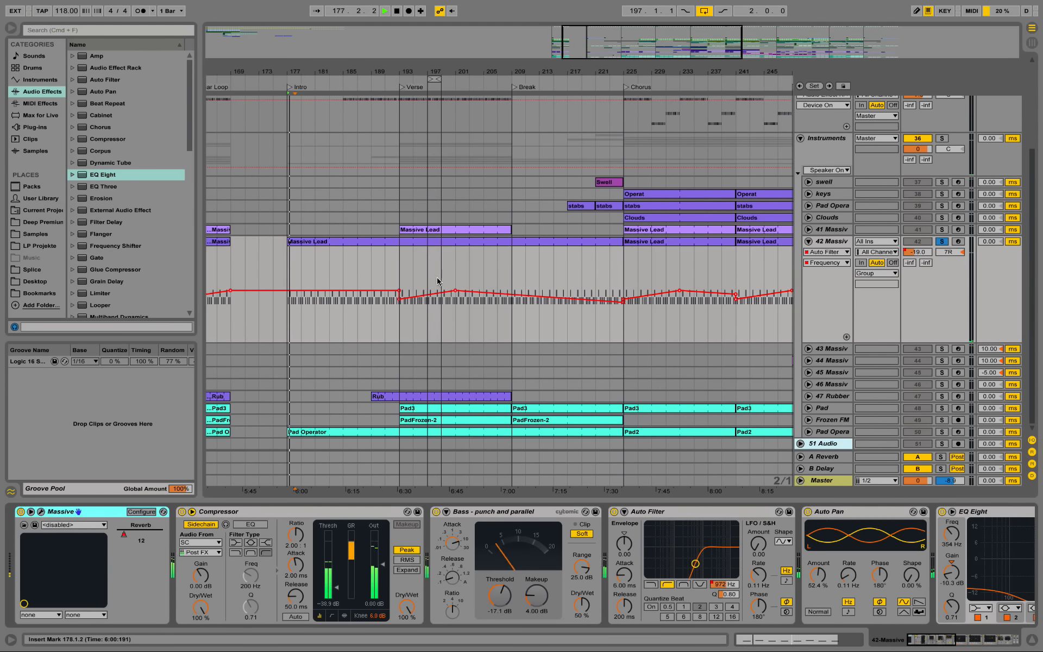
left_click(406, 274)
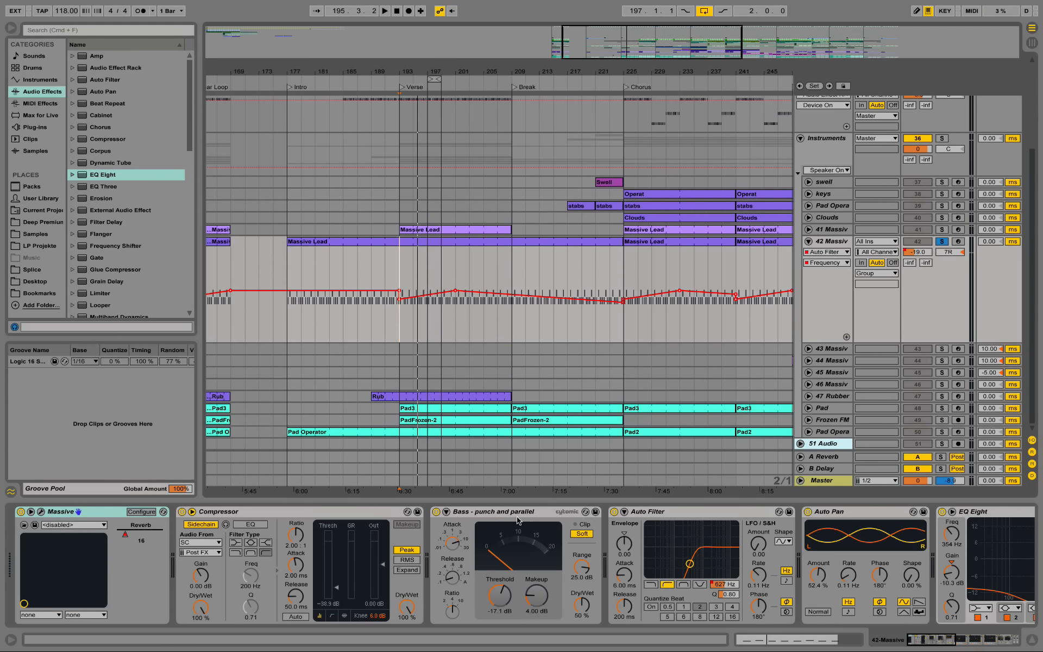
Locate the Compressor and Glue Compressor among the audio effects in the browser.
left_click(128, 142)
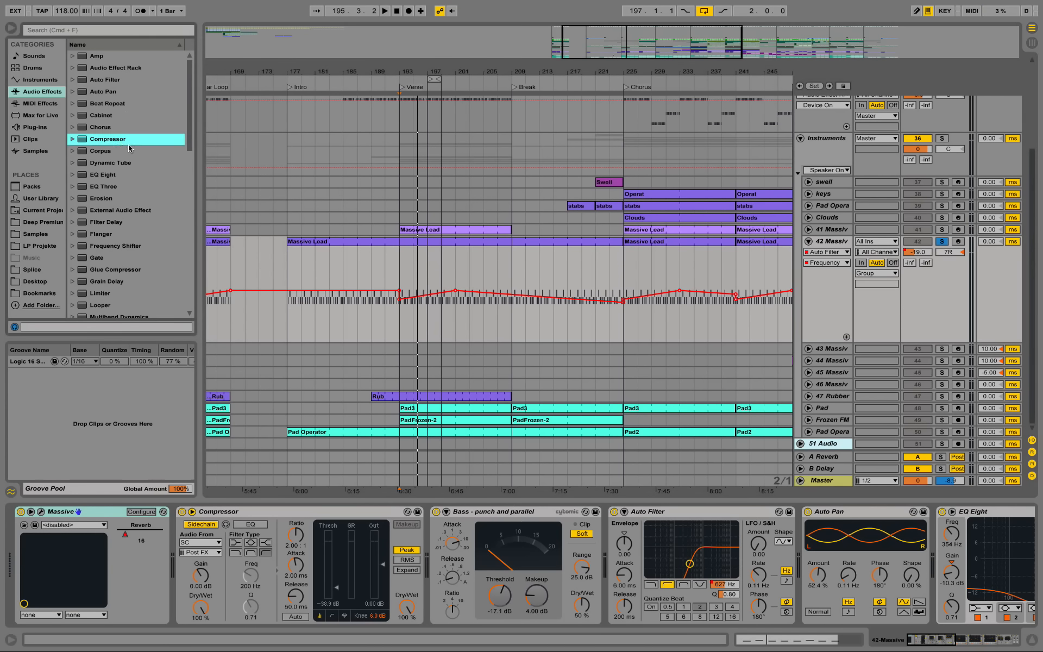
scroll(133, 205, "down", 2)
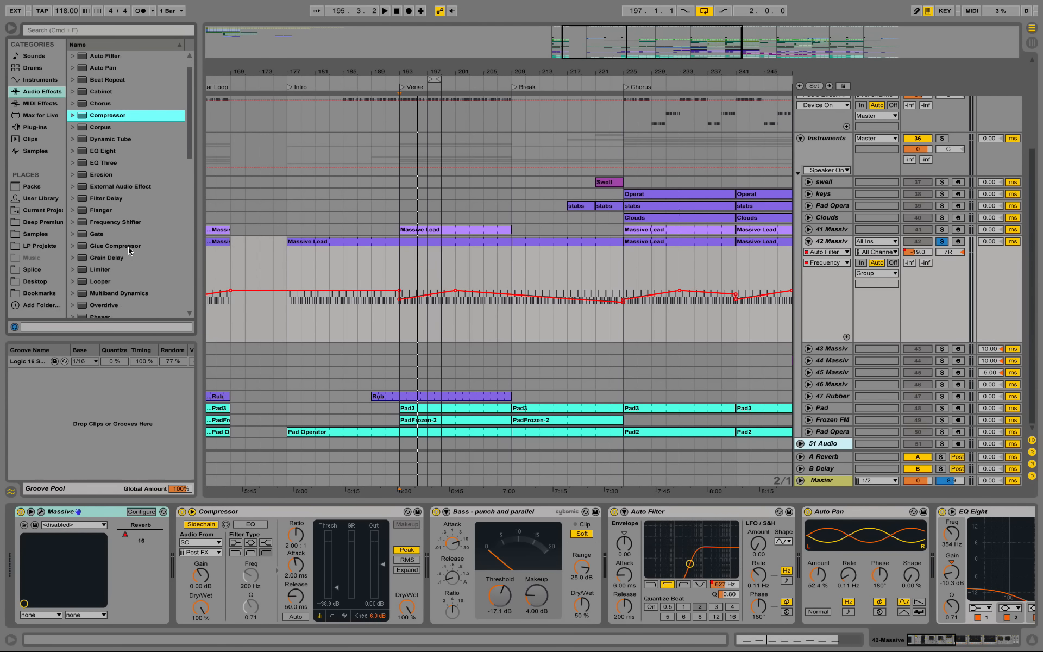
left_click(123, 249)
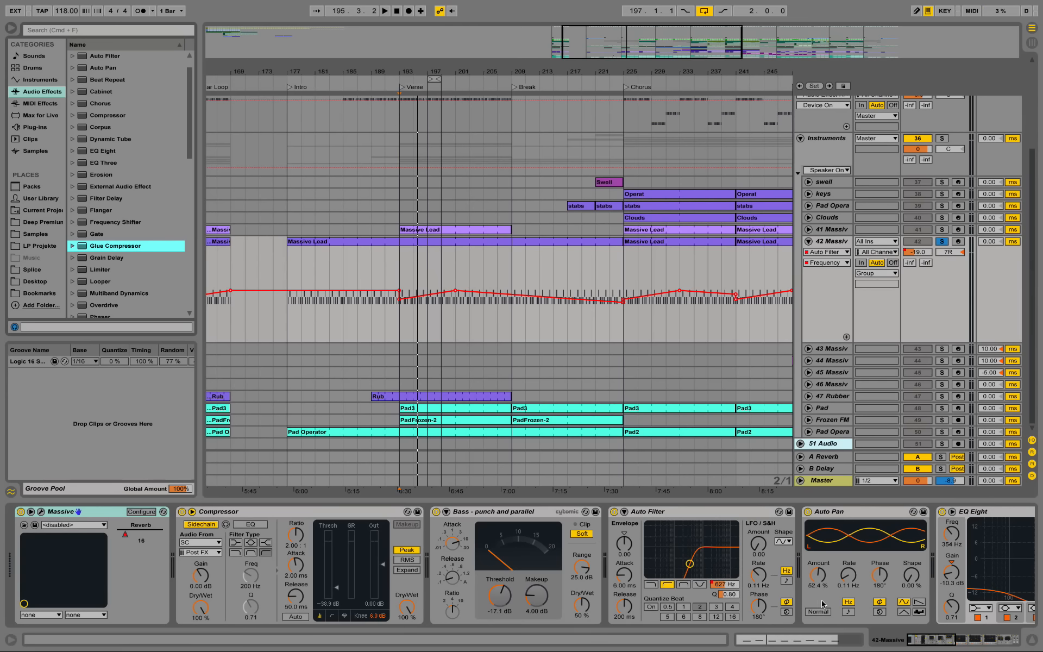
Examine the rest of the lead's effect chain, from Auto Pan and the EQ Eights to the Reverb's decay time and Utility devices.
left_click(937, 644)
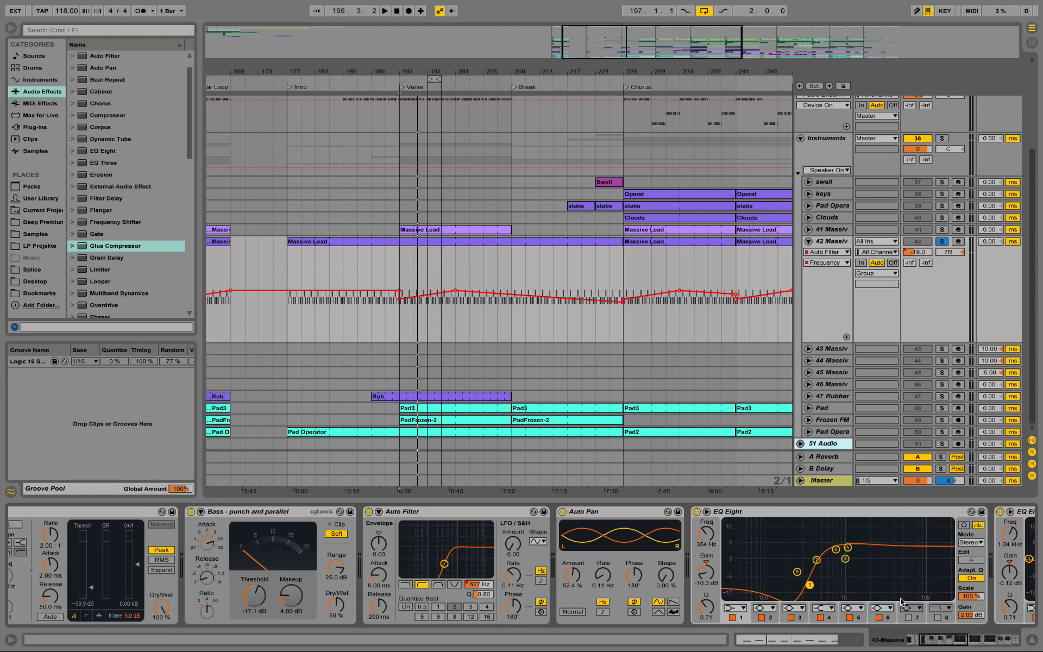
left_click(952, 643)
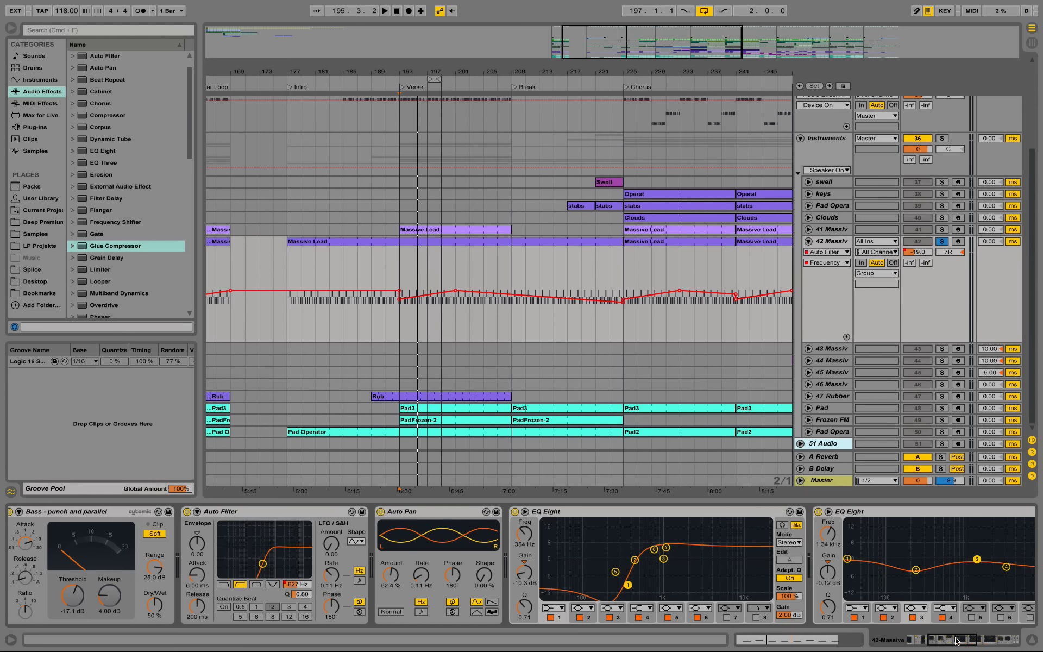
left_click_drag(960, 641, 970, 641)
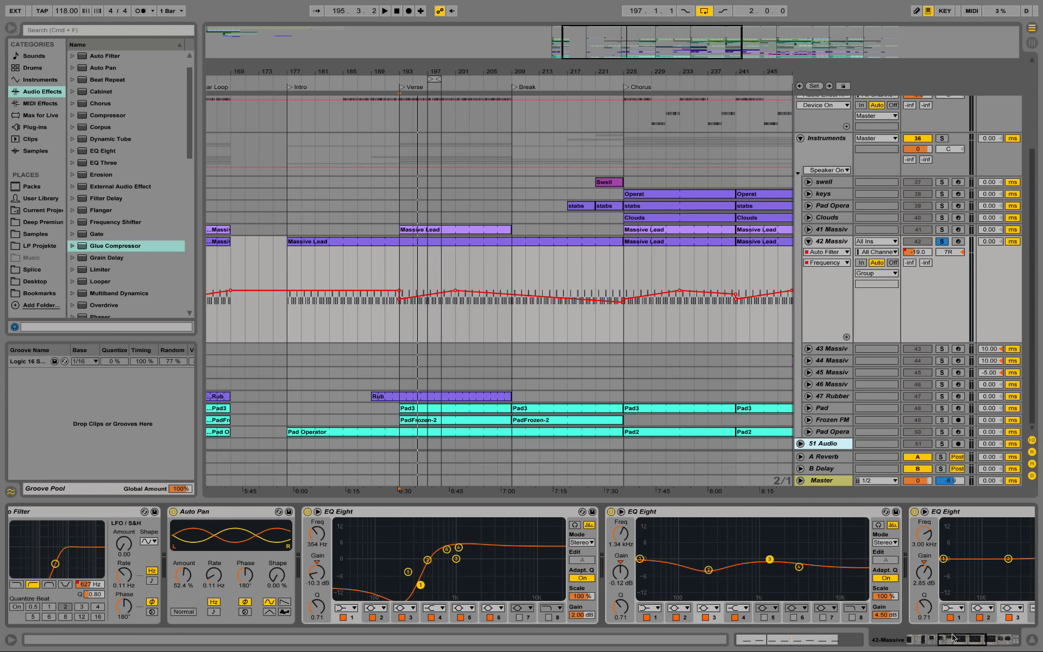
left_click(975, 645)
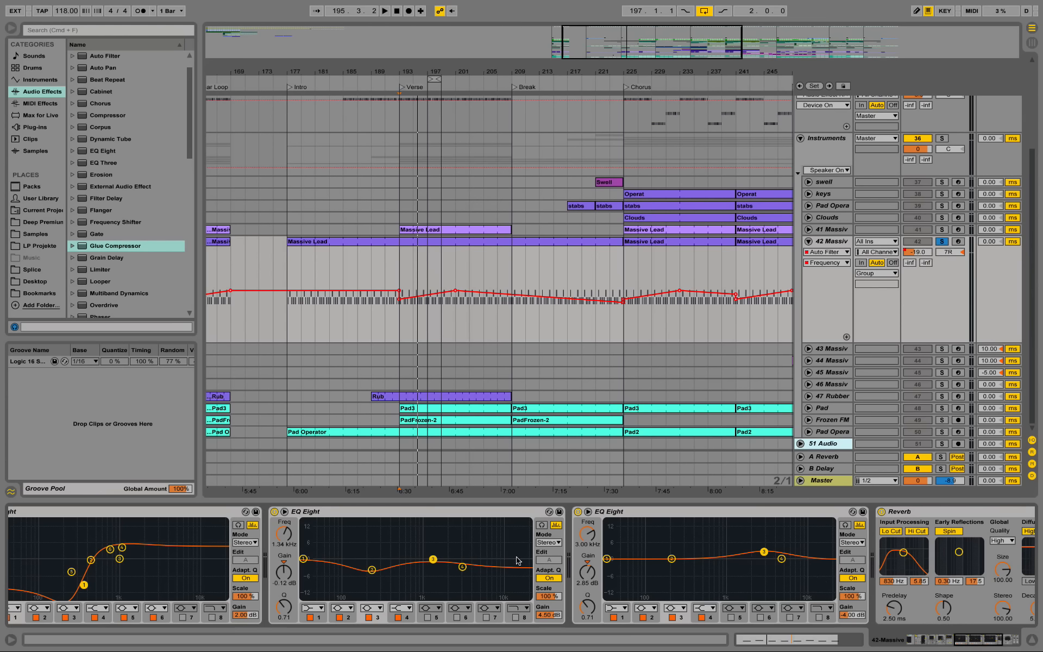
left_click(980, 646)
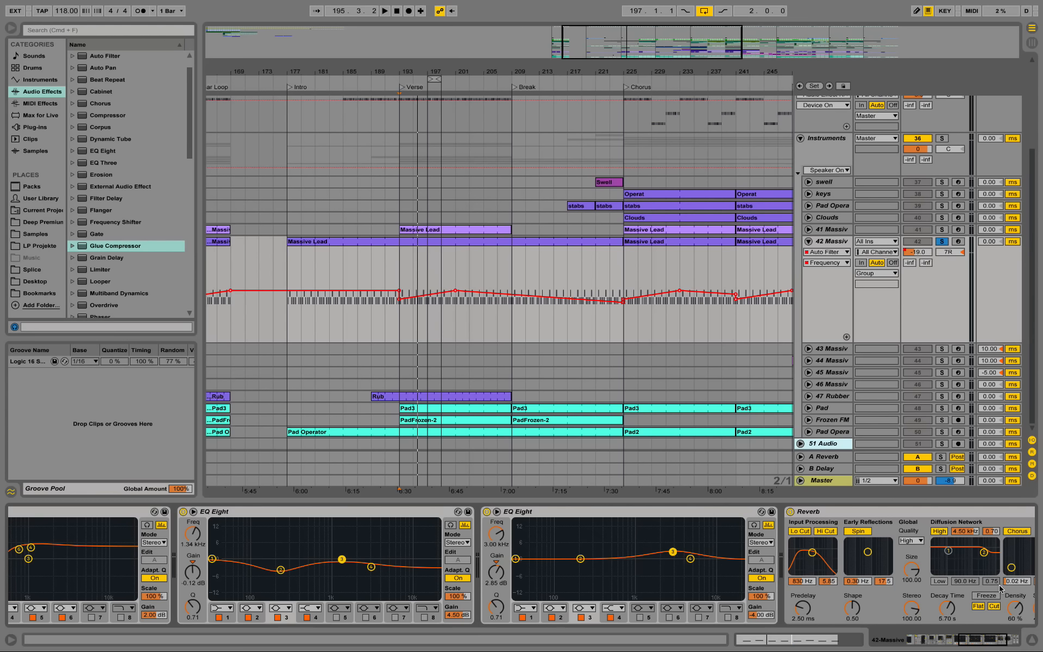
left_click_drag(958, 643, 984, 644)
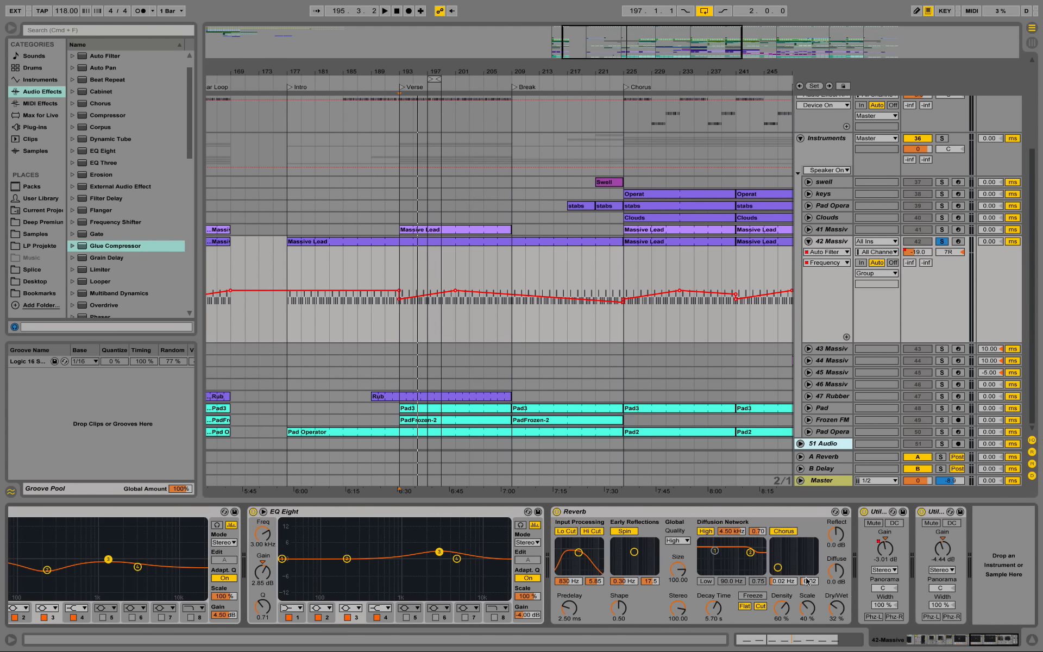
left_click(718, 616)
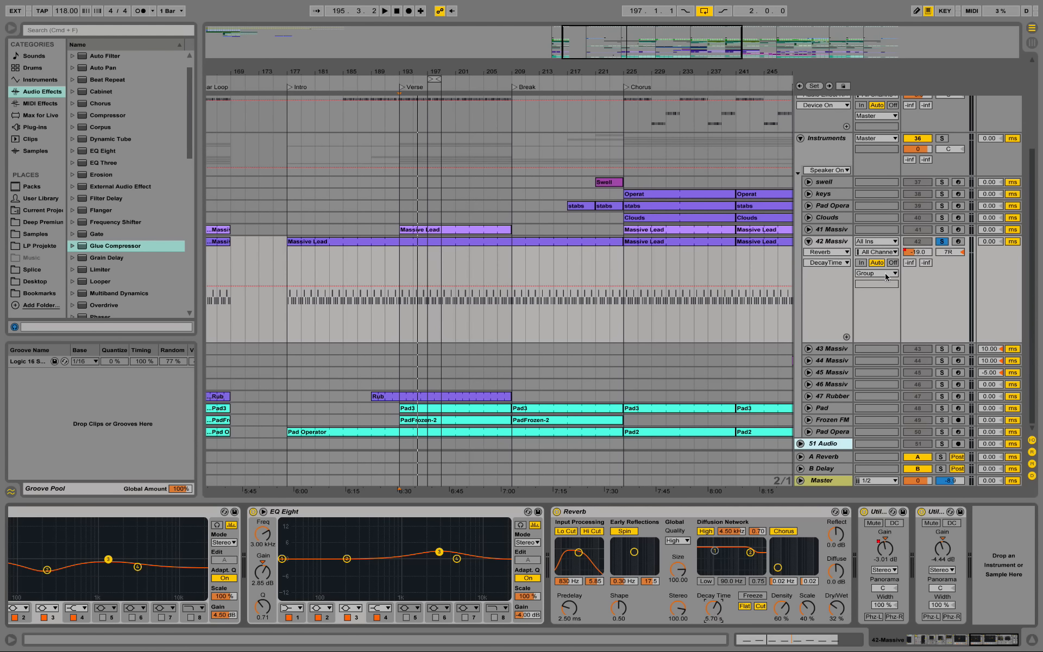
Play the lead from the Verse, unsolo the 42 Massive track to hear it in the mix, and stop playback.
key("space")
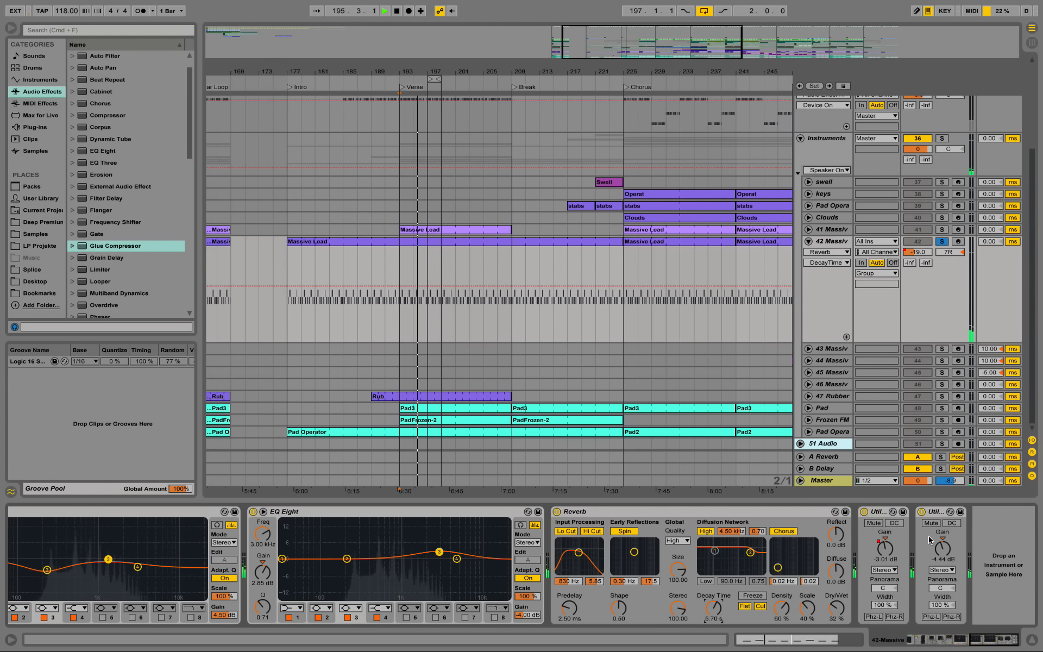
left_click(942, 242)
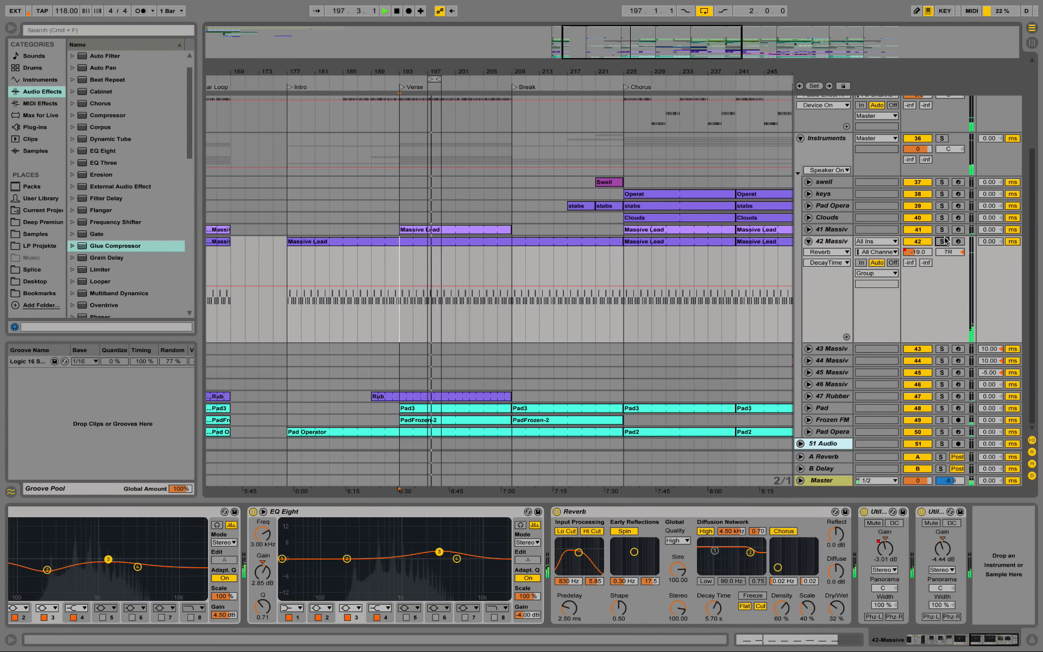
key("space")
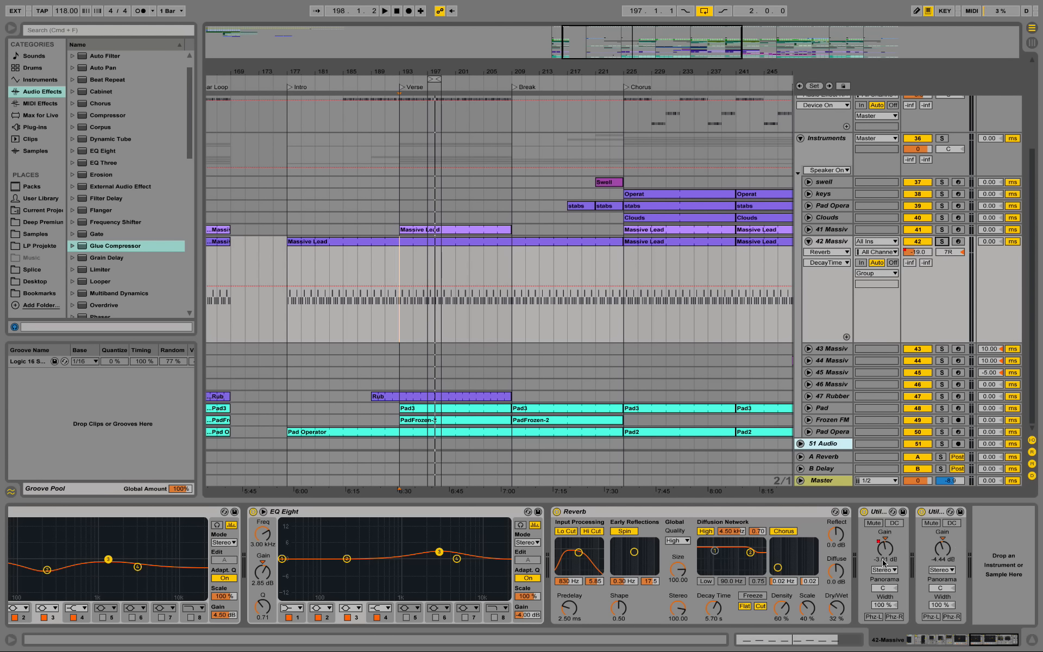
Delete the 42 Massive track's volume automation, set its track volume to -19.0, and briefly play the Verse.
left_click(914, 253)
left_click_drag(609, 40, 585, 4)
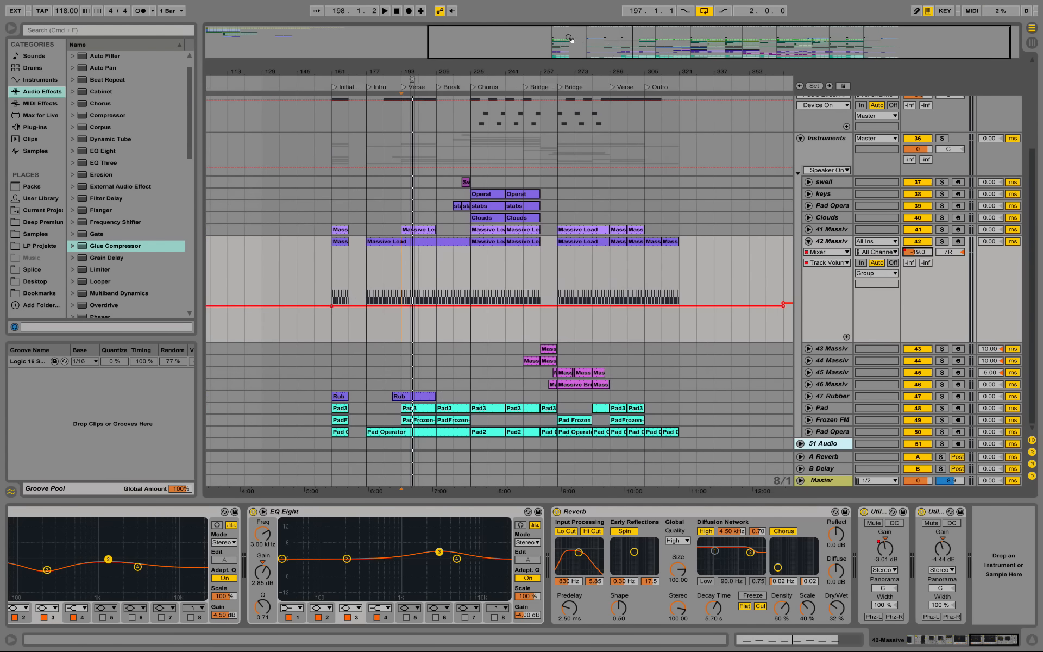
left_click_drag(535, 59, 559, 62)
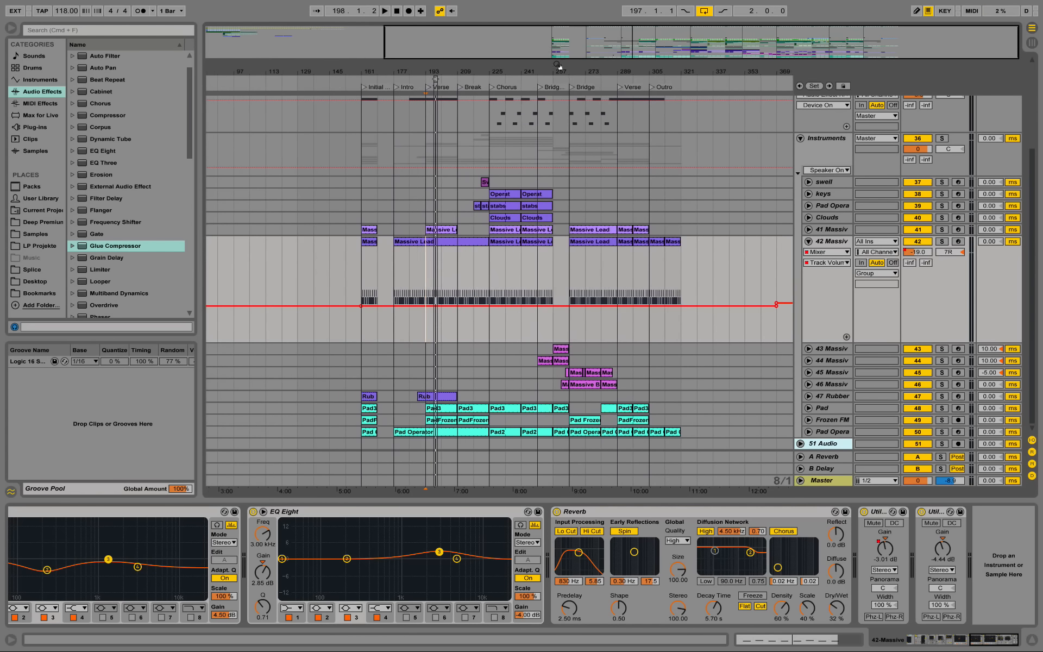
right_click(917, 252)
left_click(945, 297)
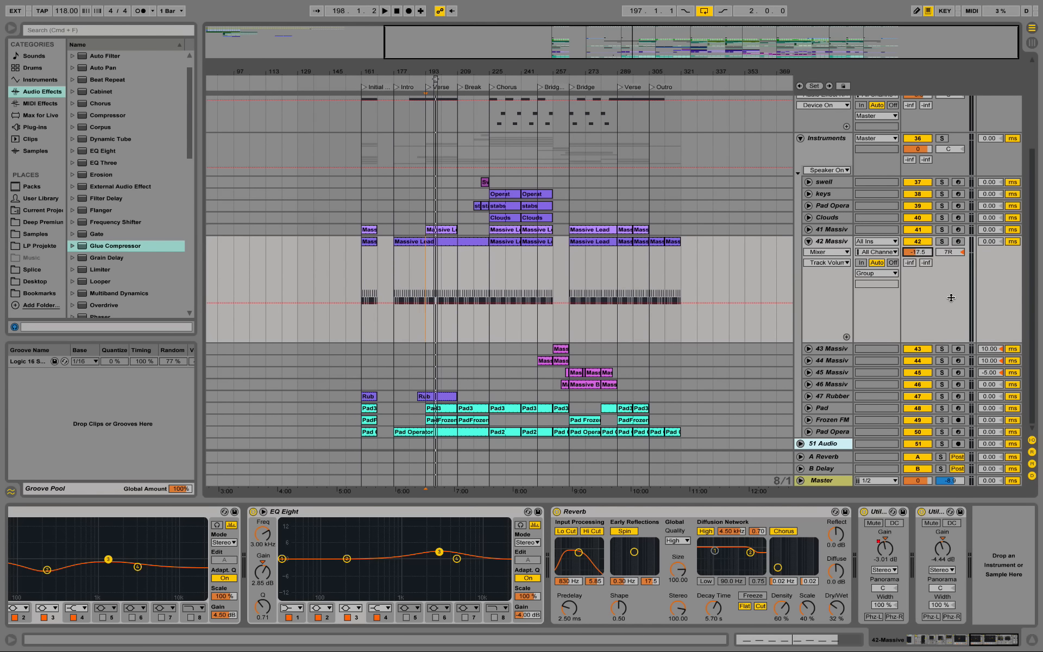
left_click_drag(924, 252, 926, 256)
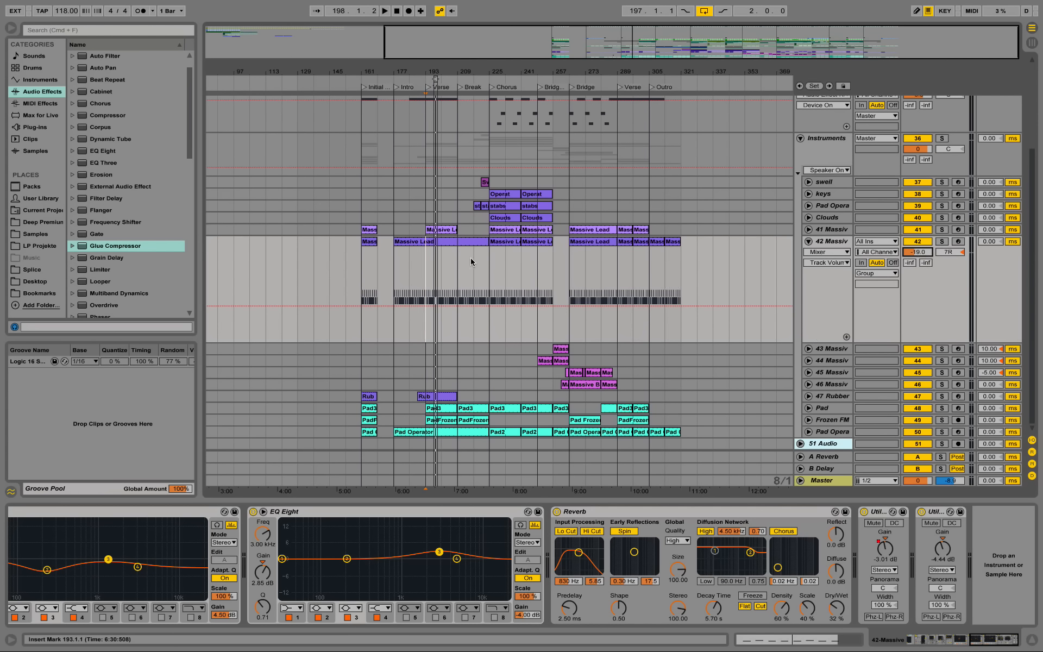
key("space")
key("space")
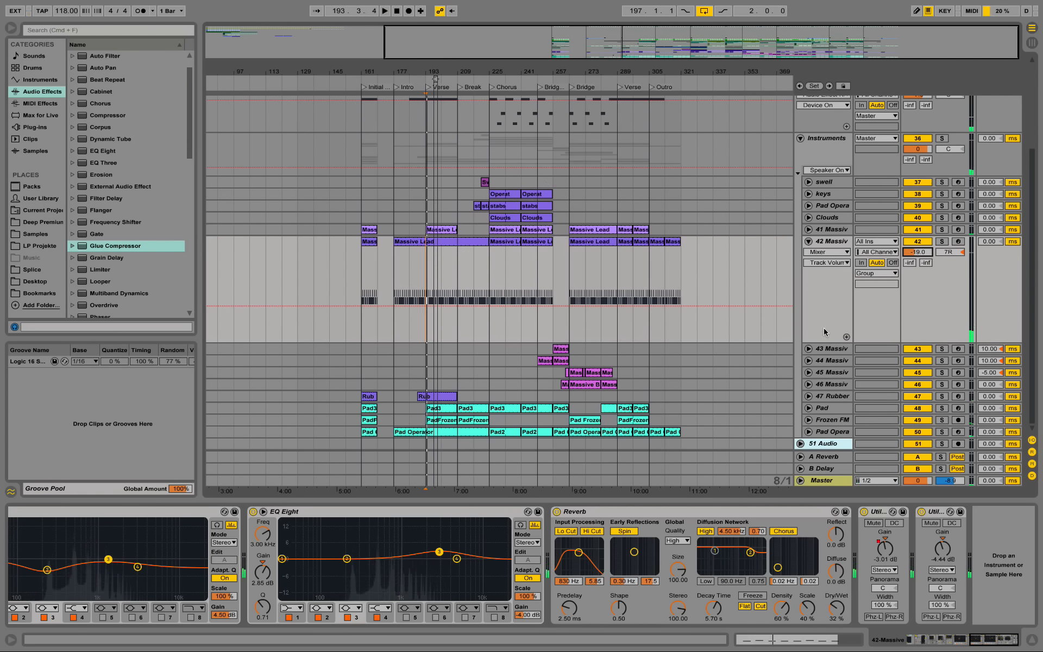
Open the Massive plug-in window of the 42 Massive track and place it over the arrangement.
left_click(911, 641)
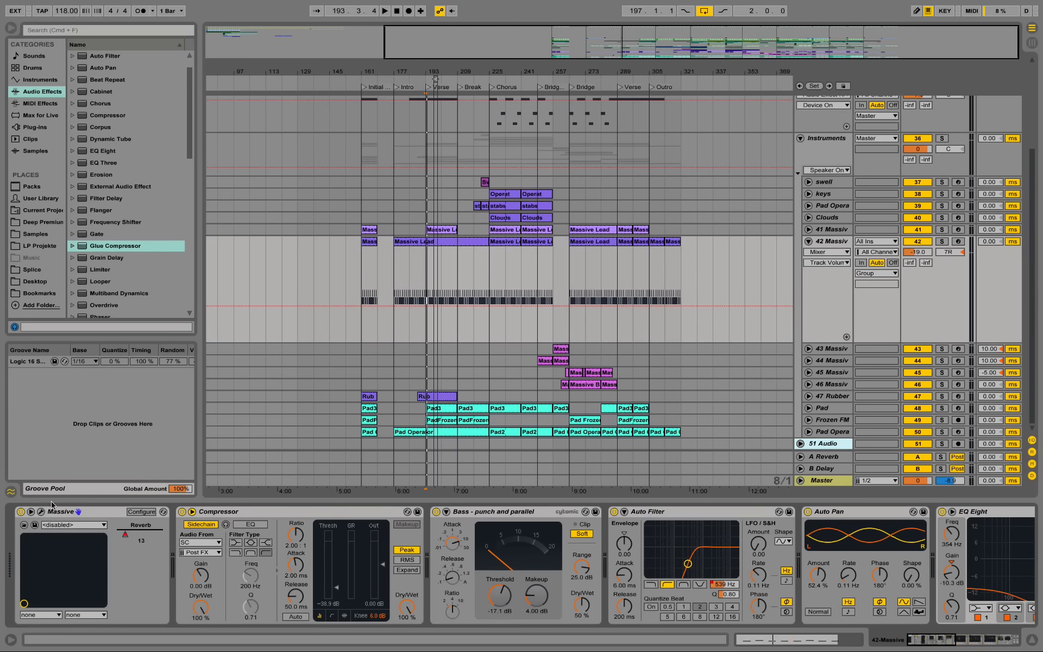
left_click(40, 511)
left_click_drag(331, 130, 422, 128)
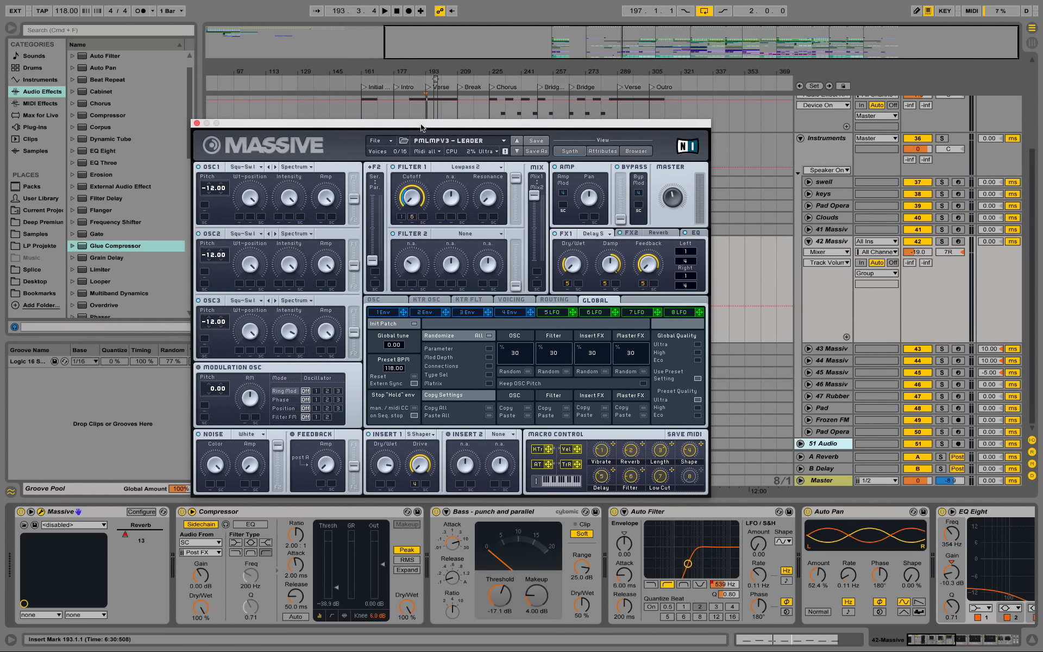
Find the Leader preset in Massive's browser, inside the pmlMPV3 Massive Deep House Electronic folder.
left_click(403, 141)
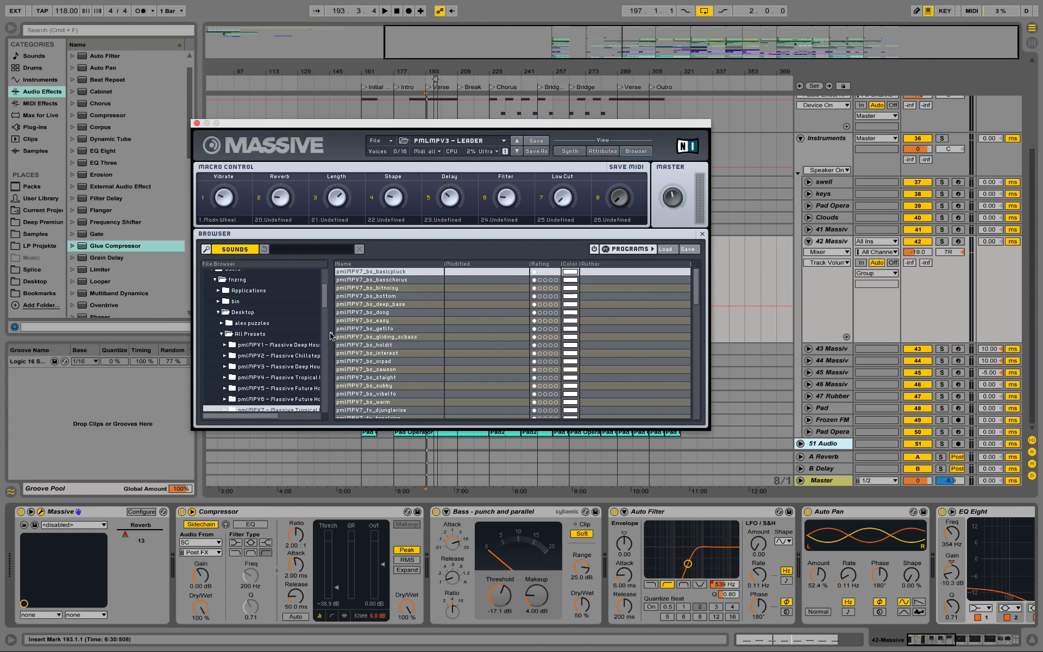
left_click_drag(329, 333, 358, 303)
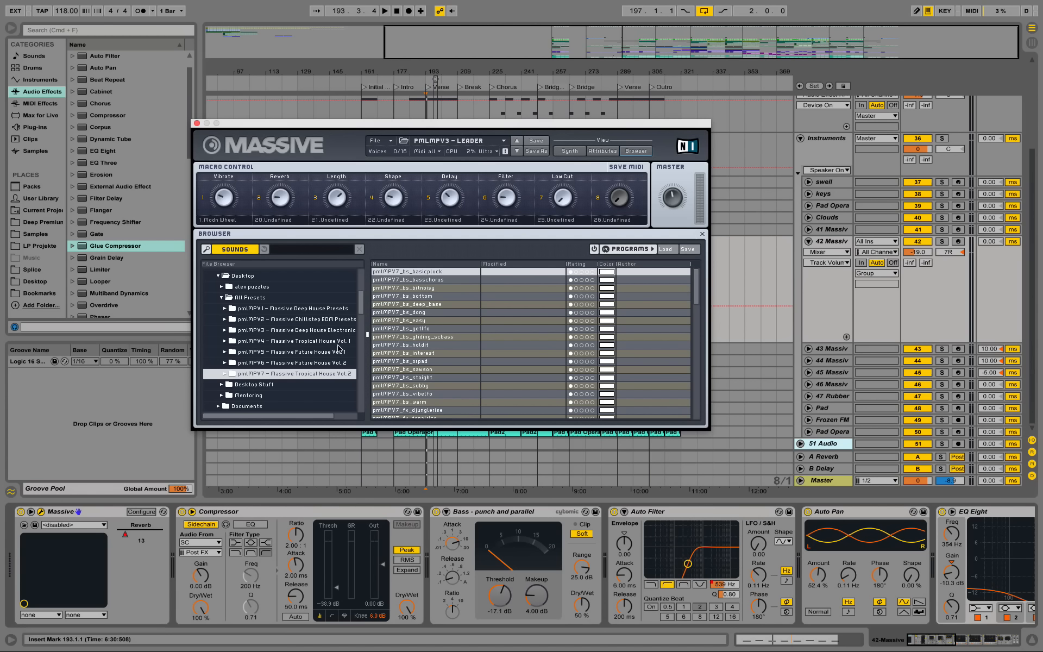
left_click(305, 331)
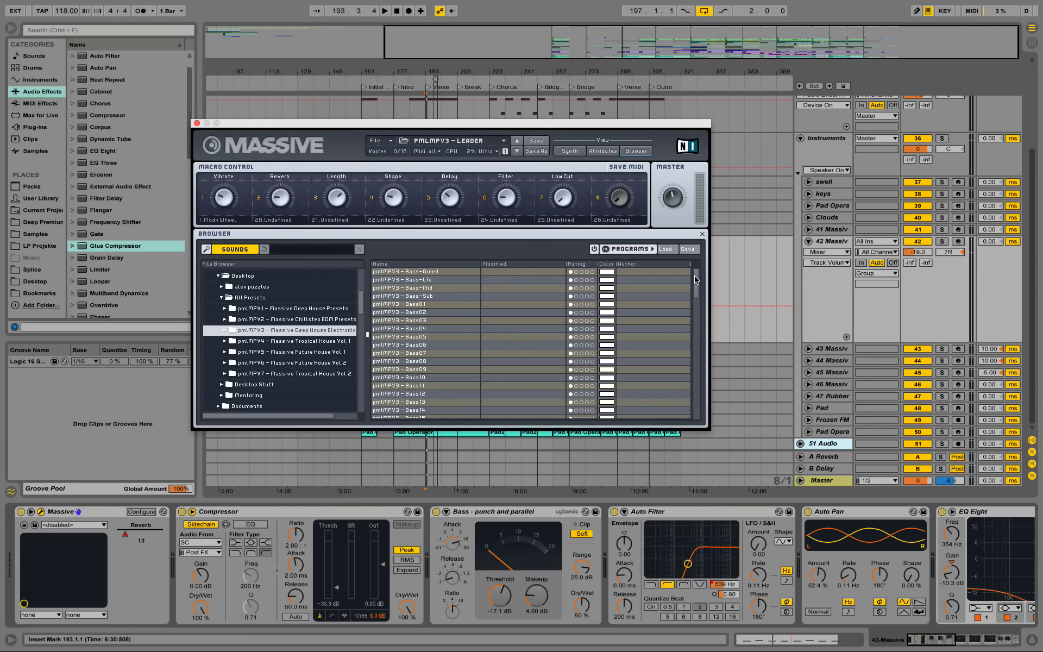
left_click_drag(695, 278, 697, 376)
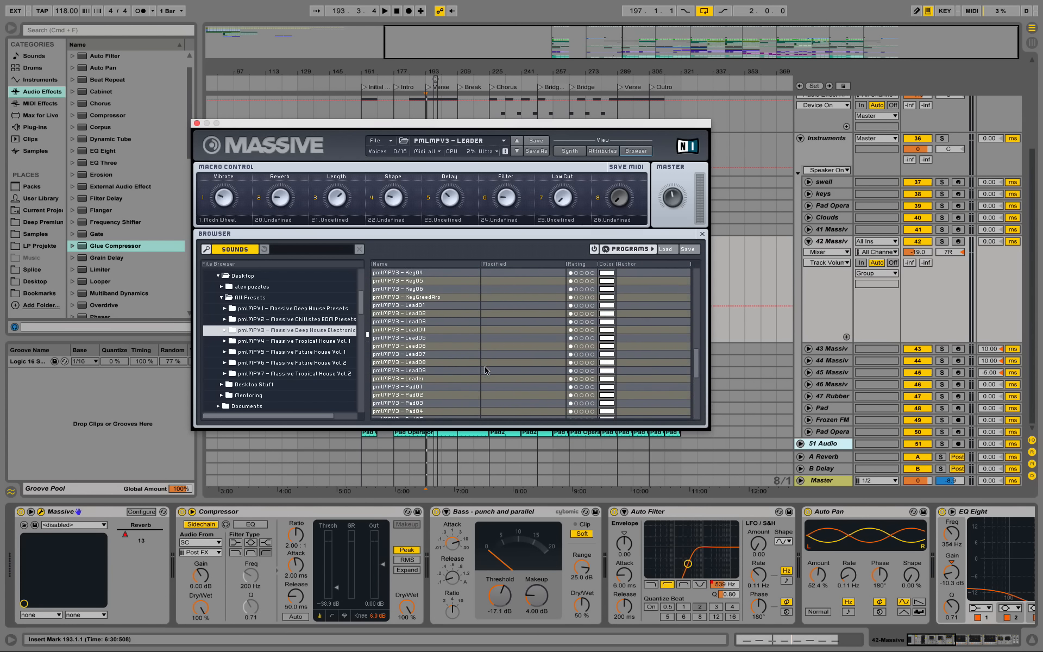
left_click(413, 381)
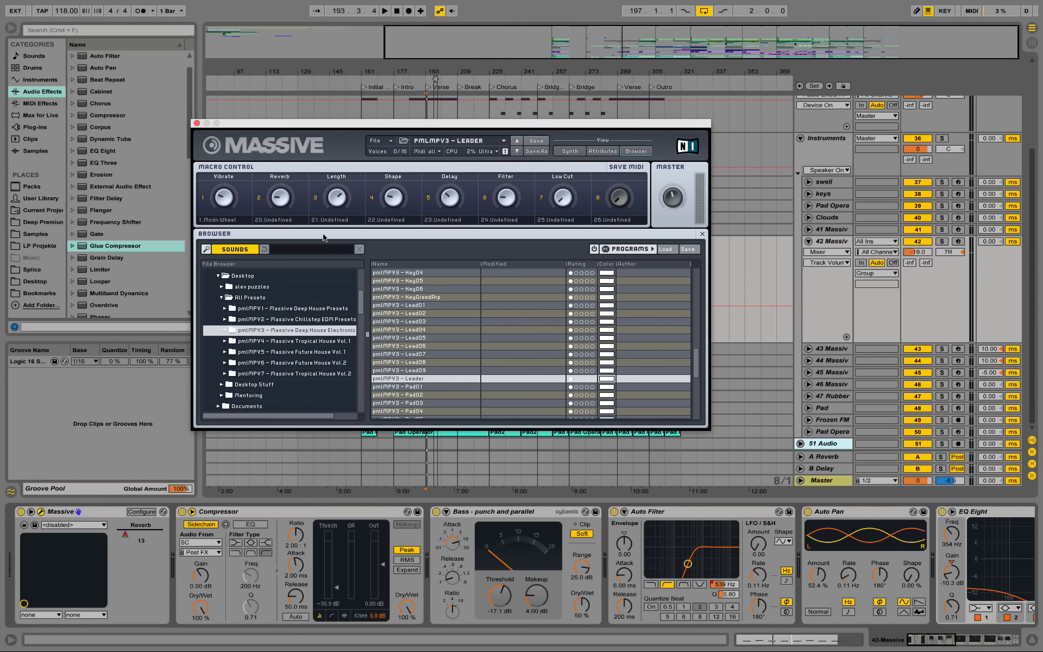
Return to Massive's synth view and examine Oscillator 1's wavetable position, the FX1 delay, the FX2 reverb, and the EQ.
left_click(570, 151)
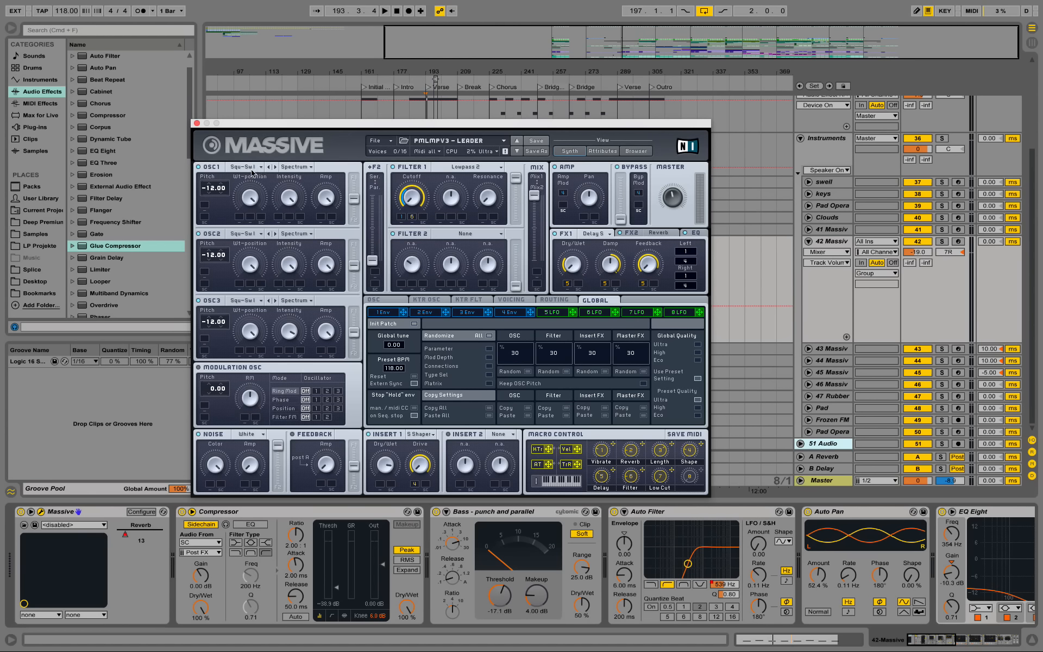
left_click(251, 202)
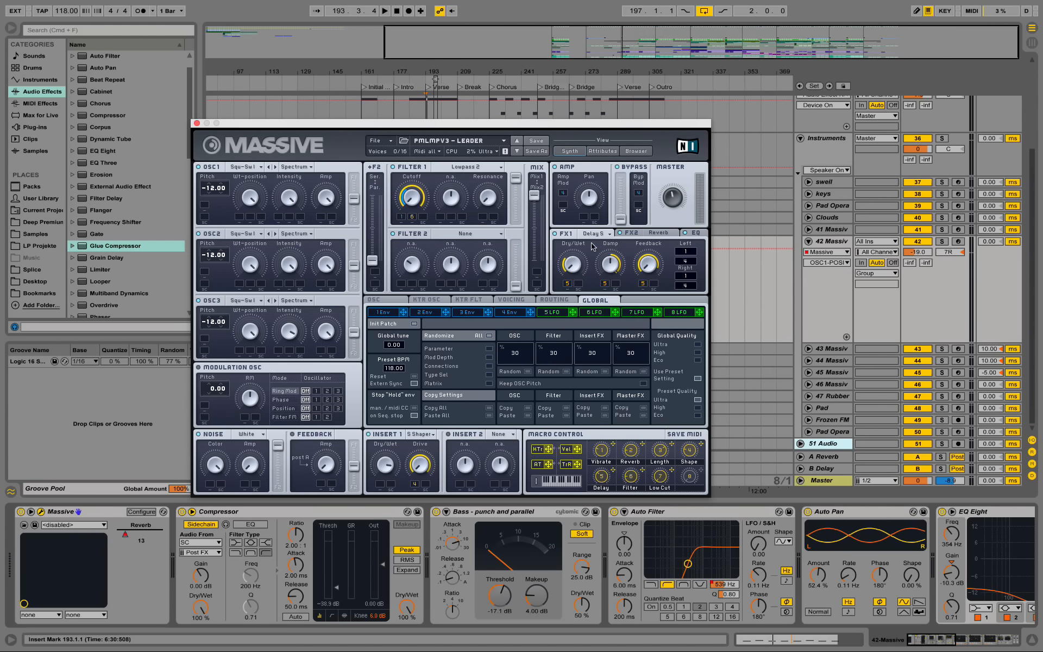
left_click(636, 234)
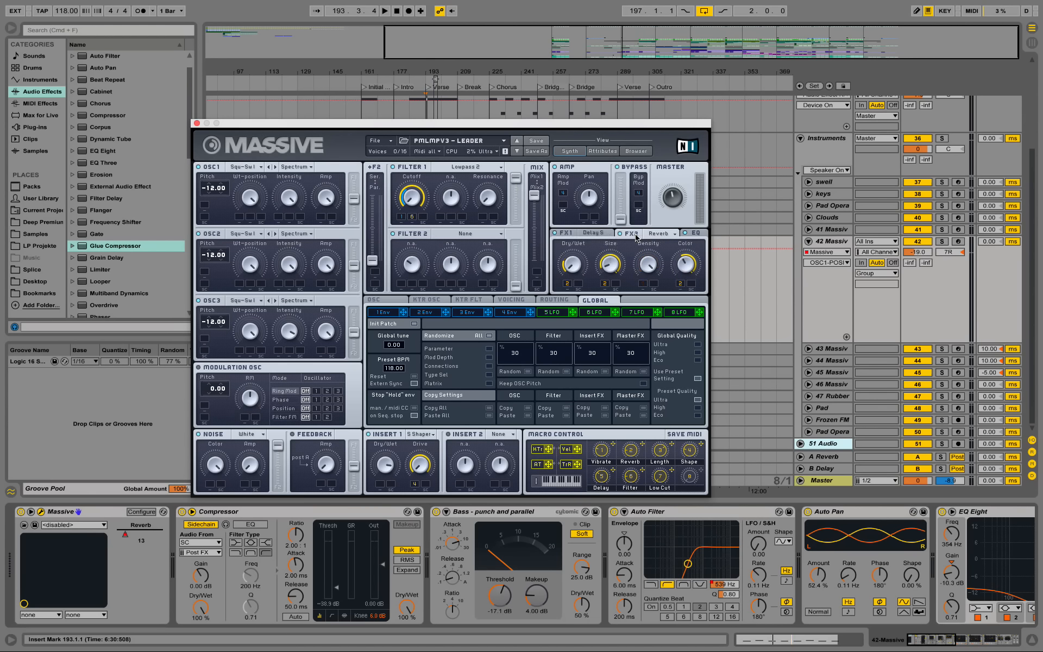
left_click(572, 234)
left_click(695, 234)
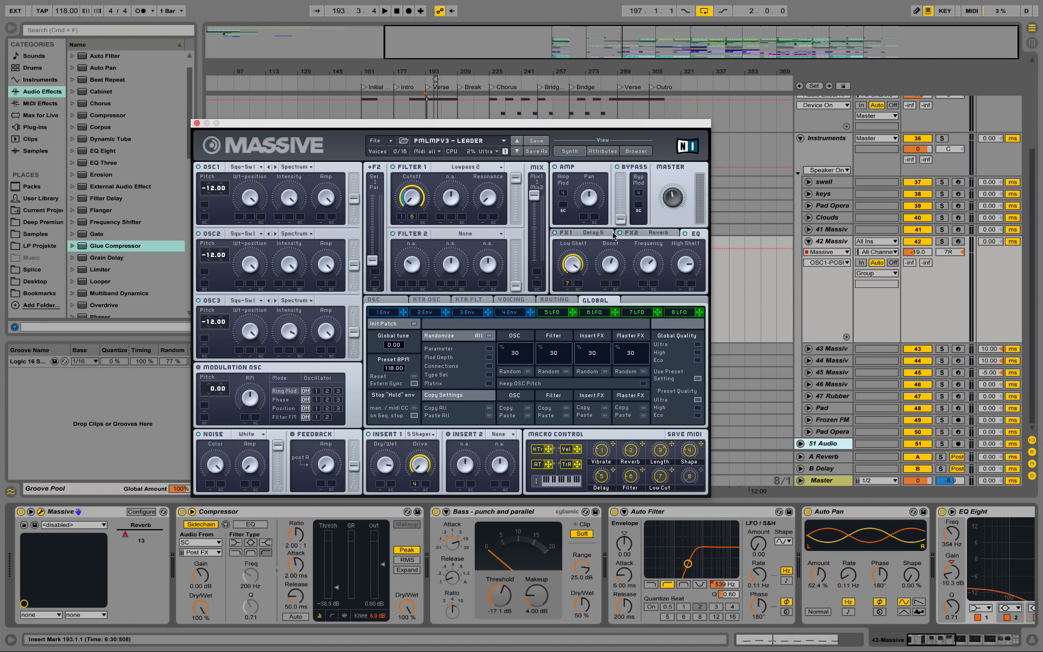
Check Insert 1's effect types, leaving its sine shaper selected, and display envelope 4.
left_click(425, 434)
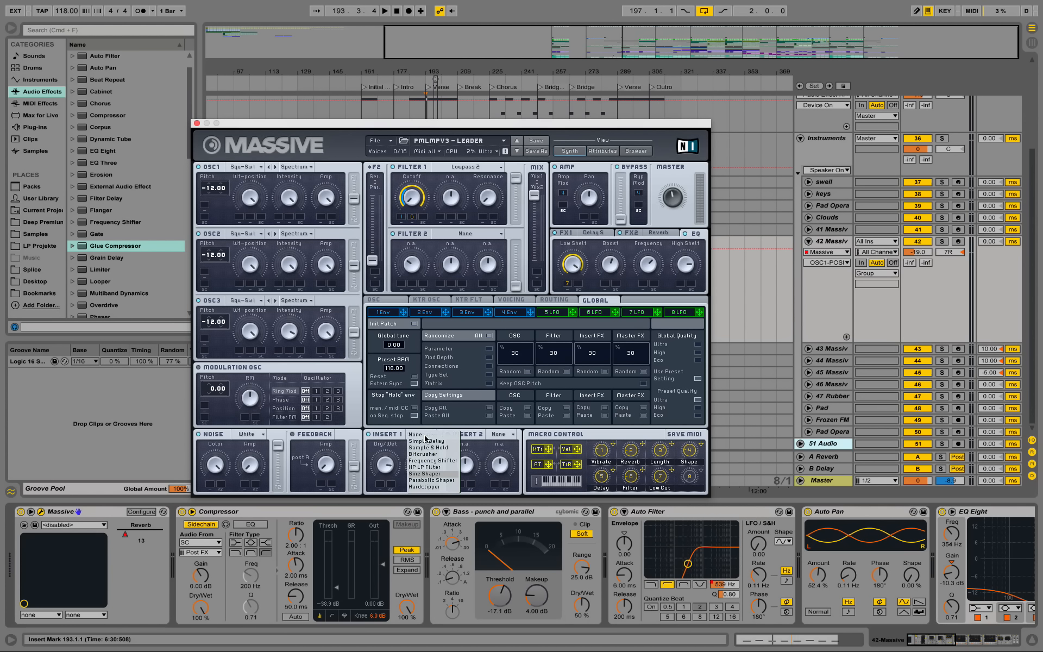
left_click(369, 430)
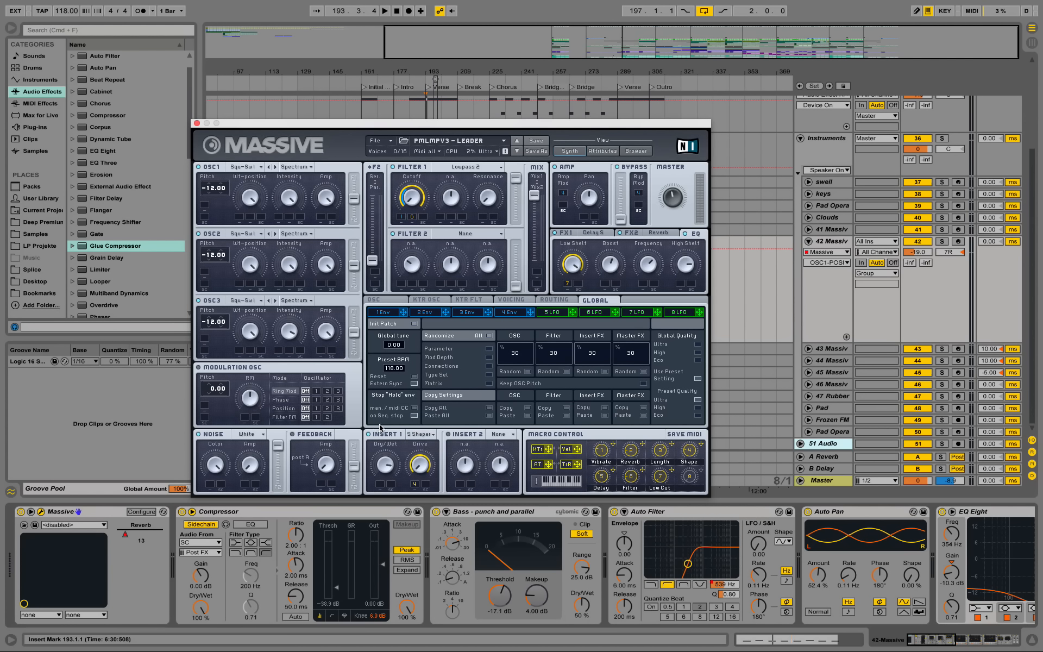
left_click(517, 313)
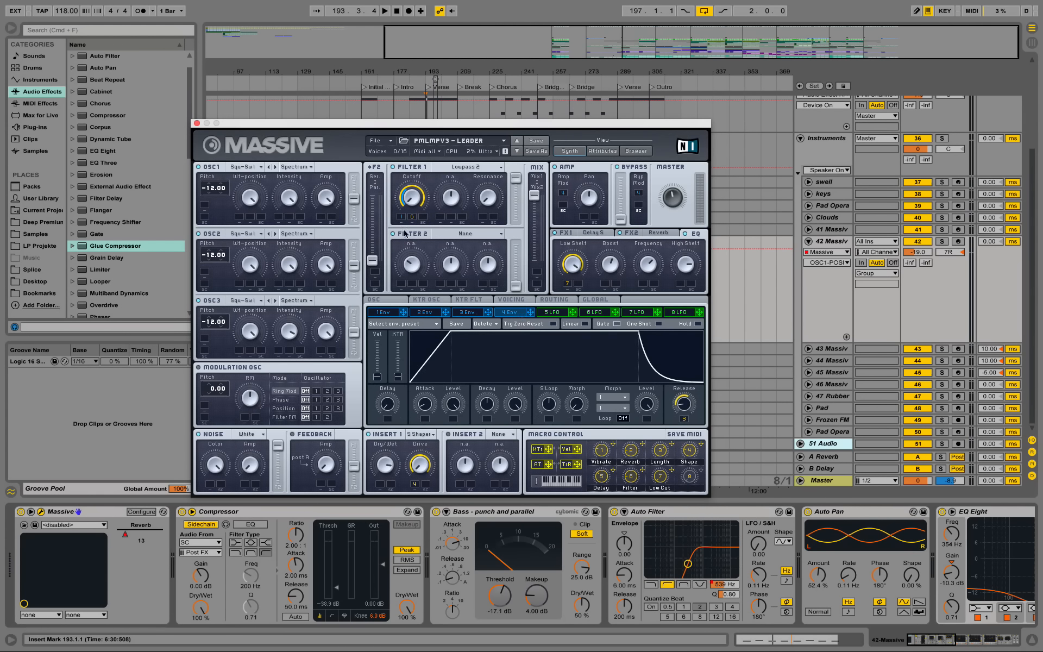
Examine Massive's envelope 1, FX2 reverb, FX1 delay and oscillator settings, and close the plug-in window.
left_click(382, 315)
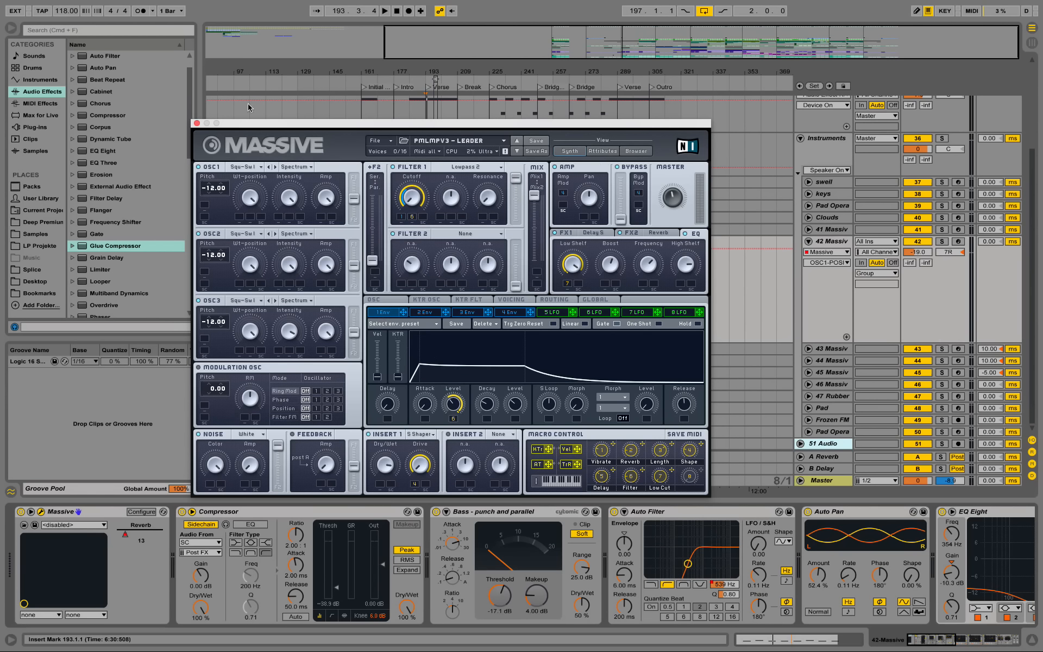
left_click(659, 235)
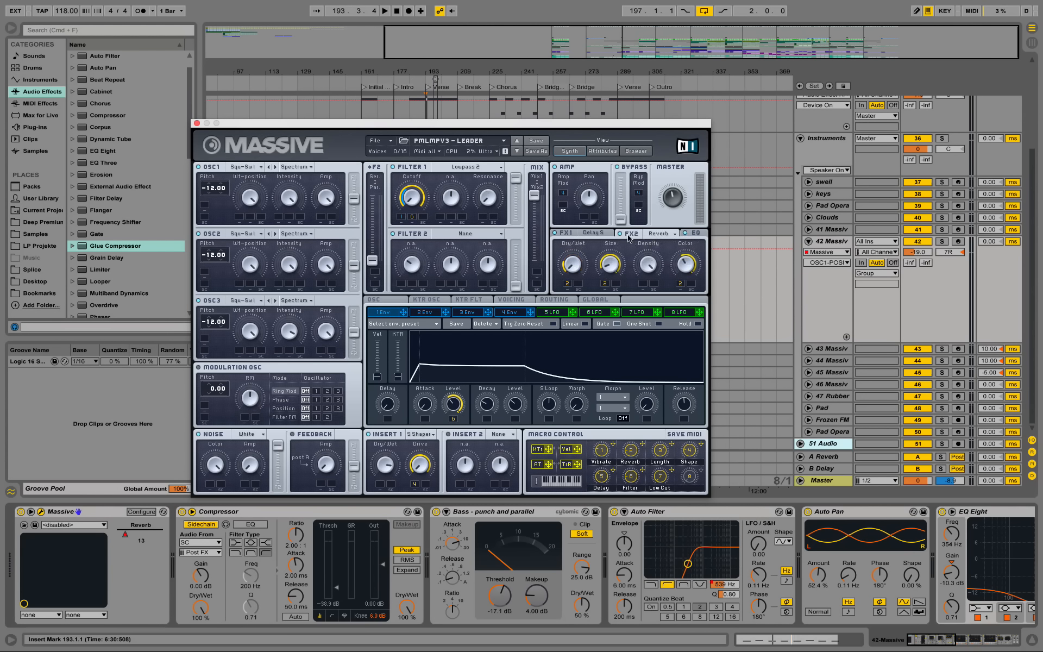
left_click(566, 233)
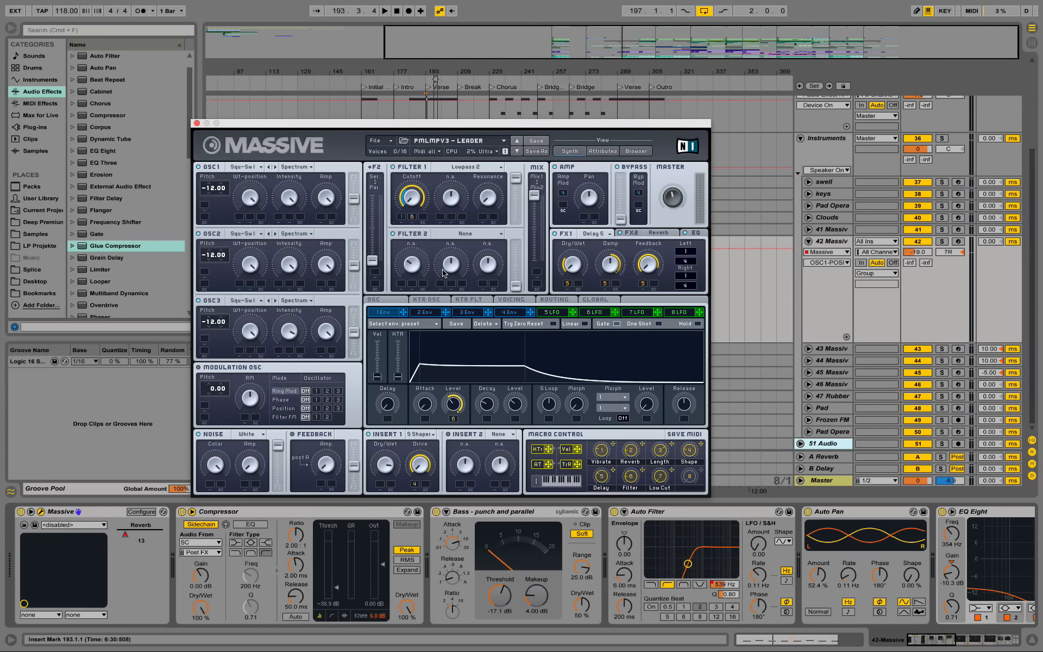
left_click(376, 301)
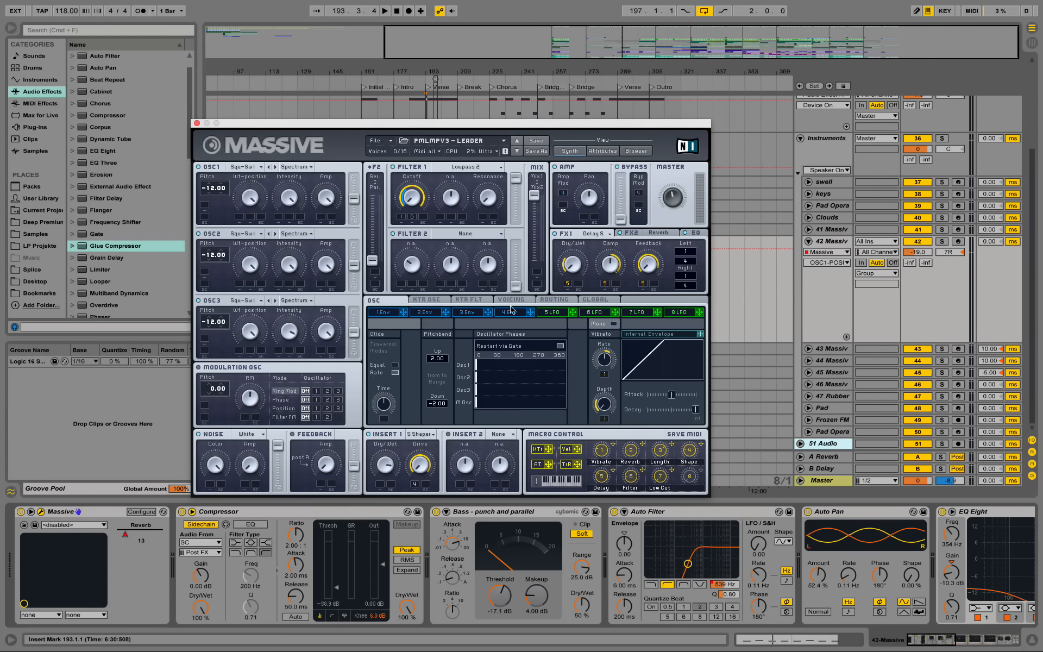
left_click(197, 123)
Zoom in on the verse and play the arrangement from bar 197 to hear the 42 Massive lead.
key("space")
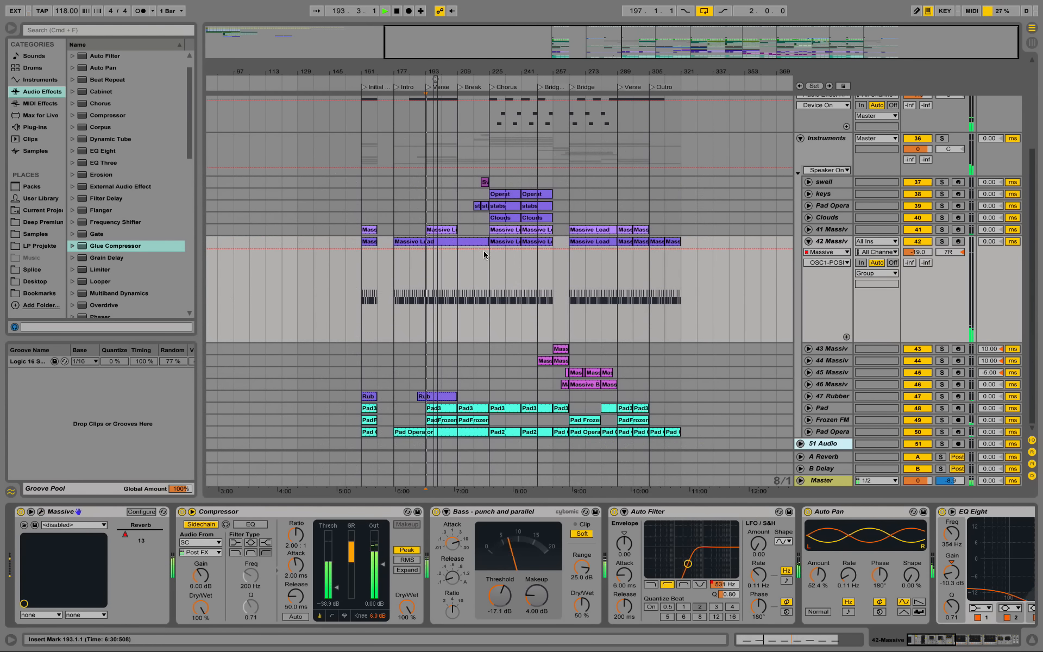
left_click_drag(431, 64, 433, 109)
left_click(441, 261)
key("space")
key("space")
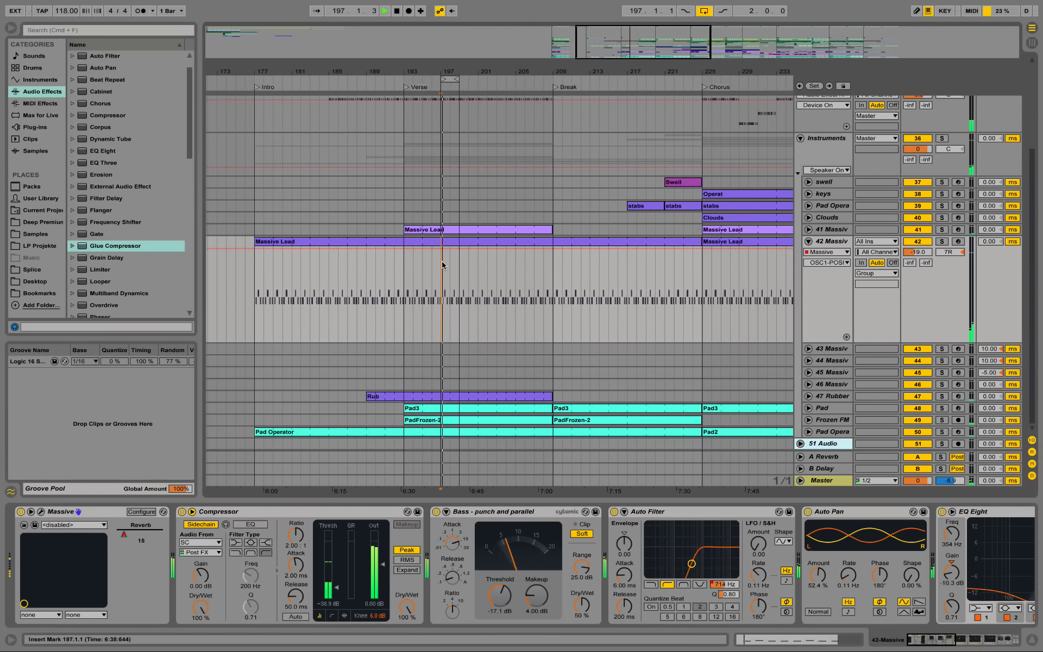
key("plus")
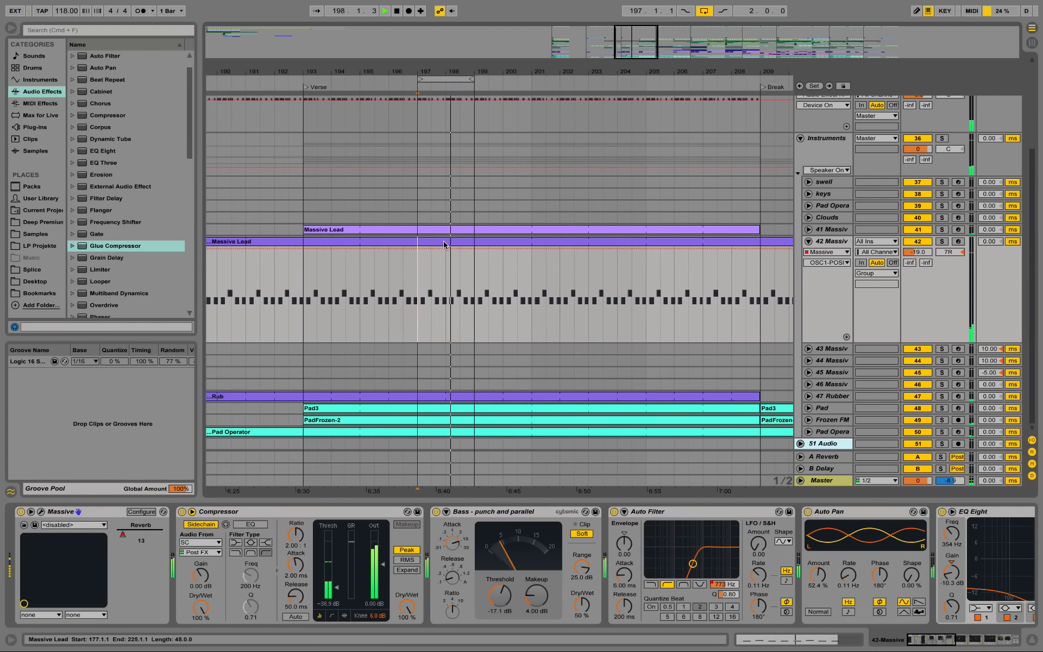
Inspect the notes of the Massive Lead clip on the 42 Massive track, return to its device chain and stop playback.
double_click(446, 257)
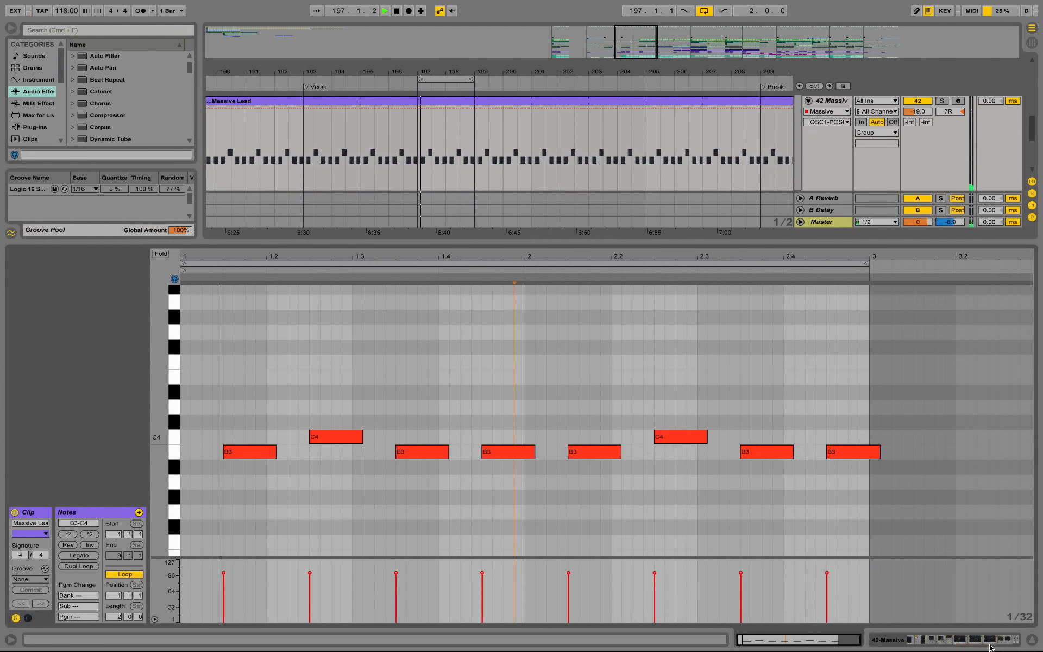
key("shift+Tab")
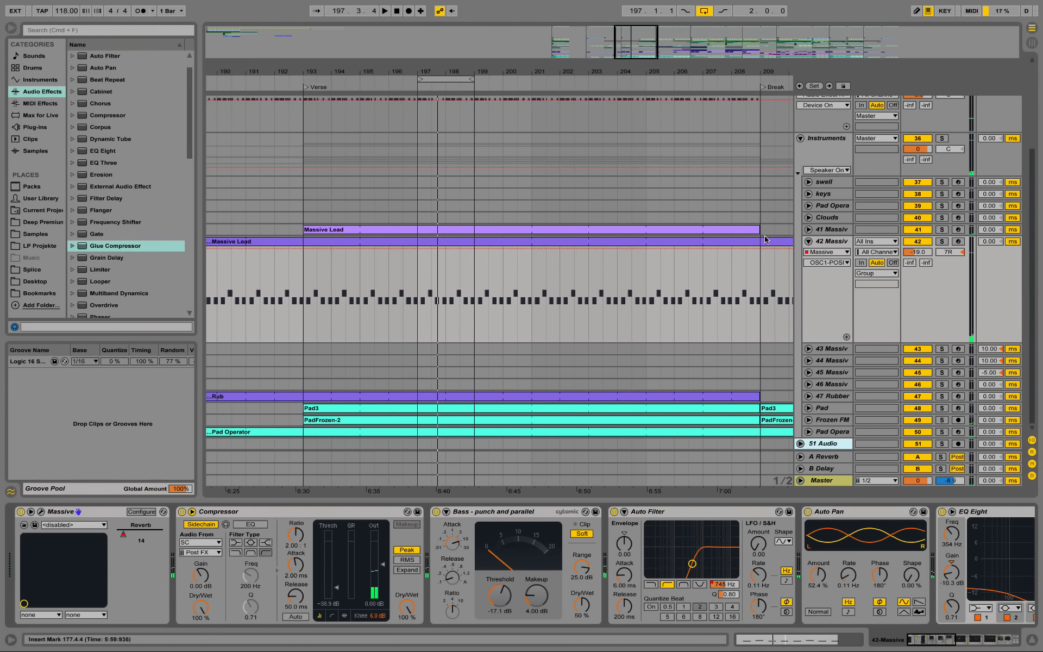
key("space")
Solo the 41 Massive track, play it from the start of the verse, and close its Massive plug-in window.
left_click(942, 229)
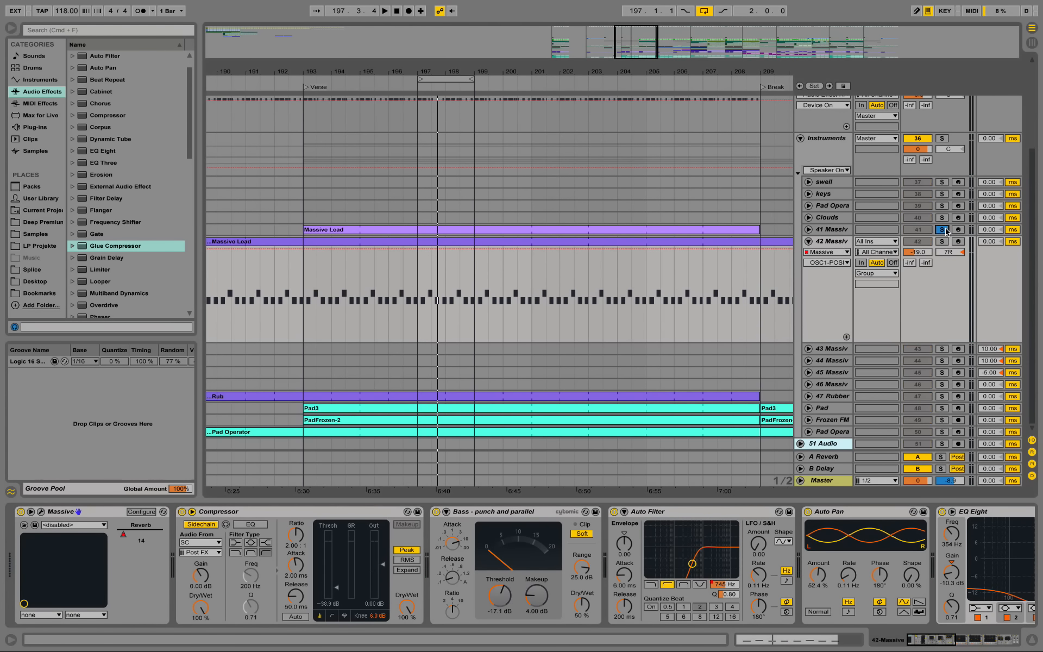
key("space")
left_click(418, 226)
key("space")
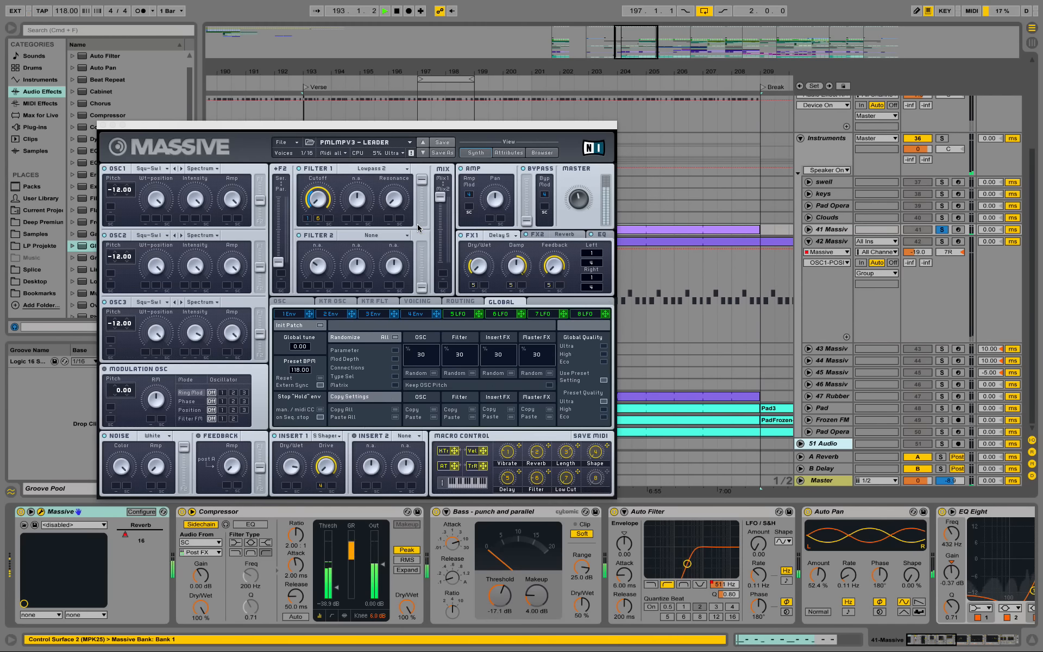
left_click(103, 125)
key("space")
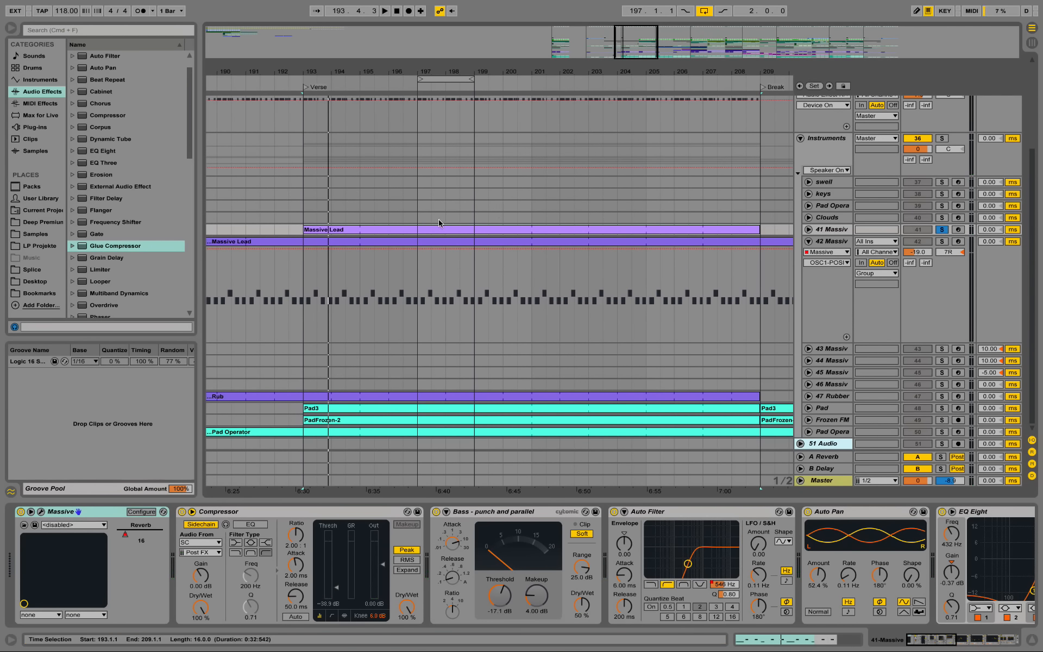
Unfold the 41 Massive track and play it from bar 197, first soloed and also with the other tracks.
left_click(808, 229)
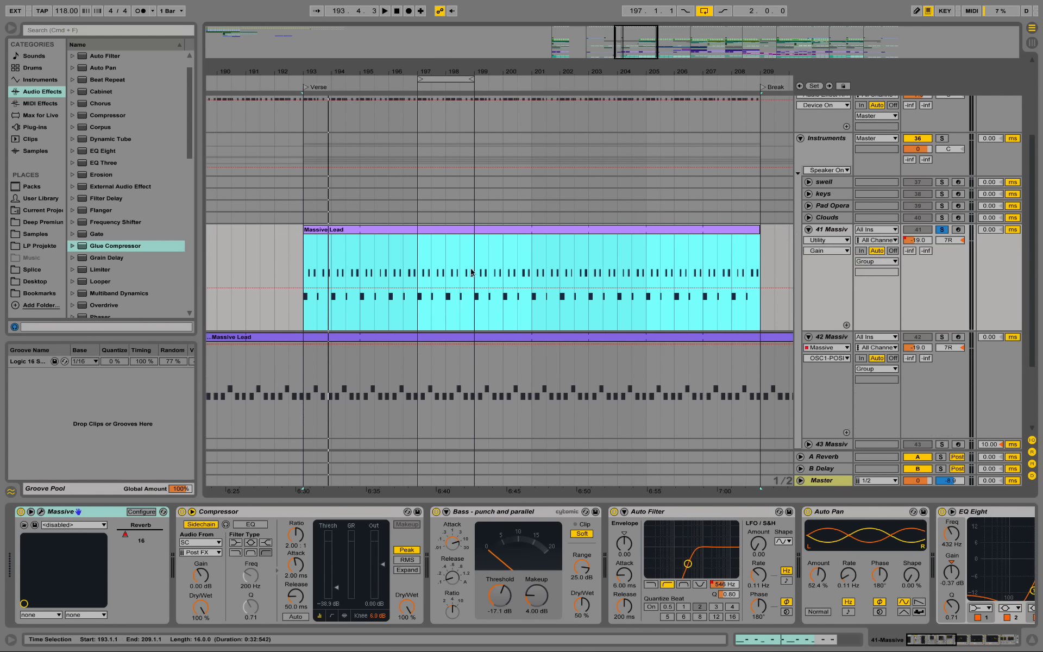
key("z")
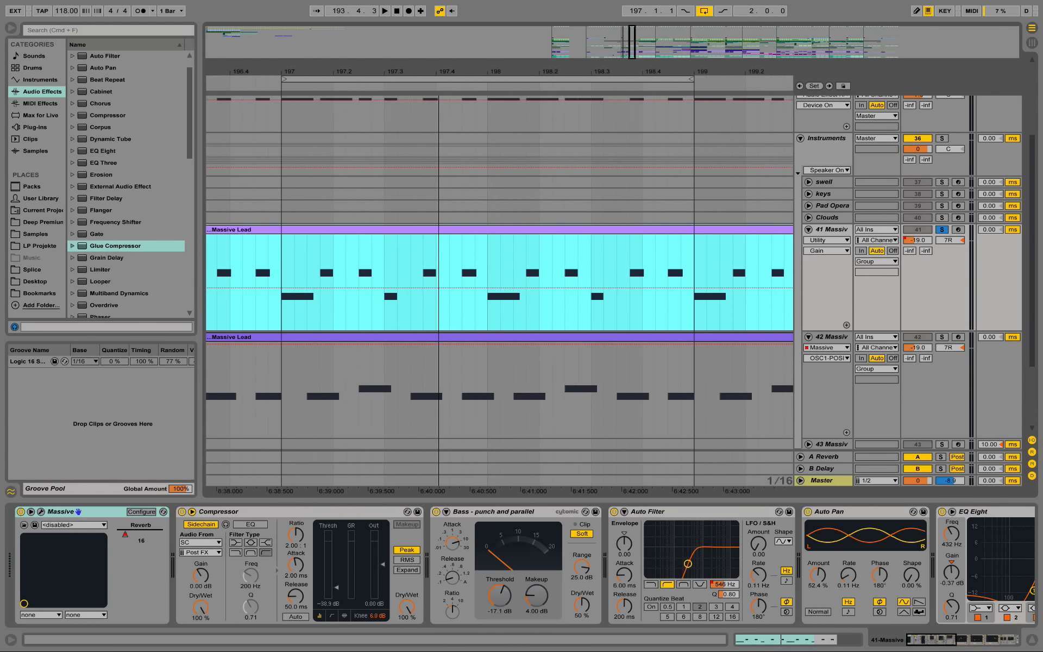
left_click(287, 254)
key("space")
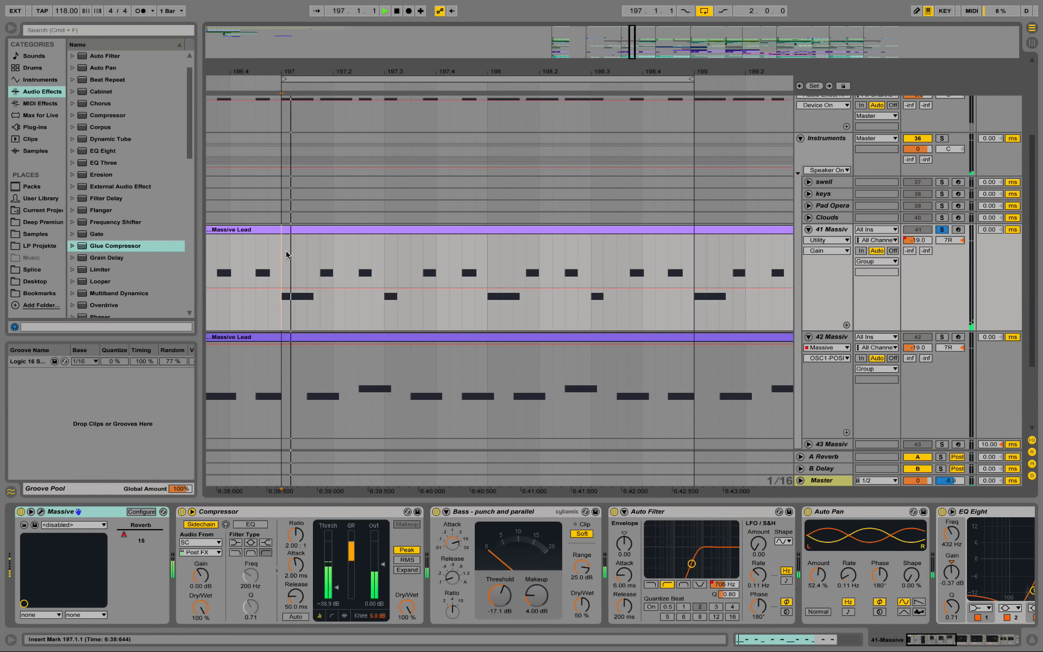
left_click(943, 230)
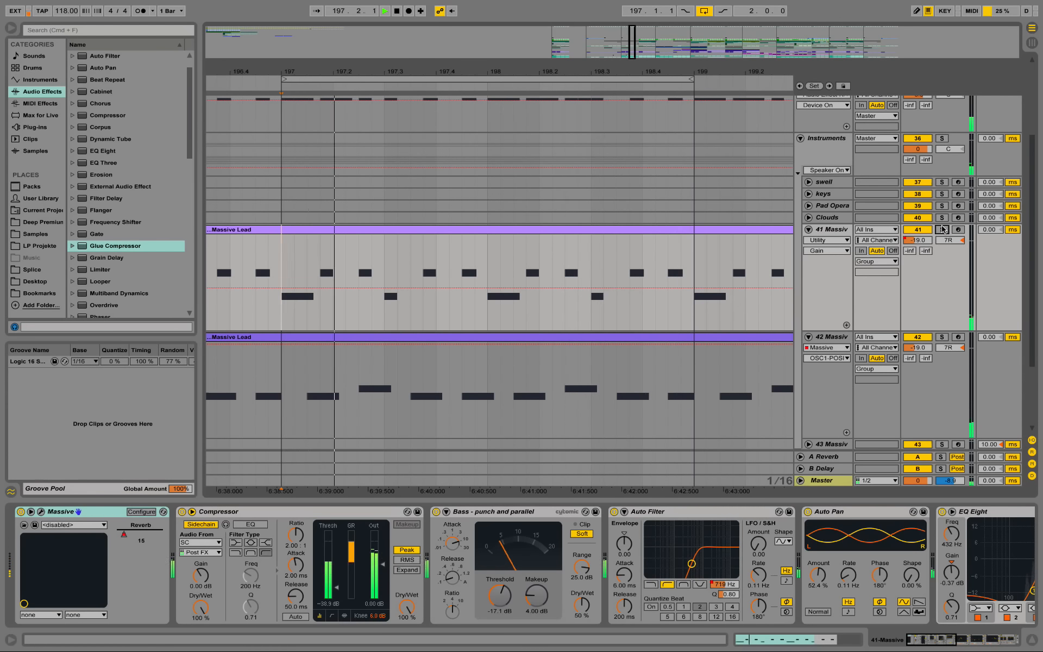
key("space")
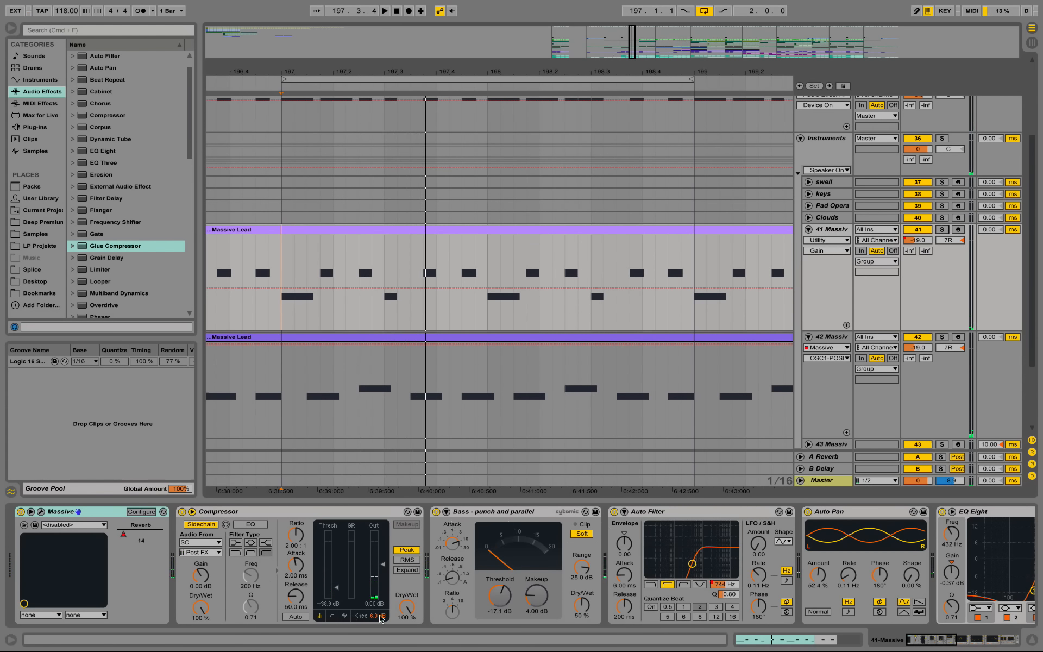
Look over the 41 Massive track's device chain and check its Leader preset in the Massive plug-in window.
left_click(959, 645)
left_click_drag(959, 644, 928, 640)
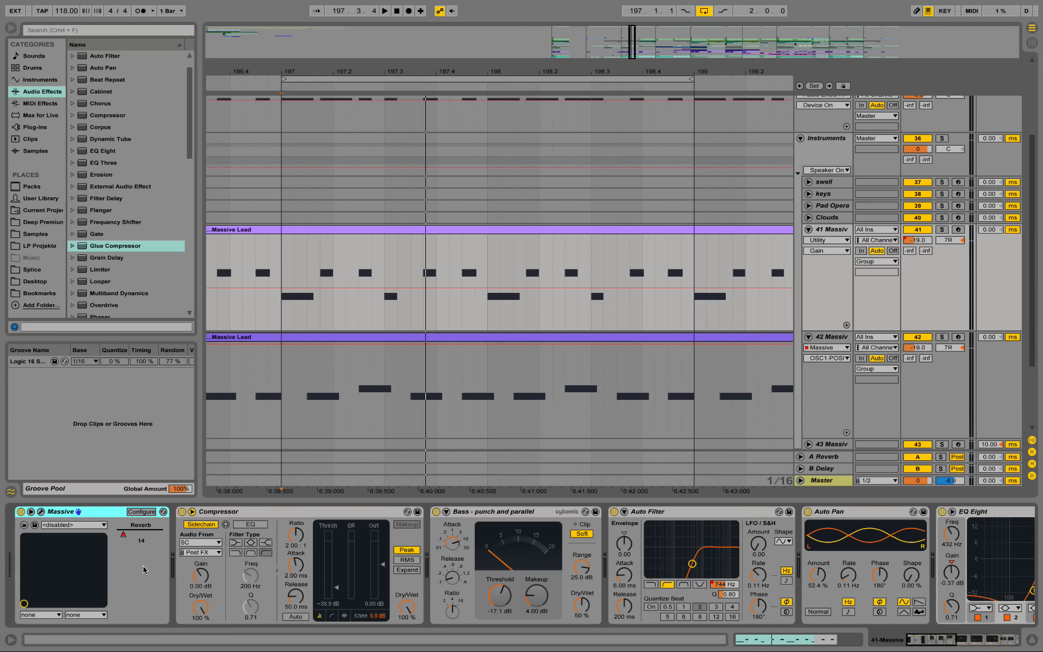
left_click(42, 513)
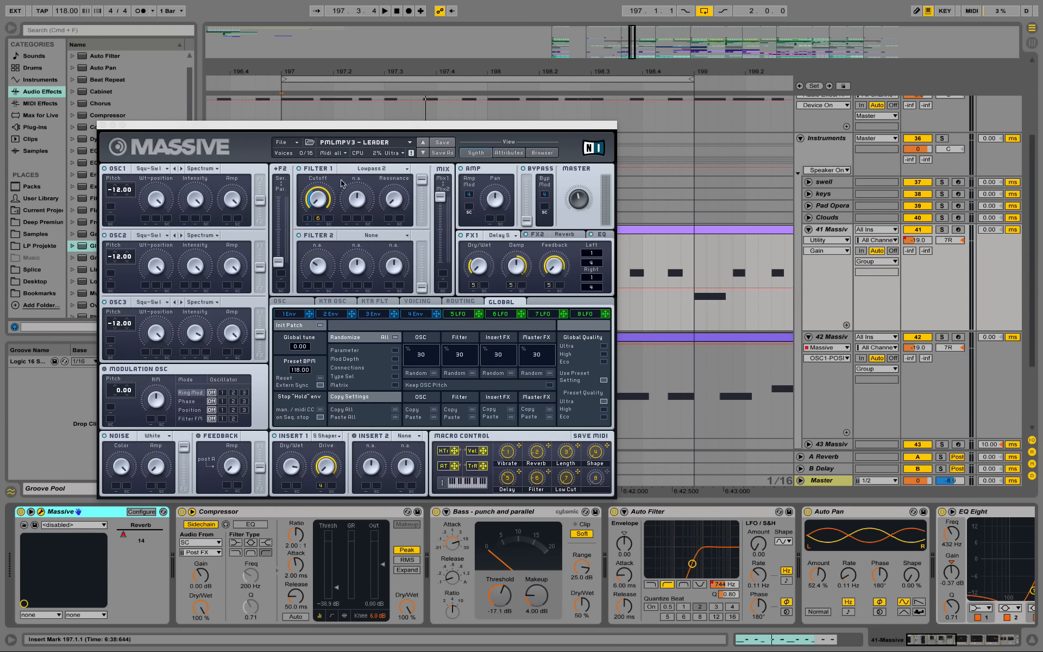
left_click(104, 124)
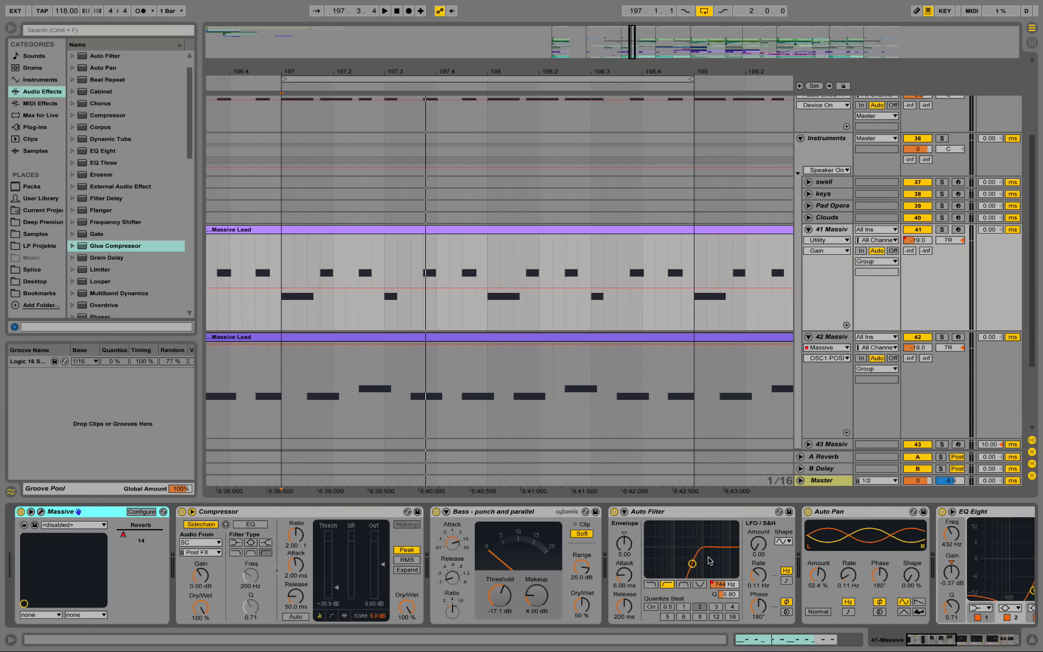
Open the Massive Lead clip on the 41 Massive track and enlarge its piano roll to read the notes.
key("space")
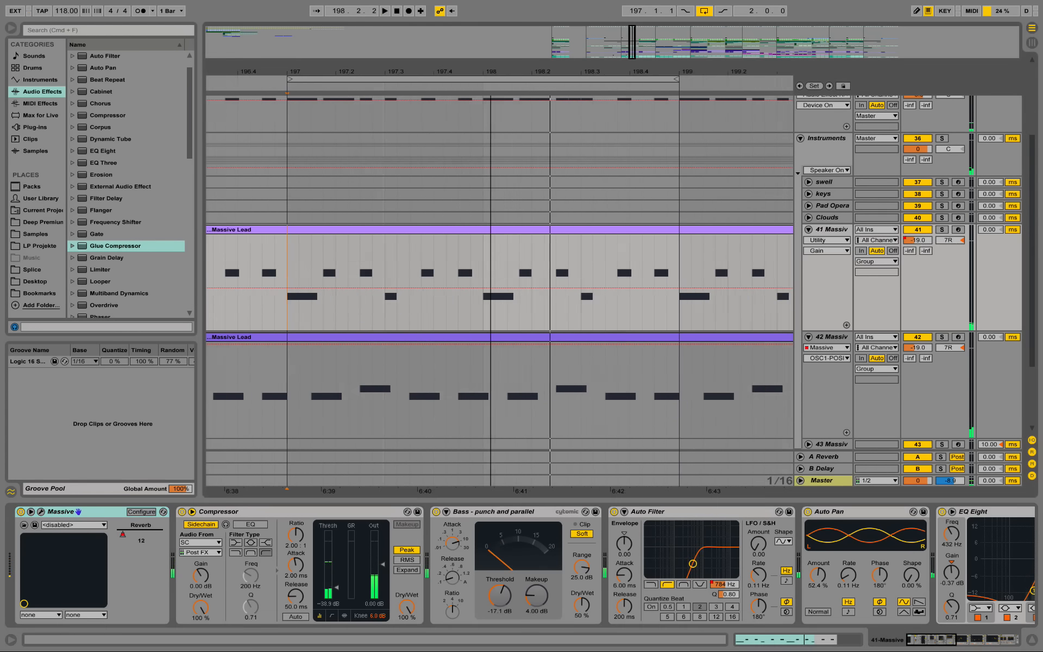
left_click_drag(491, 69, 445, 67)
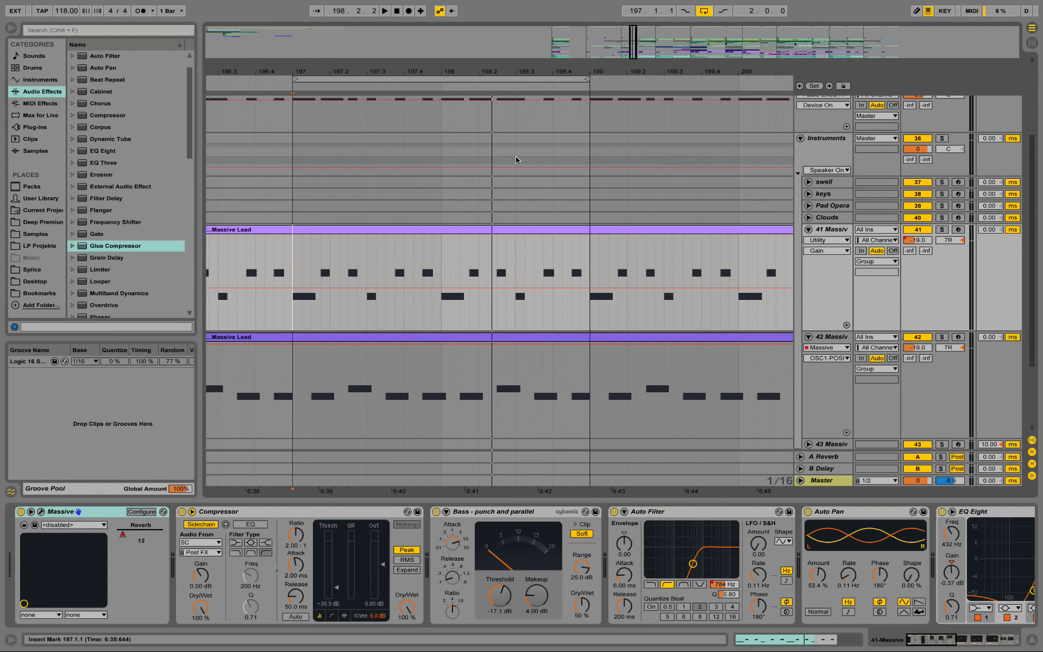
scroll(554, 218, "down", 1)
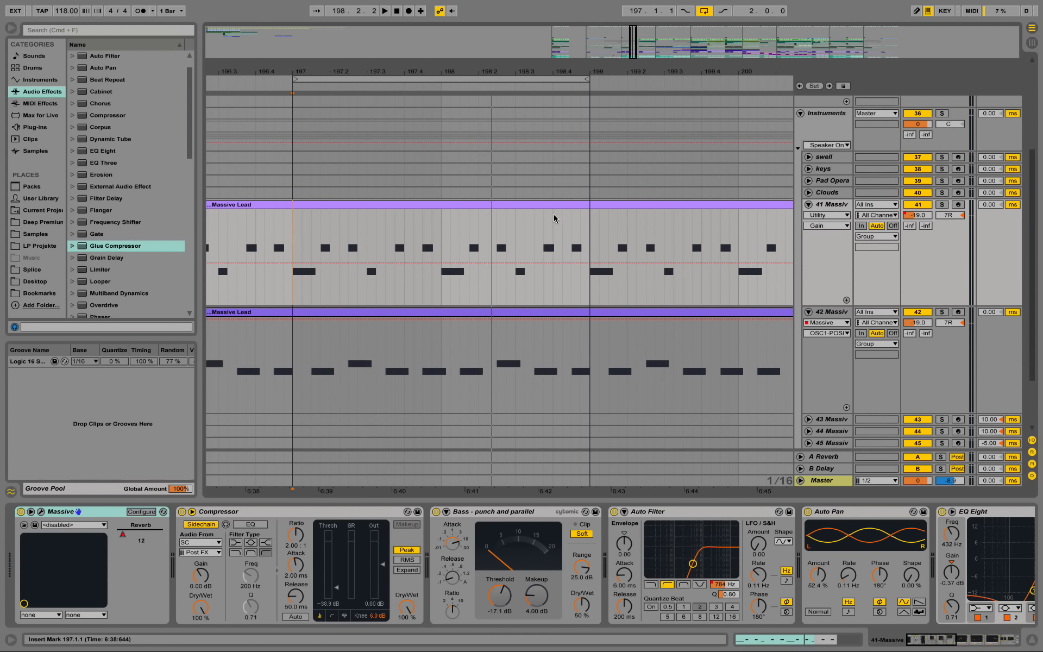
double_click(531, 210)
left_click(474, 344)
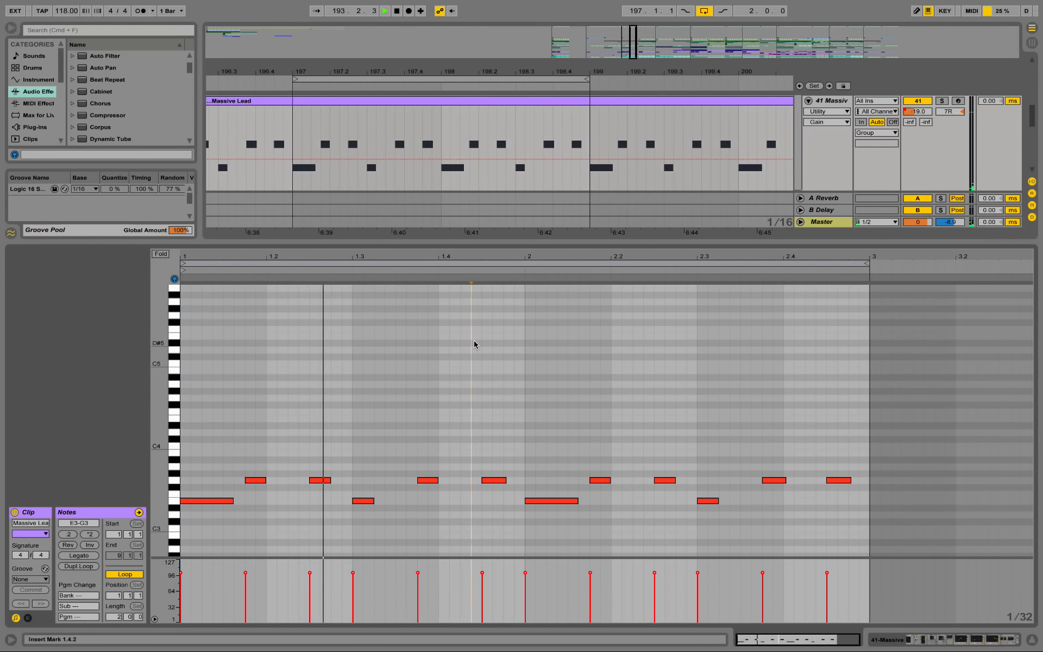
left_click_drag(161, 498, 190, 433)
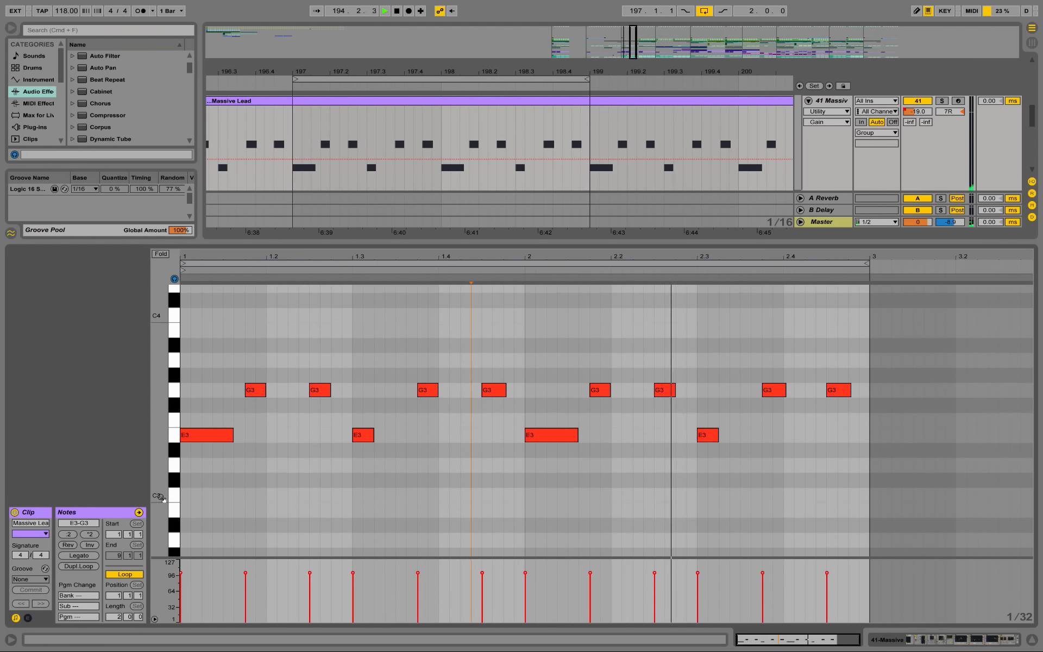
Solo the 41 Massive track and show its device chain again.
left_click(918, 101)
left_click(943, 101)
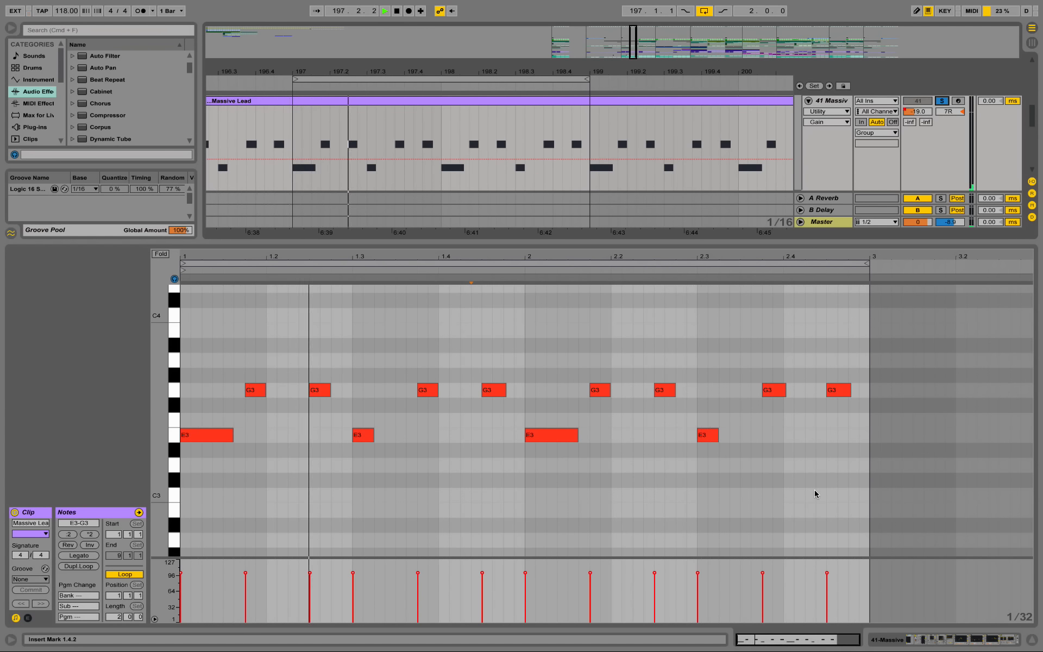
left_click(922, 639)
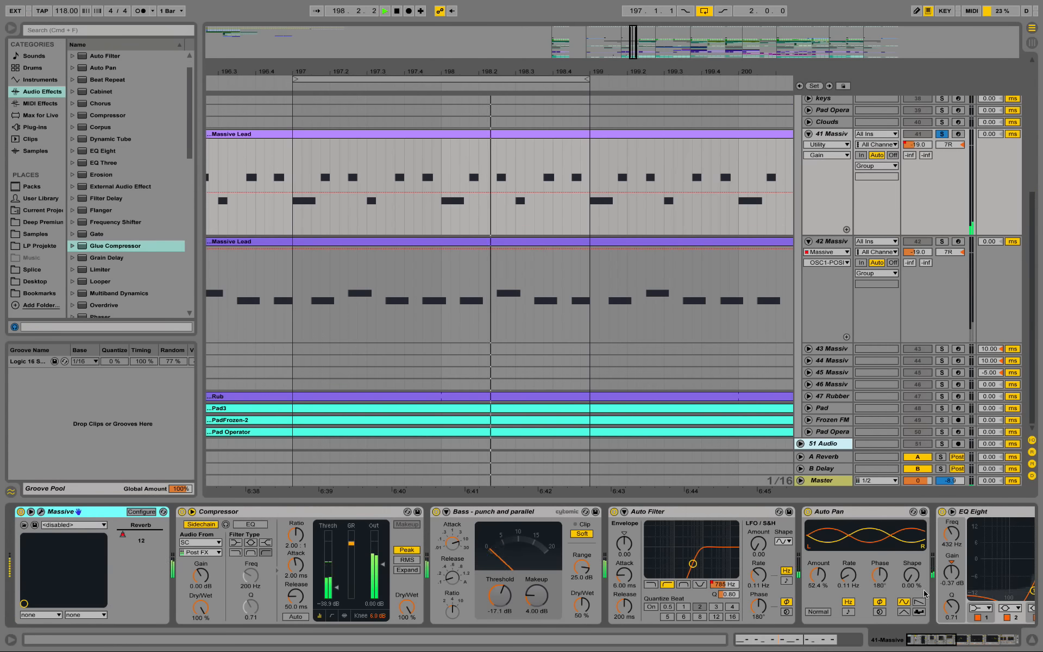
Compare the soloed lead with and without the Bass - punch and parallel device and the sidechain Compressor, leaving both switched on.
left_click(436, 512)
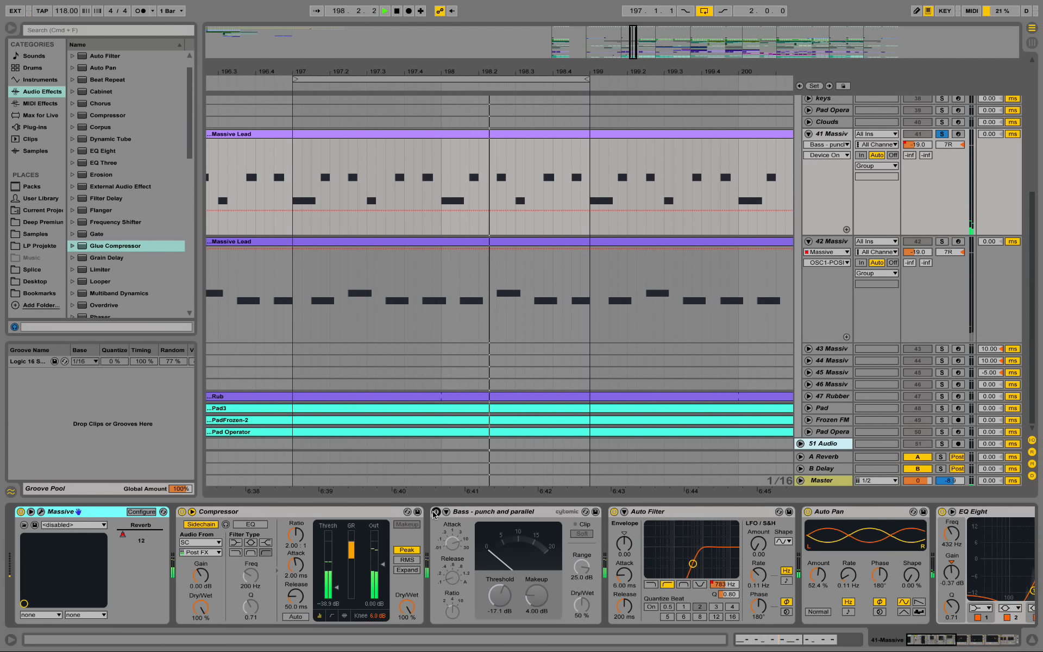
left_click(435, 511)
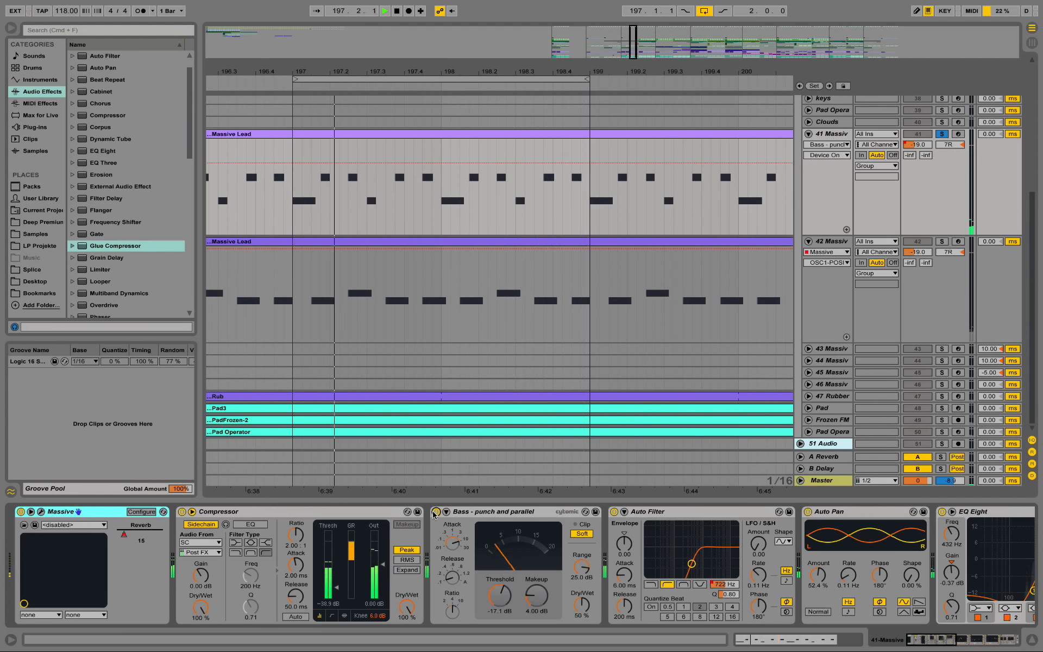
left_click(436, 512)
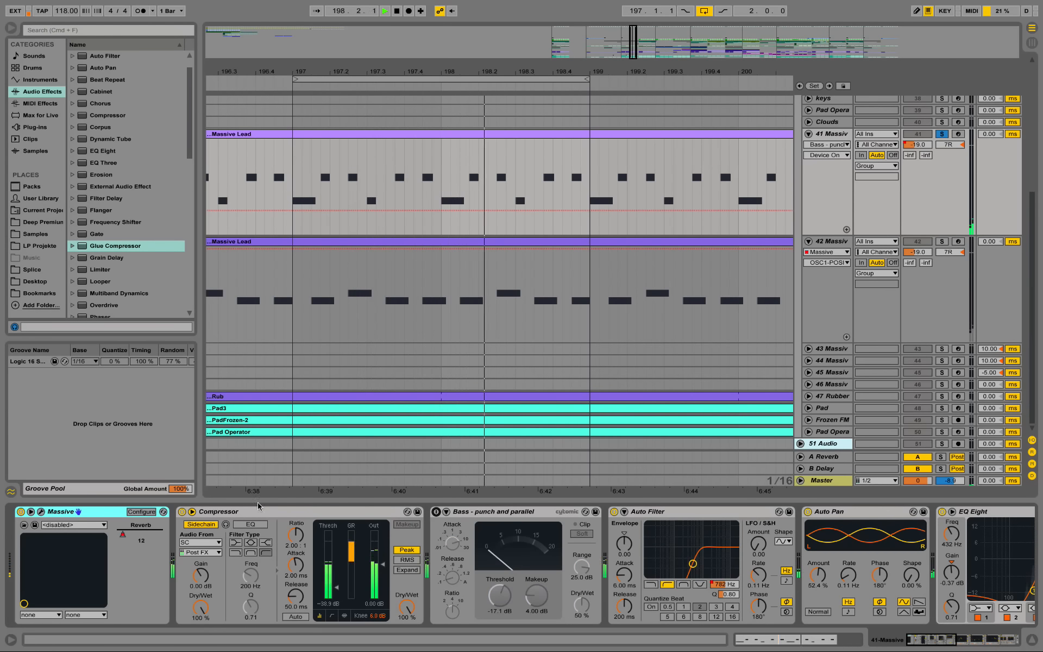
left_click(182, 512)
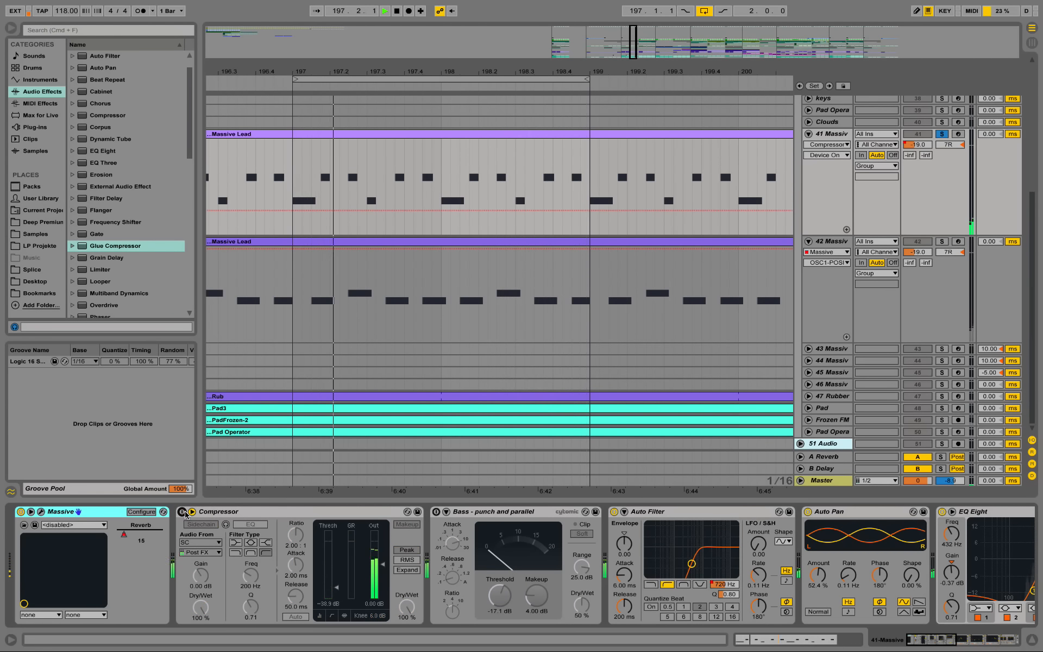
key("space")
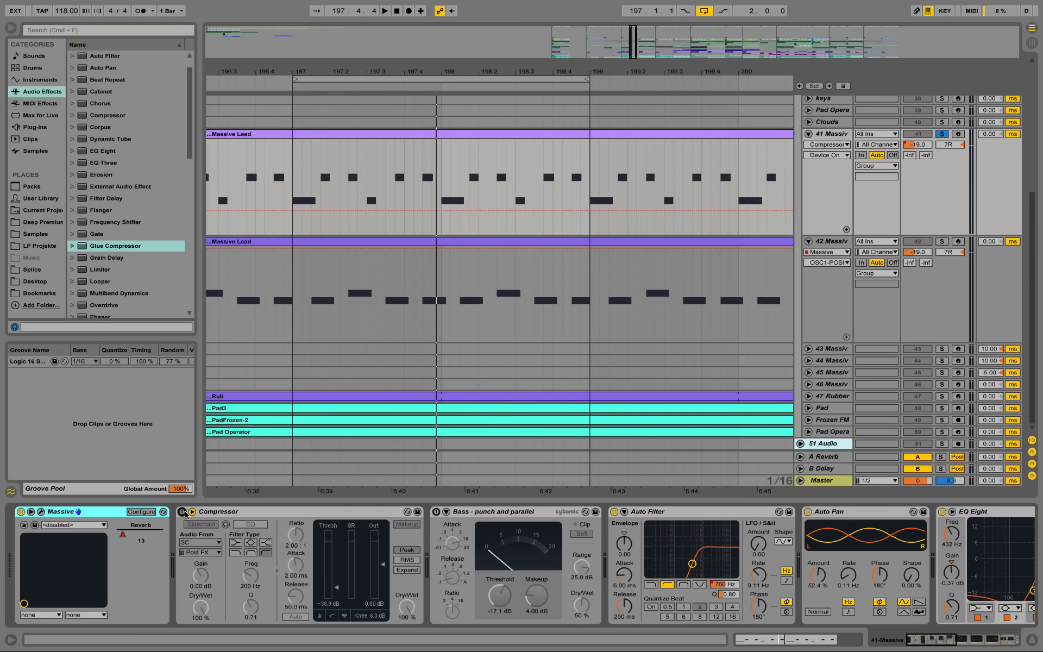
left_click(294, 194)
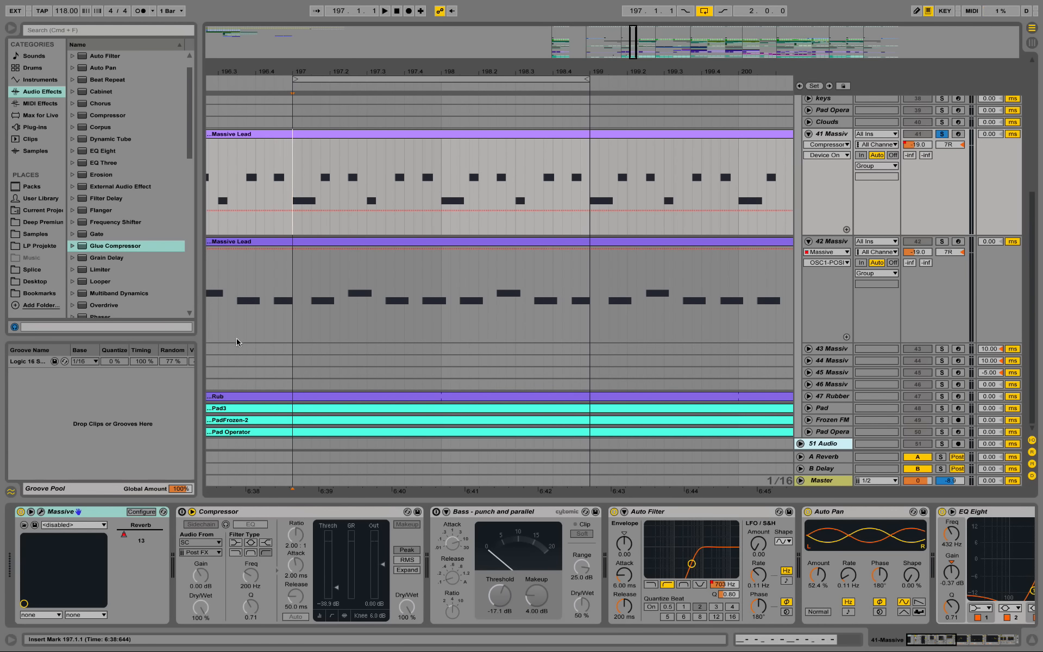
left_click(183, 512)
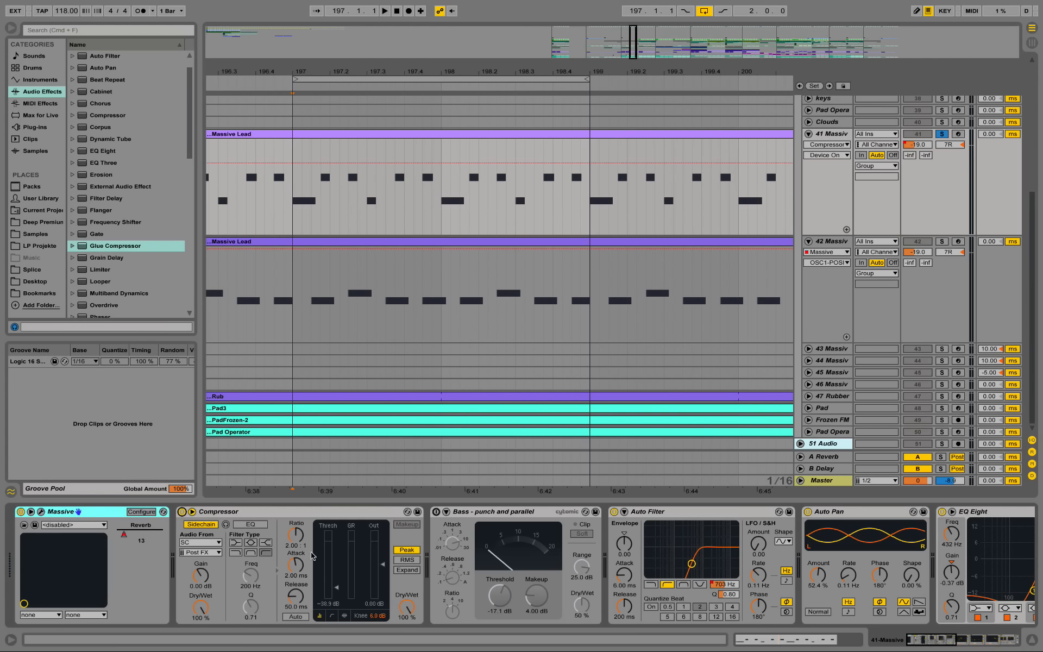
left_click(436, 512)
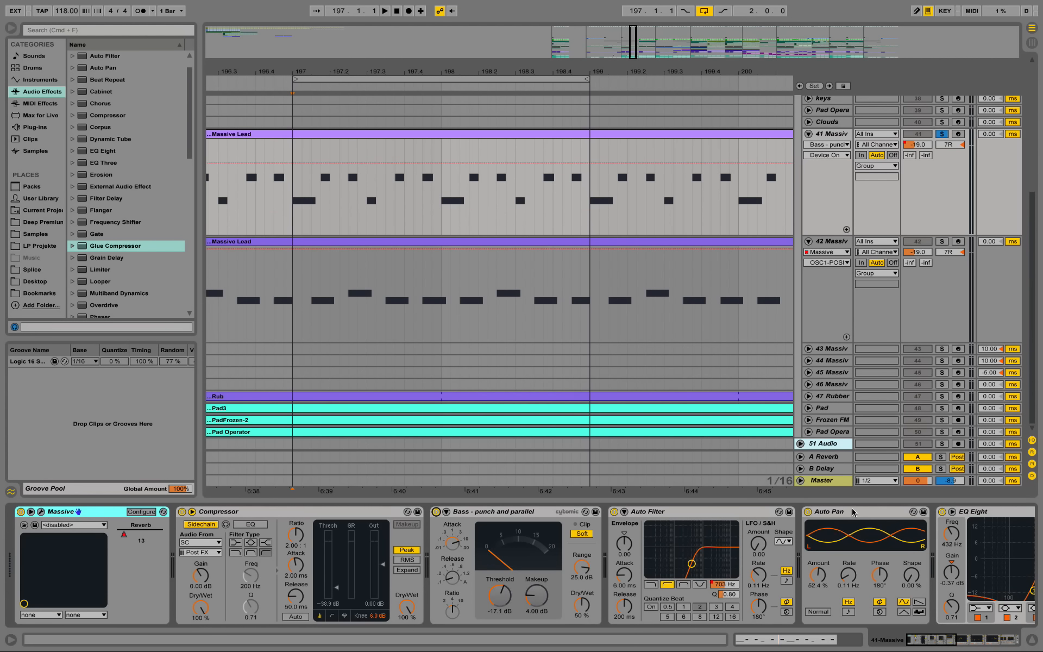
Play the soloed 41 Massive lead and compare it with and without the Auto Pan, leaving the effect on.
key("space")
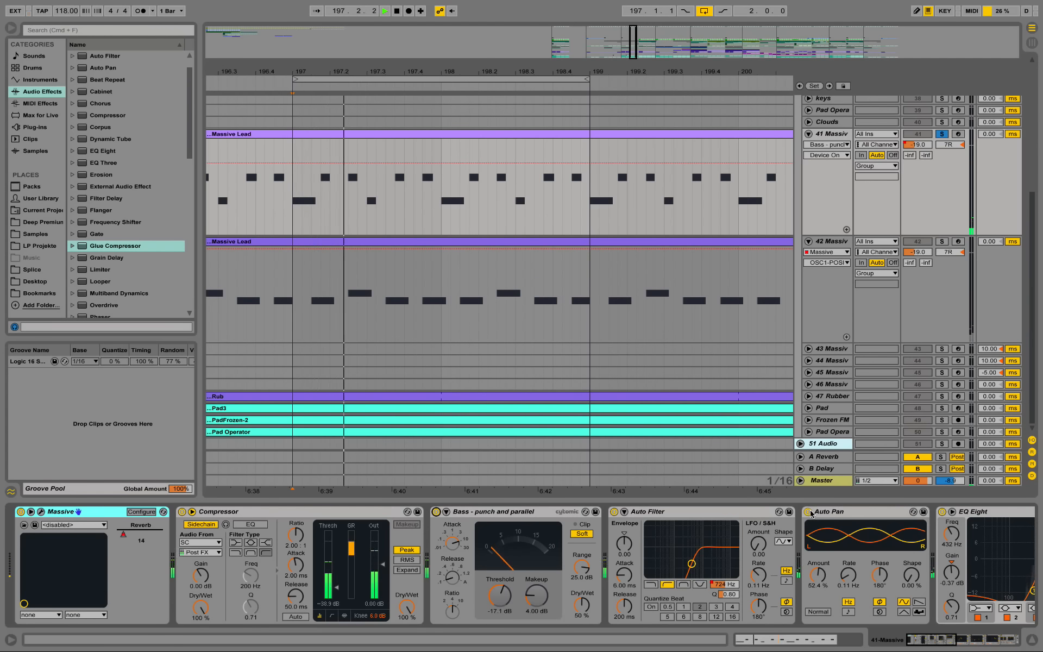
key("space")
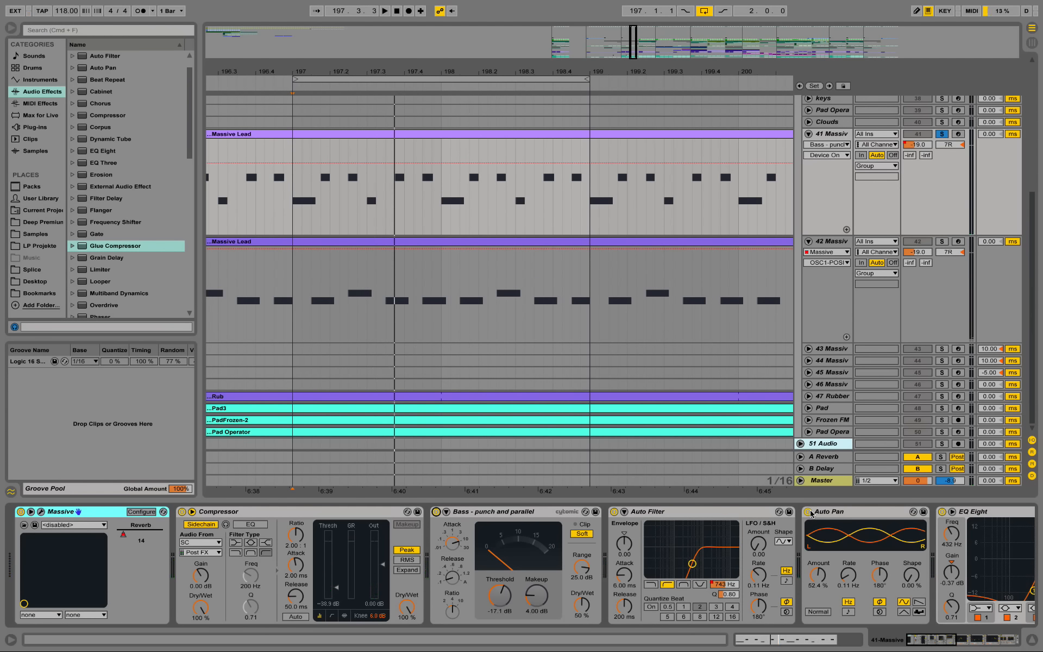
left_click(808, 512)
key("space")
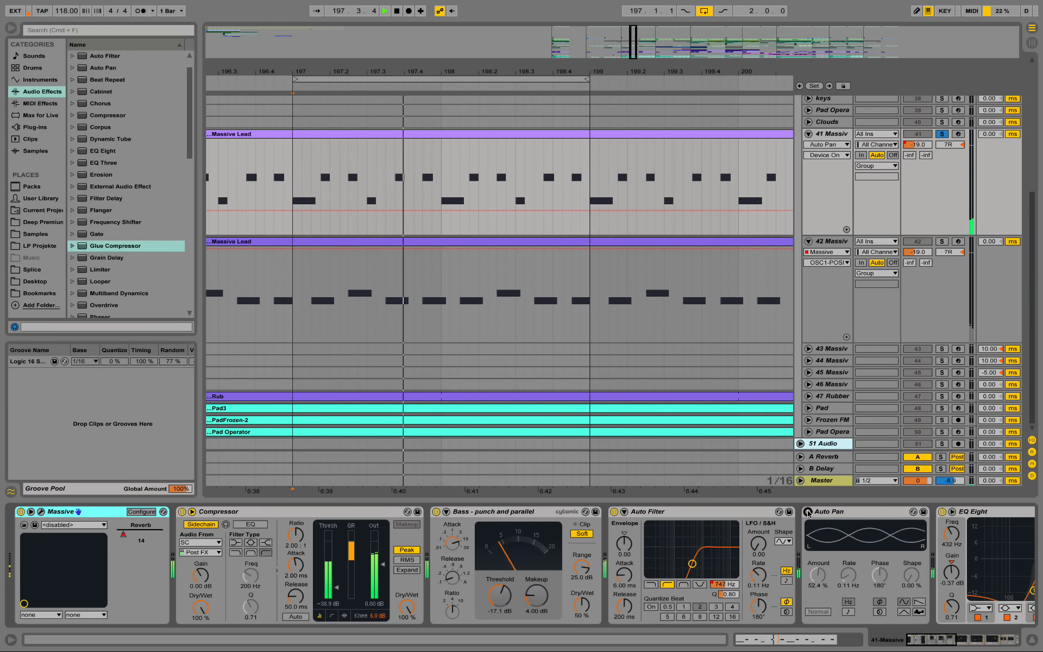
left_click(809, 512)
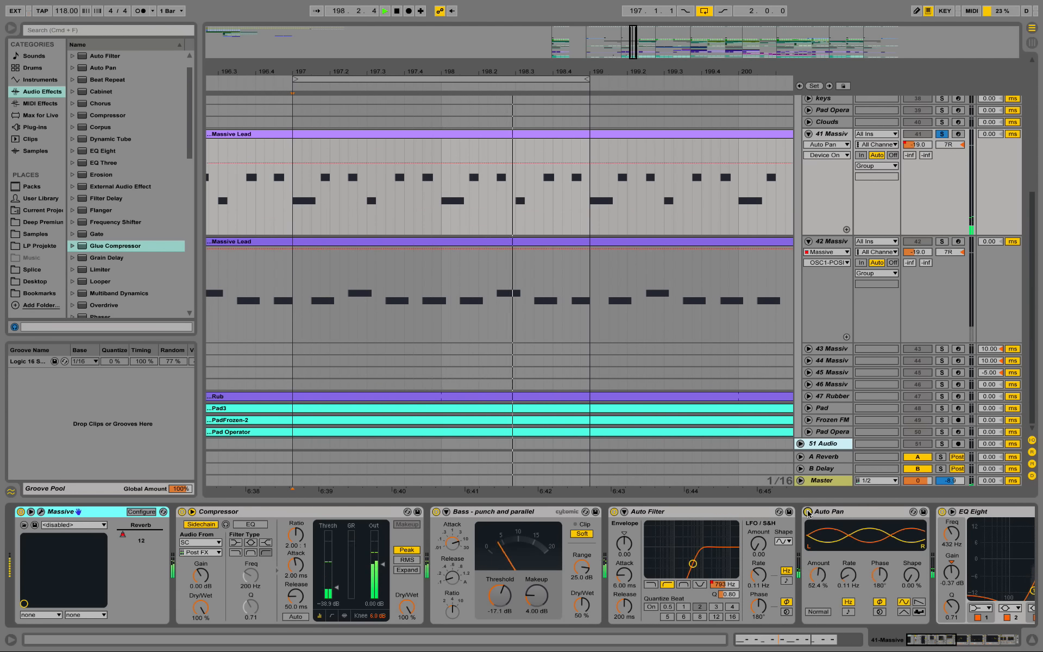
Compare the soloed lead with and without the EQ Eight that follows the Auto Pan, leaving it on.
left_click(977, 640)
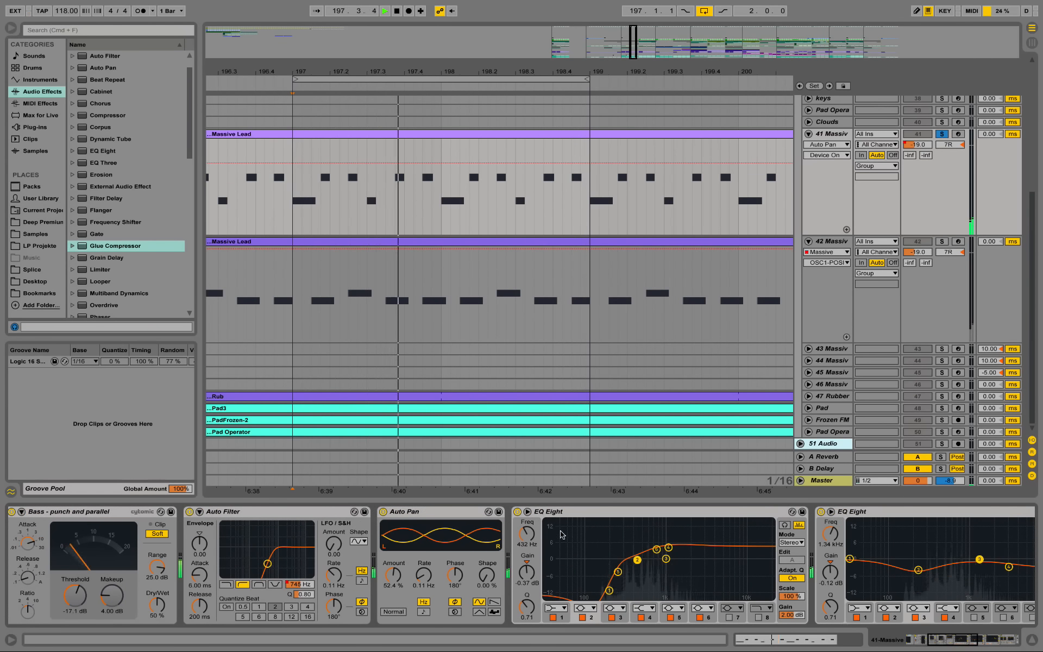
left_click(517, 513)
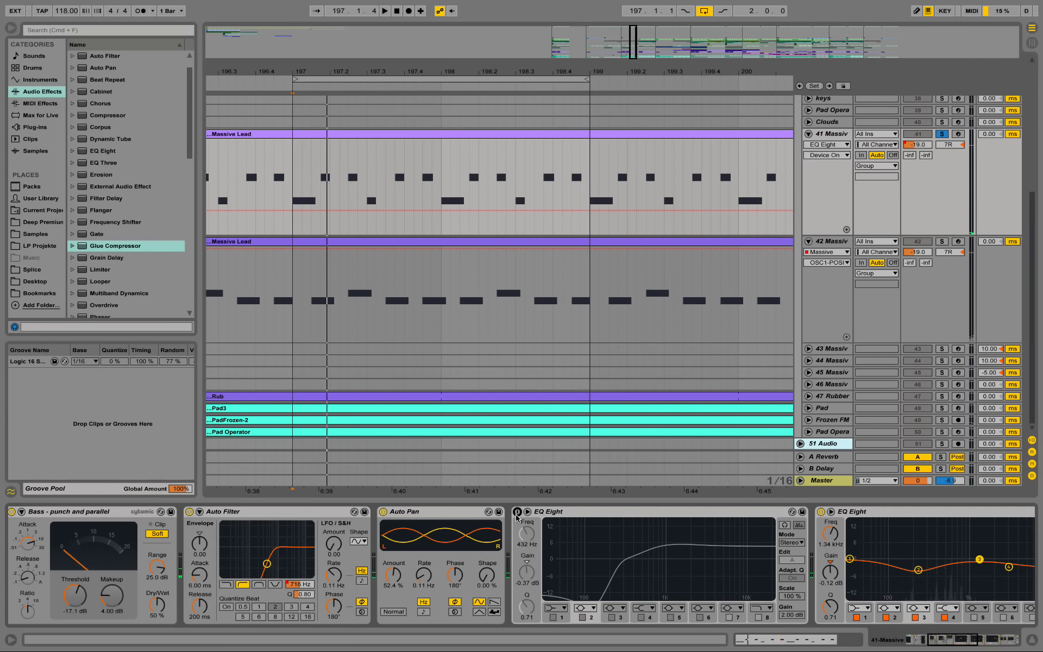
left_click(517, 513)
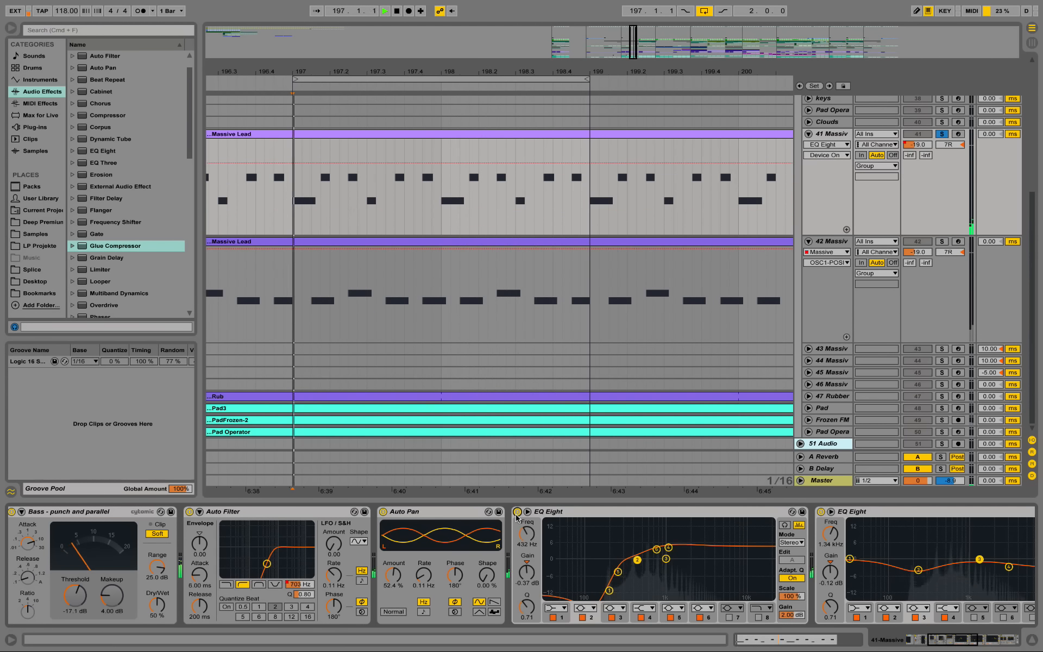
key("space")
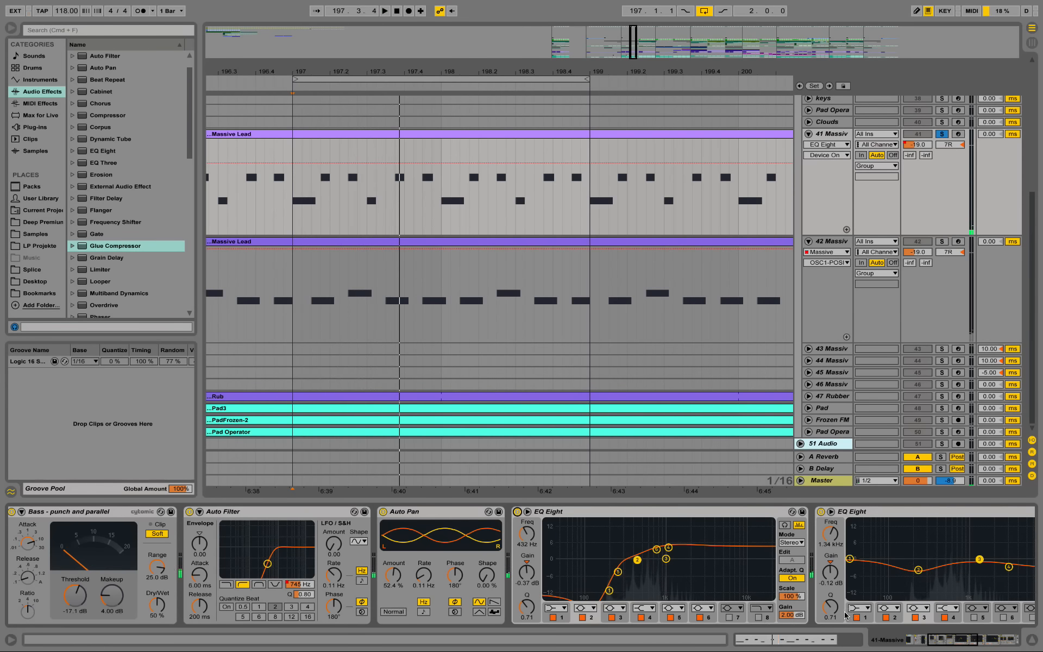
Check the last devices in the 41 Massive chain and bypass its Reverb temporarily, leaving it switched on.
left_click(955, 646)
left_click_drag(955, 646, 1008, 647)
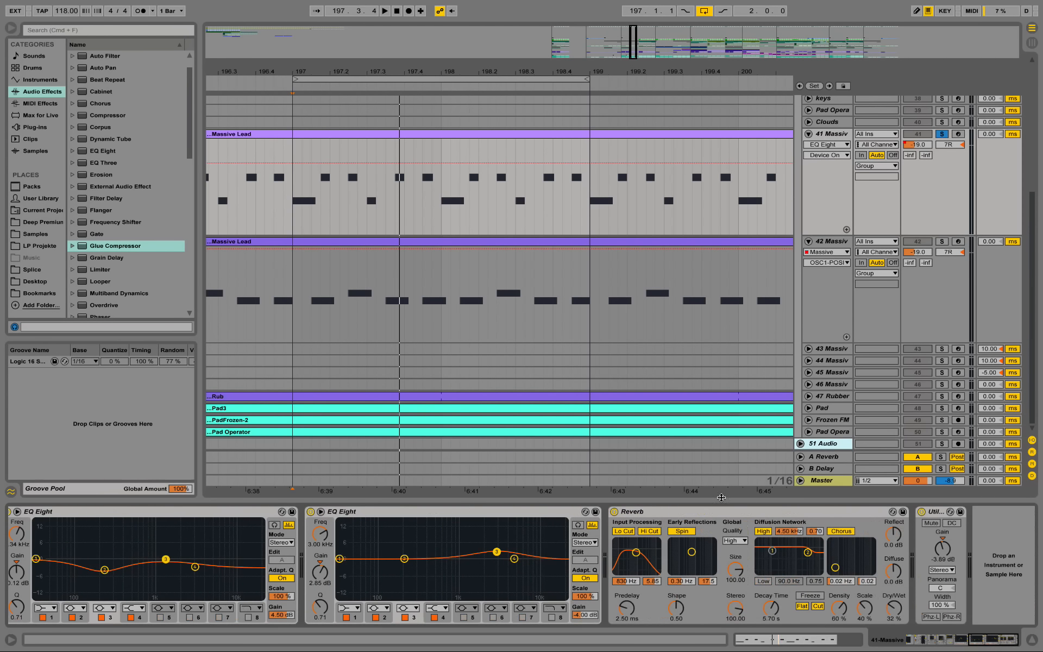
left_click(614, 511)
key("space")
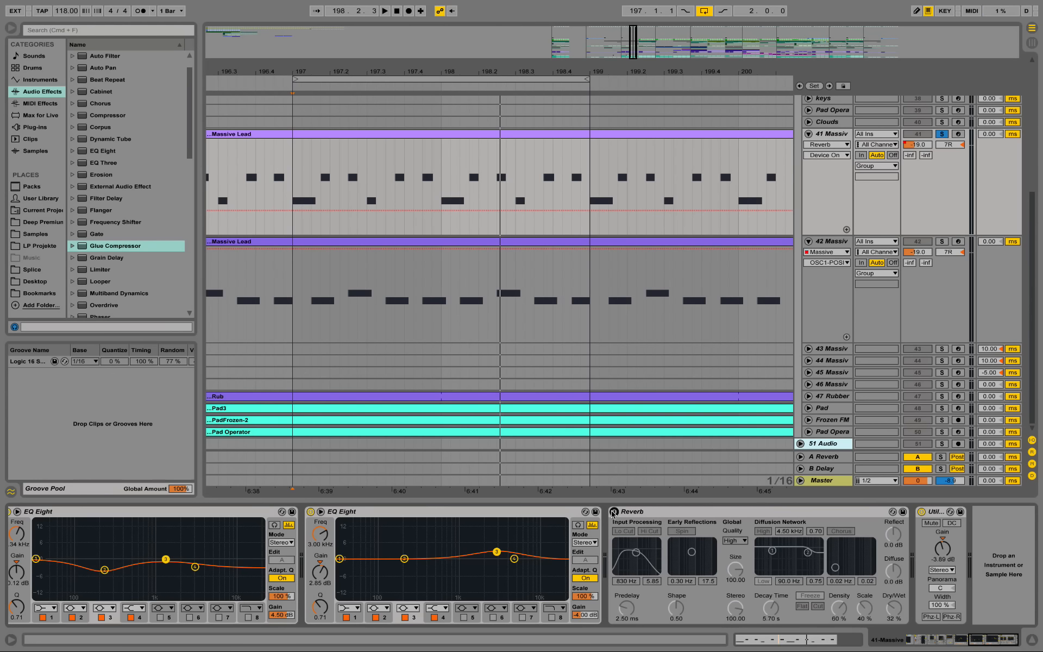
left_click(614, 512)
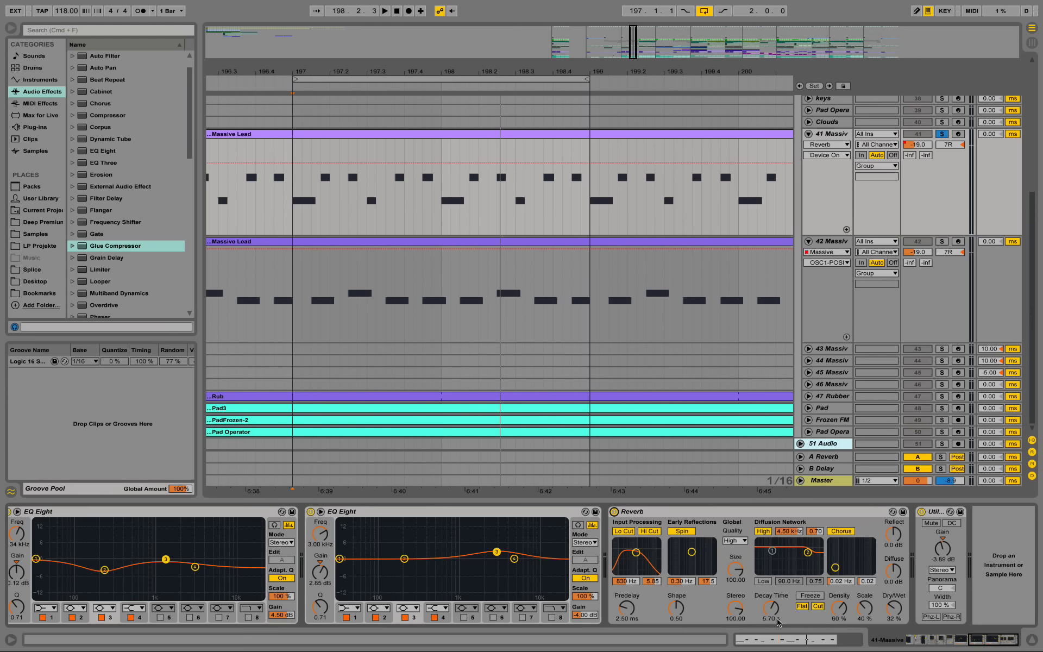
Play the lead with its Reverb on and unsolo 41 Massive to hear it with the other tracks.
key("space")
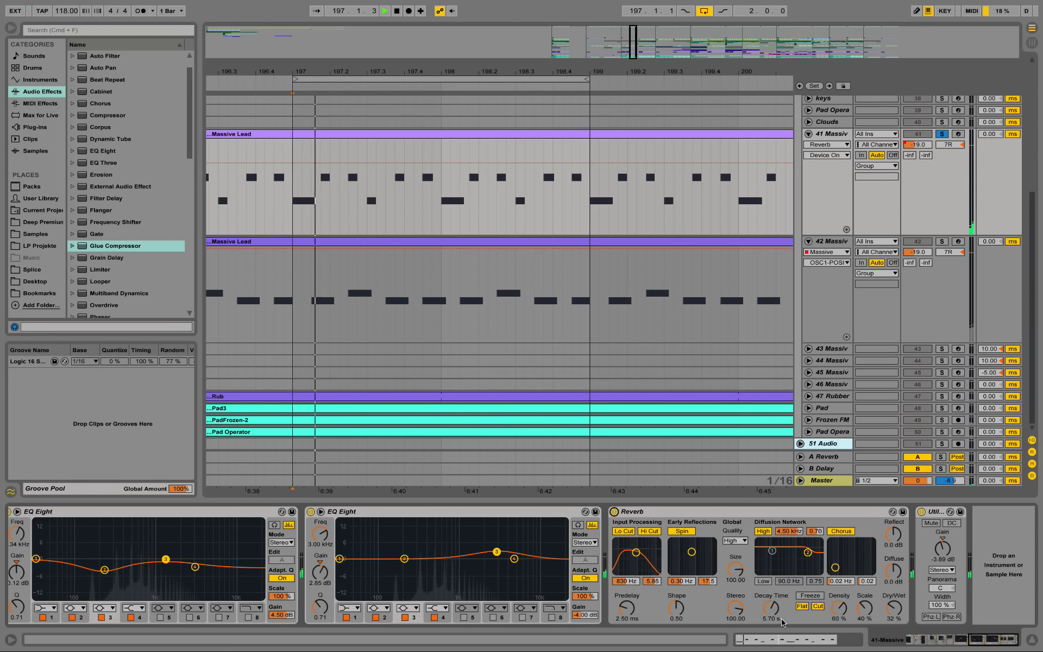
left_click(941, 134)
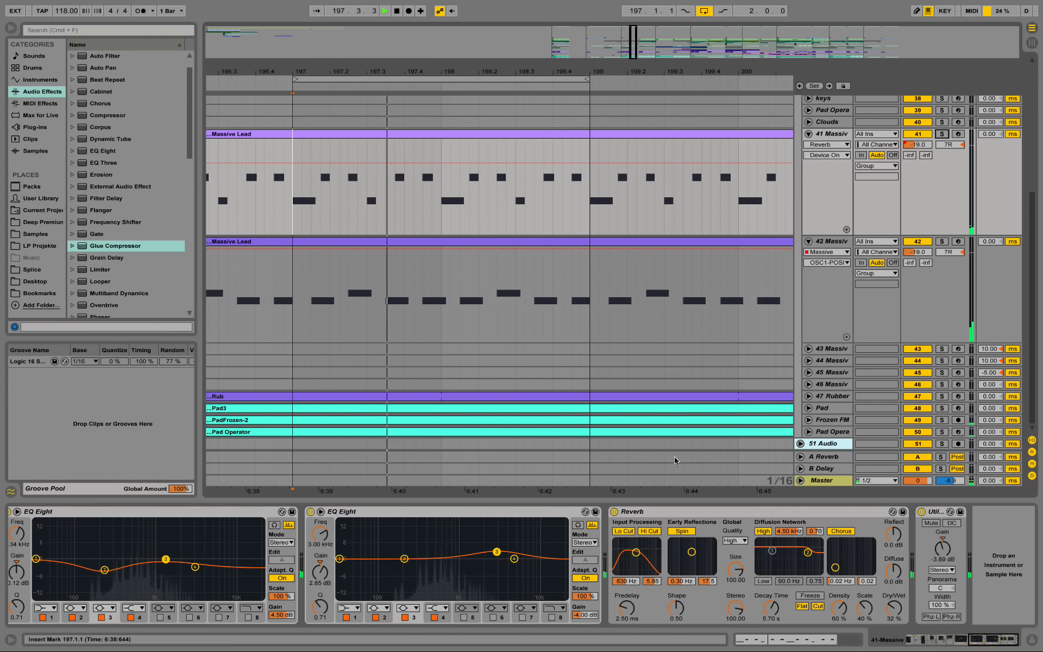
key("space")
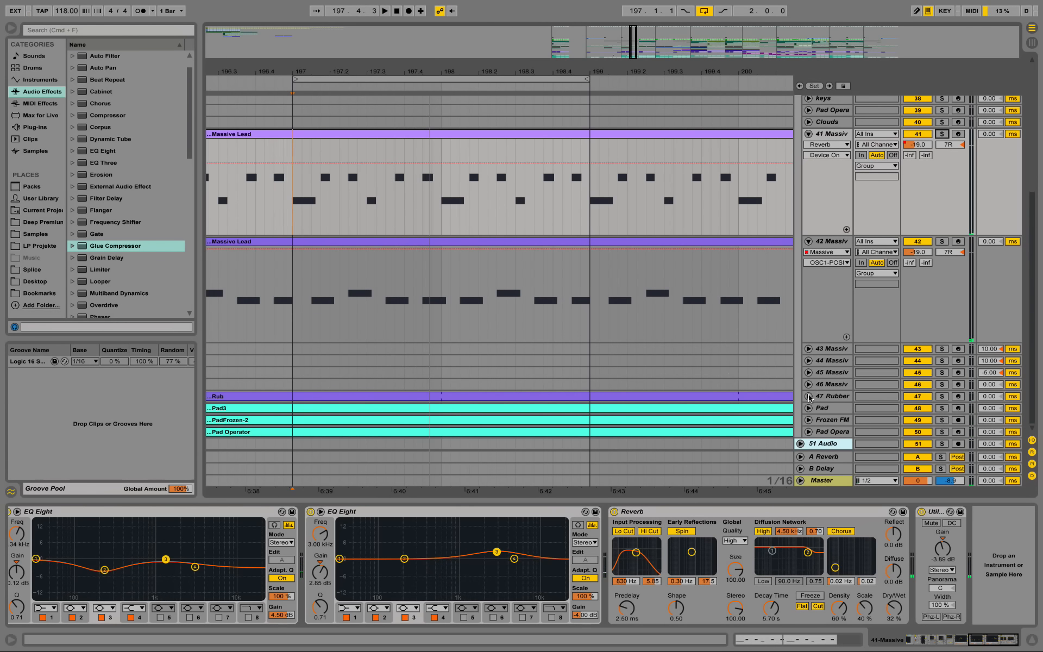
Unfold the 47 Rubber track and split its Rub clip at bars 197 and 199.
left_click(808, 396)
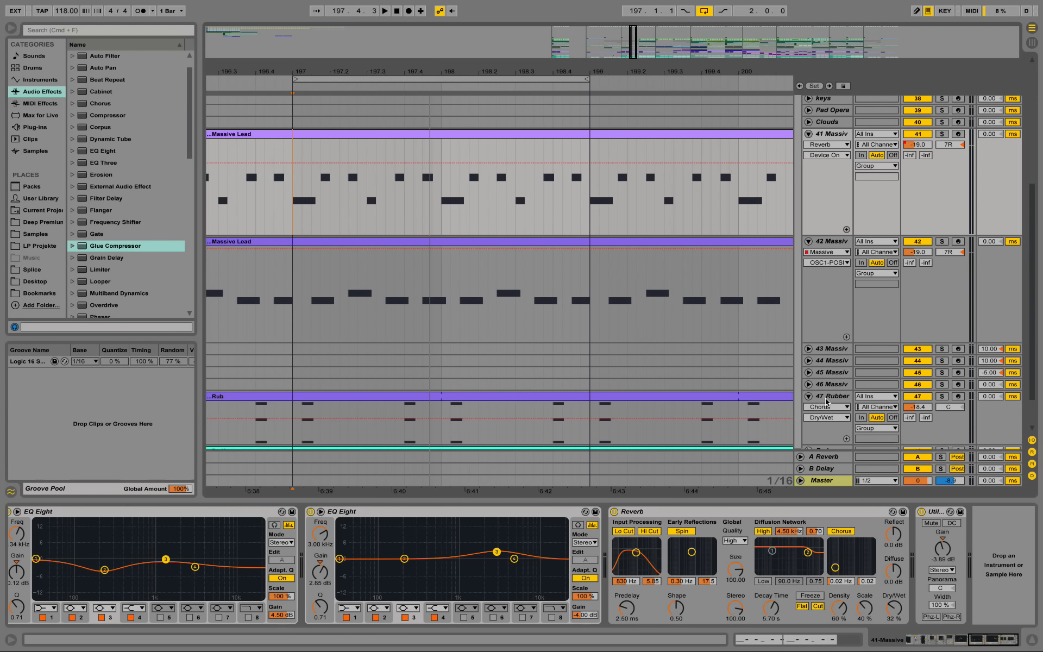
left_click_drag(294, 419, 577, 401)
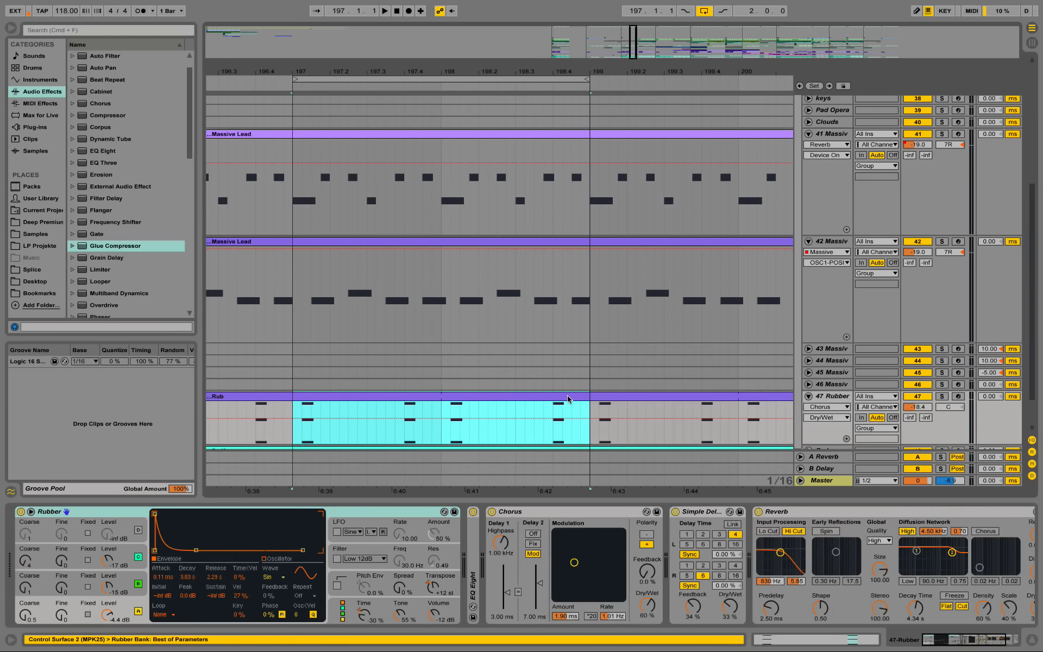
key("super+e")
Open the split Rub clip, enlarge its piano roll to read the chord notes, and return to the device chain.
double_click(520, 398)
scroll(163, 402, "down", 5)
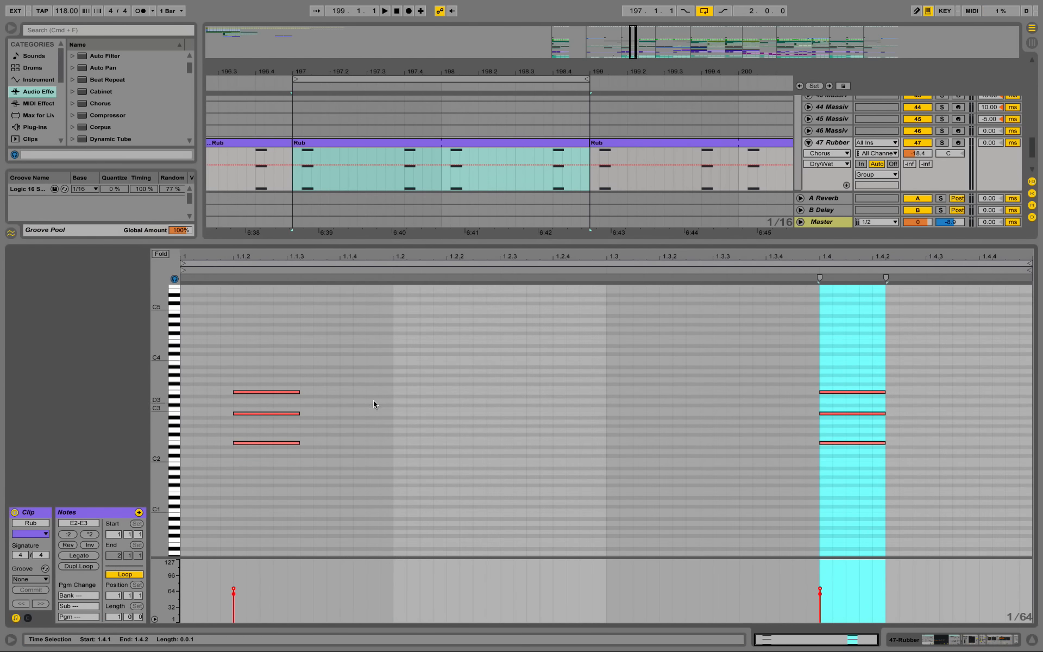
left_click_drag(167, 417, 208, 380)
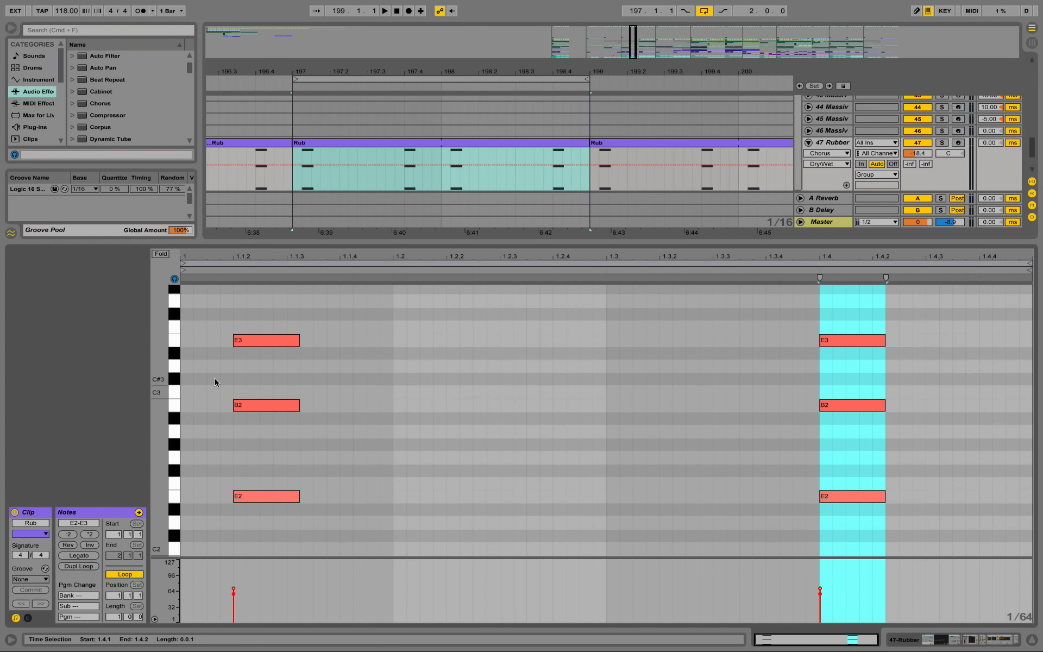
left_click_drag(206, 326, 945, 535)
key("shift+Tab")
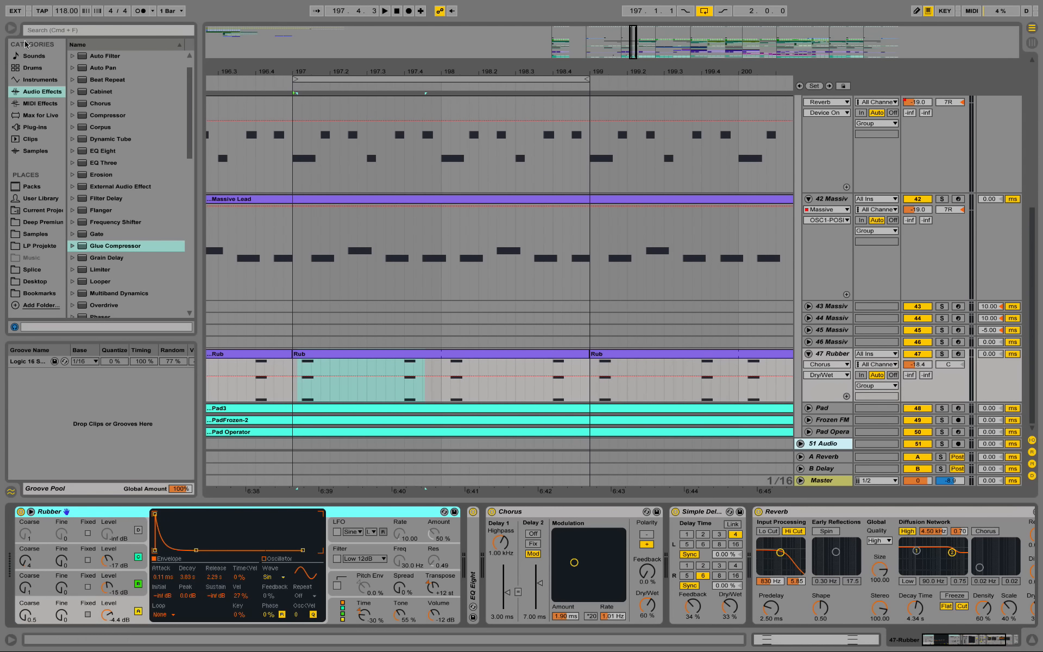
Search the Sounds category for "rubber" and locate the Rubber.adv preset among the Mallets.
left_click(33, 57)
left_click(47, 31)
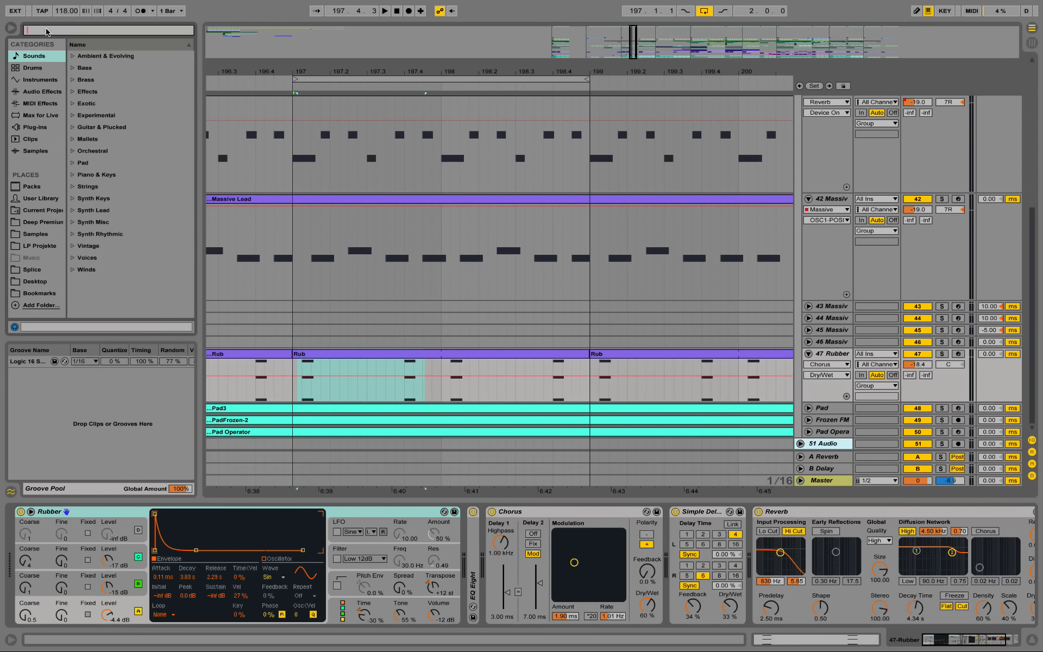
type("rubber")
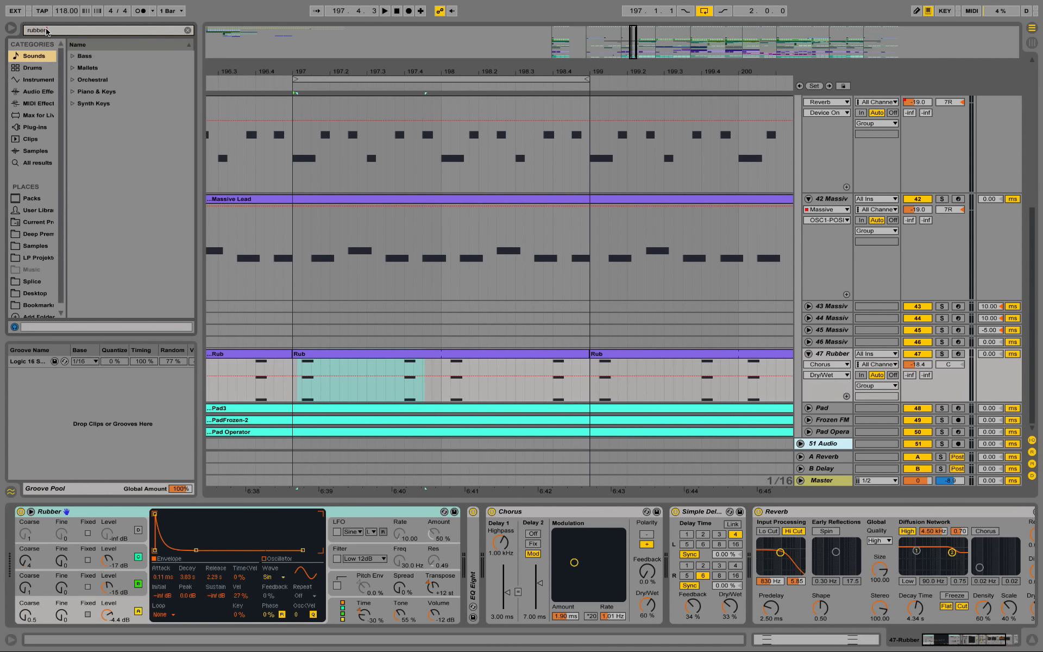
left_click(73, 56)
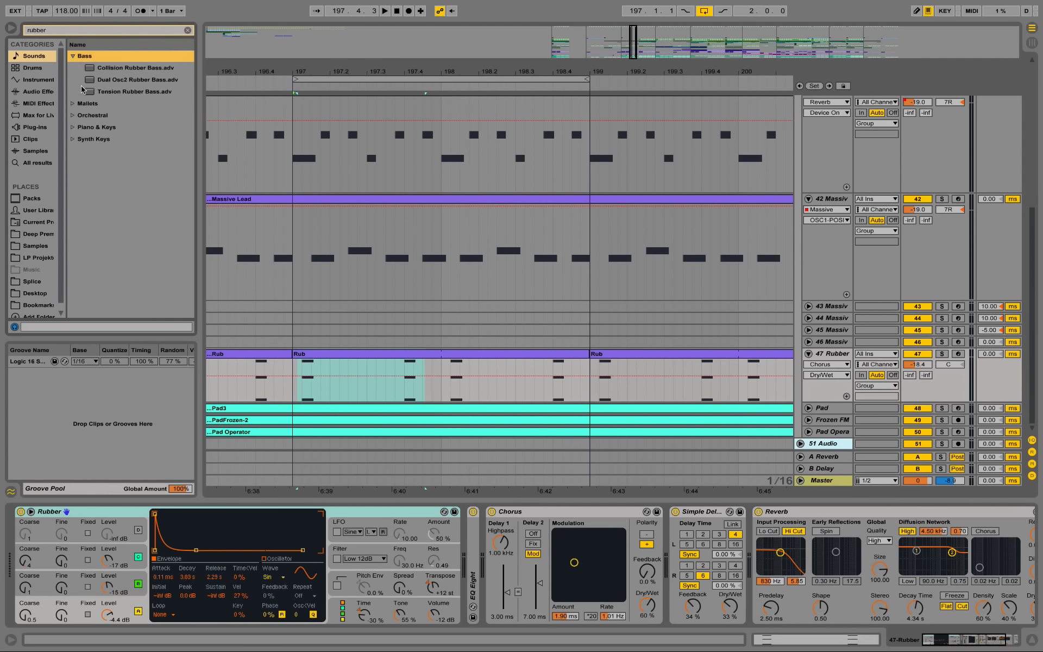
left_click(73, 103)
left_click(111, 104)
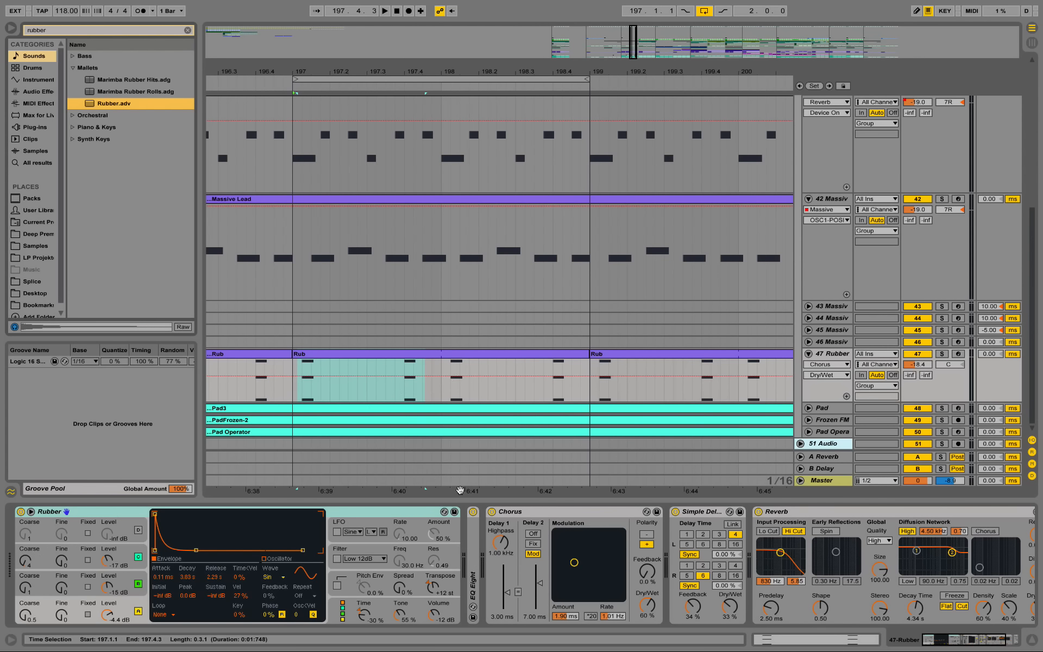
Unfold the EQ Eight on the 47 Rubber track and look along the effects that follow it.
double_click(474, 550)
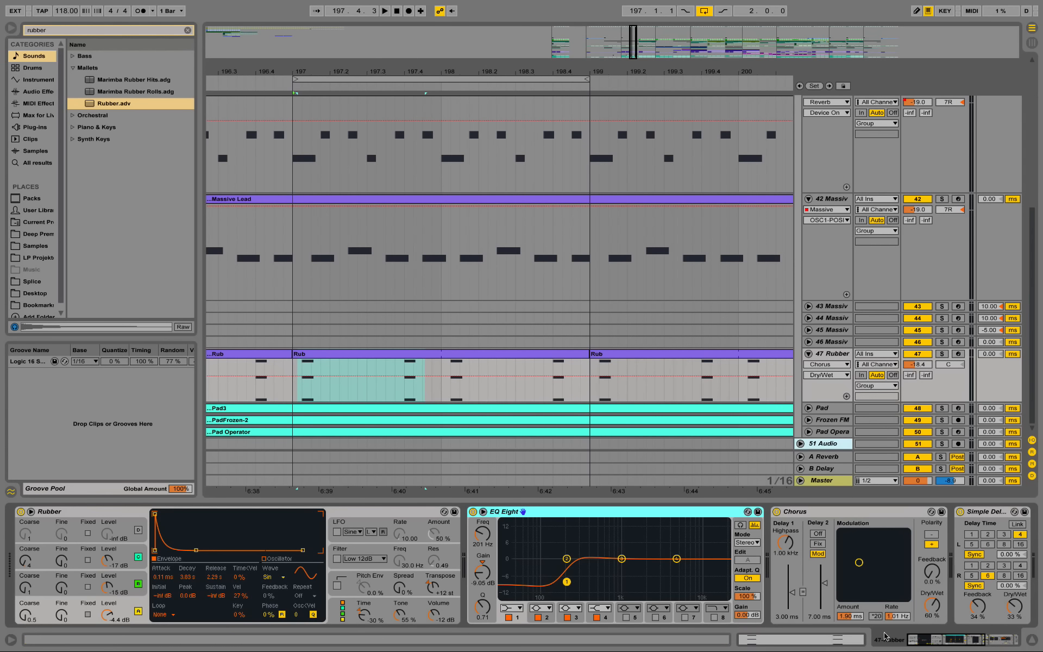
left_click_drag(934, 640, 957, 641)
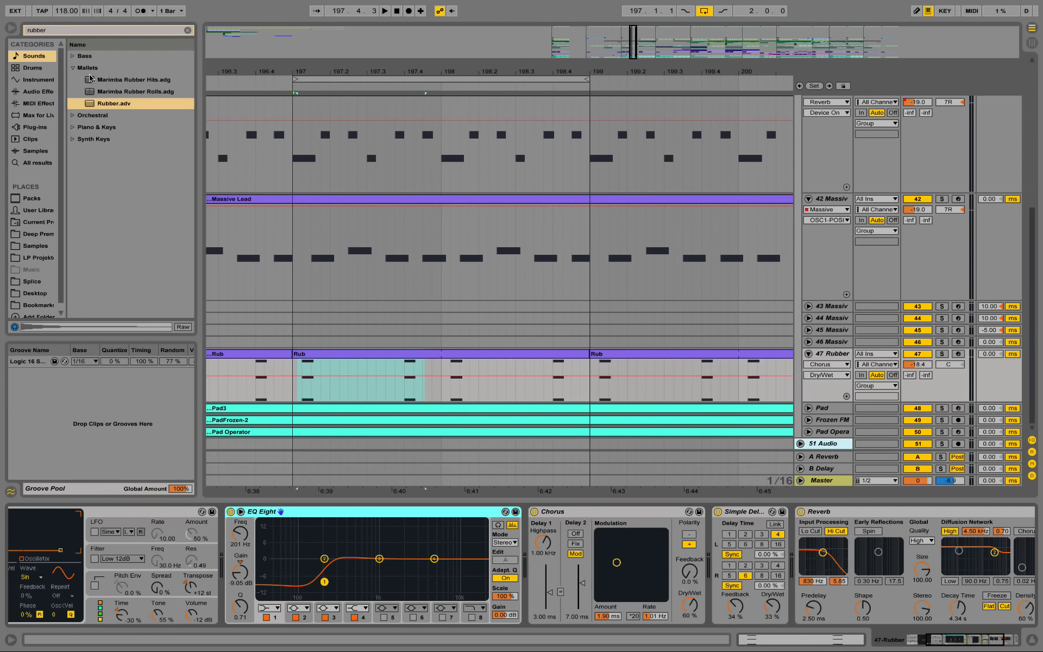
Clear the browser search, insert a default Chorus before the existing one for comparison, and delete it again.
left_click(188, 30)
left_click(41, 91)
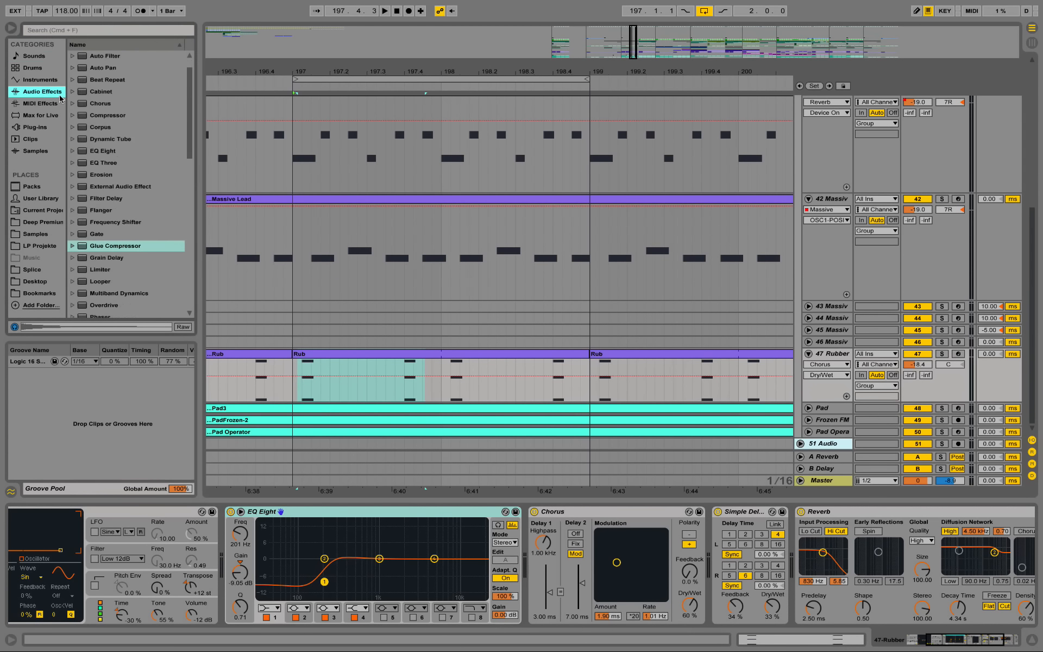
left_click(95, 104)
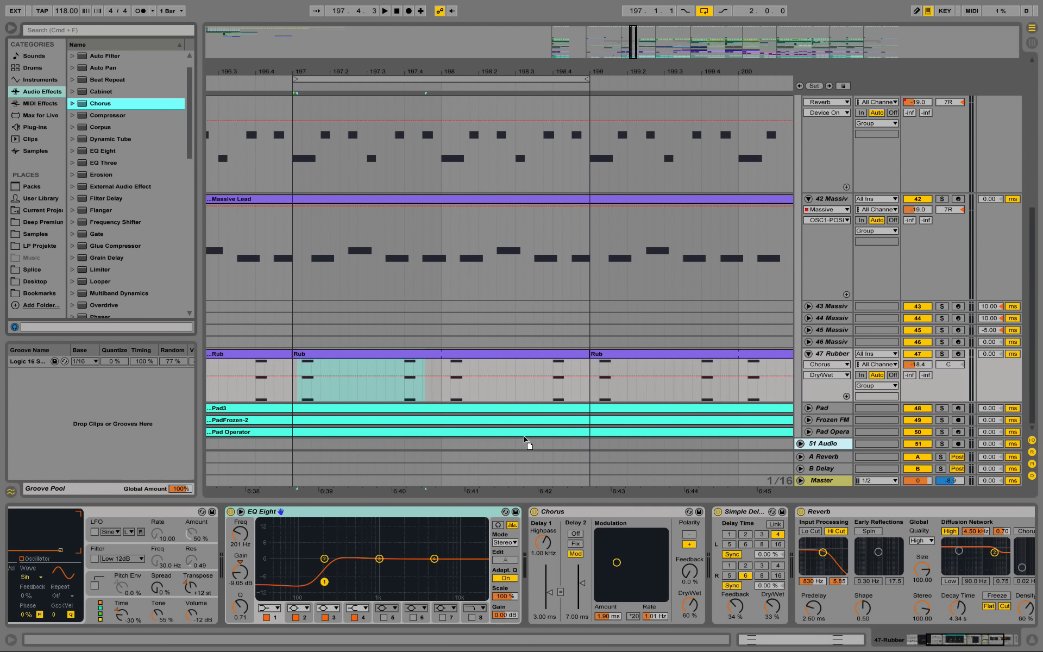
left_click_drag(526, 440, 535, 524)
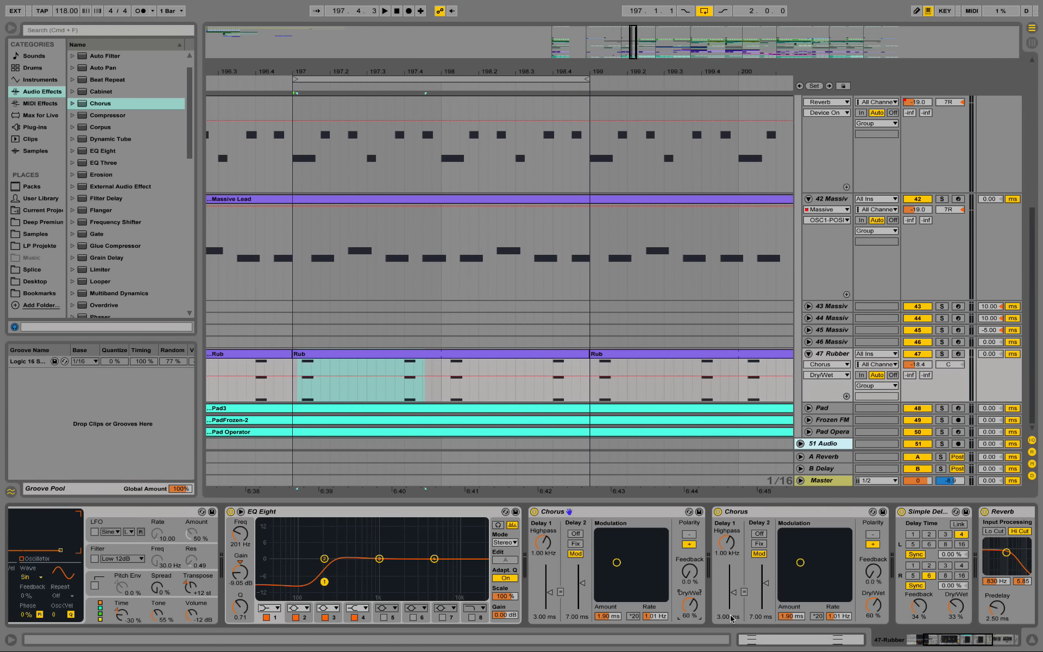
left_click(632, 514)
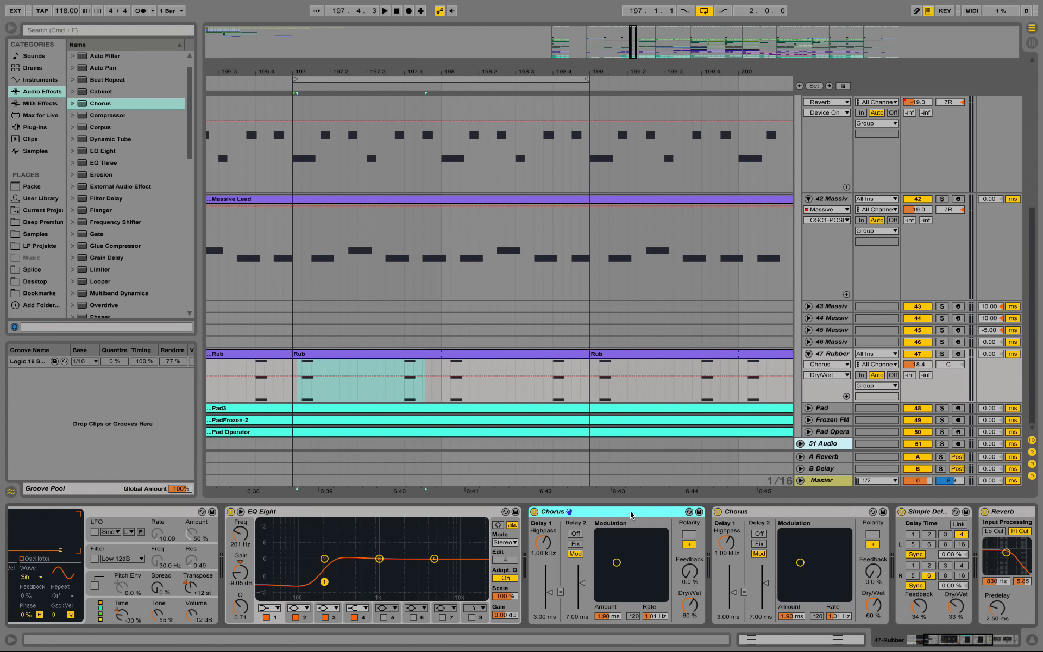
key("Delete")
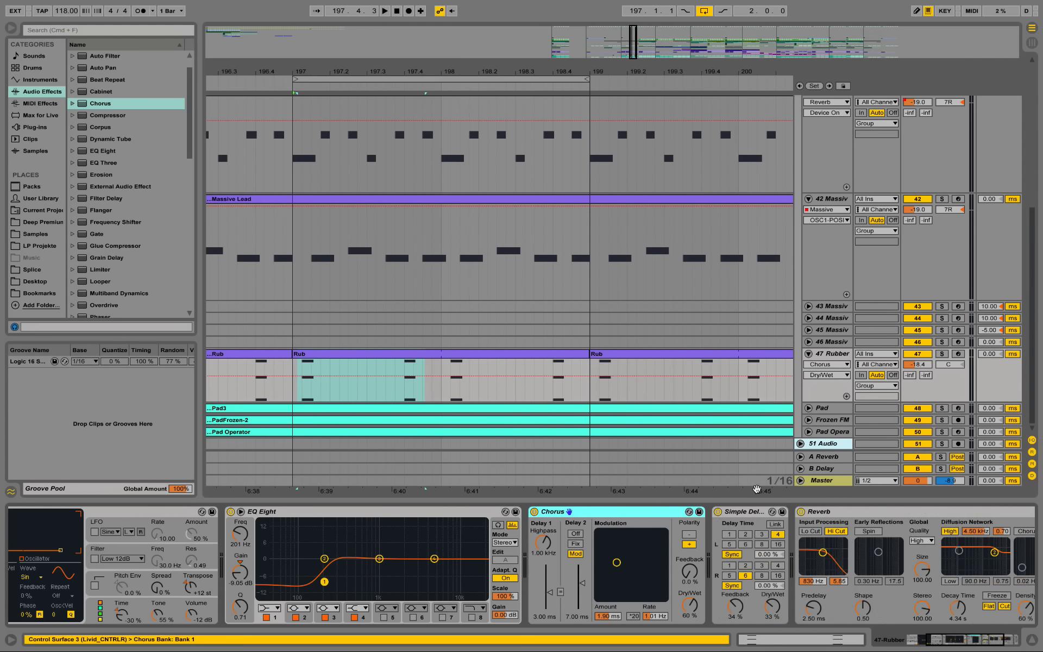
Solo and play the 47 Rubber track and switch off its Reverb.
left_click(747, 513)
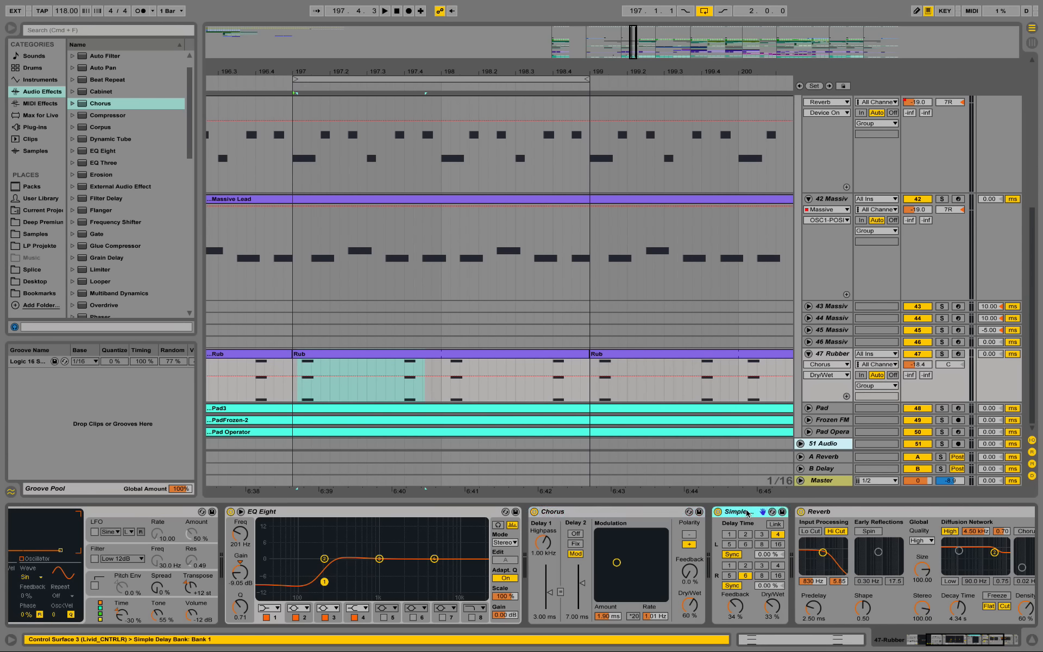
left_click(942, 354)
key("space")
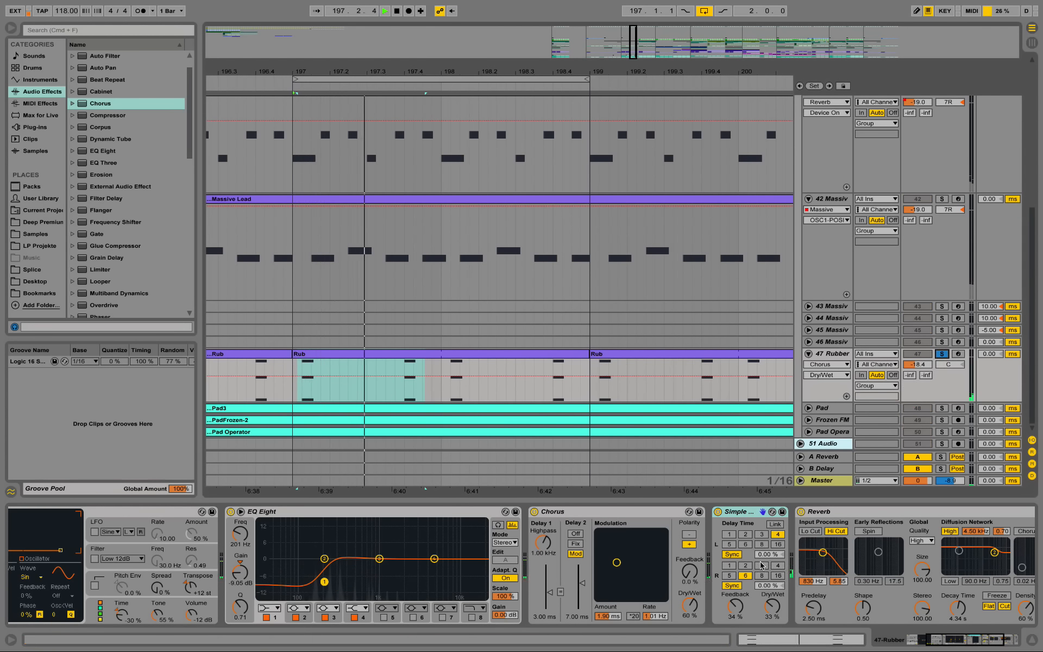
left_click(801, 512)
left_click_drag(955, 639, 971, 637)
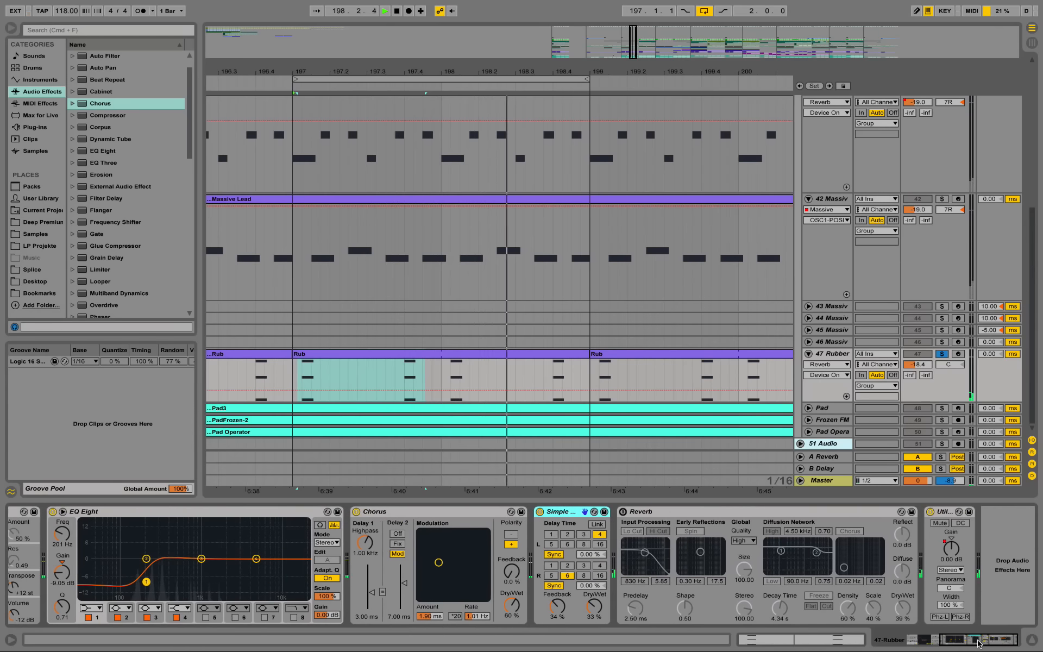
Compare the soloed Rubber sound with and without the Simple Delay, leaving the delay on.
left_click(532, 512)
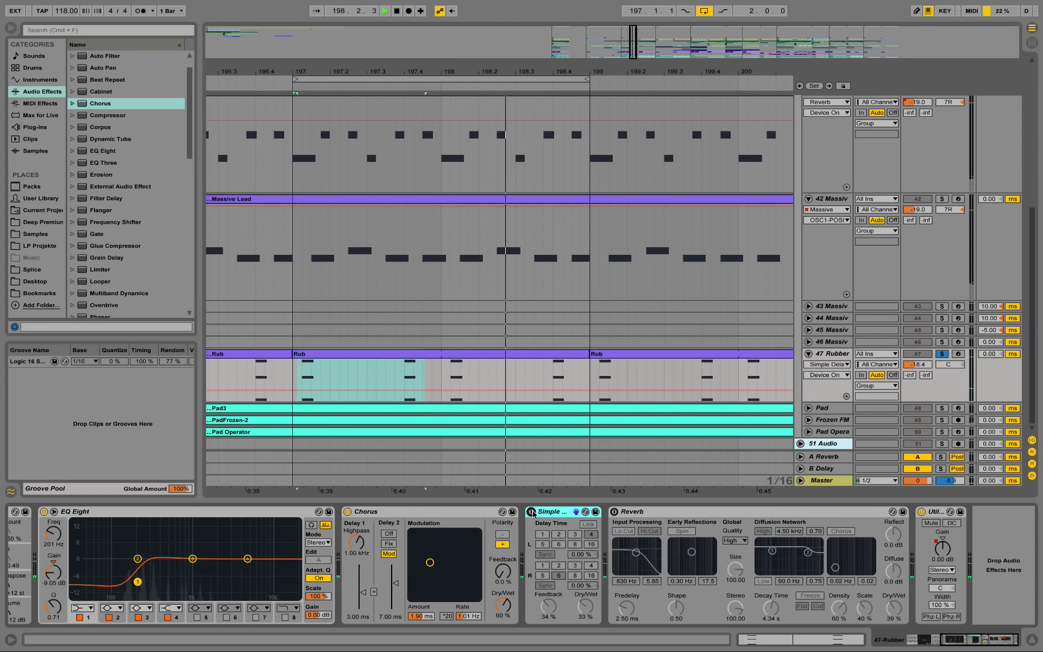
left_click(532, 512)
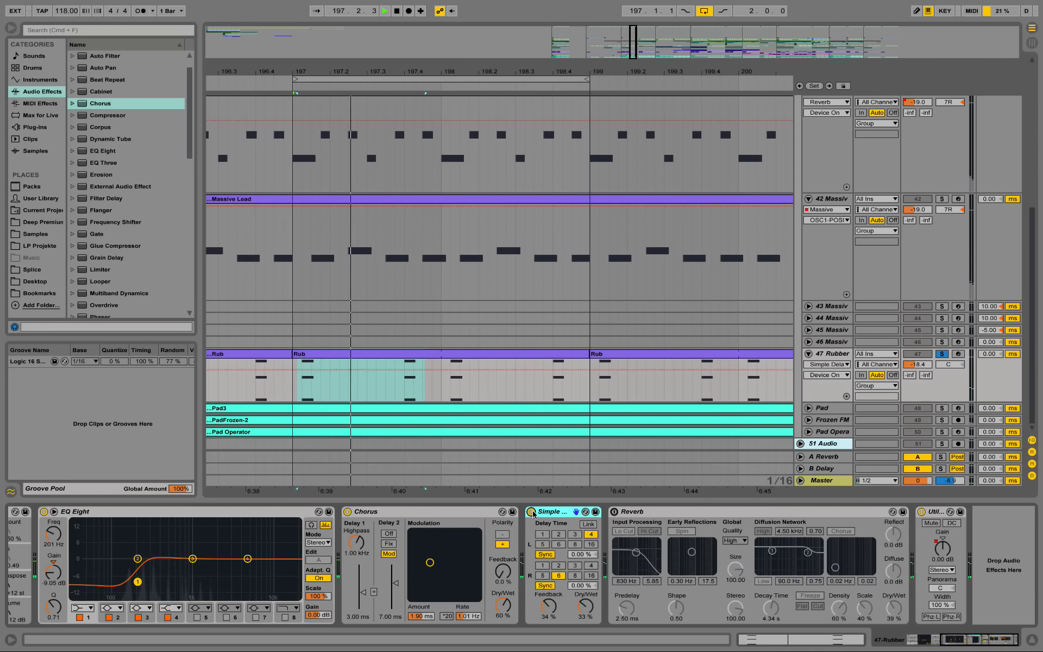
Switch the Reverb on the 47 Rubber track back on and end the track's solo playback.
left_click(615, 512)
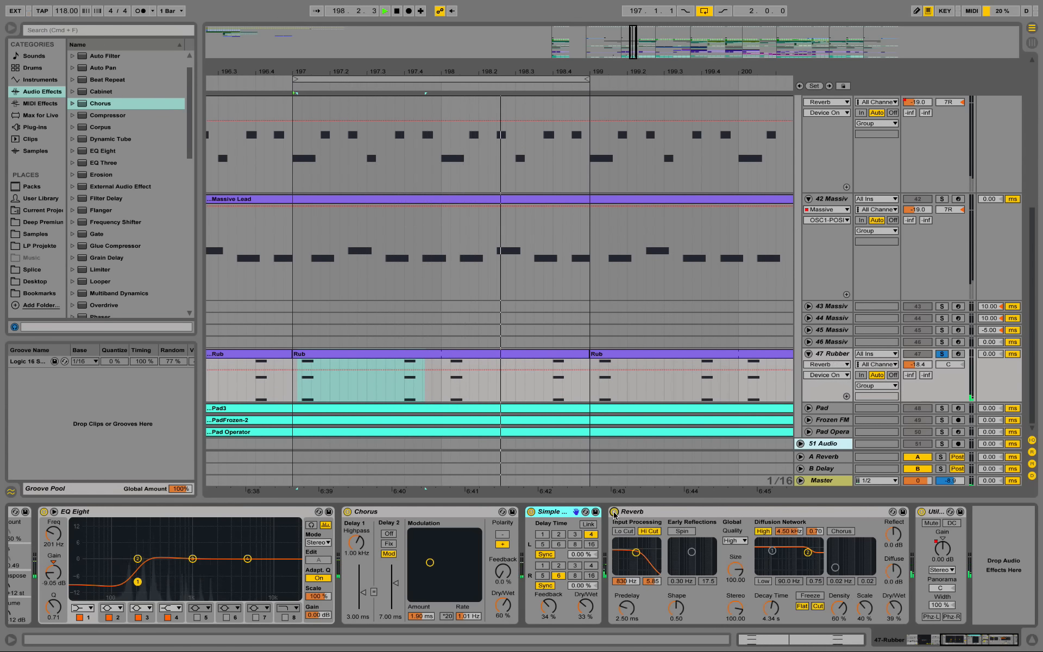
left_click(944, 354)
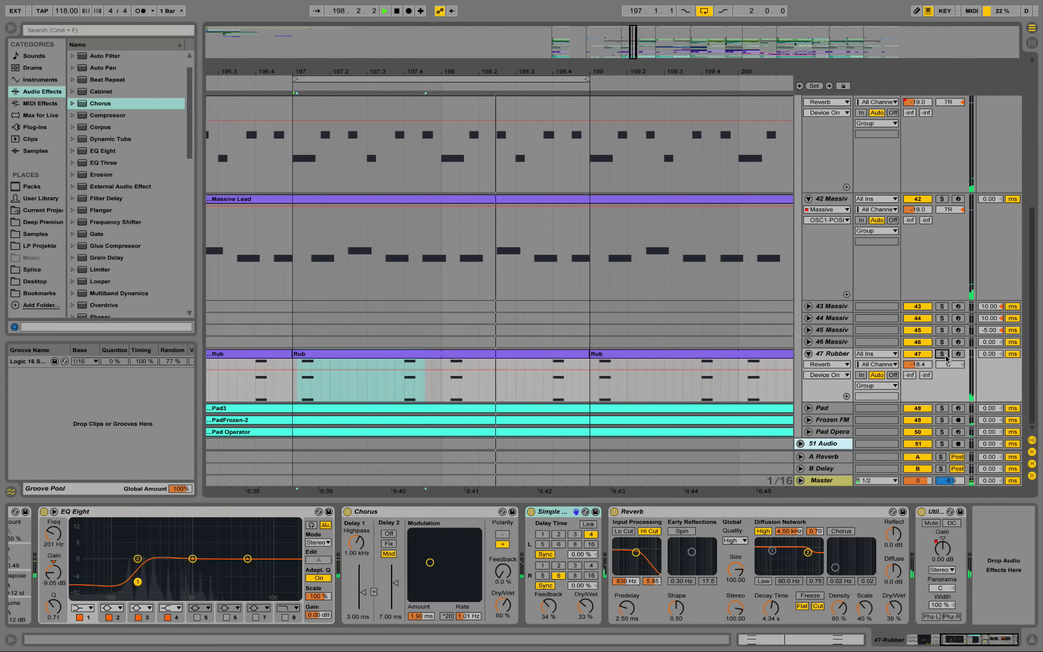
key("space")
Open the Rub clip at bar 197 and play it within the song to examine its chord notes.
double_click(326, 364)
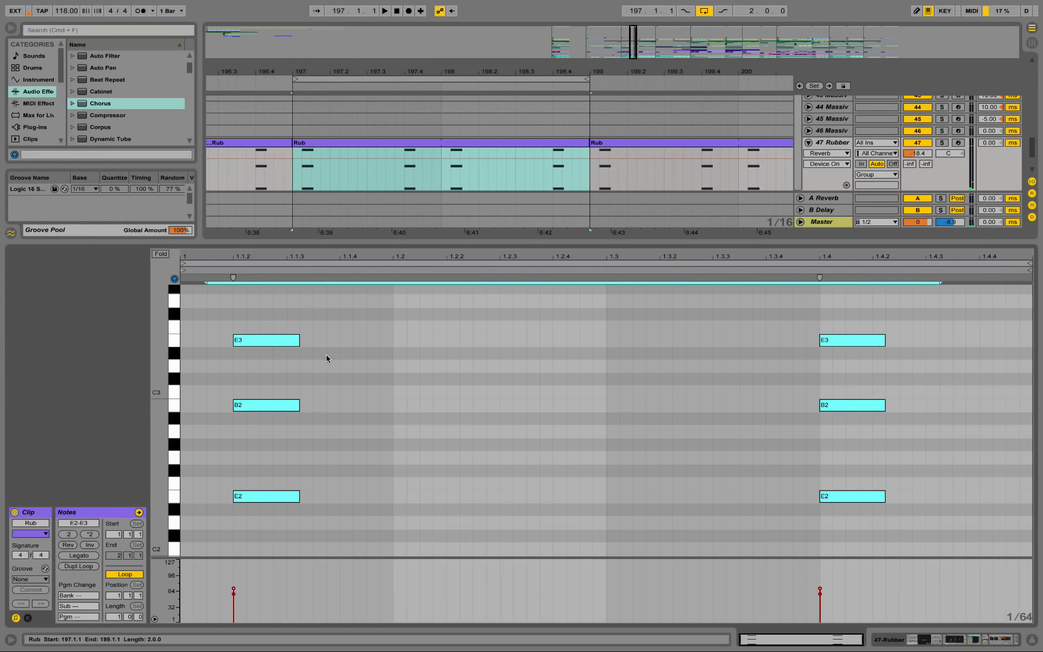
left_click(244, 333)
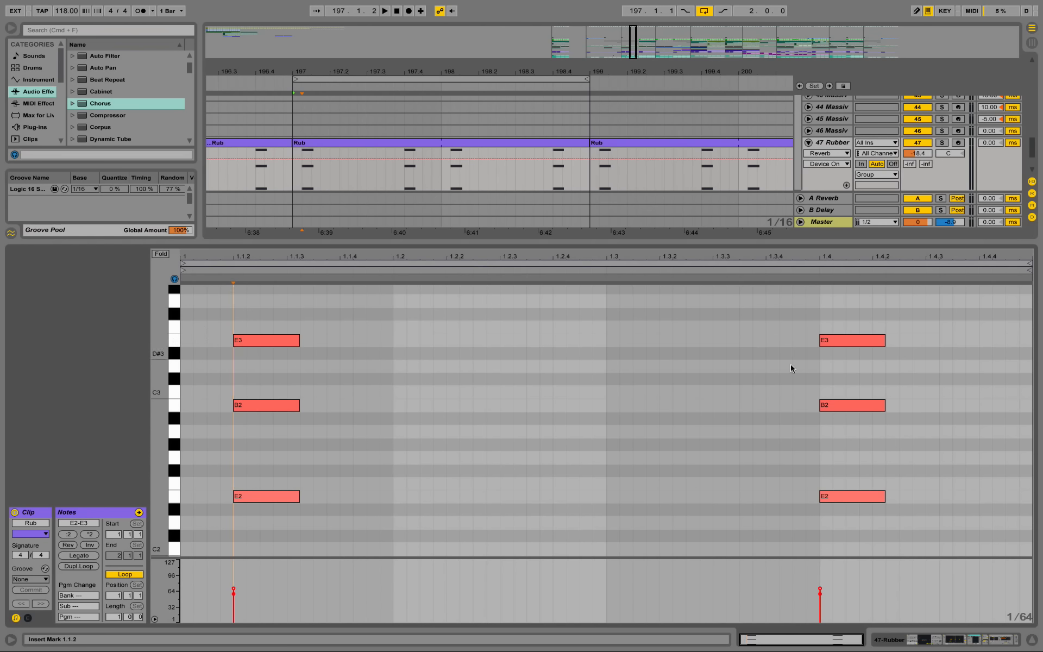
key("space")
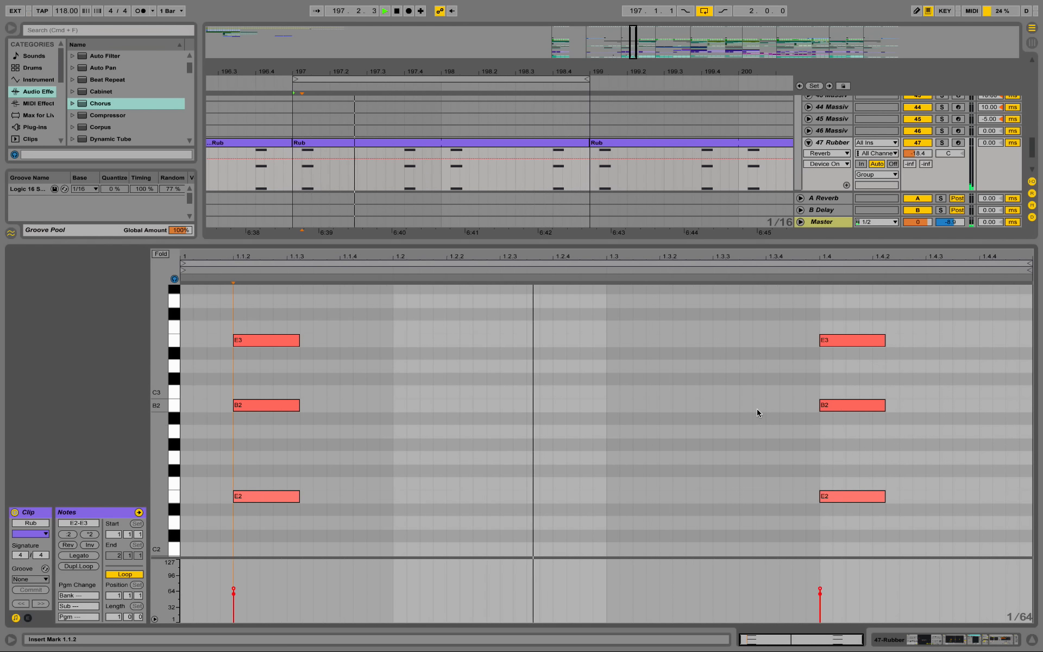
Fold the 47 Rubber track, then unfold and solo the Pad track to view its Operator rack and effects.
left_click(969, 637)
left_click(809, 354)
left_click(808, 365)
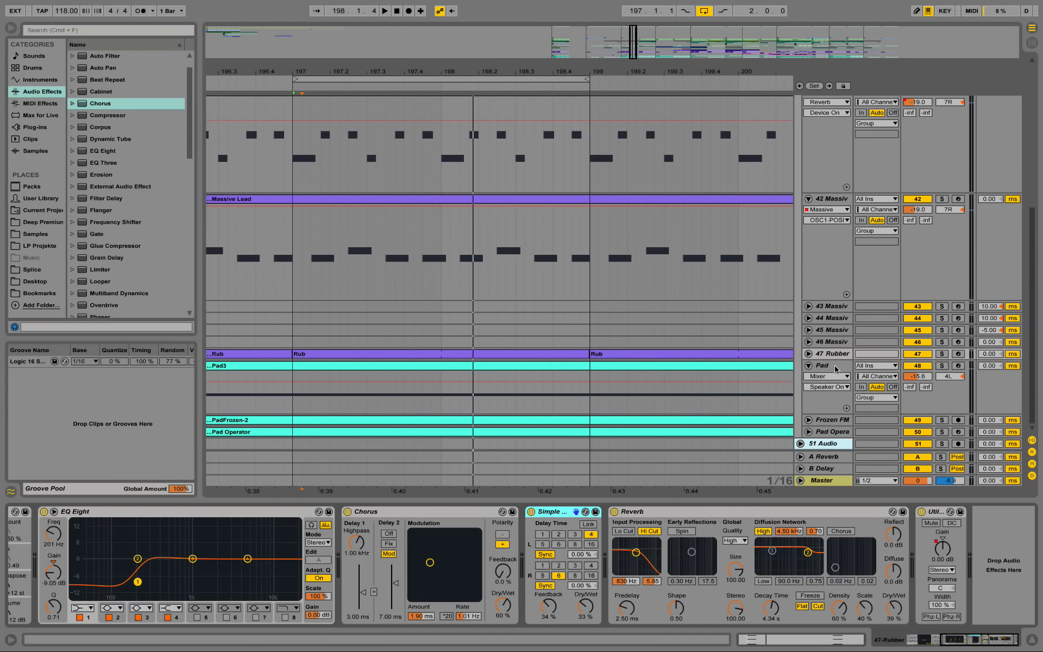
left_click(823, 366)
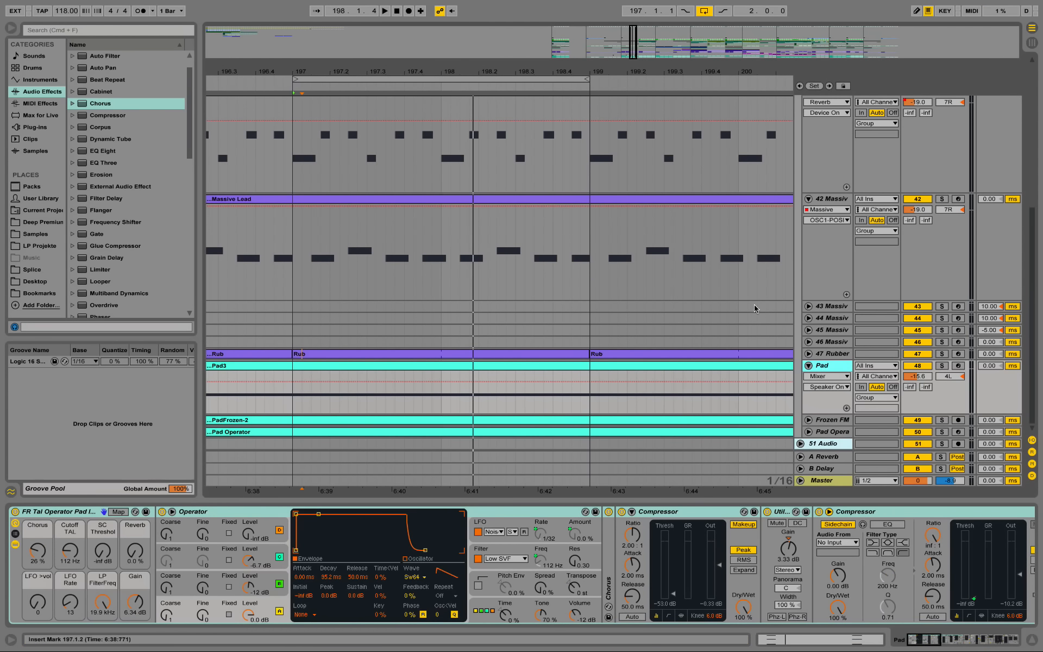
left_click(942, 366)
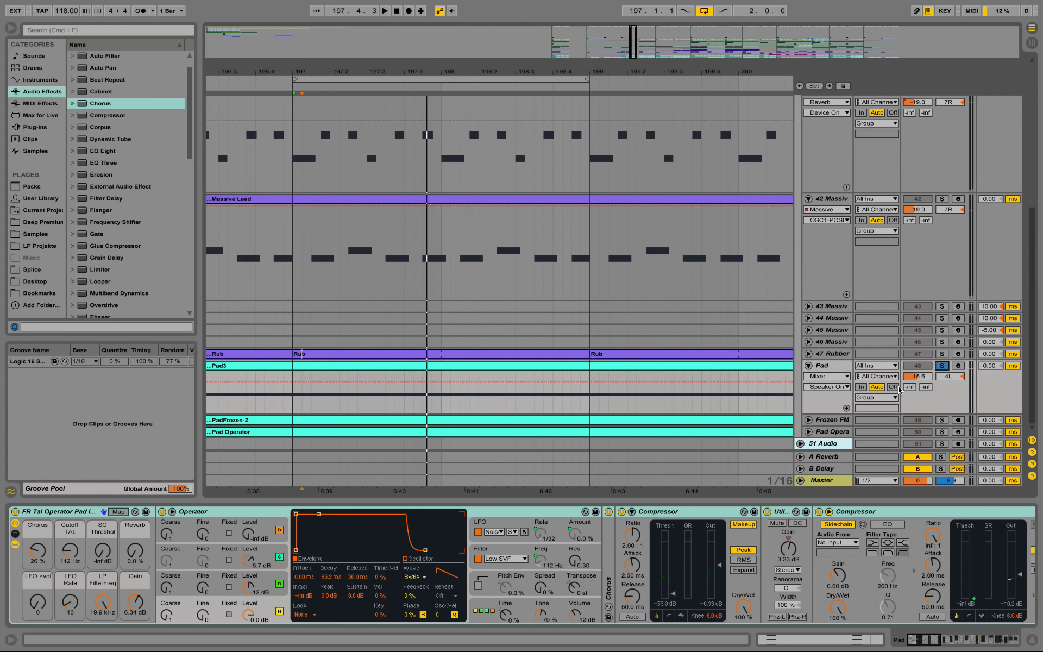
Unfold the Pad Operator track, listen to it soloed and set its track volume to -2.5 dB.
left_click(809, 432)
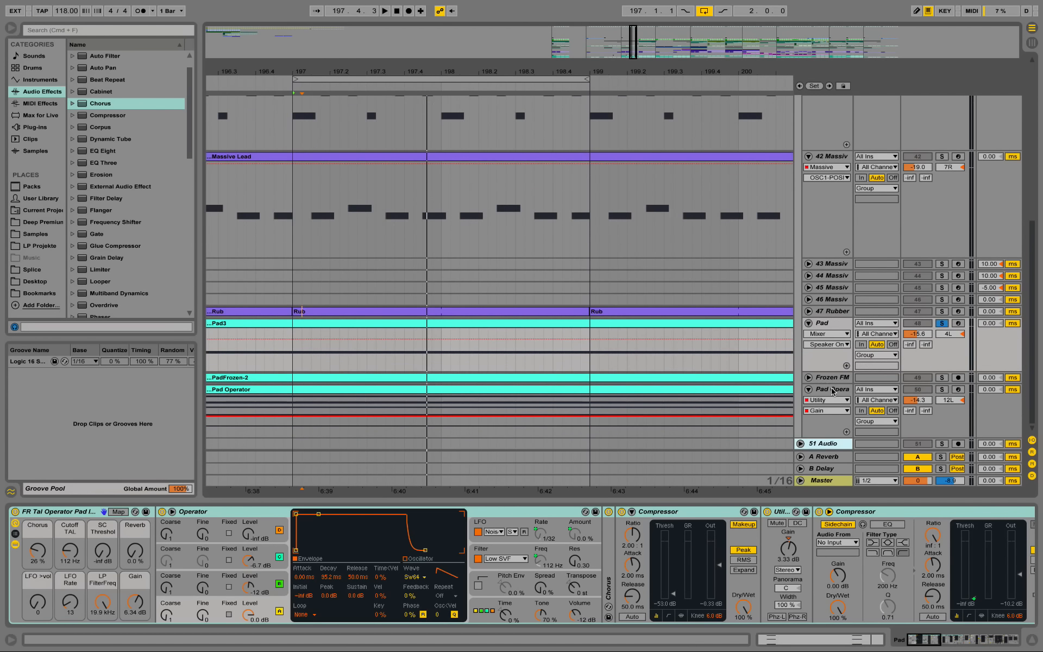
left_click(834, 390)
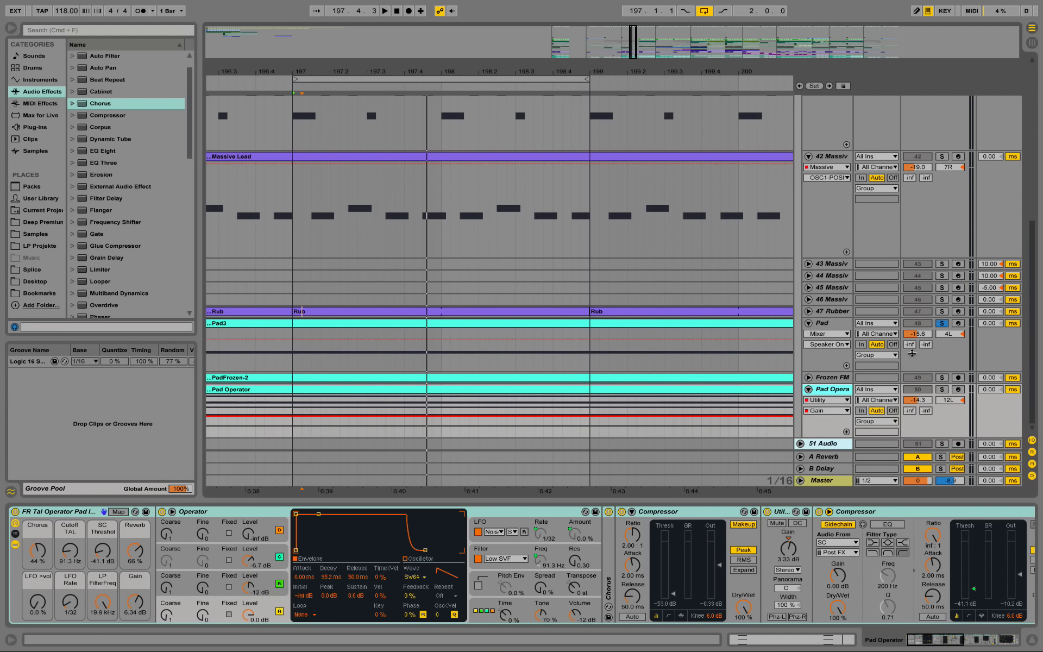
left_click(944, 392)
key("space")
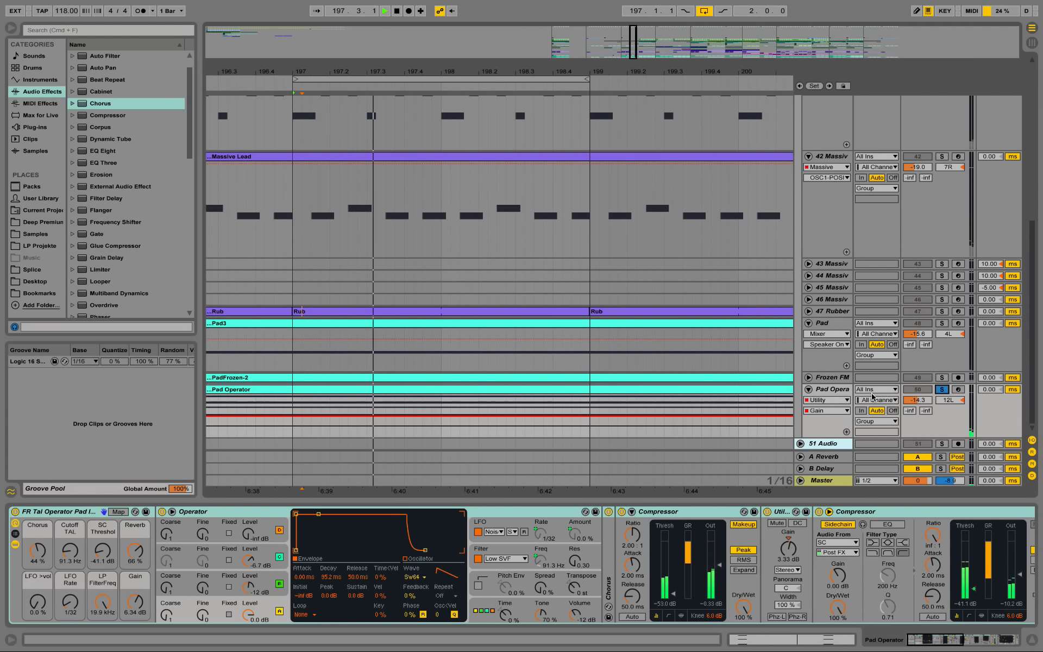
key("space")
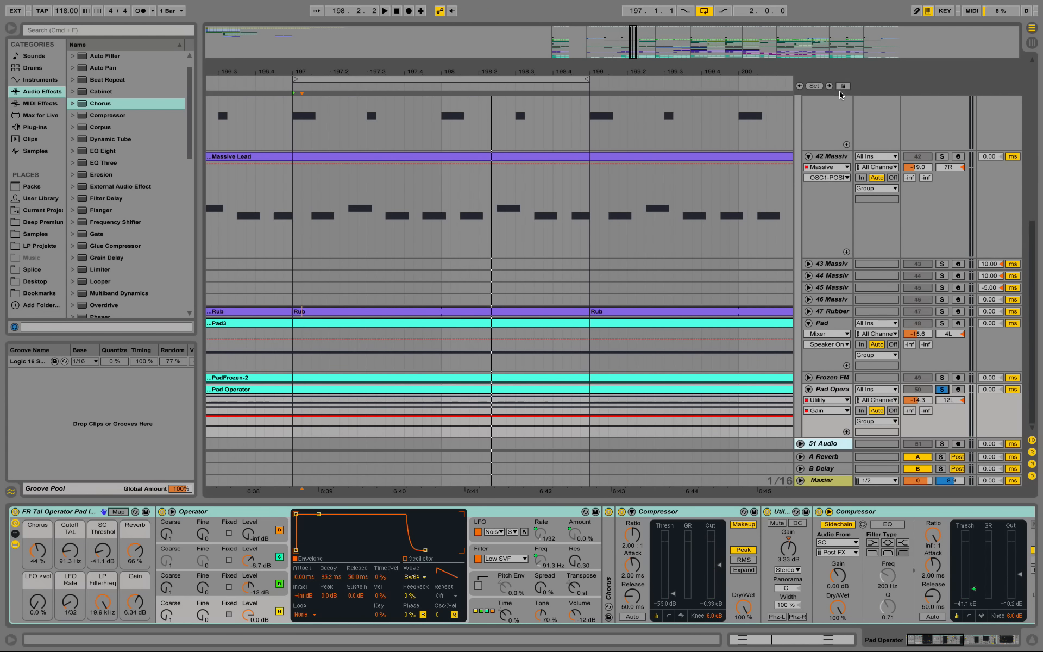
key("space")
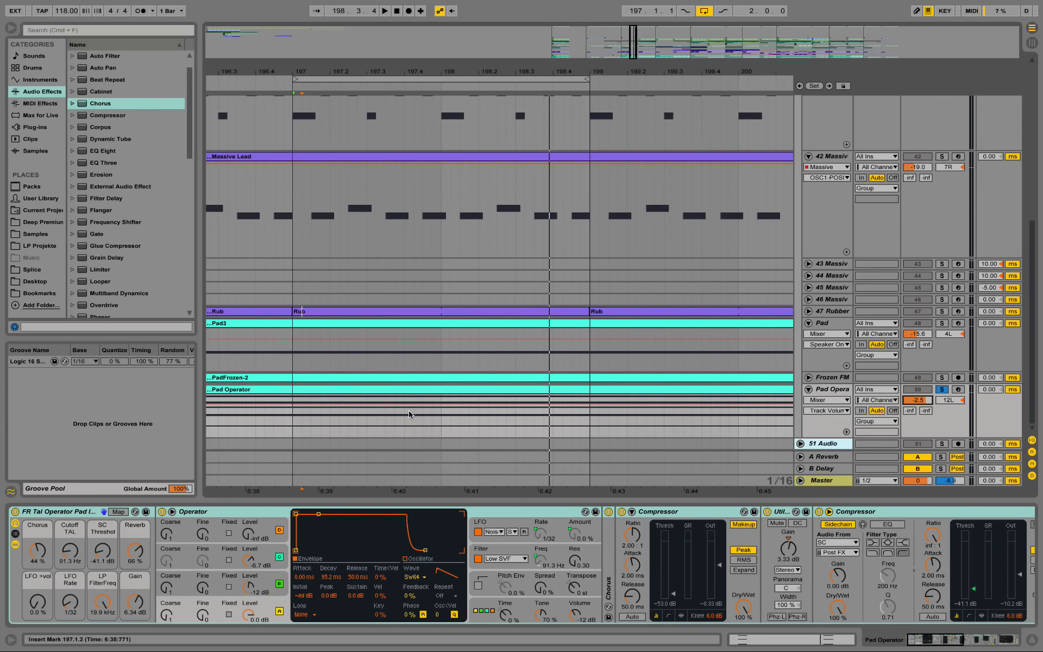
Insert a new MIDI track below Pad Operator and load a default Operator instrument onto it.
right_click(226, 515)
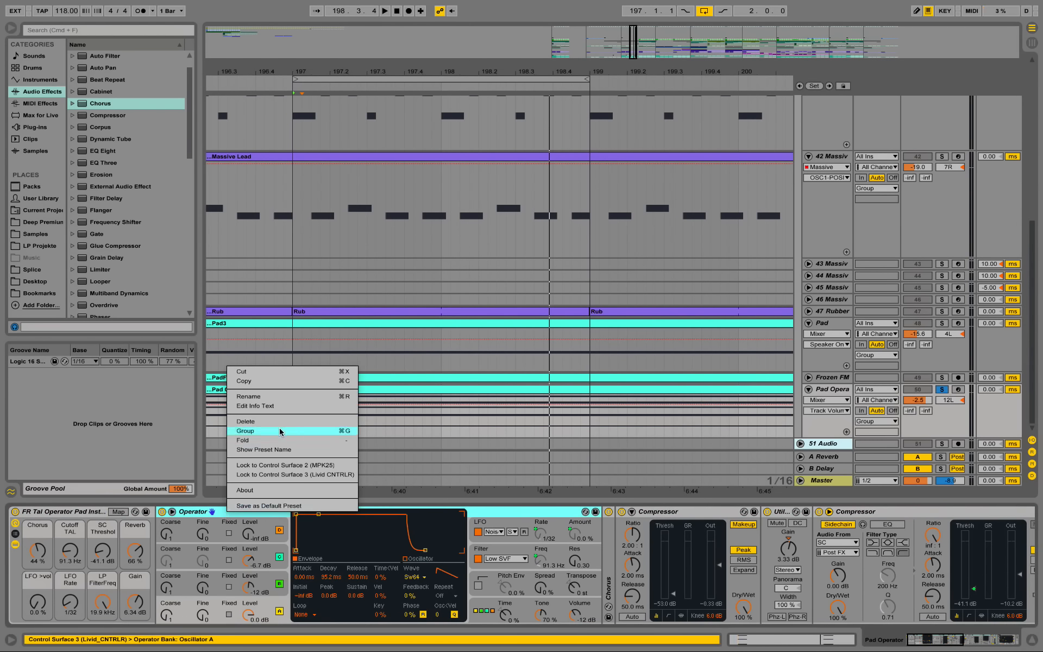
left_click(40, 79)
right_click(833, 389)
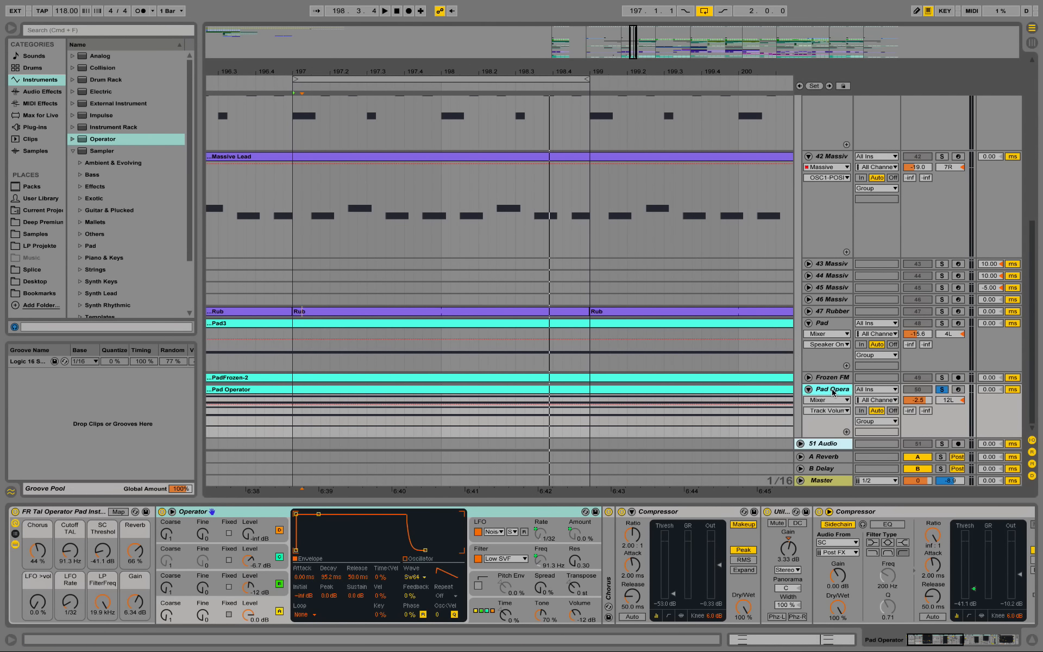
left_click(895, 216)
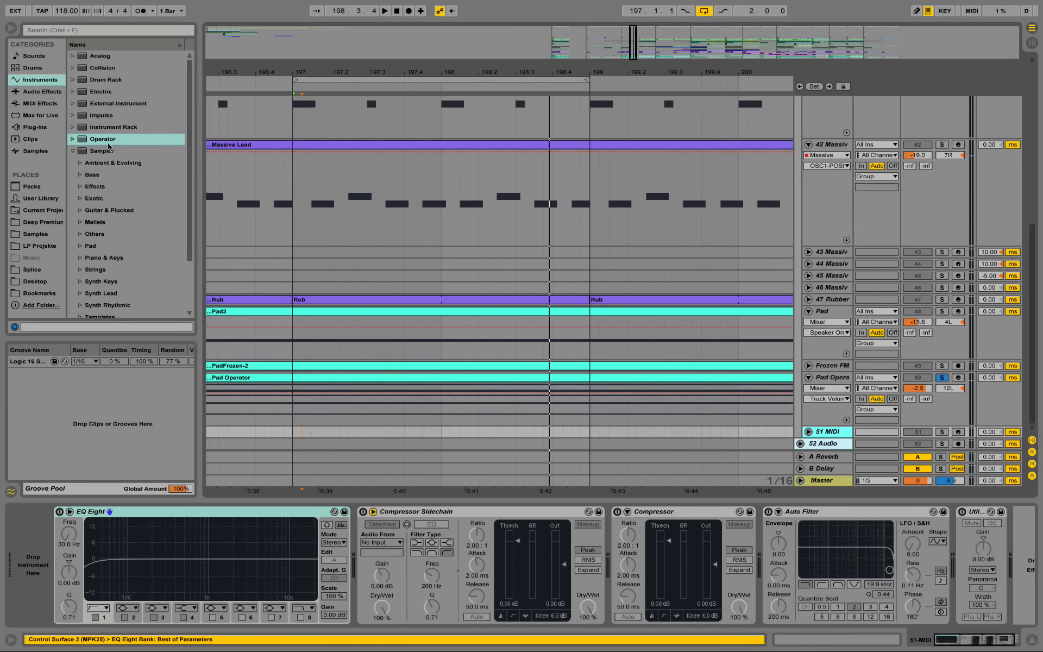
left_click_drag(109, 144, 85, 500)
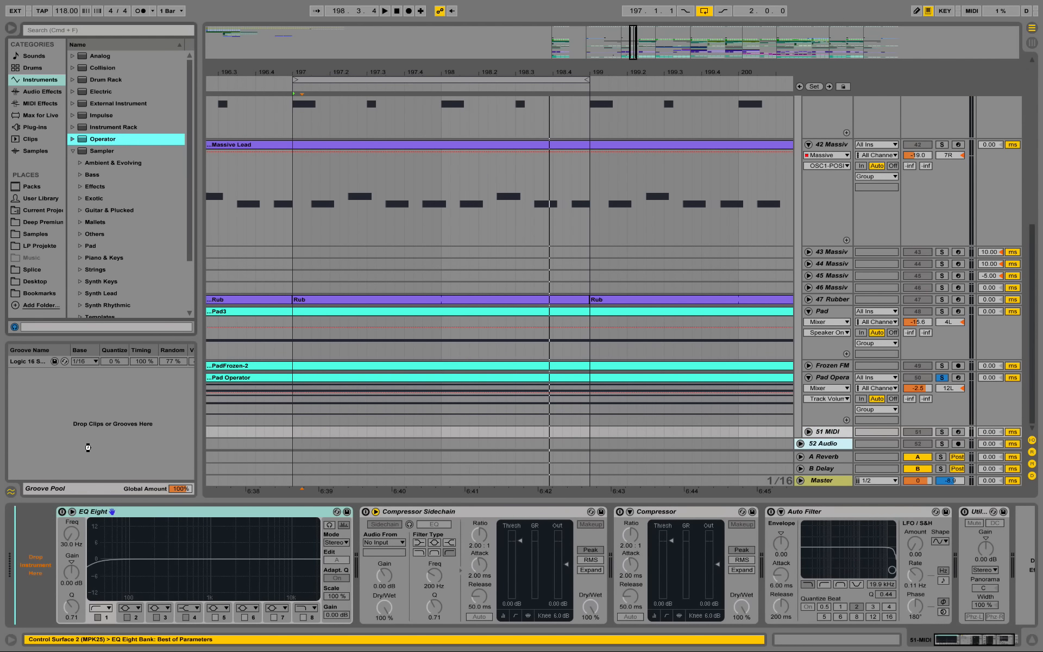
left_click_drag(88, 447, 92, 447)
Copy the Pad Operator clip section from bar 197 to 199 onto the new Operator track and unfold that track.
mouse_move(591, 410)
left_mouse_down()
mouse_move(298, 389)
mouse_move(590, 407)
left_mouse_up()
left_click_drag(450, 388, 451, 431)
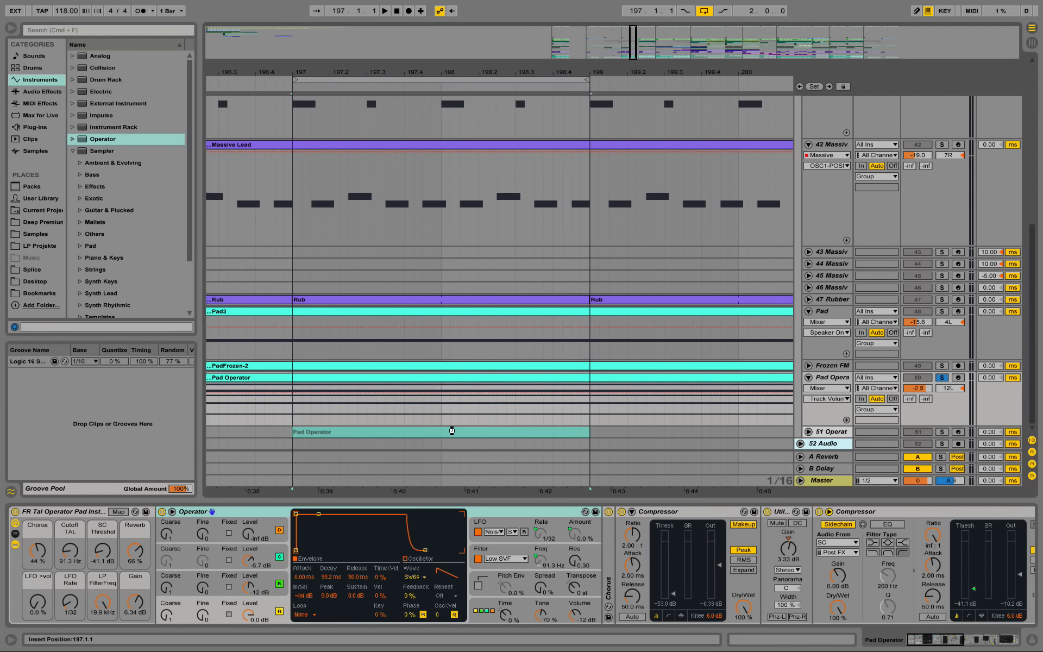
left_click(809, 431)
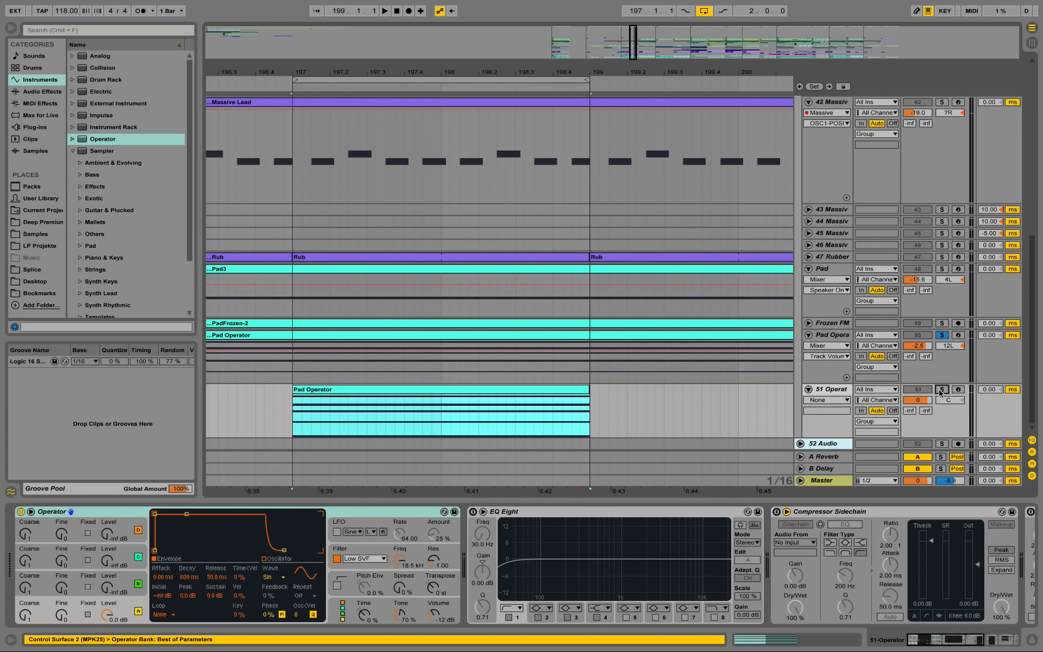
Solo the new Operator track, examine the copied clip's chord notes and set the track volume to -19.4 dB.
double_click(466, 396)
scroll(307, 433, "up", 2)
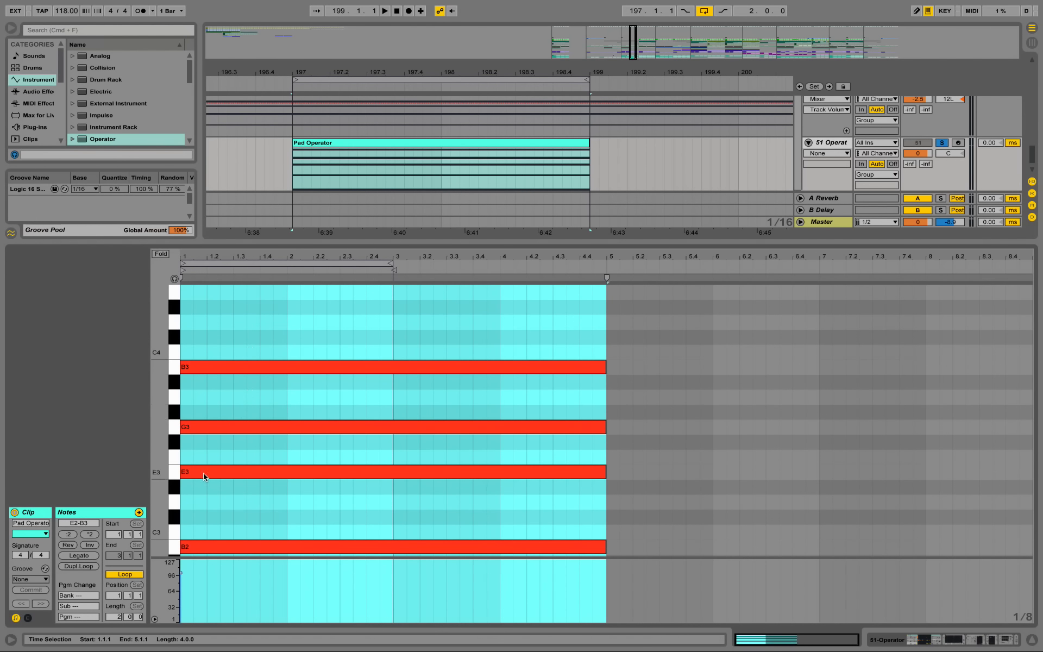
scroll(204, 474, "down", 1)
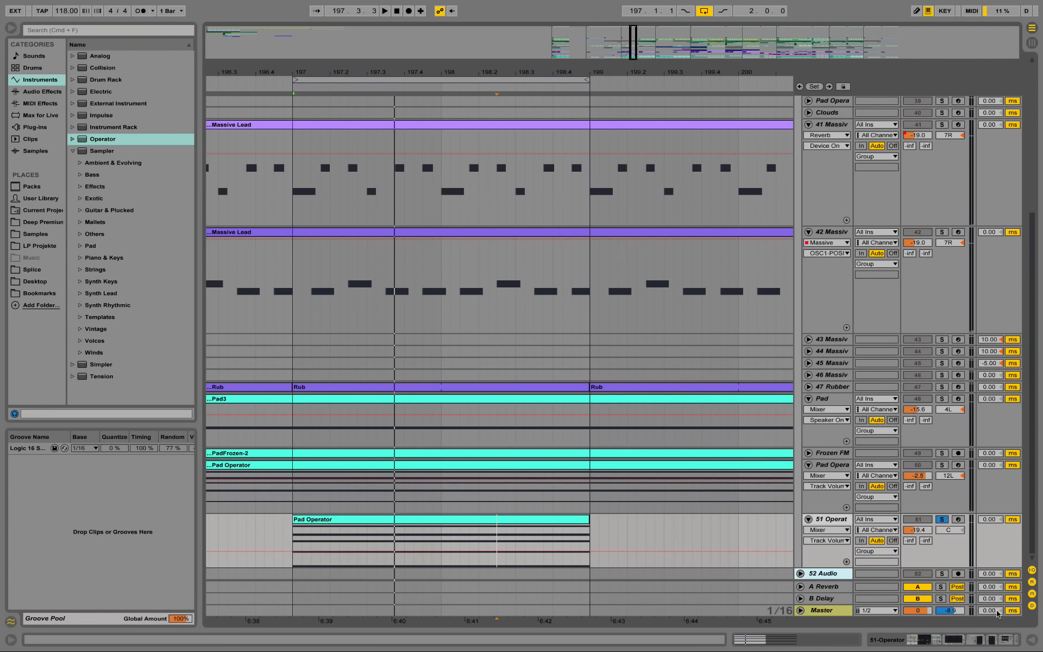
Group the new track's Operator into an Instrument Rack and show the rack's macro controls and devices.
left_click(1032, 639)
double_click(832, 519)
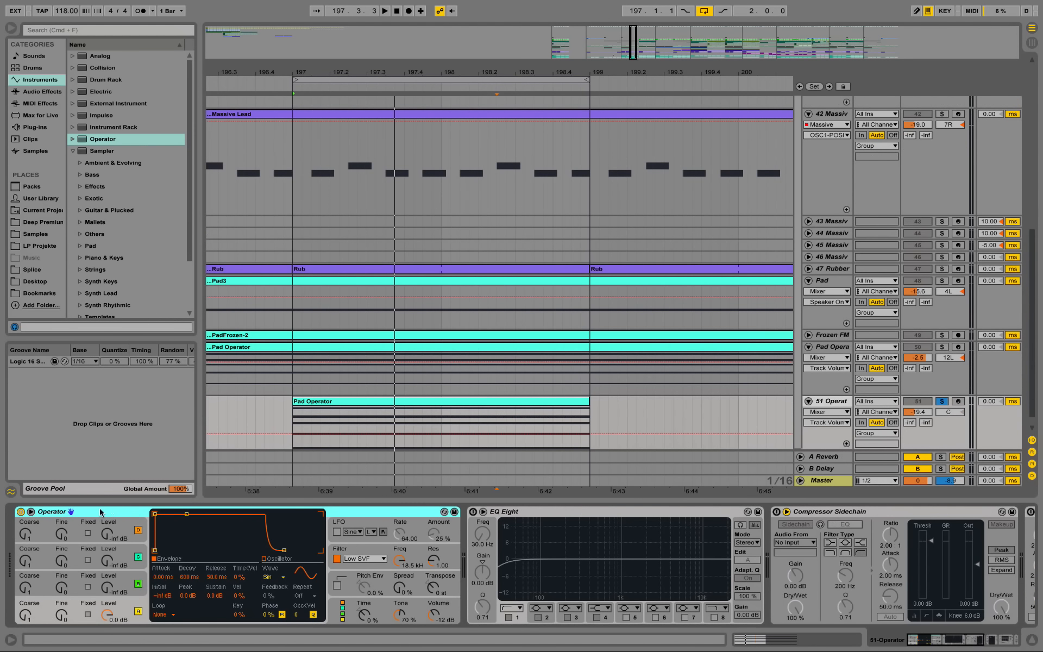
right_click(100, 509)
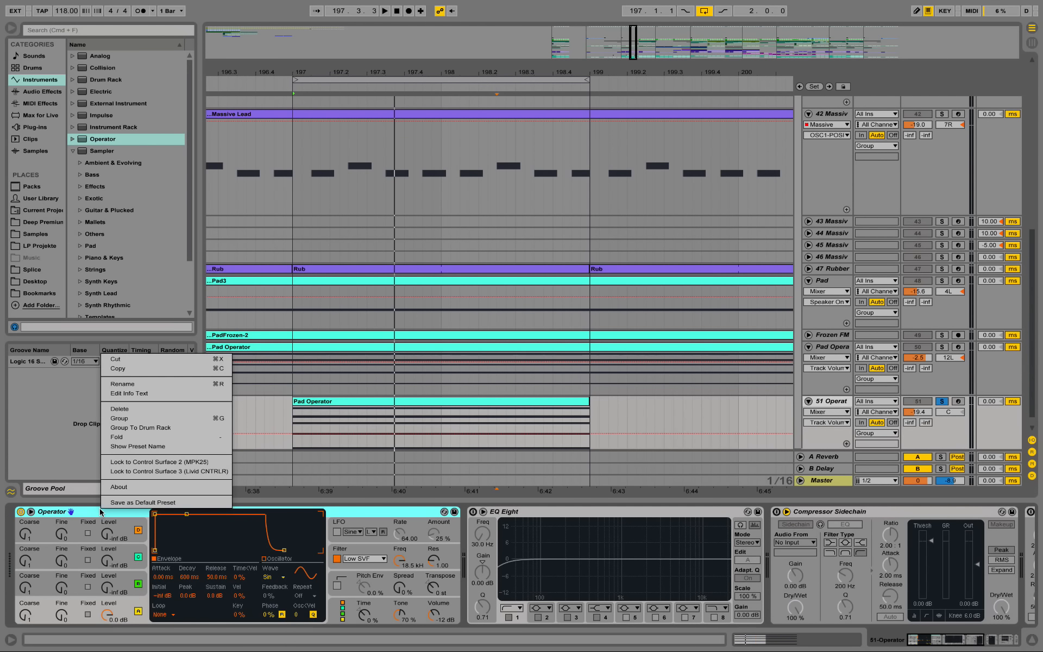
left_click(117, 421)
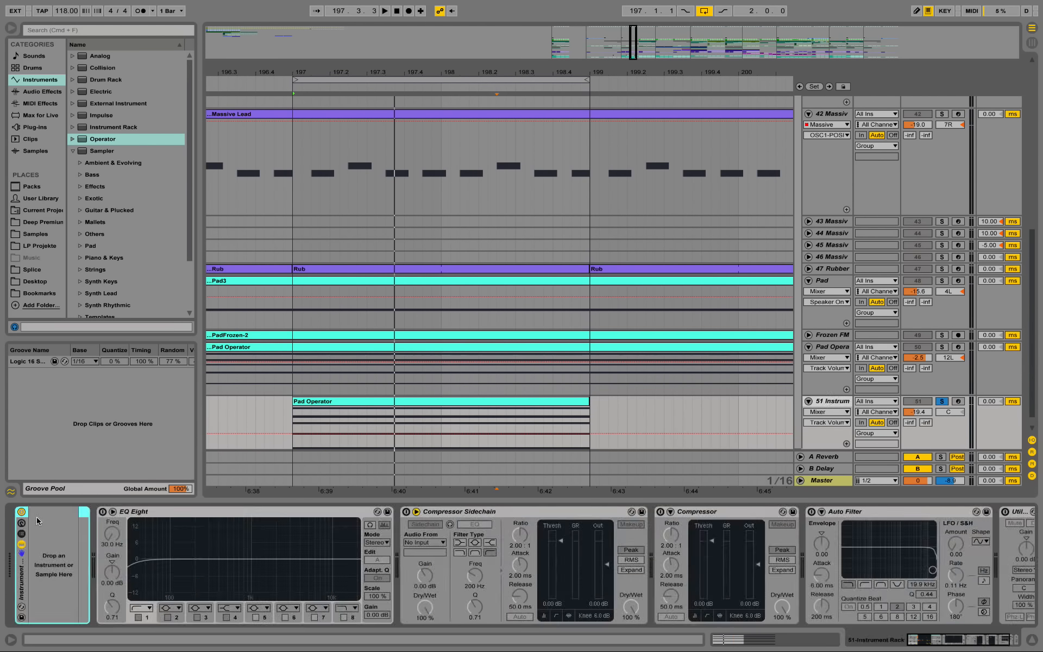
left_click(22, 534)
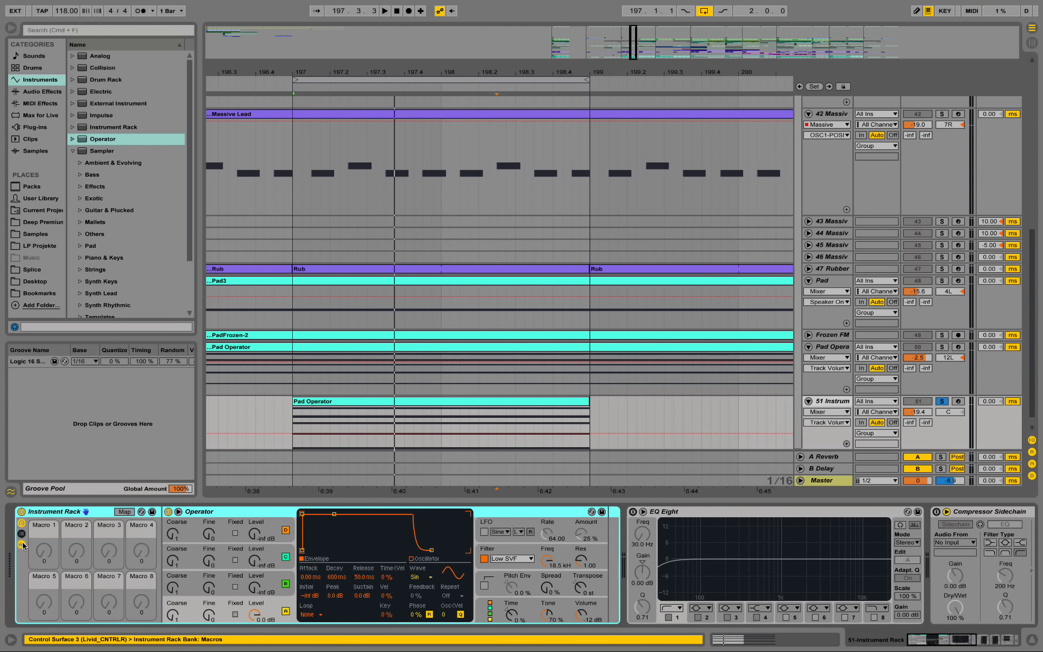
left_click(22, 534)
left_click(21, 536)
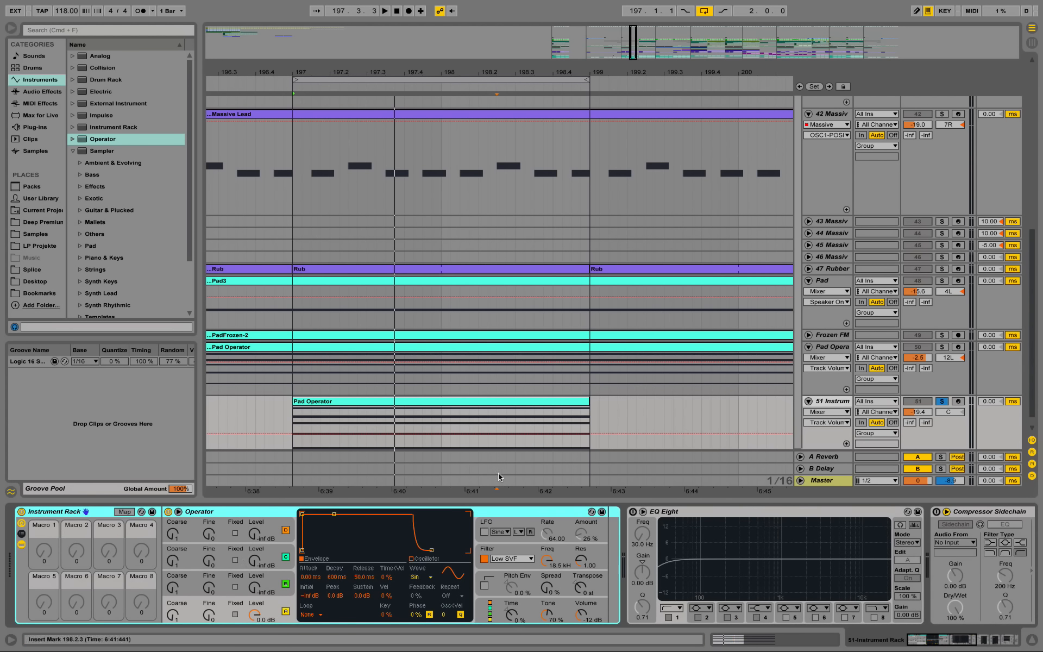
Play the default Operator sound briefly and look through the waveform options of oscillator A.
key("space")
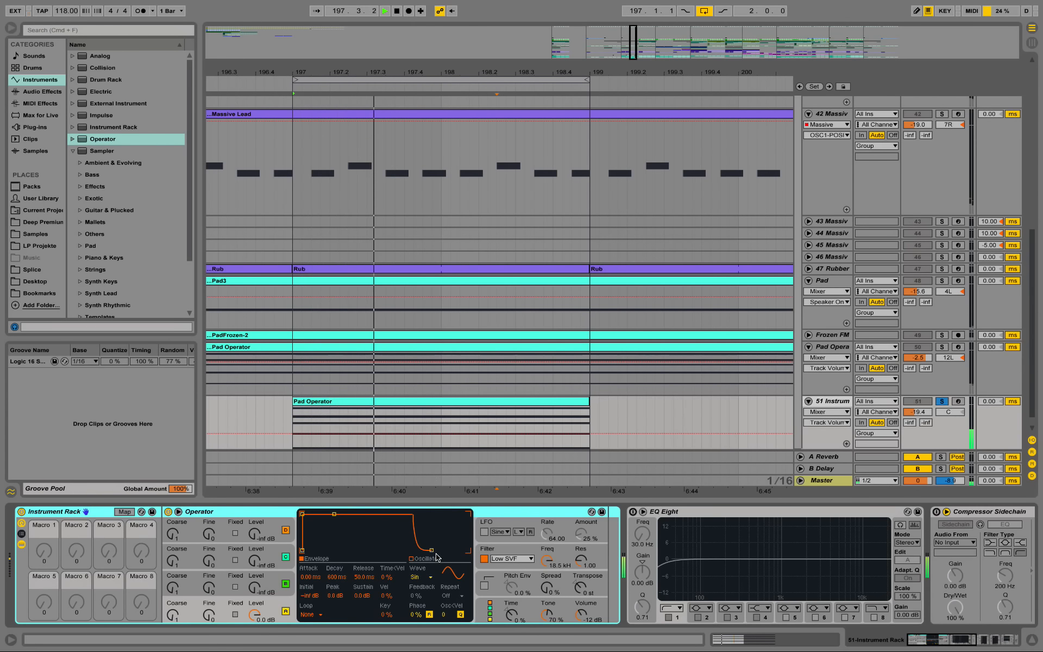
key("space")
left_click(254, 614)
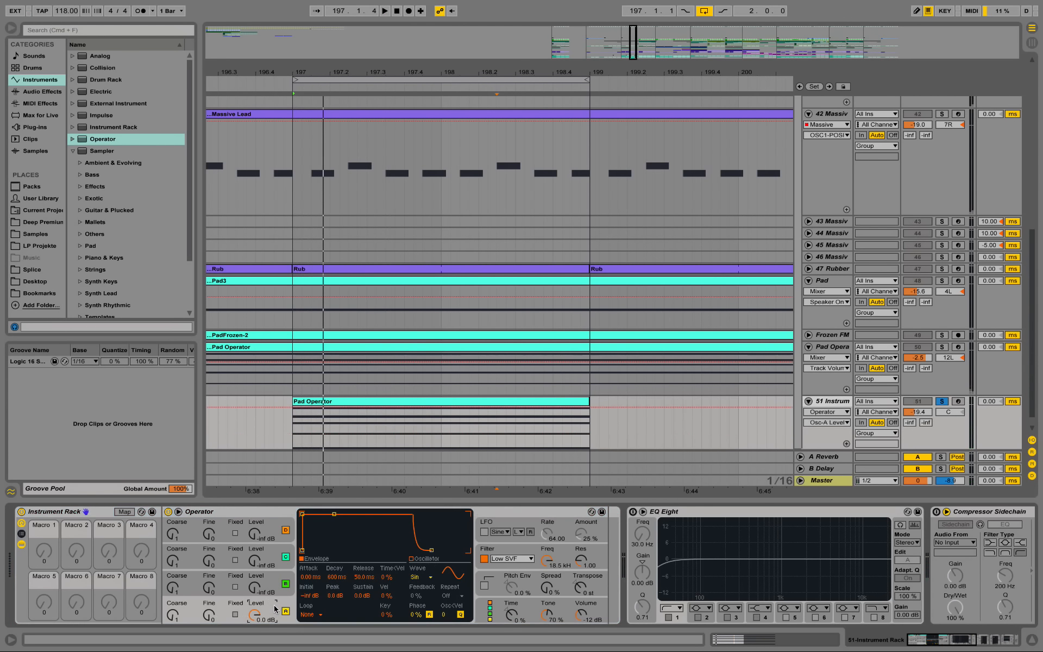
left_click(423, 579)
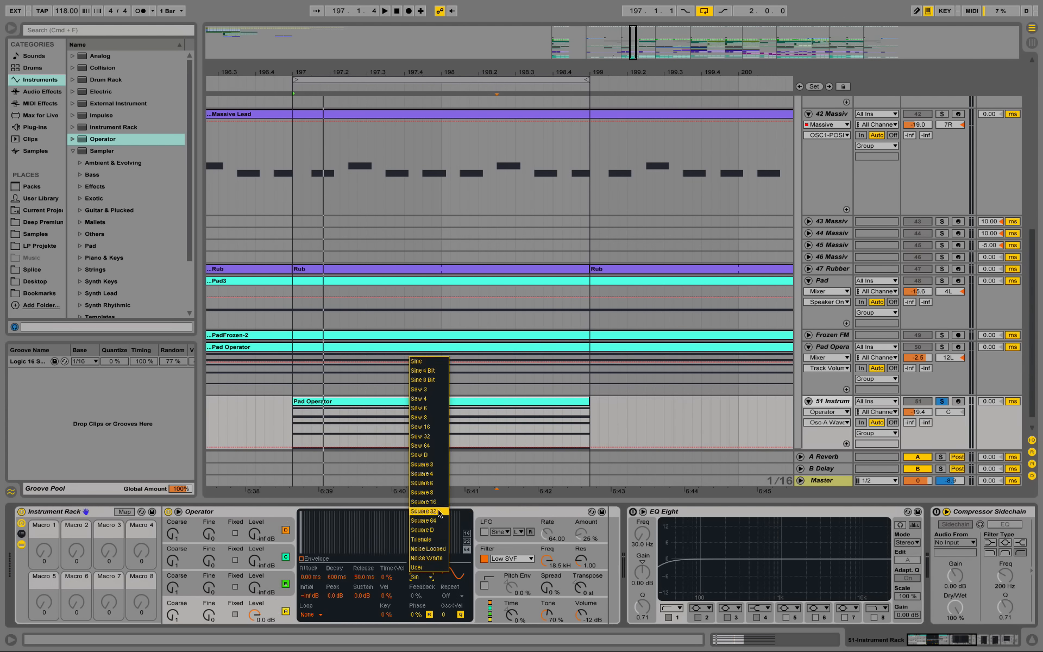
left_click(273, 507)
left_click(274, 511)
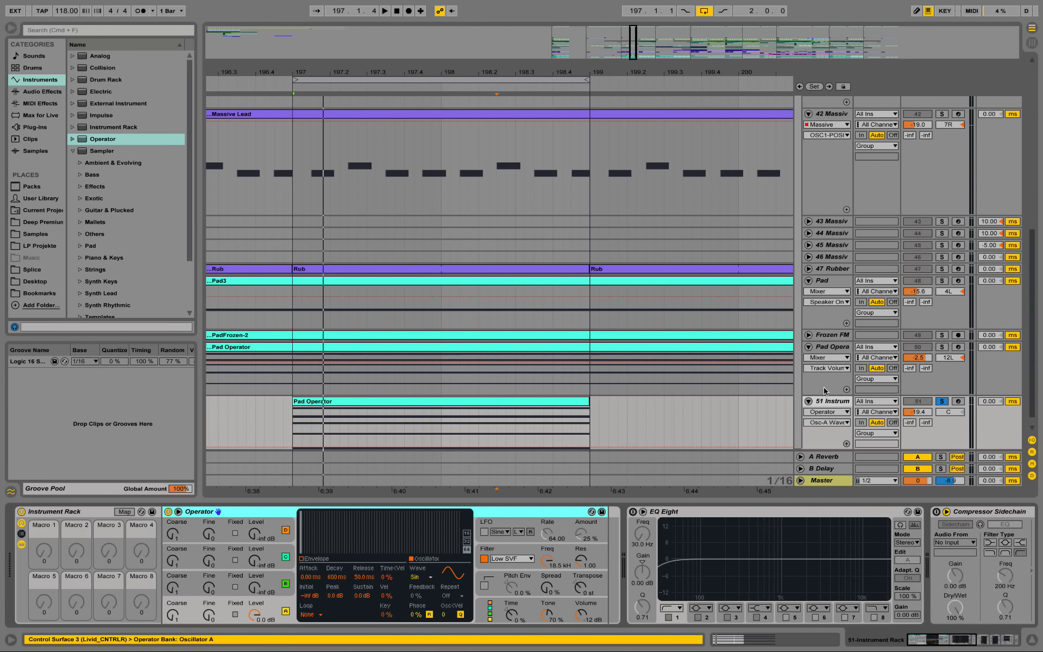
Move the Compressor Sidechain into the Instrument Rack directly after Operator.
left_click_drag(985, 512, 662, 522)
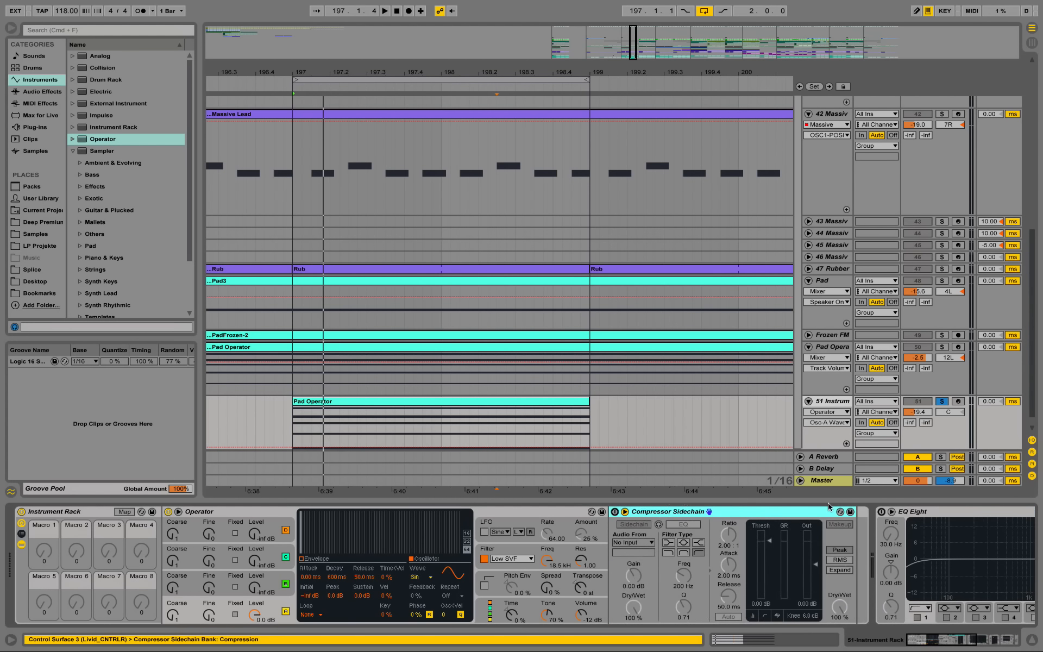
Return to the Pad Operator track and examine oscillators A and B of its Operator, toggling oscillator A off and on.
left_click(840, 348)
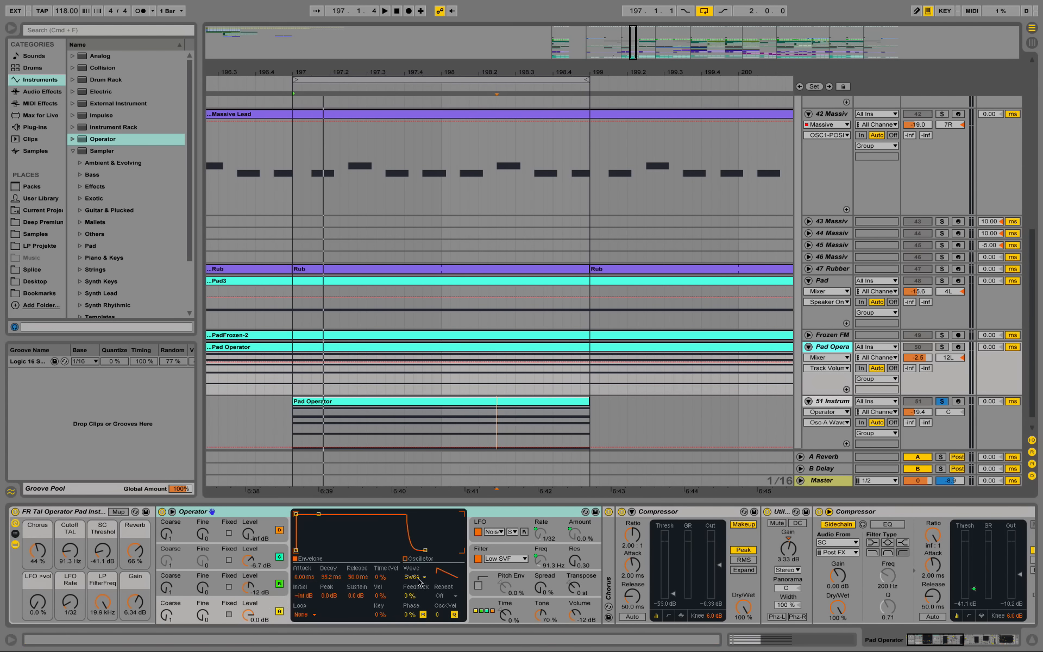
left_click(280, 612)
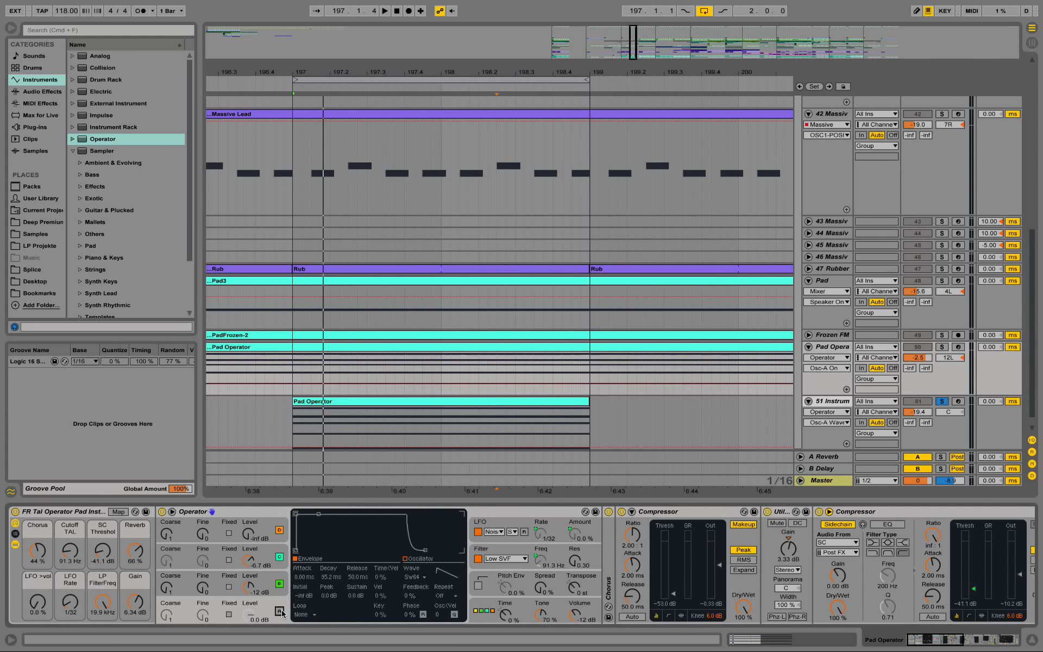
left_click(280, 612)
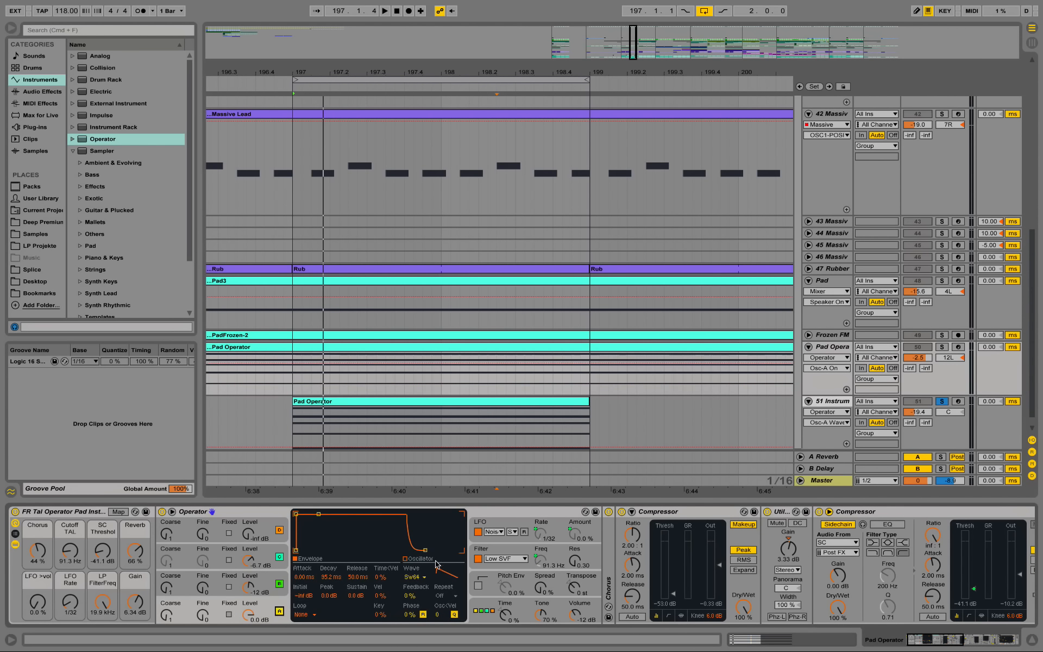
left_click(263, 584)
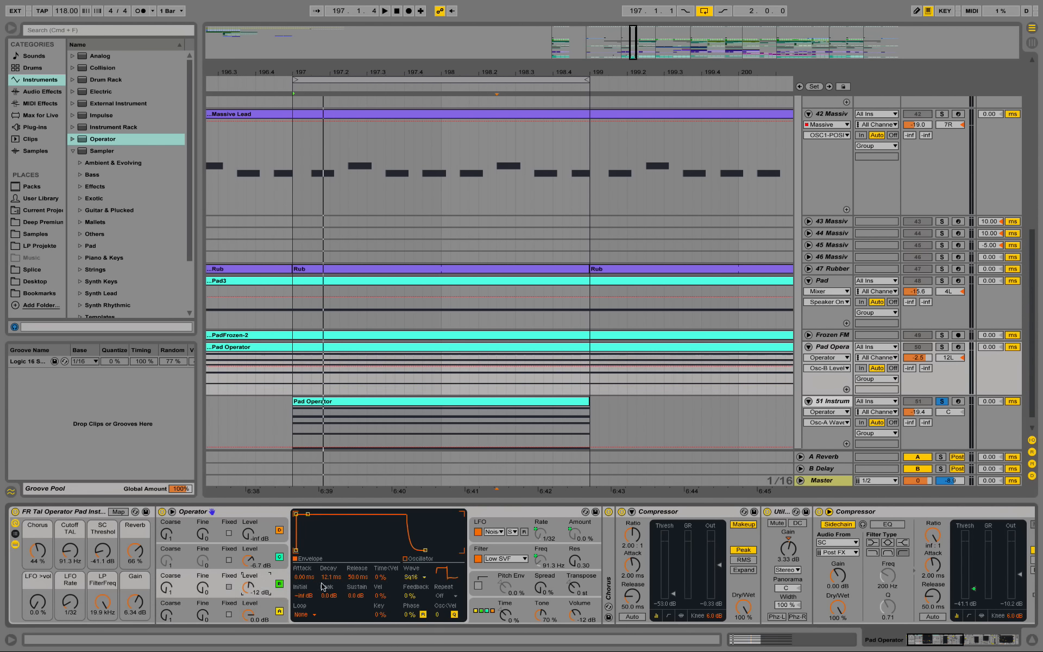
Check oscillators C and A on the Pad Operator track and set oscillator A of the new track's Operator to Saw 64.
left_click(261, 557)
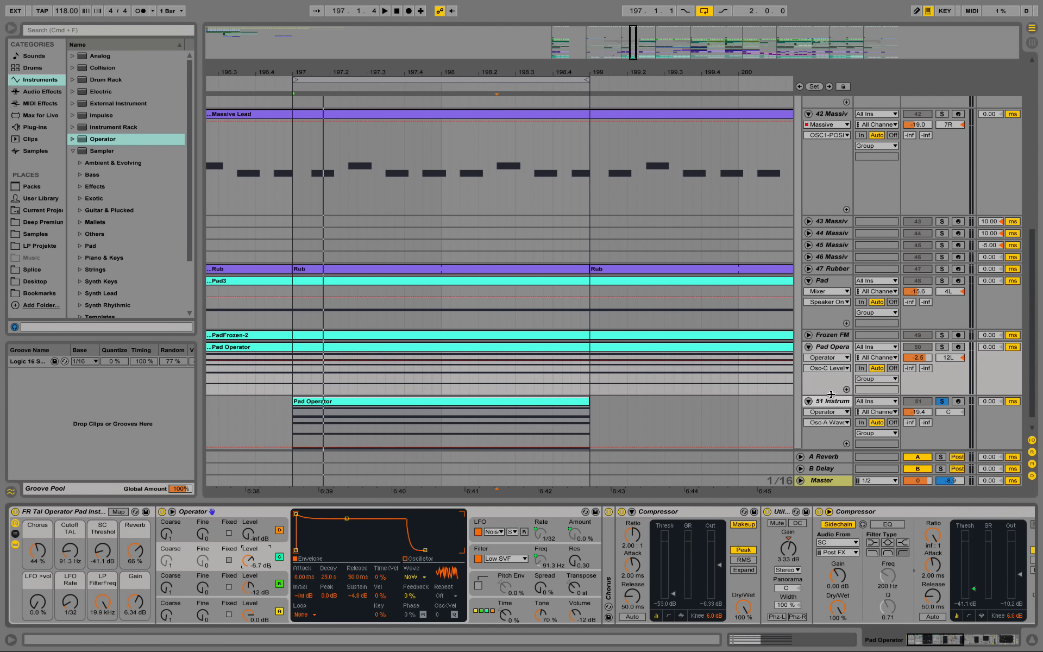
left_click(267, 610)
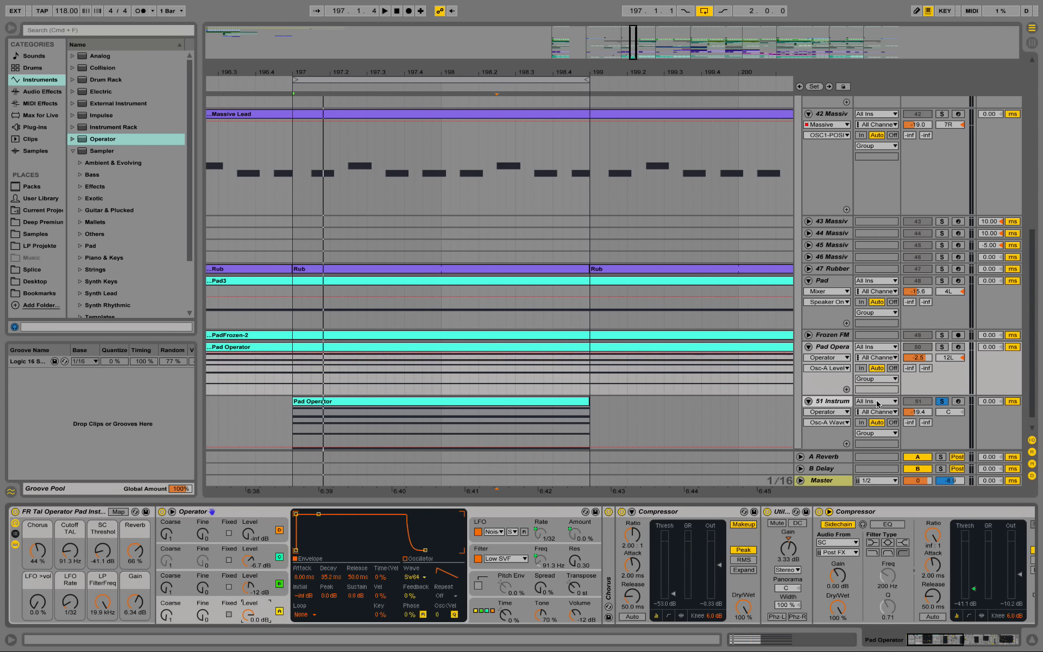
left_click(835, 402)
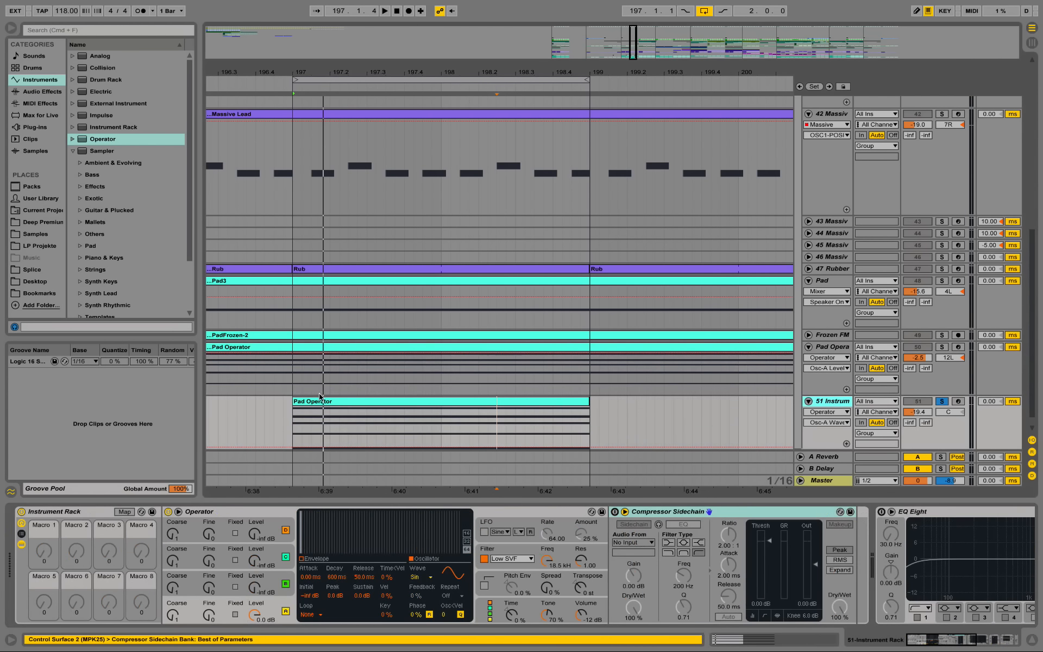
left_click(420, 580)
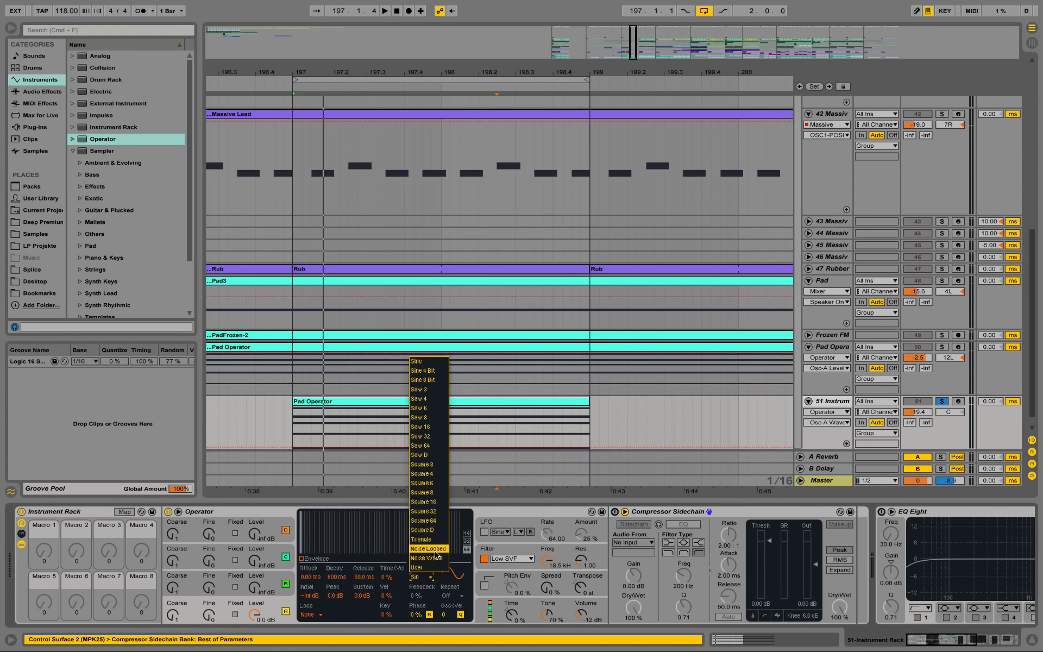
left_click(433, 447)
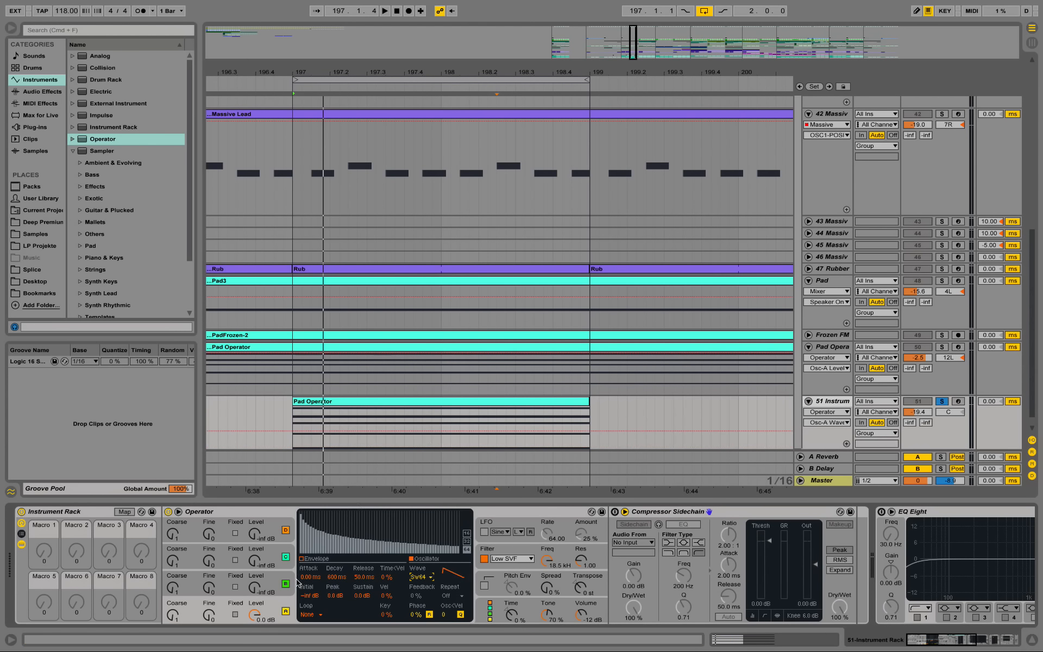
Set the new Operator's oscillator B waveform to Square 16 and oscillator C to Noise White.
left_click(277, 592)
left_click(422, 581)
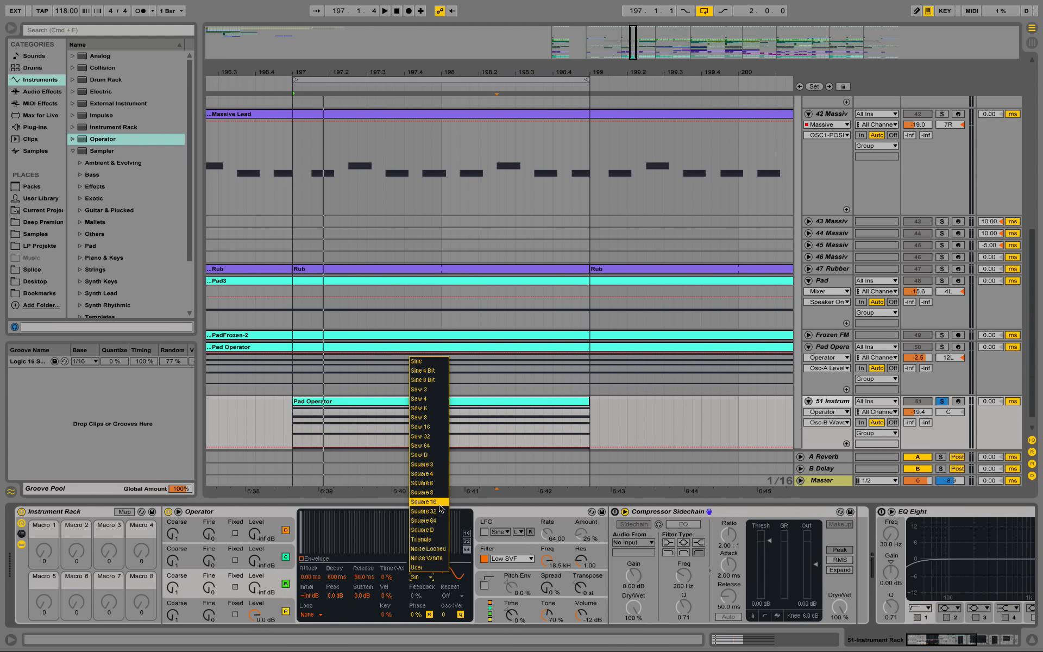
left_click(419, 502)
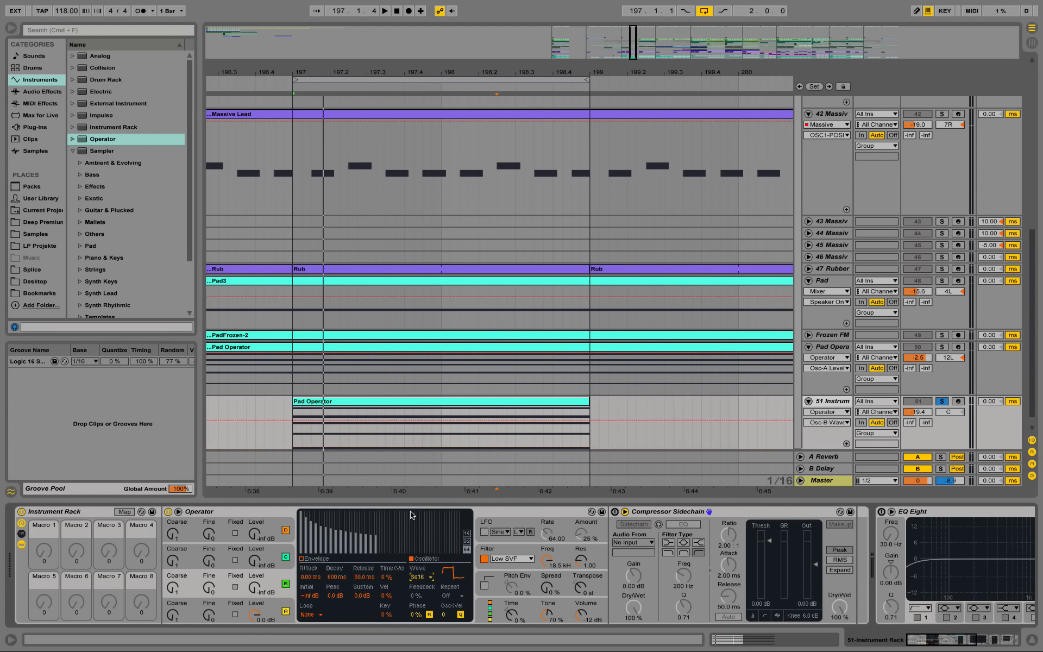
left_click(262, 563)
left_click(422, 578)
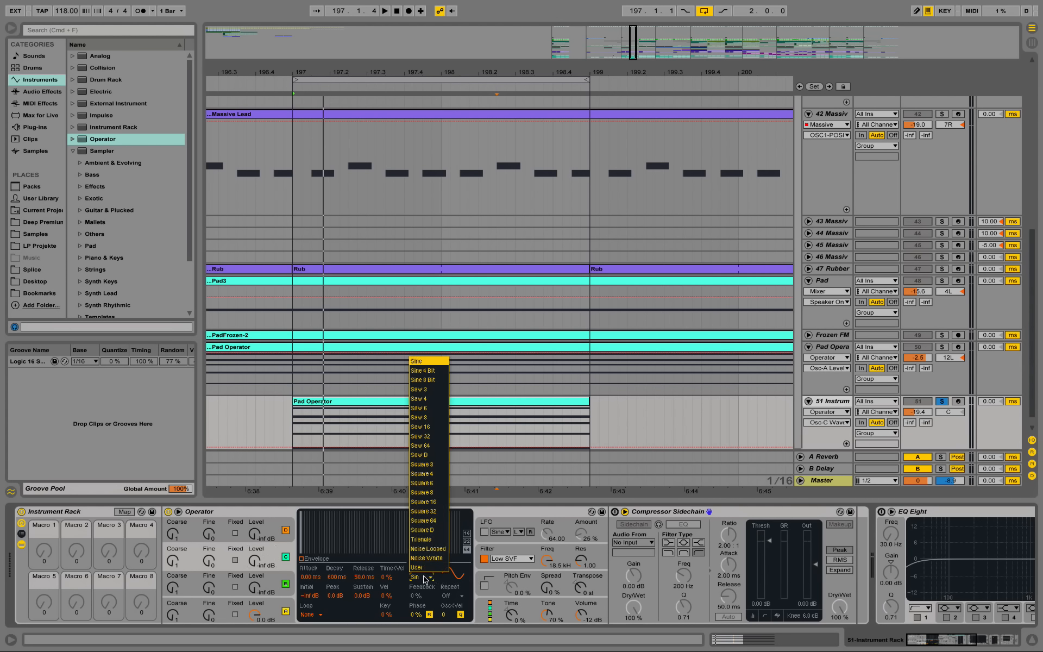
left_click(429, 564)
Raise oscillator C's level to -32 dB and oscillator B's to -11 dB while auditioning the pad.
left_click_drag(251, 563, 252, 537)
left_click_drag(255, 588, 255, 566)
key("space")
left_click_drag(255, 561, 254, 578)
key("space")
key("space")
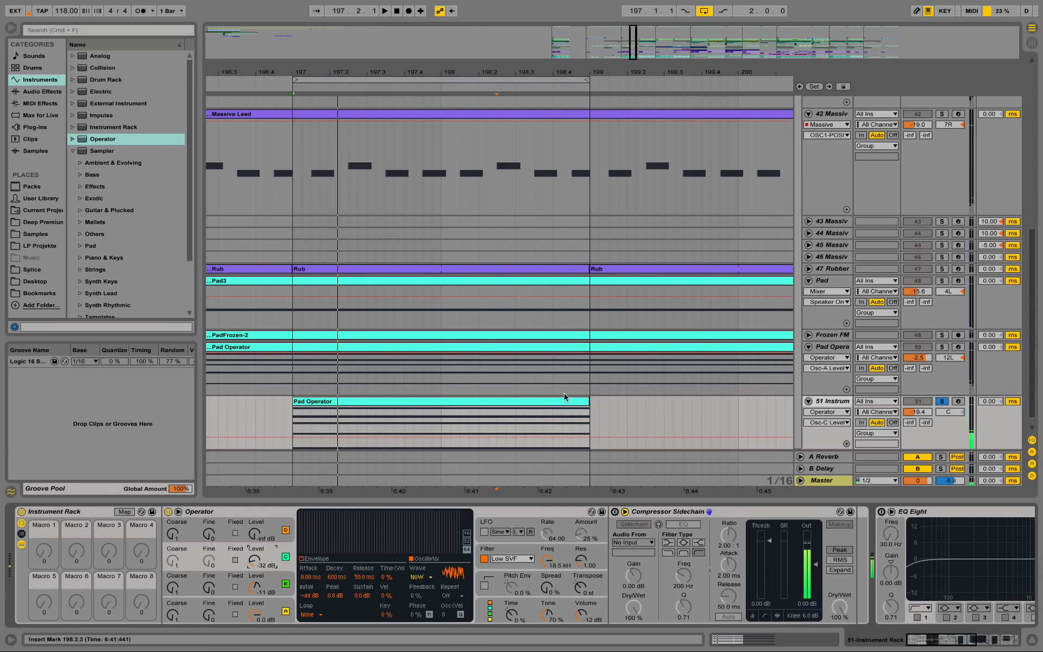
key("space")
key("space")
key("space")
Play the original Pad Operator track soloed for comparison and return to the new Instrument Rack track.
left_click(941, 348)
key("space")
key("space")
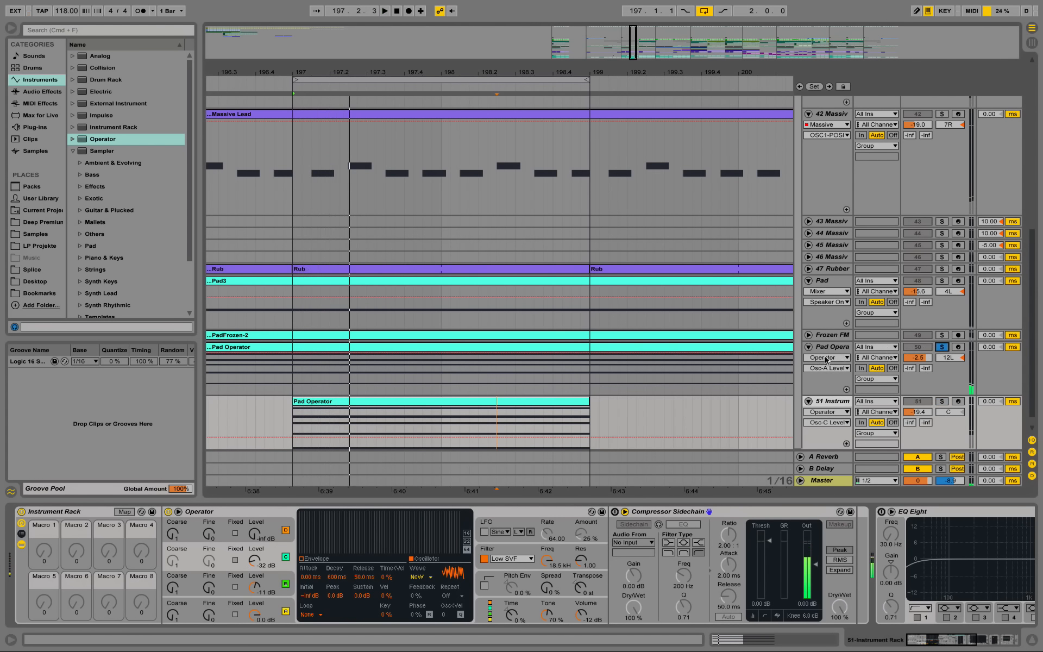
left_click(824, 349)
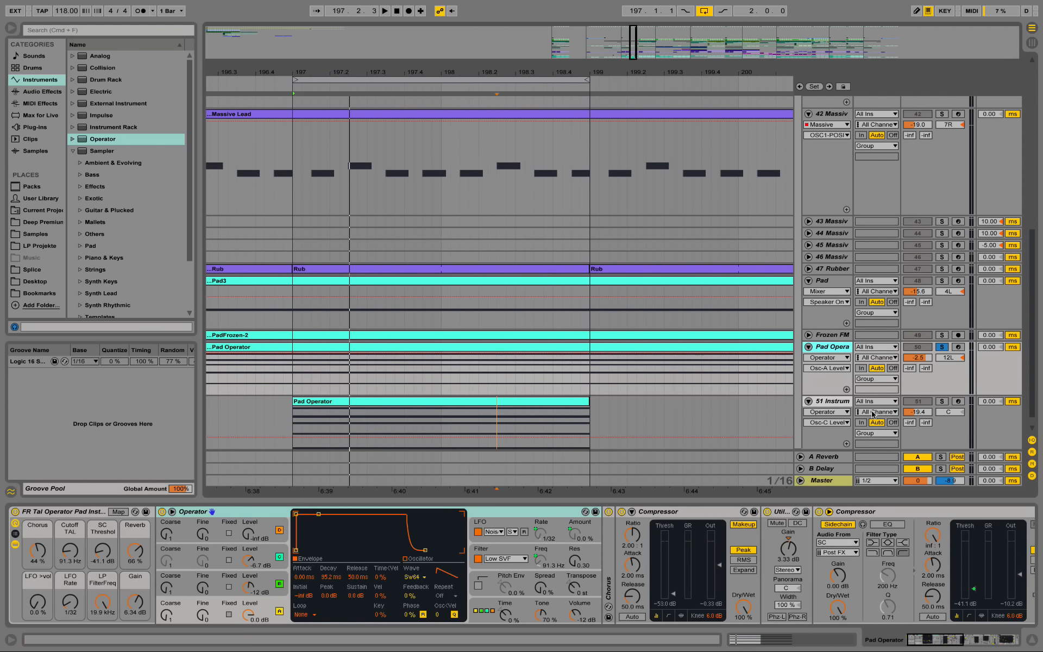
left_click(825, 401)
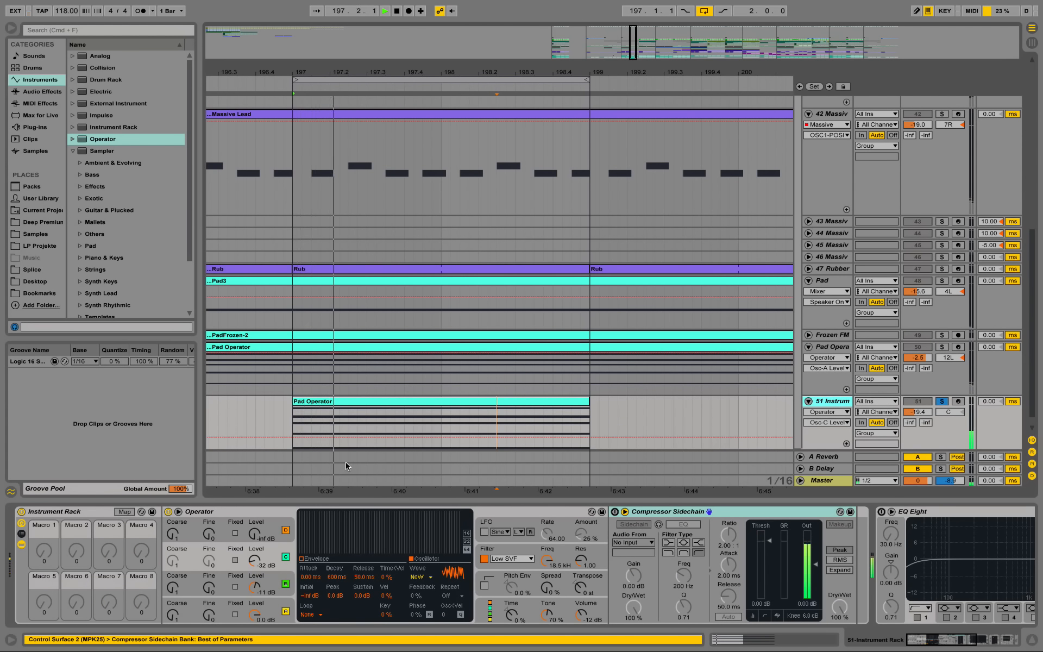
Map Operator's filter frequency to Macro 2 and set the macro to 264 Hz, auditioning the filtered pad.
right_click(551, 567)
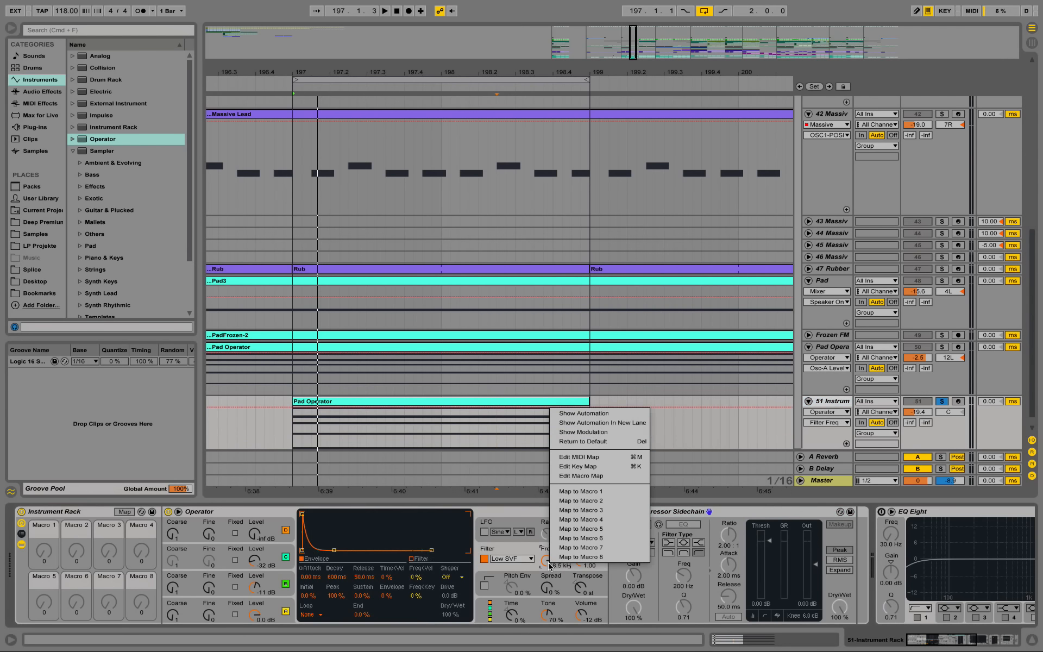
left_click(515, 550)
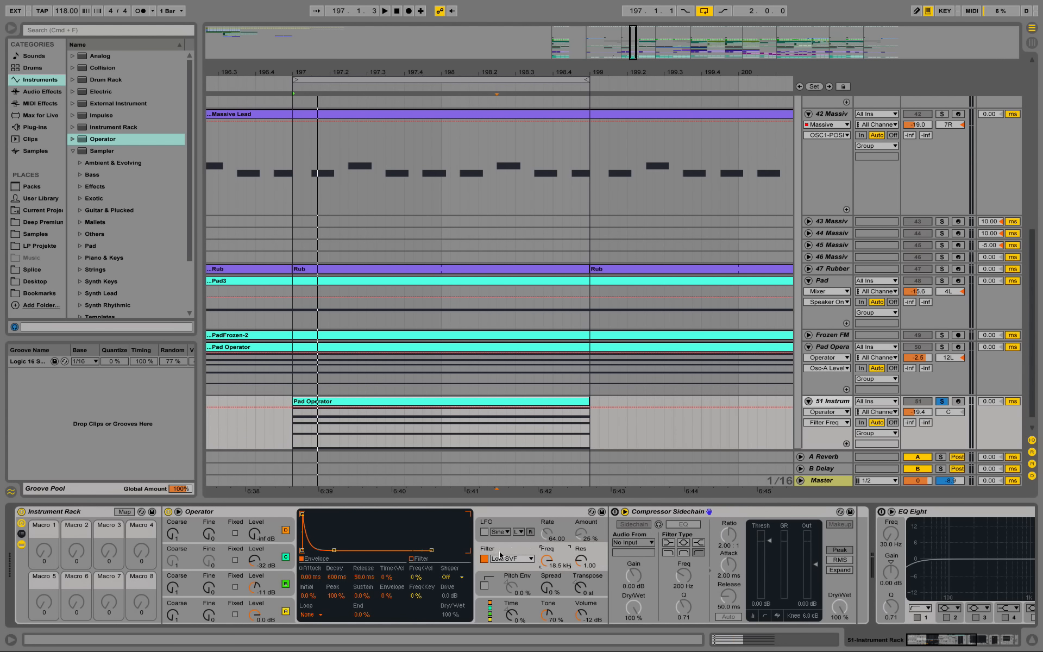
right_click(550, 563)
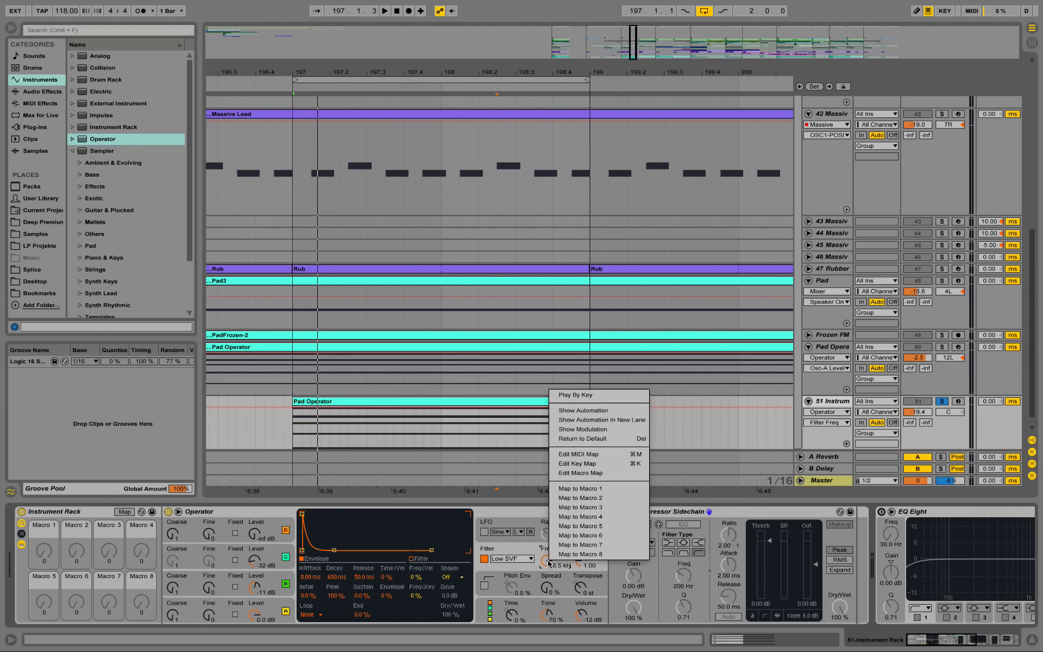
left_click(598, 493)
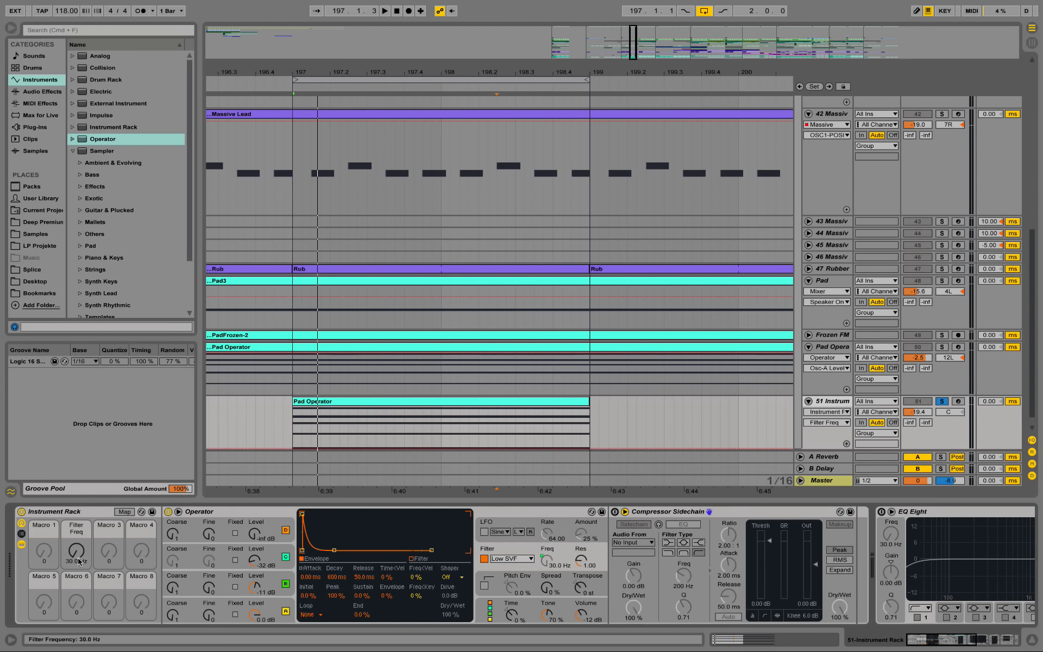
mouse_move(76, 551)
left_mouse_down()
mouse_move(76, 519)
mouse_move(77, 549)
mouse_move(76, 528)
left_mouse_up()
key("space")
key("space")
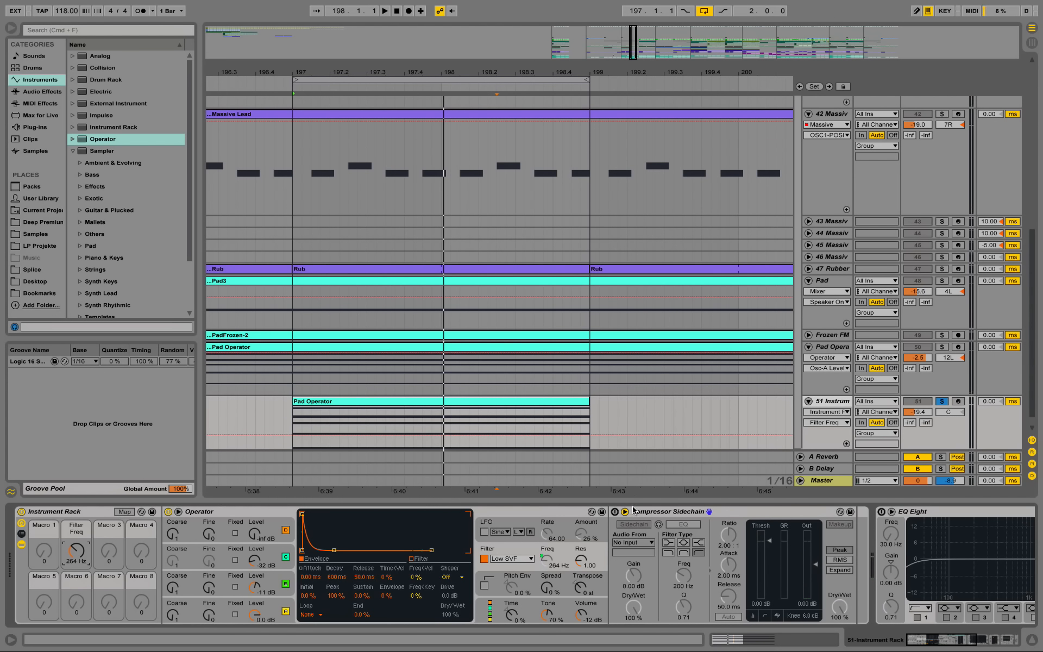
Enable the sidechain on the rack's Compressor and take its audio from the SC track.
left_click(633, 524)
left_click(643, 542)
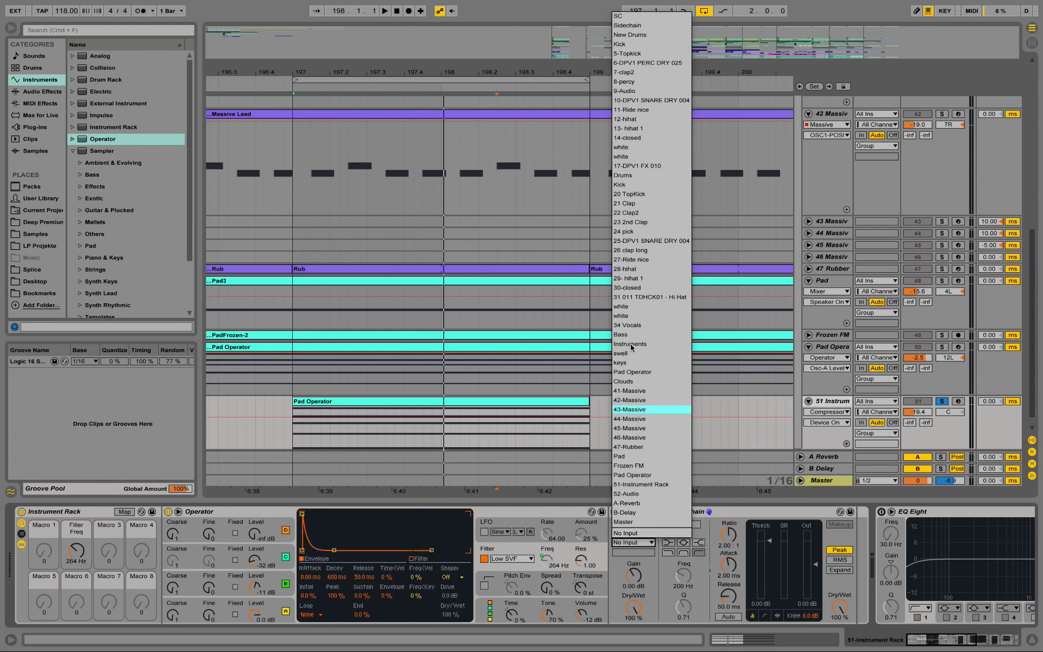
left_click(619, 19)
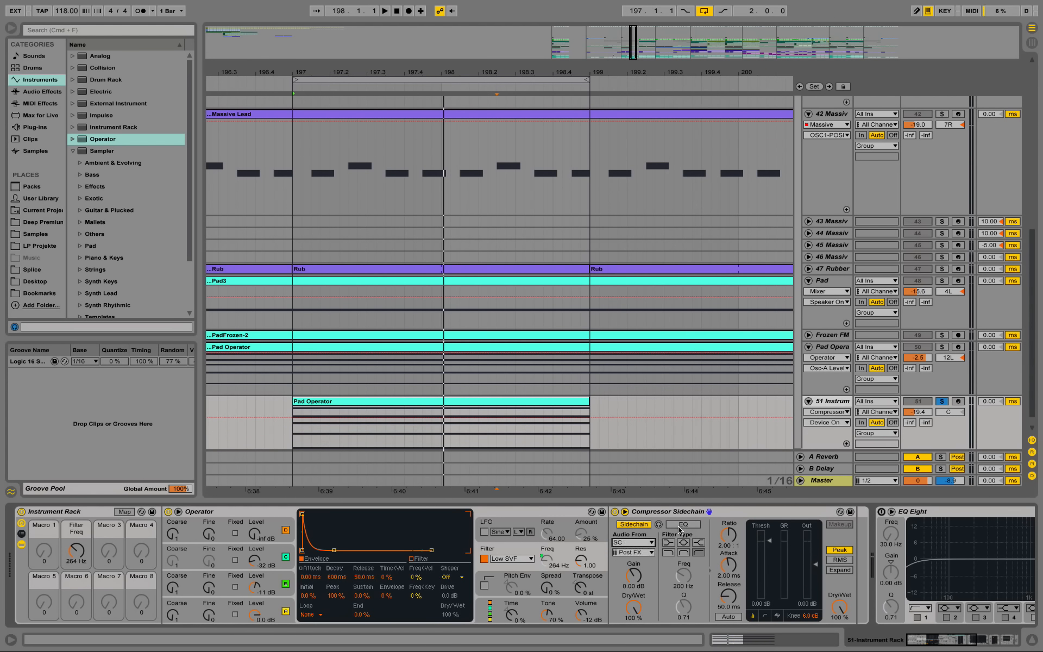
Map the compressor's threshold to Macro 4, set it to -23 dB with a 3.60:1 ratio, and play the loop.
right_click(772, 540)
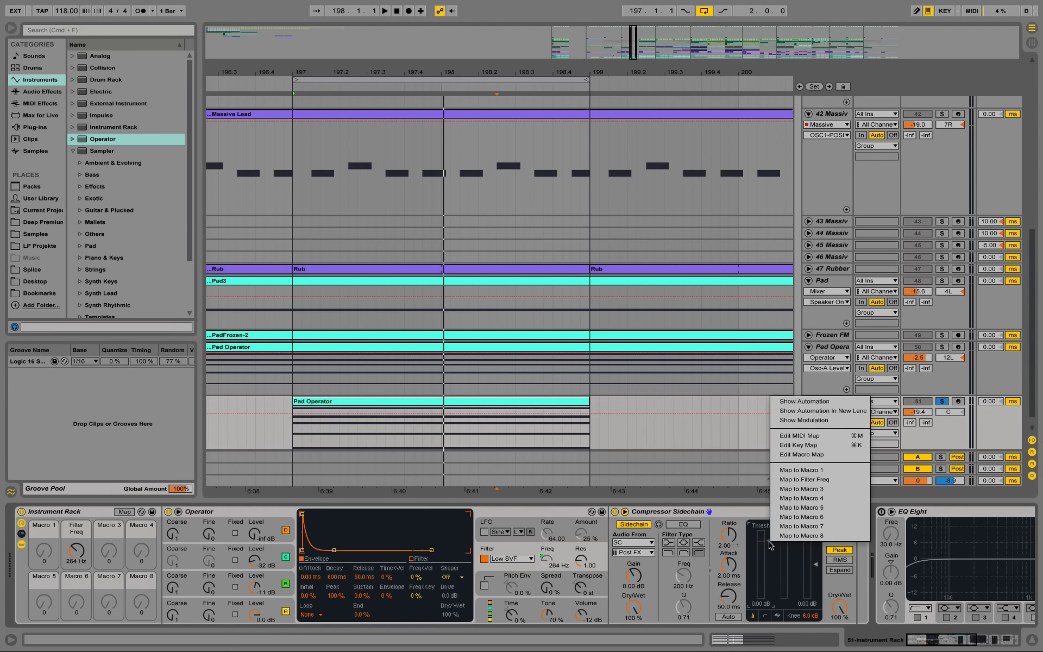
left_click(807, 499)
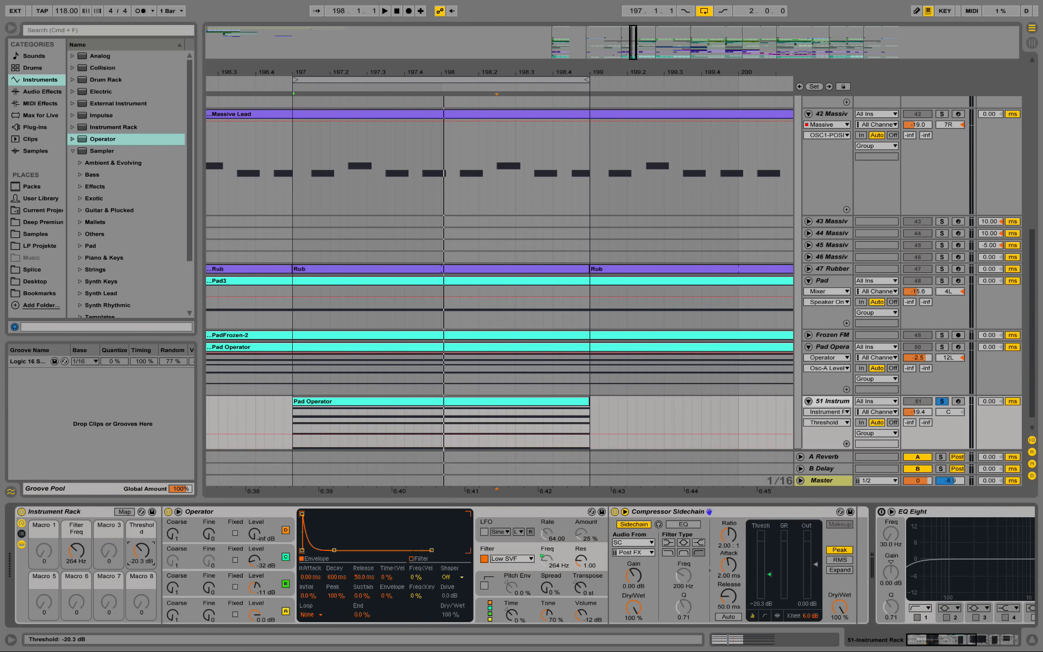
key("space")
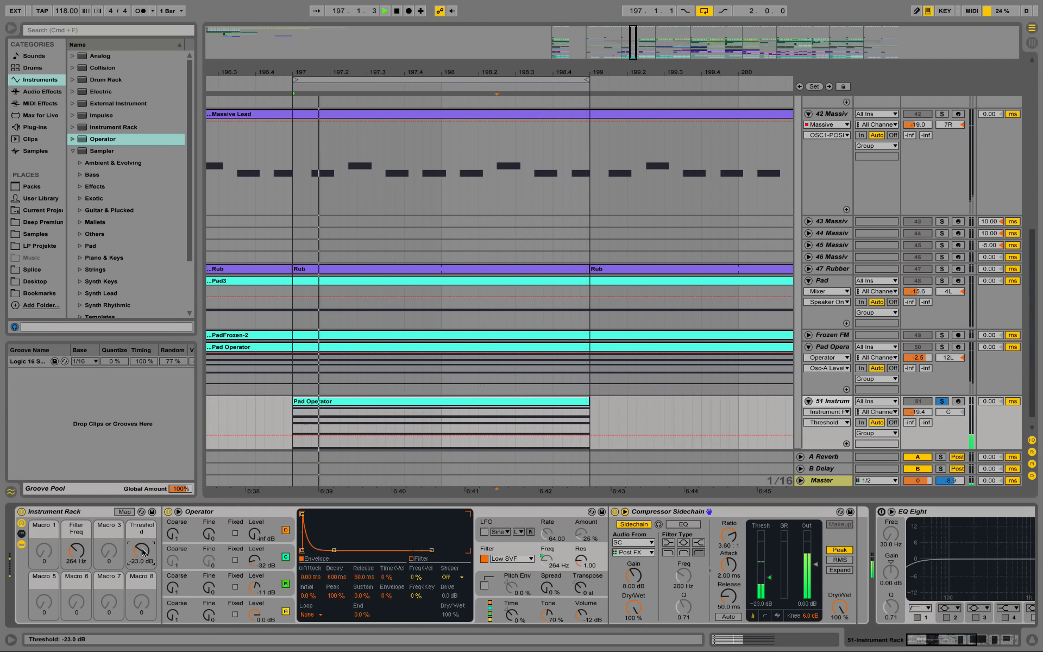
key("space")
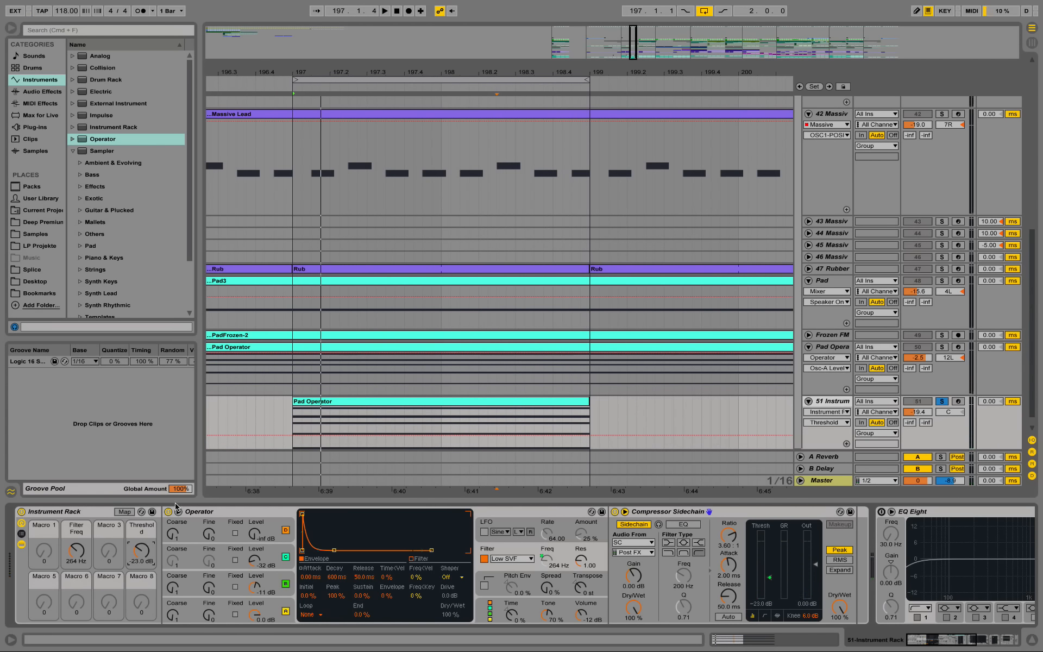
Search the audio effects for "reverb" and browse the Hall presets of Reverb.
left_click(52, 30)
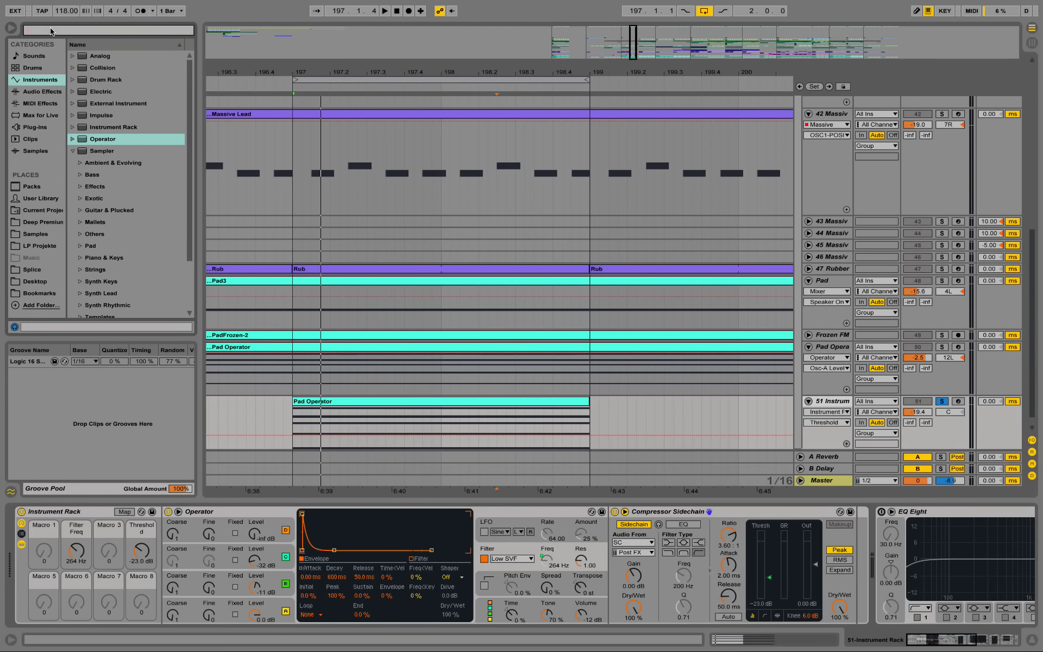
type("reverb")
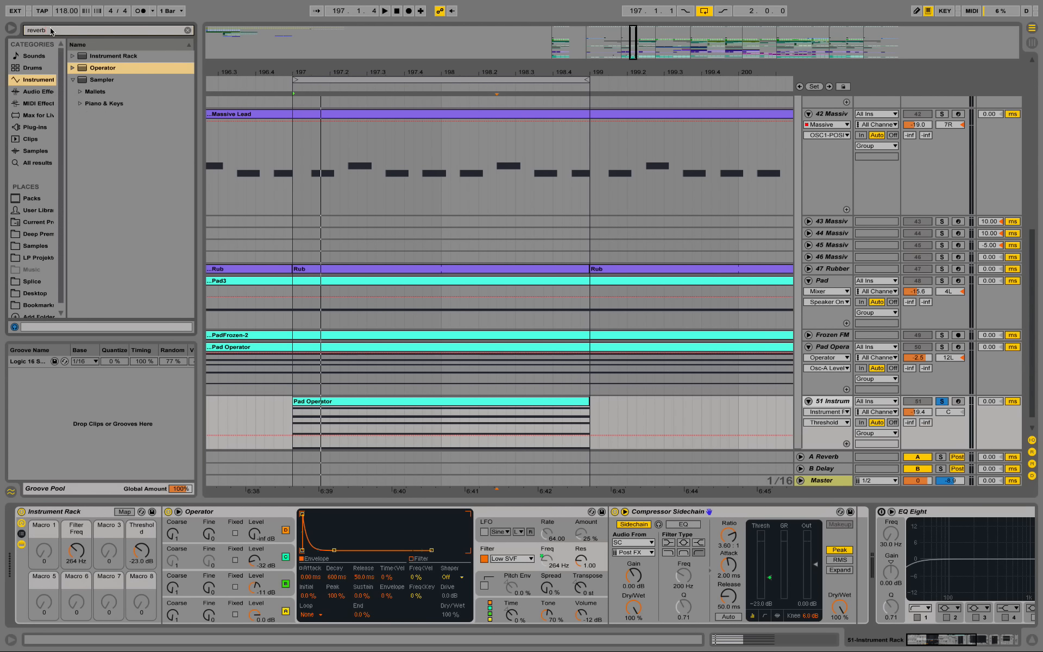
left_click(71, 56)
left_click(36, 92)
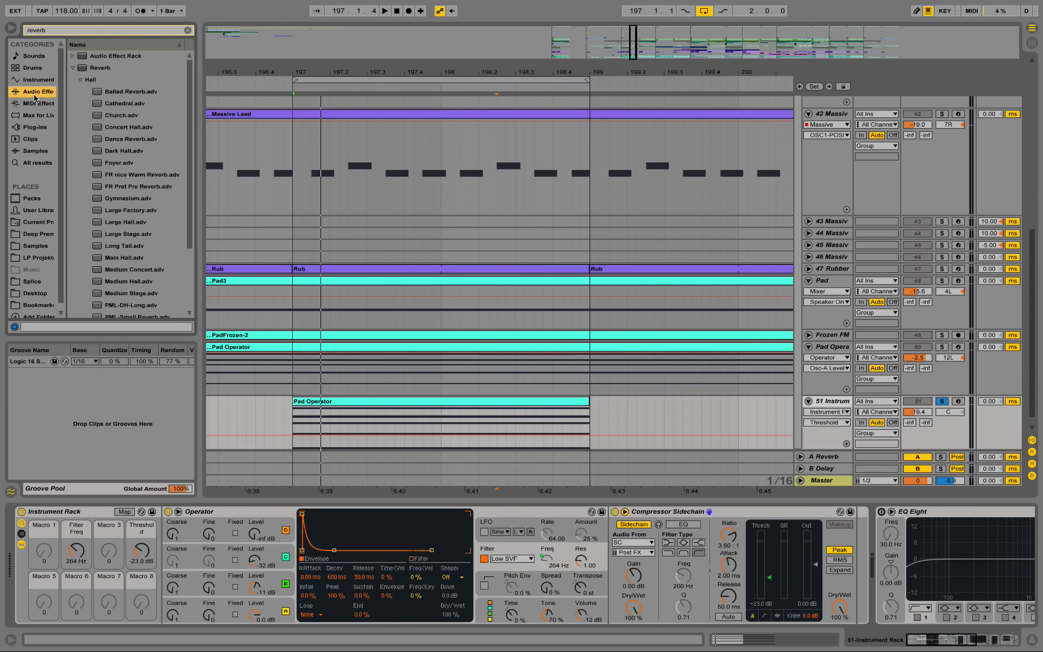
left_click(80, 80)
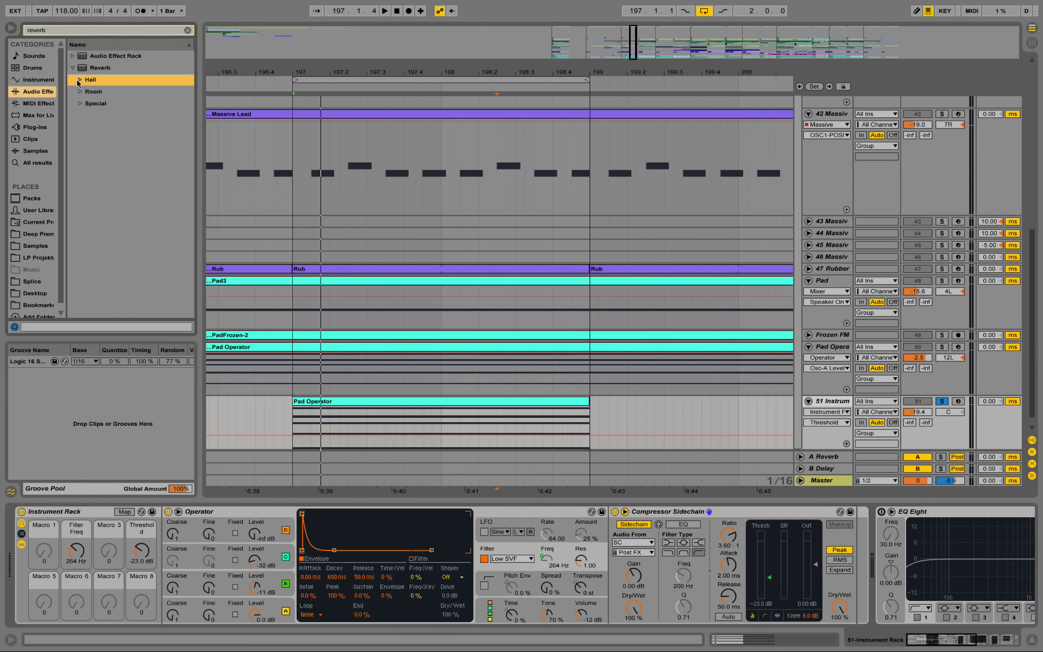
left_click(80, 80)
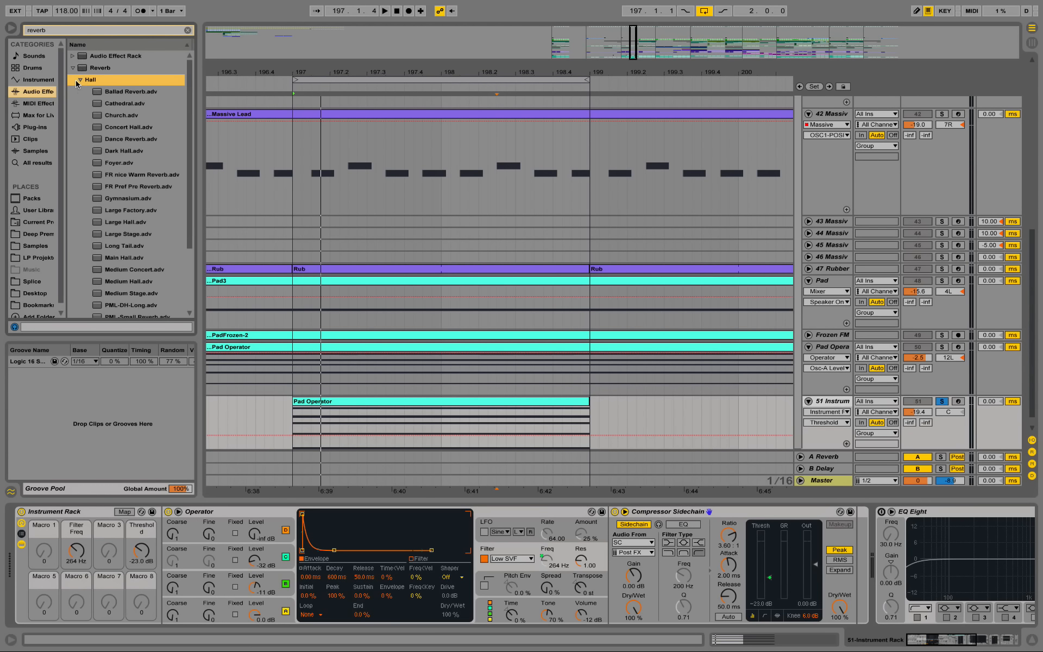
scroll(122, 223, "down", 5)
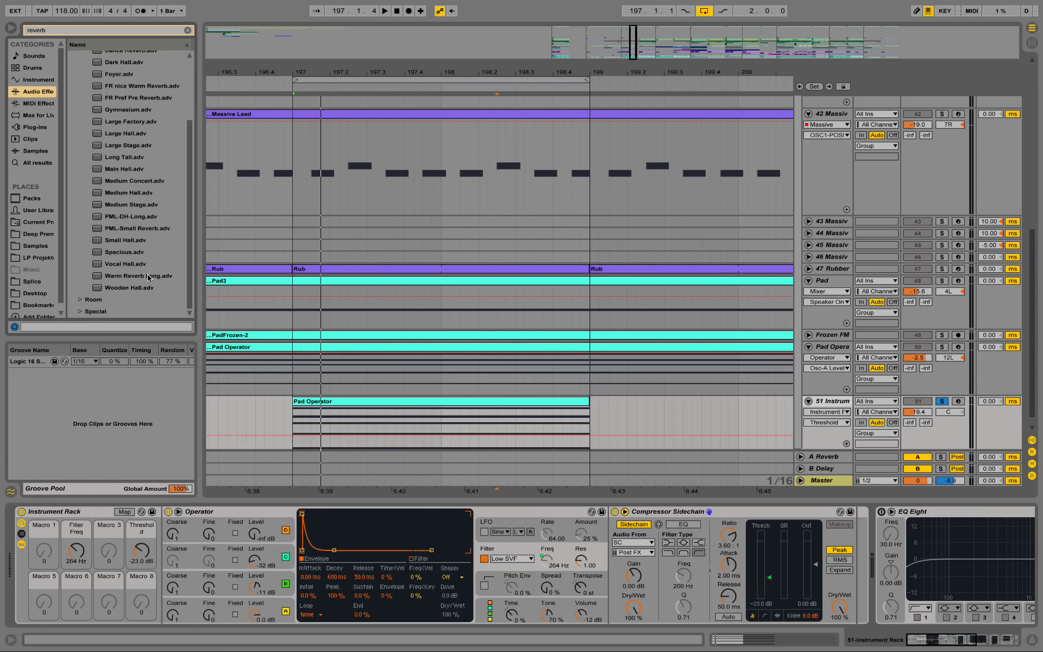
Try the Warm Reverb Long preset after the compressor with Dry/Wet at 100 % and a decay time of 4.15 s.
left_click_drag(150, 278, 792, 543)
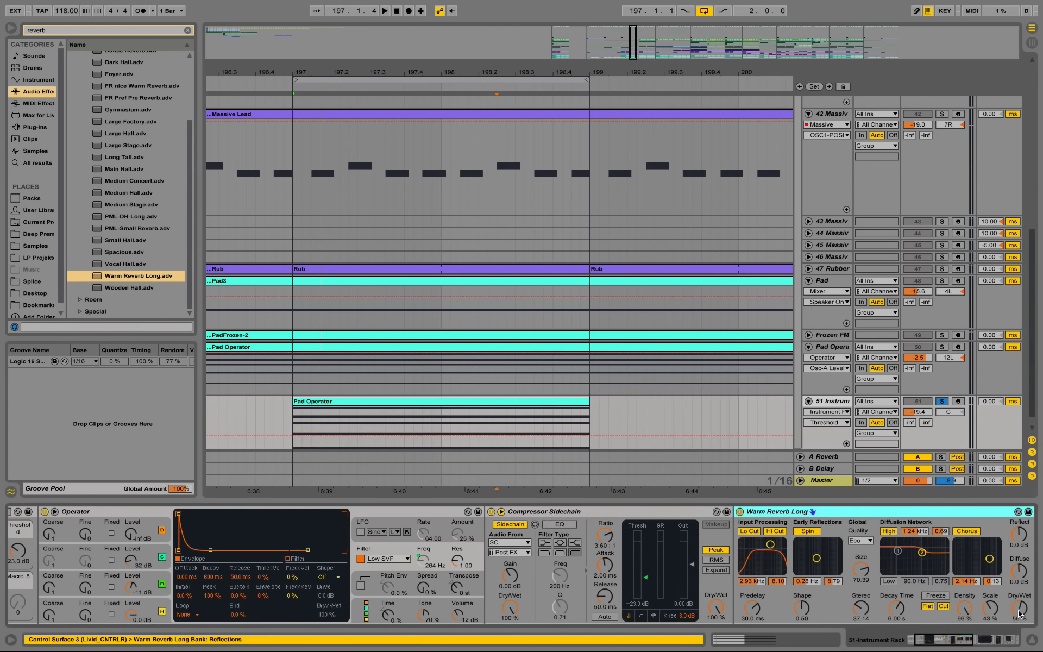
left_click_drag(1019, 614, 1018, 582)
key("space")
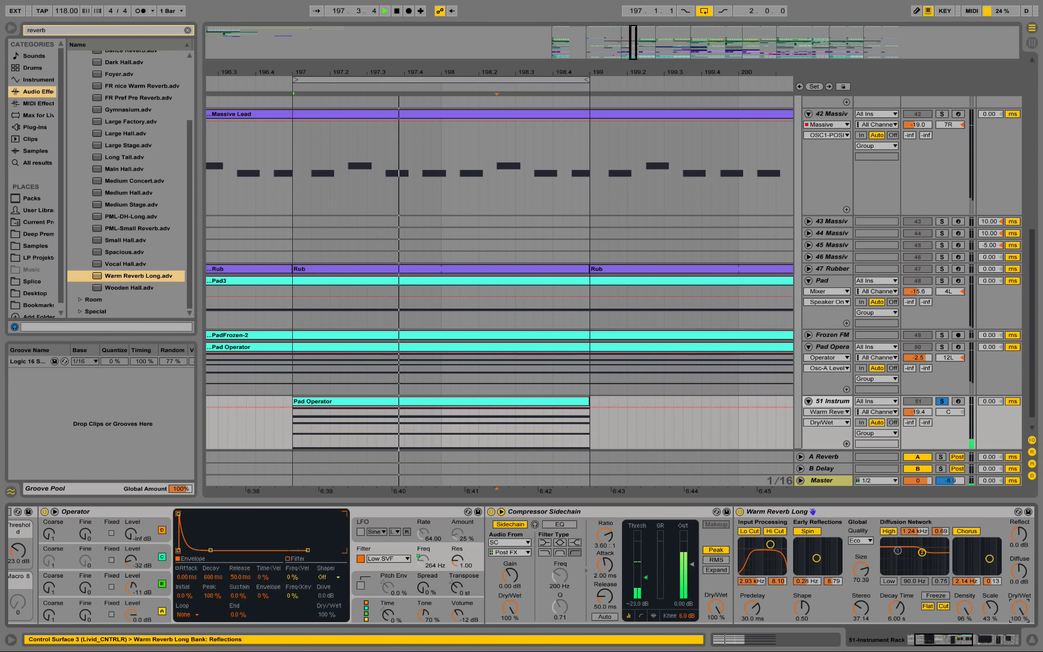
left_click_drag(897, 607, 896, 615)
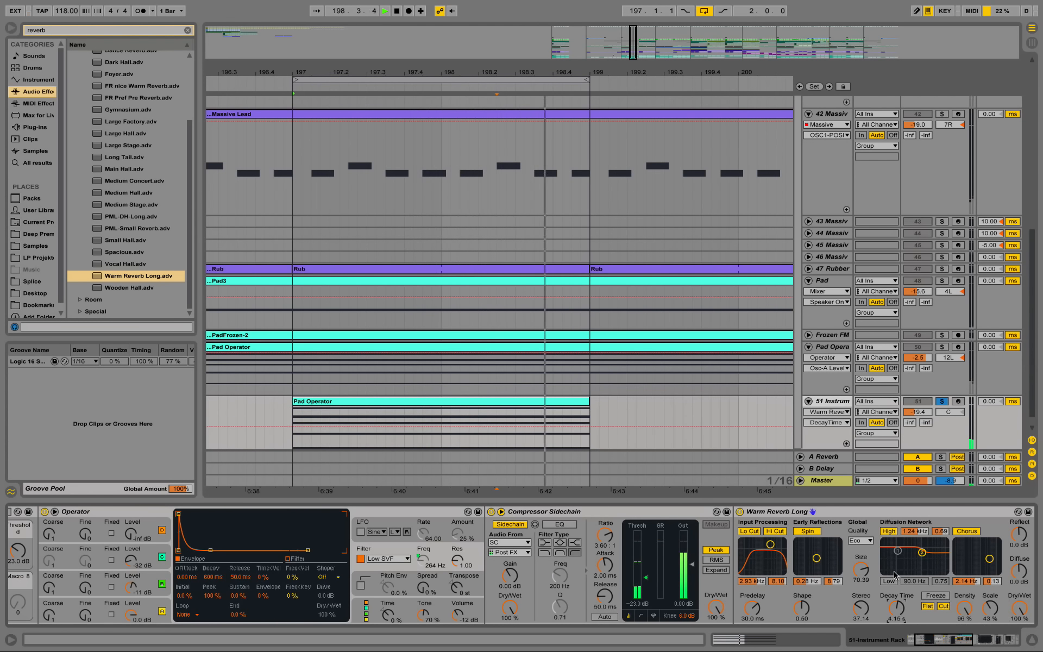
key("space")
Replace the reverb after the compressor with the FR nice Warm Reverb preset and audition it.
scroll(187, 251, "up", 2)
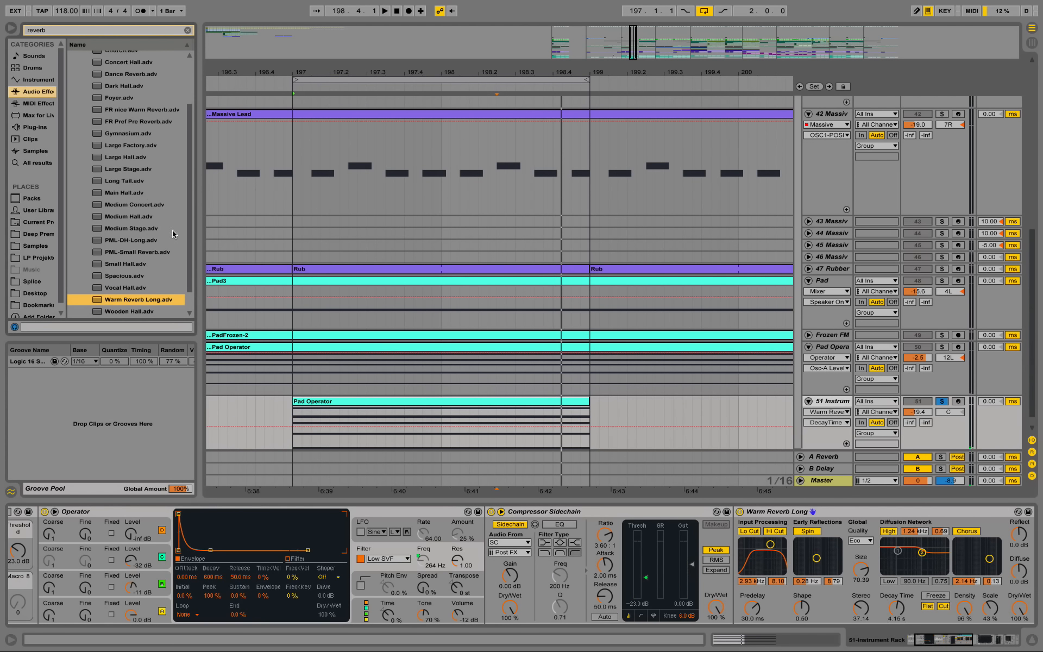
left_click(142, 111)
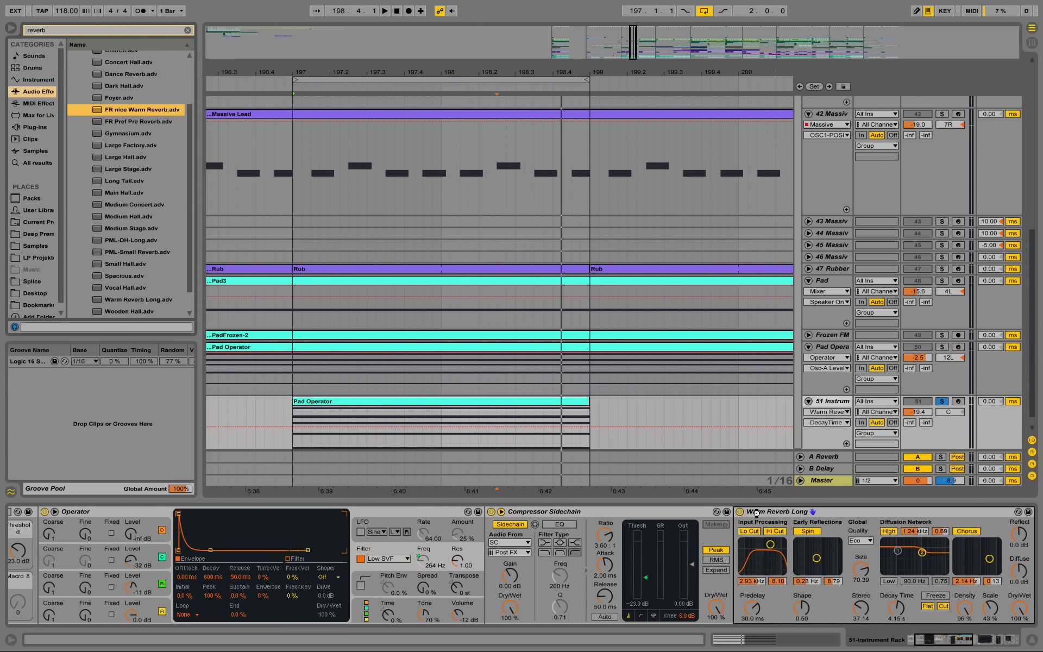
left_click_drag(756, 513, 757, 513)
key("space")
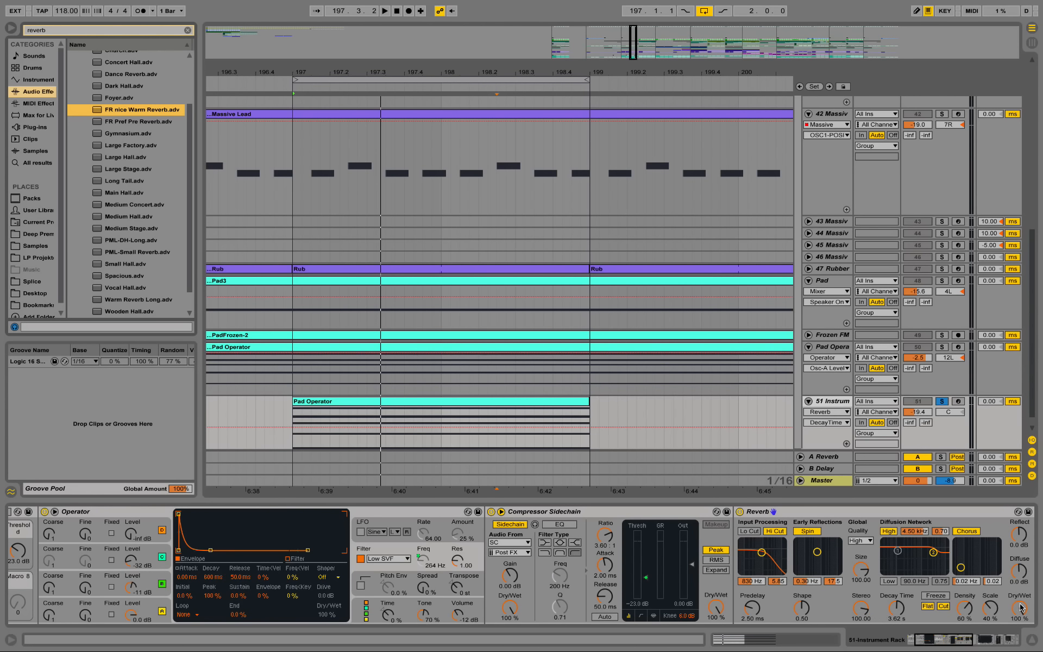
Fold the Compressor Sidechain device, map the reverb's Dry/Wet to Macro 3 and set it to 36 % while playing the loop.
left_click_drag(965, 638, 970, 638)
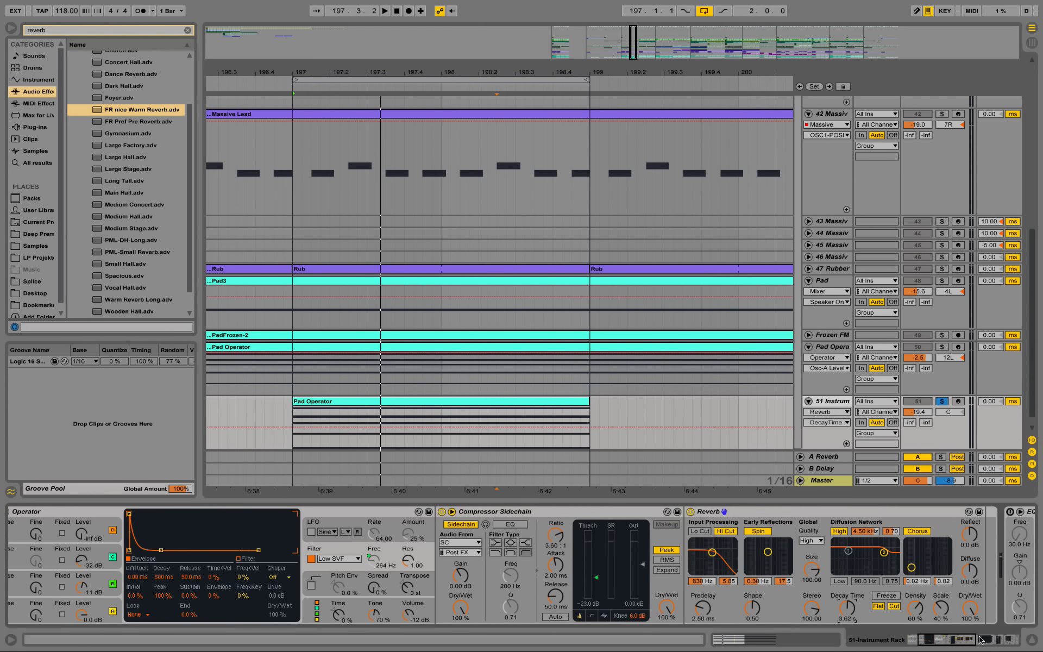
double_click(491, 513)
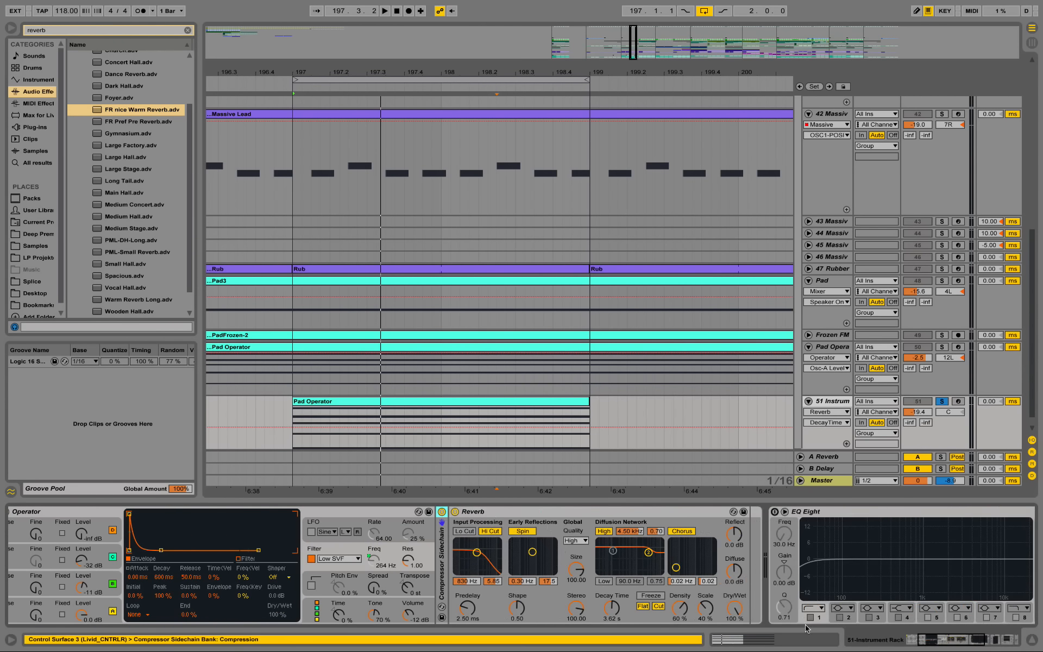
left_click_drag(937, 639, 911, 638)
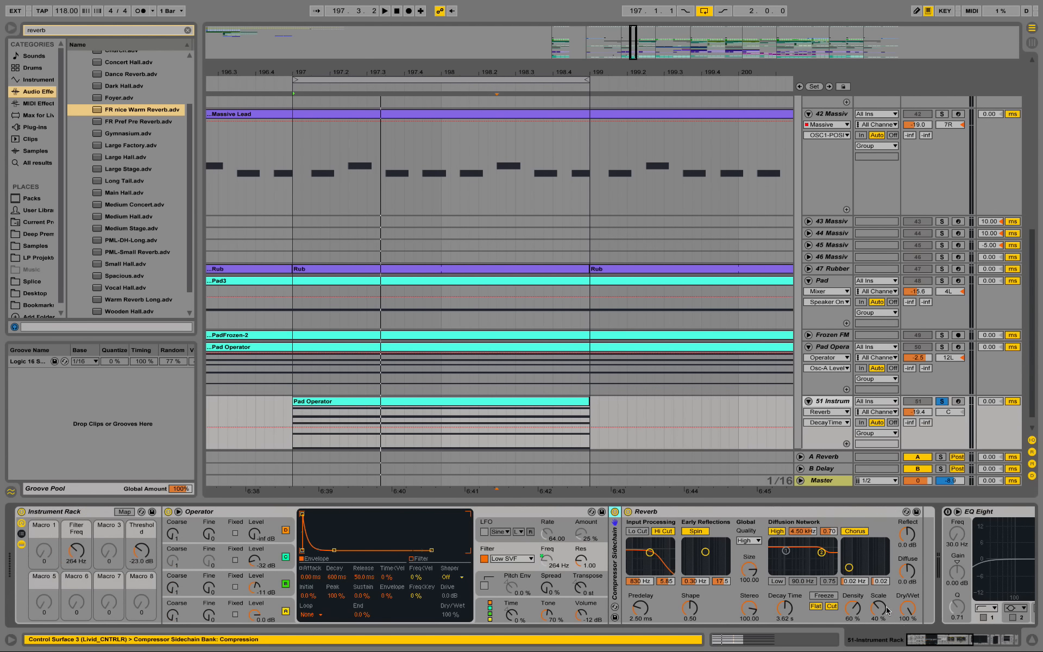
right_click(909, 609)
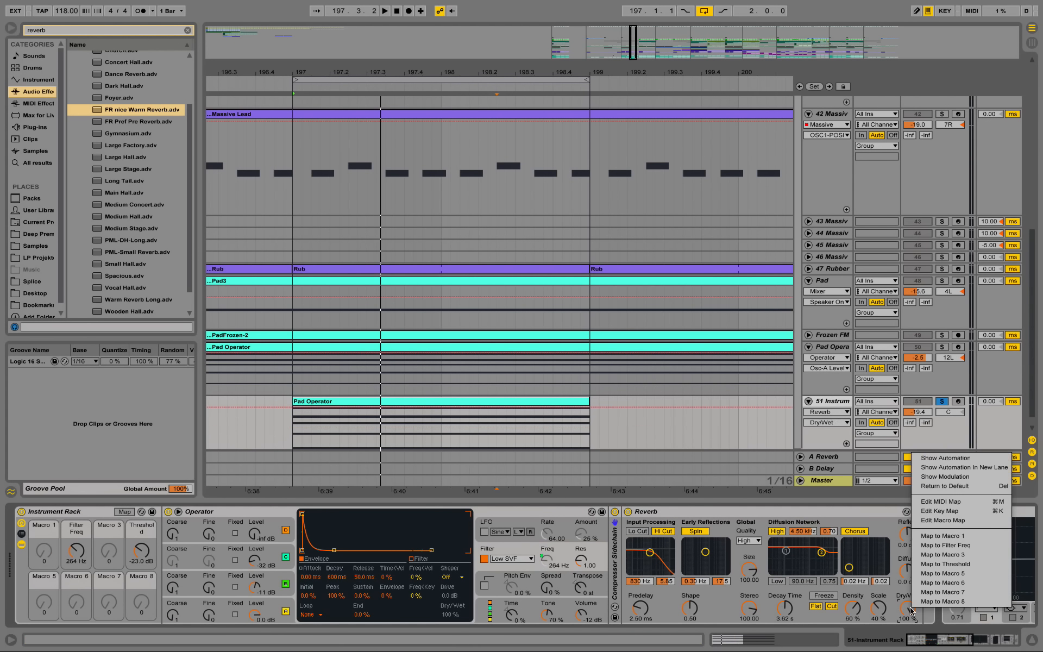
left_click(961, 555)
left_click_drag(109, 550, 109, 536)
key("space")
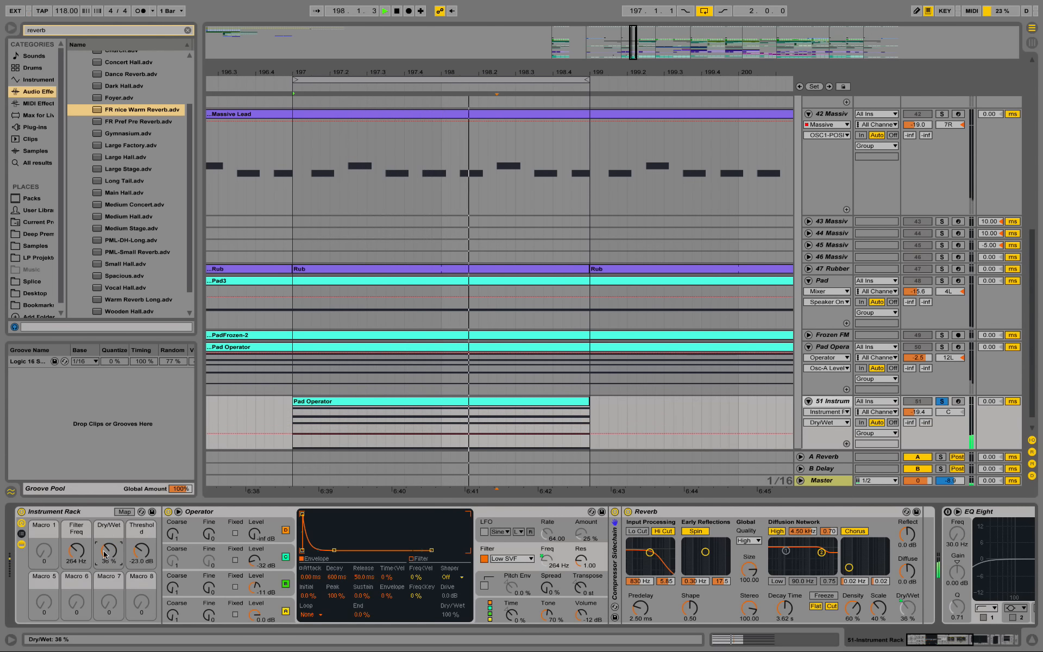
key("space")
Clear the browser search and insert a Chorus audio effect between the sidechain compressor and the reverb.
scroll(147, 98, "up", 5)
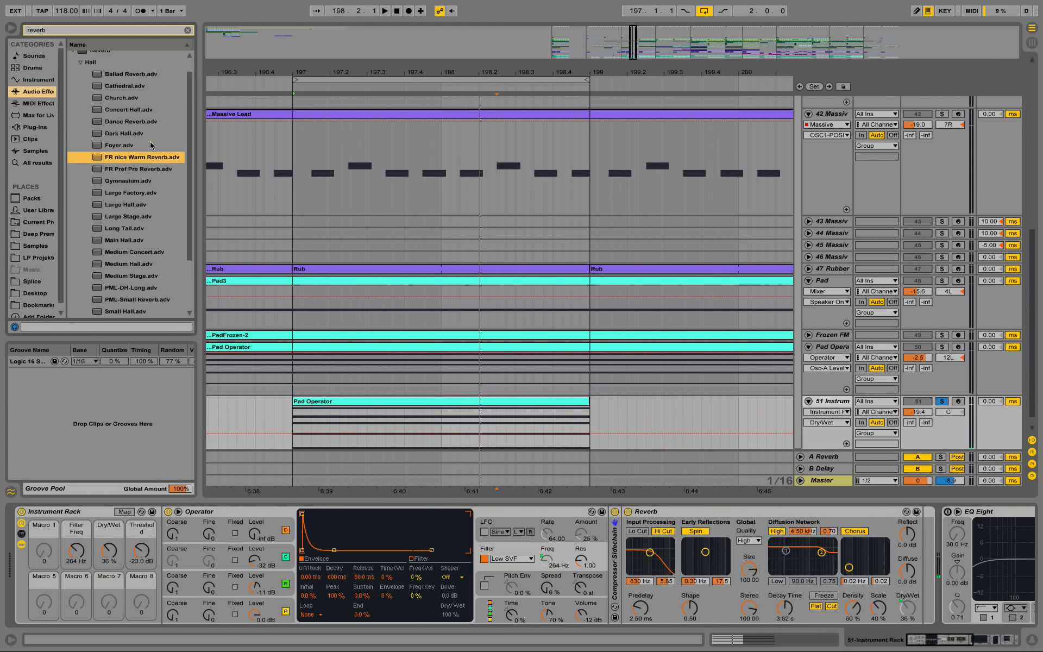
left_click(39, 80)
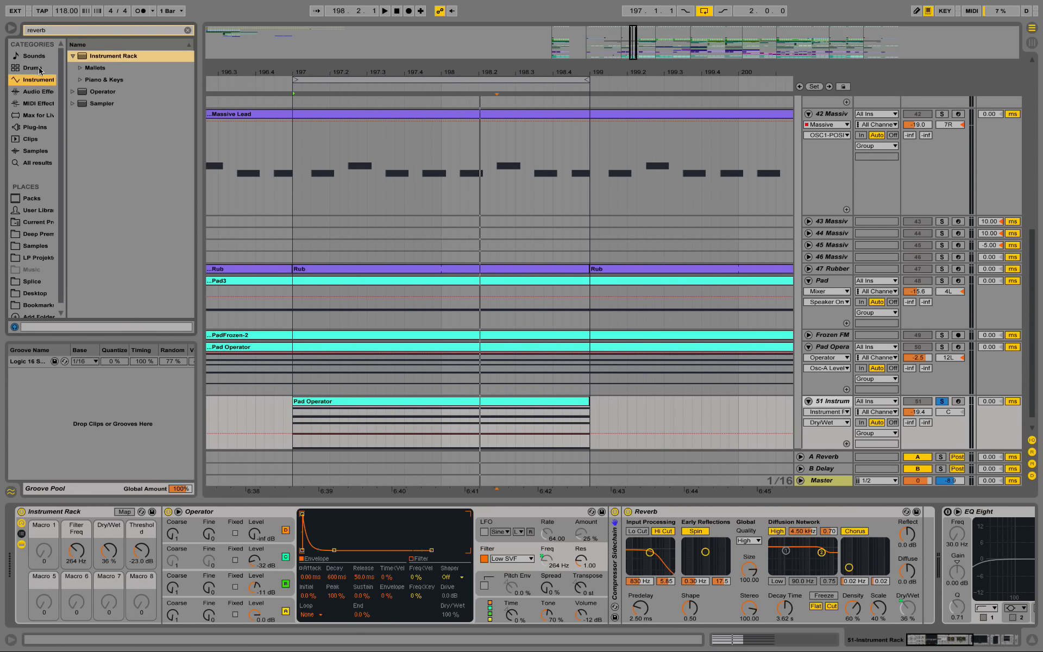
left_click(38, 91)
left_click(73, 68)
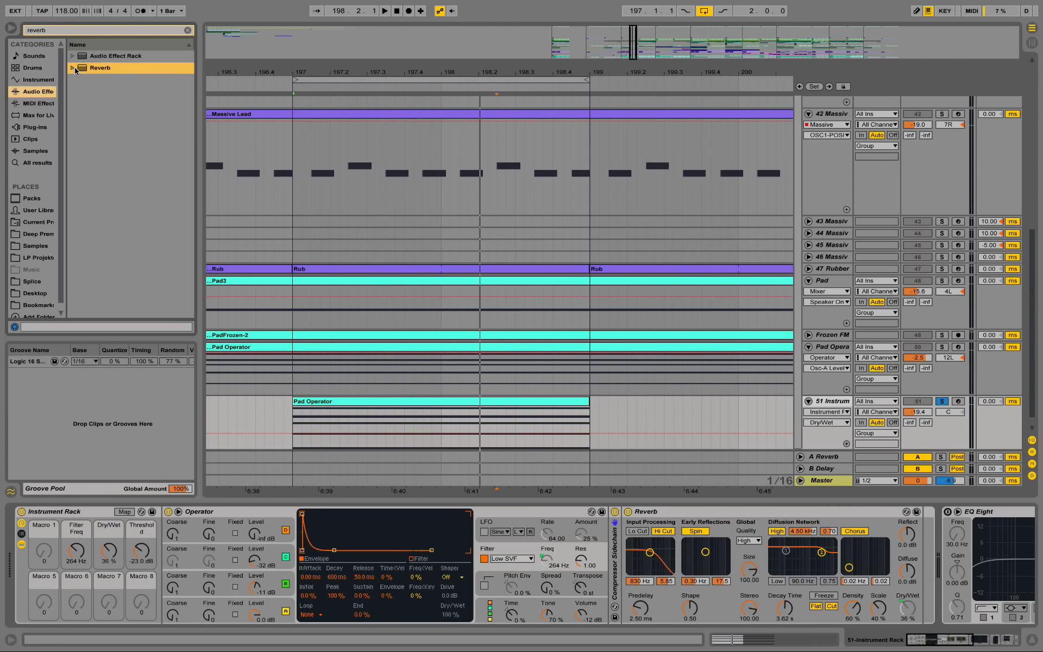
left_click(187, 30)
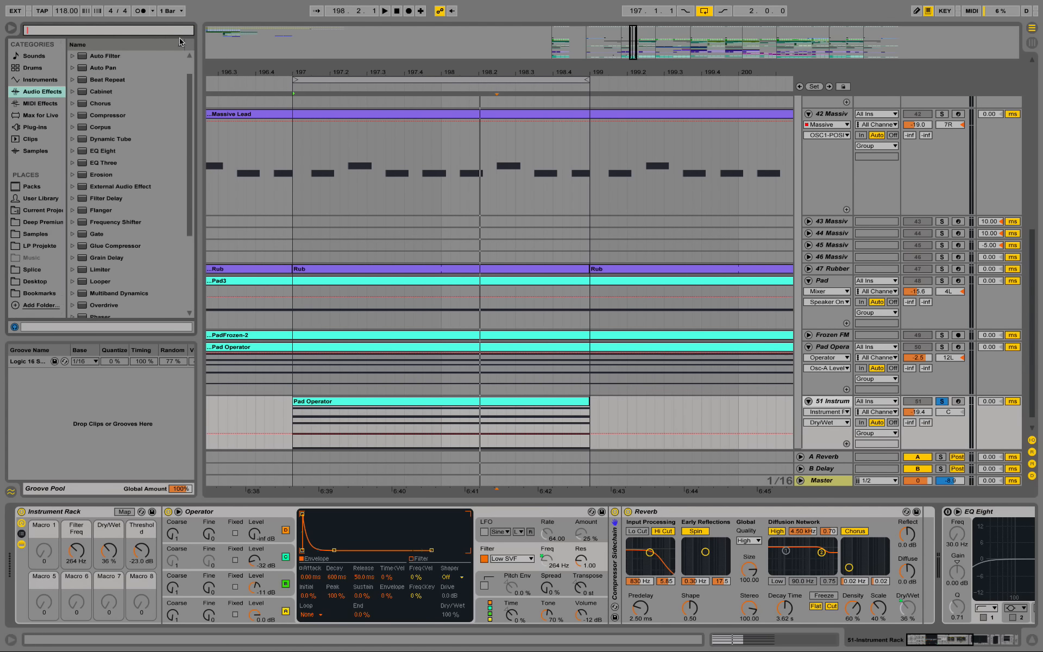
left_click(101, 104)
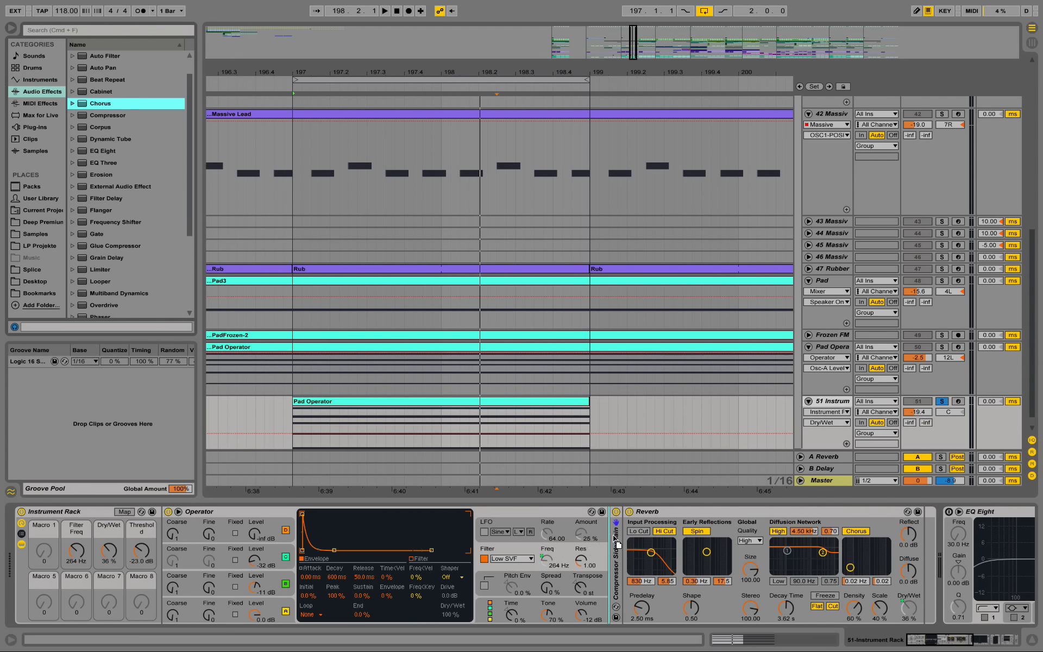
left_click_drag(619, 544, 717, 526)
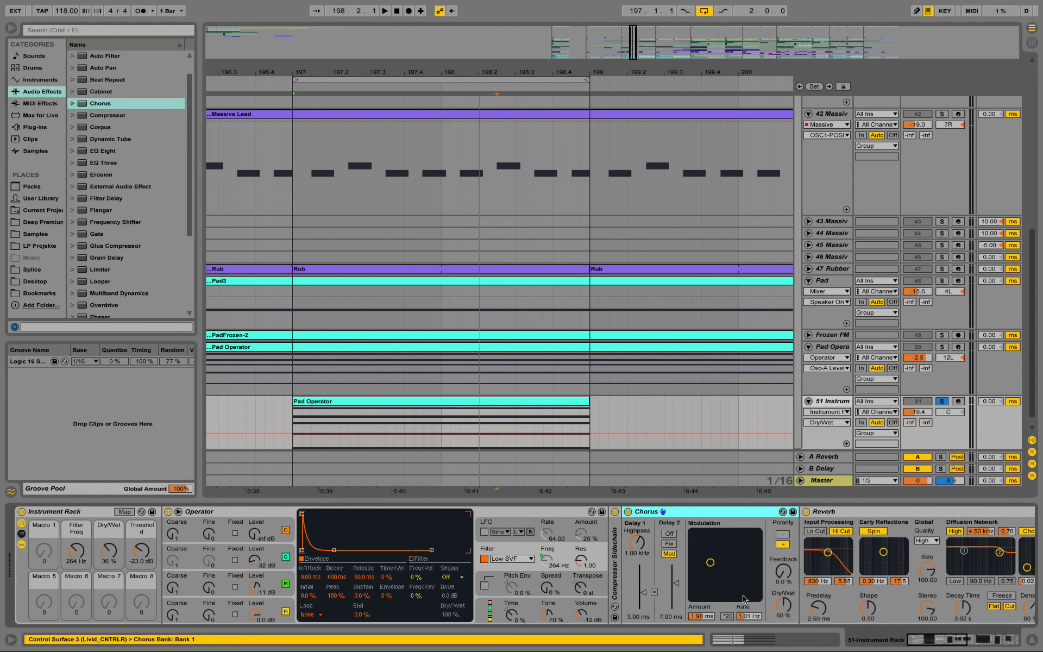
Map the chorus's Dry/Wet to Macro 1 and rename that macro "Dry/Wet Chorus".
right_click(782, 608)
left_click(843, 535)
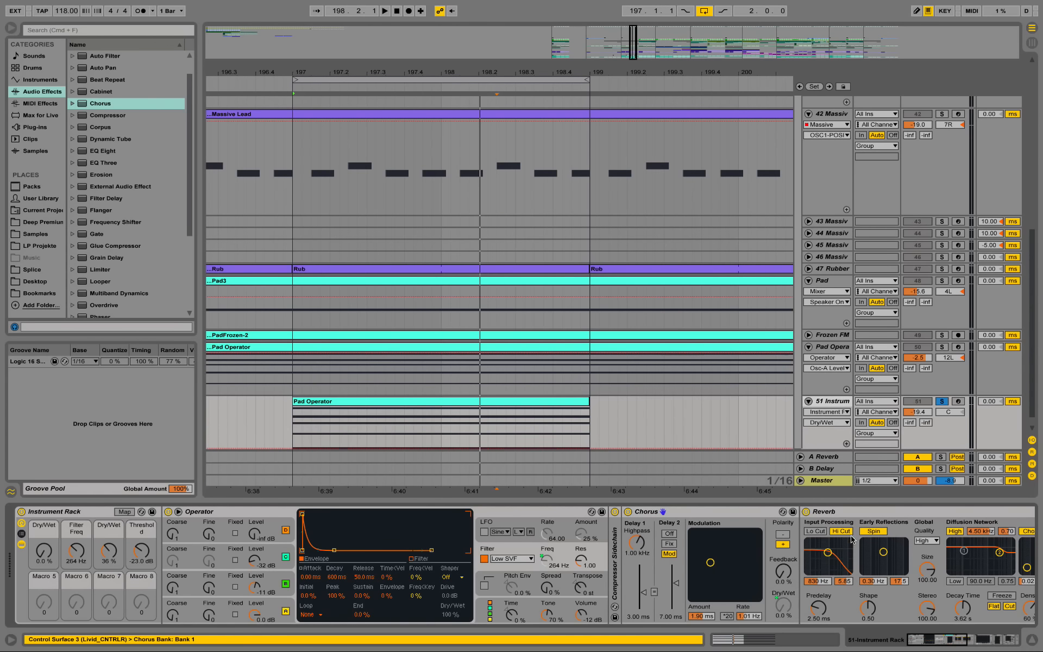
right_click(51, 532)
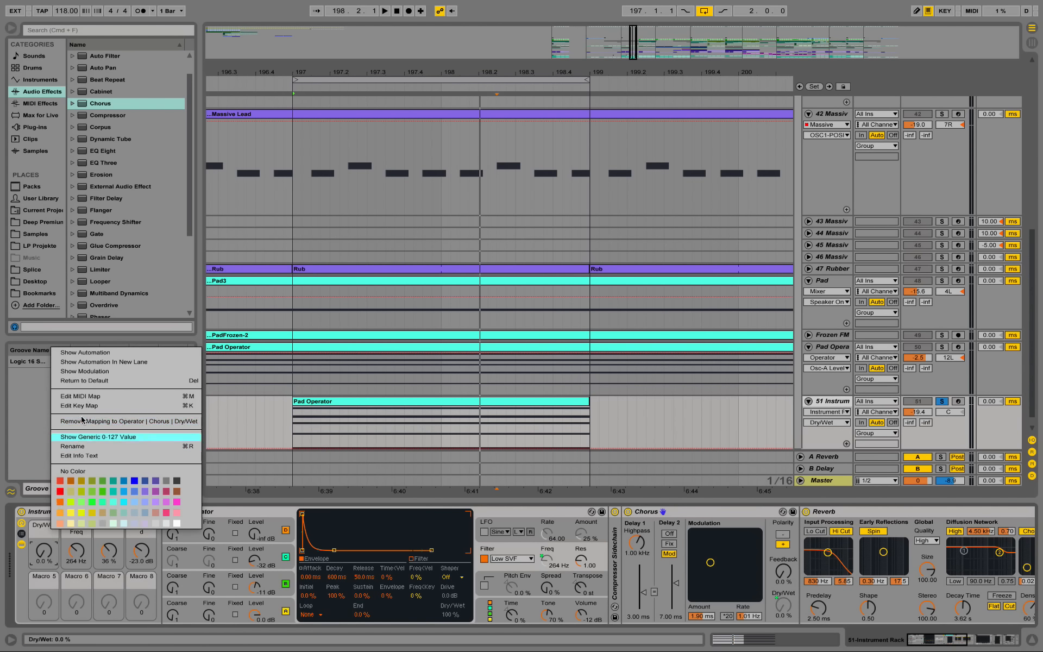
left_click(103, 446)
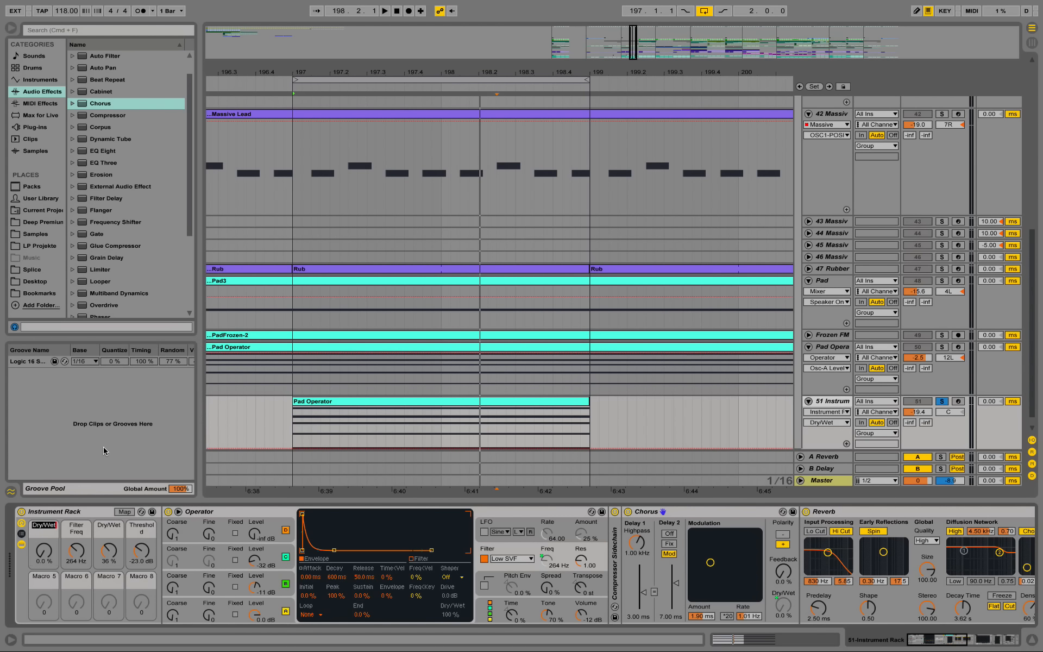
key("End")
type("Chorus")
key("Return")
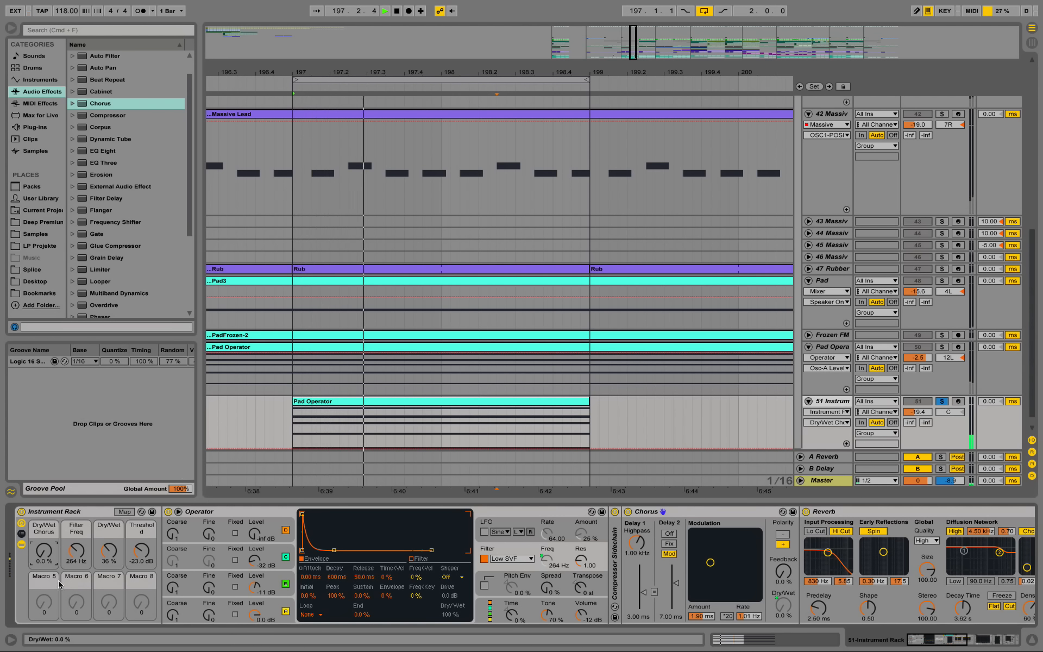
Audition the loop with the Dry/Wet Chorus macro at 68 % and the Filter Freq macro at 2.10 kHz.
left_click_drag(44, 551, 44, 514)
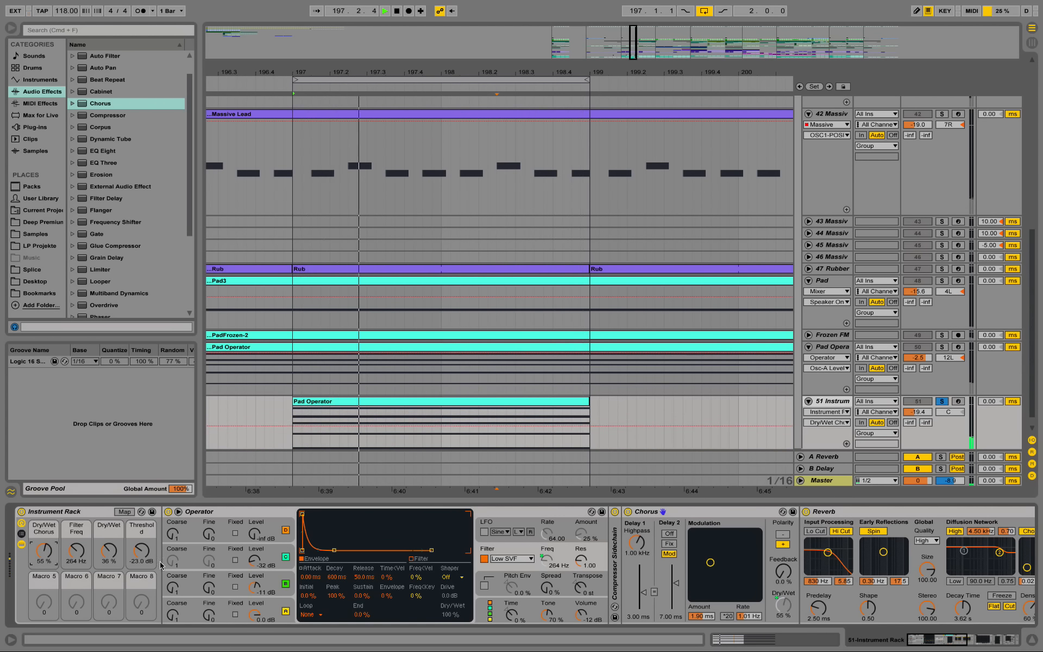
key("space")
left_click_drag(81, 555, 57, 553)
key("space")
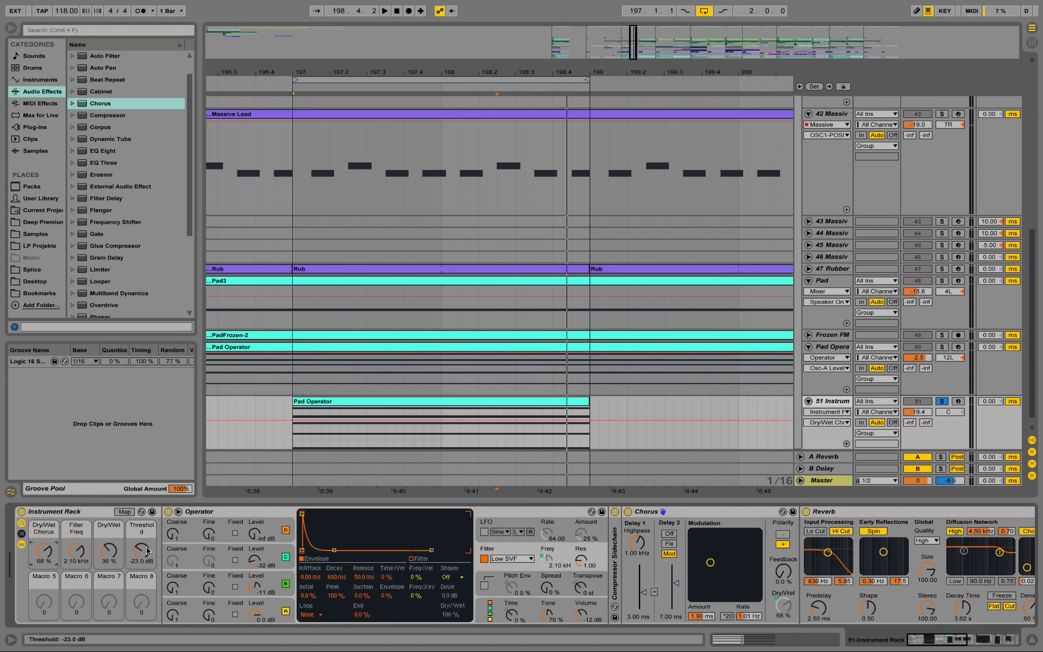
Adjust the Operator sound during playback: oscillator C level -38 dB, oscillator B level -22 dB, filter frequency 8.66 kHz and resonance 0.30.
left_click_drag(254, 562, 254, 552)
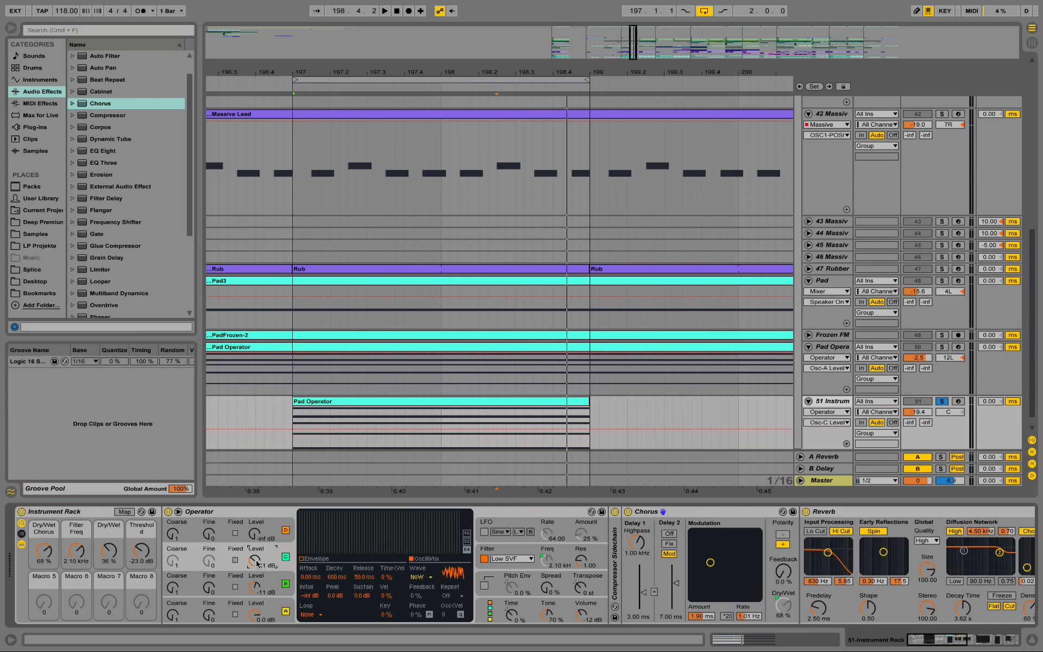
key("space")
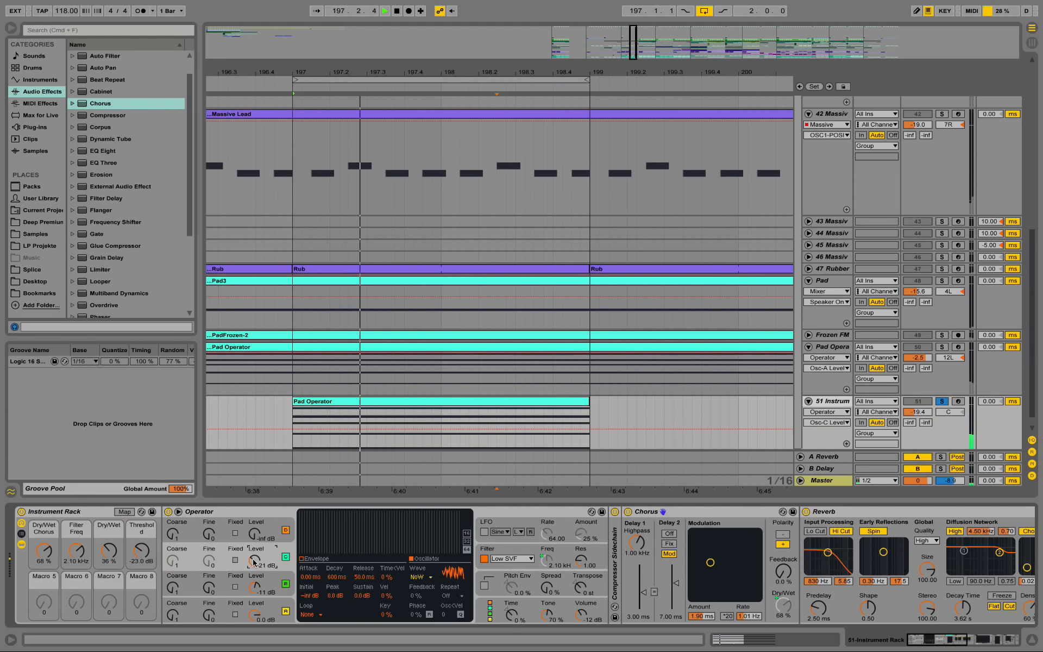
left_click_drag(254, 560, 254, 561)
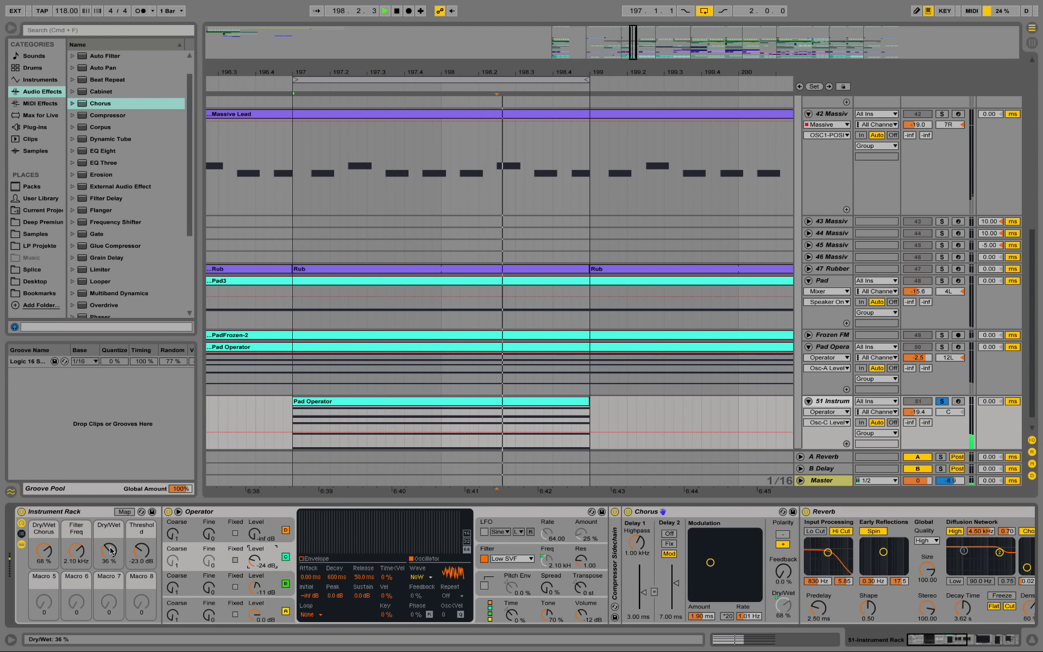
left_click_drag(76, 550, 76, 564)
left_click_drag(254, 560, 254, 563)
left_click_drag(77, 554, 76, 518)
left_click_drag(263, 566, 260, 586)
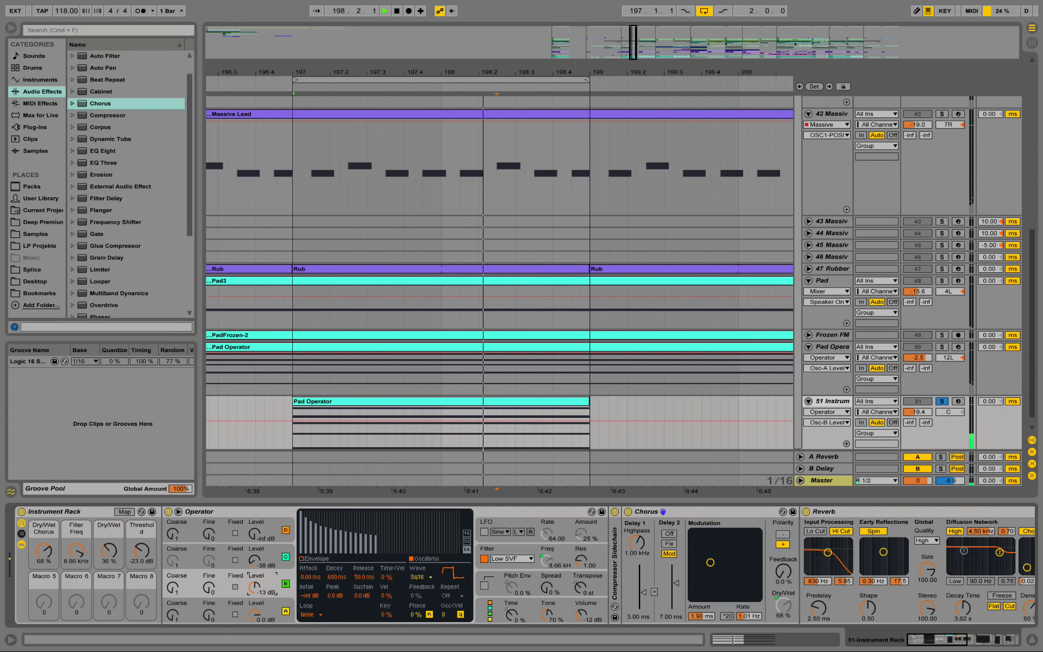
left_click(581, 561)
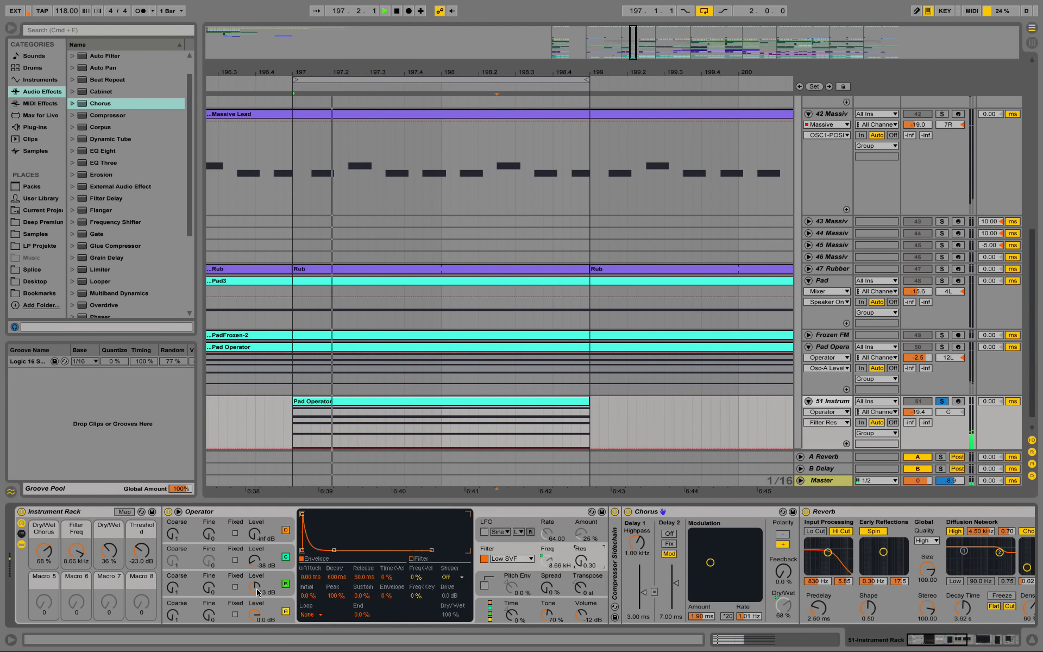
left_click_drag(254, 587, 255, 594)
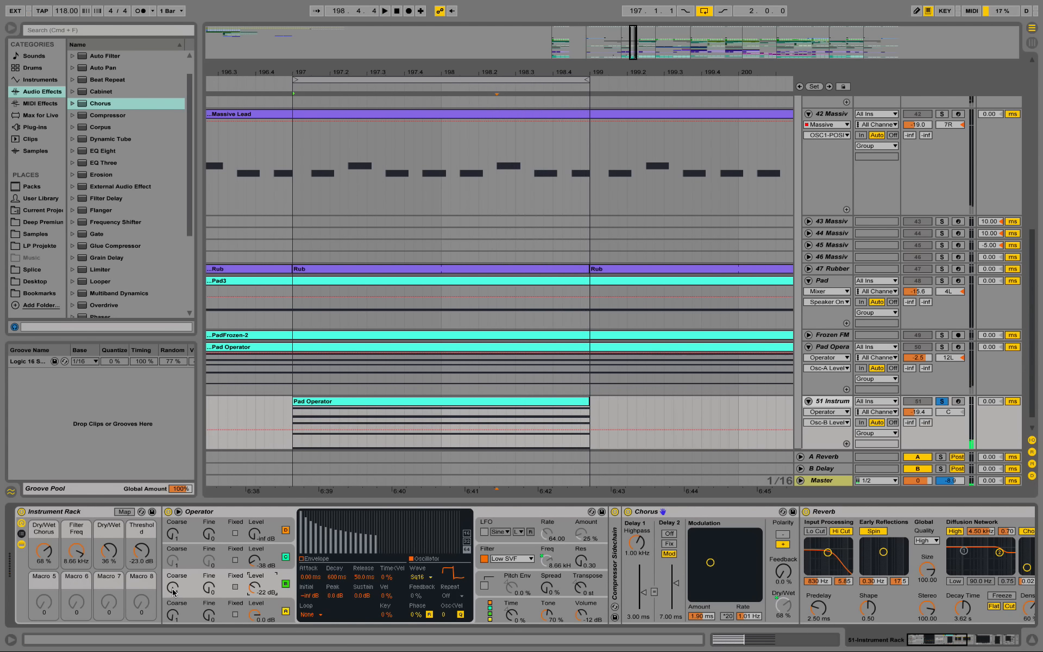
Try Coarse 0.5 on oscillators A and B, restore both to 1, and set oscillator B's level to -23 dB.
left_click_drag(173, 589, 173, 619)
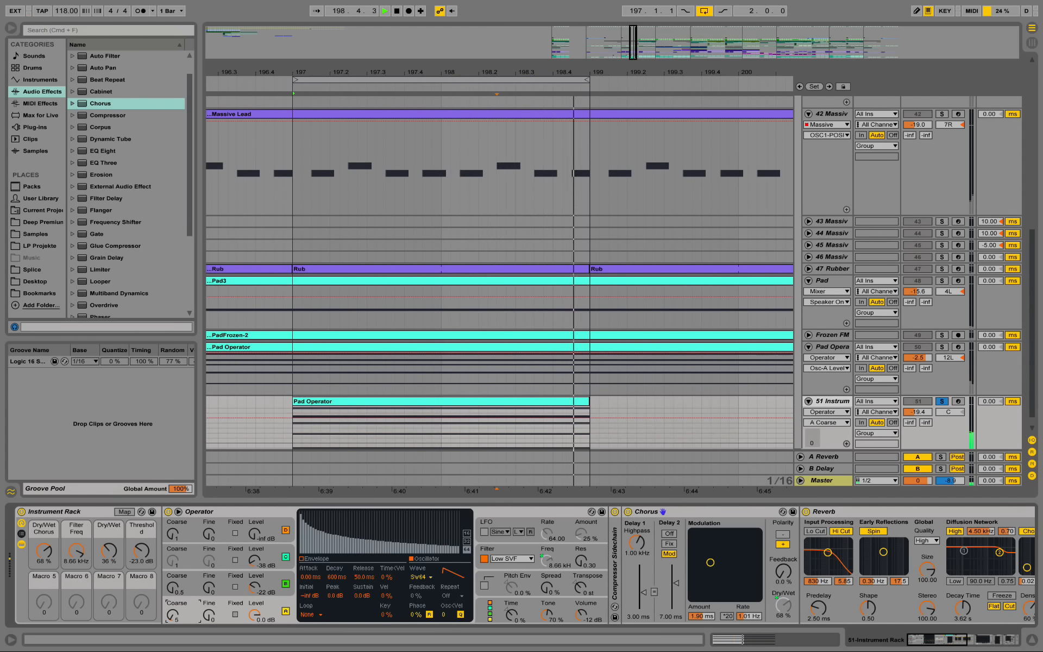
left_click_drag(173, 589, 172, 585)
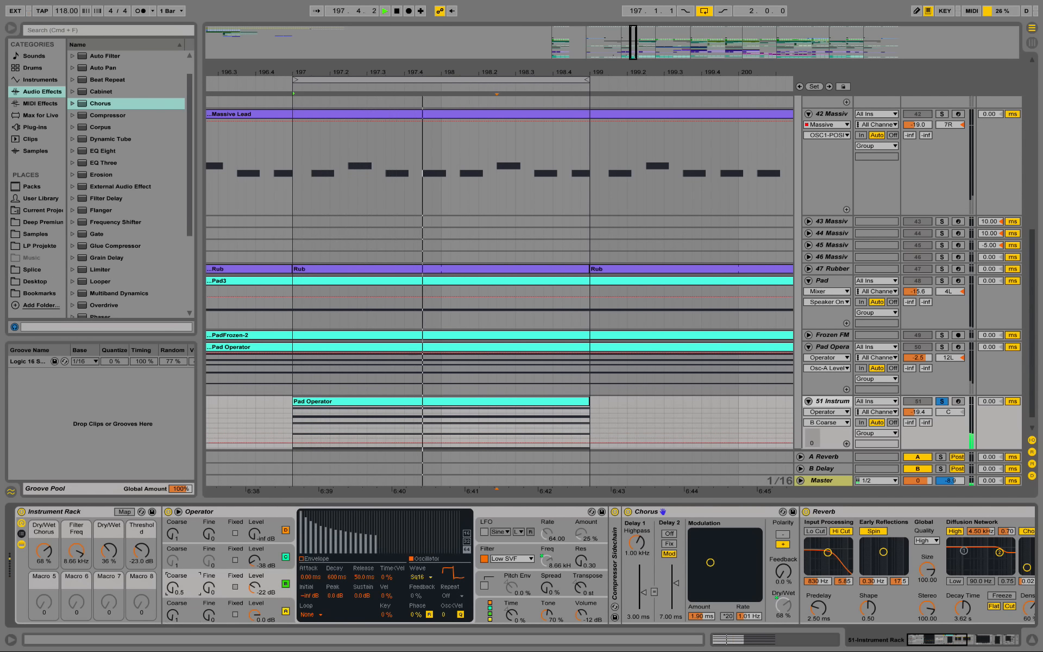
left_click(282, 583)
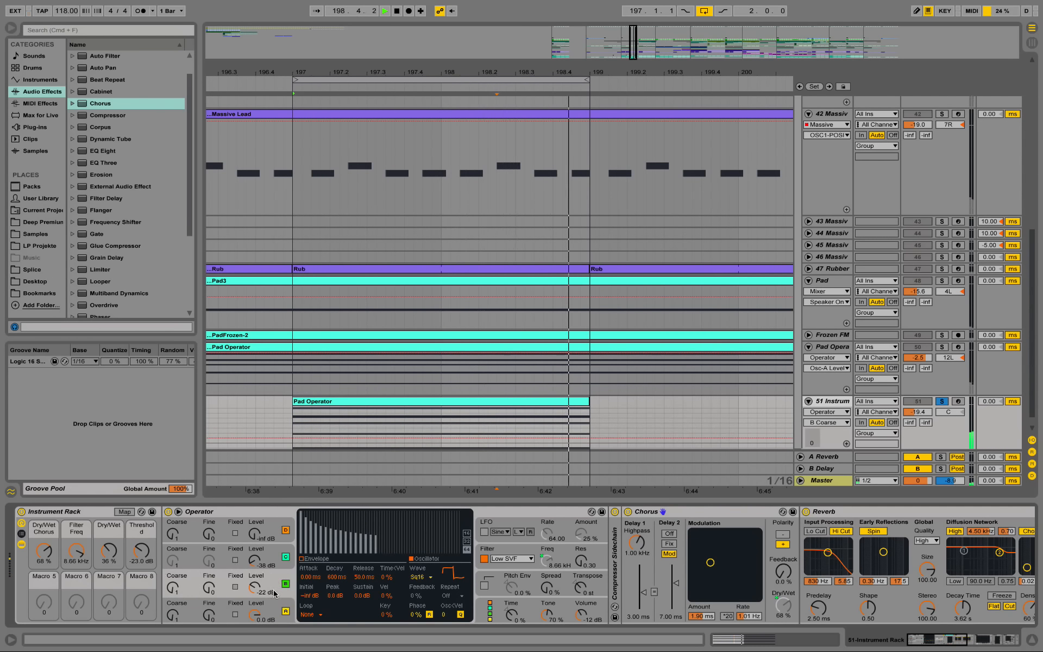
left_click_drag(260, 591, 260, 596)
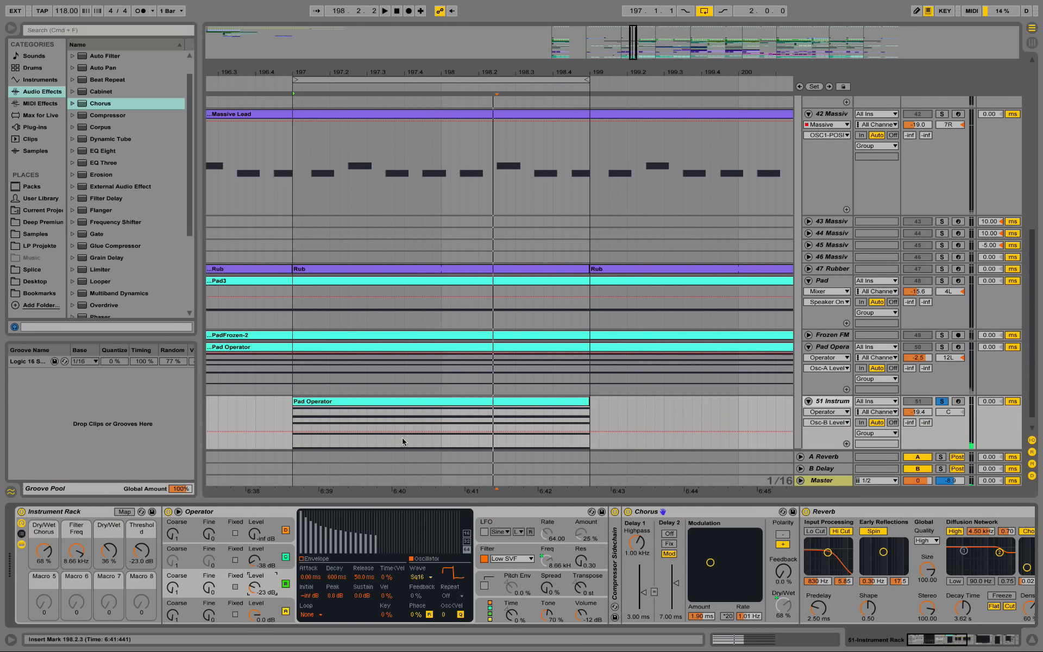
Set the macros to 0 % chorus, 1.04 kHz filter frequency and 67 % reverb, with oscillator B's level at -13 dB.
left_click_drag(87, 553, 87, 576)
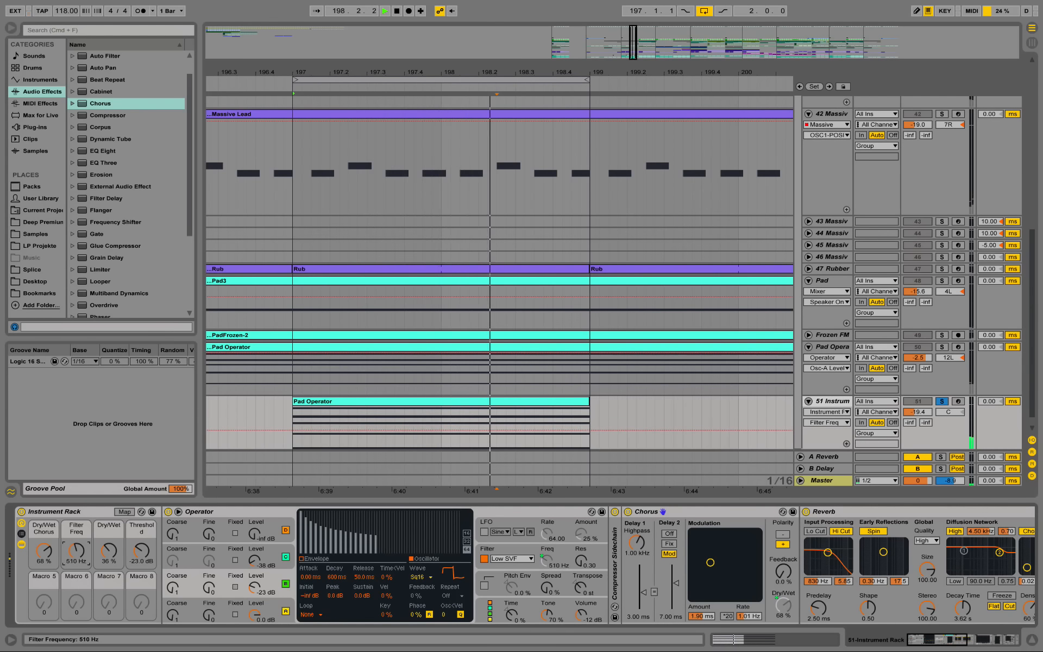
left_click_drag(43, 549, 43, 598)
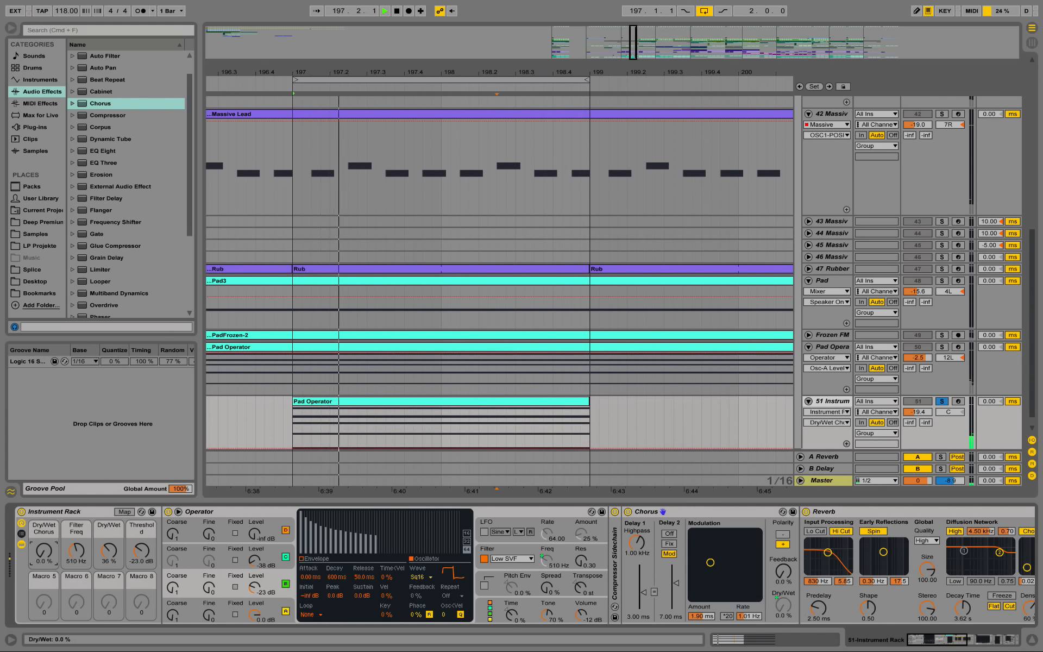
left_click_drag(255, 587, 254, 574)
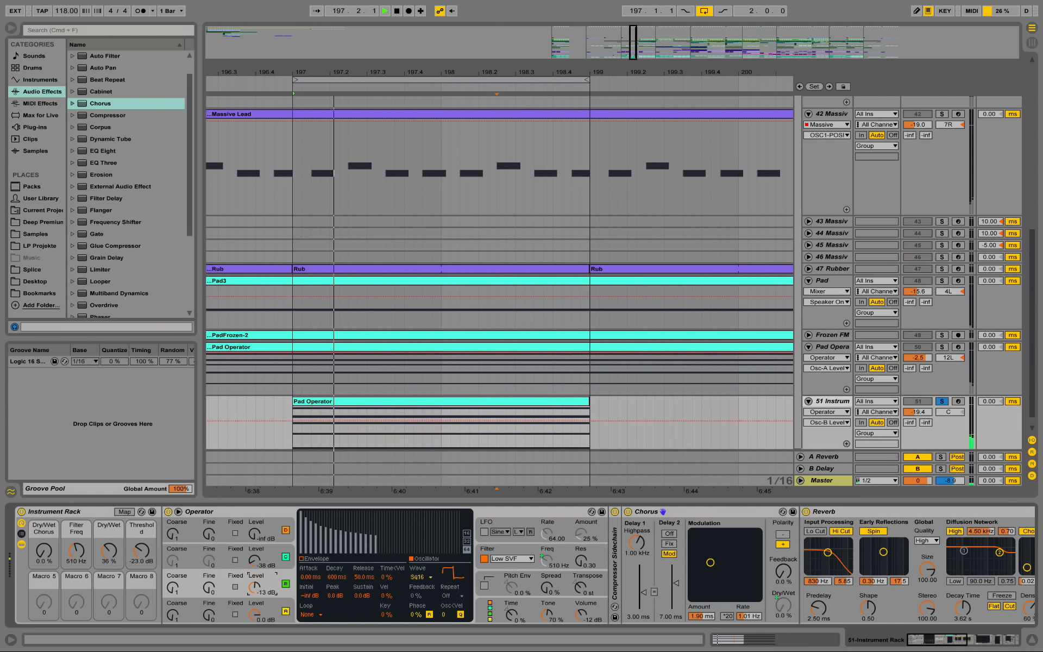
left_click_drag(76, 550, 109, 535)
Rename the reverb's Dry/Wet macro "Dry/Wet Reverb".
right_click(108, 548)
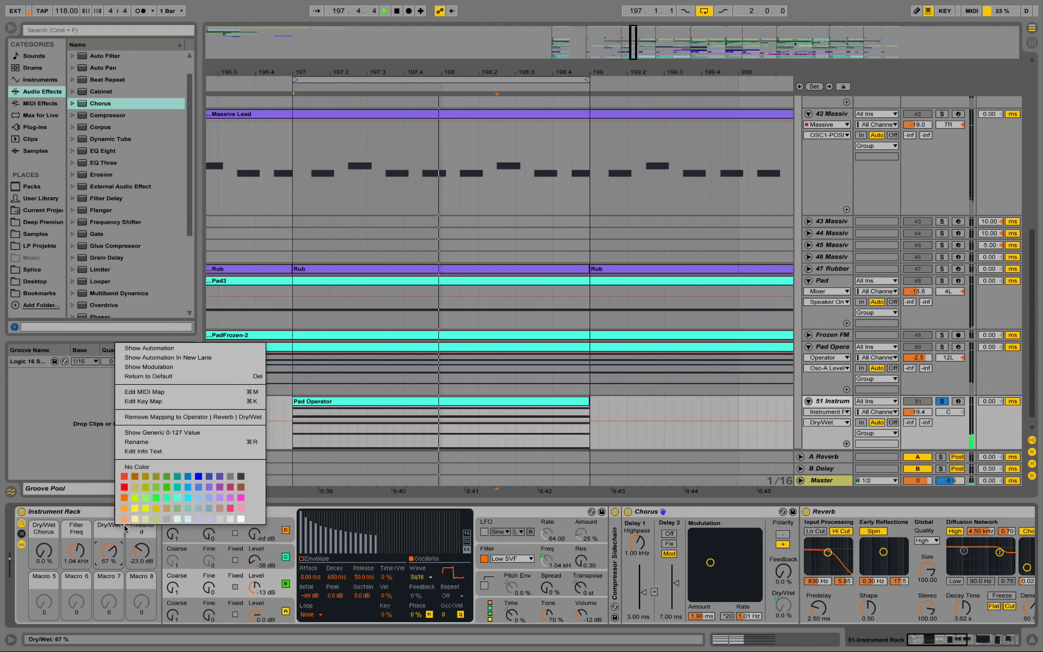
left_click(155, 442)
type("Dry/Wet R")
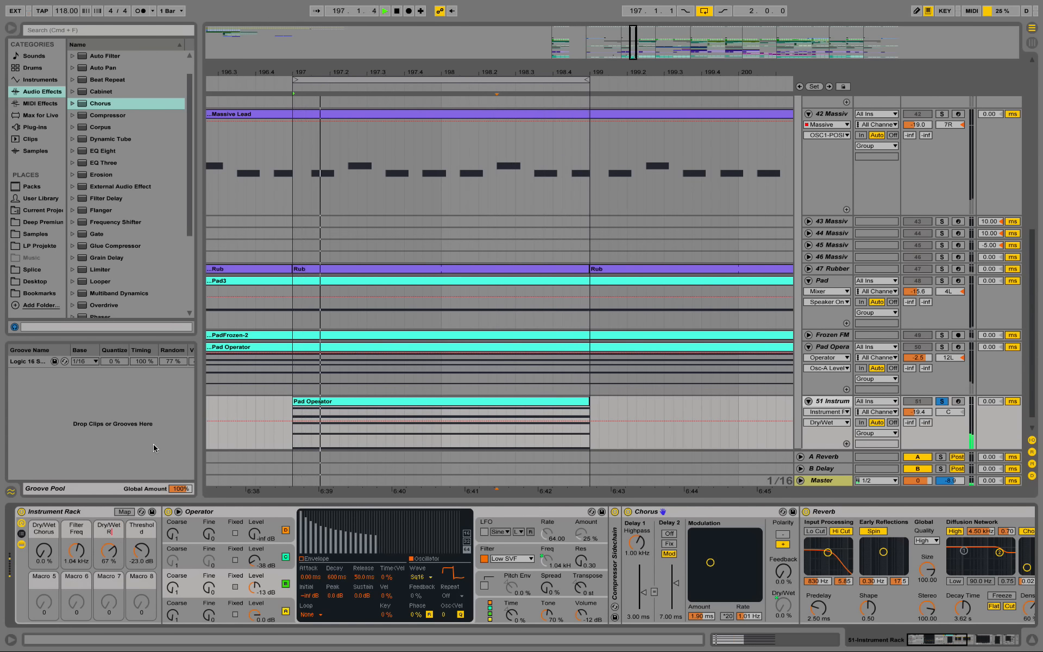
type("everb")
key("Return")
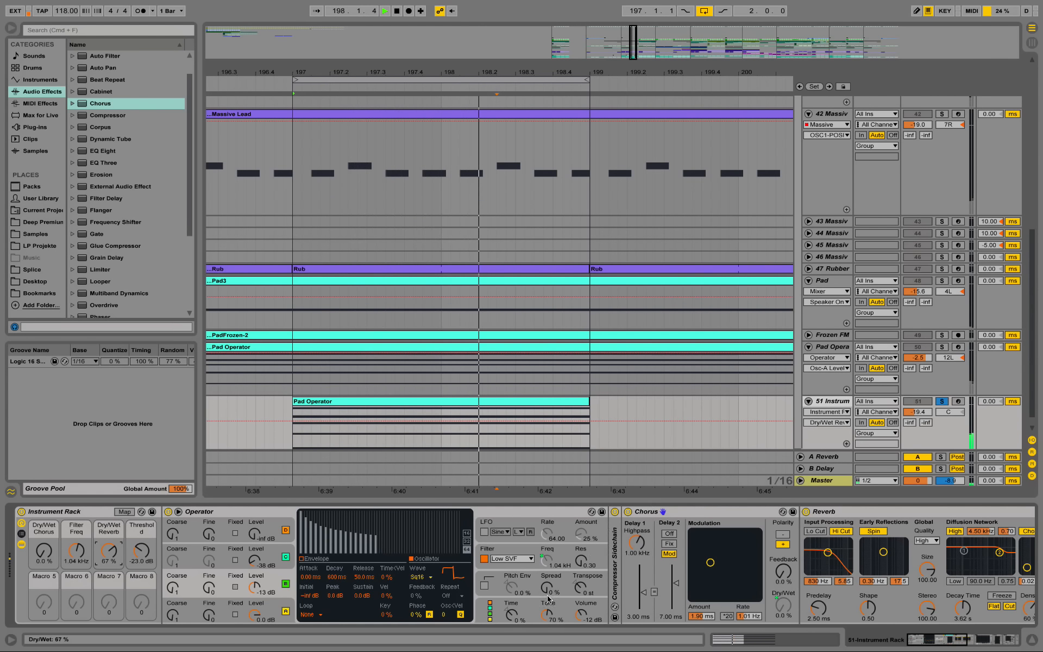
Set the Dry/Wet Chorus macro to 77 % and Filter Freq to 1.47 kHz, and open the original Pad Operator track for comparison.
left_click_drag(44, 551, 44, 499)
mouse_move(76, 551)
left_mouse_down()
mouse_move(76, 578)
mouse_move(77, 522)
mouse_move(76, 541)
left_mouse_up()
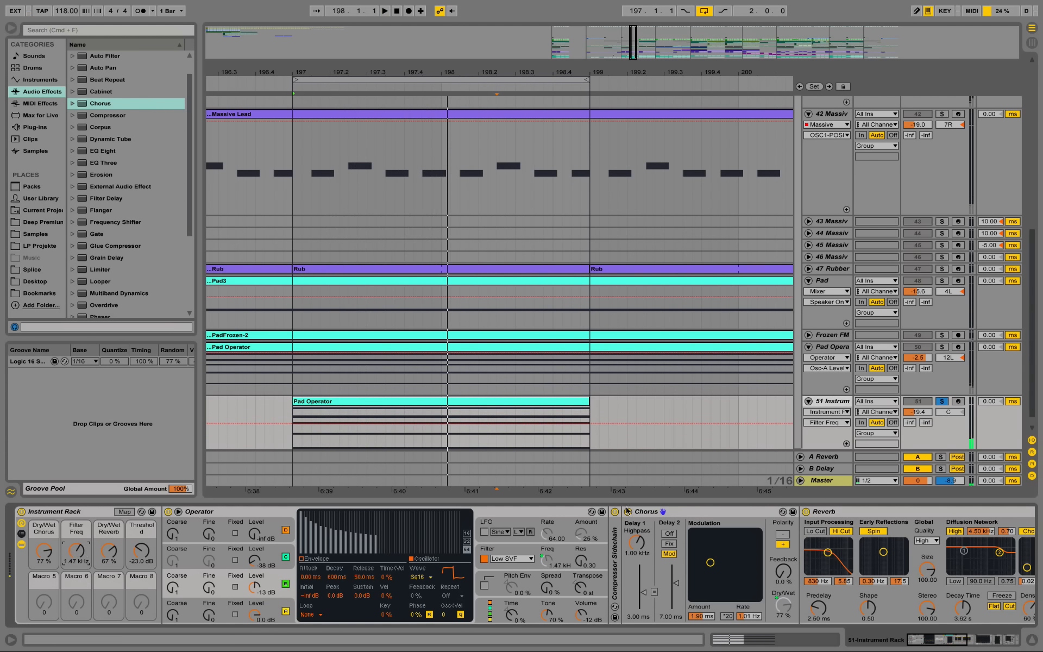
left_click(831, 351)
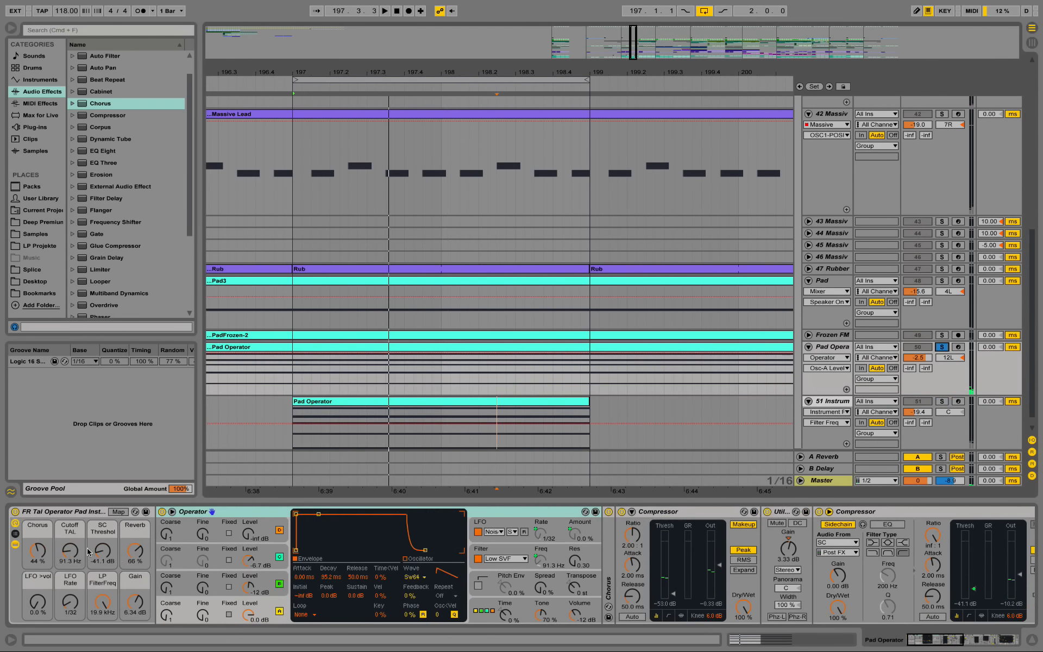
Set the new rack's Filter Freq macro to 91.3 Hz and raise its track volume to -2.1 dB.
left_click(541, 561)
left_click(840, 407)
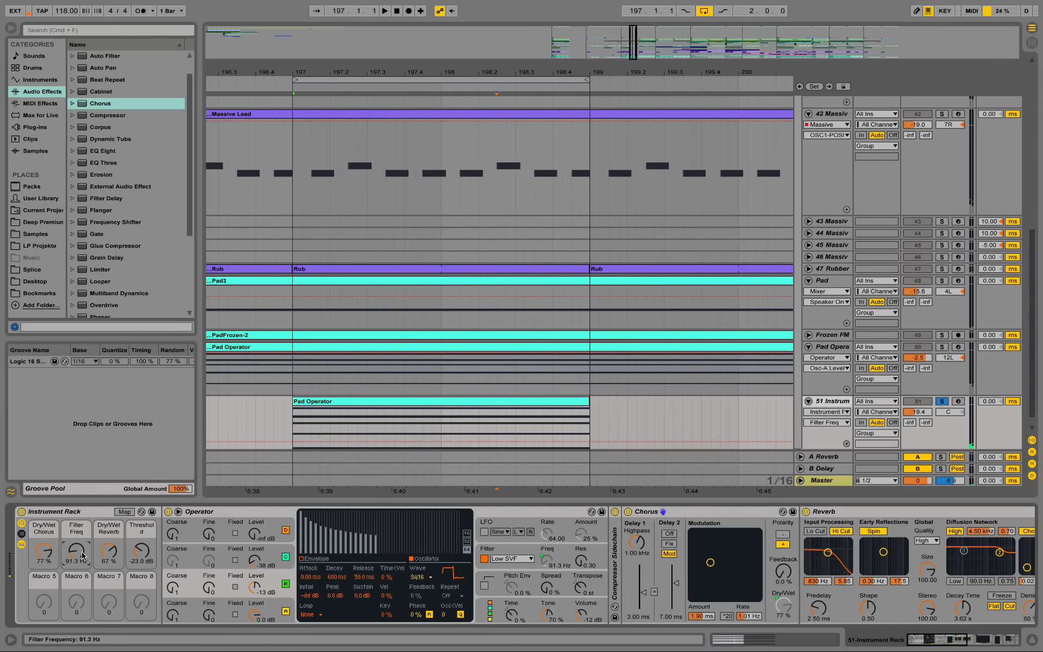
key("space")
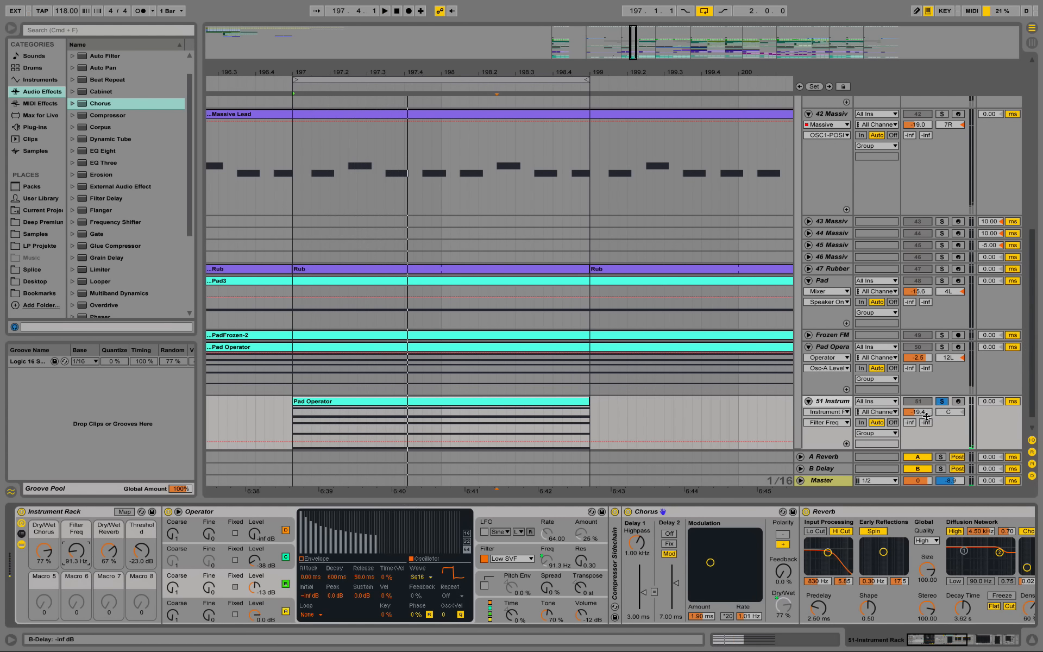
left_click_drag(921, 412, 921, 385)
key("space")
key("space")
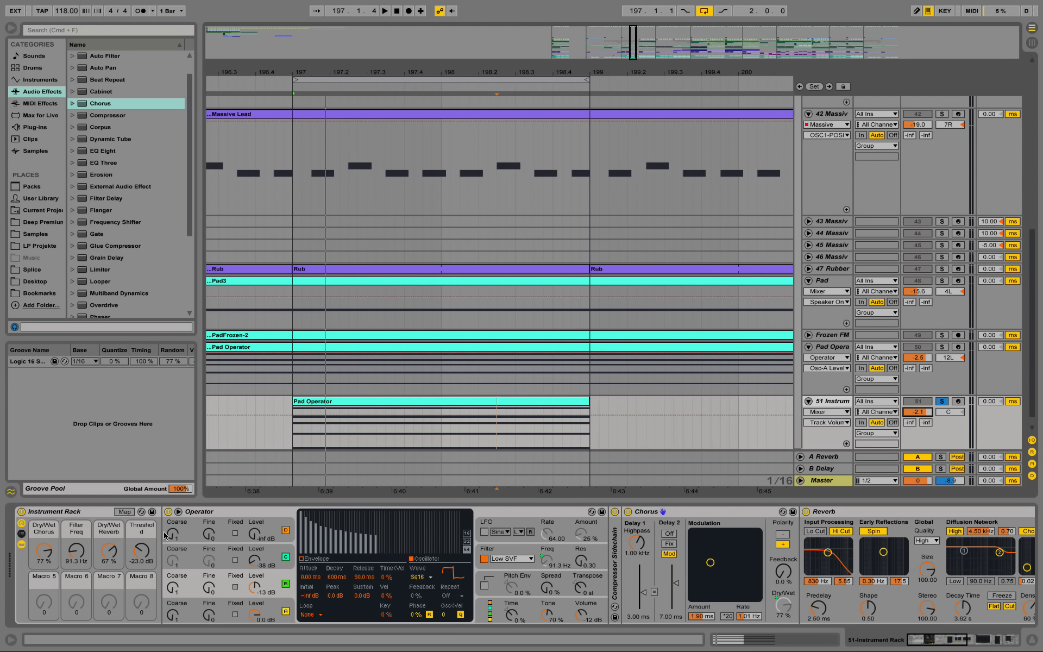
Compare the soloed new rack with the original Pad Operator during playback, and inspect the original's device chain through to its EQ Eight.
key("space")
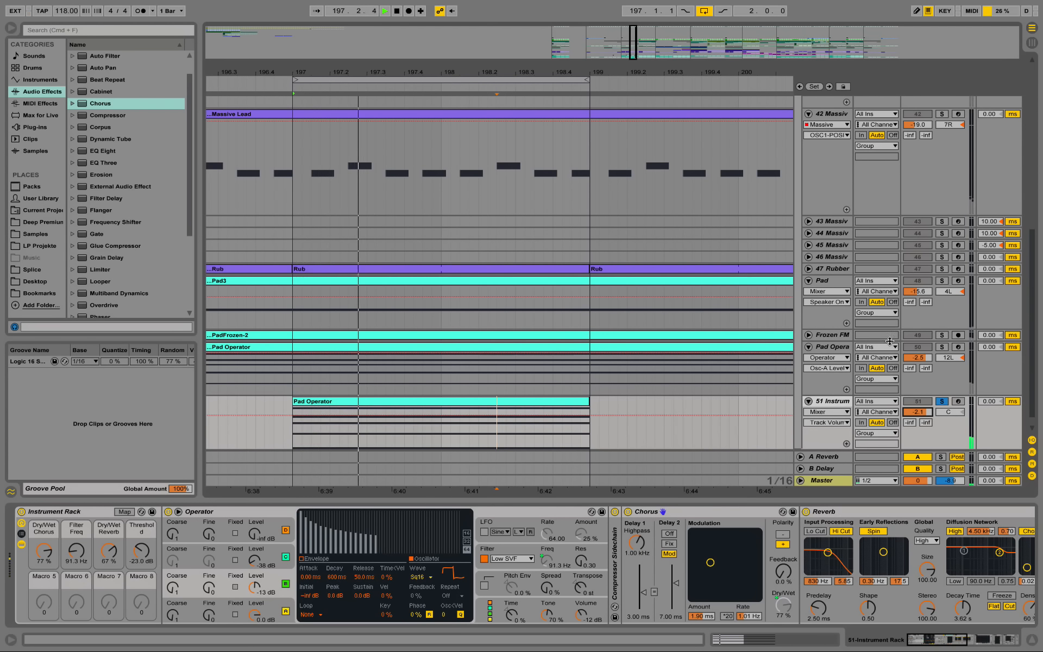
left_click(943, 347)
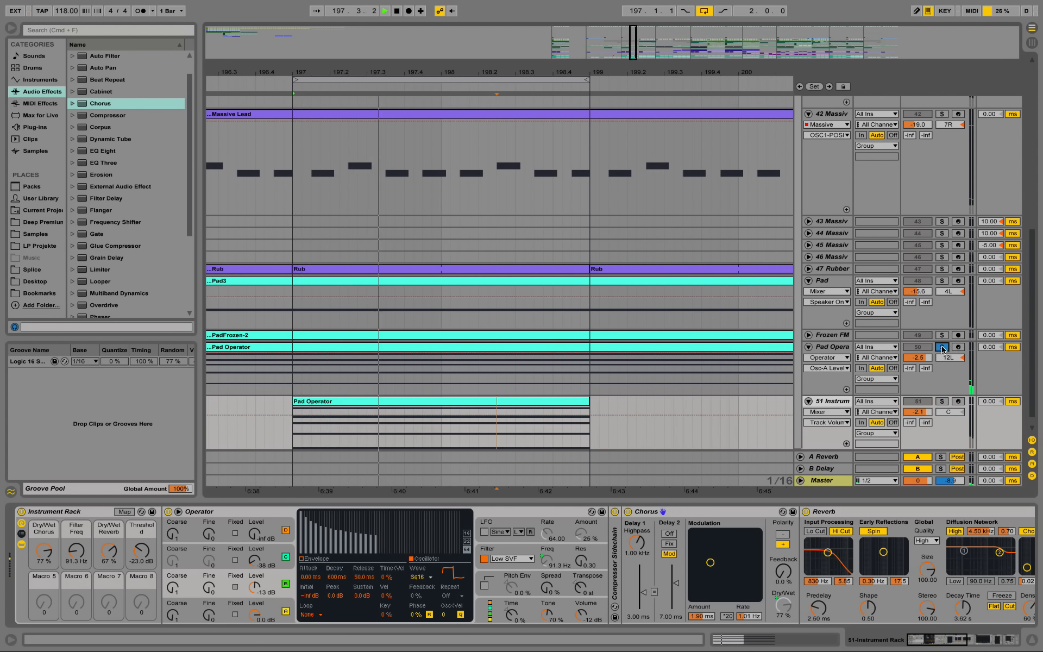
key("space")
left_click(922, 349)
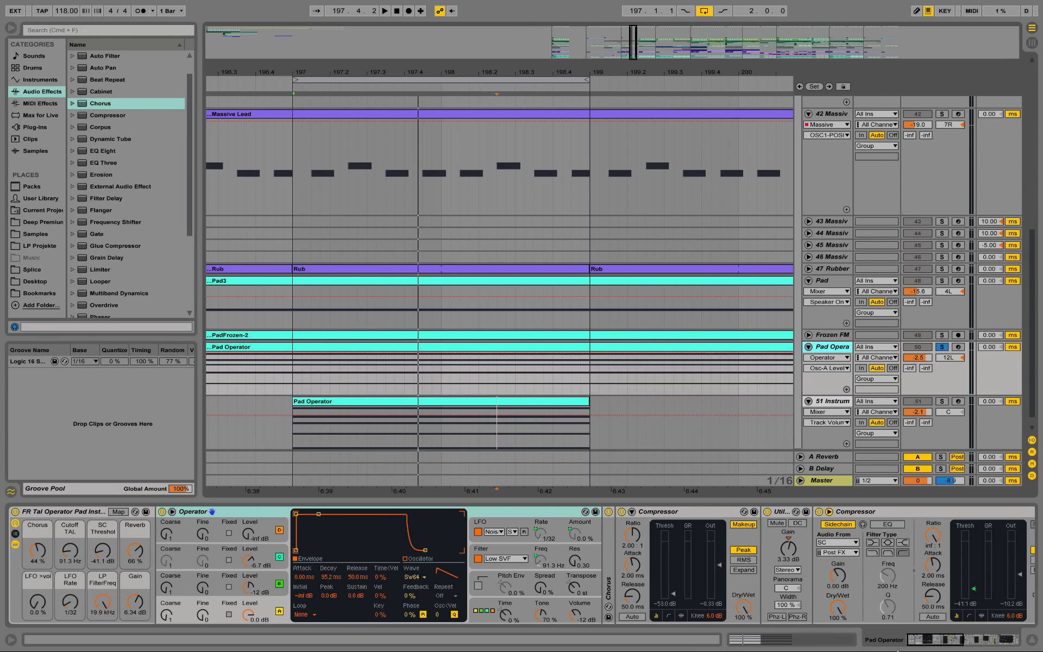
left_click_drag(936, 644, 963, 641)
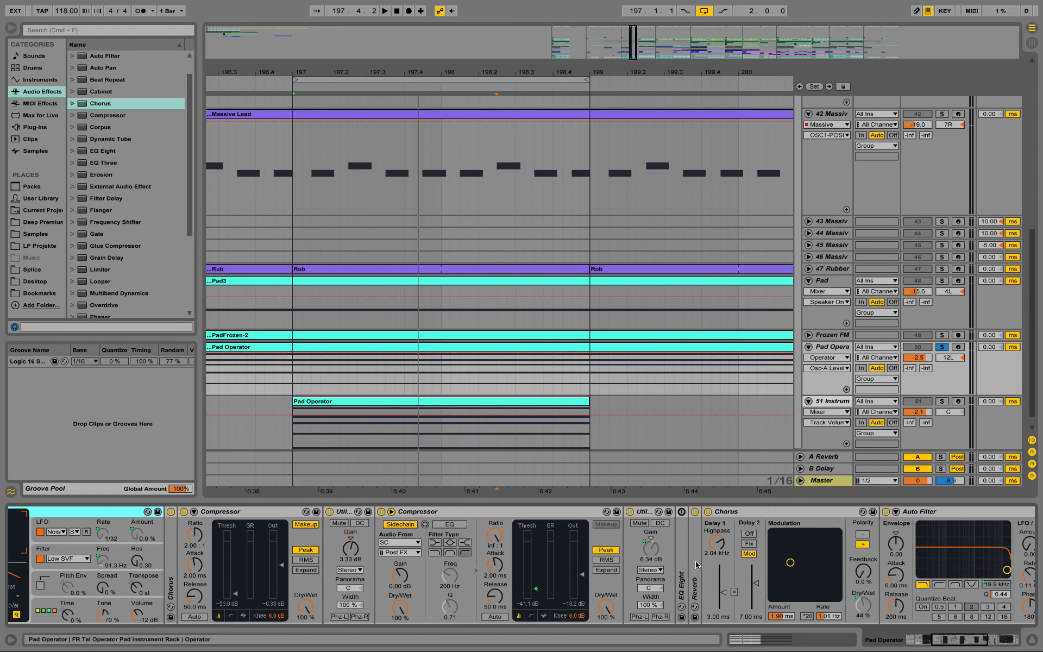
left_click(1002, 642)
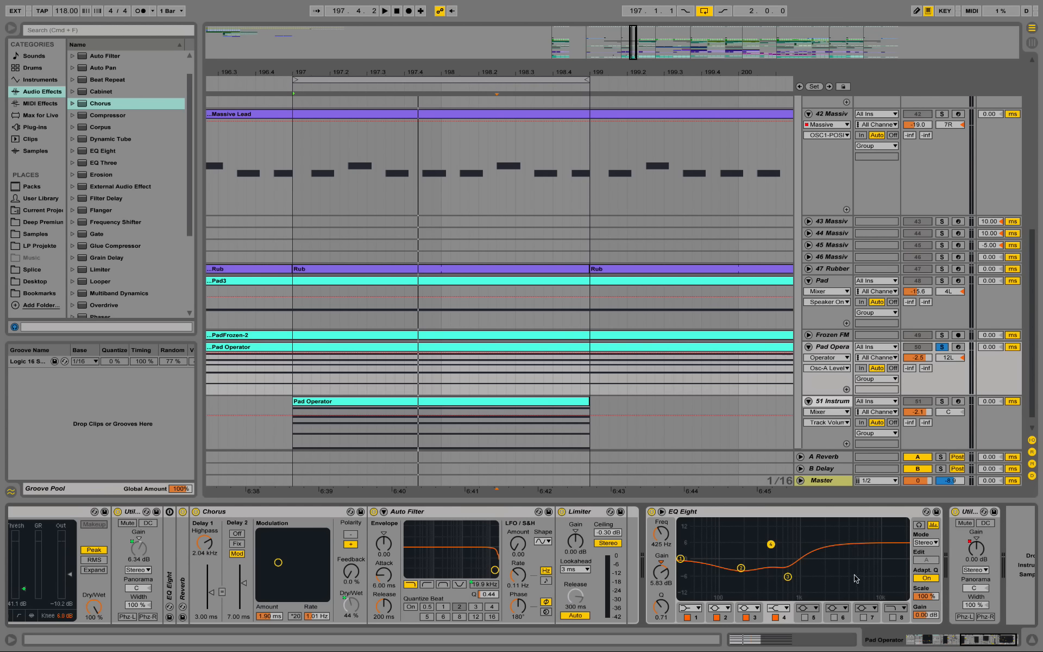
left_click(783, 610)
left_click(780, 581)
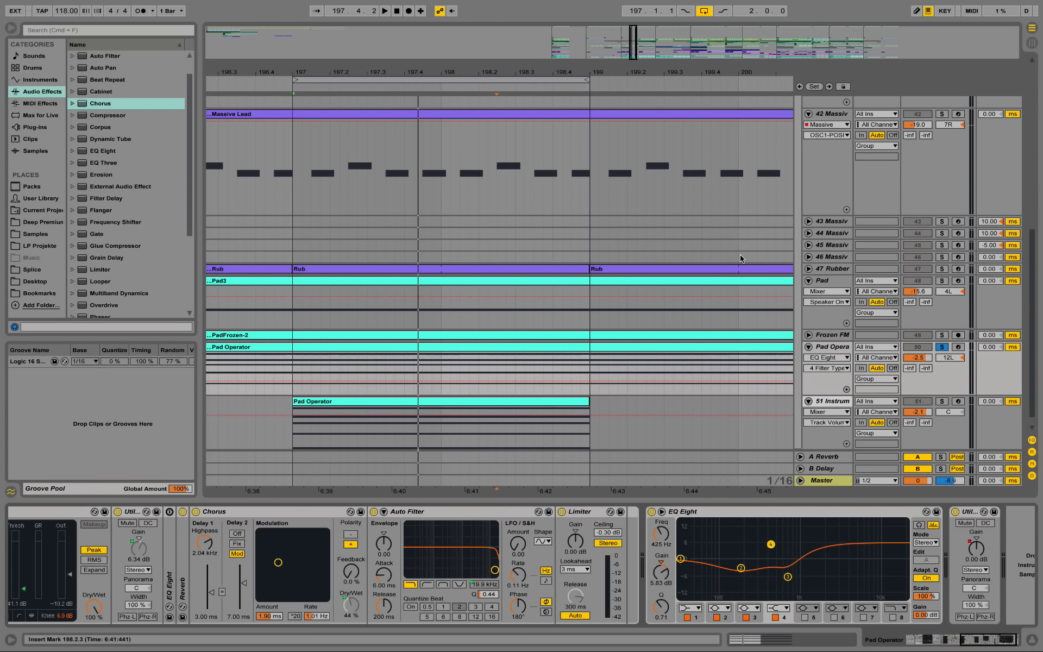
Unsolo Pad Operator during playback and deactivate the new rack track to hear the original pad in the full mix.
key("space")
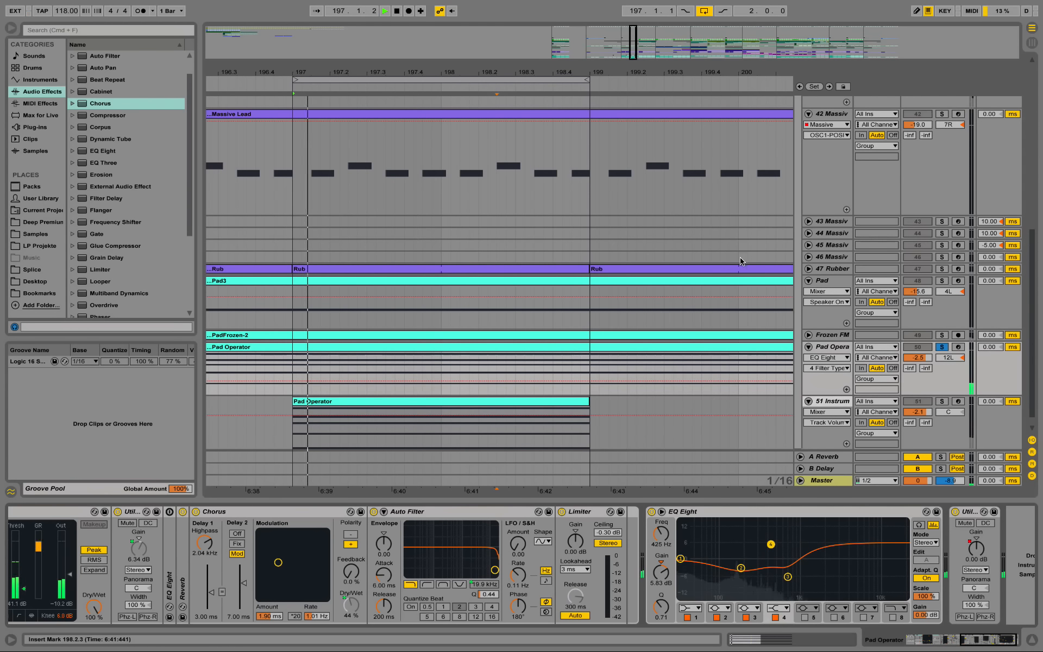
left_click(942, 346)
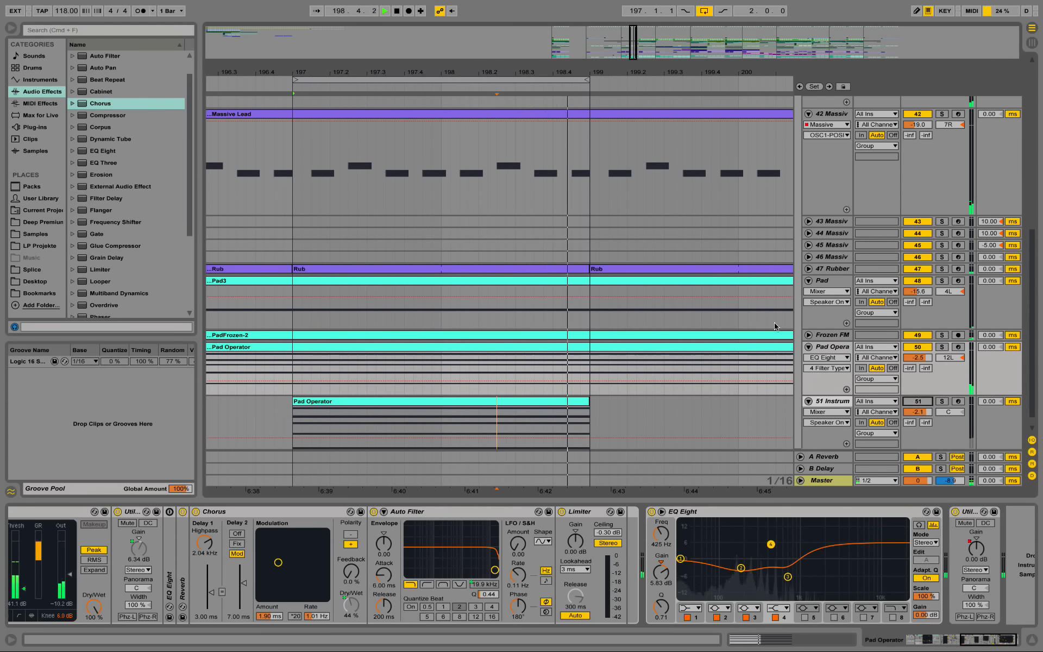
key("space")
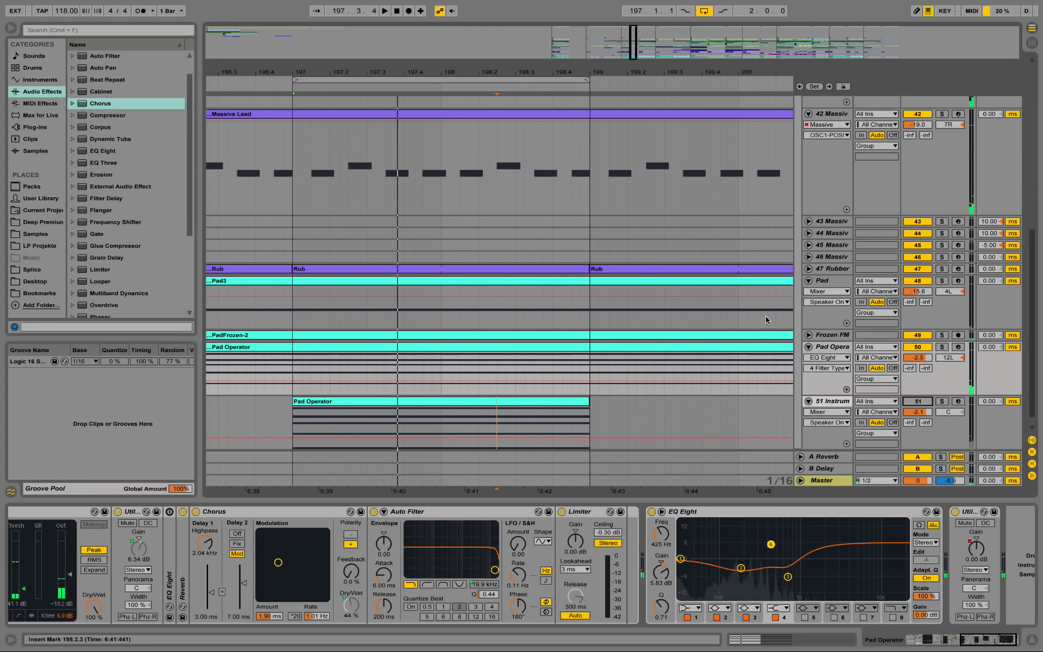
Inspect the Pad track's Operator rack and the note in its Pad3 clip, and play the arrangement from bar 197.
left_click_drag(413, 73, 413, 40)
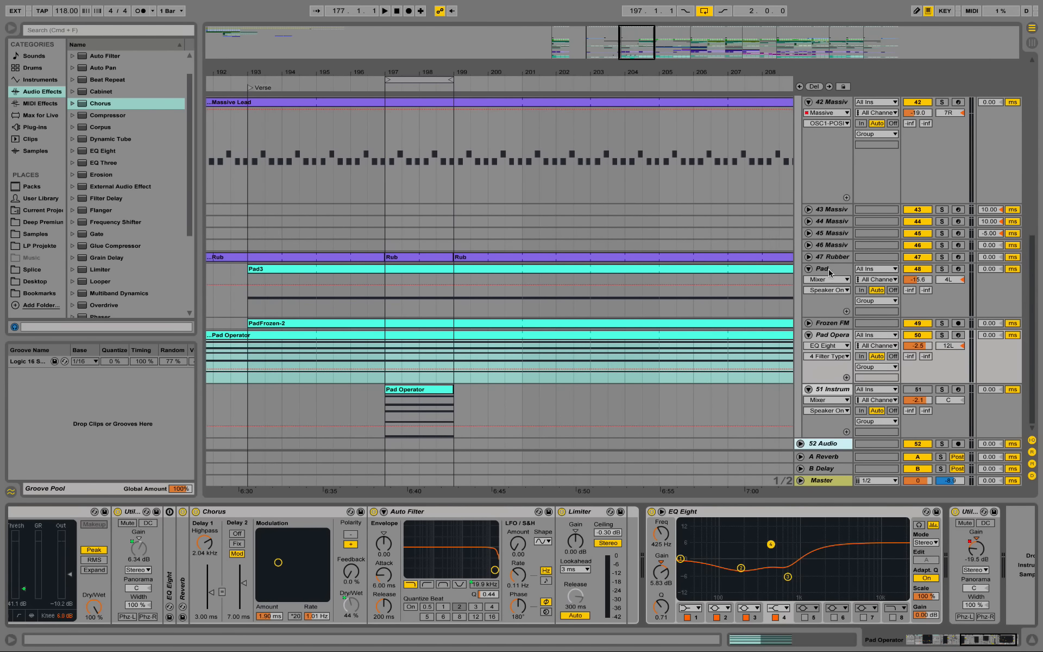
left_click(830, 273)
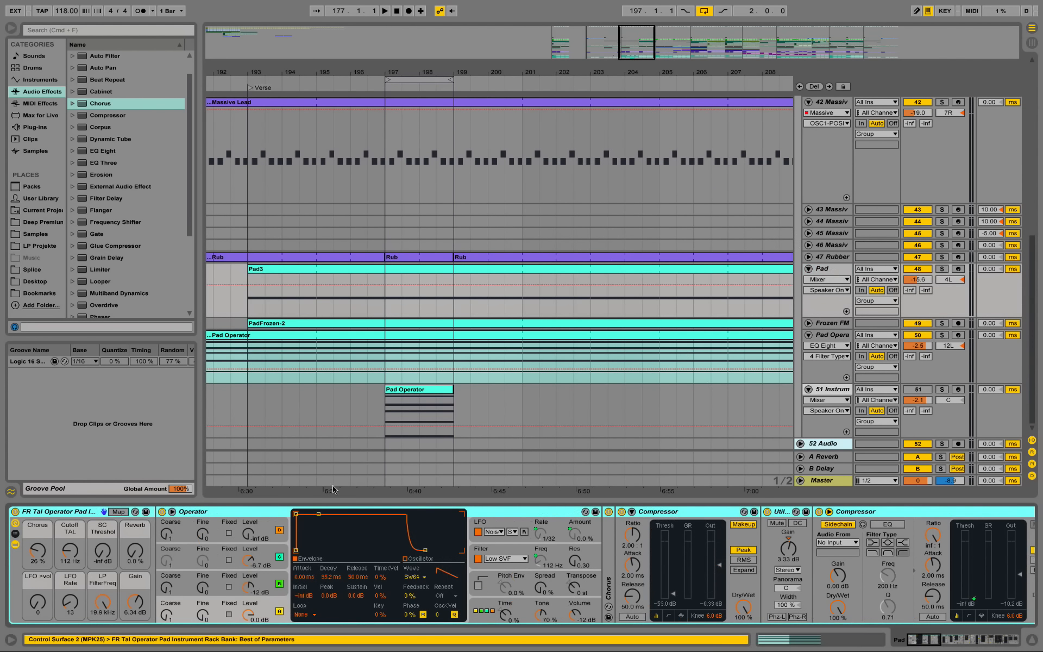
double_click(431, 269)
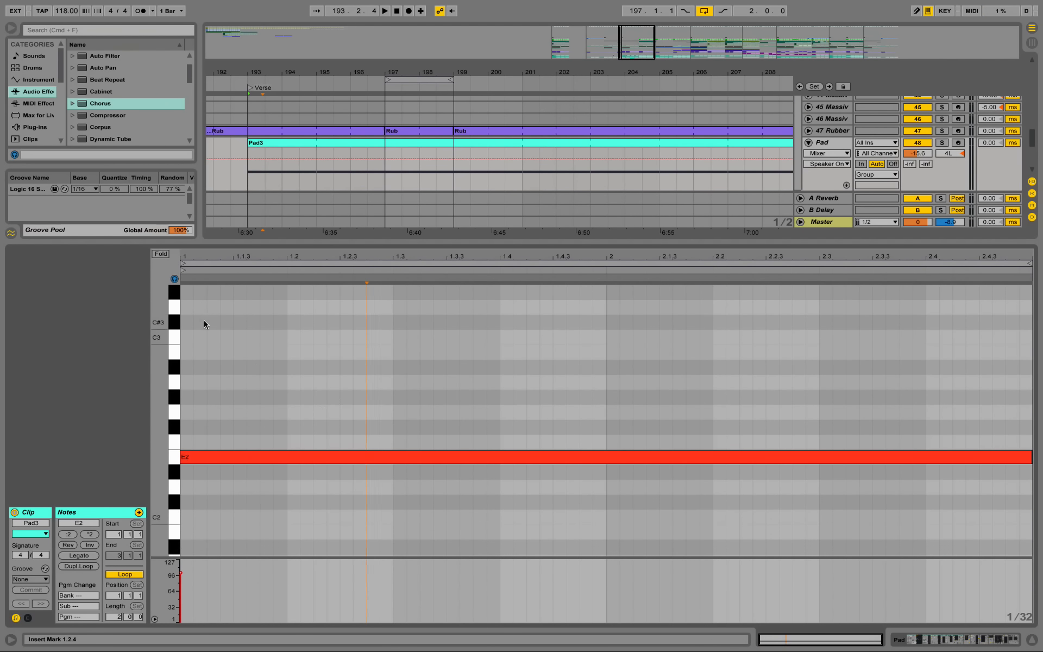
left_click_drag(204, 324, 245, 558)
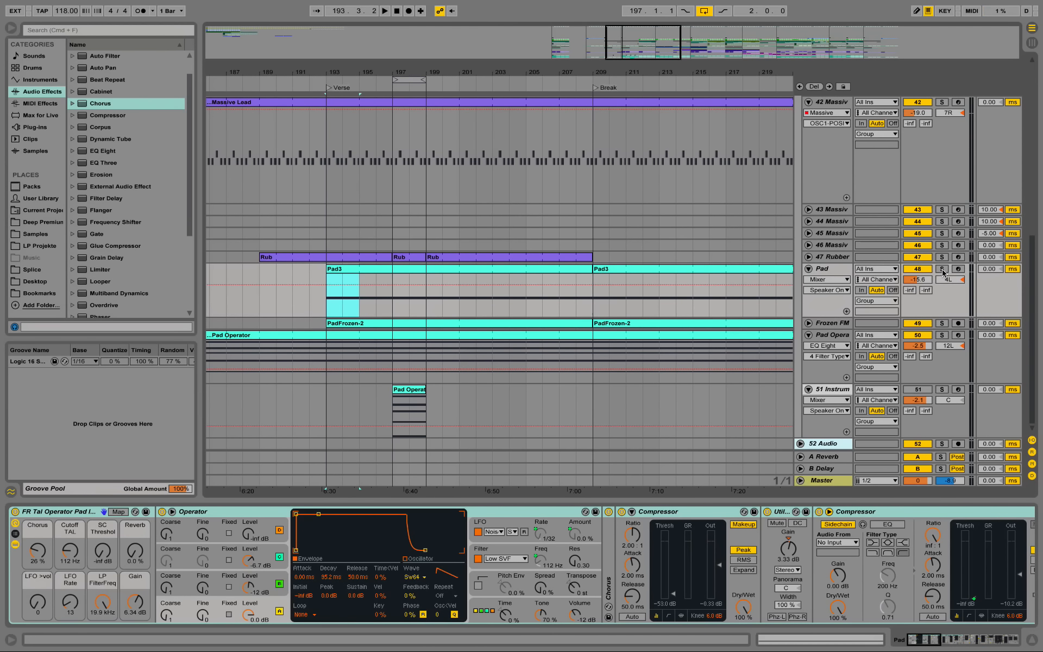
left_click(394, 280)
key("space")
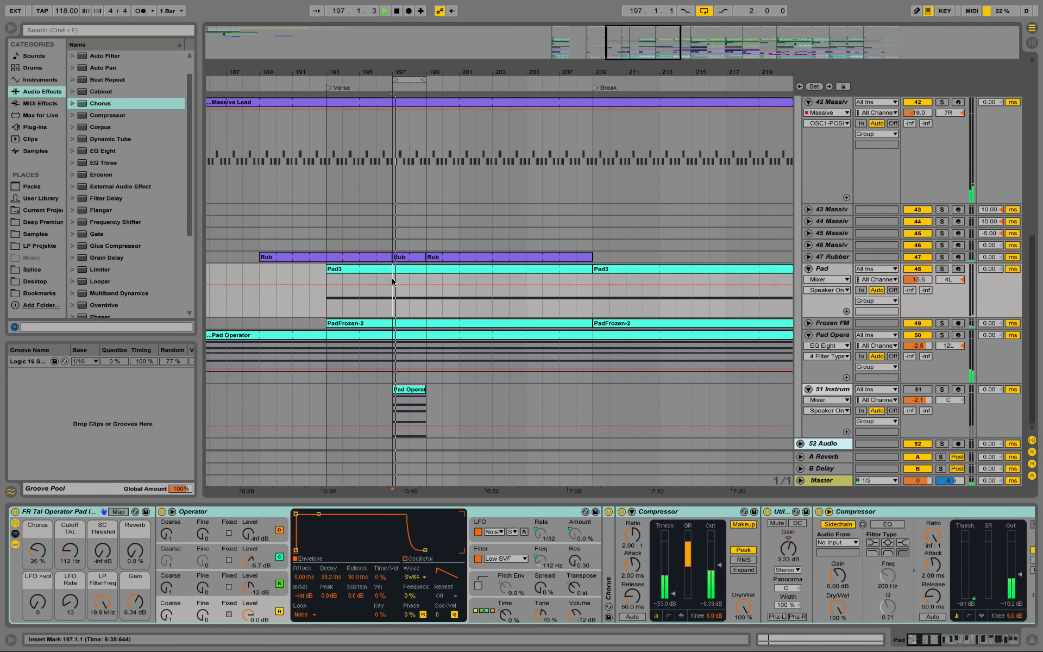
Delete the recreated Instrument Rack track.
left_click(830, 391)
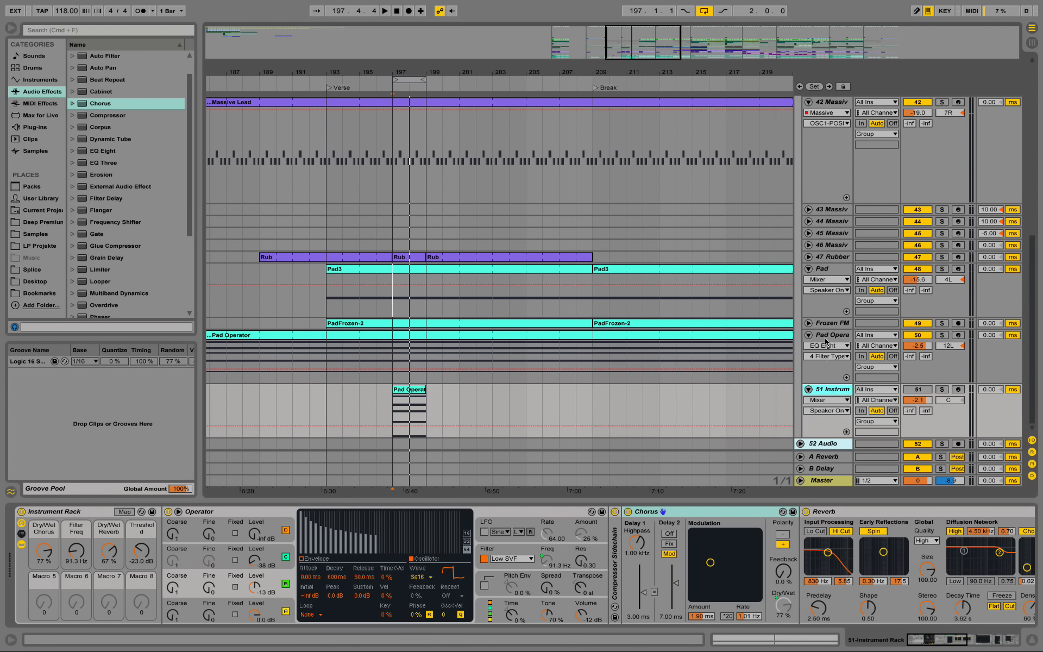
key("Delete")
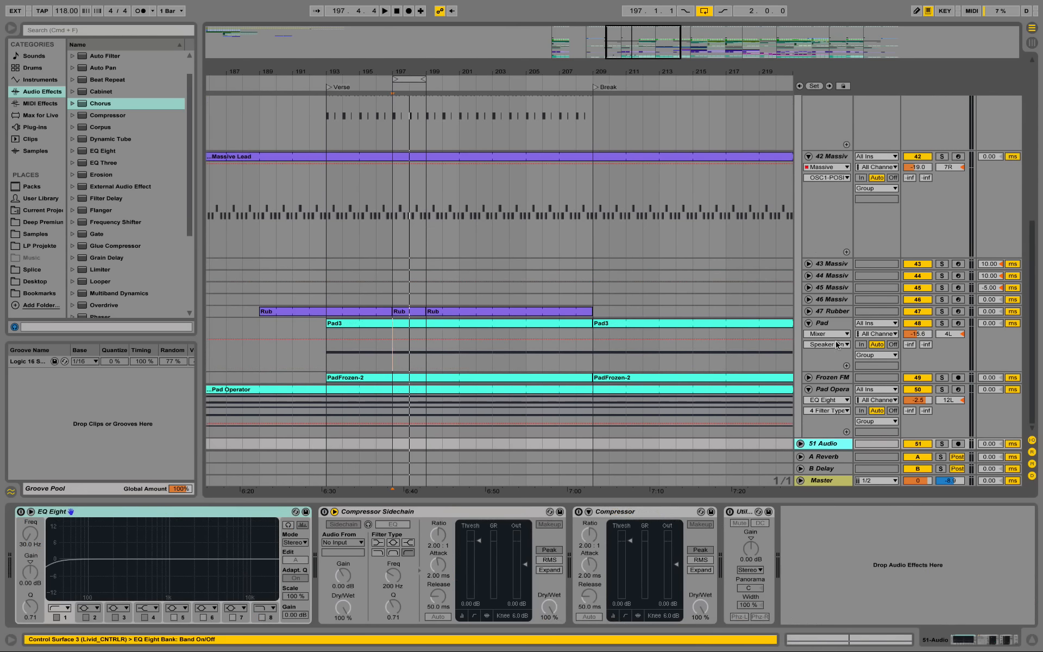
Play the arrangement from bar 197 while unfolding the Chorus in Pad Operator's chain, and close the device view.
left_click(828, 390)
key("space")
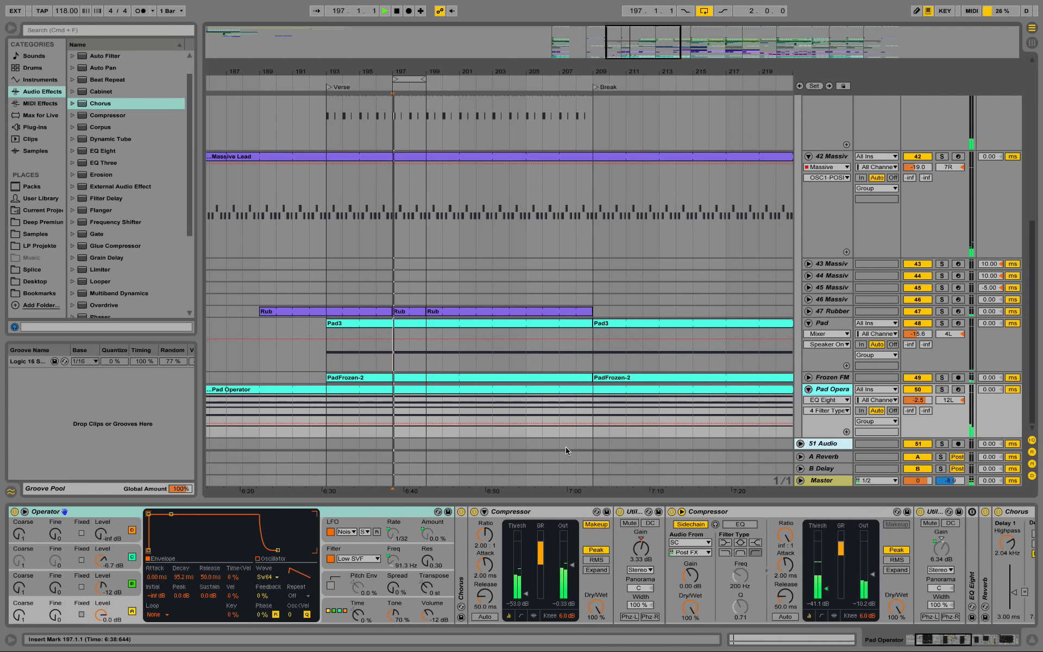
double_click(461, 535)
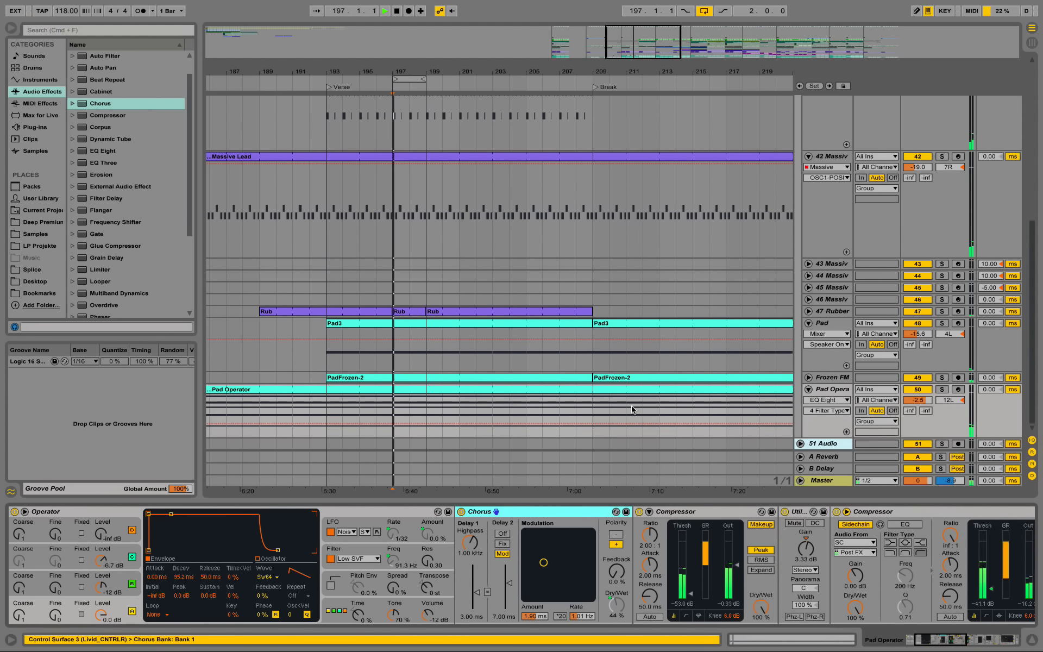
left_click(1034, 639)
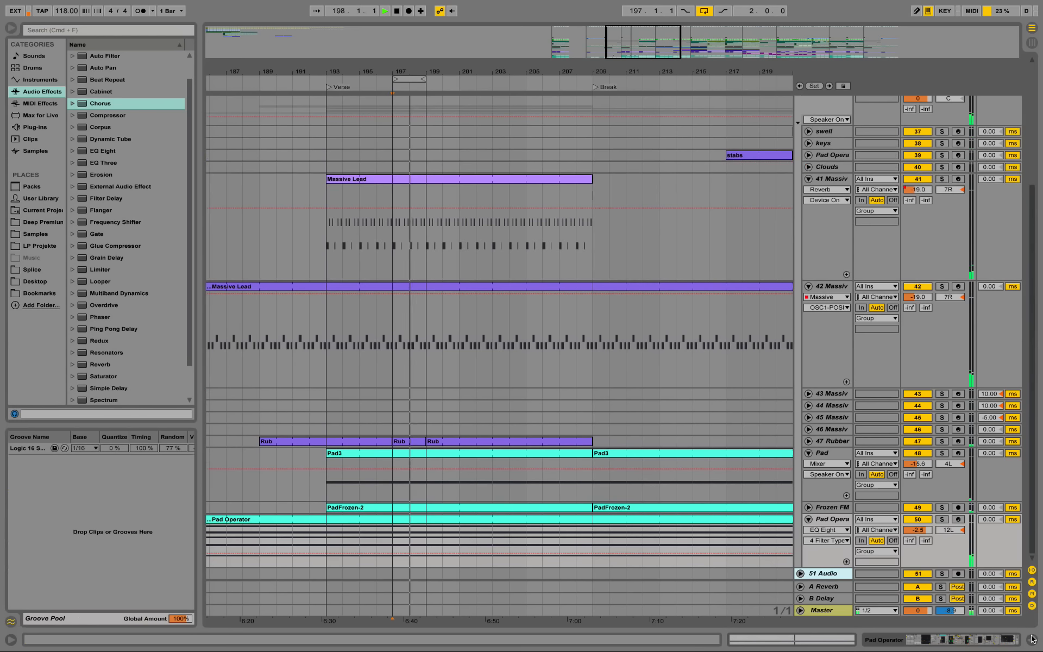
key("space")
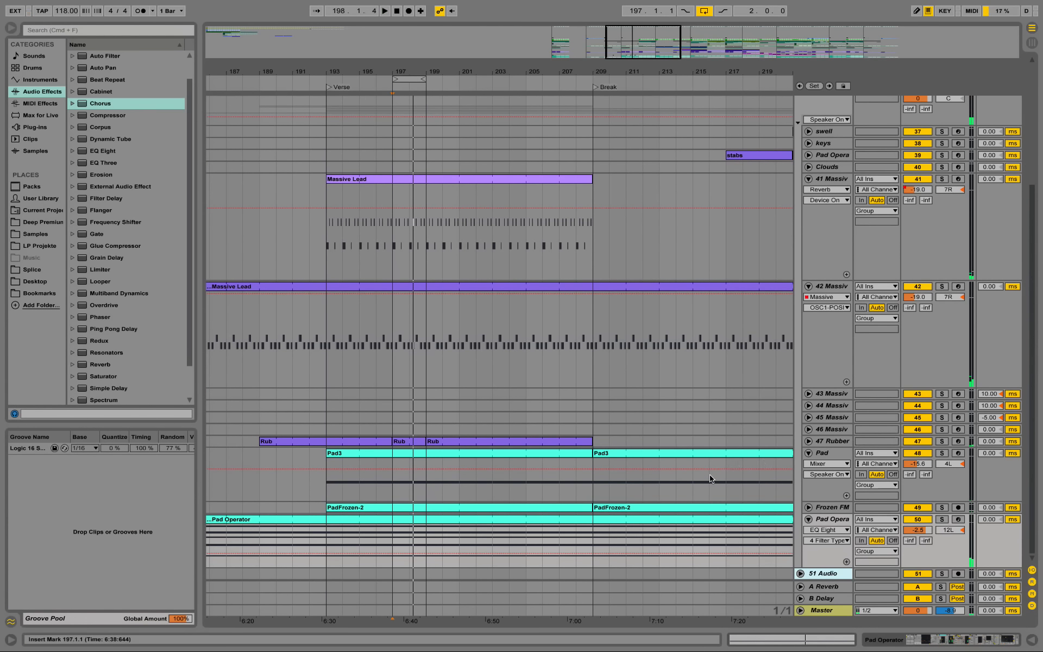
Unfold the Frozen FM track, solo it and play its PadFrozen-2 clip from bar 193.
left_click(834, 507)
left_click(808, 507)
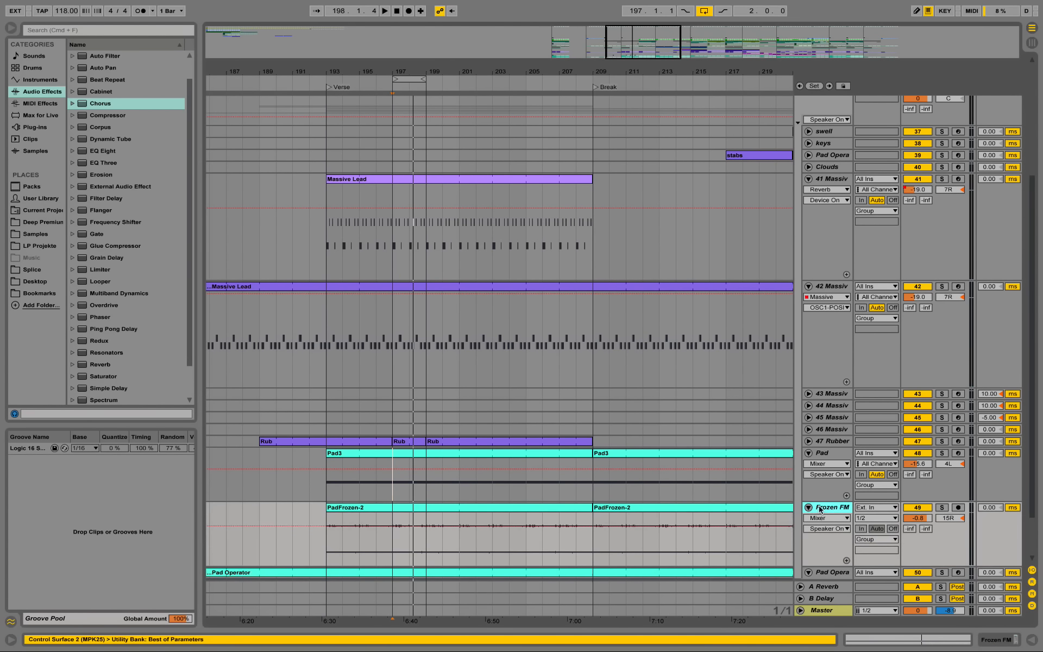
left_click(490, 510)
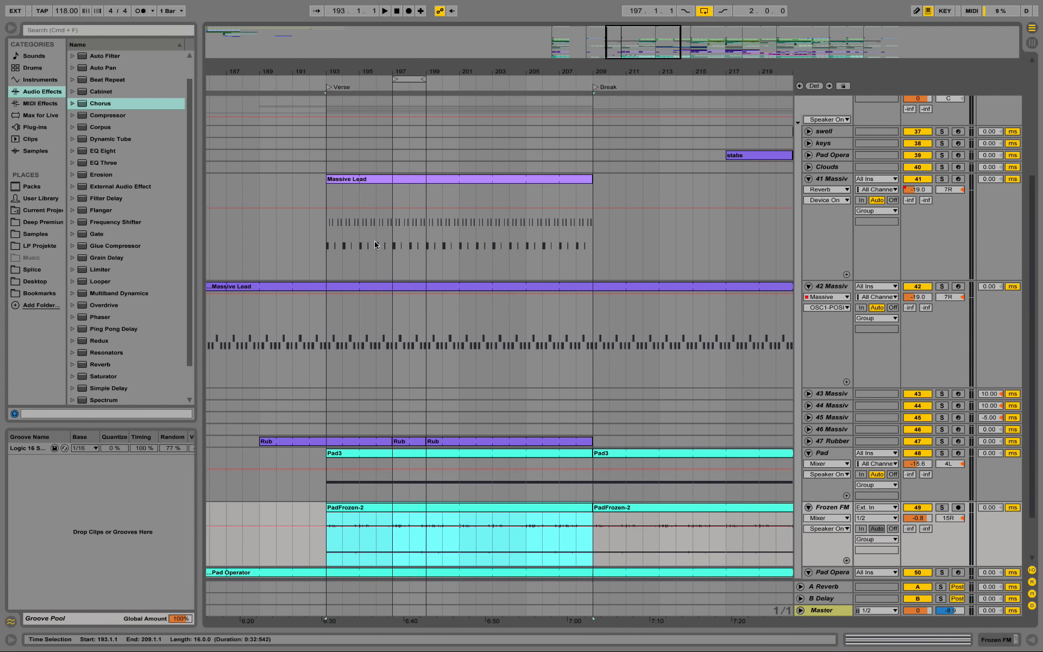
scroll(375, 242, "down", 4)
left_click_drag(401, 73, 401, 106)
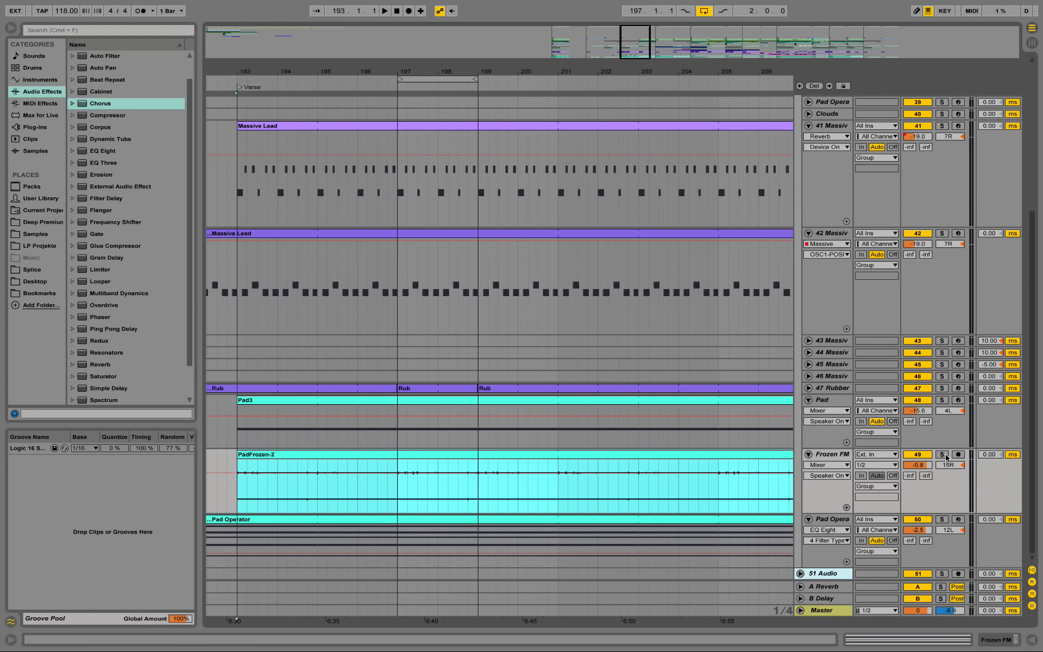
left_click(942, 454)
key("space")
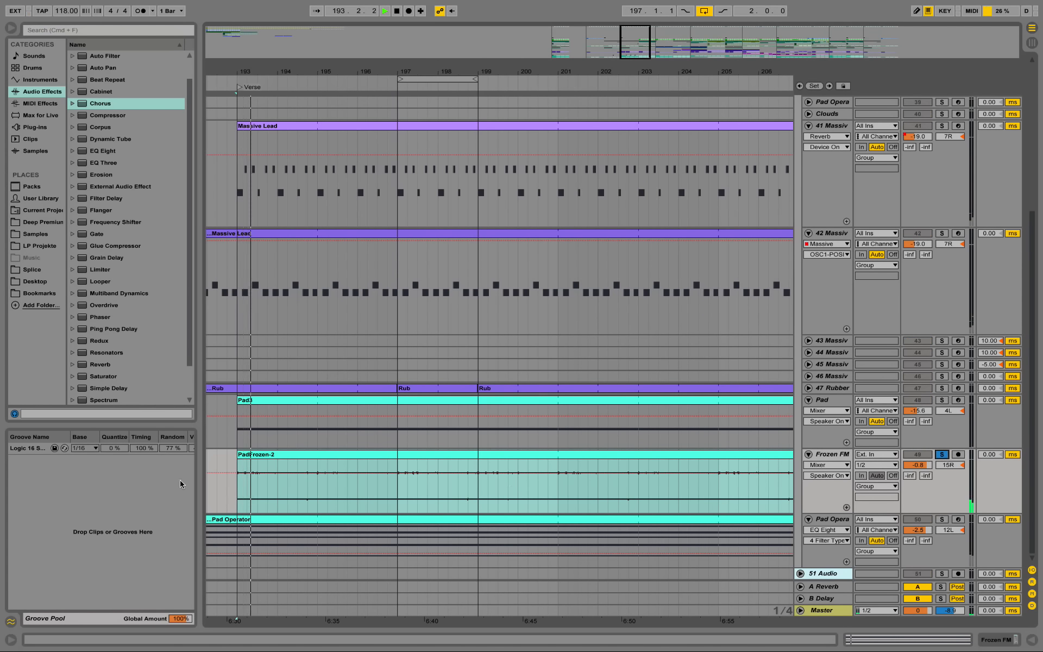
Examine the PadFrozen-2 clip's waveform and sample settings, and show the Frozen FM track's devices.
left_click(399, 489)
left_click(400, 484)
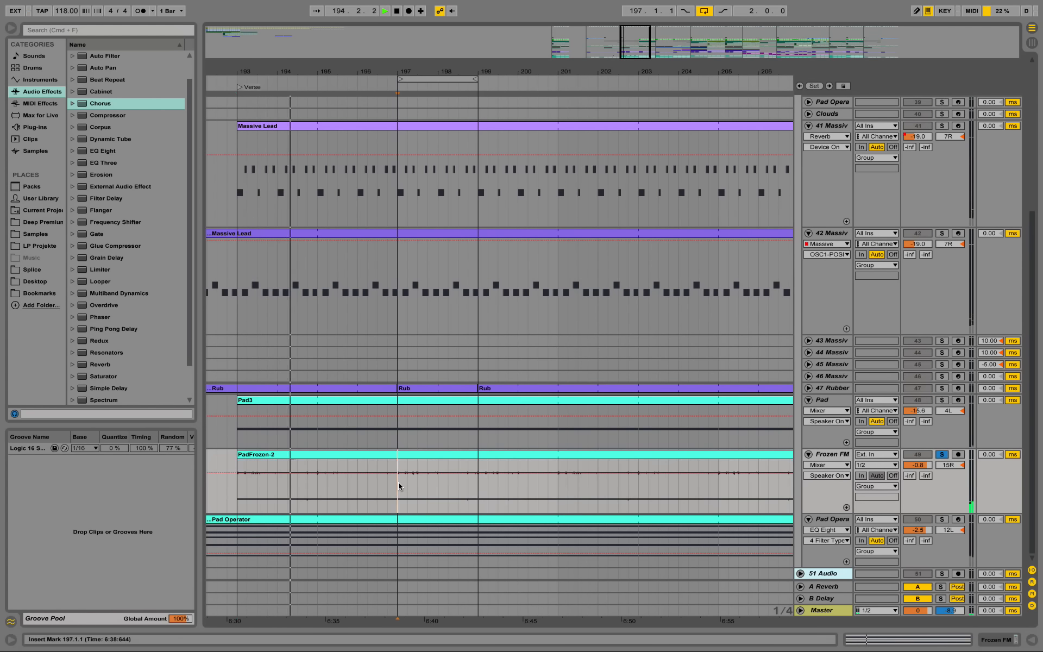
double_click(419, 454)
key("space")
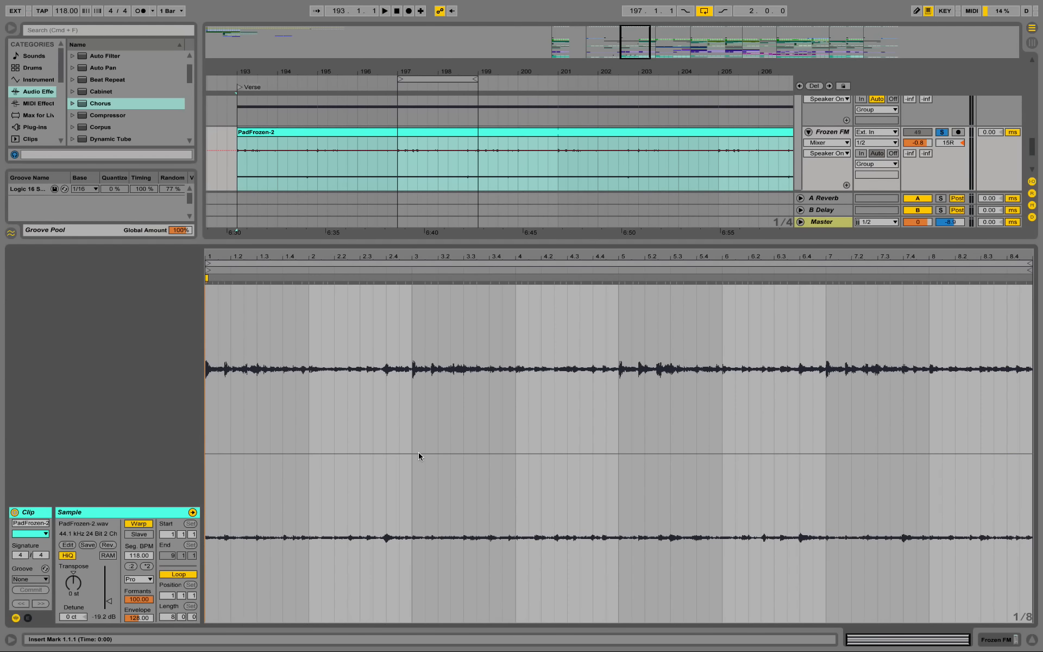
left_click(997, 640)
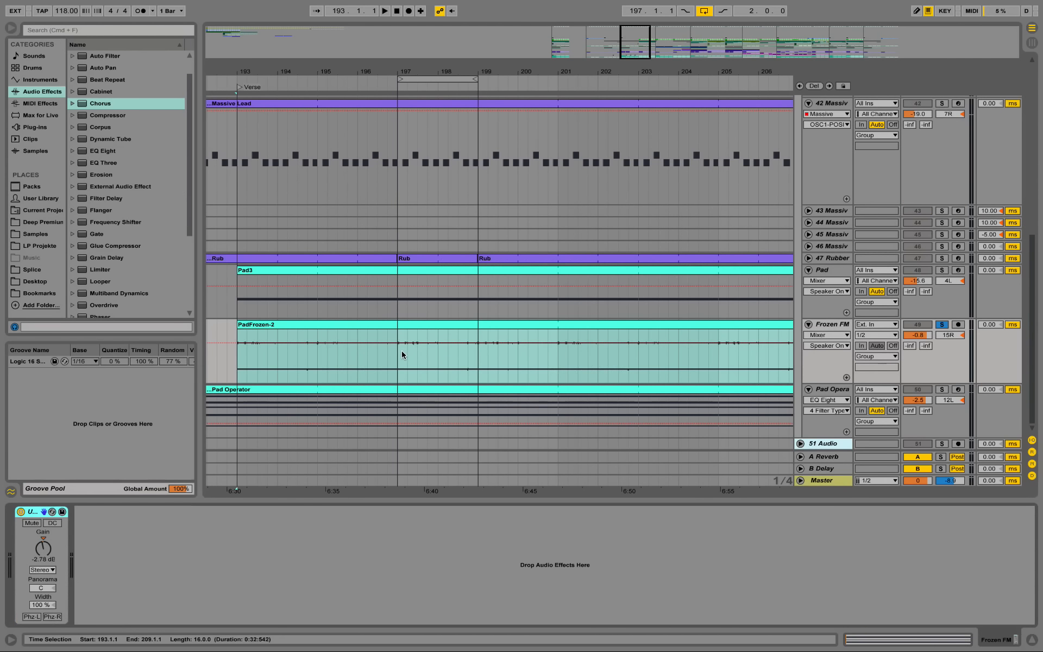
Listen to the soloed Frozen FM audio from bars 193 and 197, viewing the two bars from 197 up close.
left_click(396, 354)
key("space")
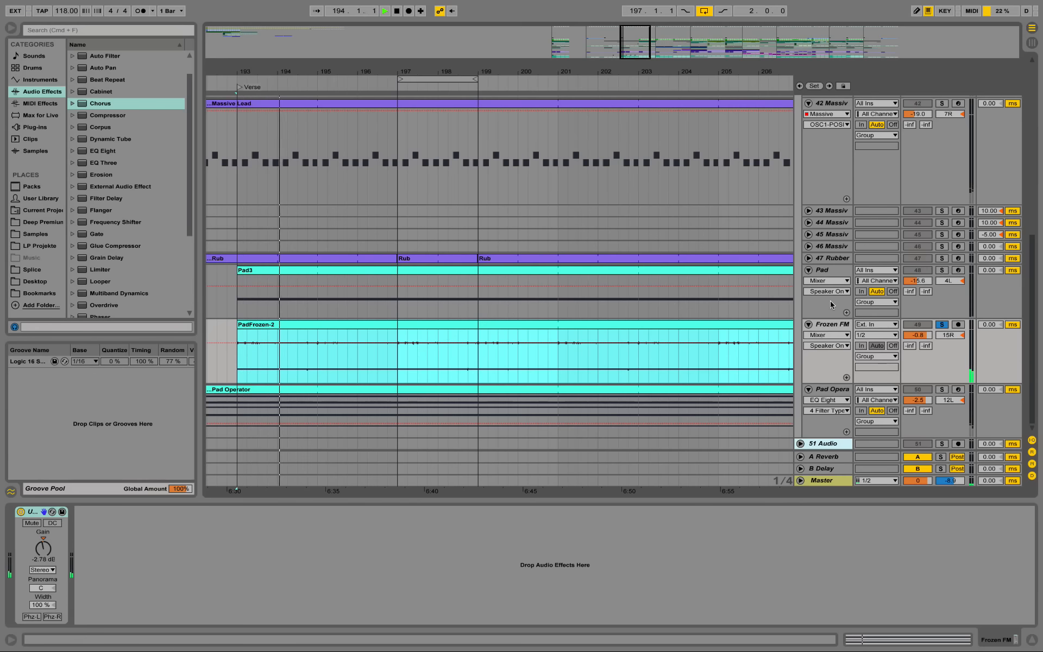
key("space")
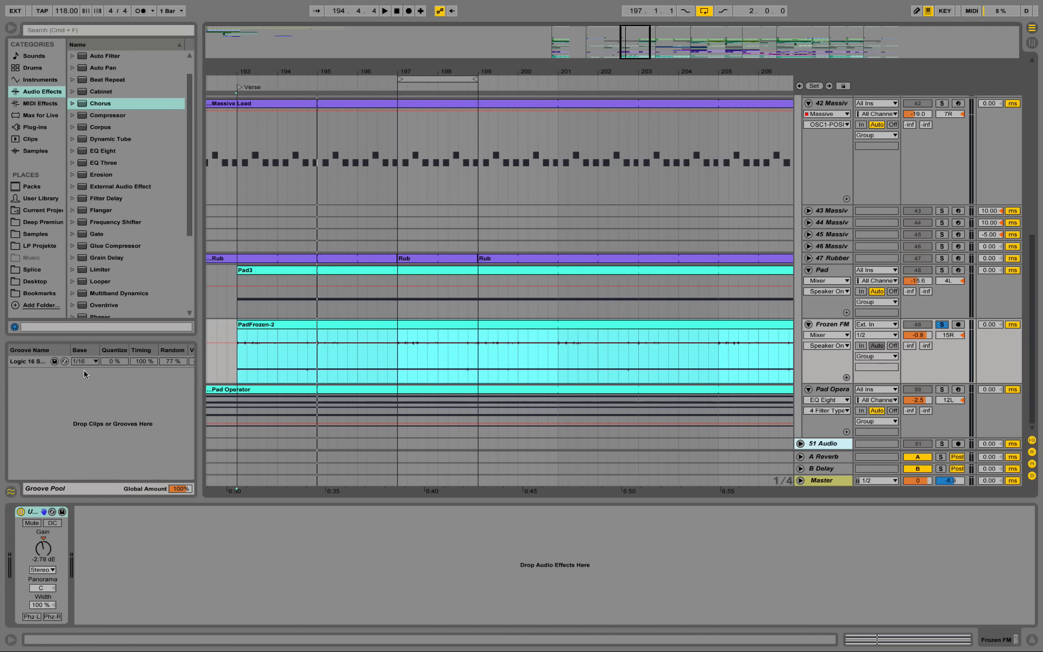
left_click(399, 353)
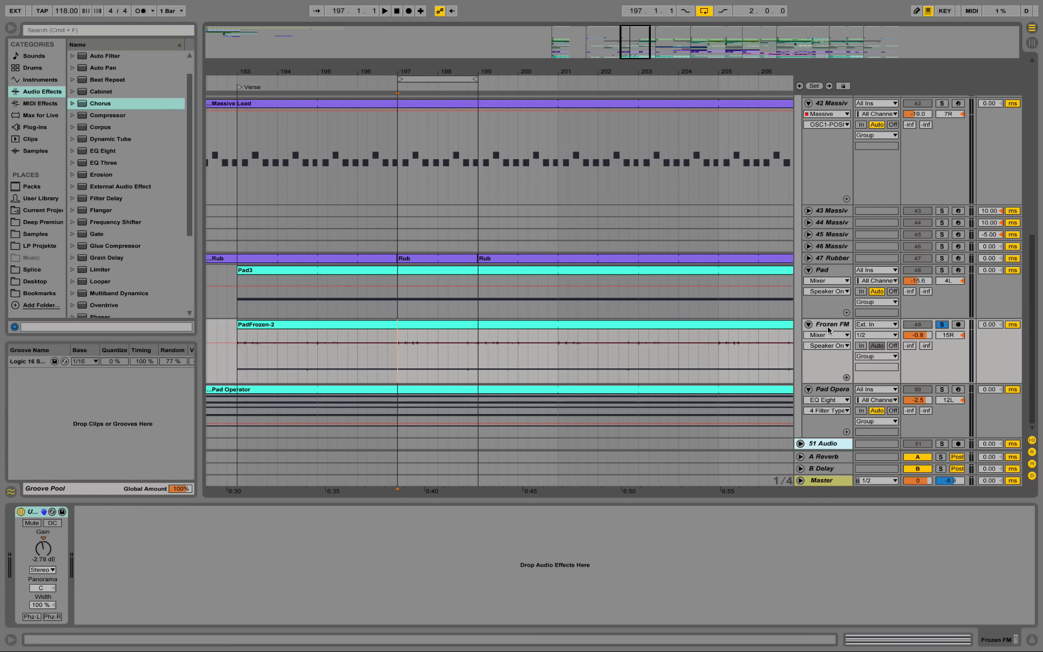
key("space")
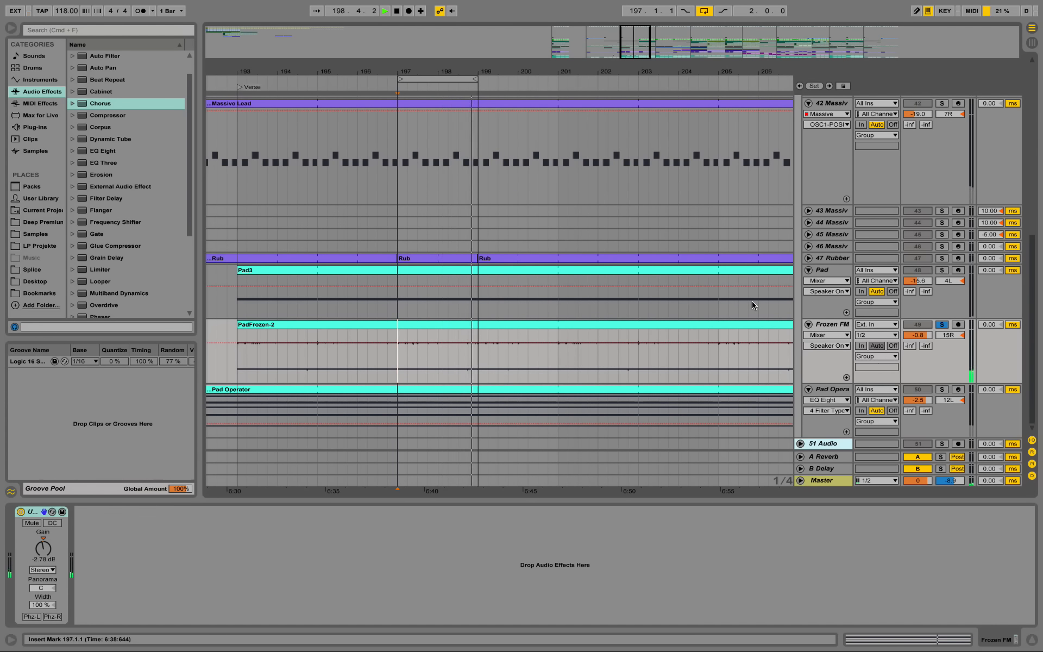
left_click_drag(418, 77, 418, 135)
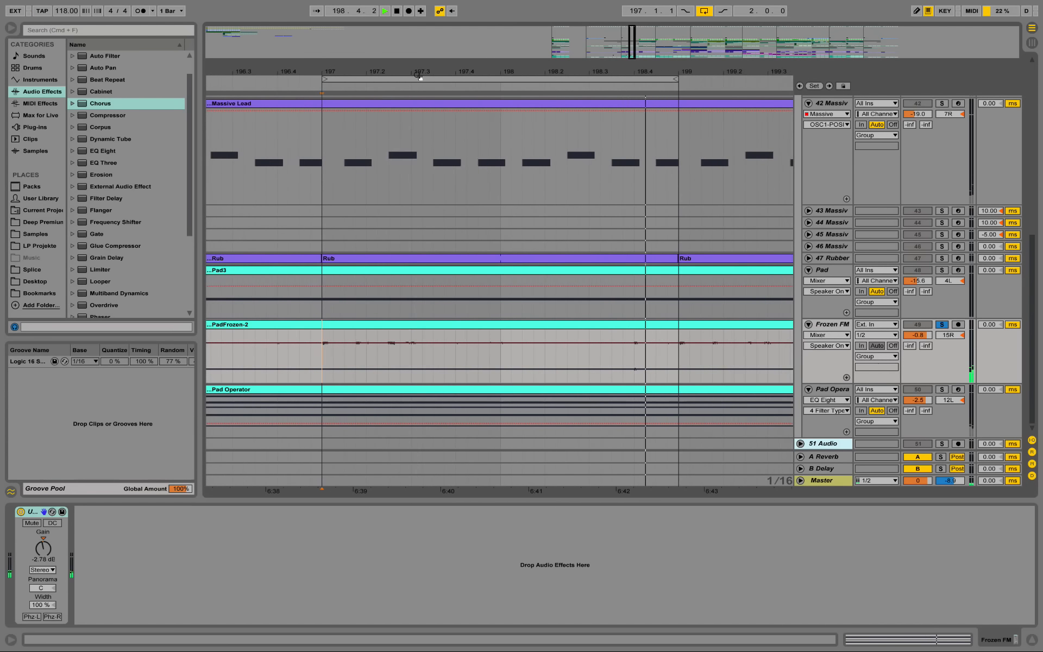
Stop playback and convert bars 197 to 199 of the PadFrozen-2 audio into MIDI on the Pad track, using the Harmony option.
key("space")
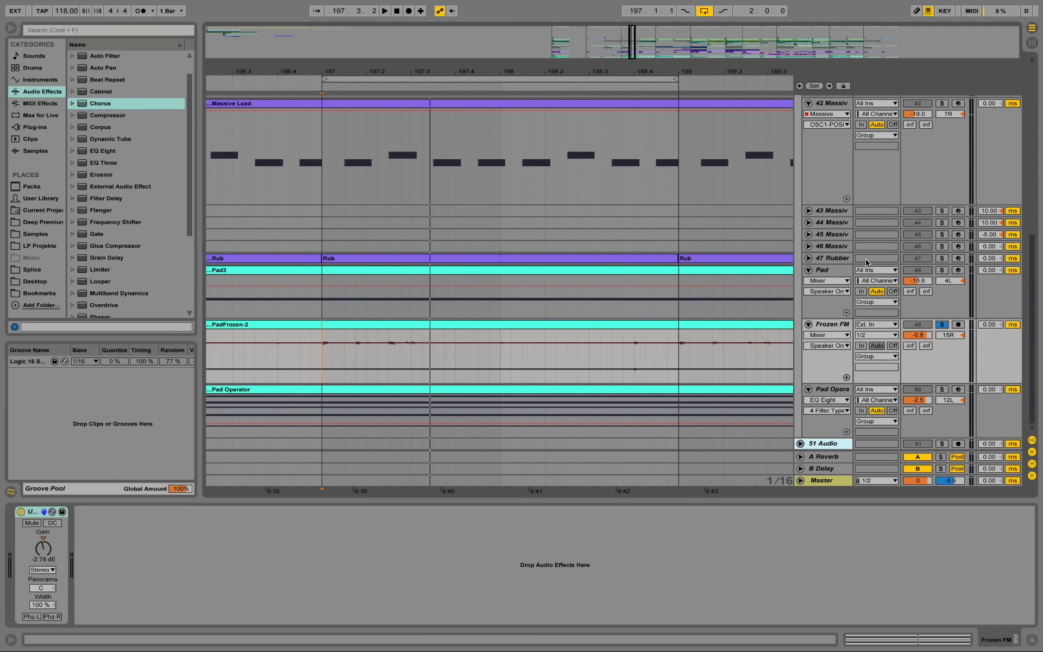
left_click_drag(675, 355, 326, 341)
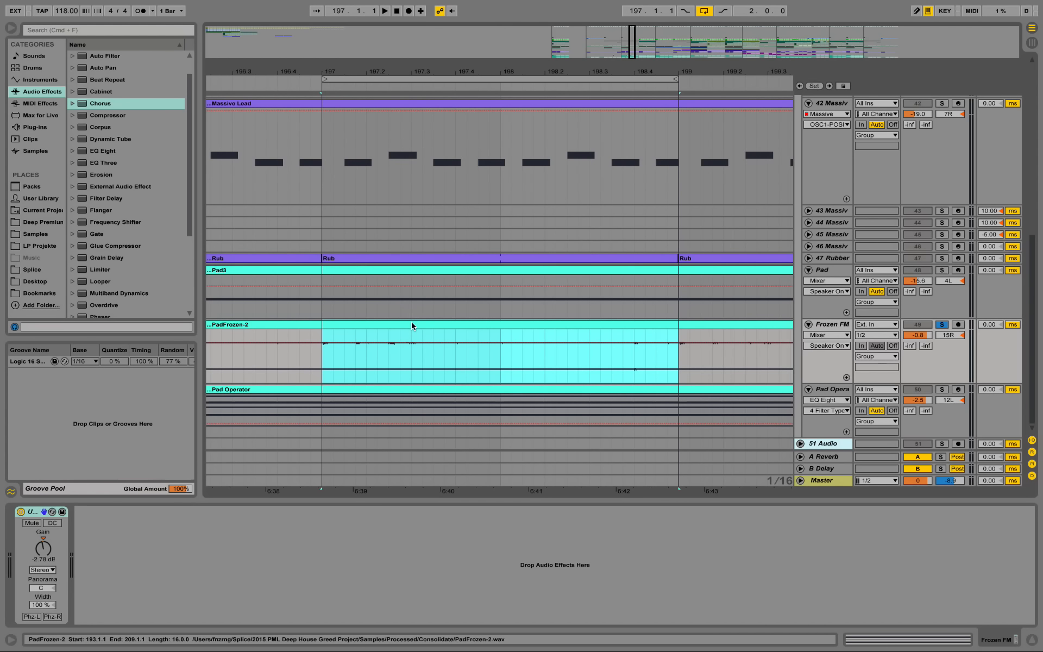
left_click_drag(411, 324, 409, 306)
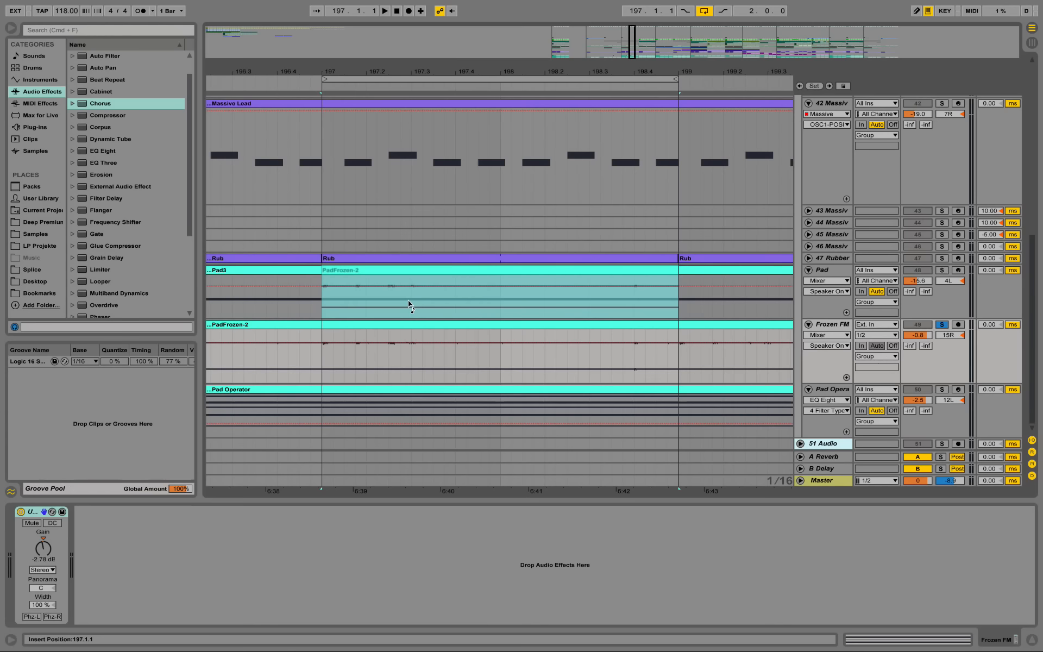
left_click_drag(409, 301, 408, 300)
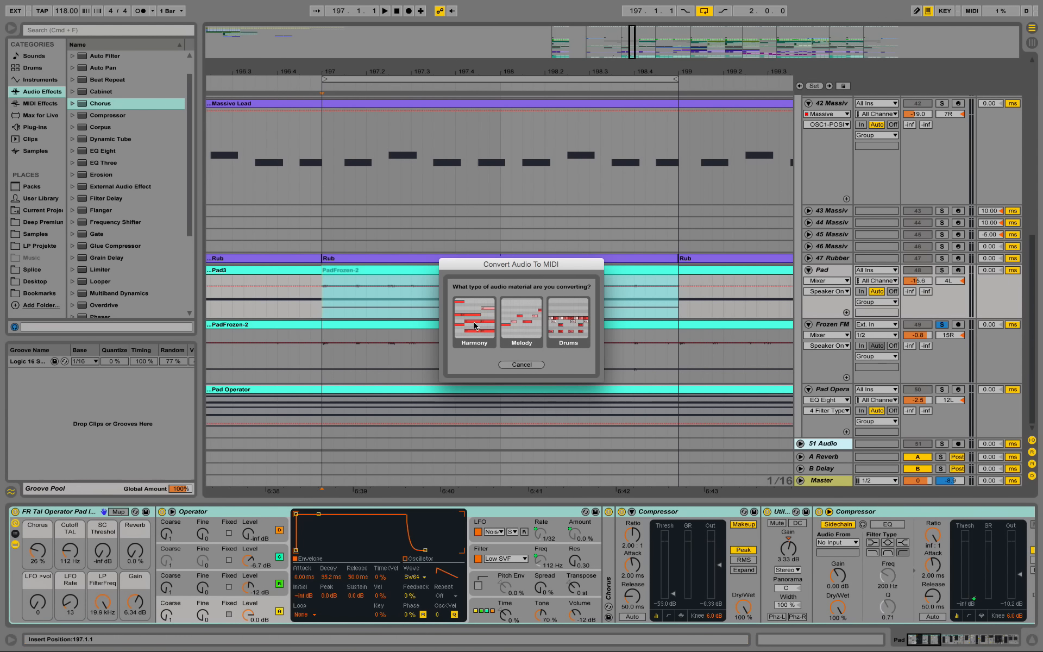
left_click(475, 325)
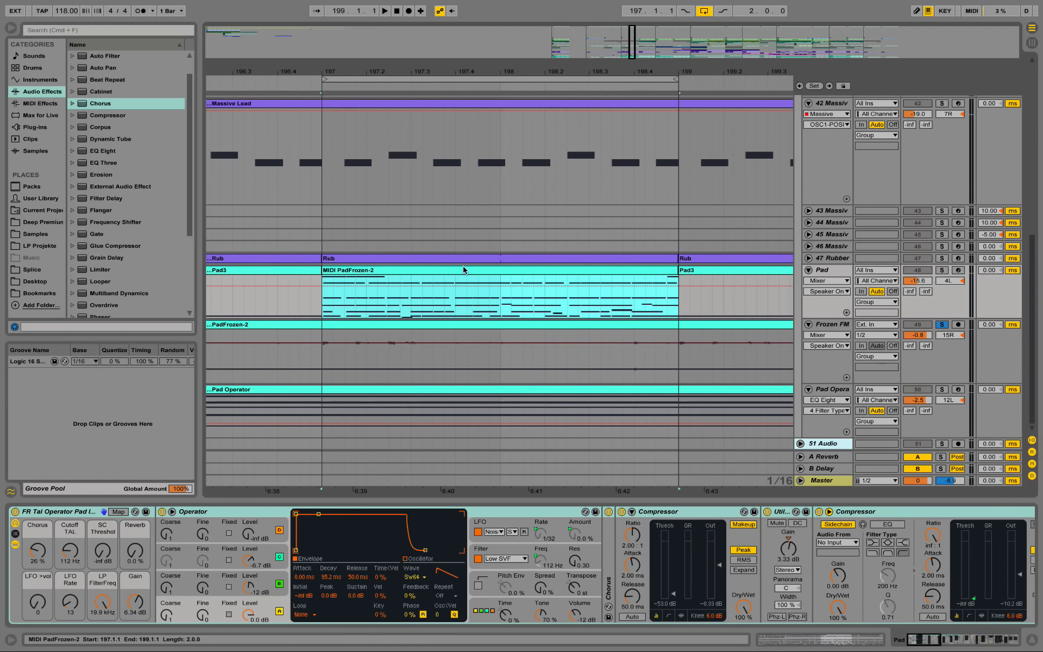
Solo and enlarge the Pad track, open the MIDI PadFrozen-2 clip and examine its notes up close.
left_click(942, 270)
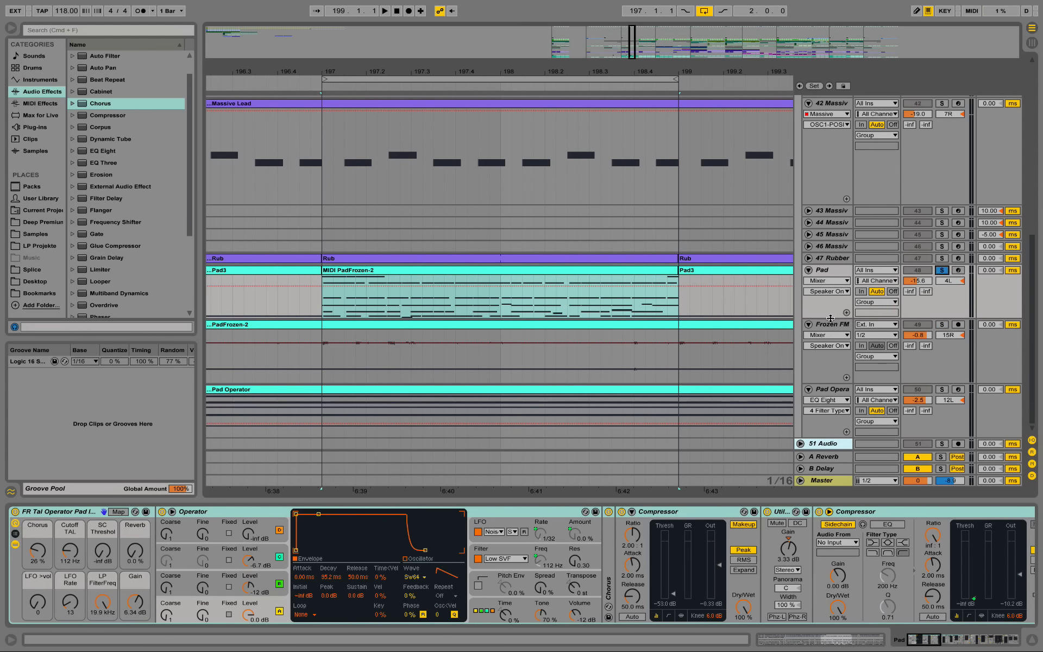
left_click_drag(830, 319, 831, 393)
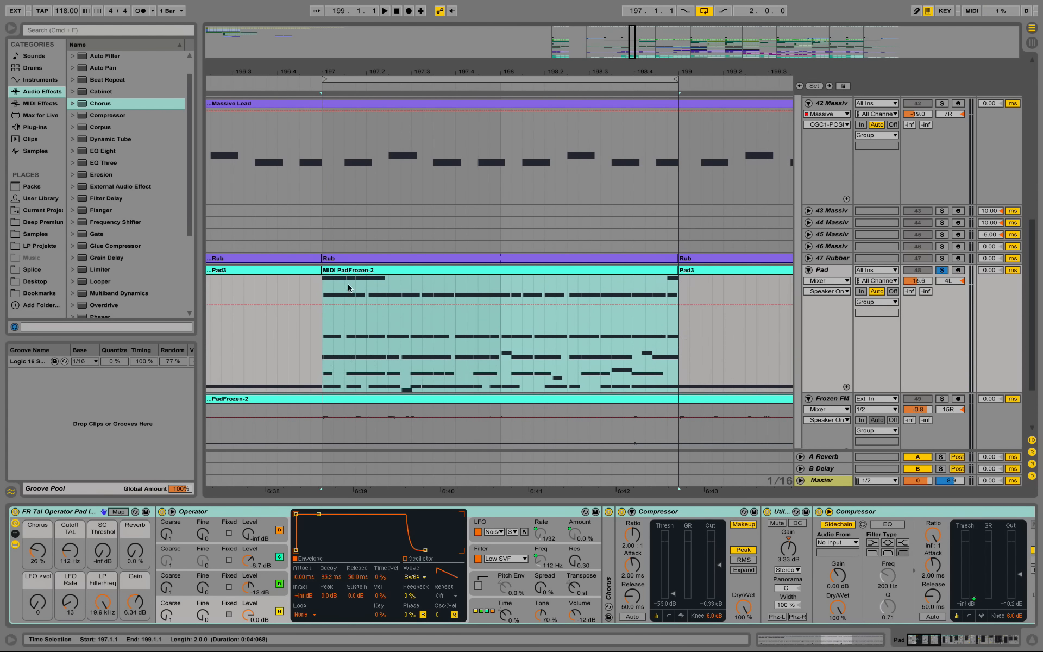
double_click(361, 270)
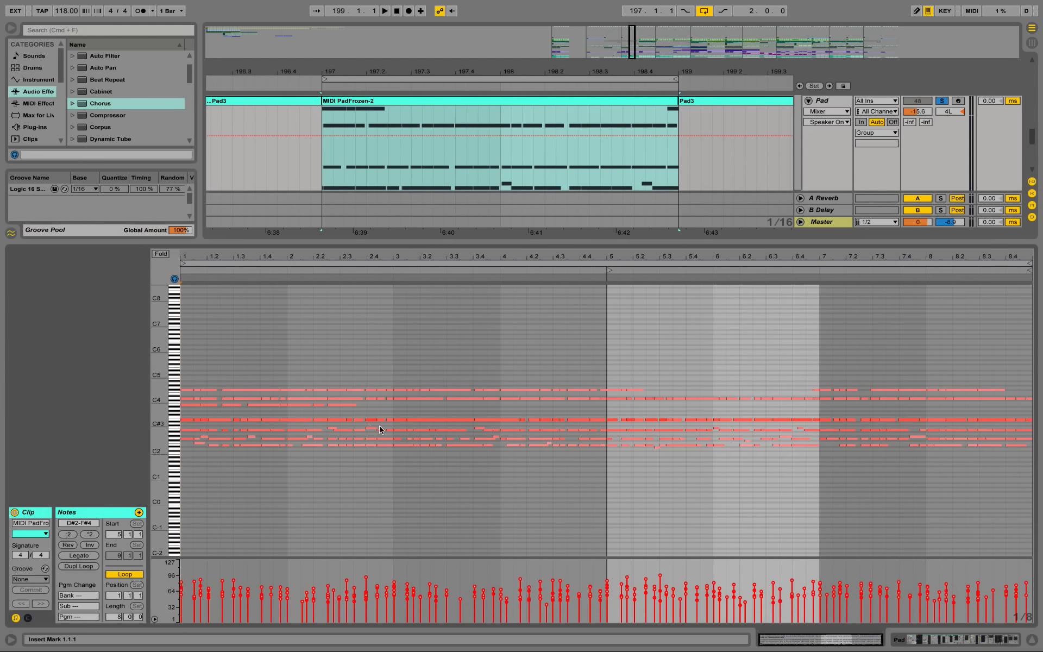
left_click_drag(681, 259, 651, 310)
left_click(193, 431)
left_click_drag(161, 429, 224, 431)
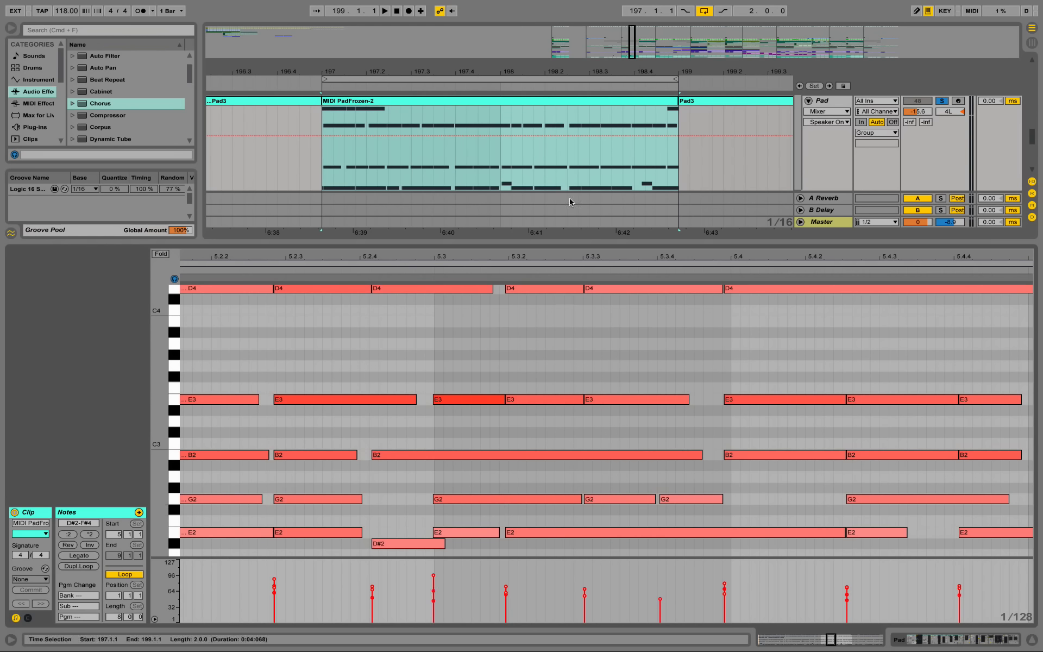
Examine the chord notes in the Pad Operator clip for comparison with the converted MIDI, and close the clip view.
left_click(624, 140)
left_click(1032, 640)
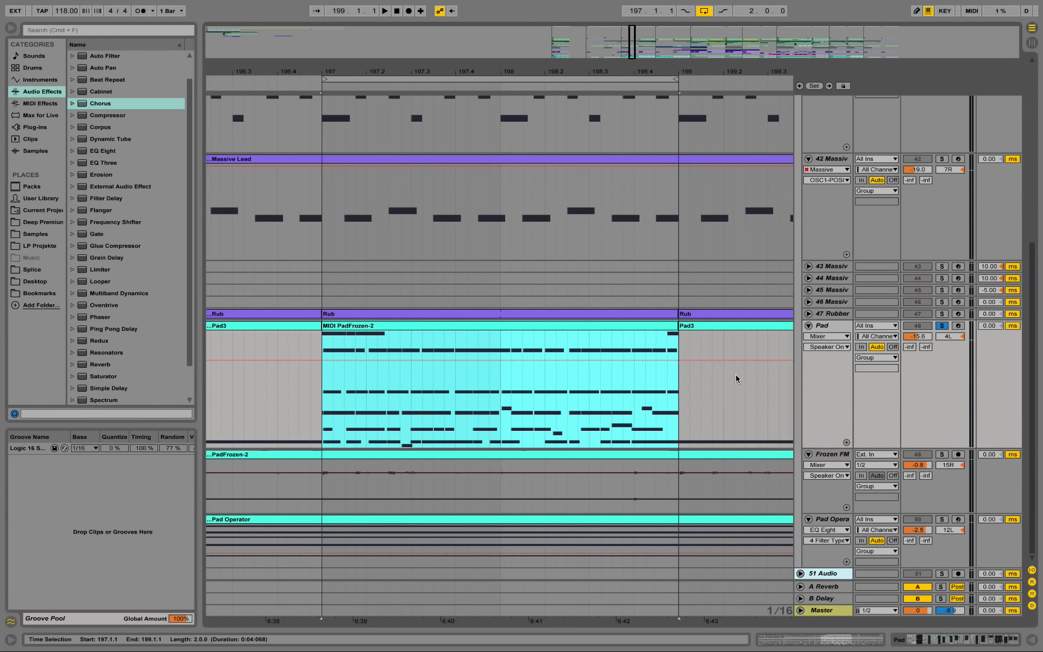
double_click(451, 526)
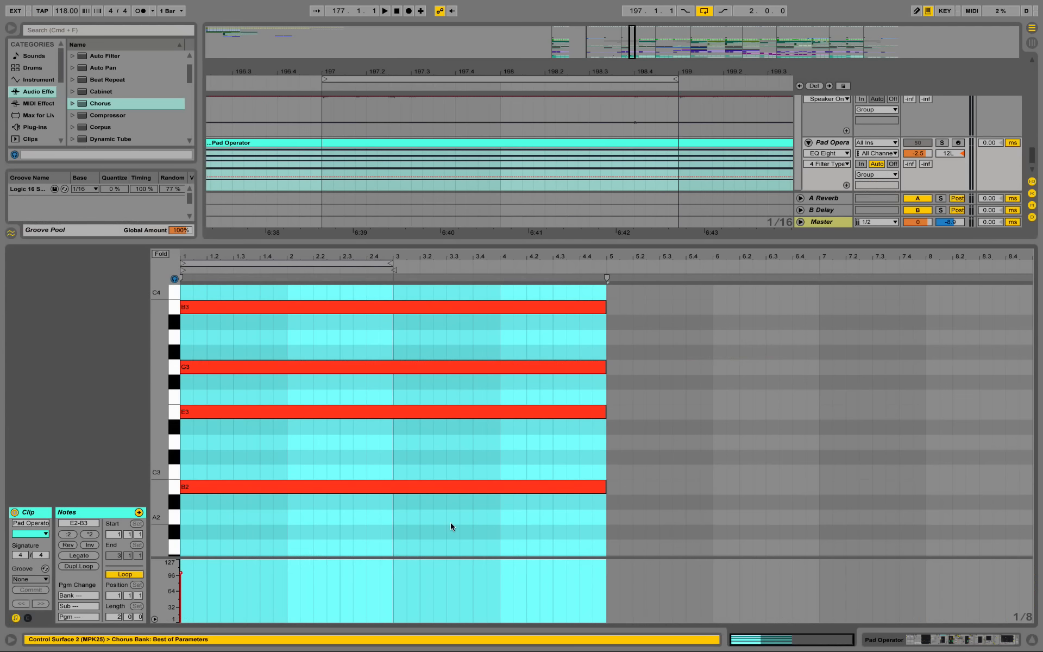
left_click(275, 338)
scroll(263, 336, "up", 3)
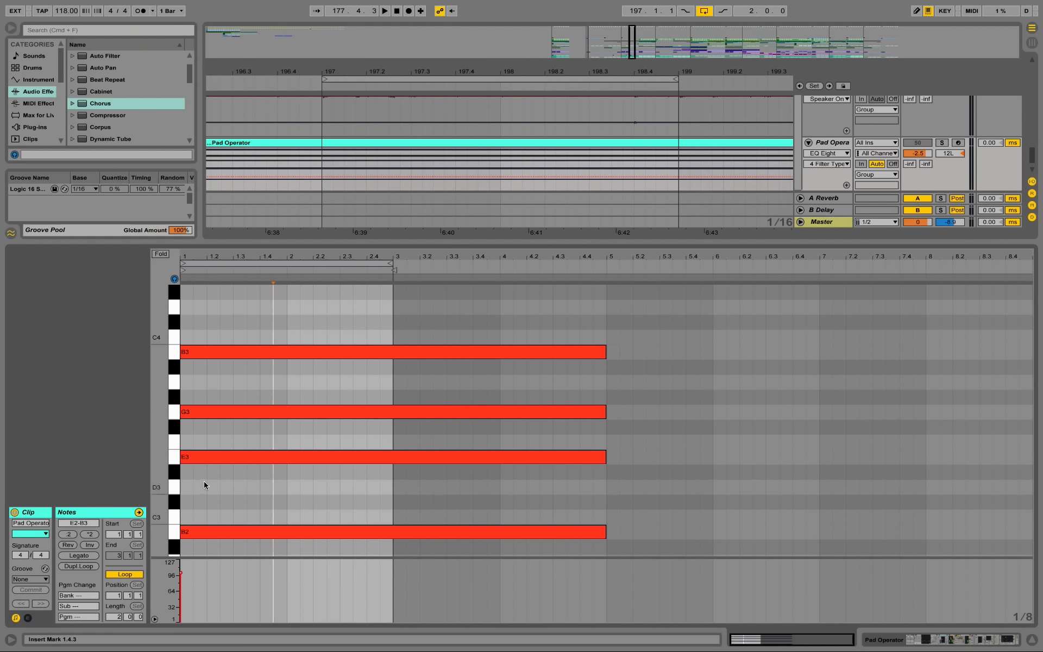
scroll(284, 417, "down", 2)
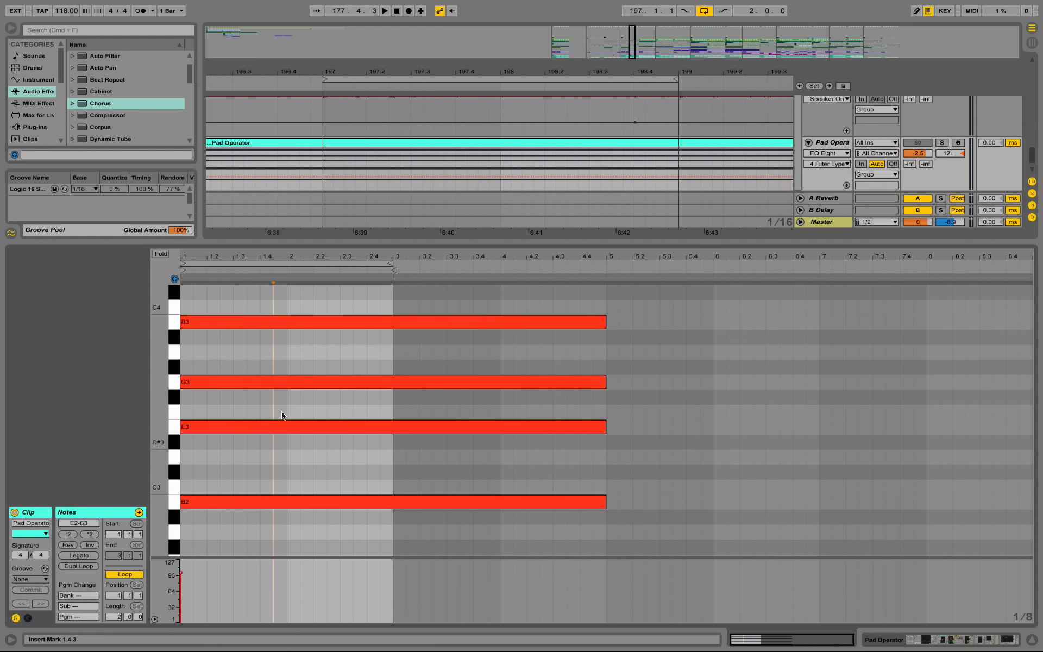
left_click(1032, 640)
Play the converted MIDI clip with the Pad volume raised to 4.3 and 0.5 dB, and return the volume to -15.6 dB.
double_click(395, 329)
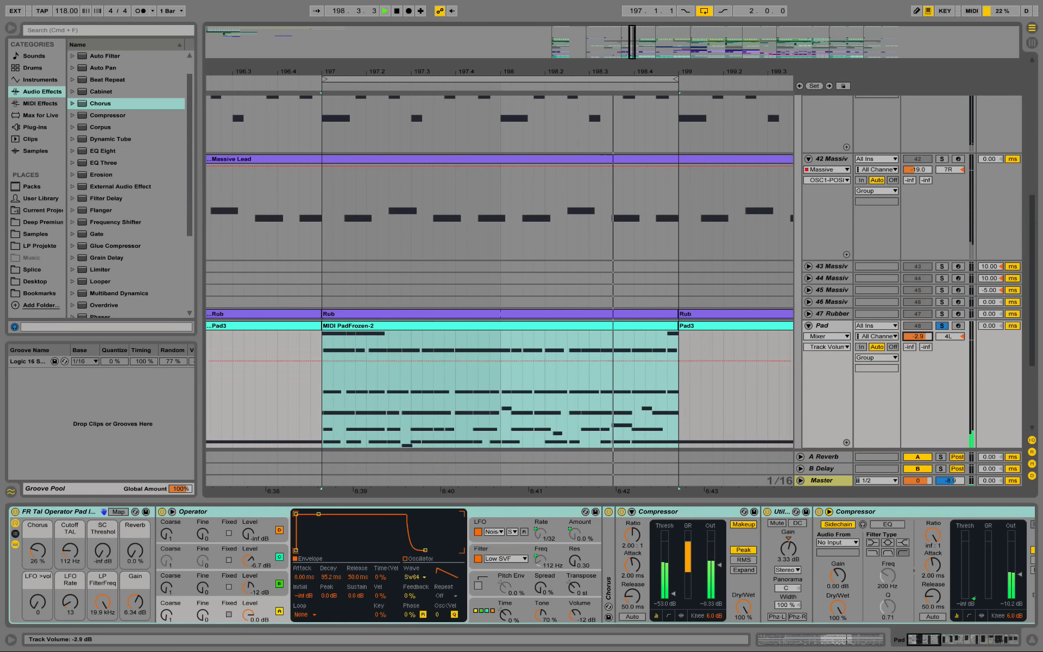
left_click_drag(918, 336, 918, 320)
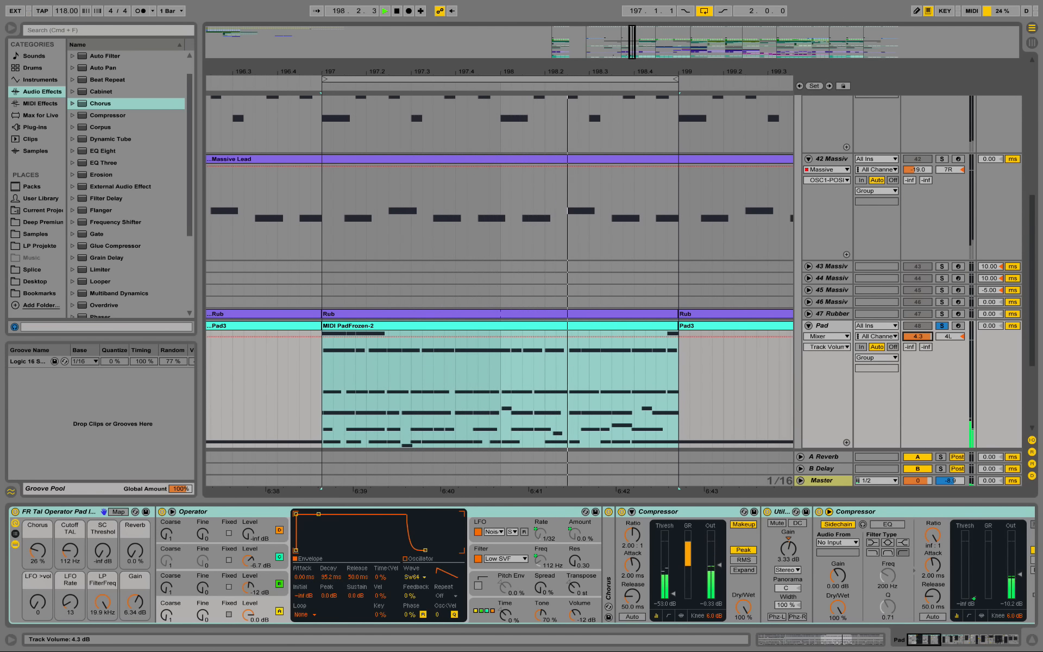
left_click_drag(924, 337, 924, 348)
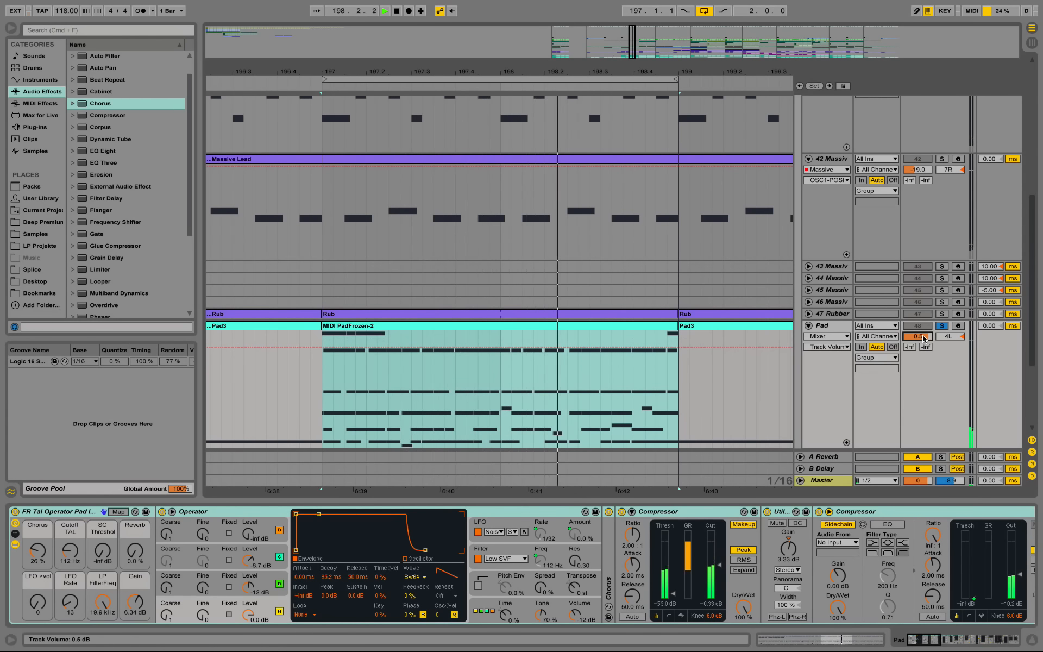
key("space")
left_click_drag(923, 338, 924, 381)
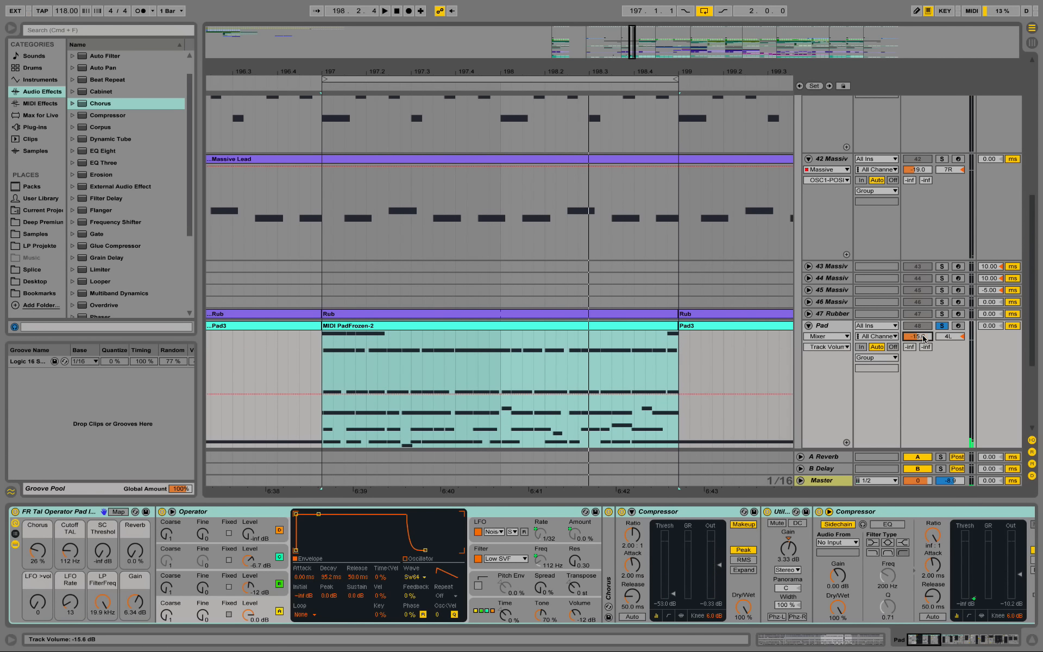
Extend the Pad3 clip after the converted MIDI clip back to bar 197, replacing the MIDI PadFrozen-2 clip.
left_click_drag(422, 77, 423, 55)
scroll(500, 293, "down", 4)
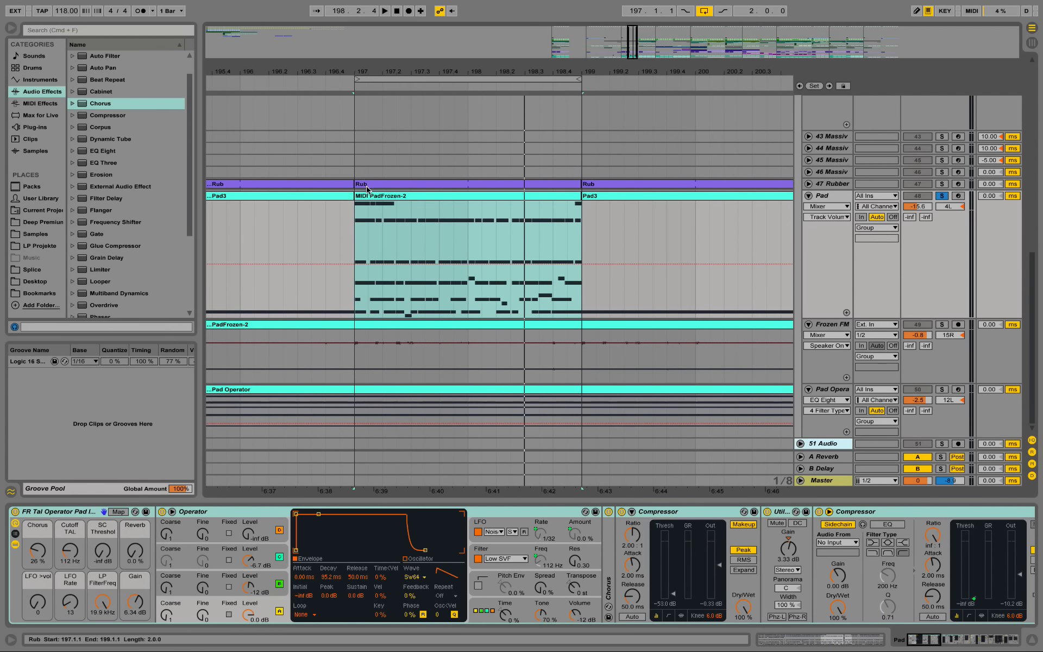
left_click(351, 197)
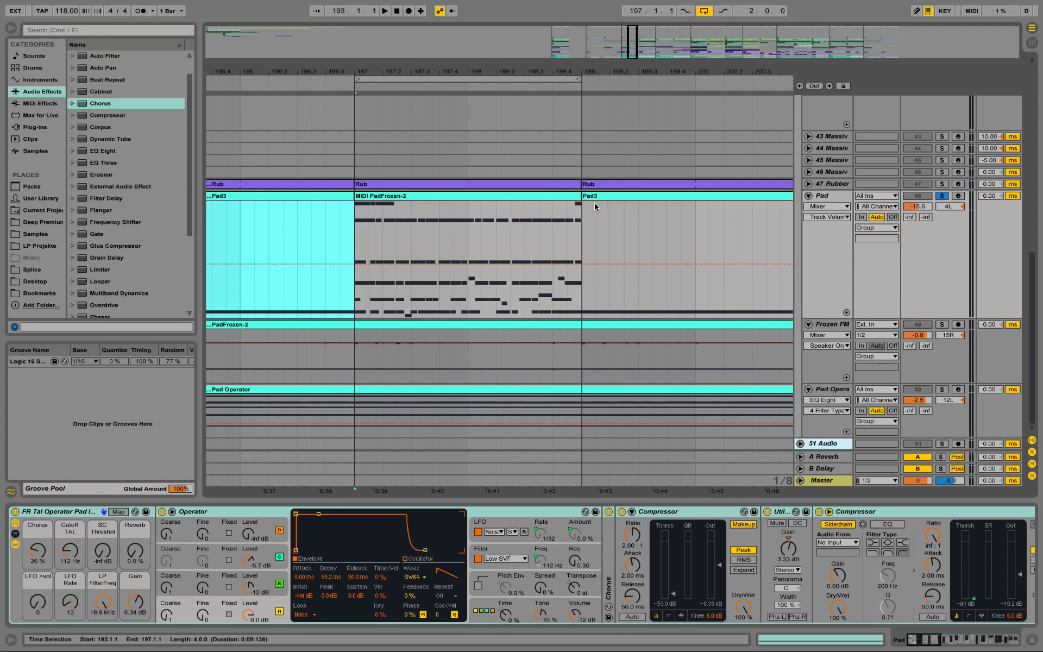
left_click_drag(584, 196, 356, 197)
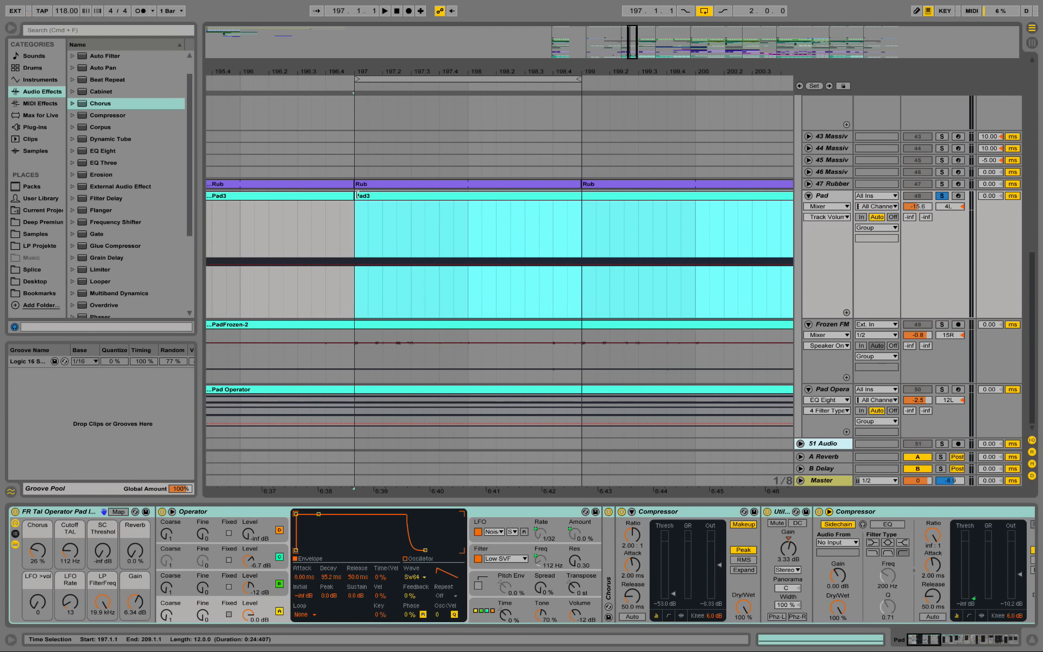
Fold the Pad track and extend the arrangement loop's start back to bar 193 at the Verse marker.
left_click_drag(397, 69, 361, 72)
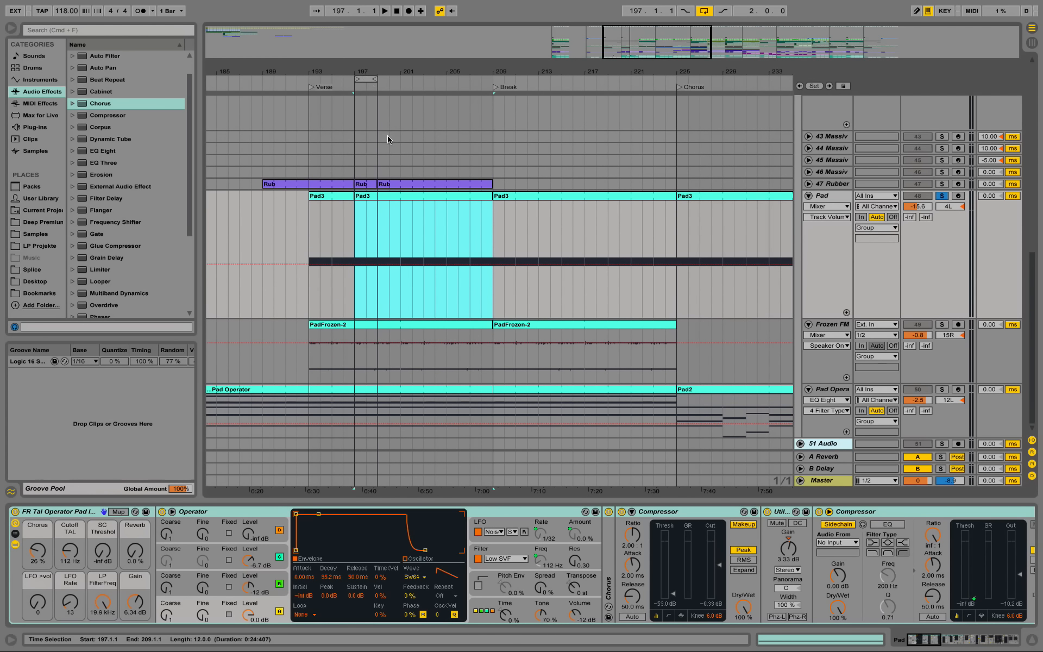
left_click(809, 196)
left_click_drag(522, 71, 449, 71)
scroll(424, 163, "up", 4)
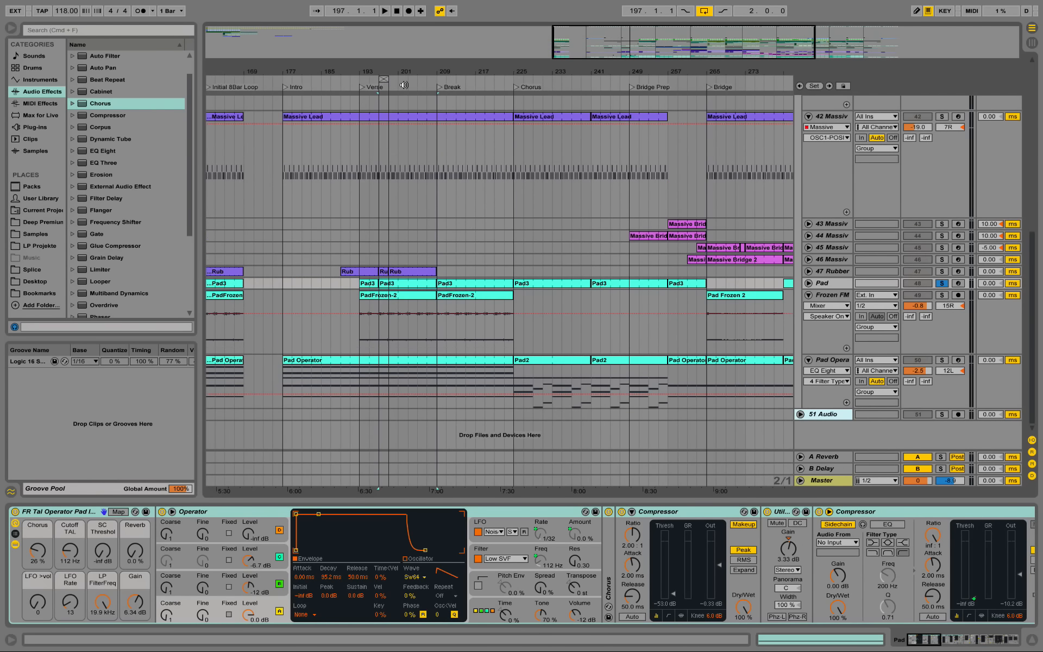
left_click_drag(379, 79, 359, 79)
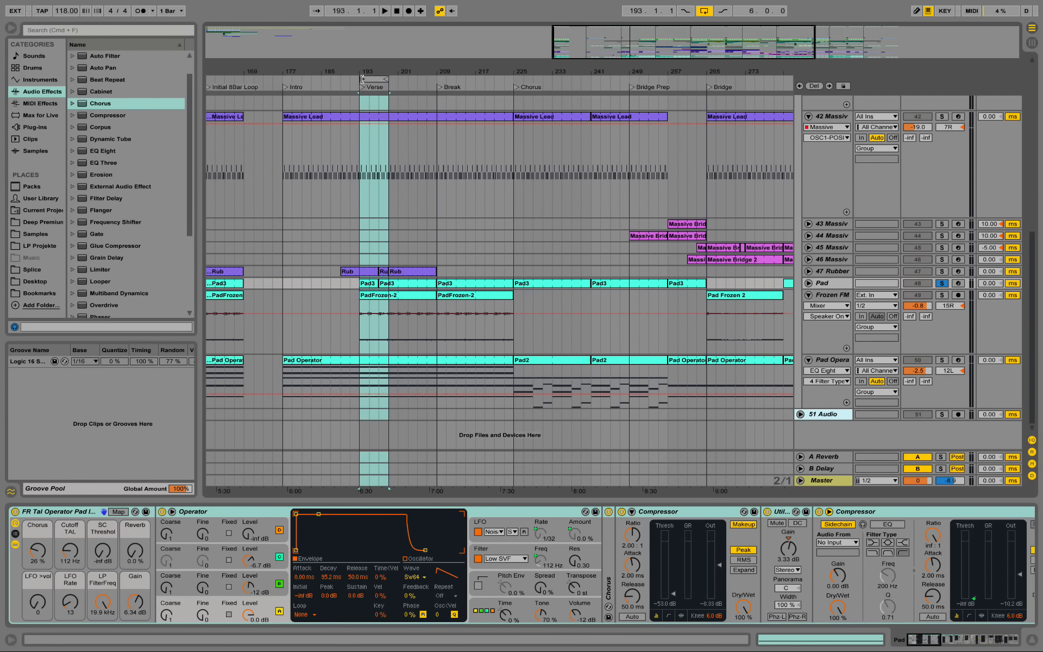
View the device chains of the 47 Rubber, Pad and 42 Massive tracks one after another.
left_click(840, 271)
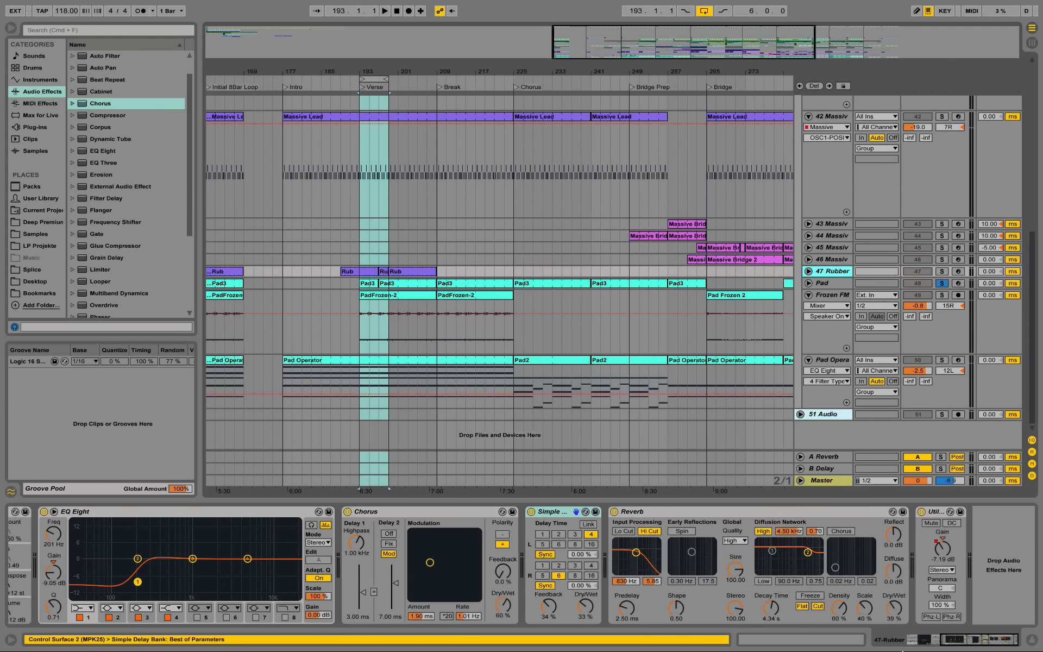
left_click_drag(962, 642, 918, 639)
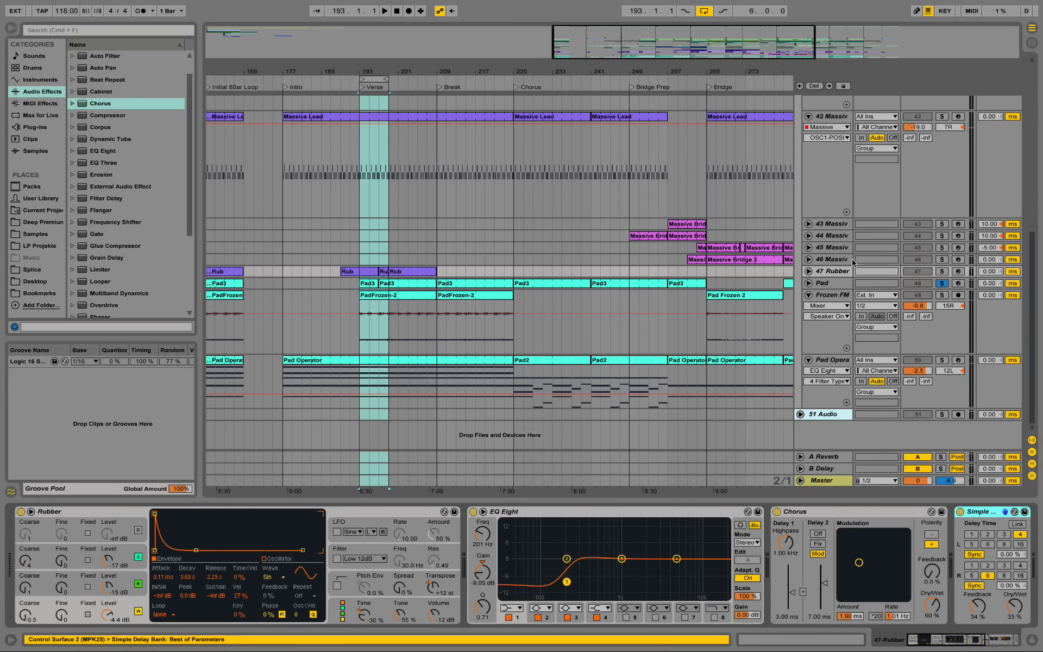
left_click(832, 285)
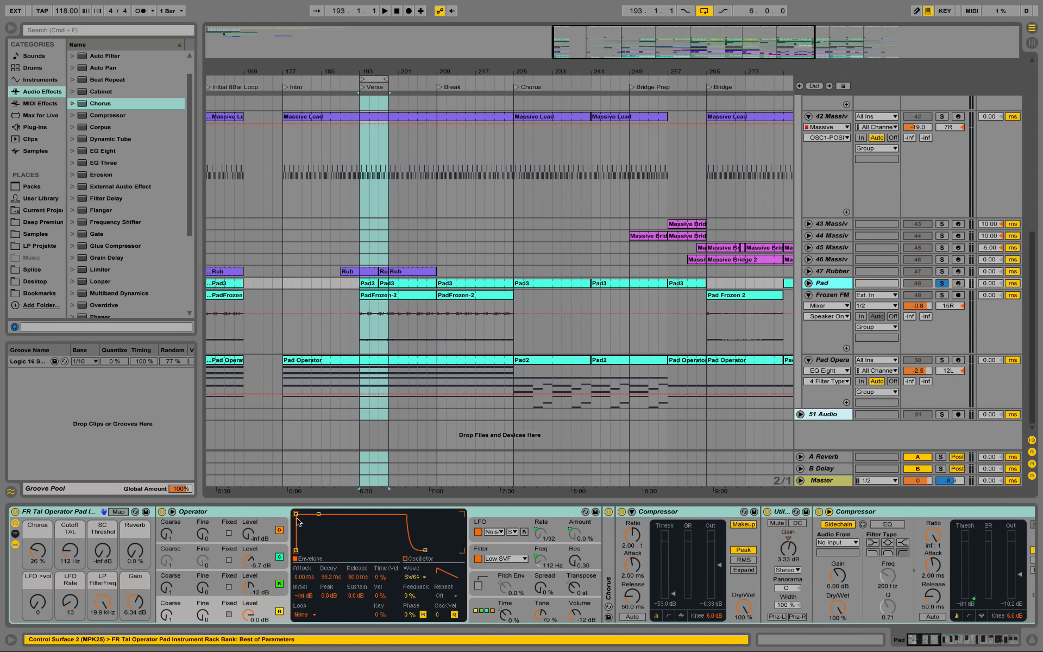
scroll(728, 342, "up", 6)
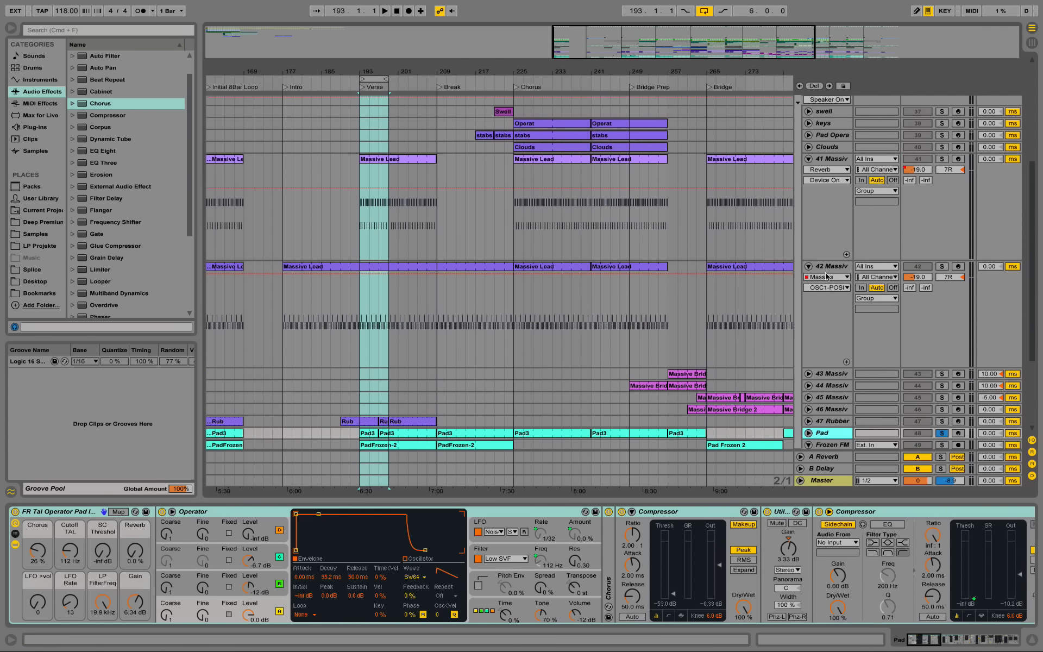
left_click(837, 267)
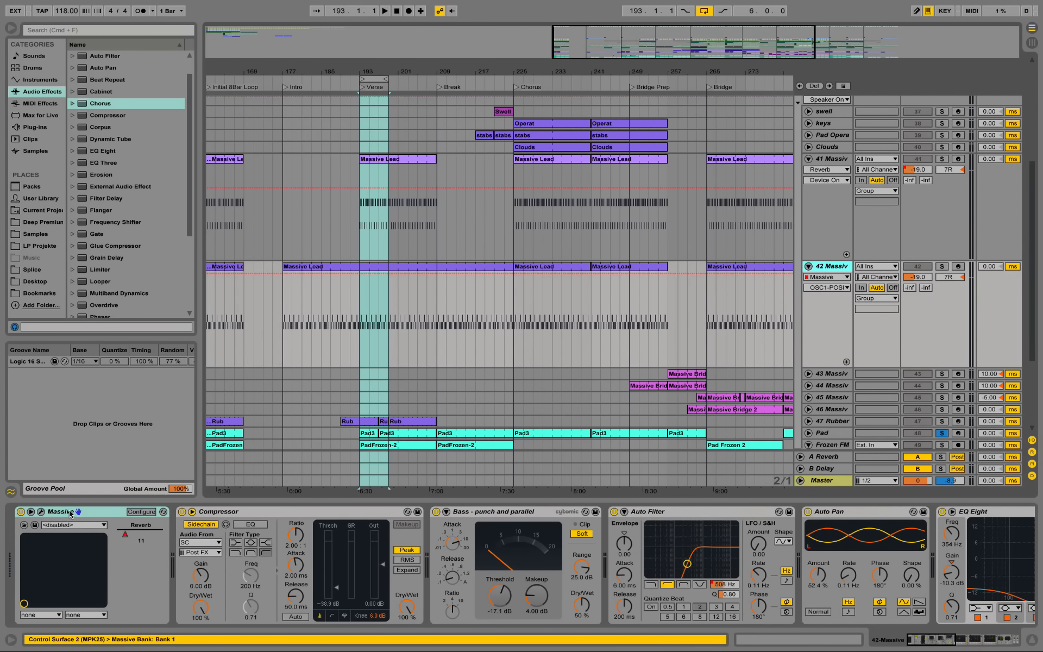
scroll(690, 318, "down", 3)
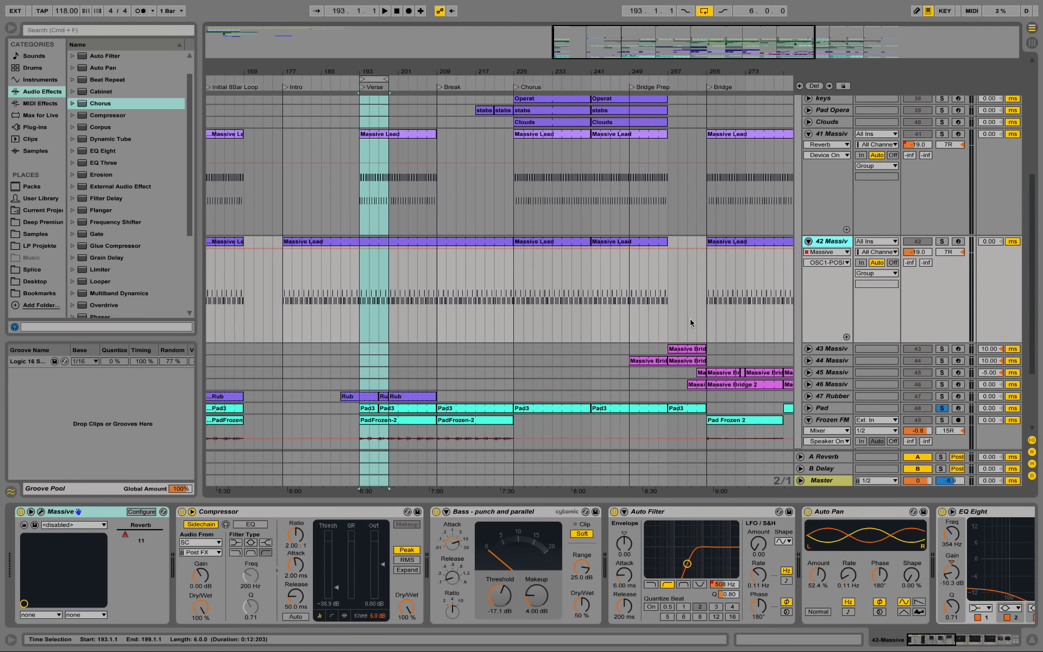
Fold the 41 Massiv, 42 Massiv and Frozen FM tracks in the arrangement.
left_click(808, 216)
left_click(809, 110)
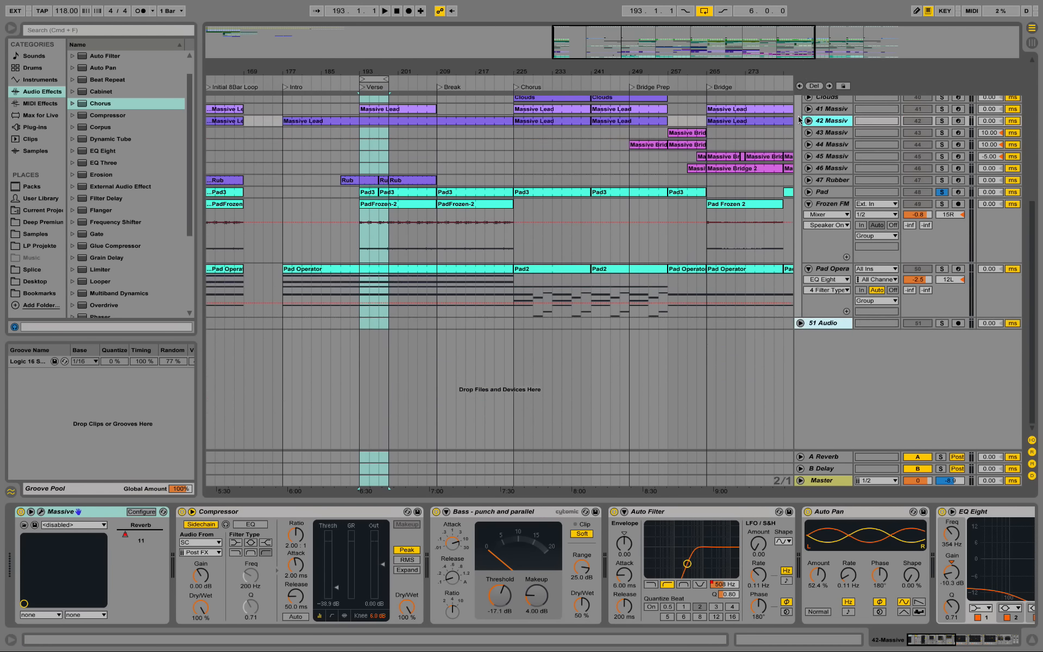
scroll(821, 324, "up", 7)
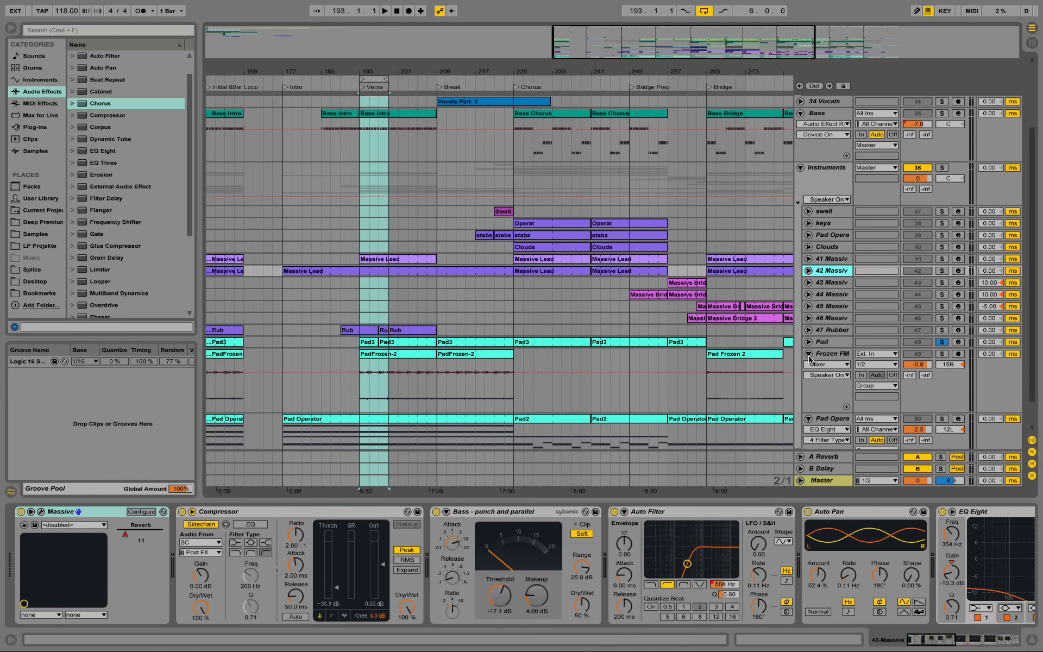
left_click(809, 354)
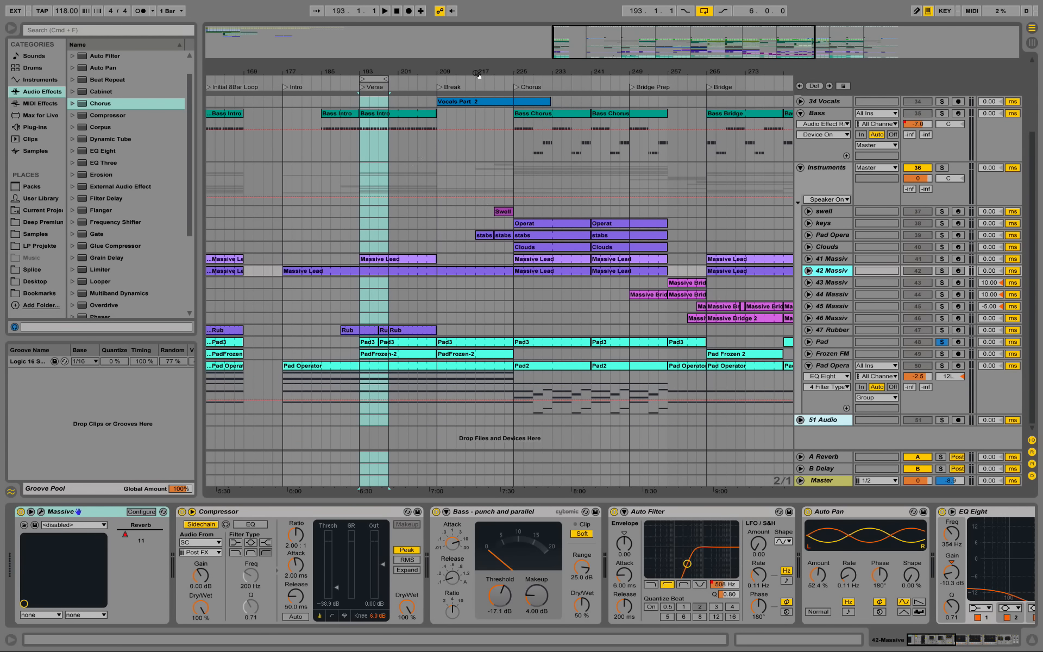
Move the six-bar loop from the Verse to the Break so it starts at bar 209.
scroll(484, 145, "up", 2)
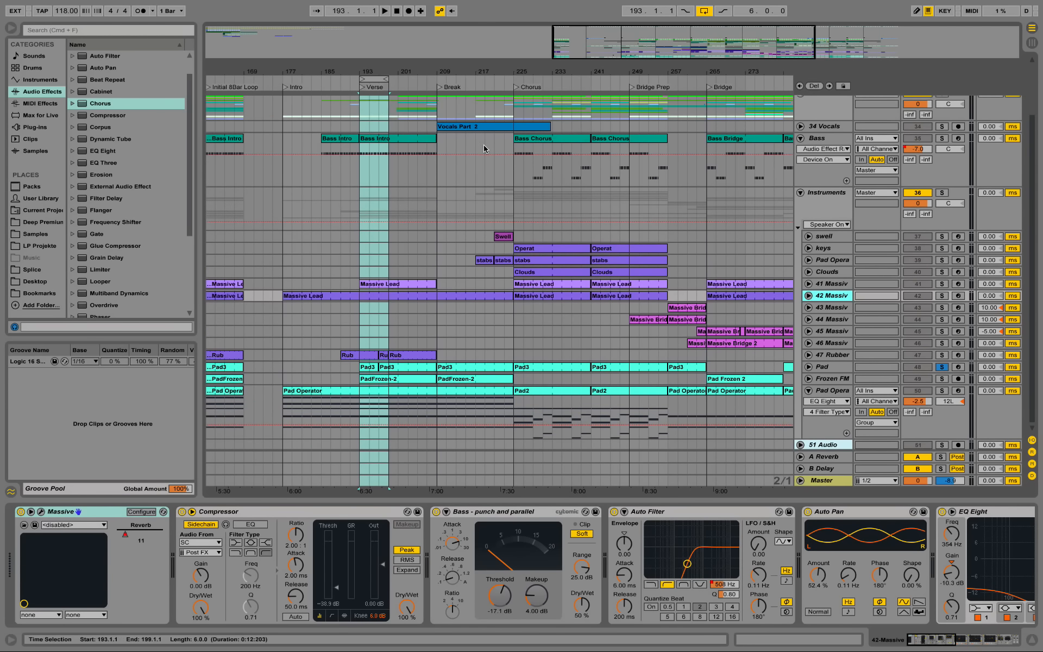
left_click_drag(368, 80, 446, 79)
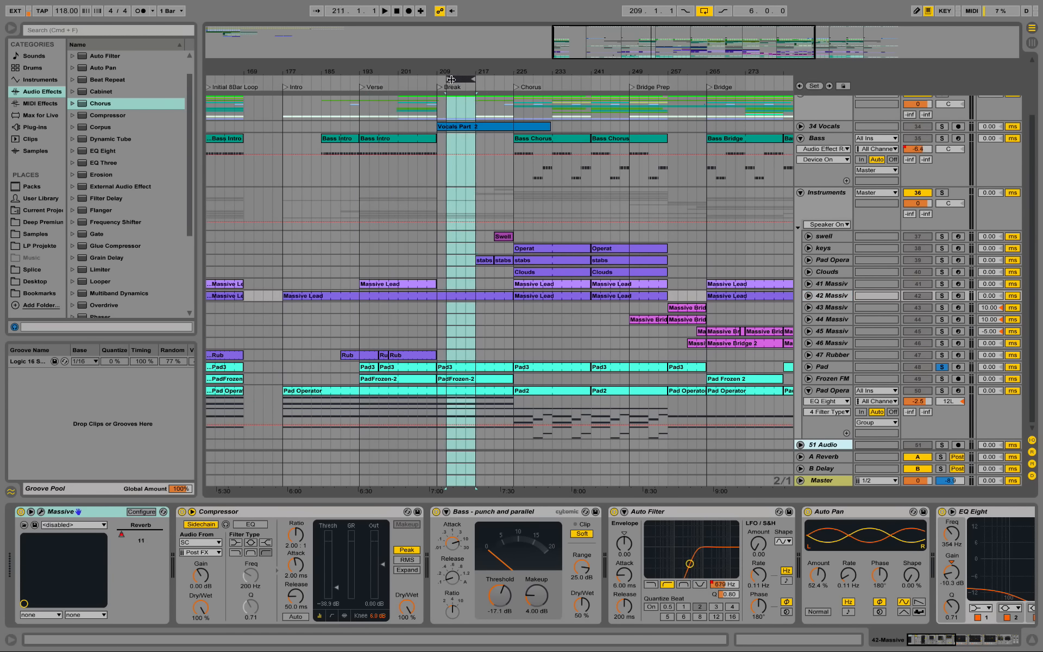
scroll(474, 269, "up", 2)
scroll(449, 386, "down", 1)
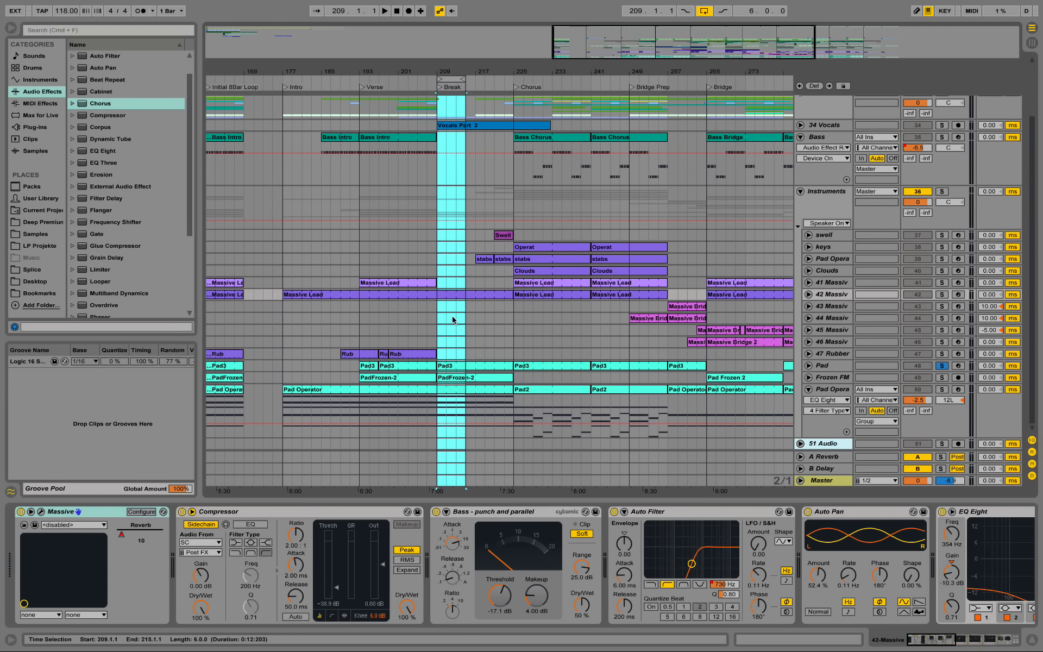
Unfold the 34 Vocals track and expand the Drums group to show its individual tracks.
scroll(454, 175, "up", 1)
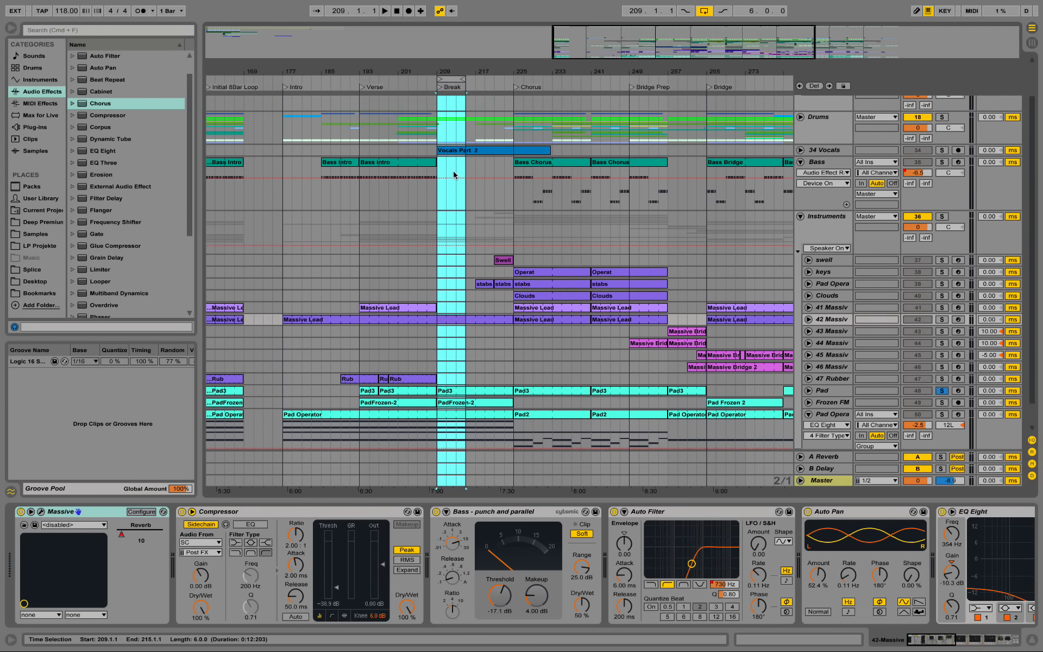
left_click(801, 152)
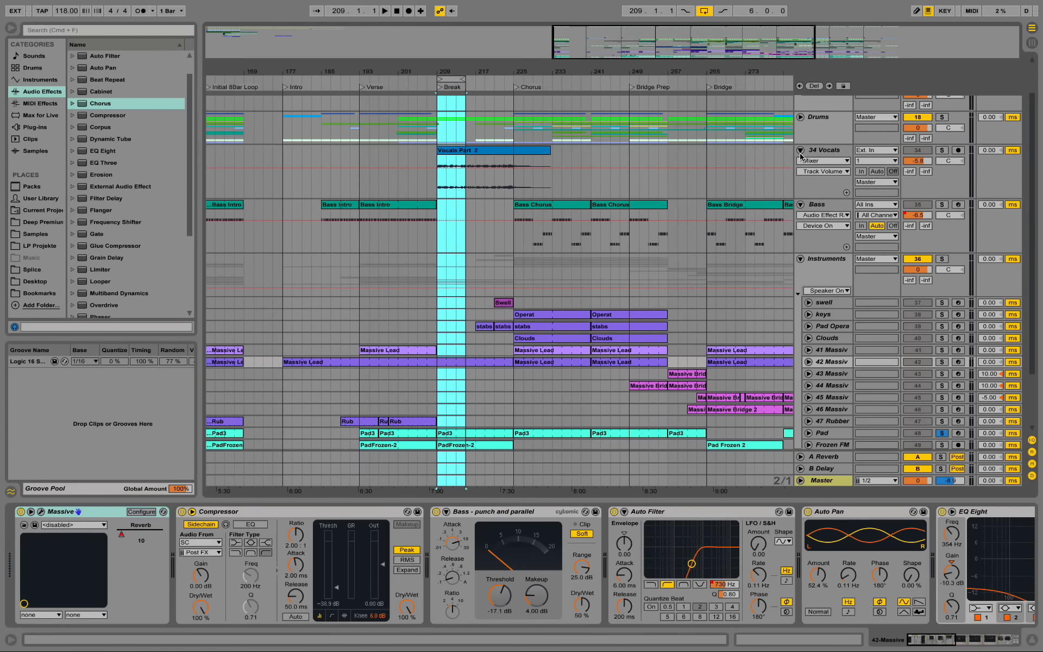
left_click(800, 117)
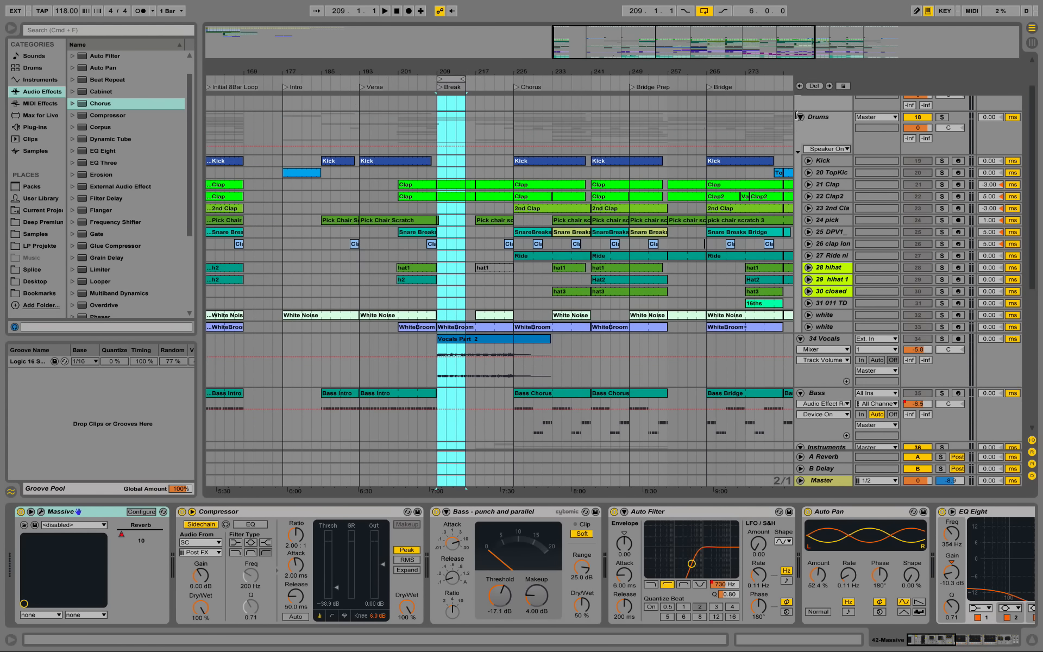
scroll(489, 196, "down", 2)
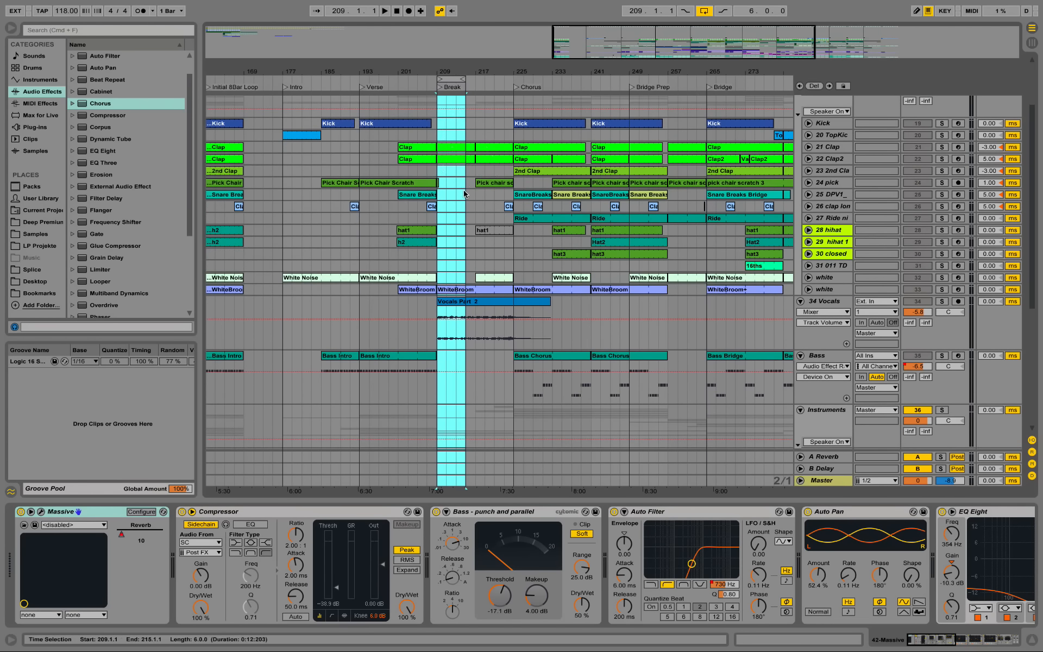
Extend the loop to 16 bars, covering bars 209 to 225, and clear the Pad track's solo so all tracks are audible.
left_click_drag(461, 76, 511, 77)
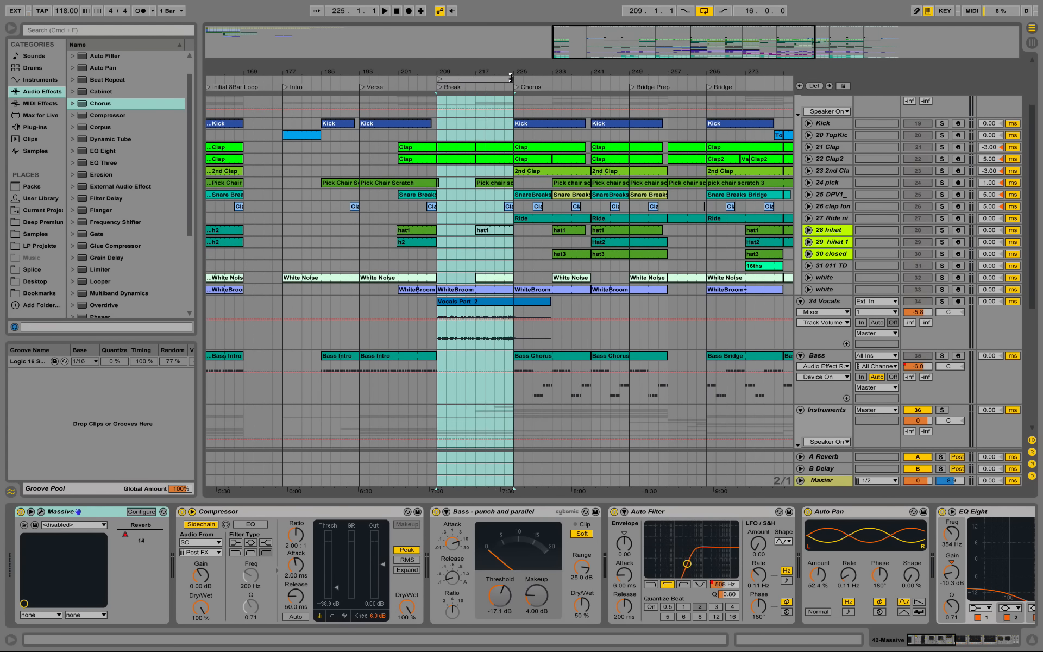
scroll(844, 129, "down", 1)
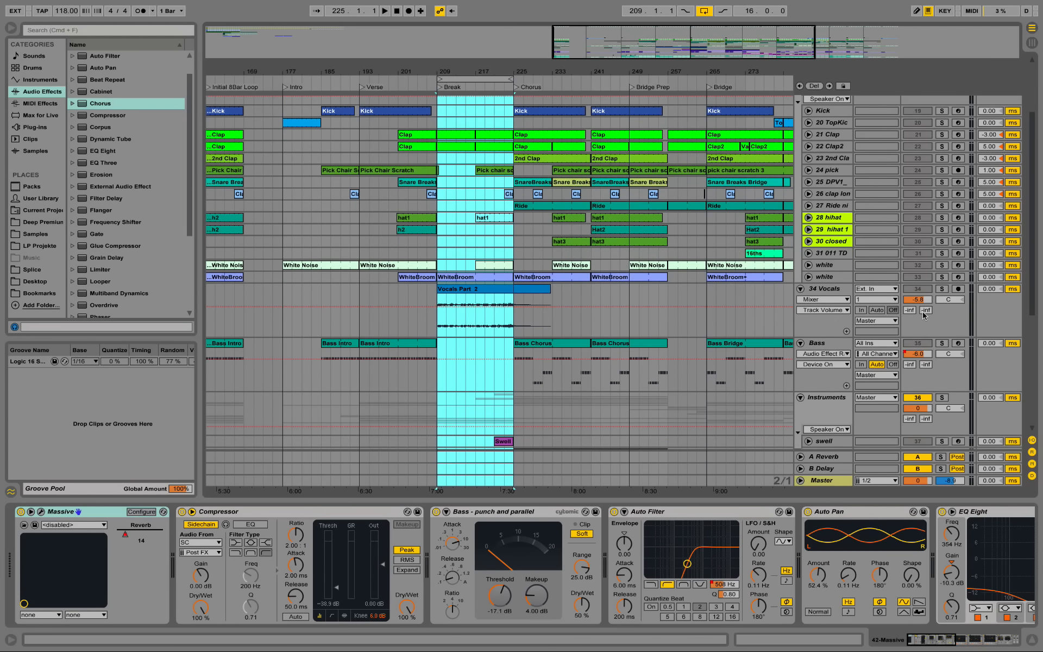
left_click(941, 289)
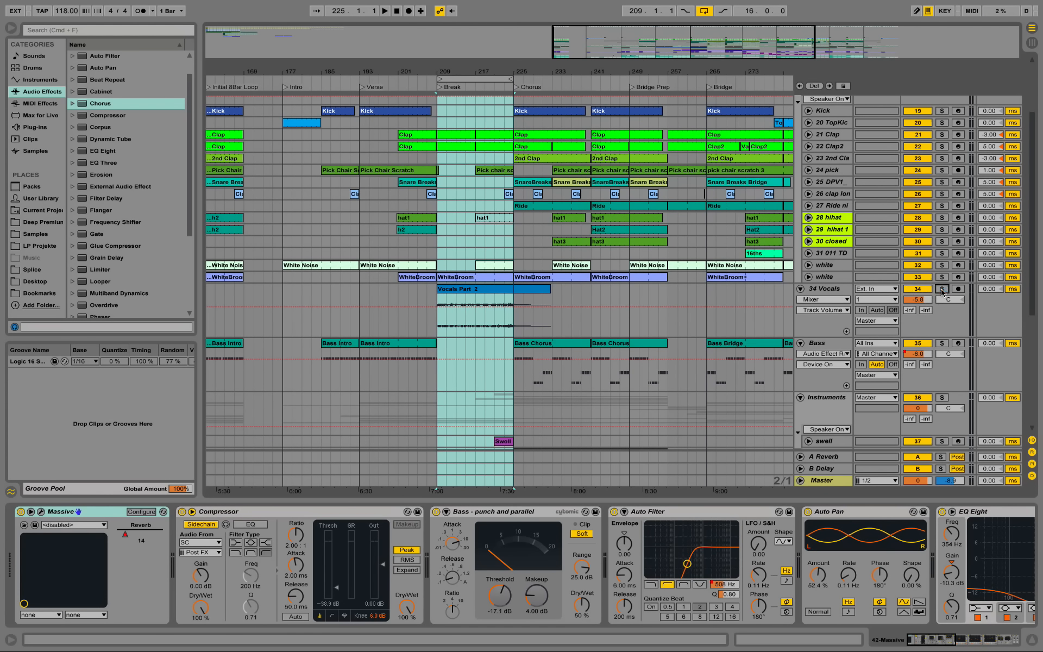
Play the full mix from the Vocals Part 2 clip at bar 209, looking over the drum and instrument tracks in the Break.
left_click(458, 294)
key("space")
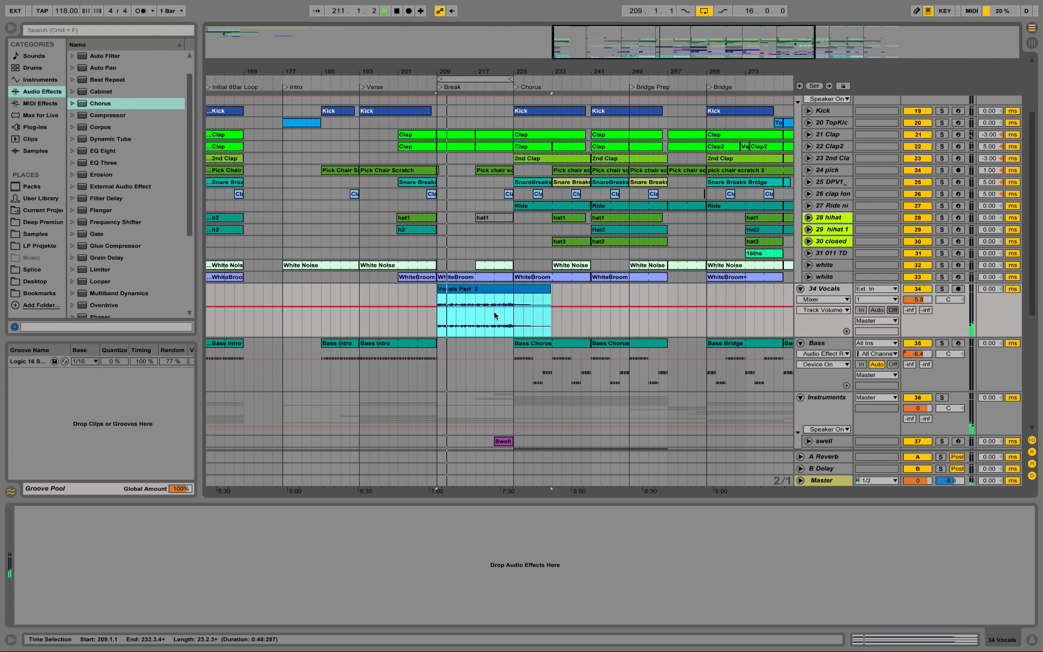
scroll(478, 310, "down", 4)
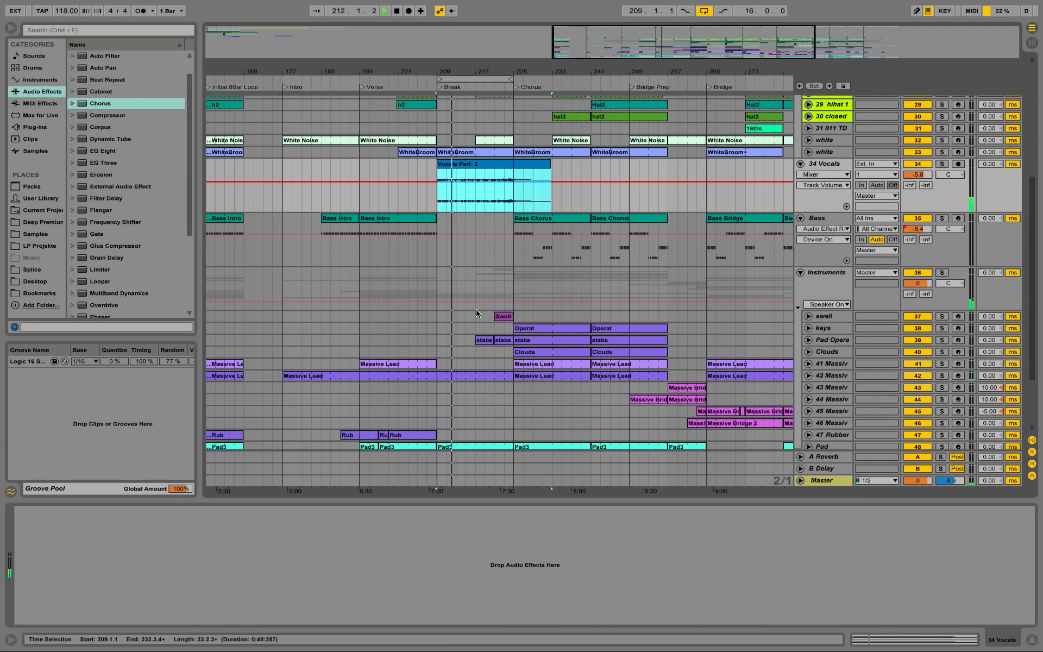
scroll(477, 310, "up", 4)
scroll(476, 310, "down", 3)
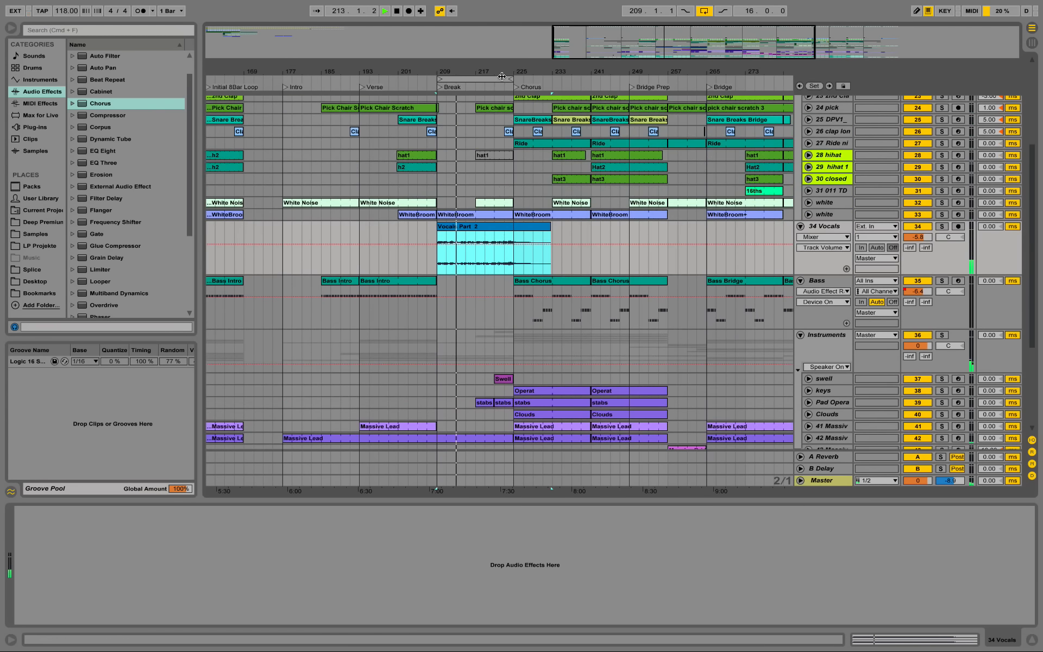
left_click_drag(499, 73, 482, 97)
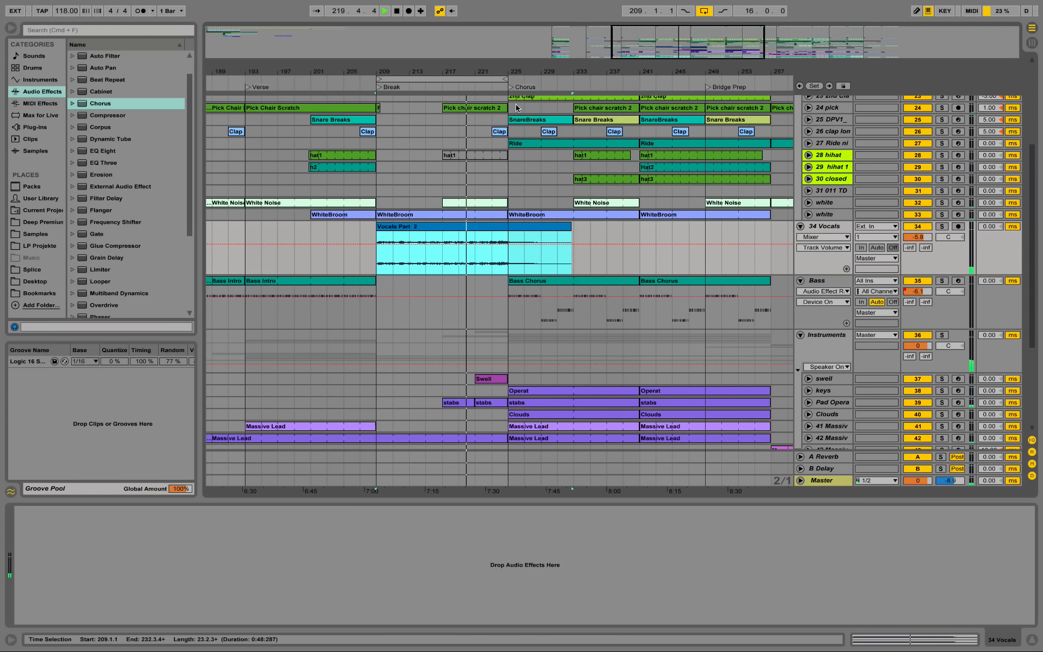
Extend the loop to 32 bars, ending at bar 241 in the Chorus, and stop playback after the Chorus begins.
left_click_drag(509, 78, 640, 79)
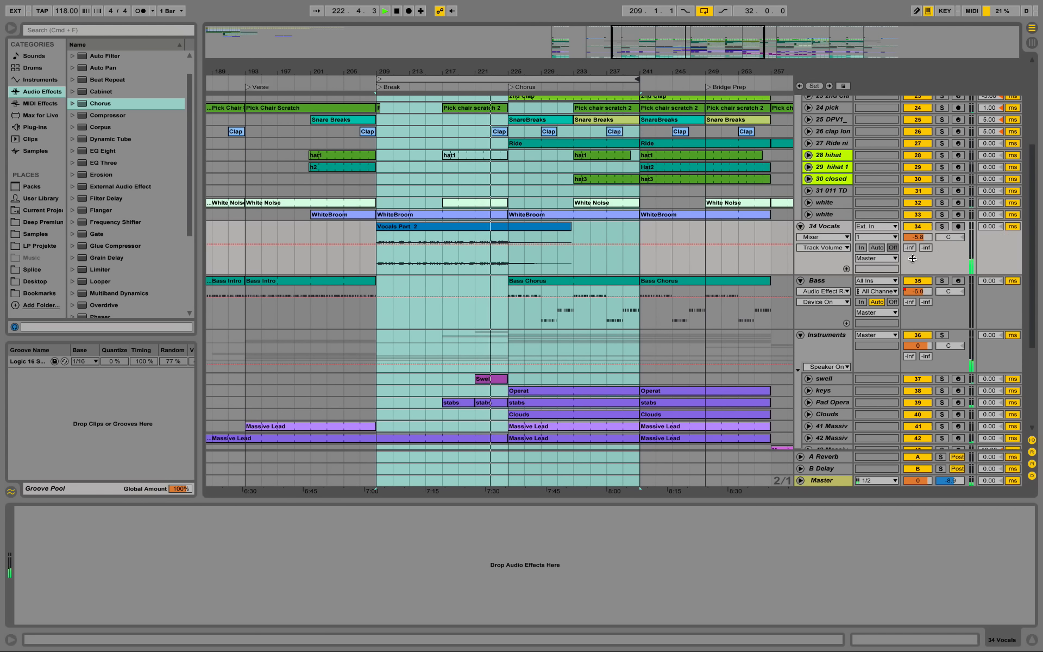
scroll(689, 350, "down", 2)
scroll(689, 350, "up", 2)
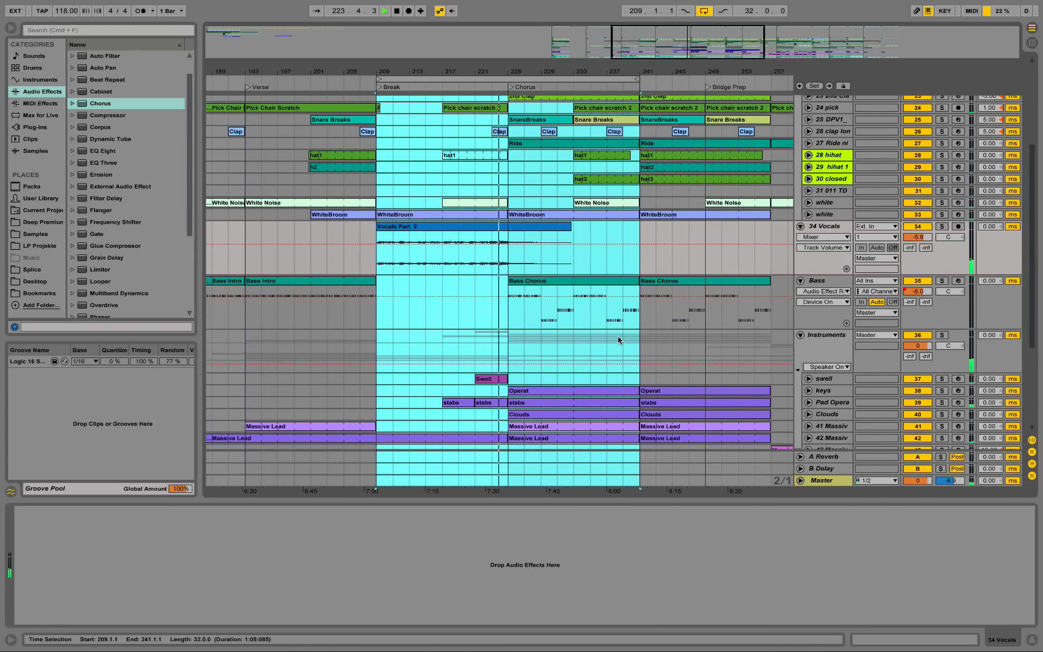
left_click(606, 348)
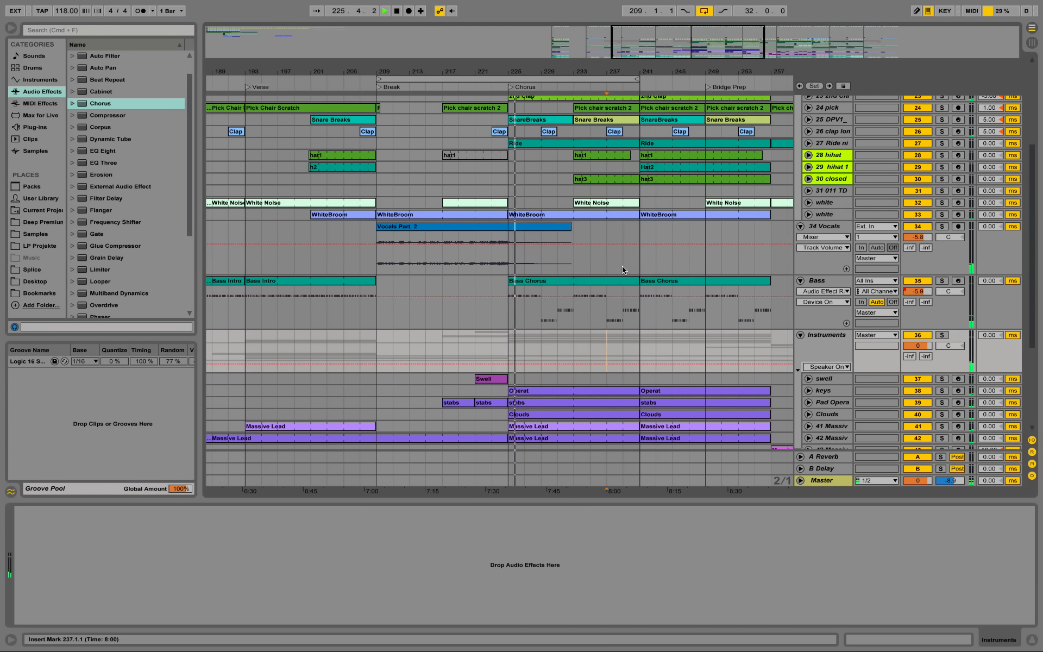
key("space")
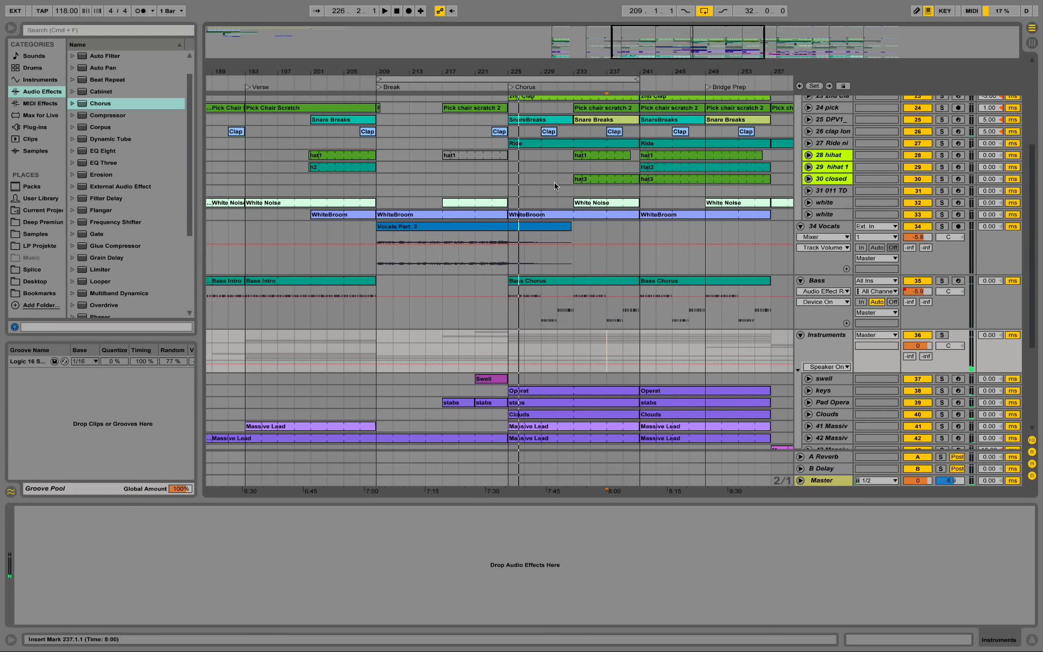
Unfold the 24 pick track, place the insert marker at bar 217 and solo the track.
scroll(554, 182, "up", 2)
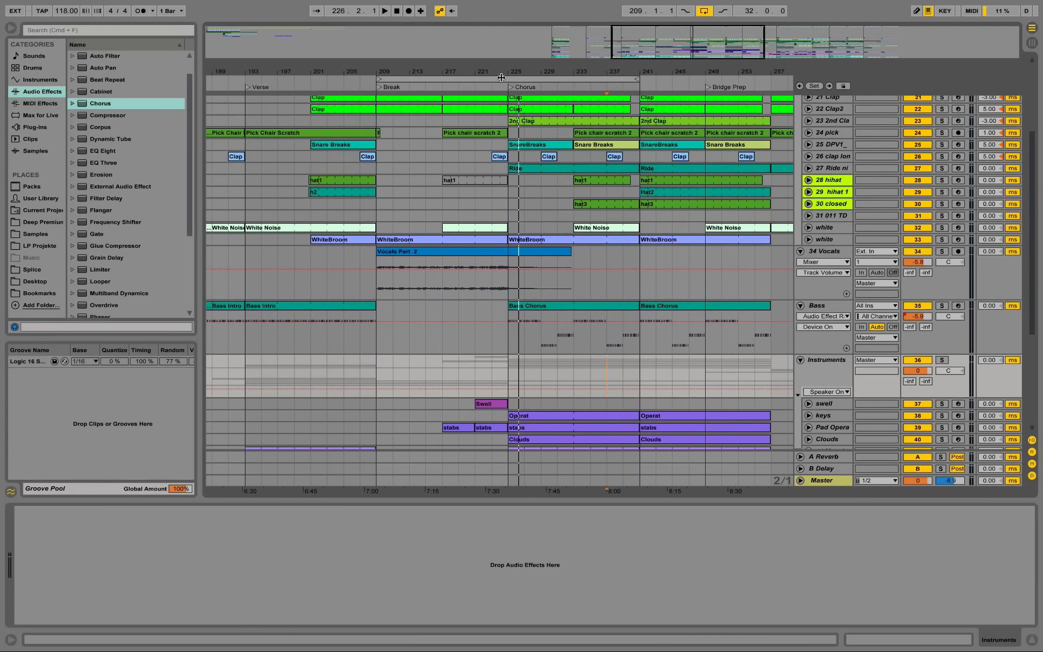
left_click(809, 134)
left_click(444, 146)
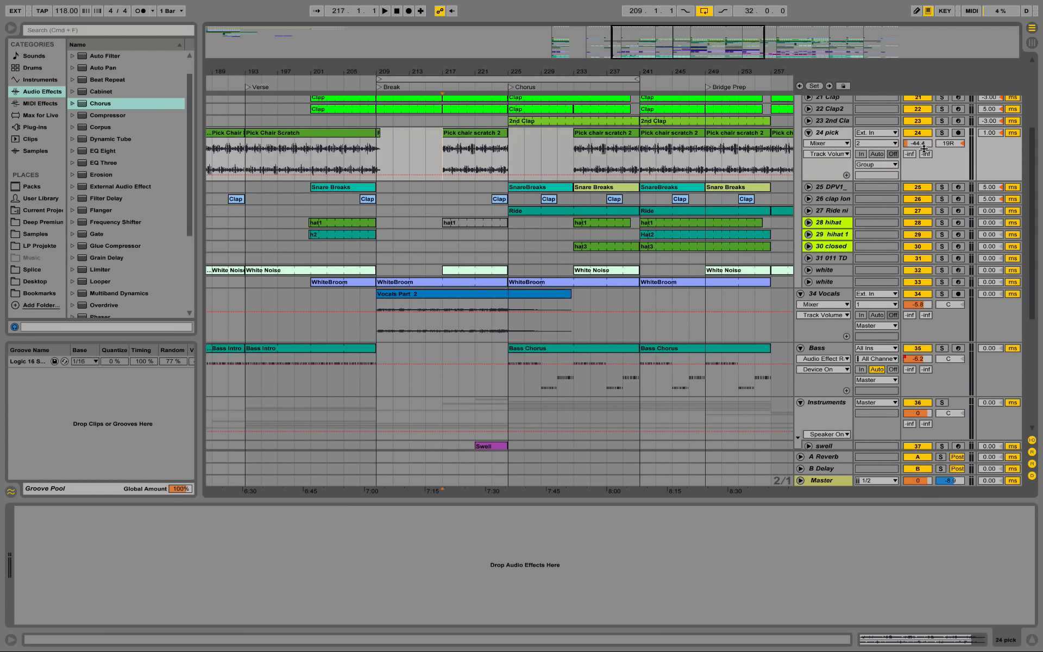
left_click(942, 134)
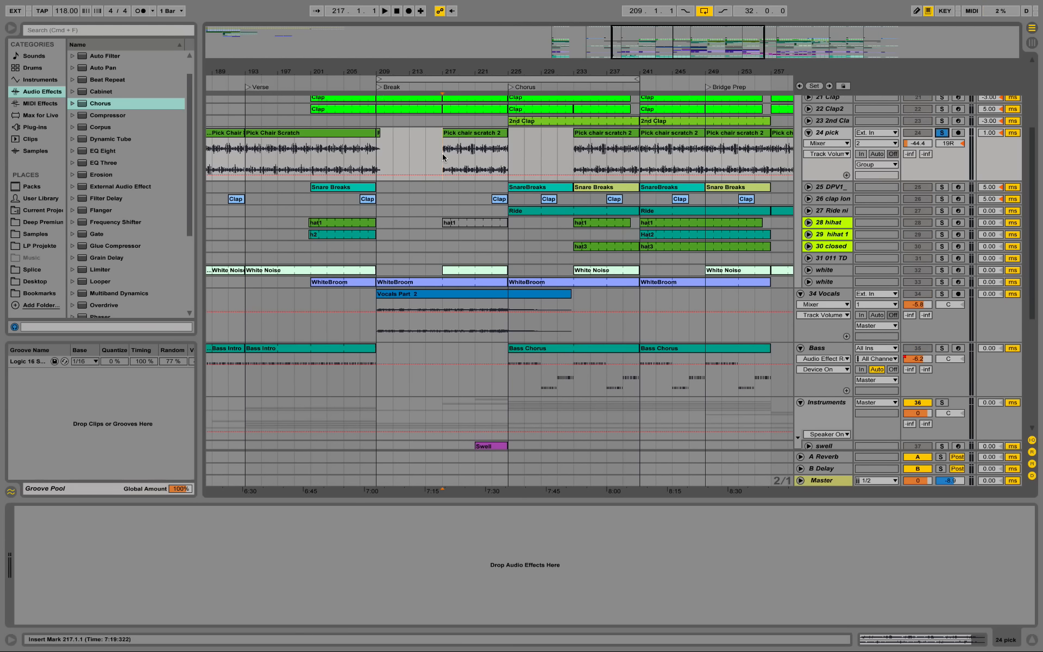
Unfold the White Noise track, place the insert marker at bar 217 on it and clear the active solo.
left_click(809, 270)
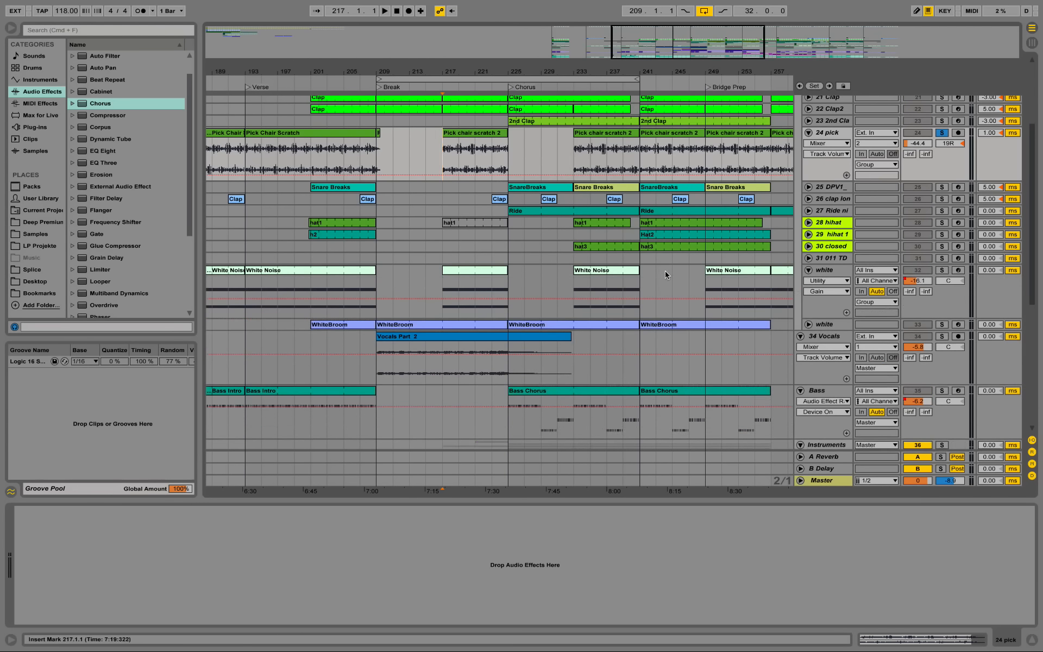
left_click(447, 283)
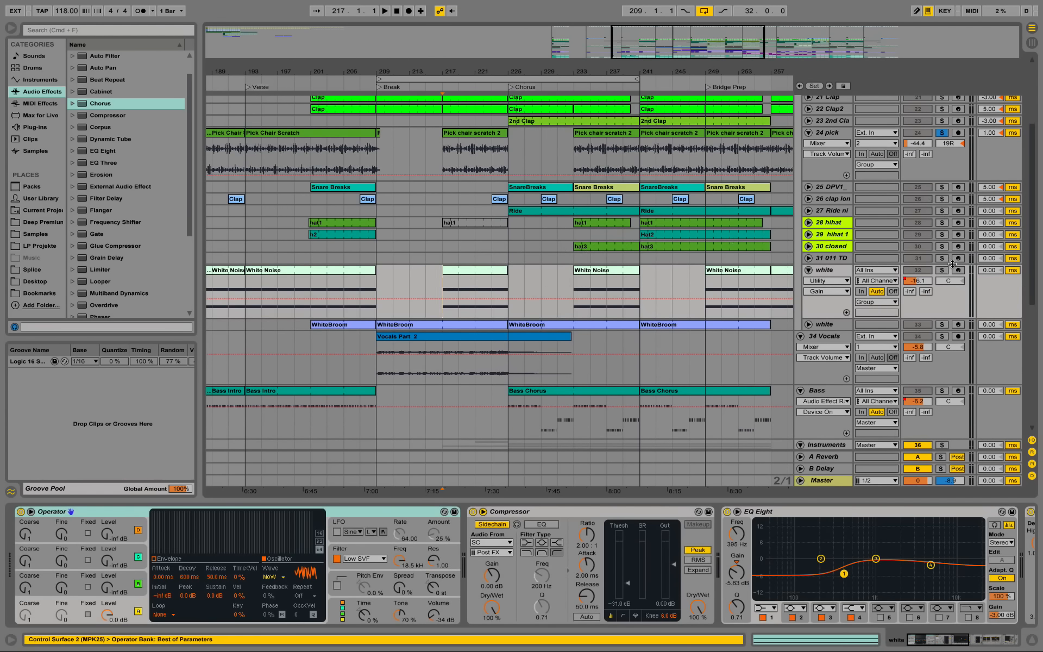
left_click(942, 270)
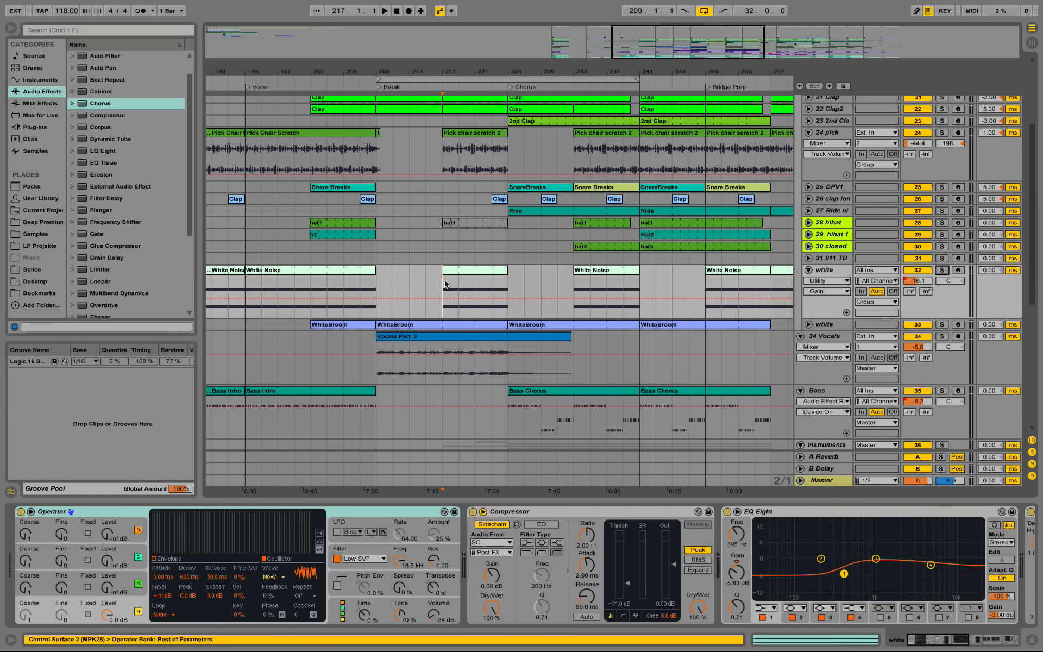
Unfold the WhiteBroom track and select bars 217 to 225 of its Break clip.
left_click(810, 325)
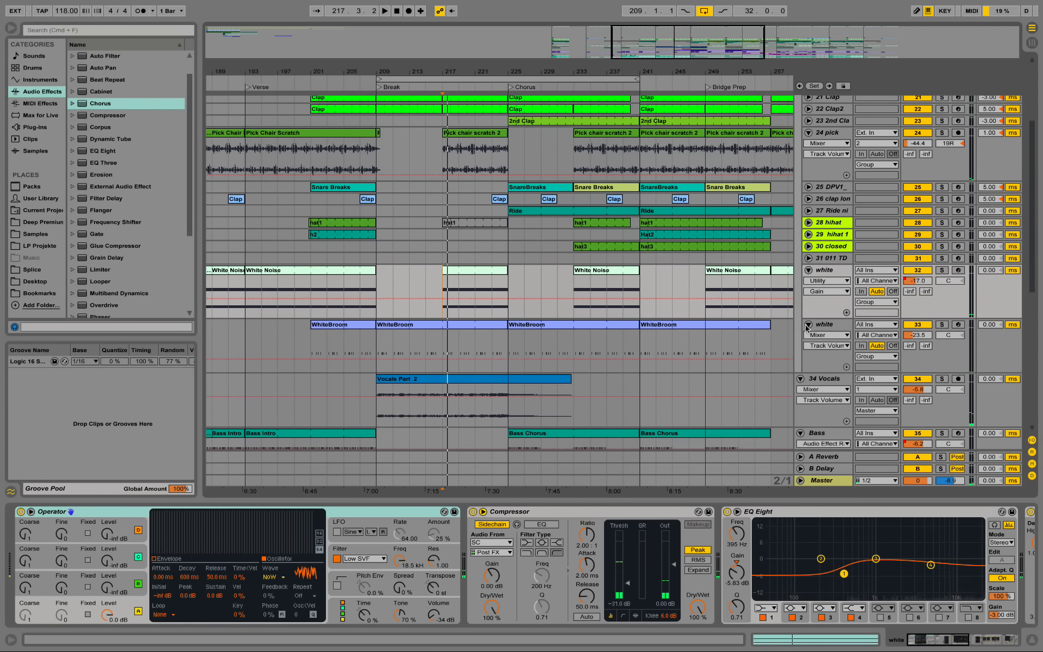
left_click_drag(439, 347, 508, 348)
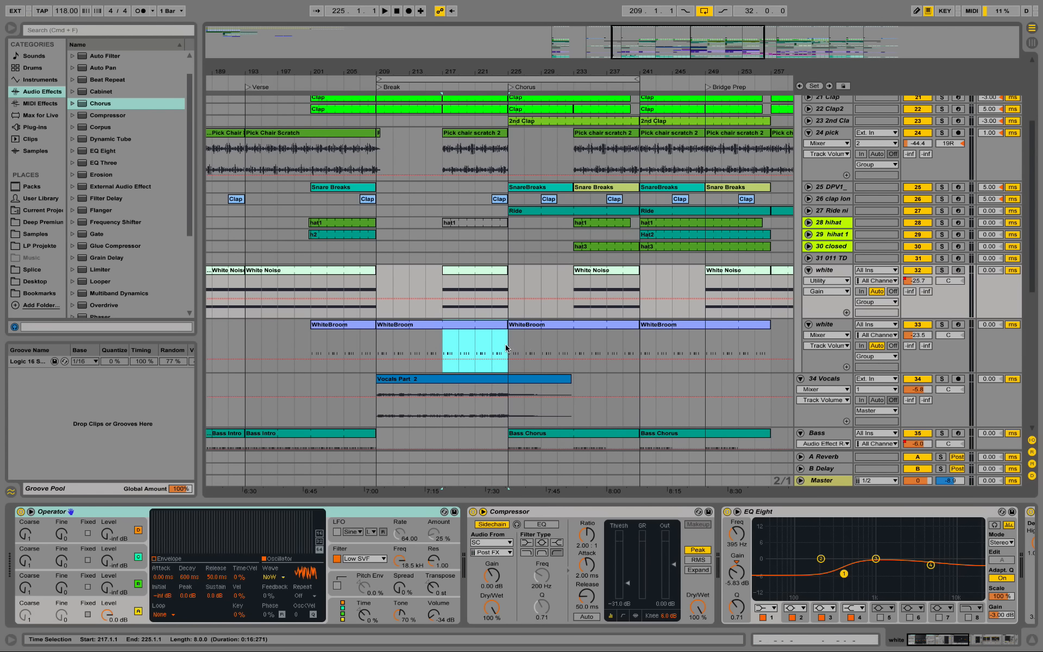
scroll(461, 298, "down", 2)
scroll(461, 298, "down", 1)
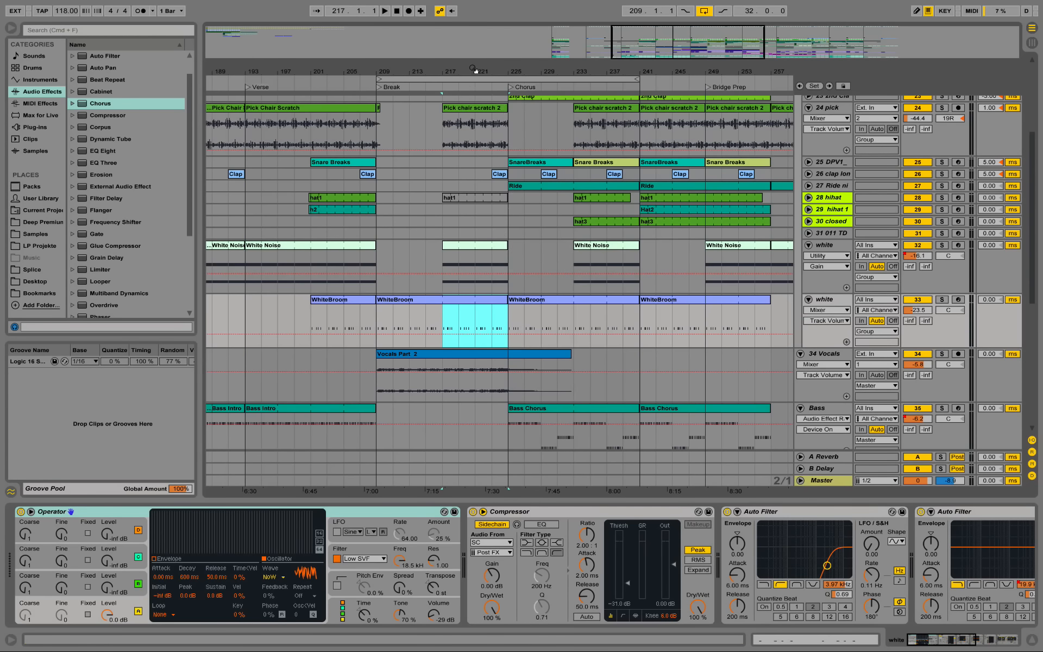
Play the second half of the Break from bar 217 and look through the vocal, bass and instrument tracks.
scroll(475, 69, "up", 3)
left_click(429, 321)
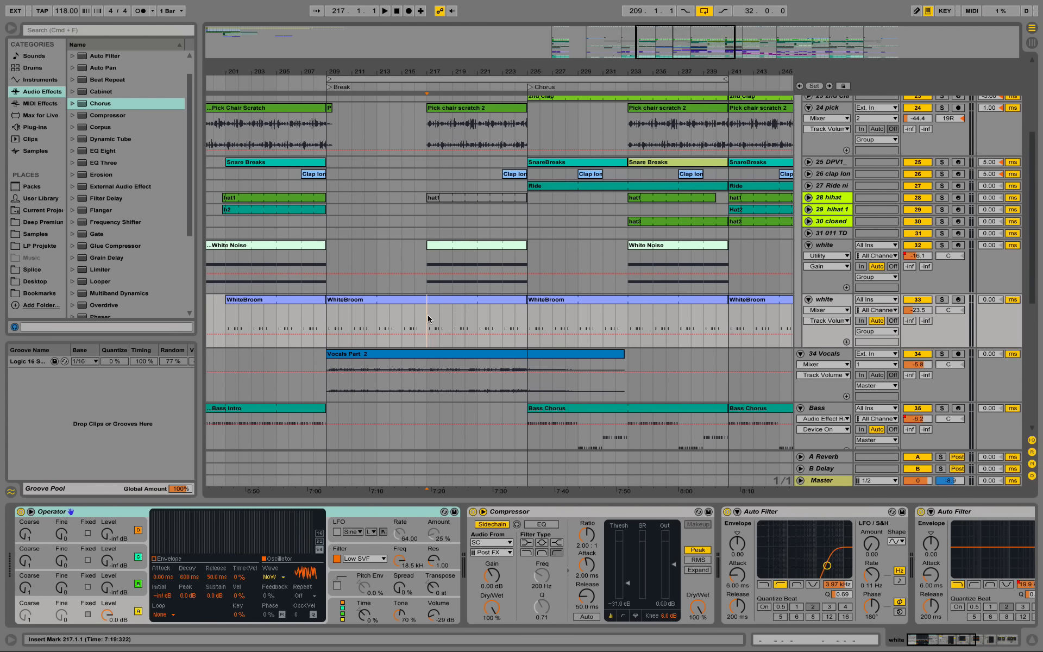
key("space")
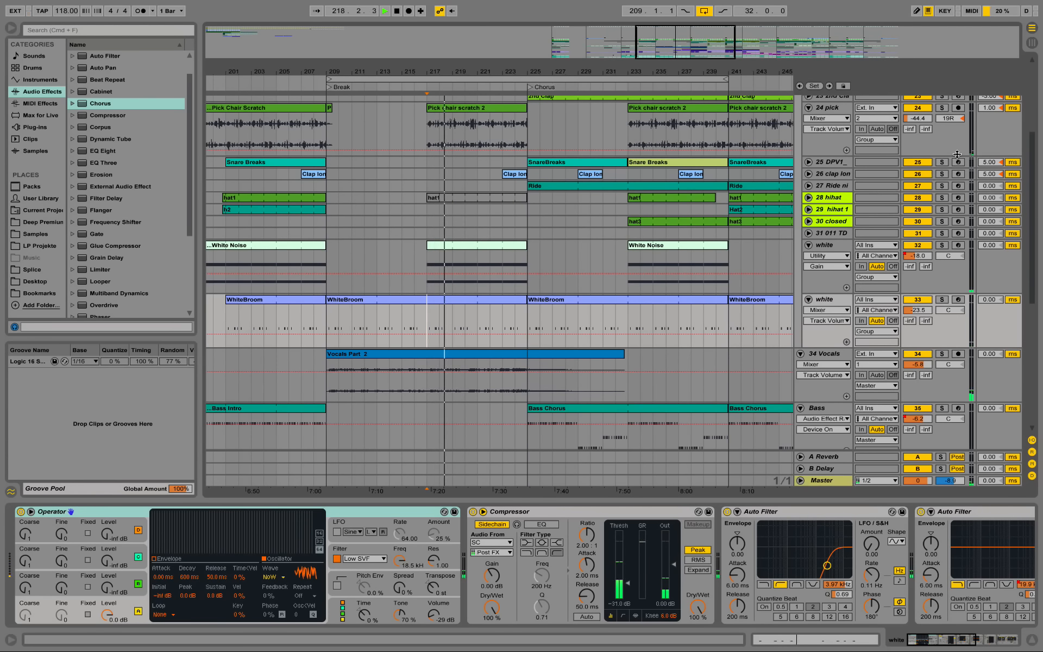
scroll(833, 236, "down", 4)
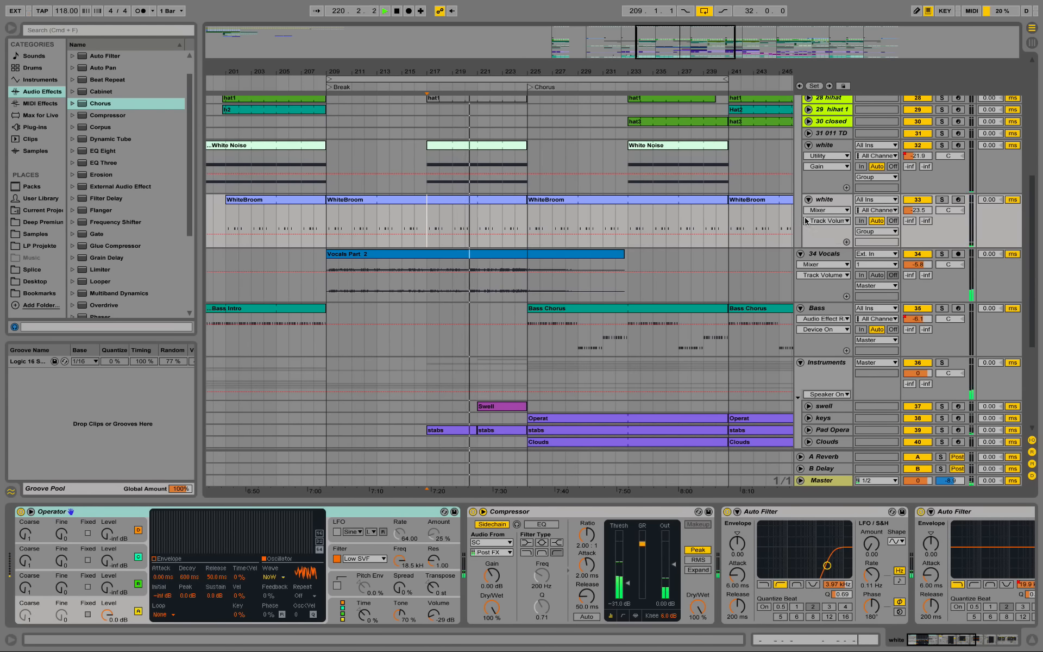
scroll(725, 248, "down", 1)
scroll(736, 289, "down", 2)
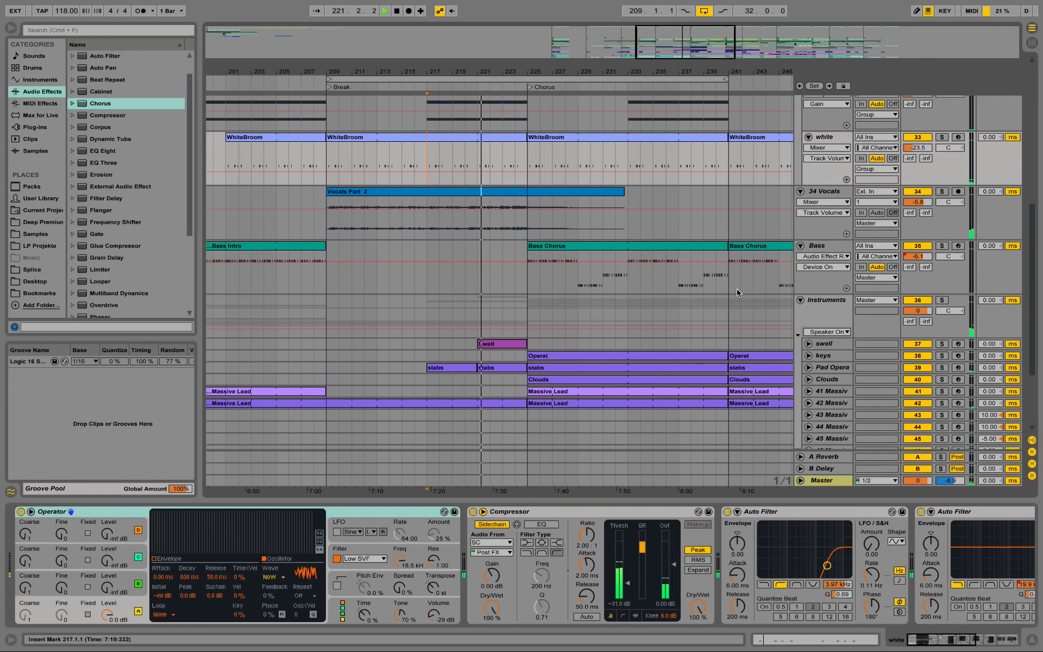
scroll(739, 327, "down", 1)
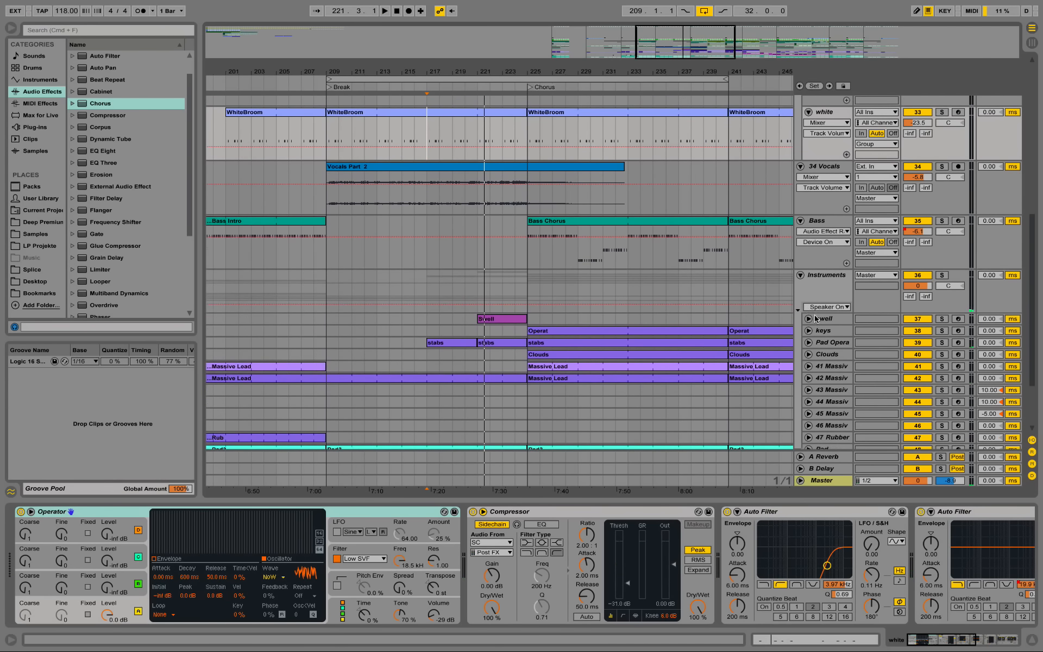
Unfold the Pad Operator track with the stabs clips and place the insert marker at bar 217 on it.
left_click(809, 343)
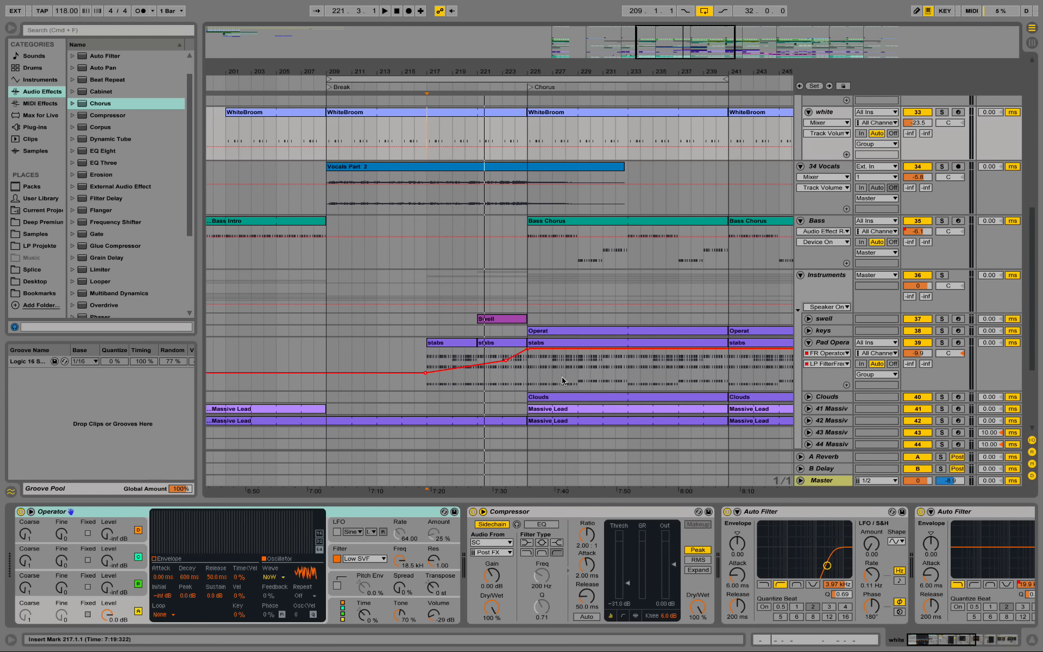
mouse_move(573, 377)
left_mouse_down()
mouse_move(537, 367)
mouse_move(566, 371)
left_mouse_up()
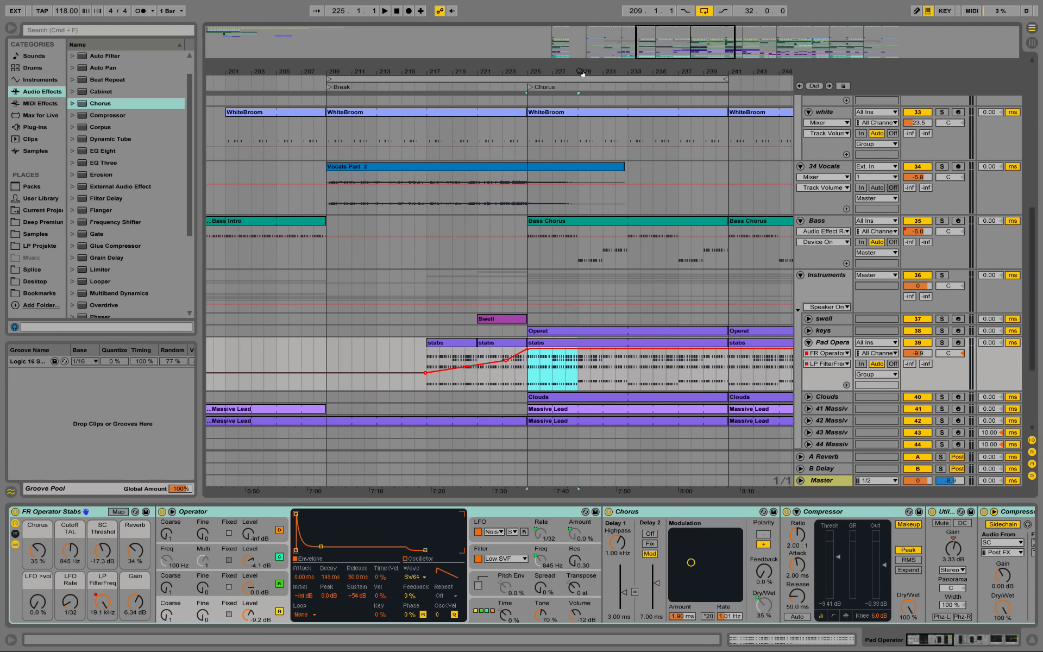
left_click_drag(571, 71, 608, 106)
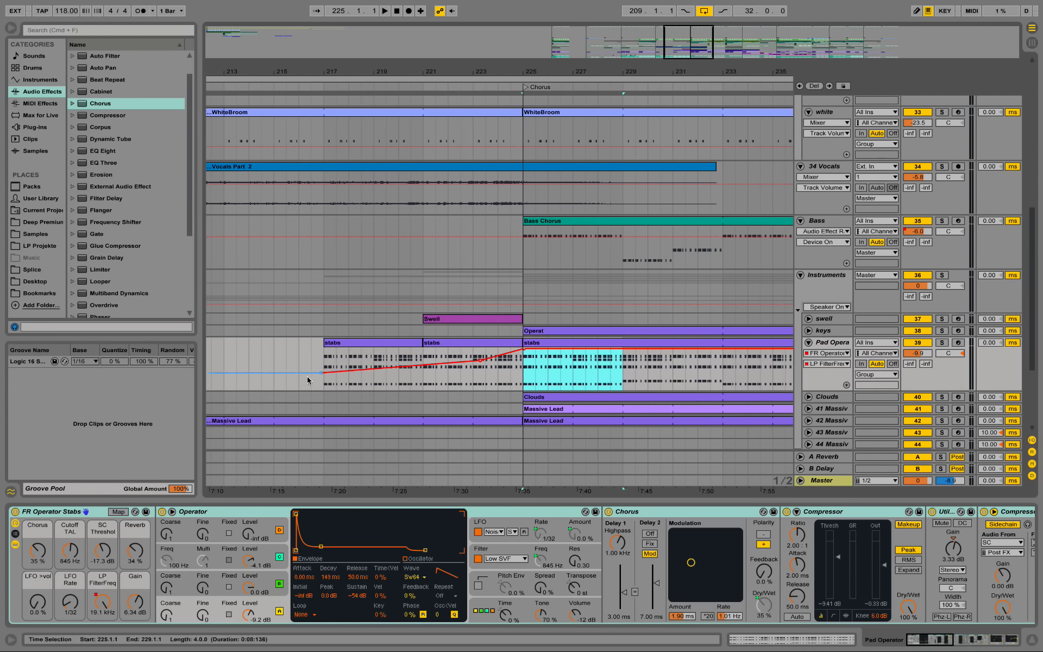
left_click(326, 382)
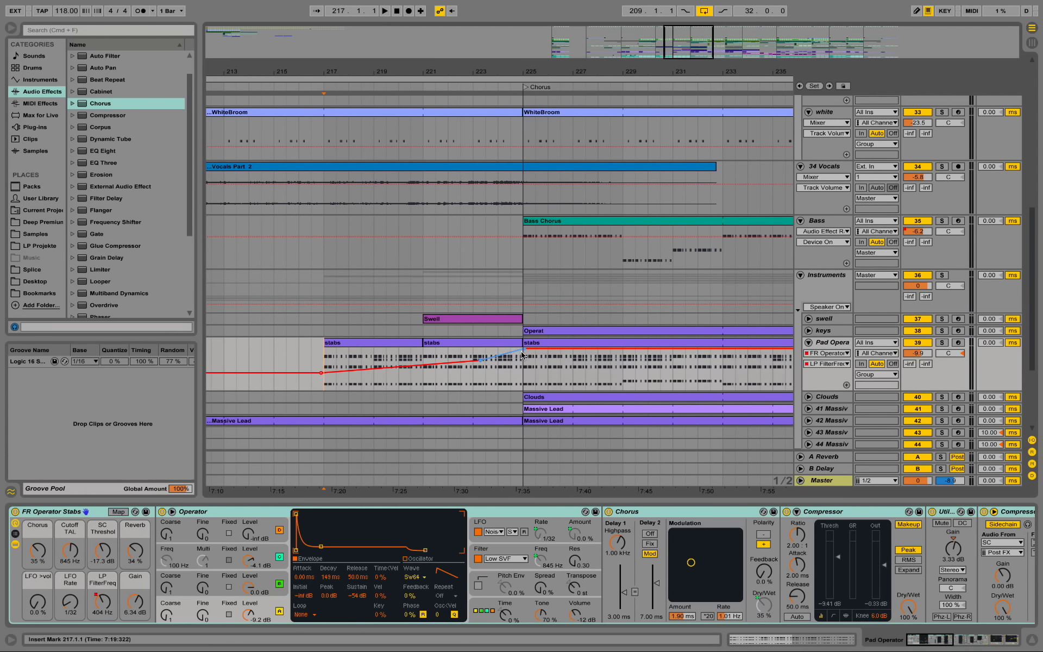
Select the Auto Filter in the Pad Operator track's device chain, solo the track and play it from bar 217.
left_click_drag(943, 648, 992, 645)
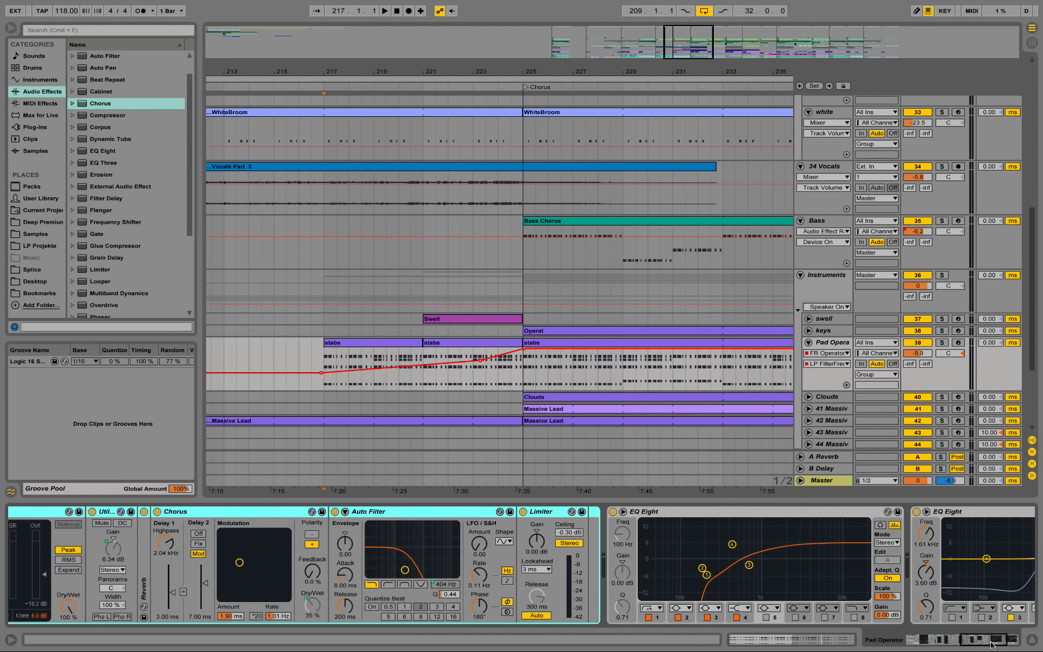
left_click(405, 513)
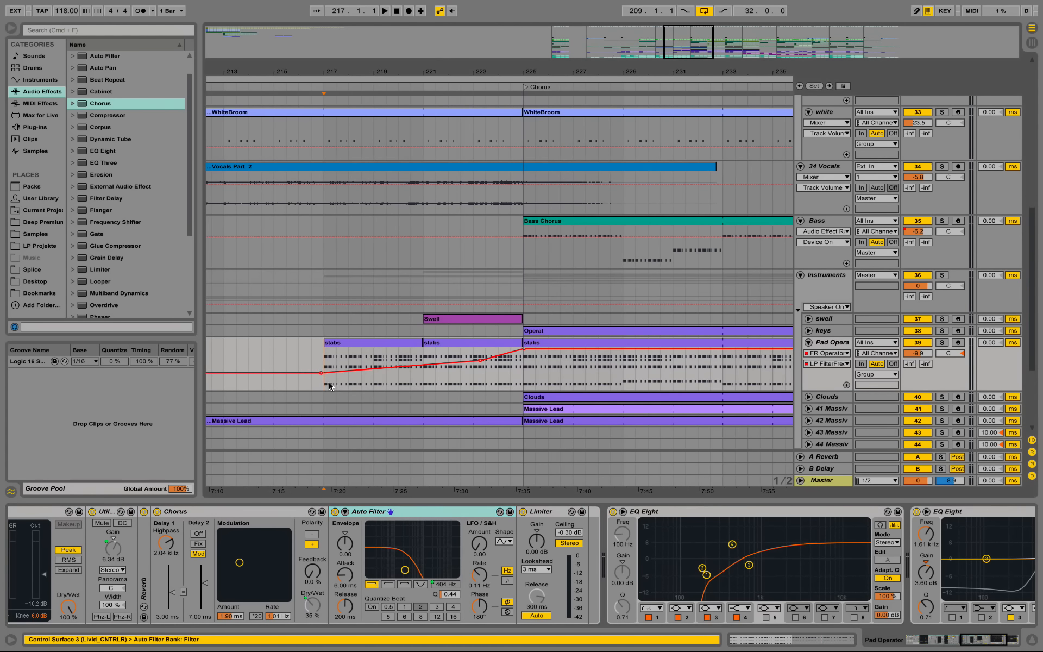
left_click(942, 342)
key("space")
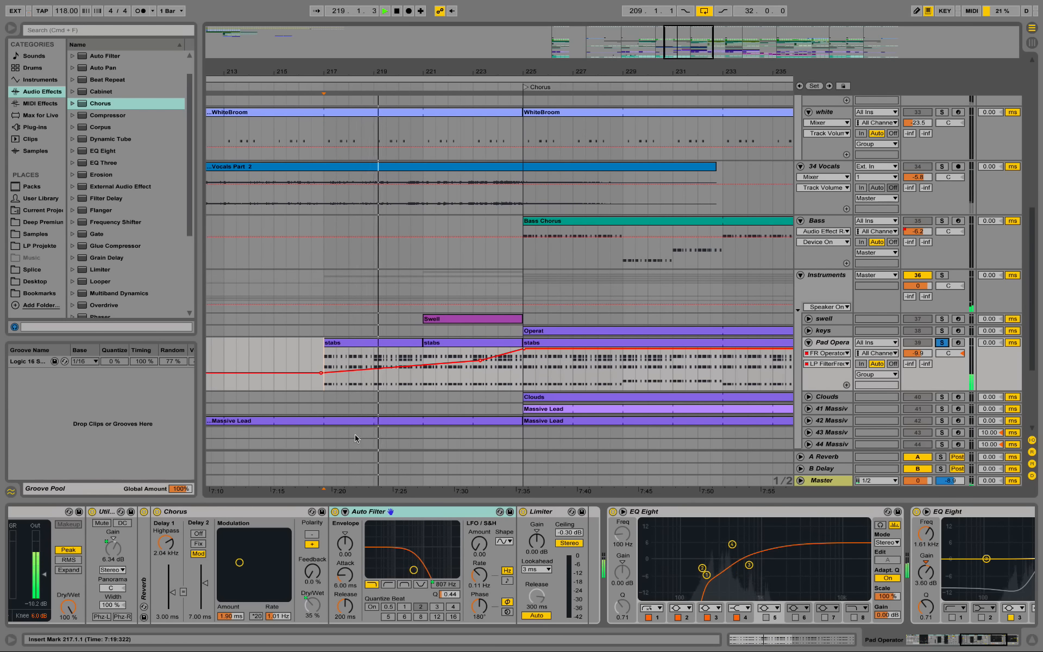
Open the stabs clip at bars 221 to 225, enlarge its notes to read the chords and close the note editor.
mouse_move(481, 363)
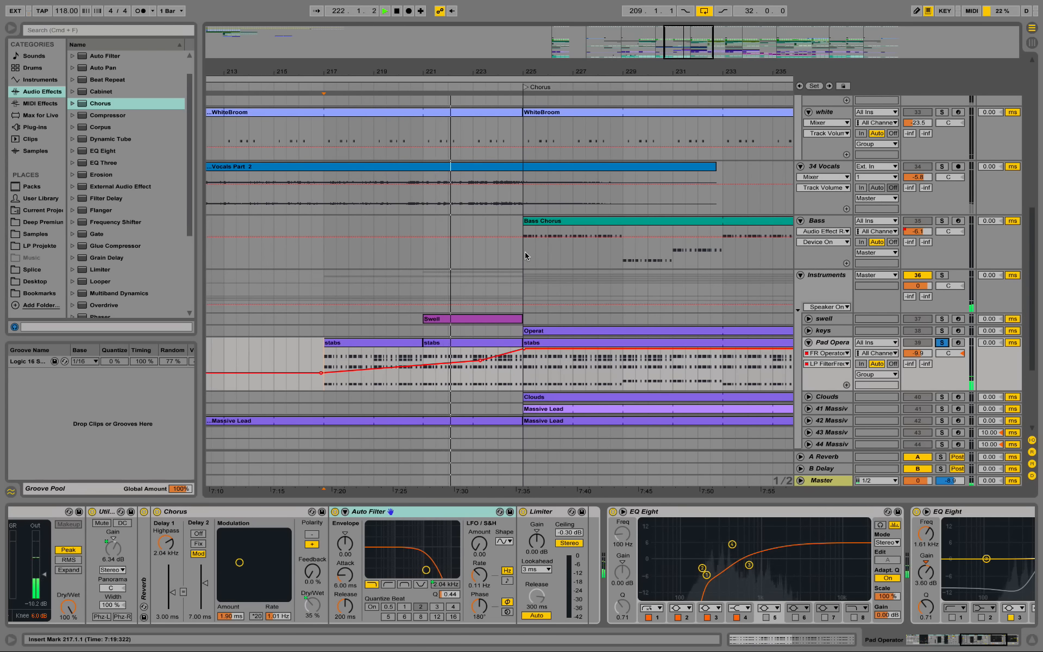
double_click(461, 339)
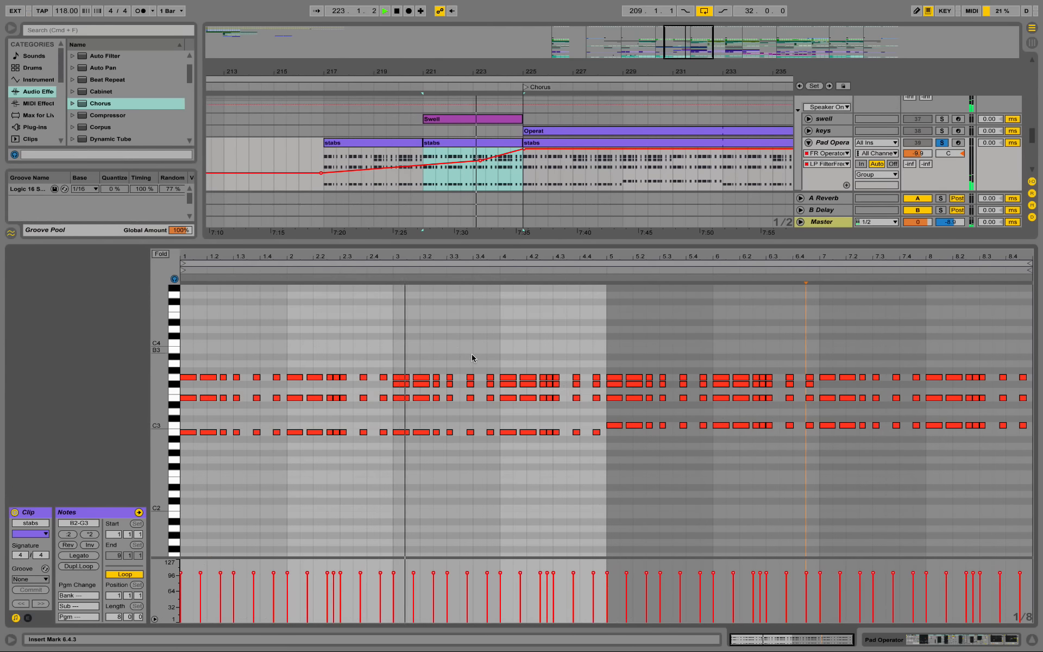
left_click_drag(160, 412, 193, 412)
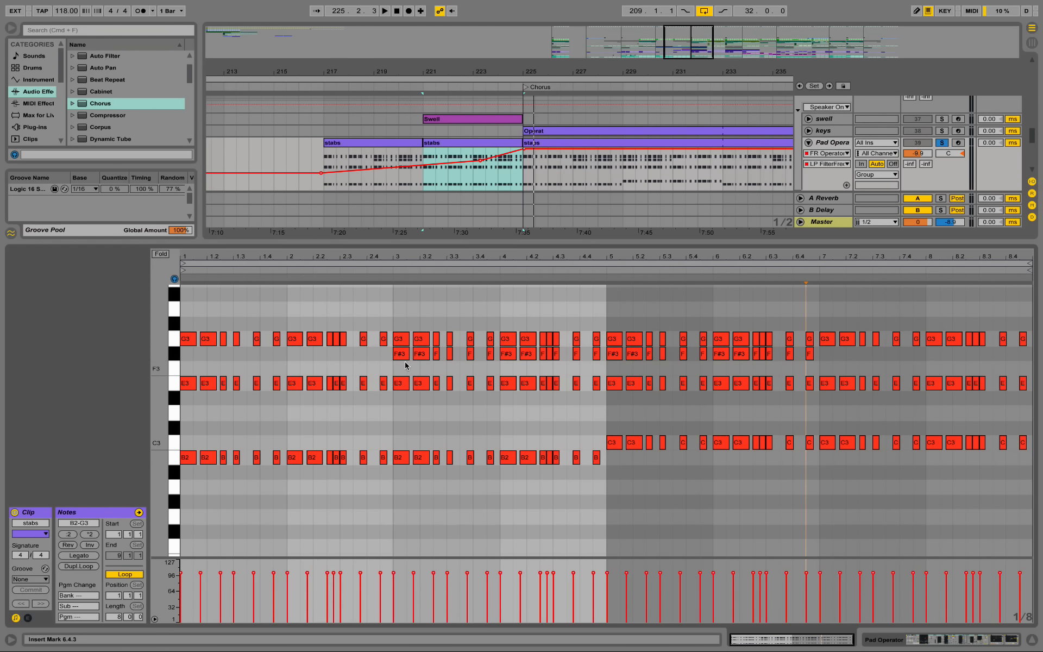
left_click(1031, 641)
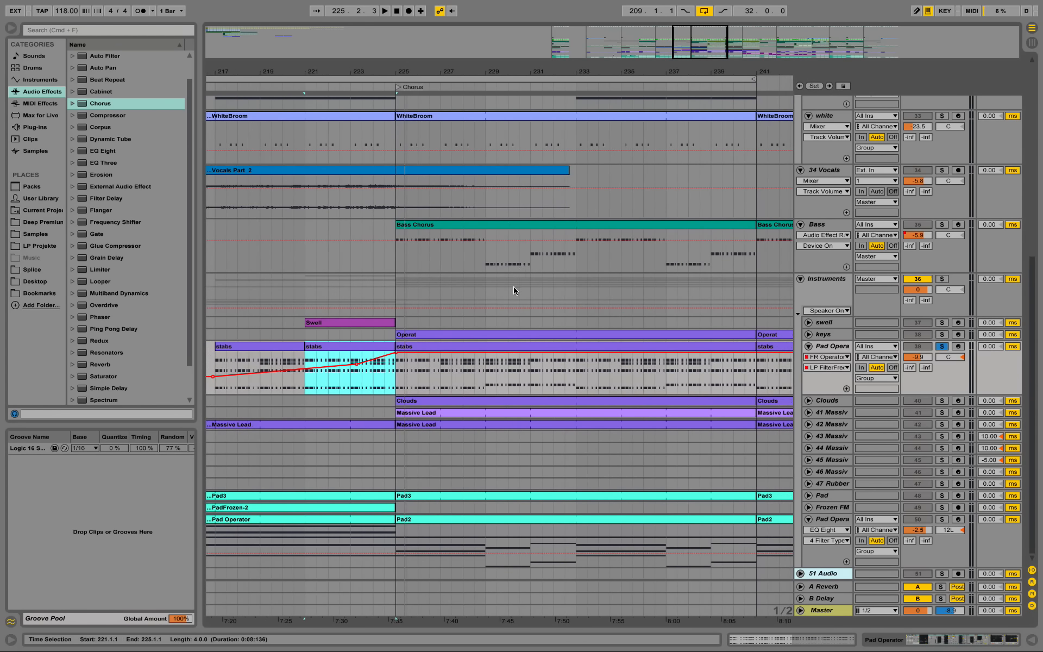
Open the Chorus stabs clip starting at bar 225 and play it while viewing its notes.
double_click(515, 346)
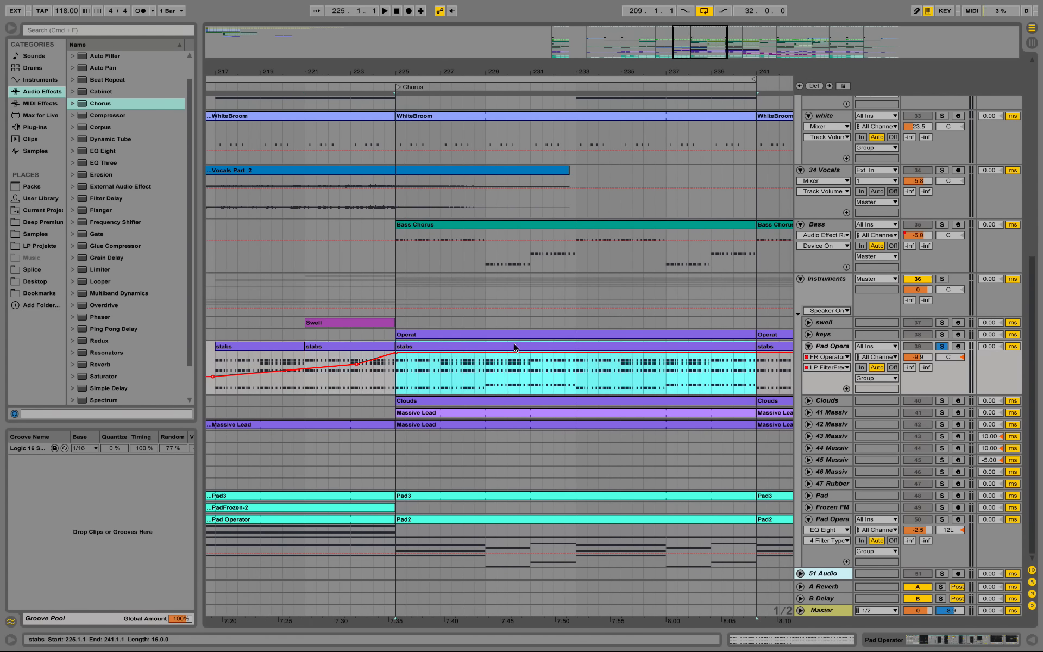
left_click_drag(162, 438, 188, 438)
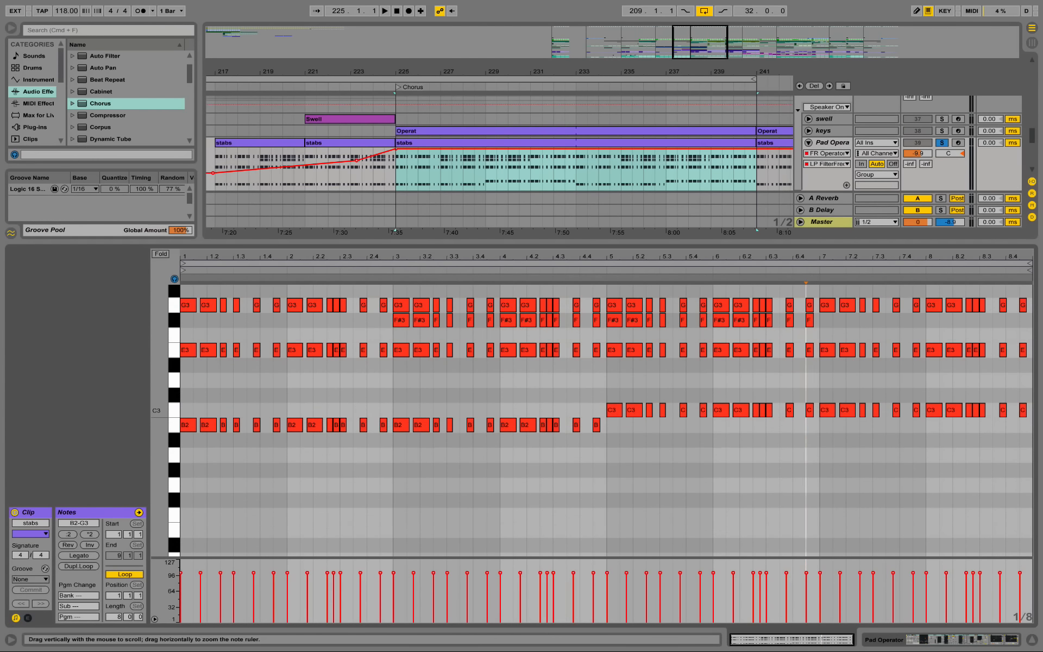
key("space")
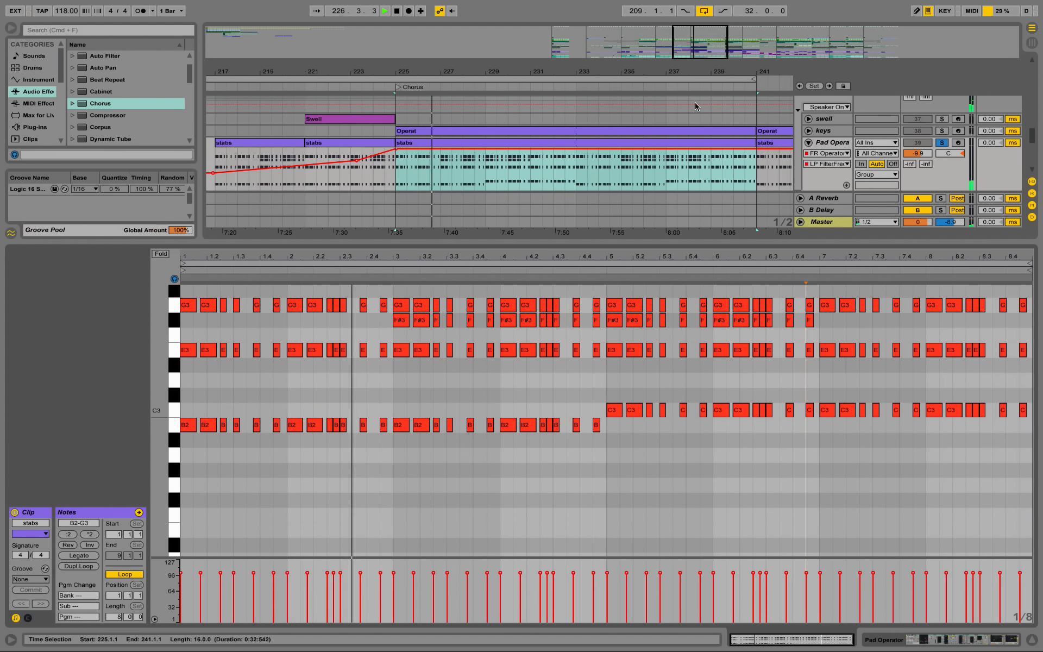
Solo the Bass track, play it through the Chorus and open the Bass Chorus clip's notes.
scroll(698, 102, "up", 3)
scroll(584, 317, "up", 3)
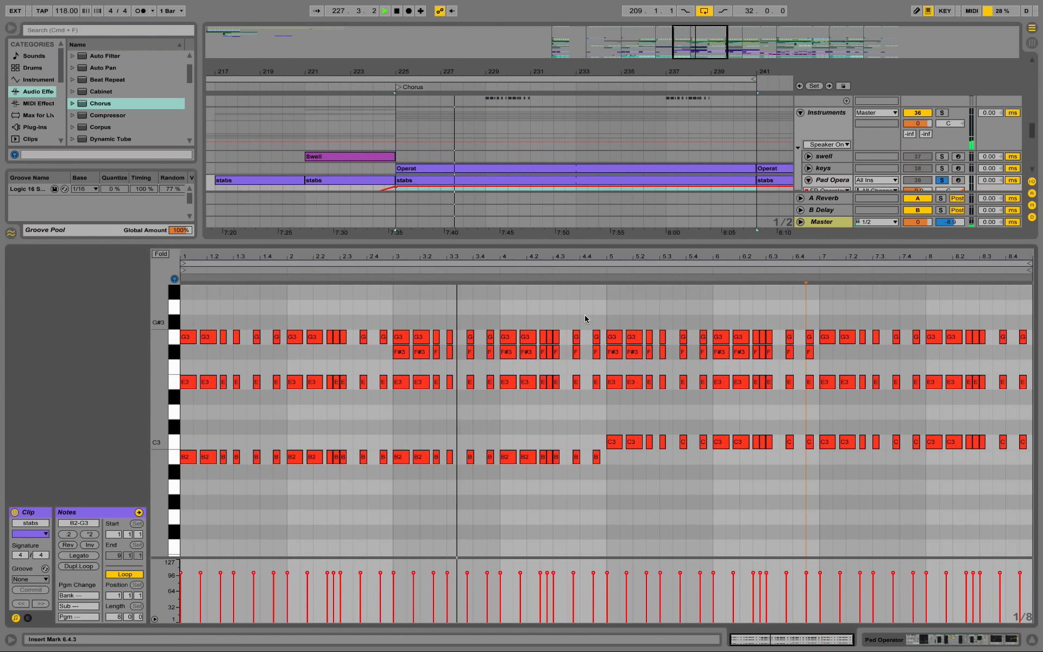
scroll(547, 184, "up", 2)
scroll(548, 184, "up", 2)
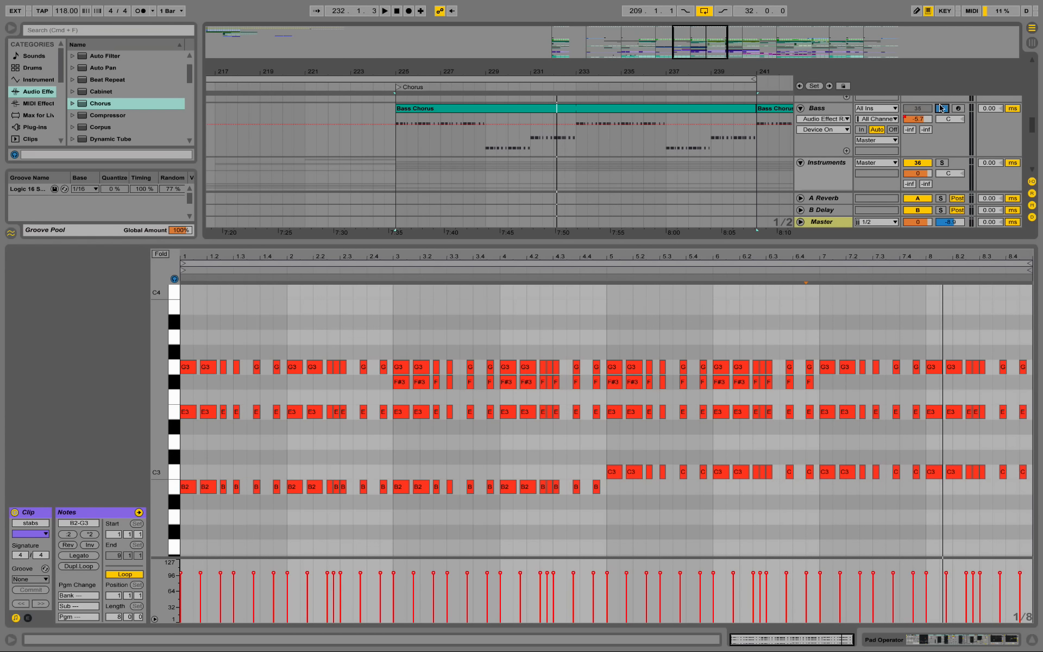
key("space")
double_click(583, 109)
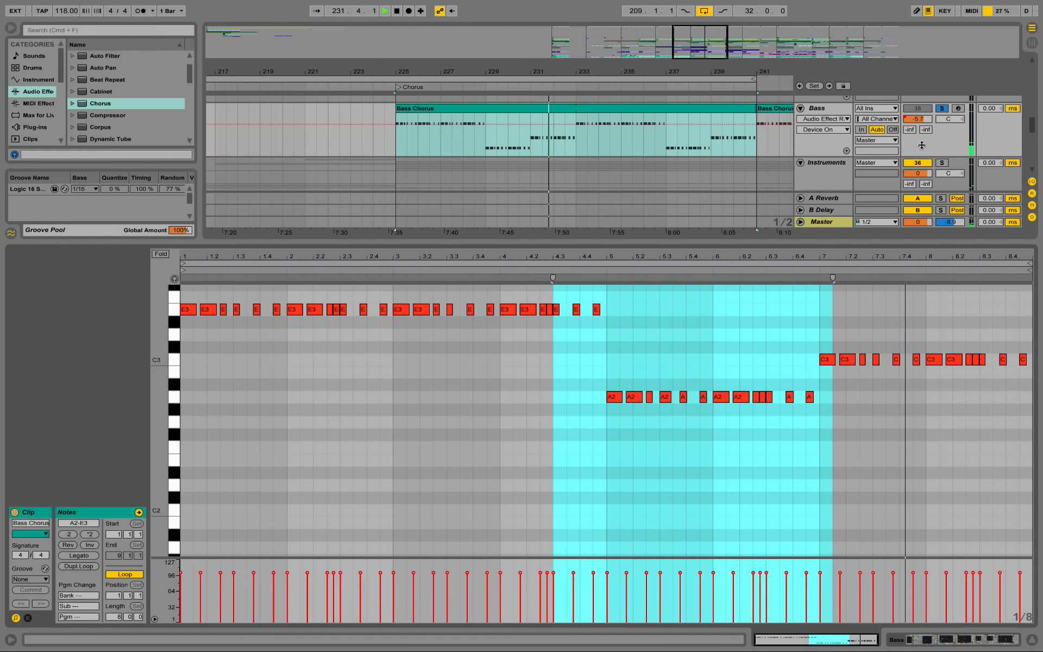
Clear the Bass solo, hide the note editor and stop playback.
left_click(943, 109)
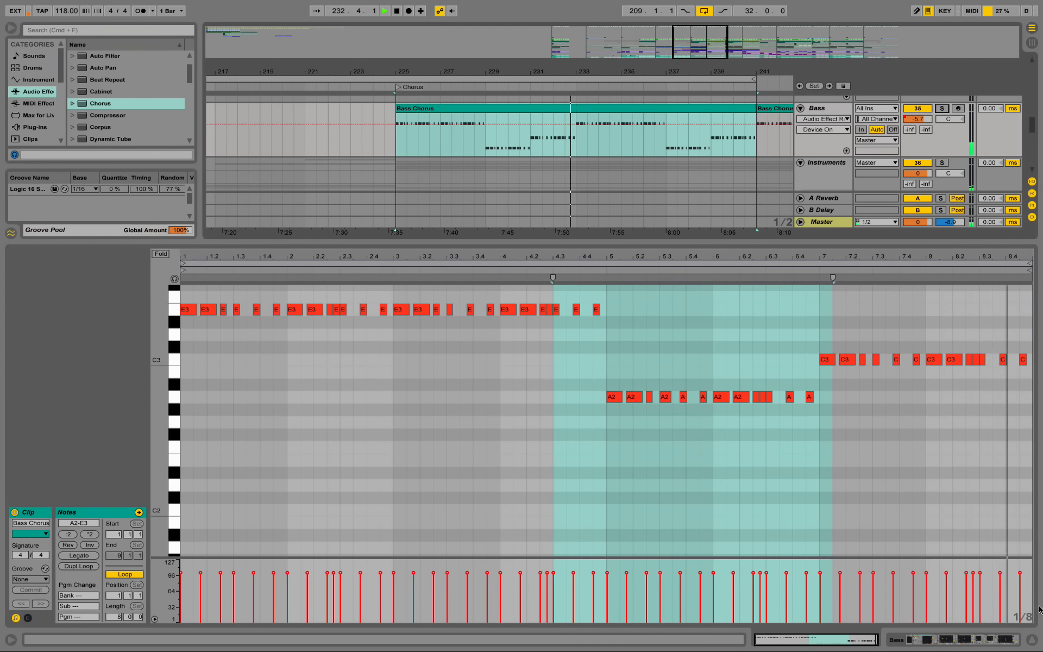
left_click(1032, 641)
key("space")
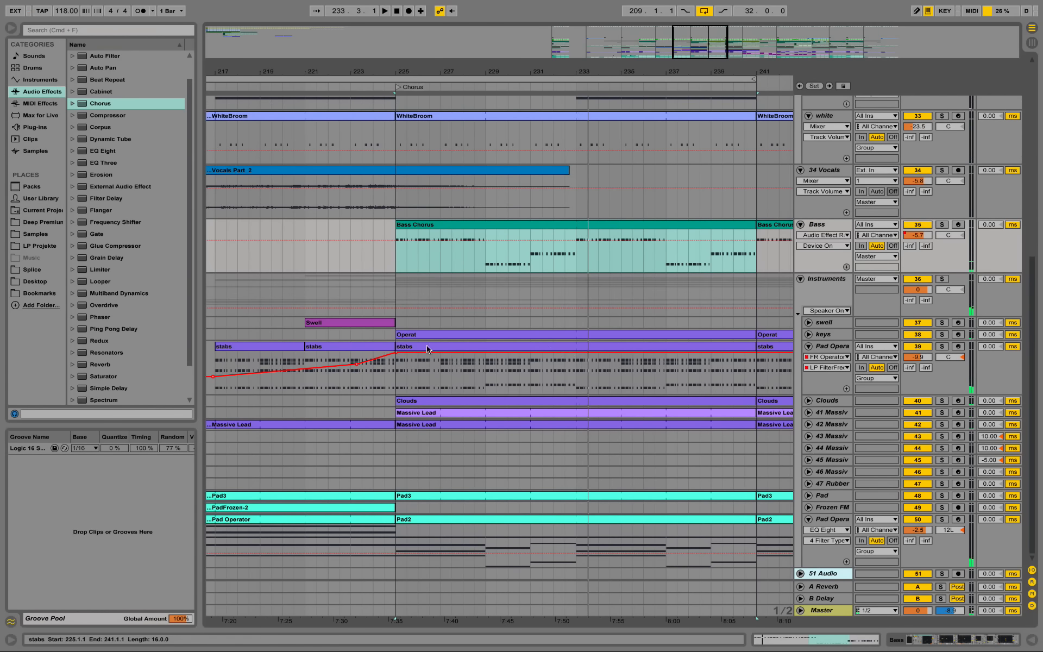
Reopen the Chorus stabs clip and shrink its note editor to make room for the arrangement tracks.
double_click(435, 350)
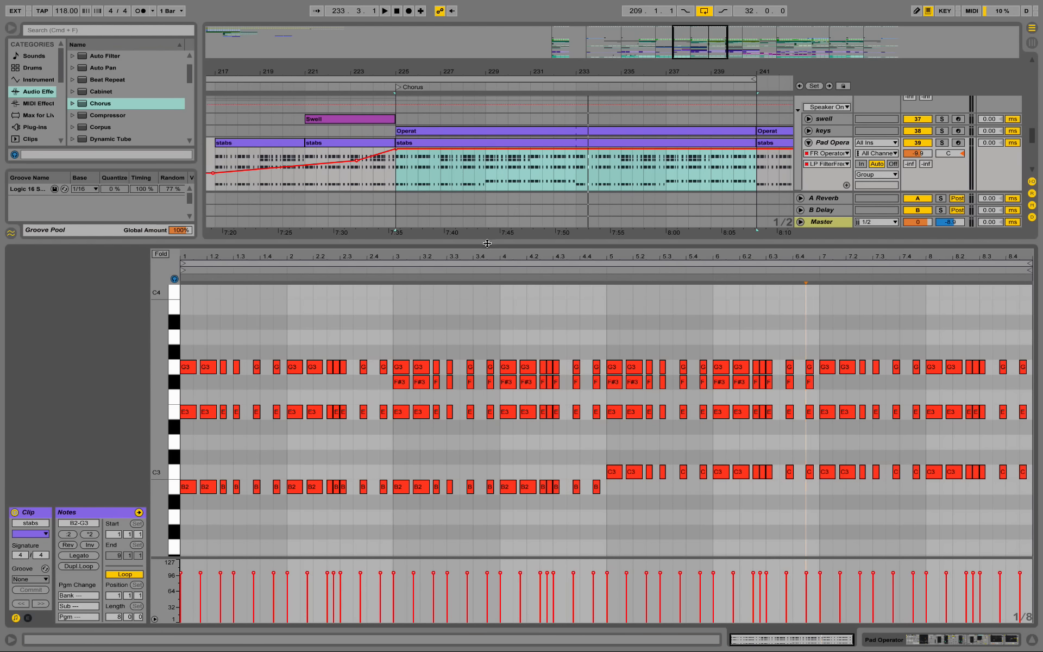
left_click_drag(484, 241, 466, 364)
scroll(487, 251, "up", 3)
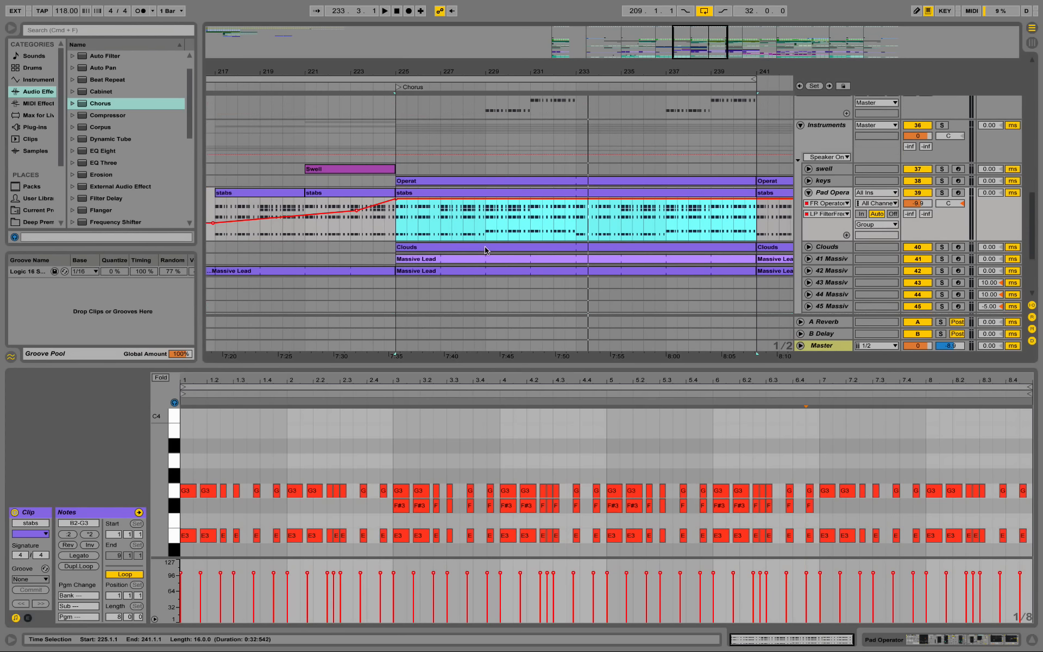
Show the Pad Operator track's device chain from its start and examine the settings of Operator's oscillators B, C and A.
double_click(834, 193)
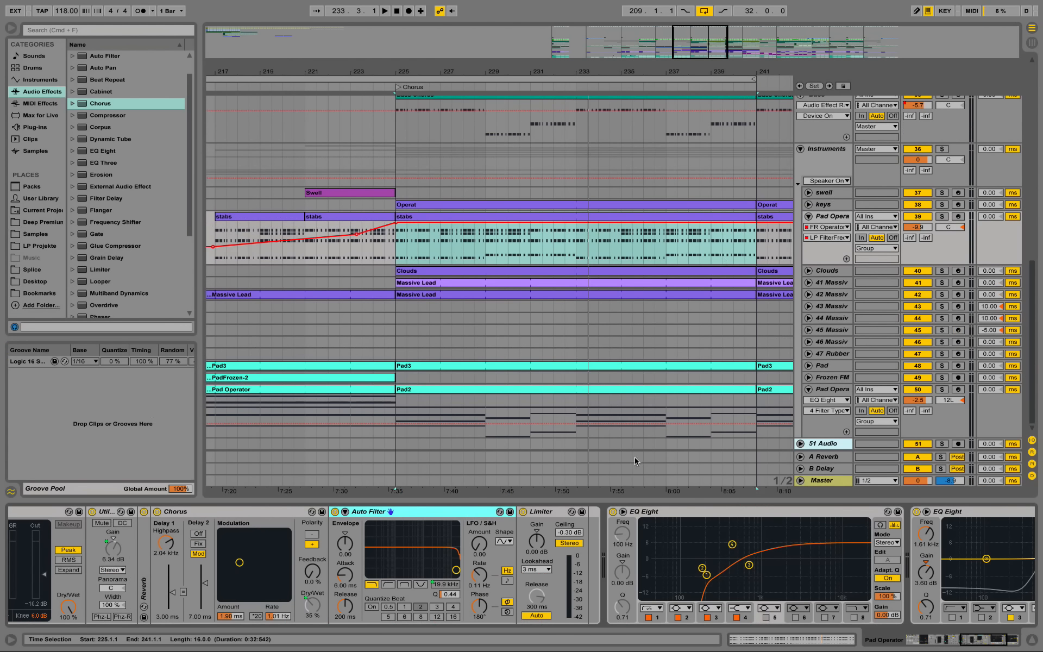
left_click_drag(991, 638, 85, 476)
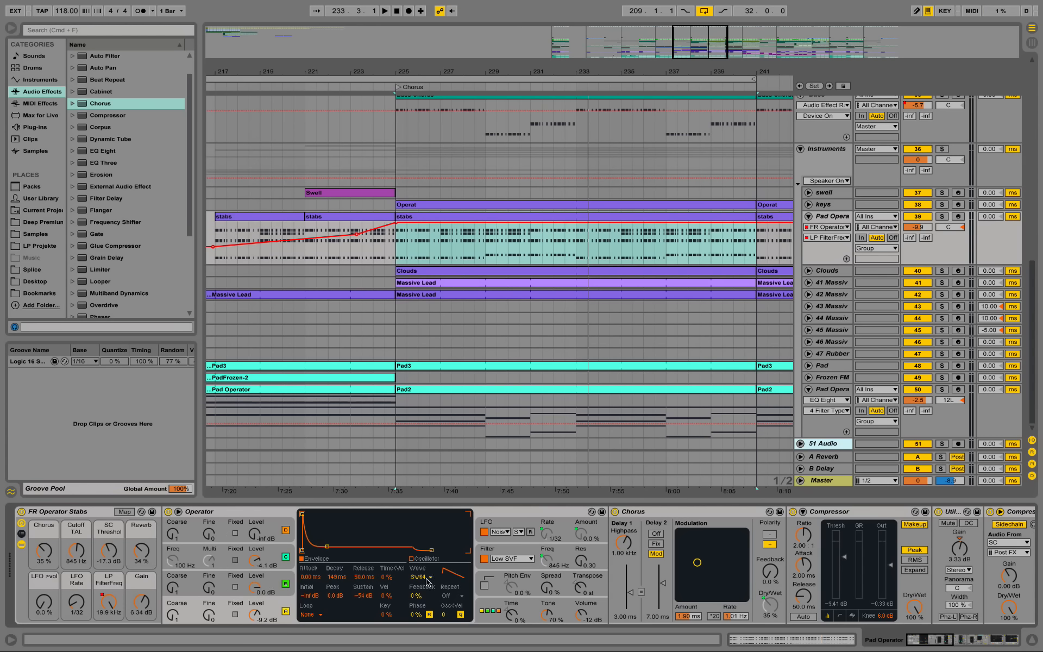
left_click(271, 584)
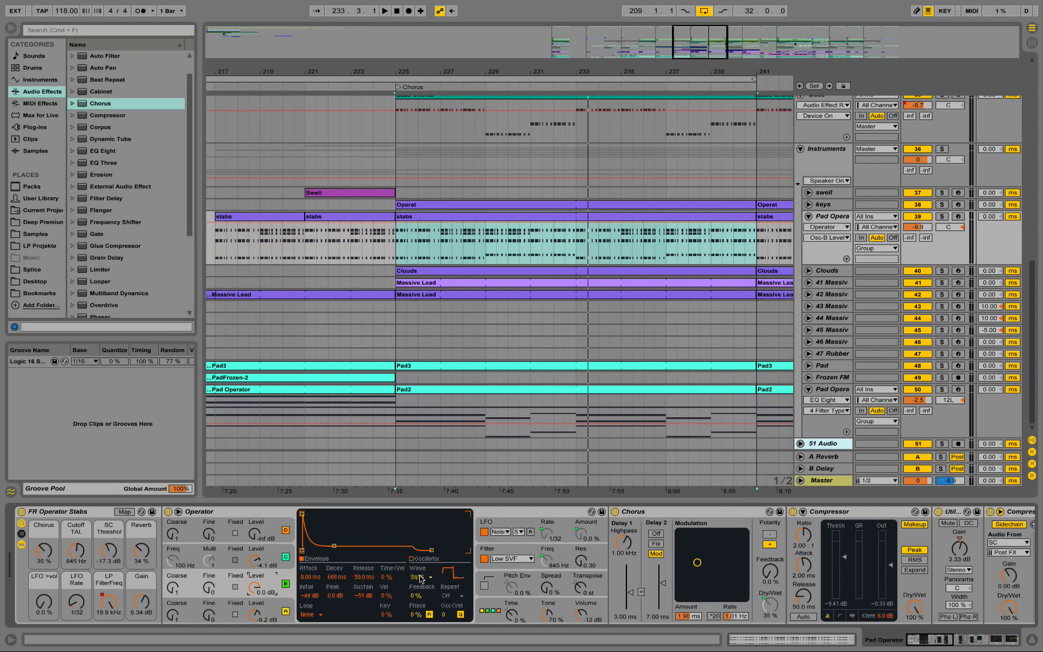
left_click(277, 554)
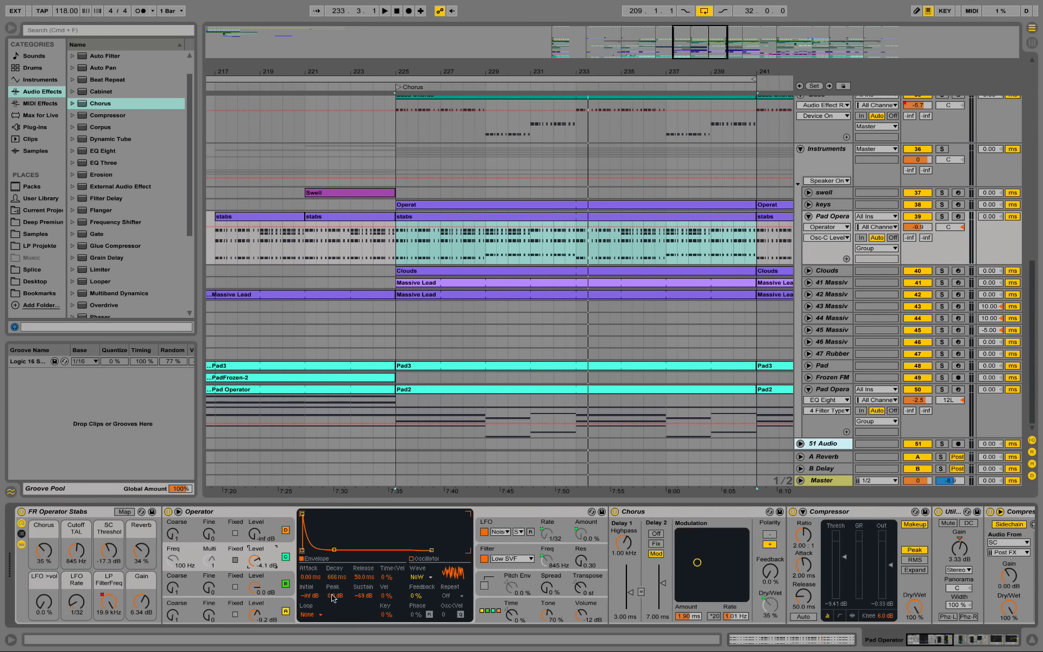
left_click(271, 589)
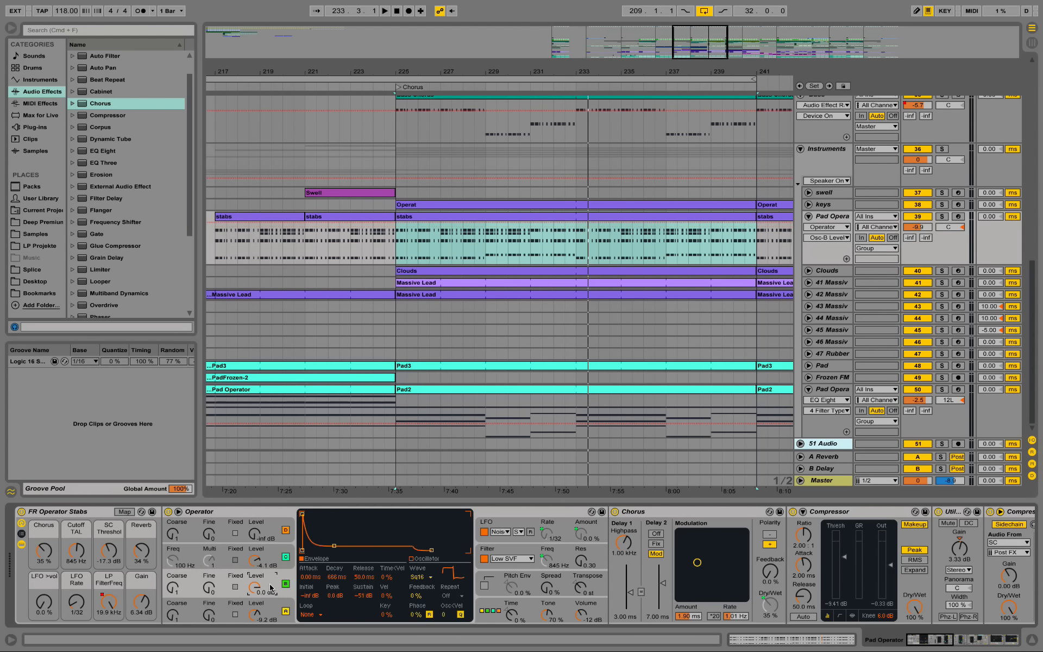
left_click(268, 611)
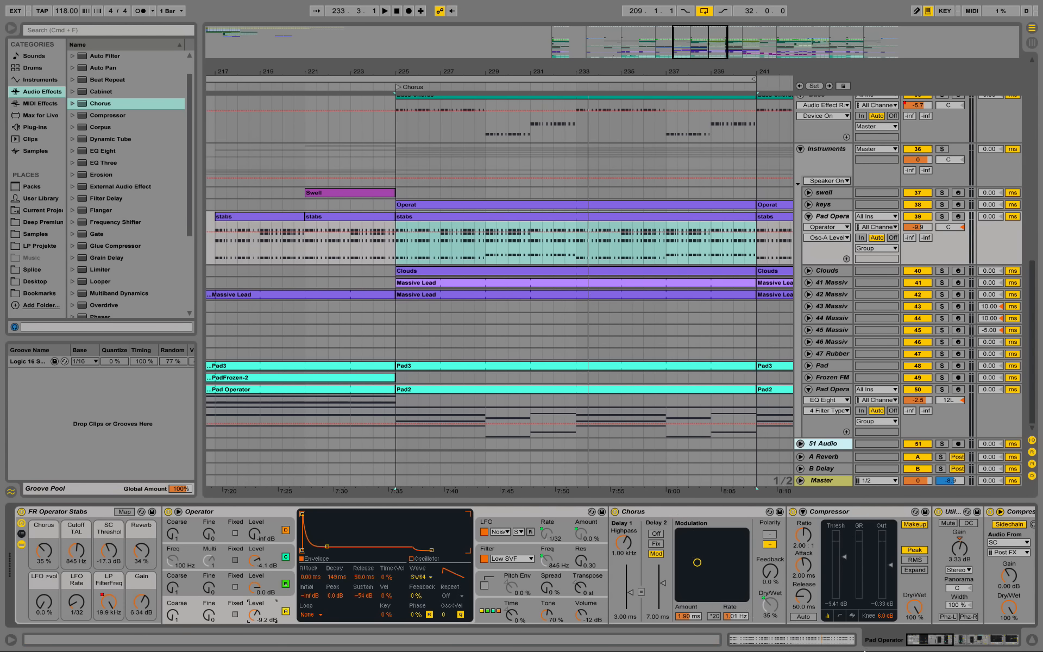
Look through the Chorus, Compressor and Utility effects after Operator while playing the Chorus section from bar 225.
left_click_drag(919, 640, 929, 641)
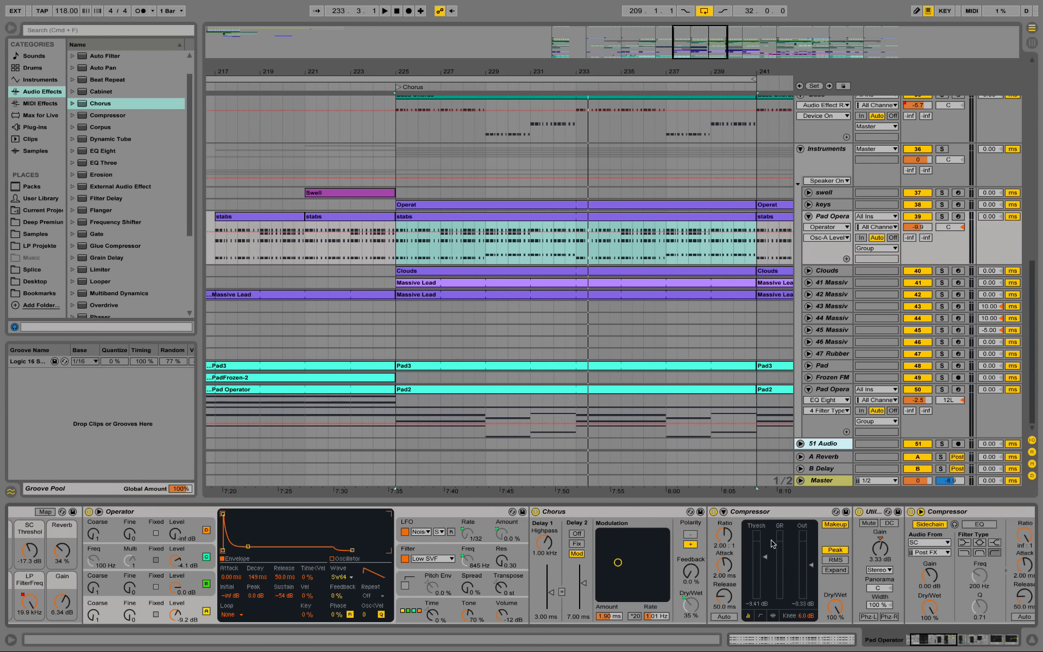
left_click_drag(950, 642, 968, 642)
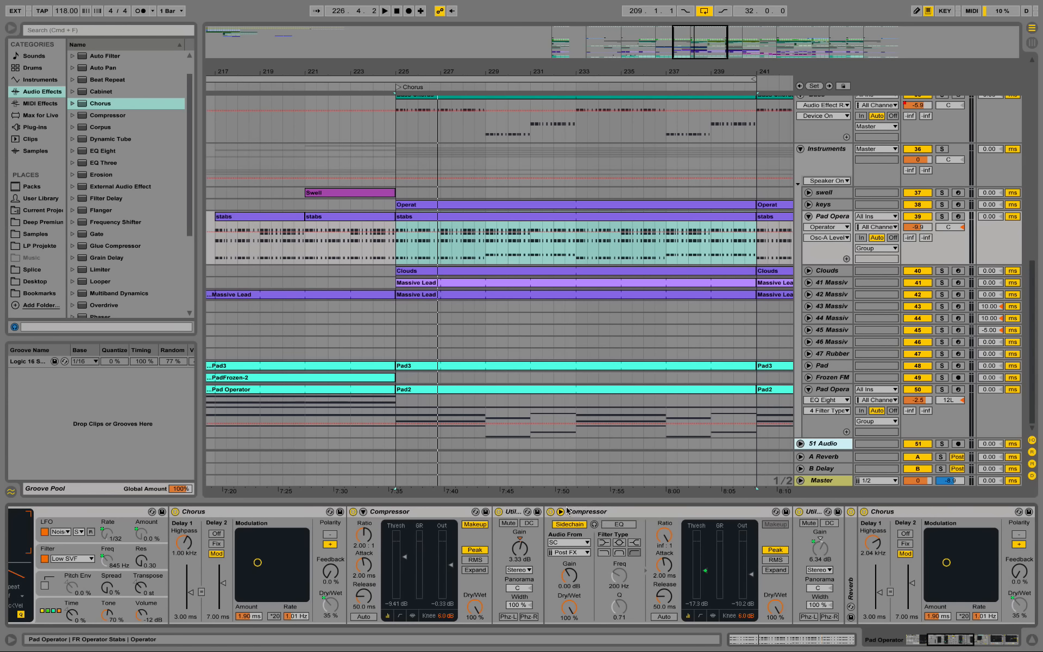
key("space")
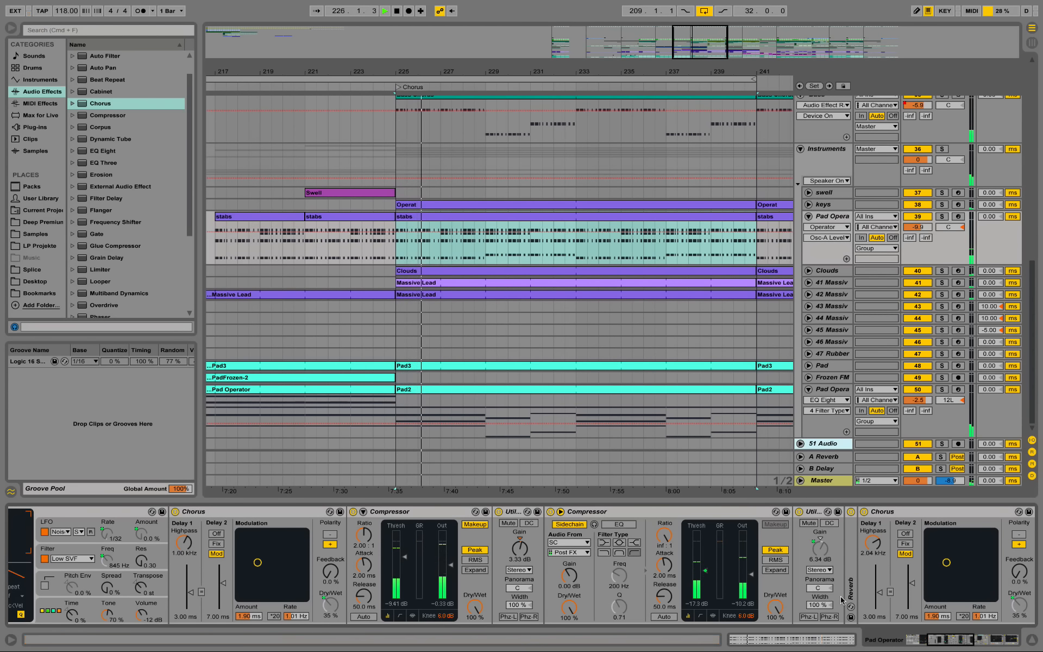
scroll(736, 542, "right", 4)
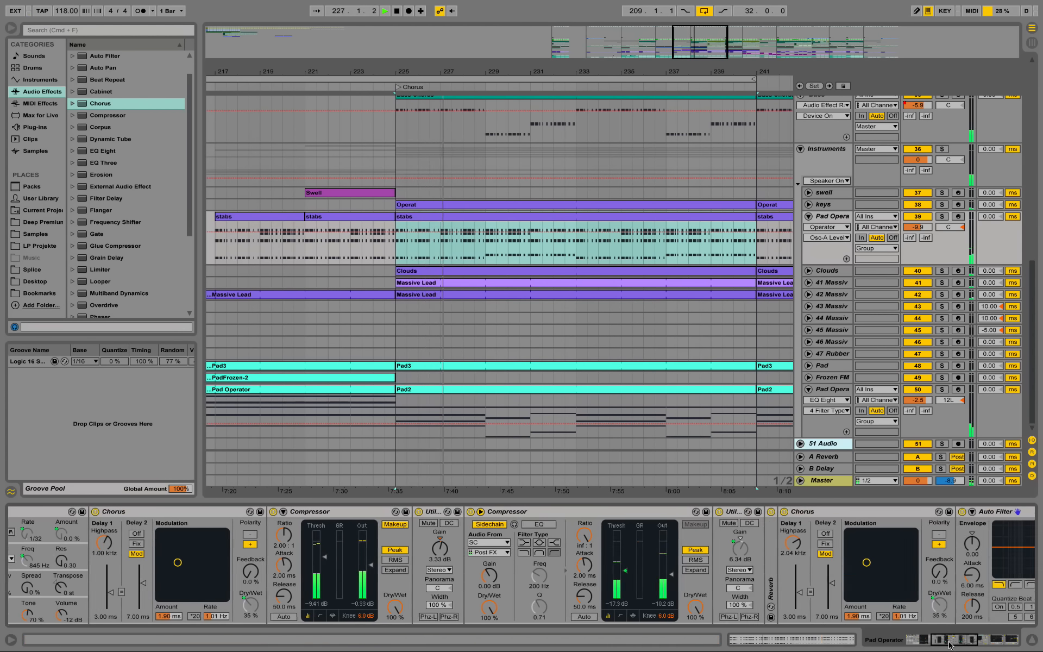
key("space")
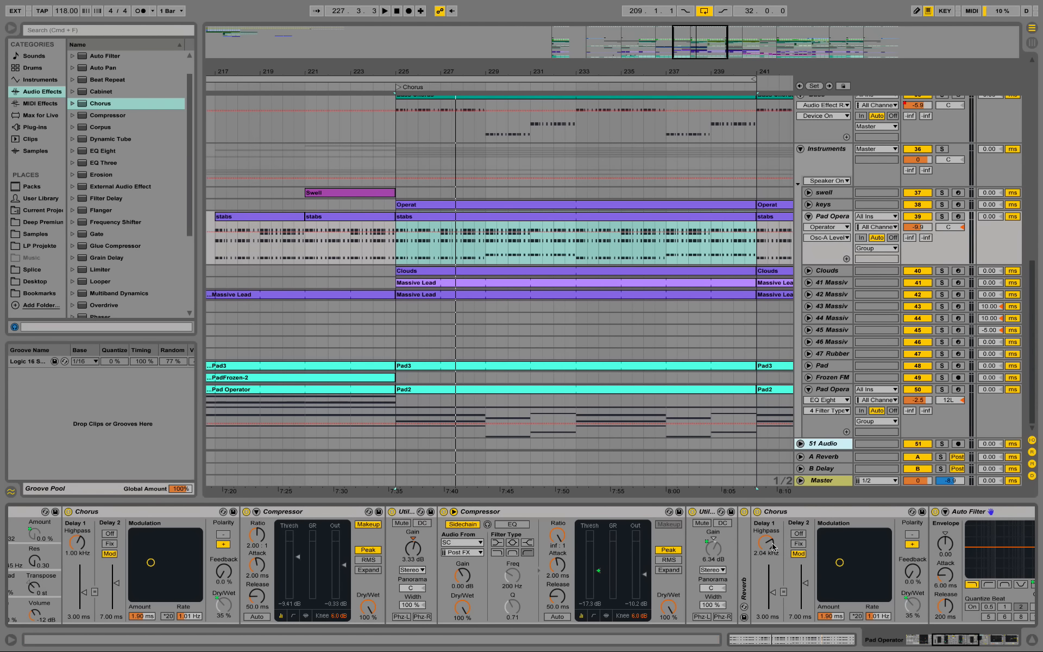
Unfold the Reverb device in the Pad Operator chain and play the Chorus from bar 225 to hear it.
double_click(745, 560)
left_click(967, 643)
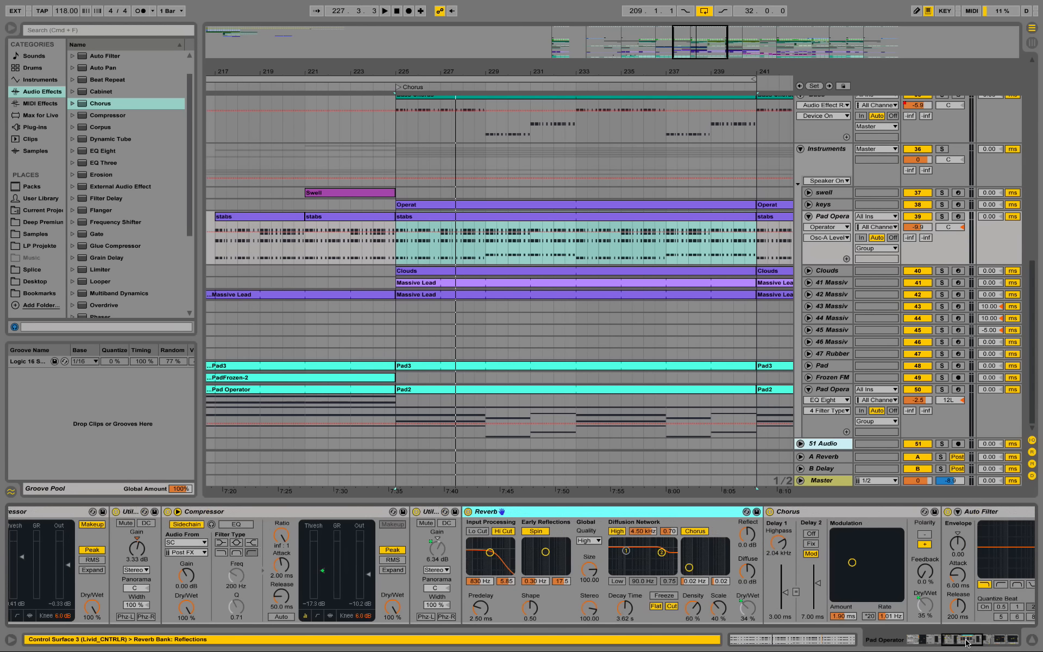
key("space")
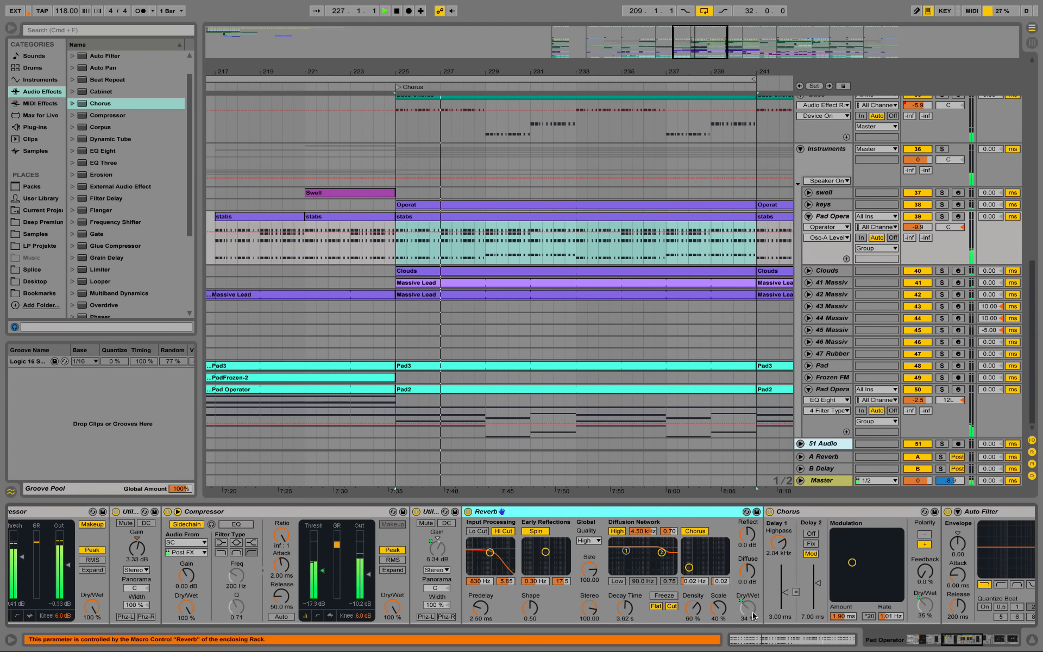
key("space")
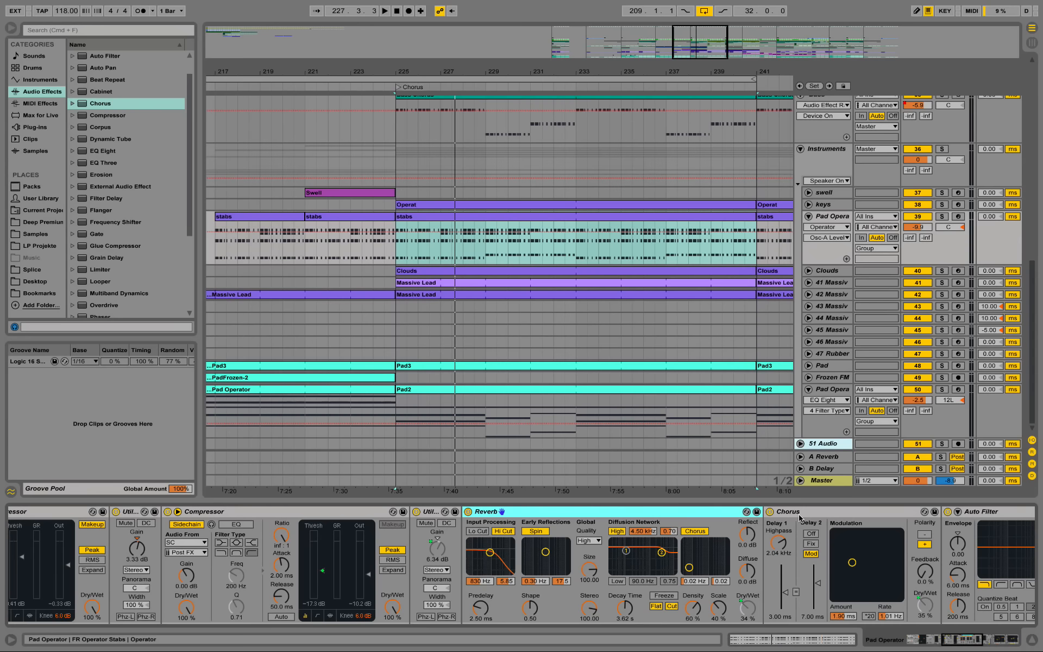
Show the Chorus, Auto Filter and Limiter devices further along the Pad Operator chain and play the Chorus stabs from bar 225.
mouse_move(962, 643)
left_mouse_down()
mouse_move(948, 643)
mouse_move(971, 643)
left_mouse_up()
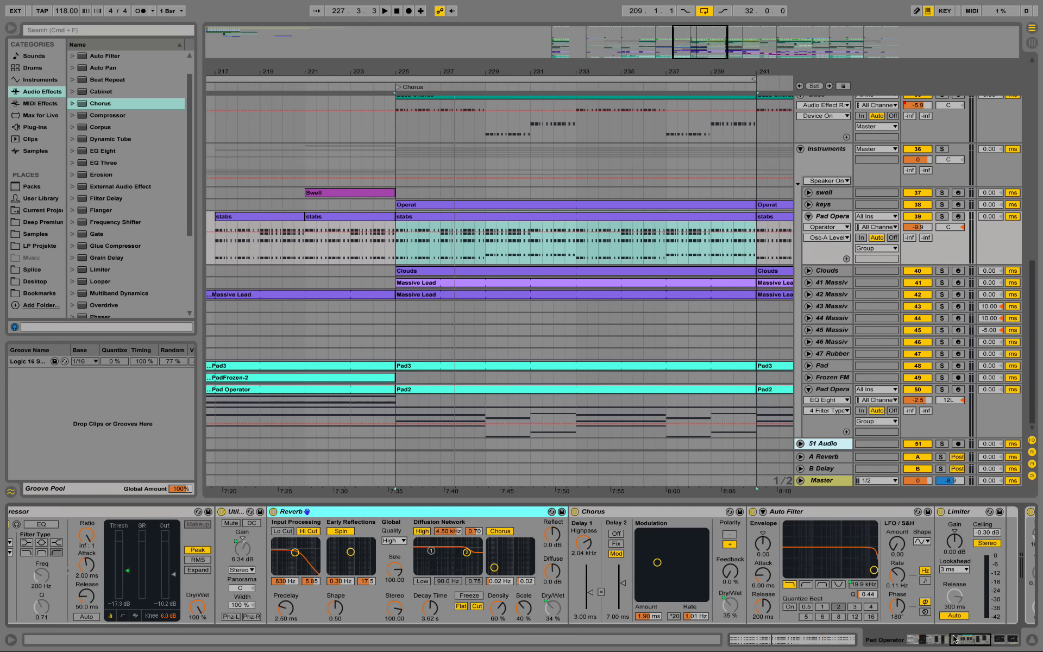
left_click_drag(963, 642, 975, 644)
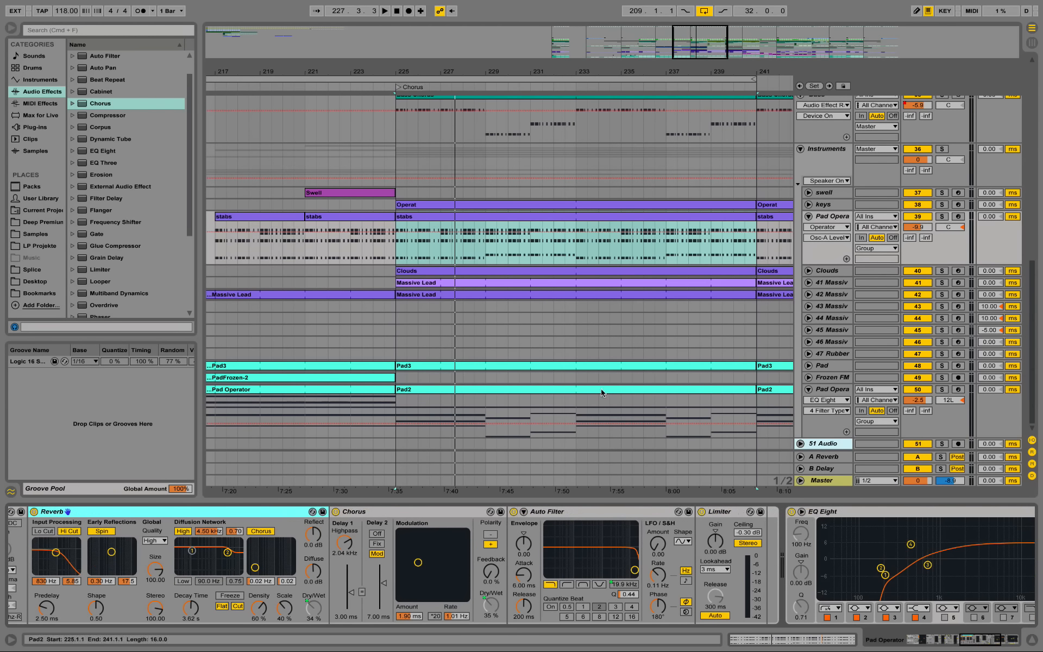
left_click(429, 218)
key("space")
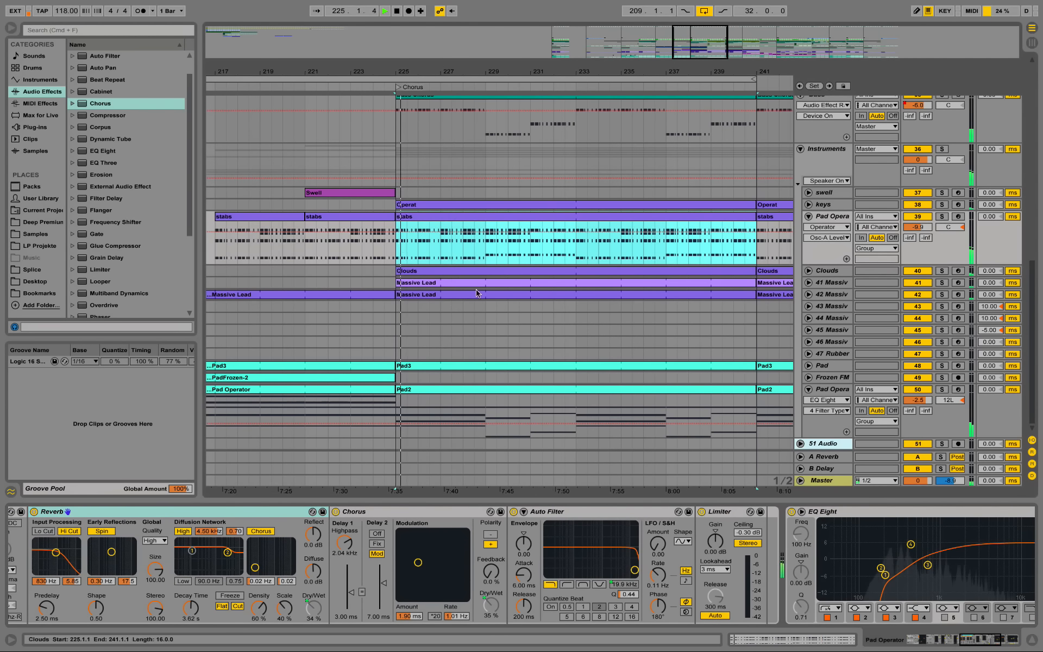
key("space")
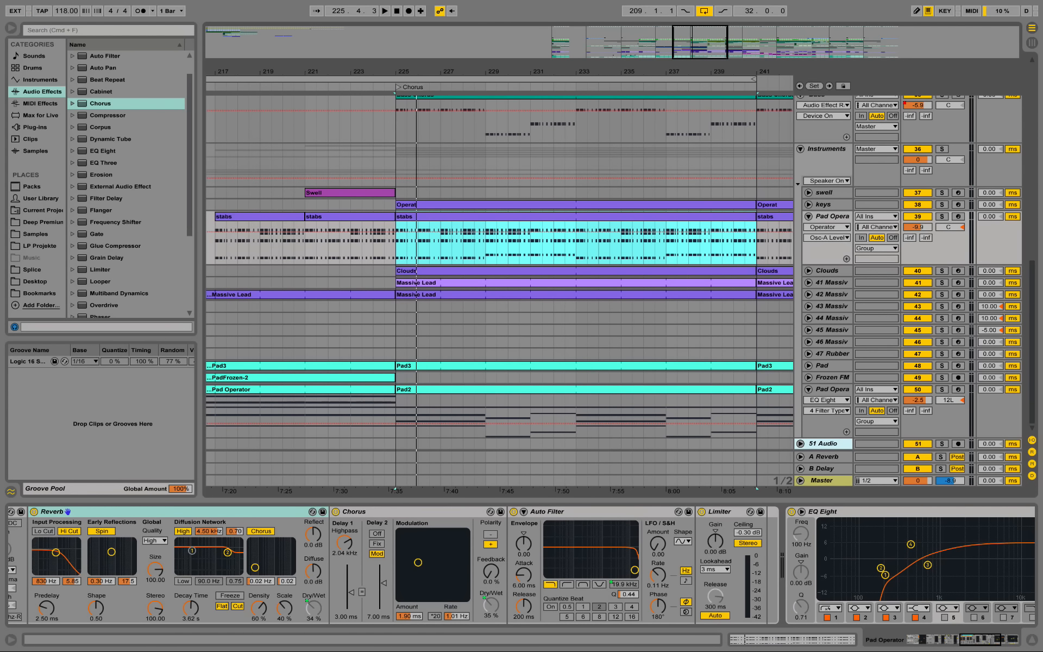
Try raising the Limiter's gain in the Pad Operator chain while playing the Chorus, then reset the gain to 0.00 dB.
left_click(716, 540)
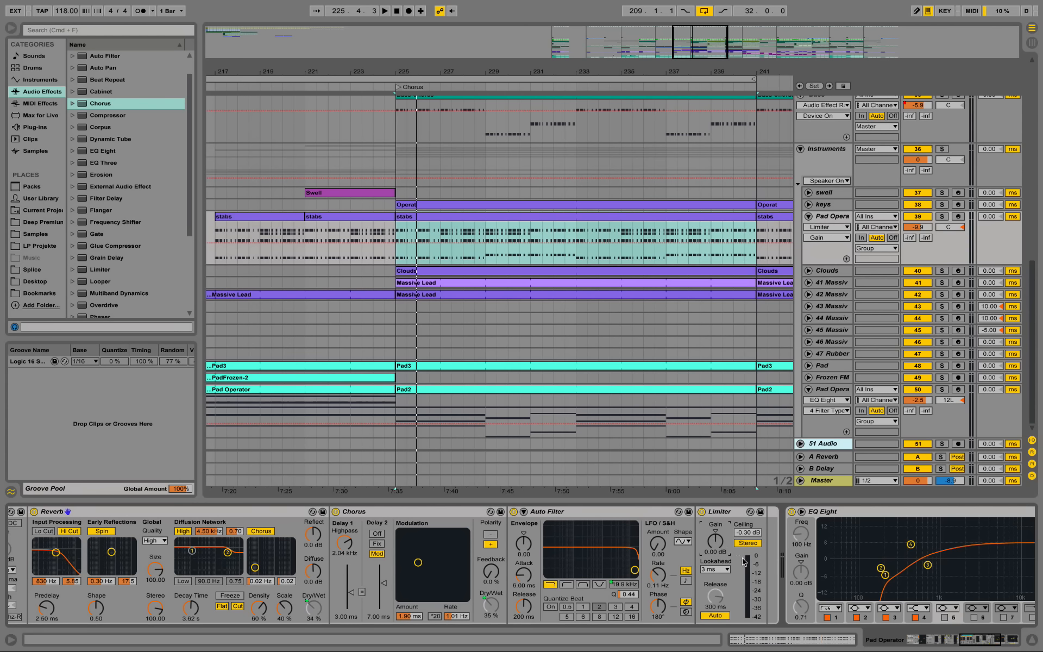
key("space")
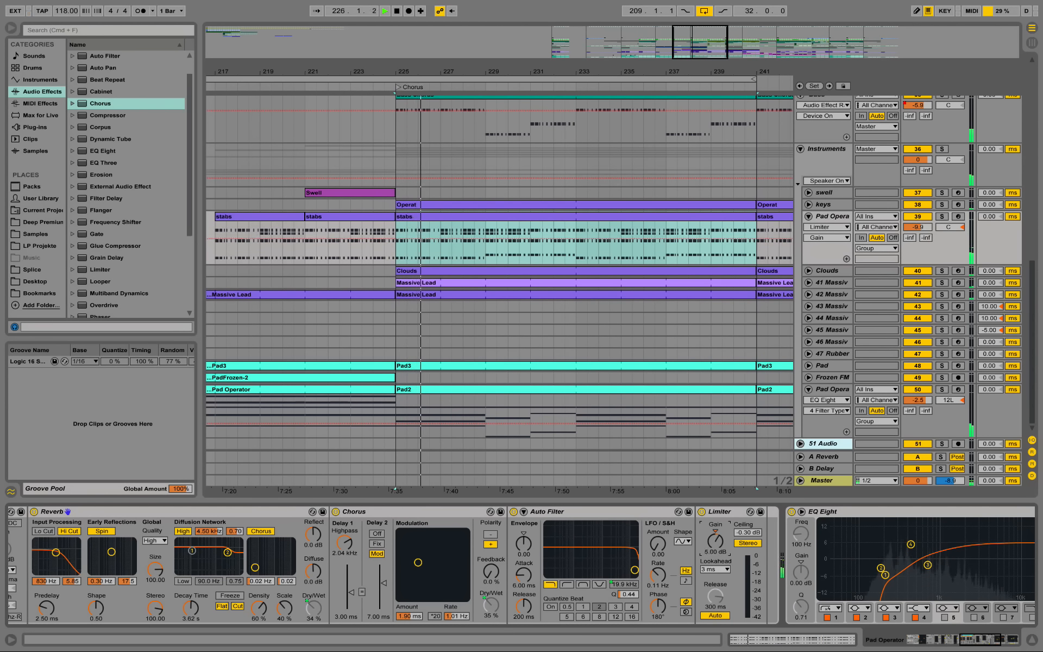
key("space")
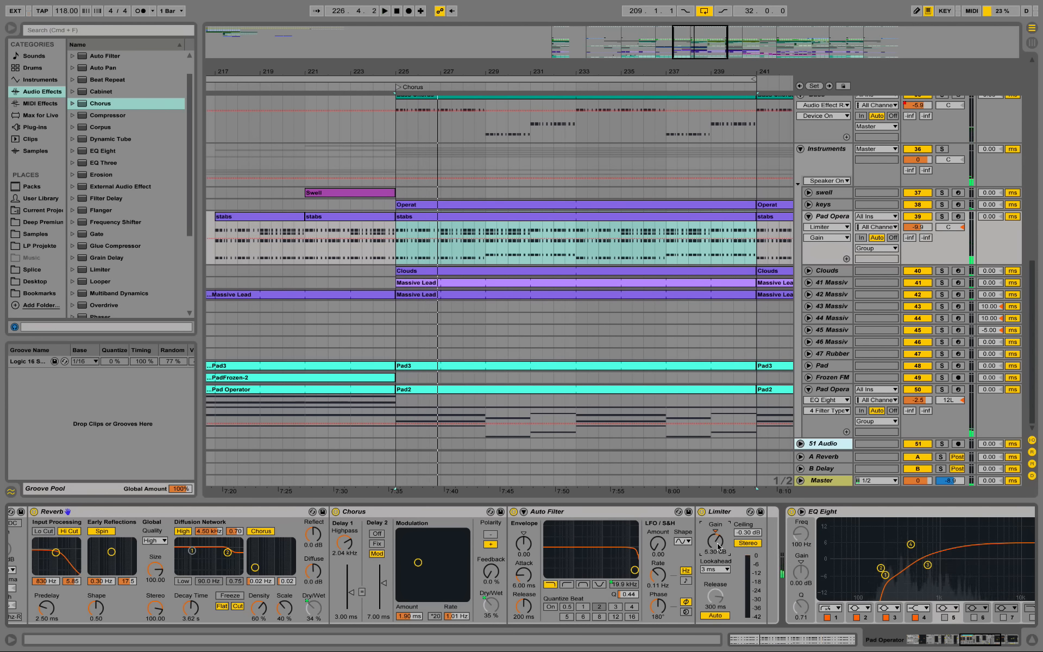
left_click_drag(717, 545, 716, 541)
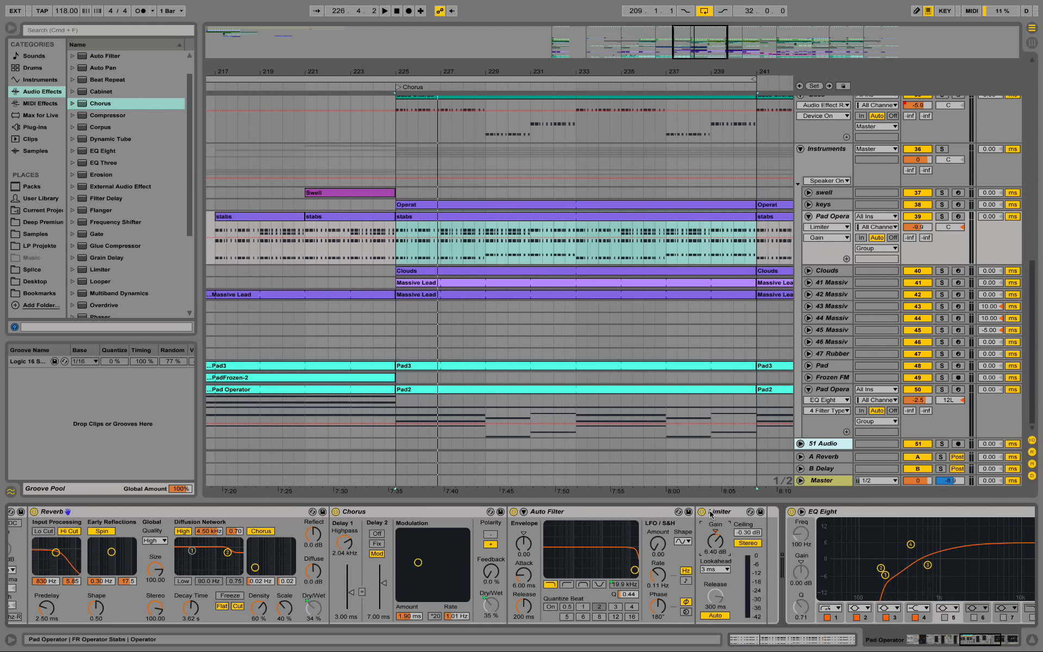
left_click(718, 552)
key("Delete")
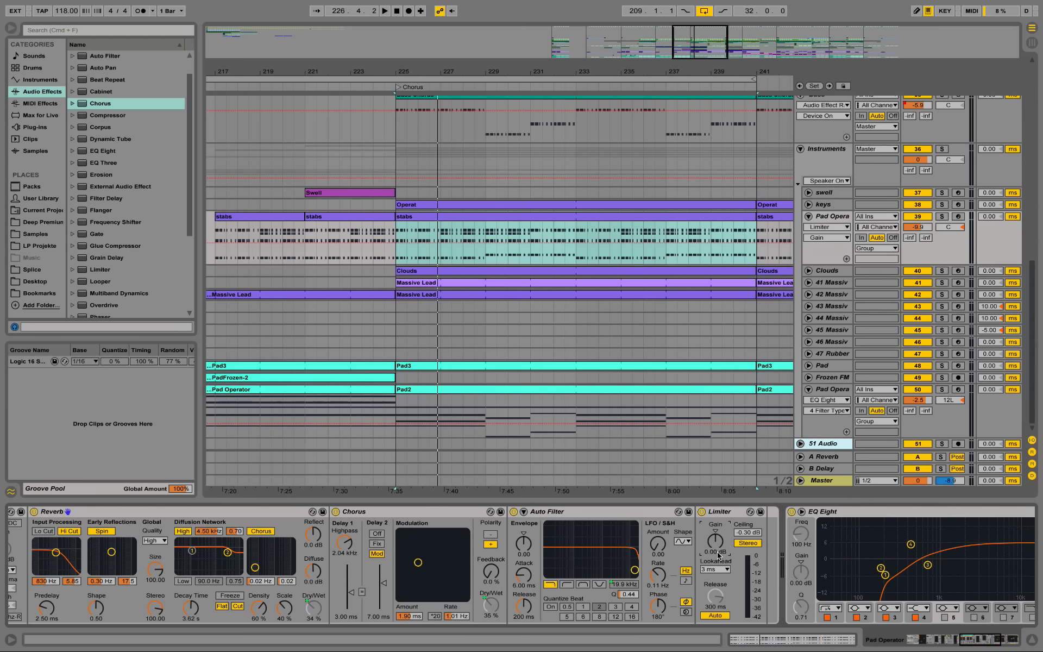
Show the Mid curve of the last EQ Eight in the Pad Operator chain, then solo the track with the EQ's audition mode enabled.
left_click_drag(970, 638, 994, 638)
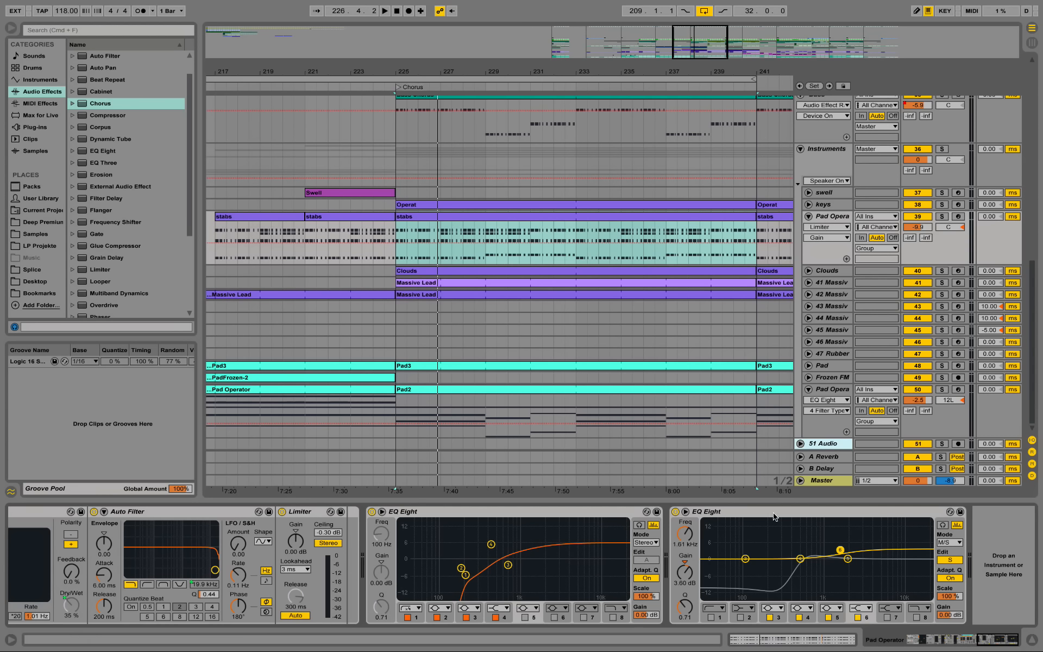
left_click(947, 561)
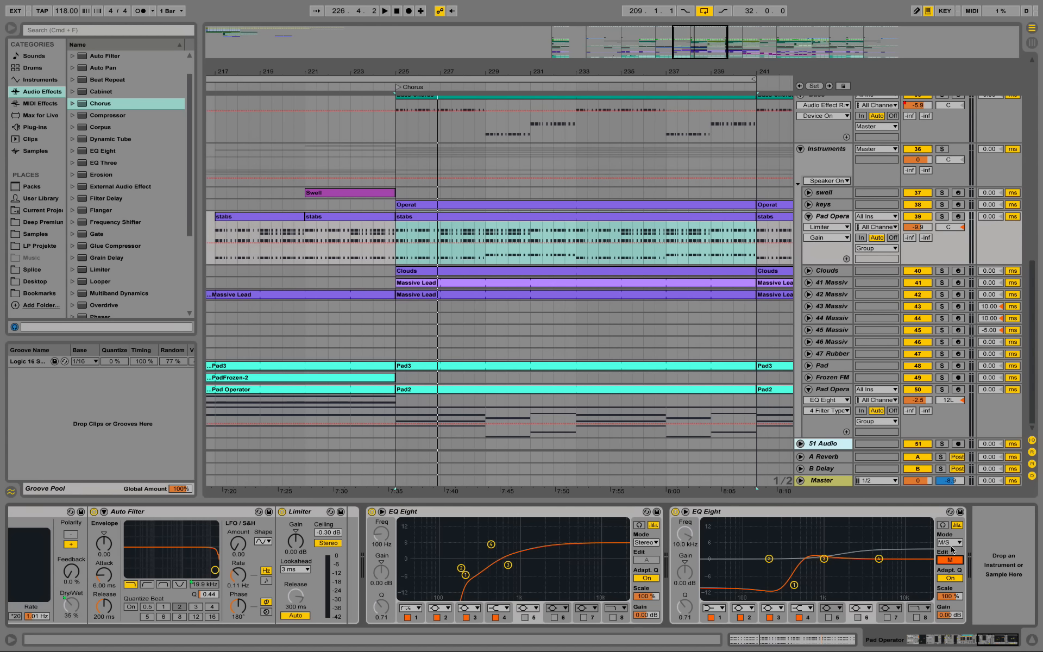
left_click(943, 216)
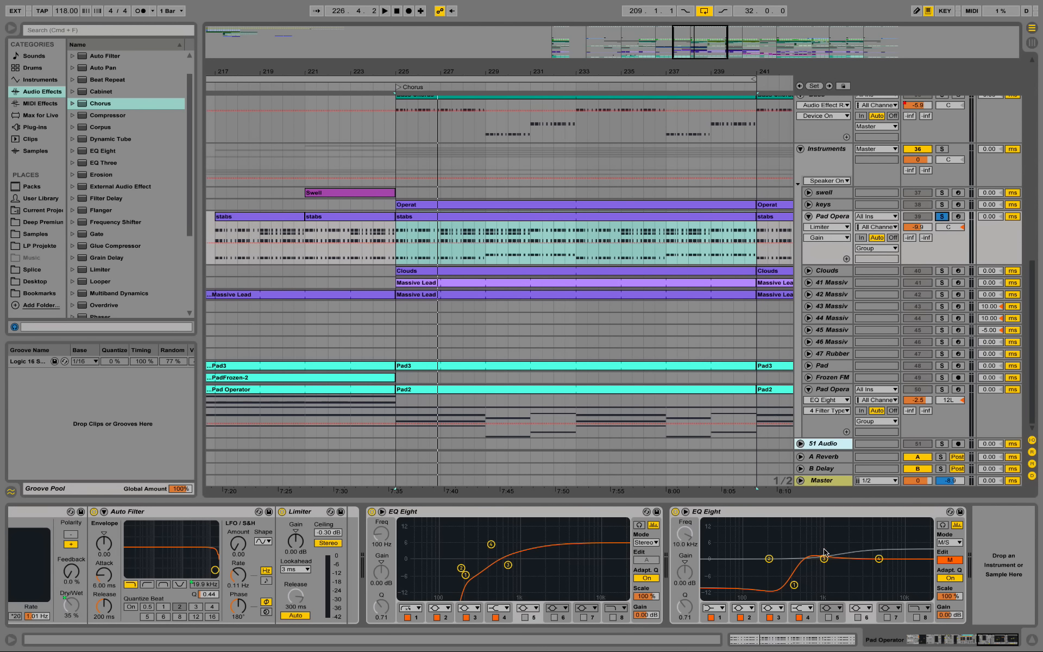
left_click(944, 525)
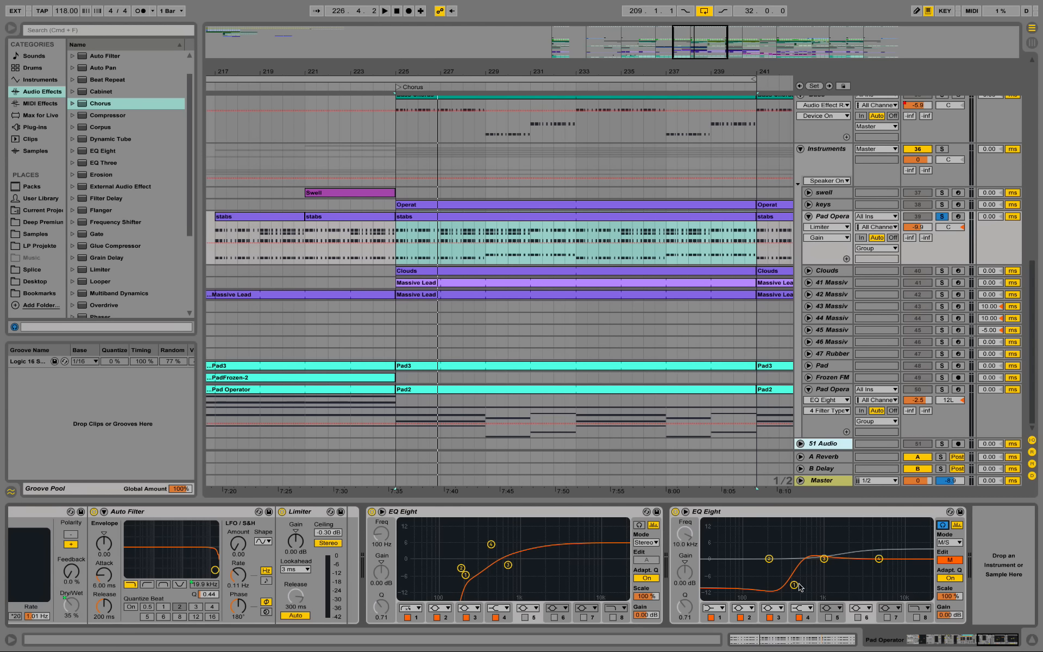
Play the Chorus and audition band 1 of the last EQ Eight's Mid channel to hear what it cuts.
key("space")
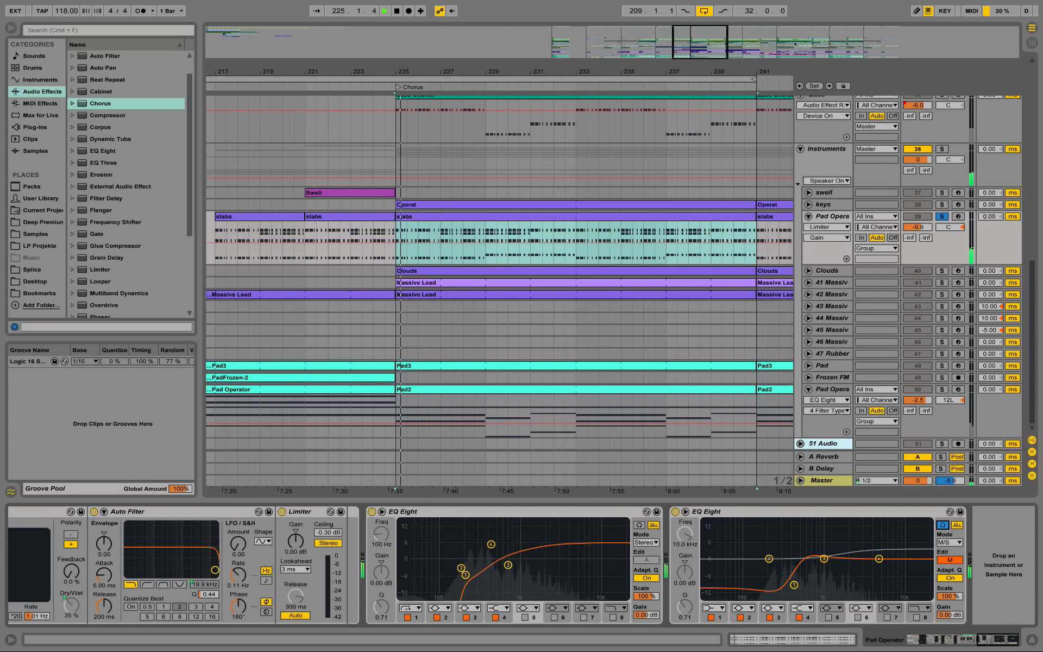
left_click(794, 585)
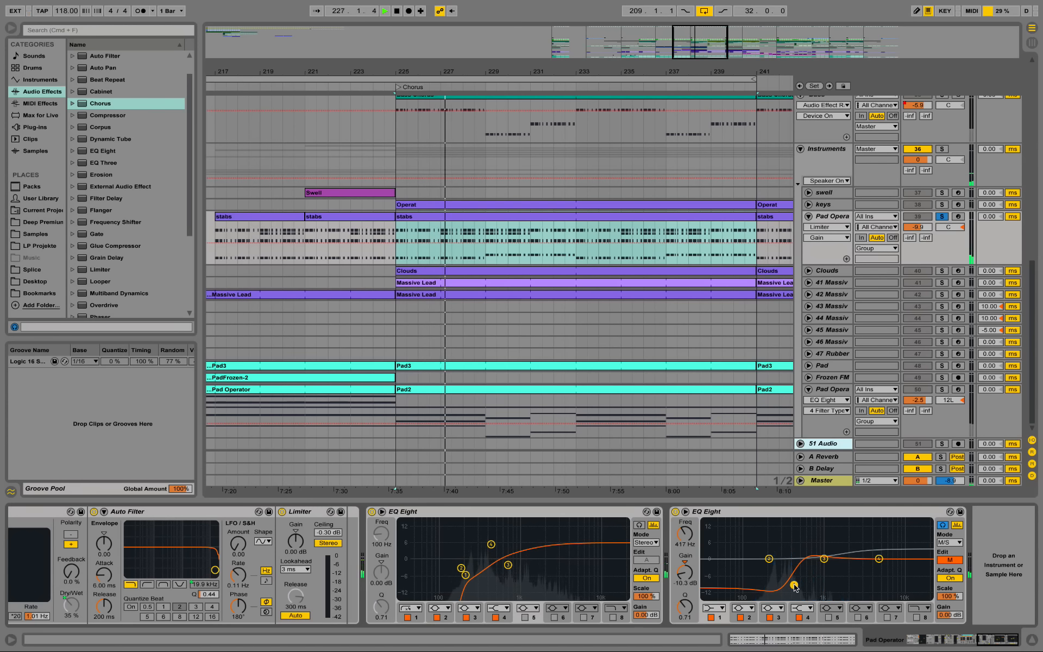
key("space")
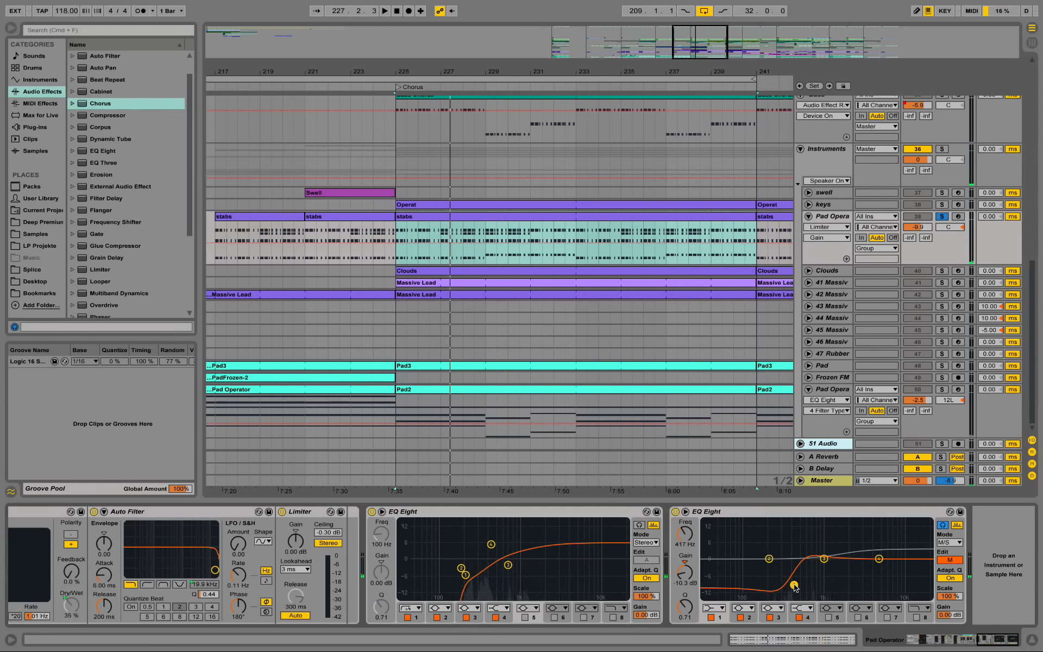
key("space")
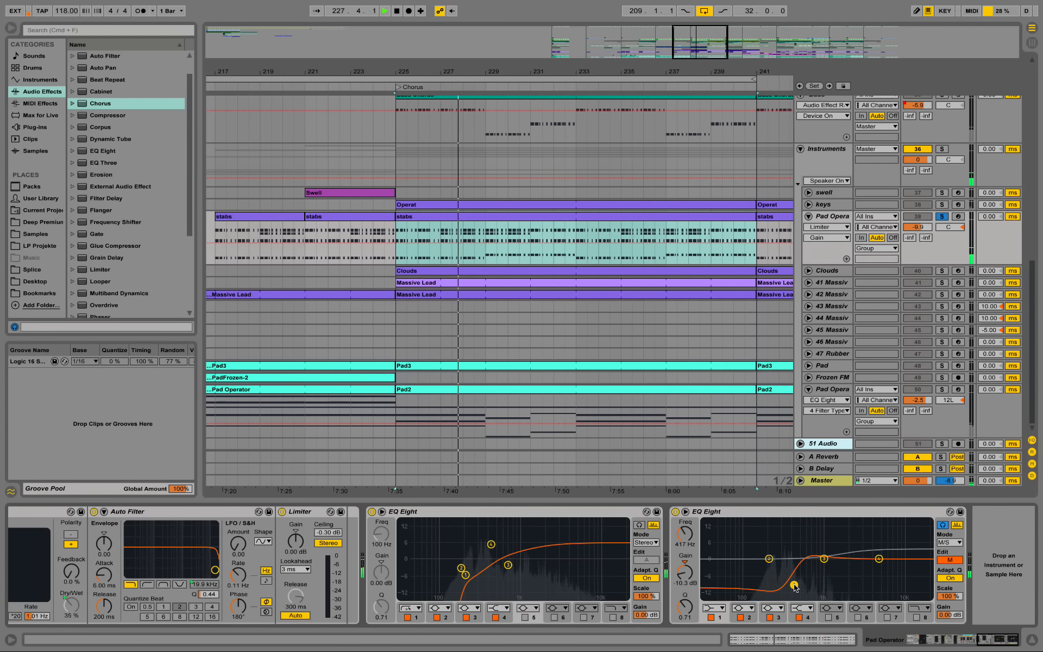
key("space")
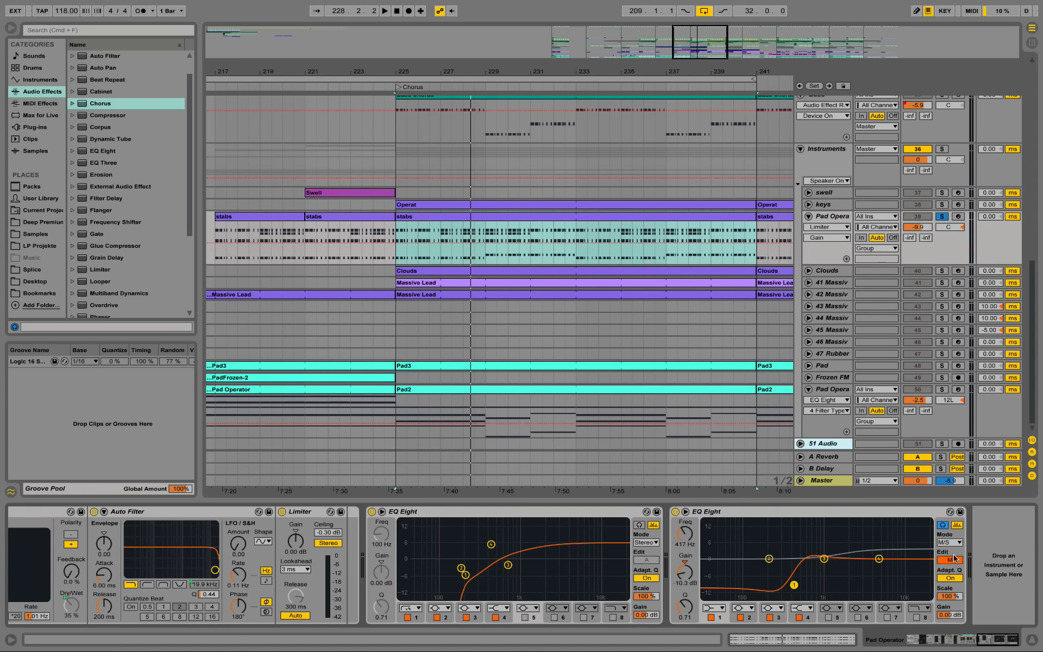
Switch the last EQ Eight to its Side channel, audition band 6 during playback, and unsolo the Pad Operator track.
left_click(954, 560)
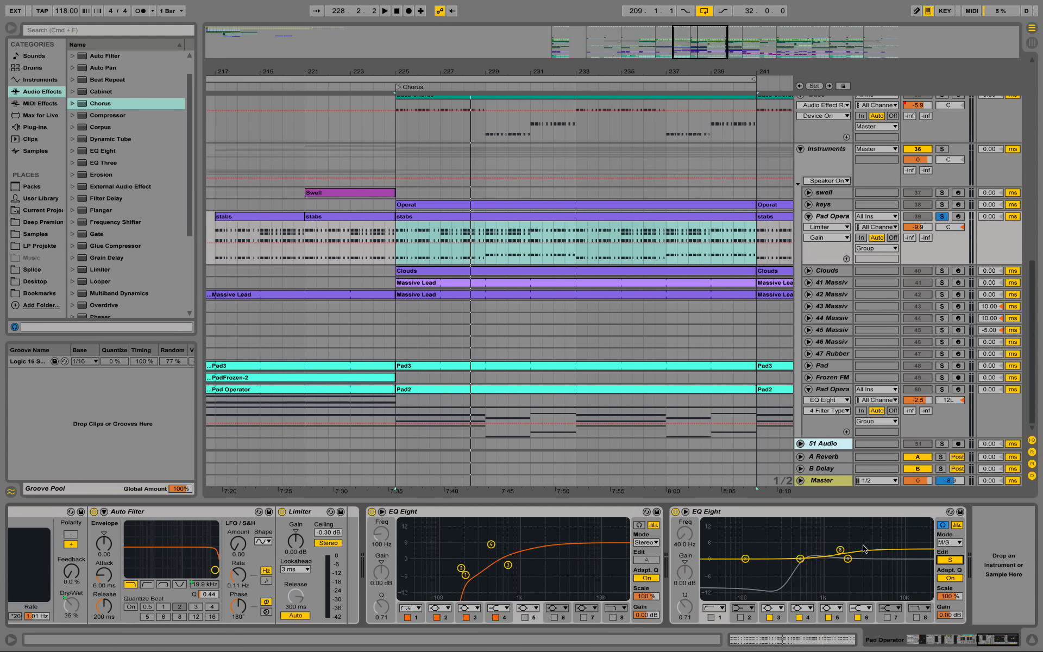
key("space")
left_click(840, 550)
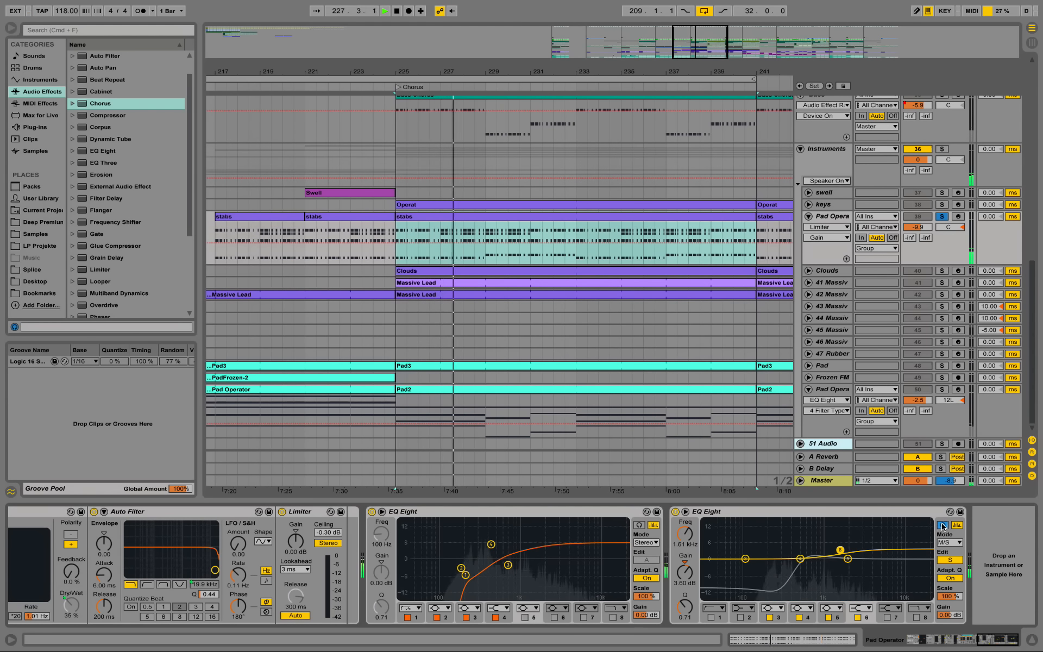
key("space")
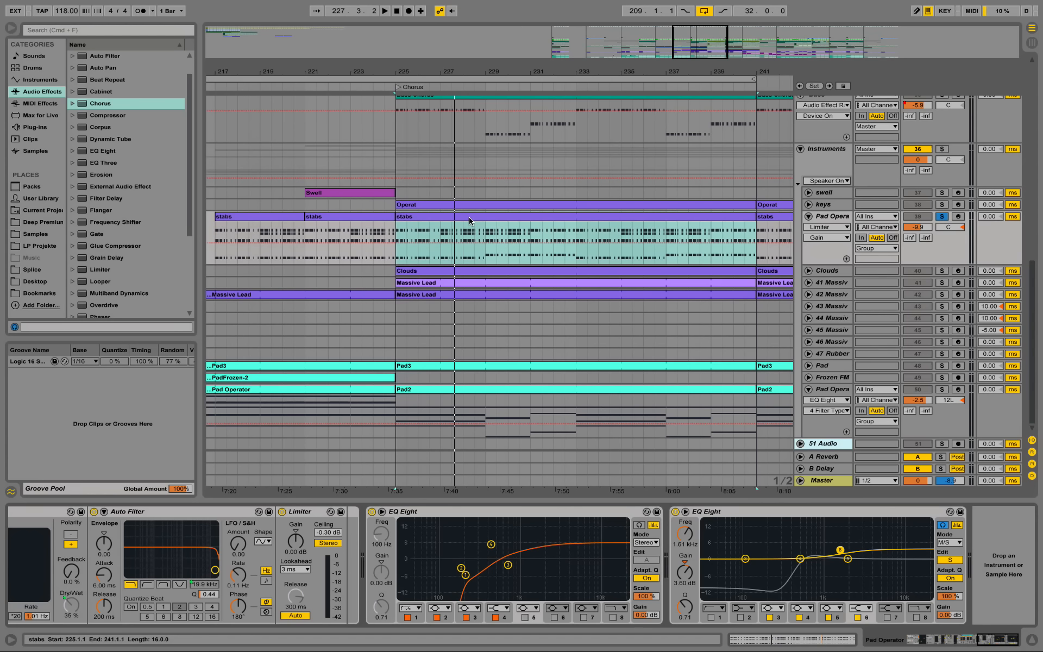
left_click(942, 217)
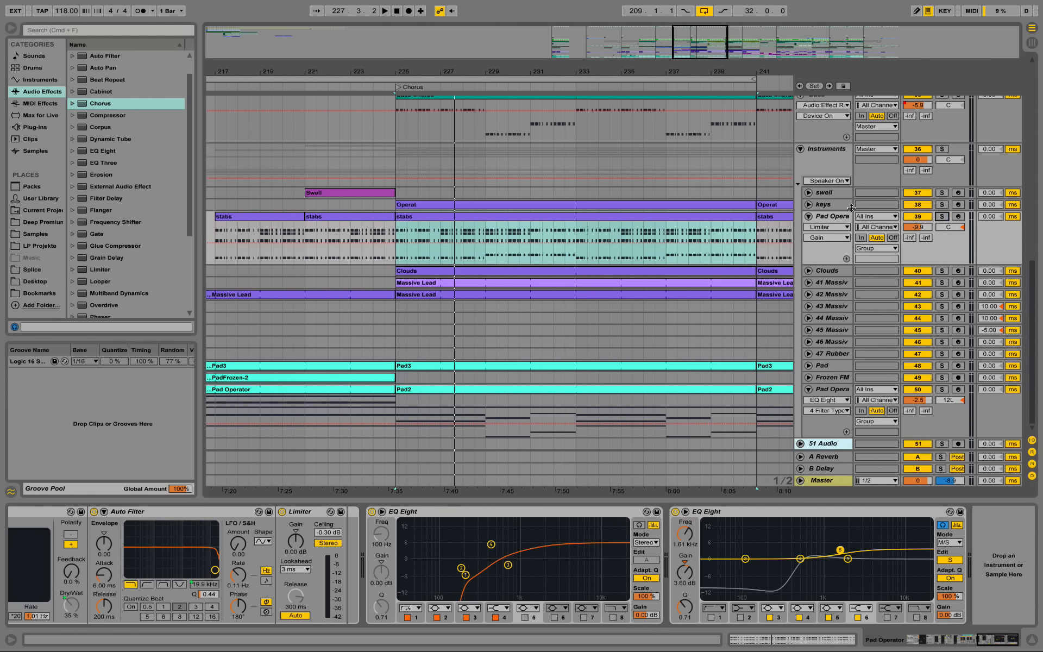
Unfold and enlarge the Clouds track in the arrangement and show its device chain.
left_click(809, 271)
left_click_drag(810, 330, 810, 362)
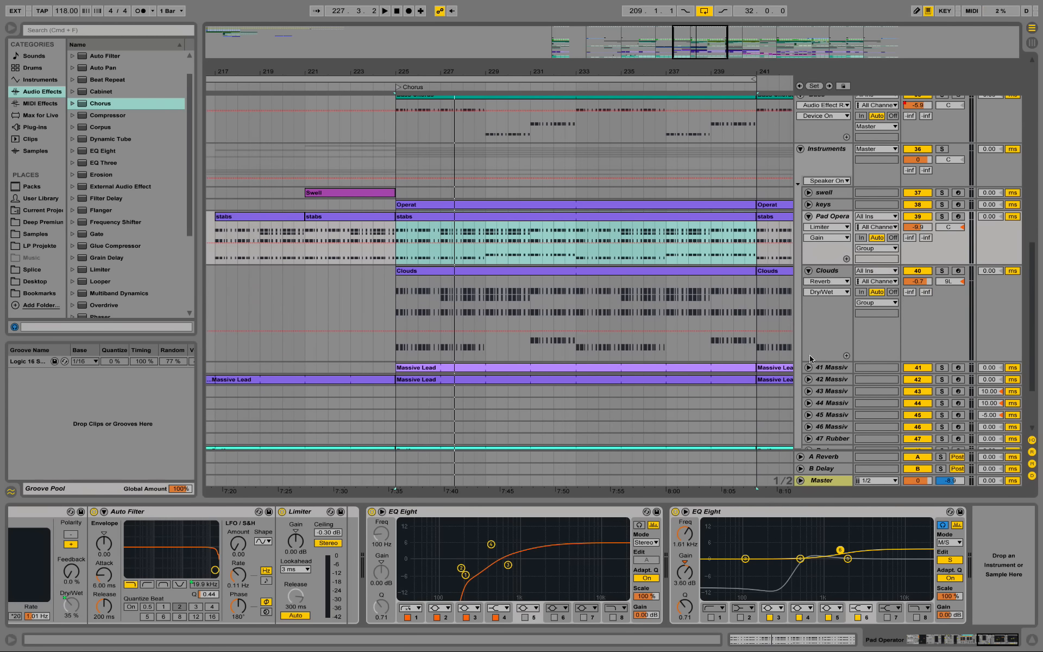
left_click(835, 271)
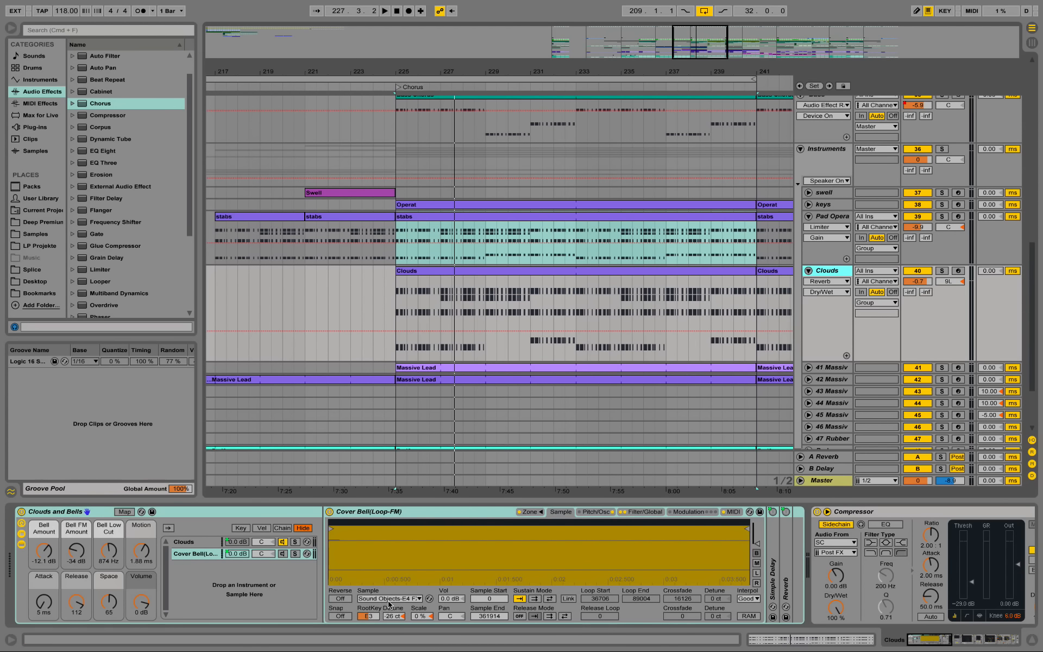
Search the browser for "clouds", compare the Sounds and Packs results, and preview the Clouds and Bells.adg preset.
left_click(31, 188)
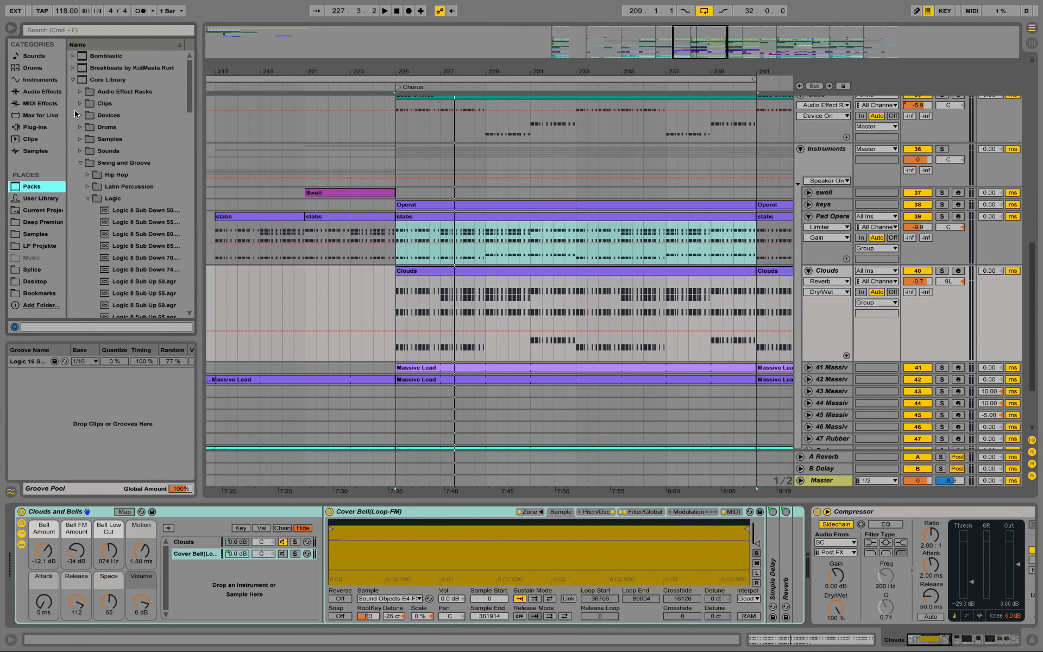
left_click(81, 34)
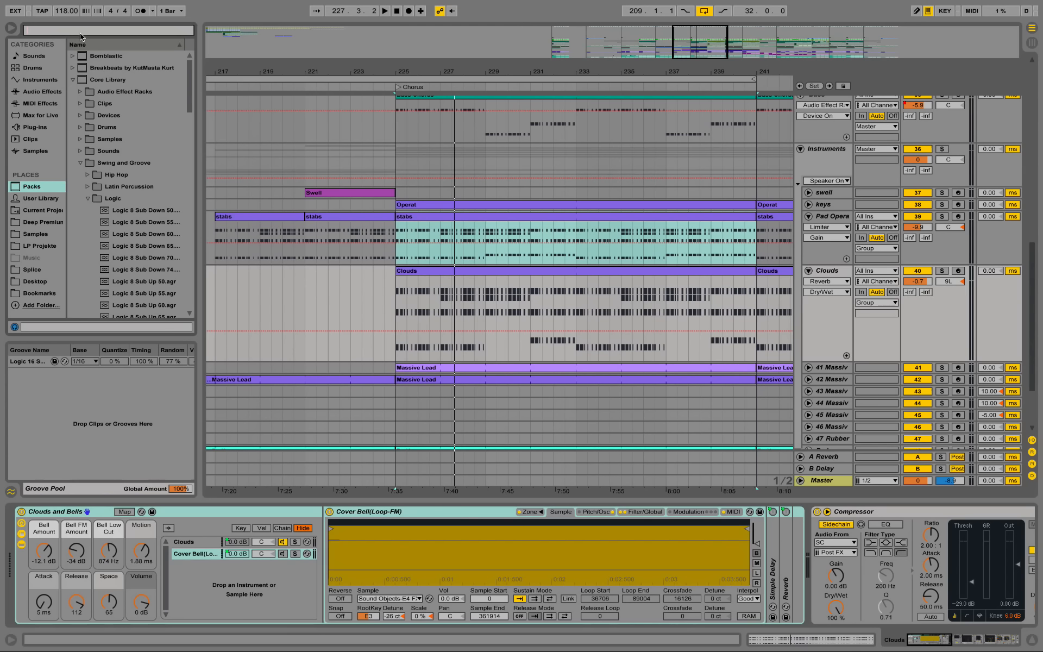
type("clouds")
left_click(34, 58)
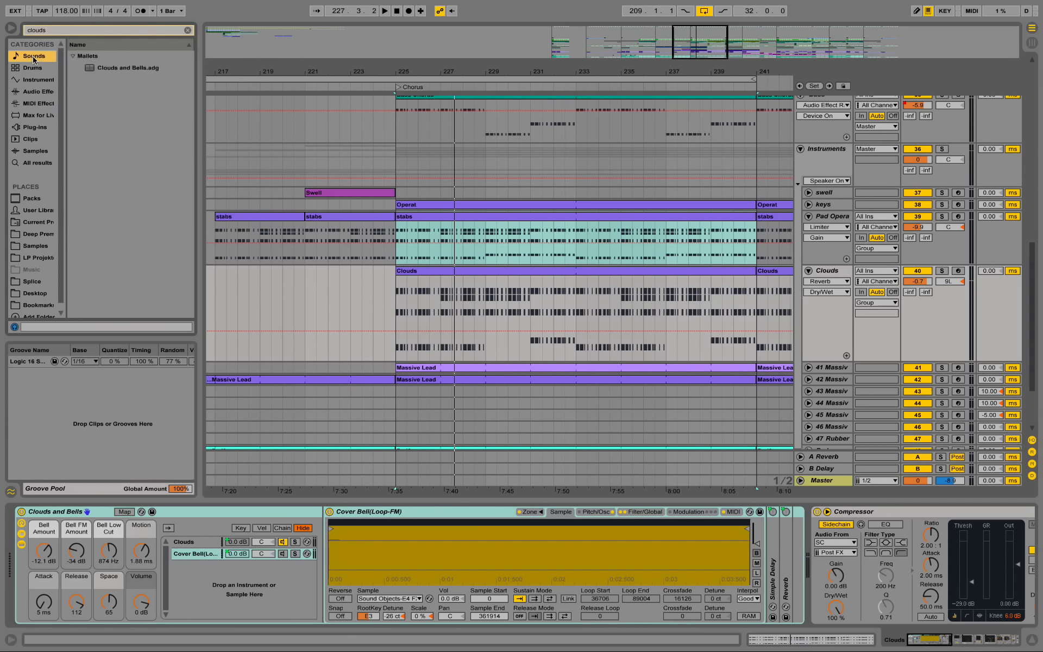
left_click(33, 199)
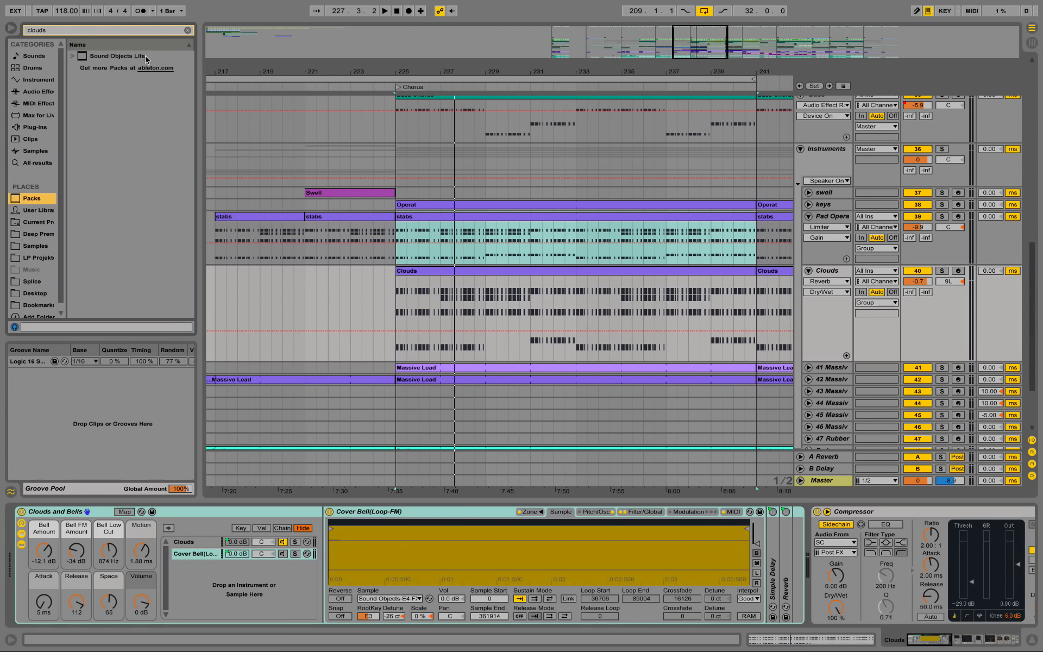
left_click(40, 57)
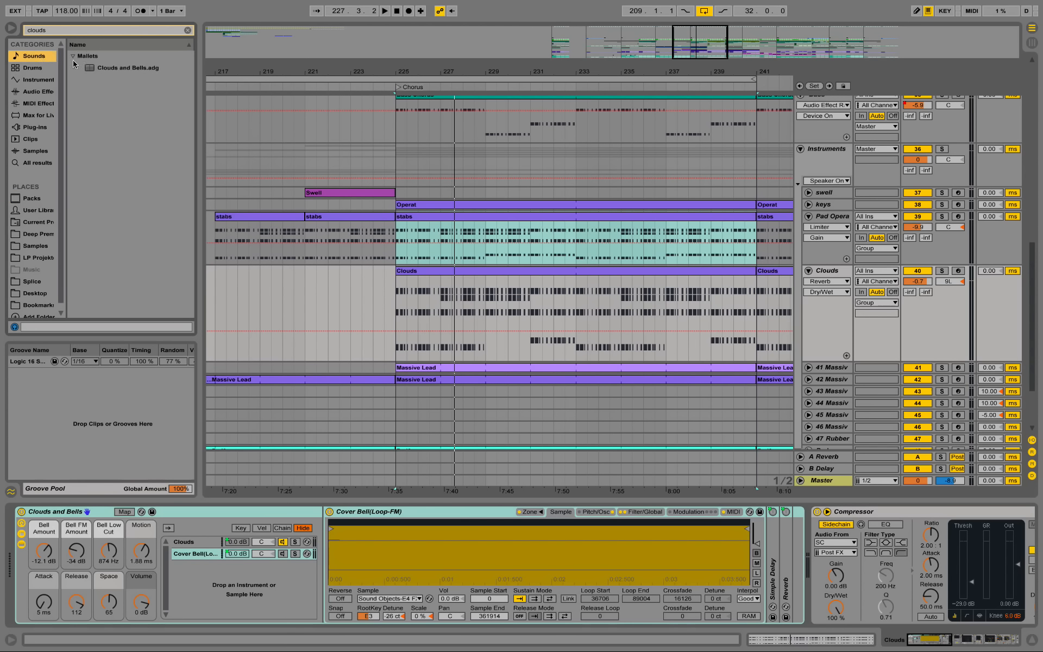
left_click(134, 71)
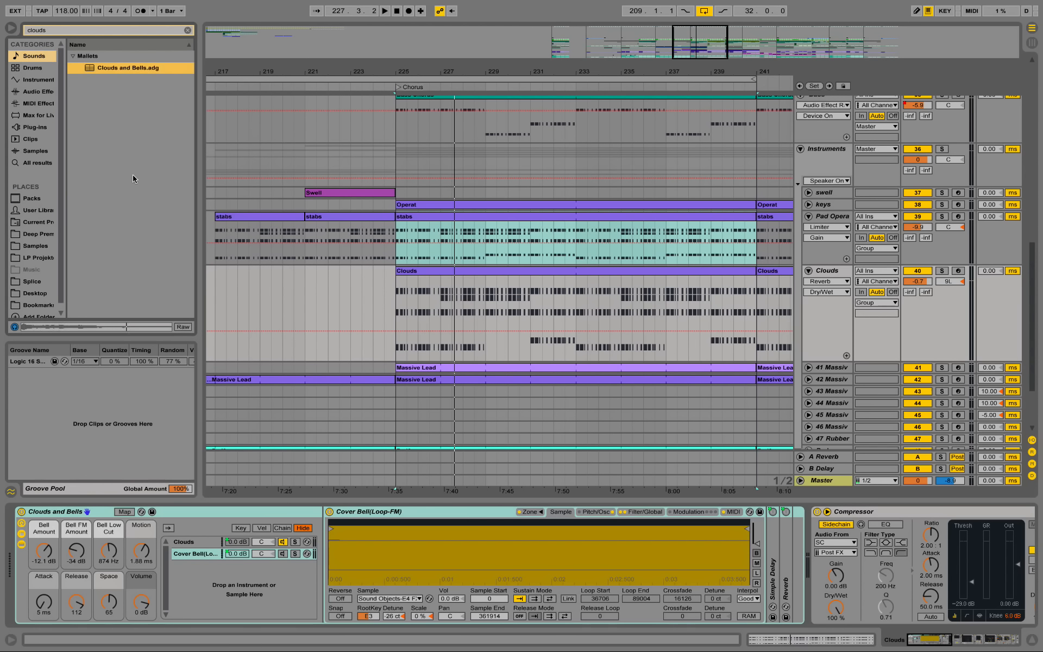
Solo the Clouds track, play the Chorus from bar 225, and show its Compressor, Auto Pan and first EQ Eight.
left_click(942, 272)
key("space")
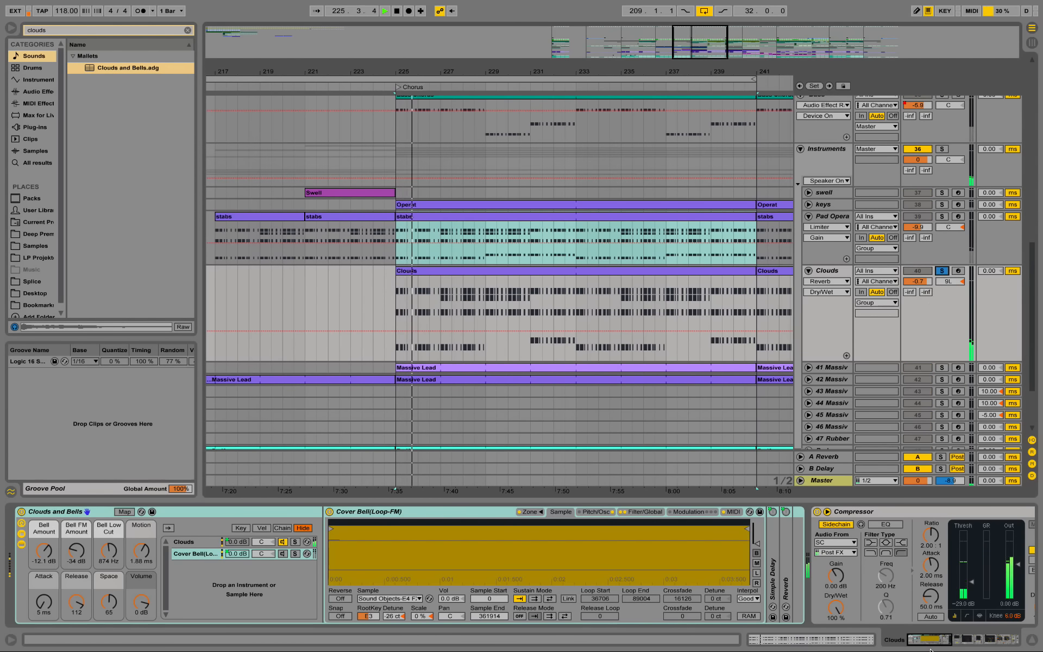
left_click_drag(931, 649, 948, 649)
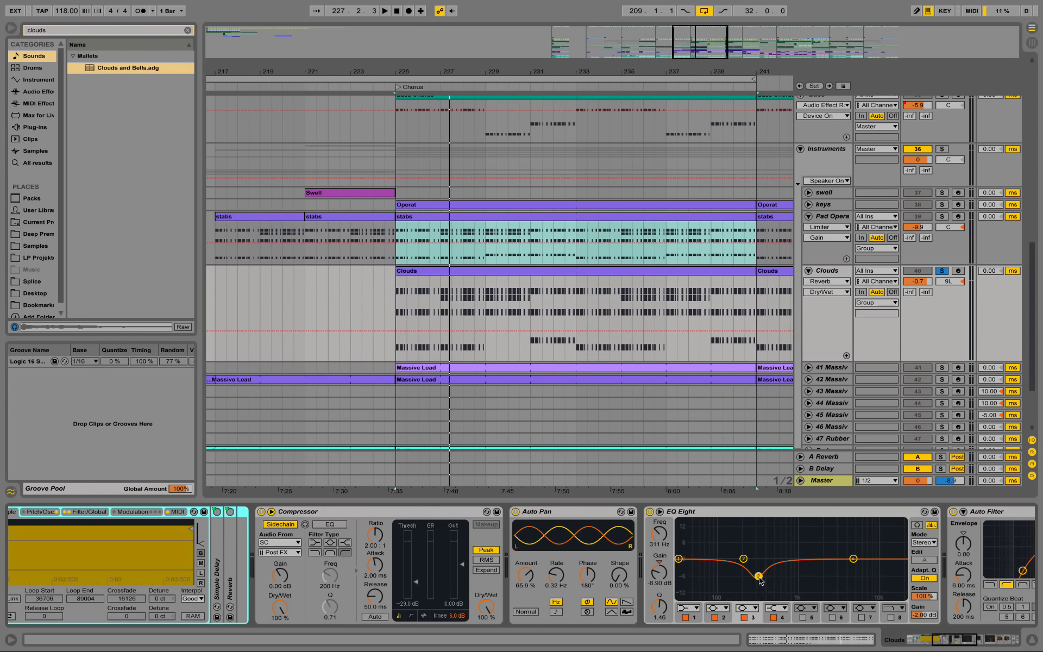
Look through the remaining Clouds effects to Utility and switch the mid/side EQ Eight to its Side channel.
left_click_drag(957, 639, 989, 645)
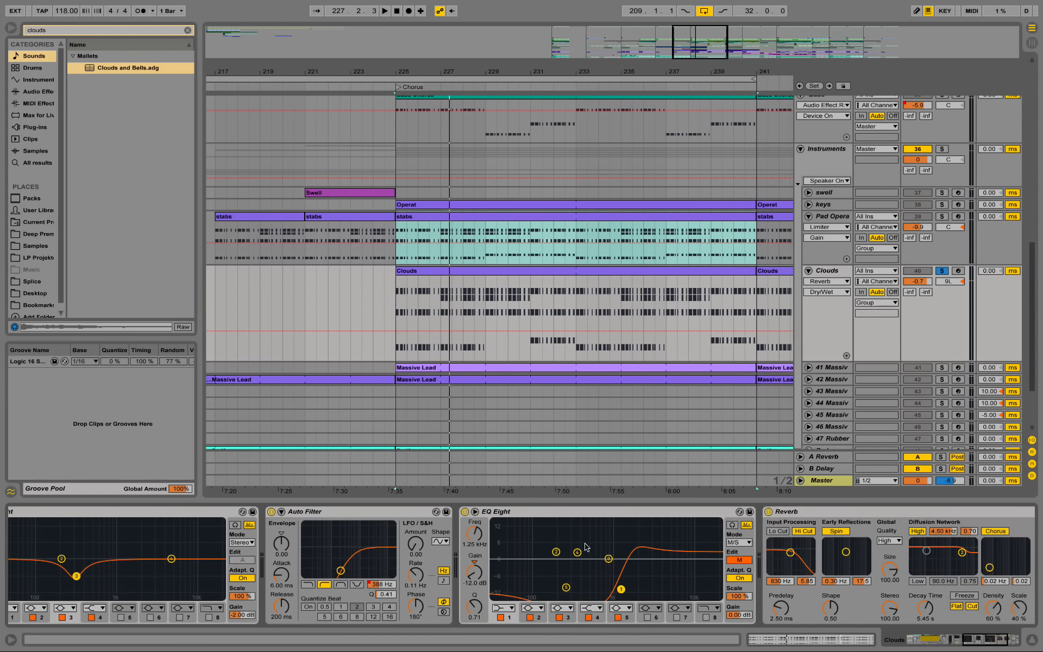
left_click(994, 644)
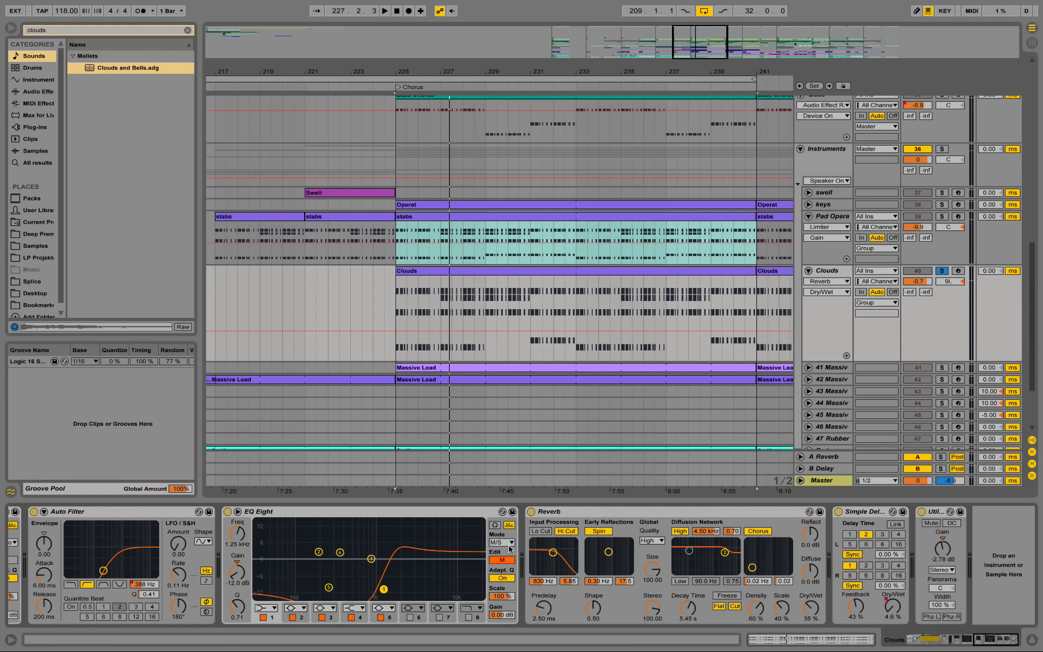
left_click(508, 558)
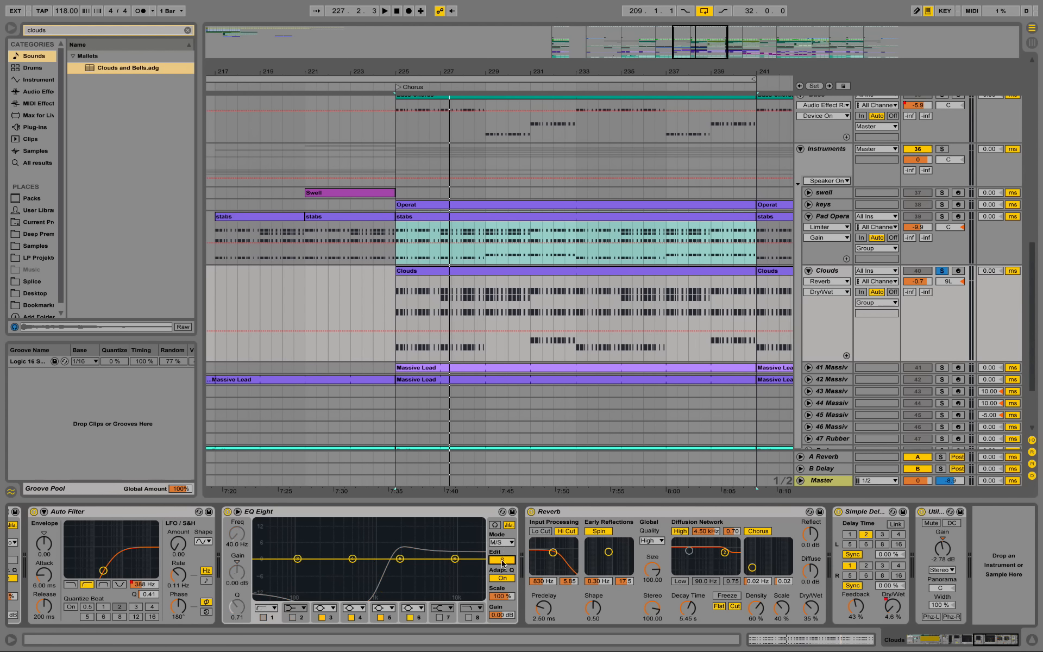
Show the mid/side EQ Eight's Mid channel and audition Clouds while bypassing and re-enabling first the Reverb and then that EQ Eight.
left_click(503, 560)
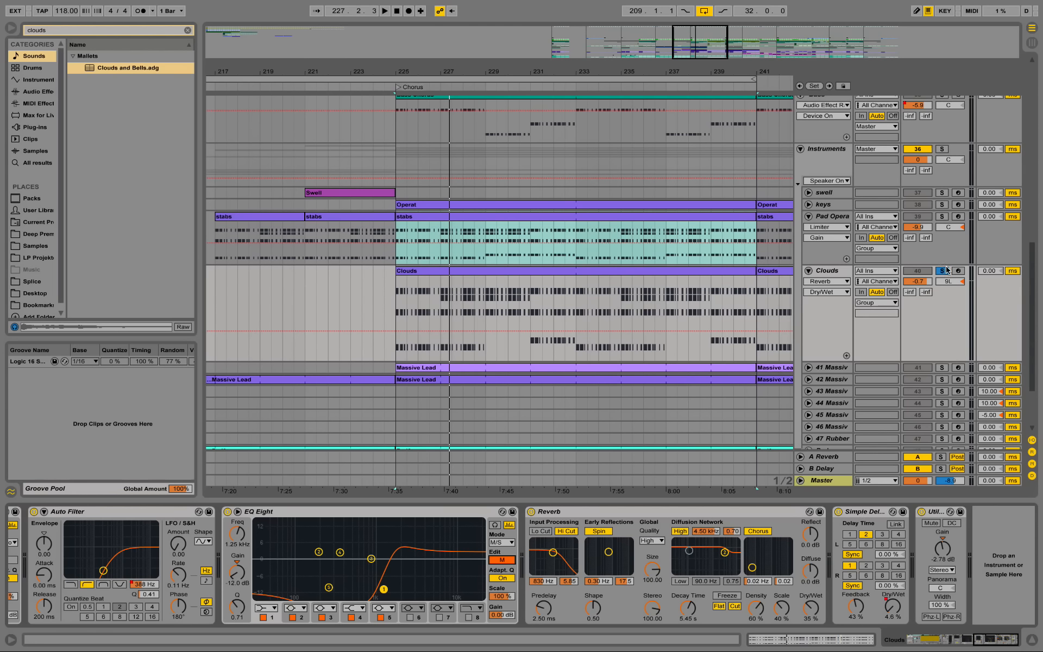
key("space")
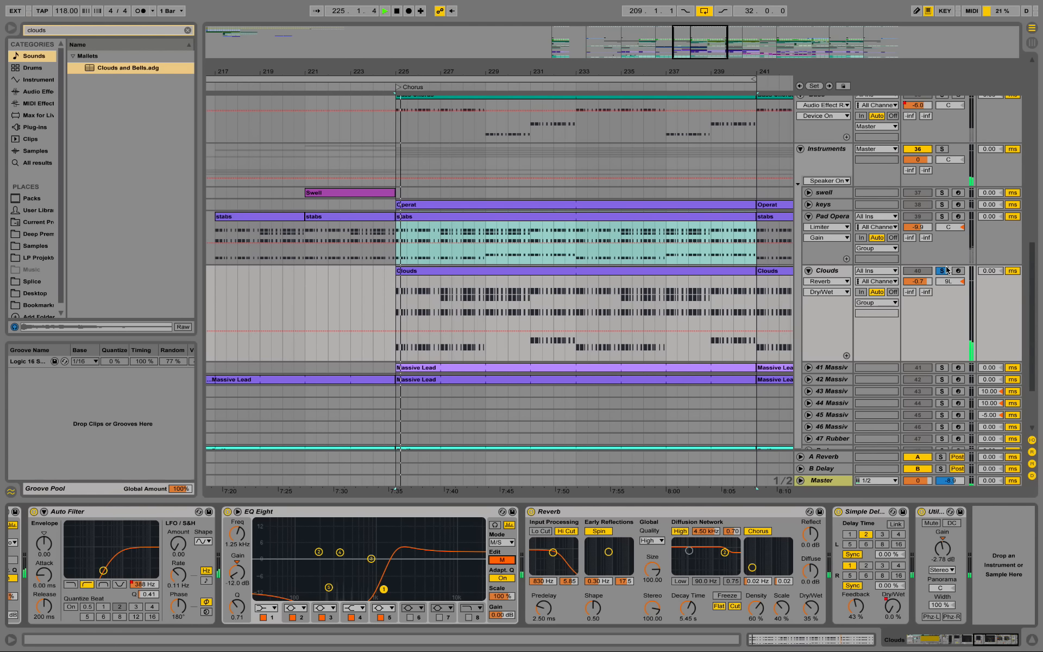
left_click(531, 513)
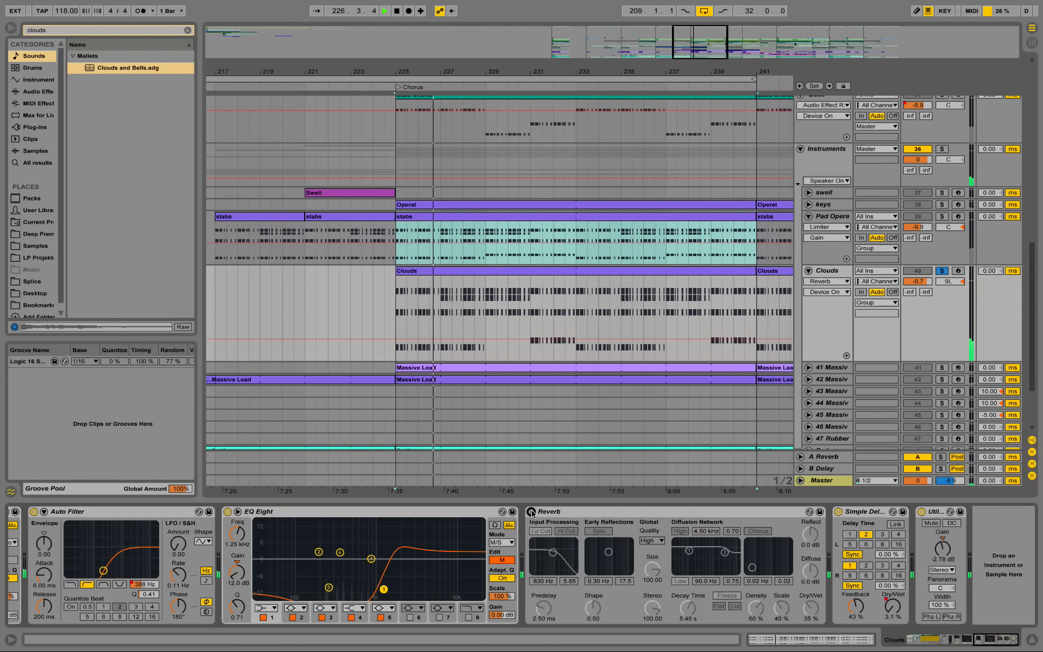
left_click(531, 512)
left_click(232, 513)
left_click(227, 512)
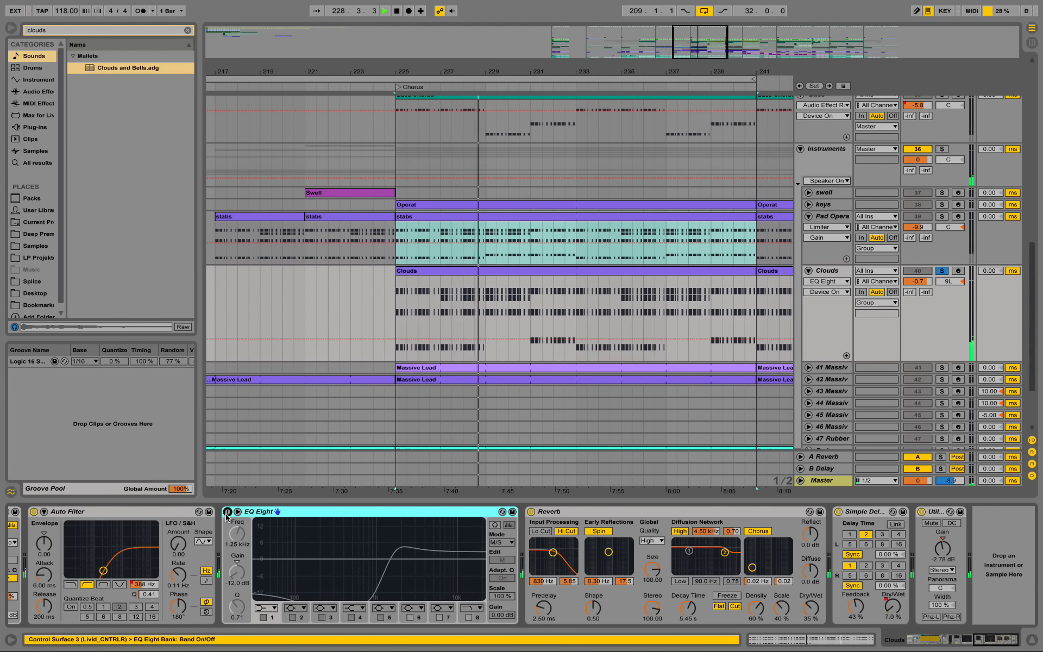
left_click(227, 512)
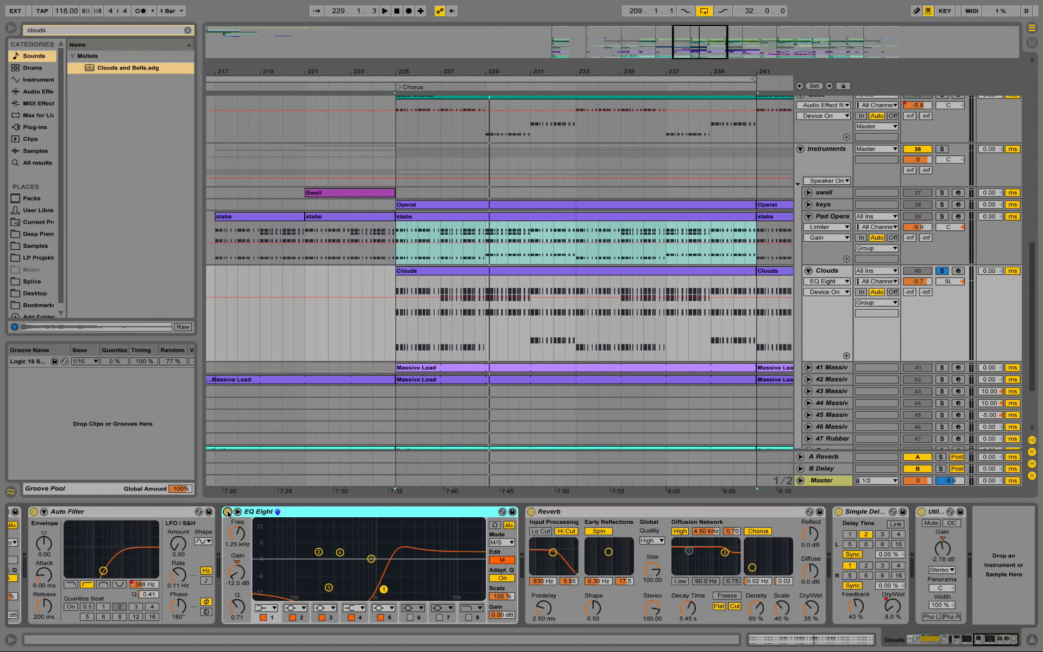
Replay the Clouds part with the mid/side EQ Eight bypassed and re-enabled, and look back over its preceding effects.
key("space")
left_click(228, 512)
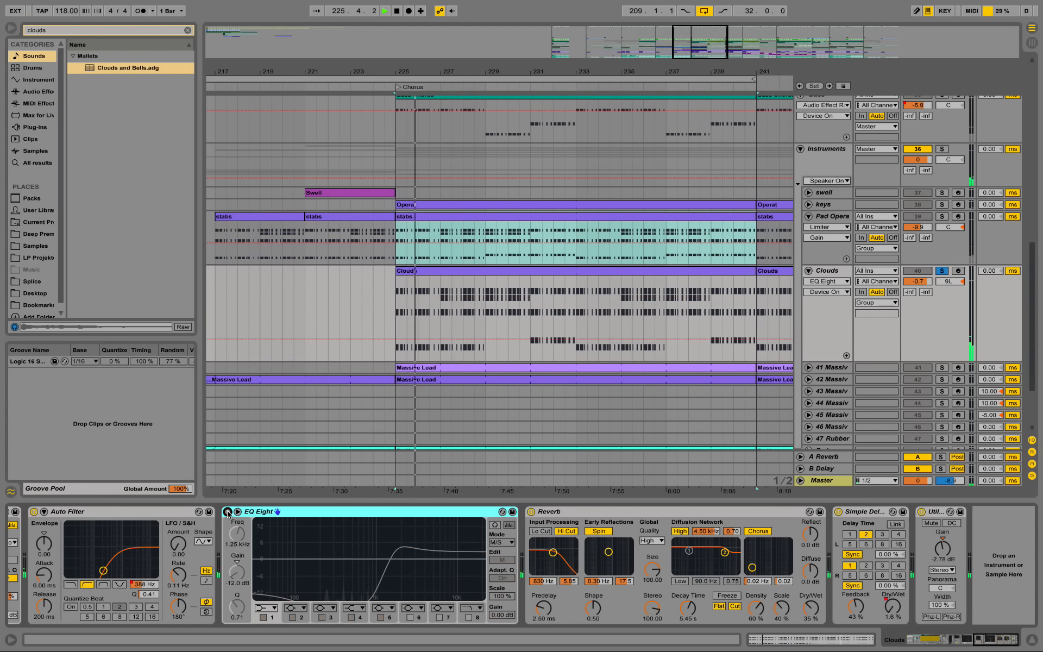
key("space")
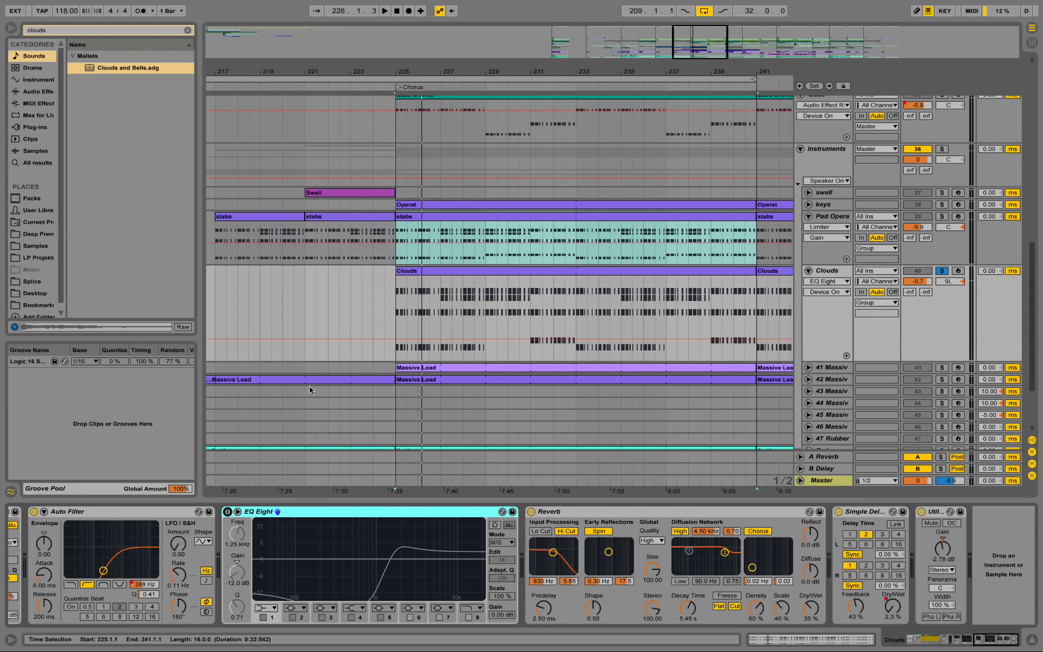
left_click(228, 512)
key("space")
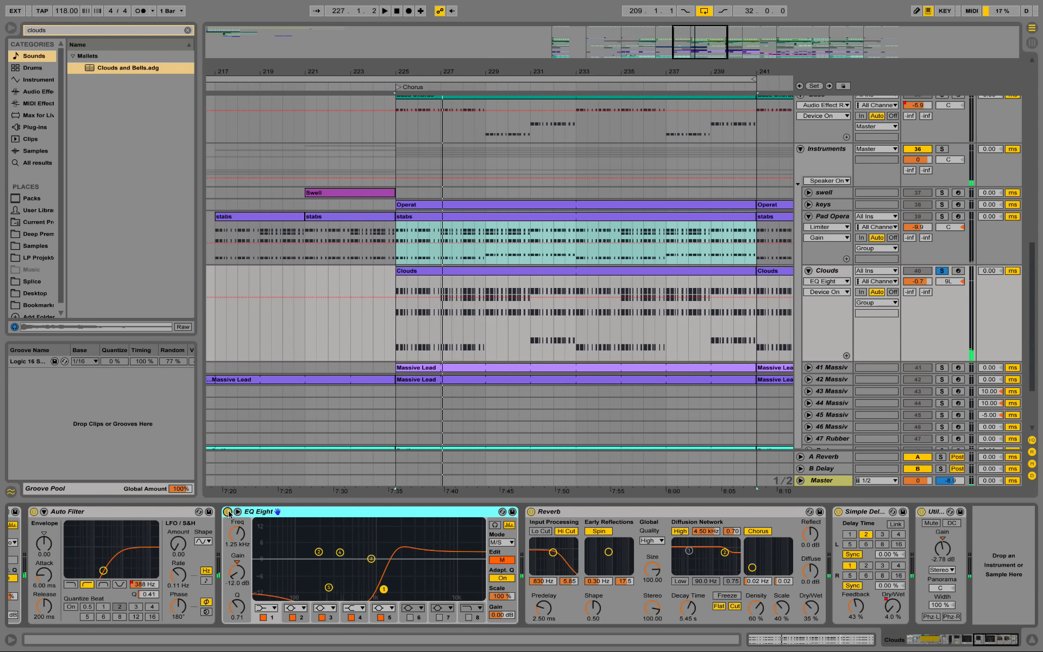
left_click(999, 643)
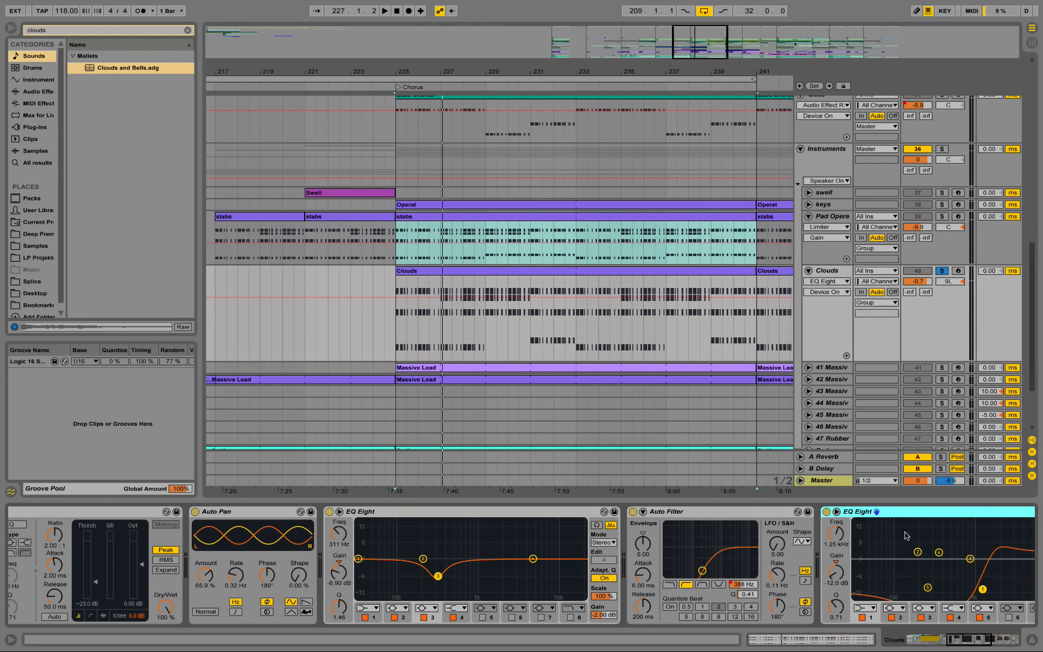
left_click_drag(971, 640, 1000, 640)
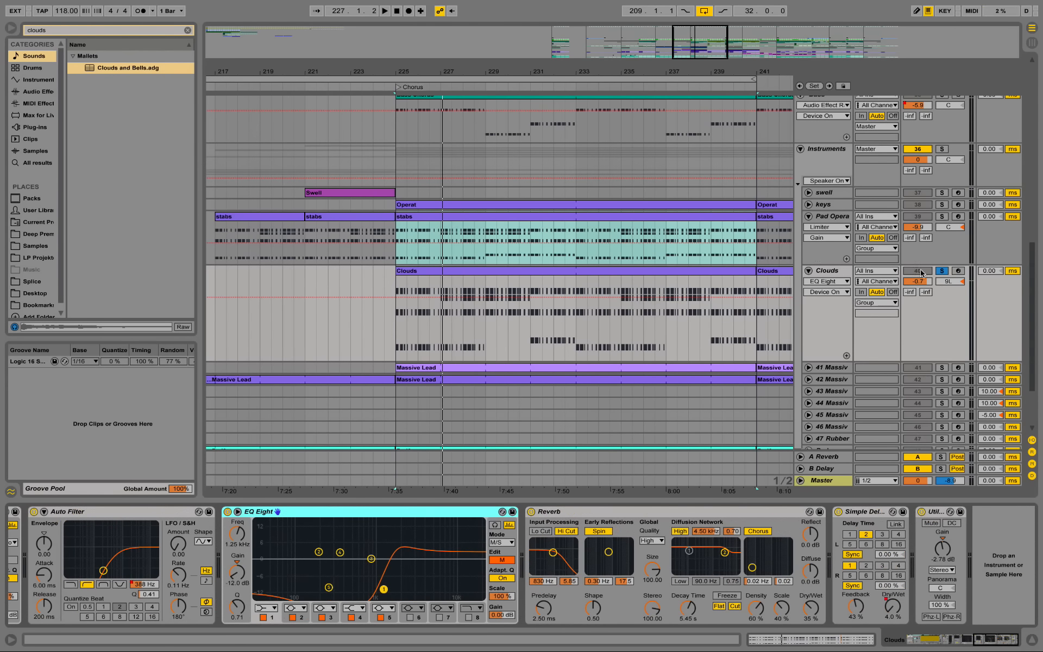
Open the Chorus Clouds clip, enlarge its piano roll to read the chord notes, and return to the device chain.
left_click(689, 273)
double_click(689, 272)
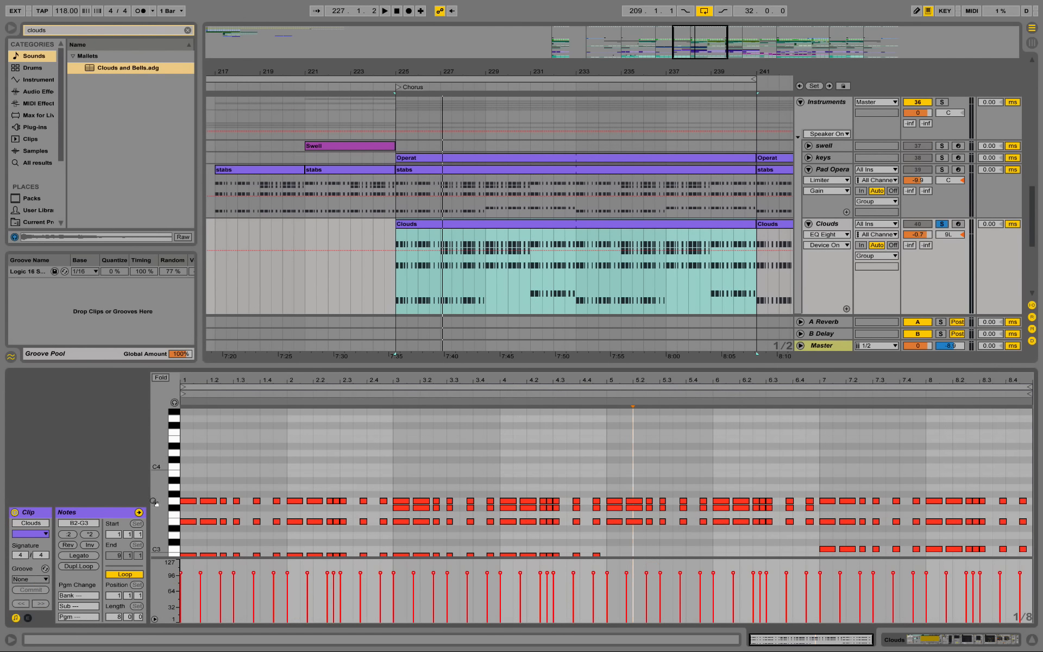
scroll(160, 503, "down", 5)
left_click_drag(161, 484, 169, 484)
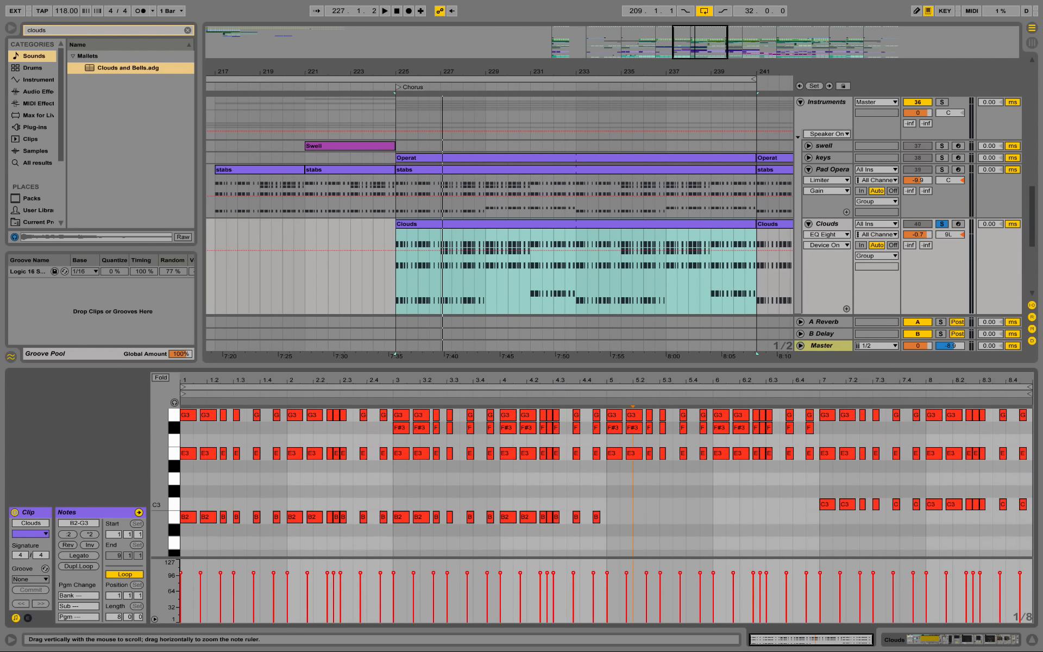
left_click(1016, 636)
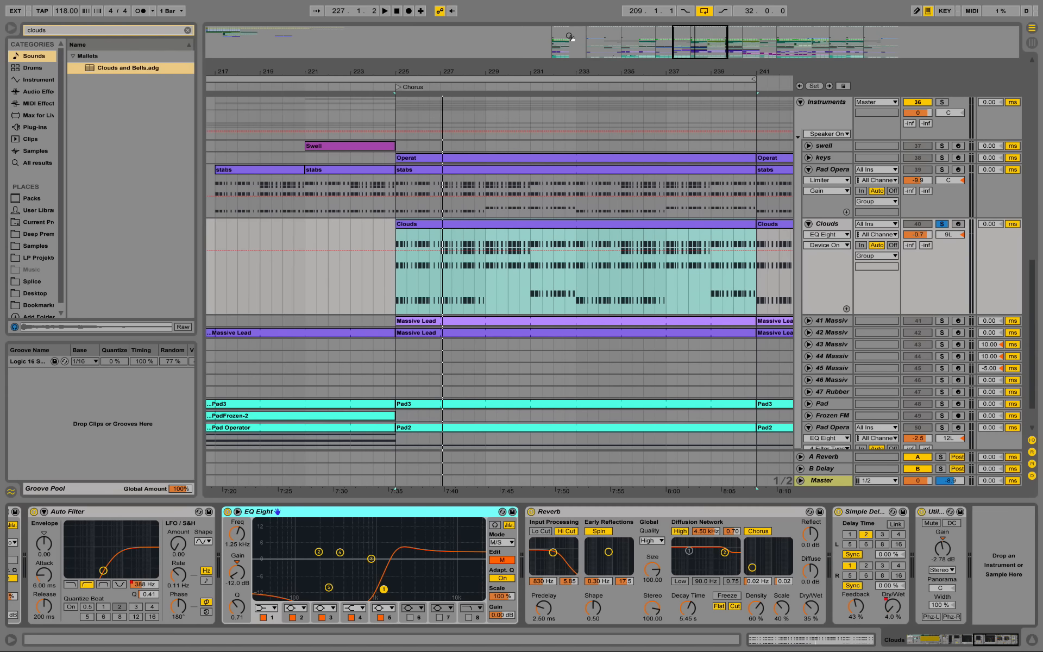
Unfold the keys track in the arrangement and solo it in place of Clouds.
mouse_move(570, 67)
left_mouse_down()
mouse_move(570, 27)
mouse_move(569, 57)
left_mouse_up()
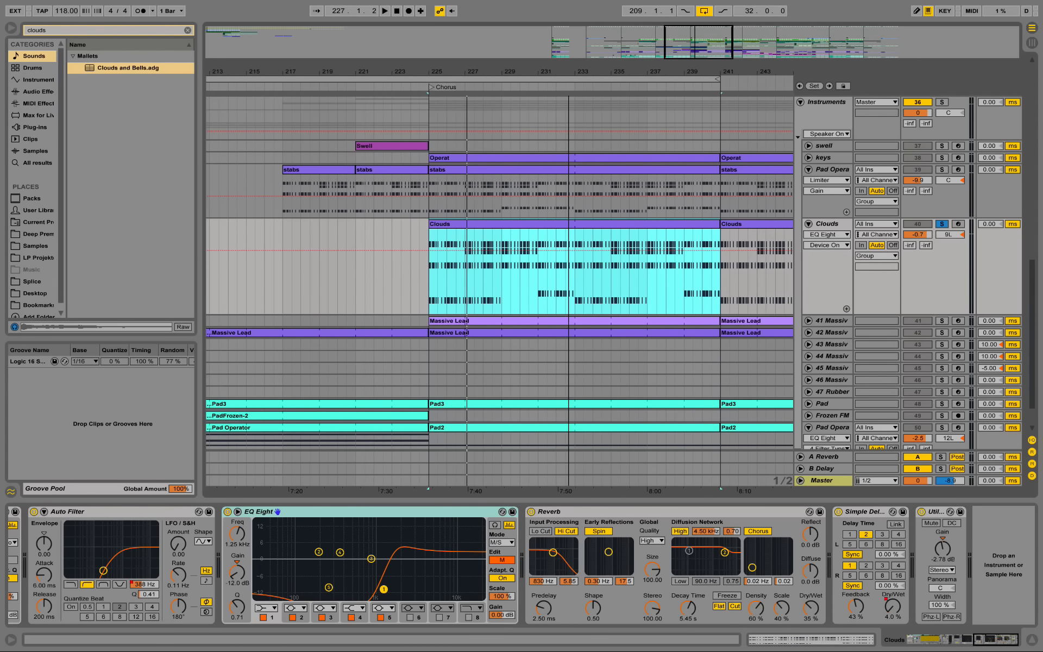
left_click(809, 158)
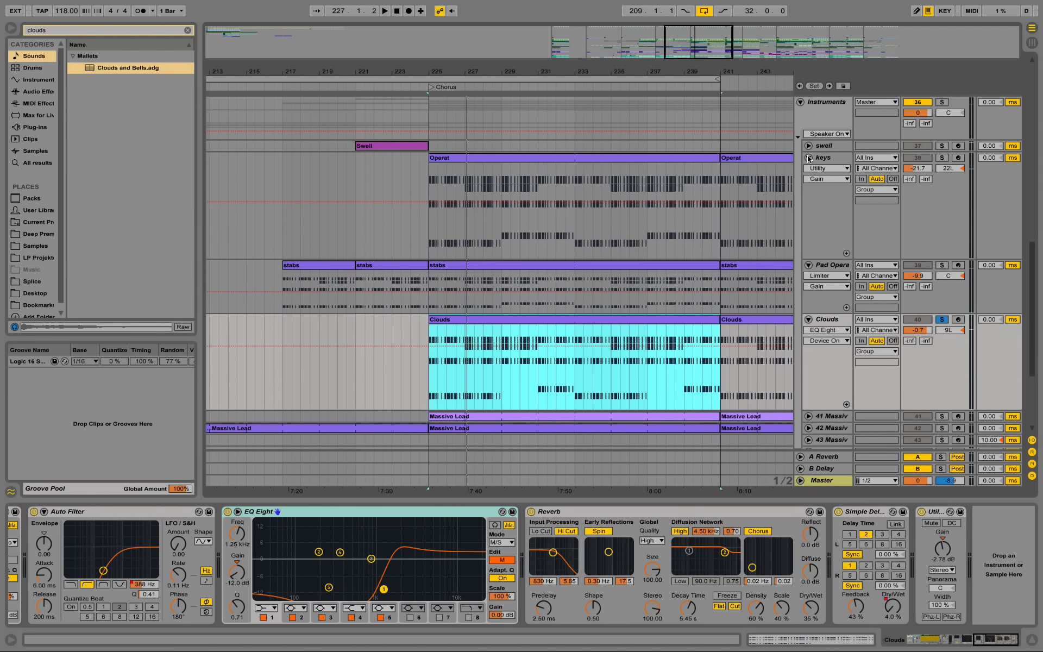
left_click(942, 158)
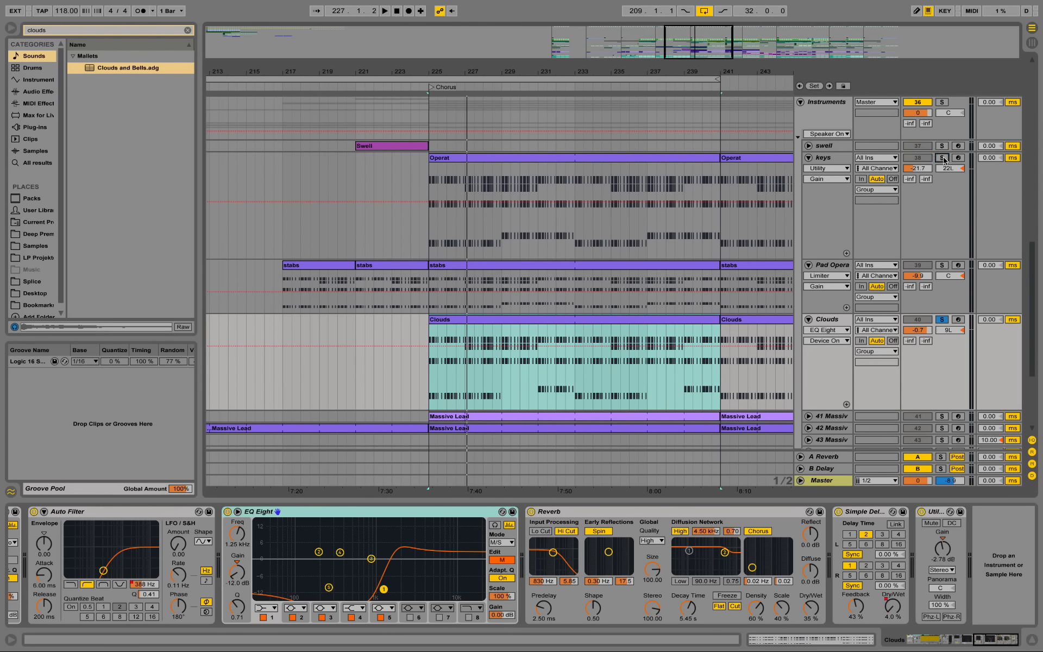
Examine the notes of the keys track's Operat clip, play it from the Chorus start, and show the track's device chain.
double_click(622, 157)
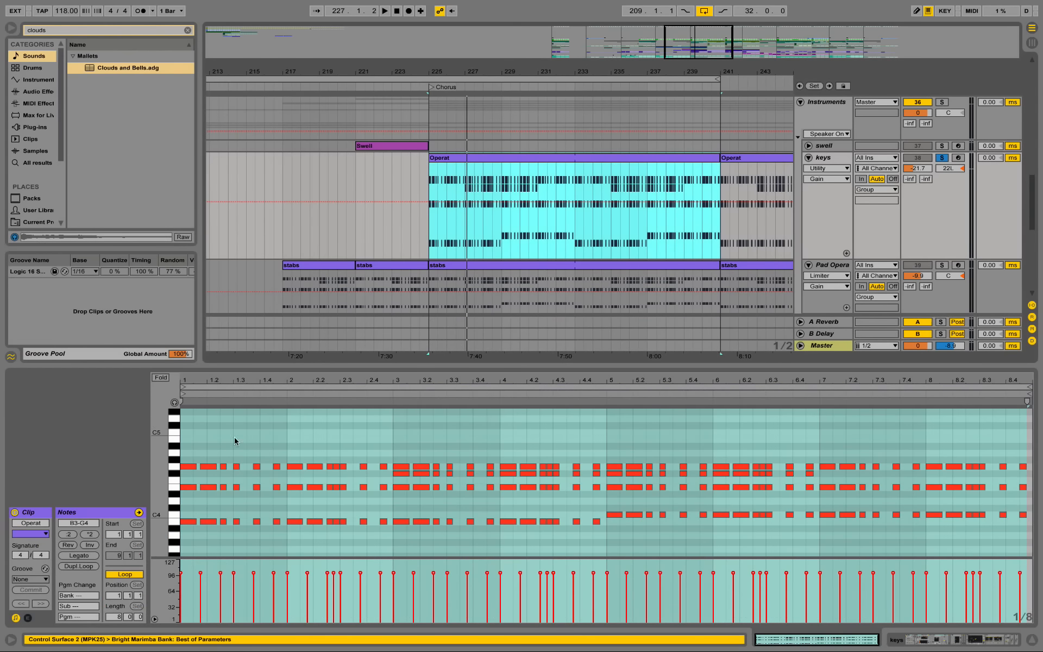
left_click_drag(166, 471, 175, 471)
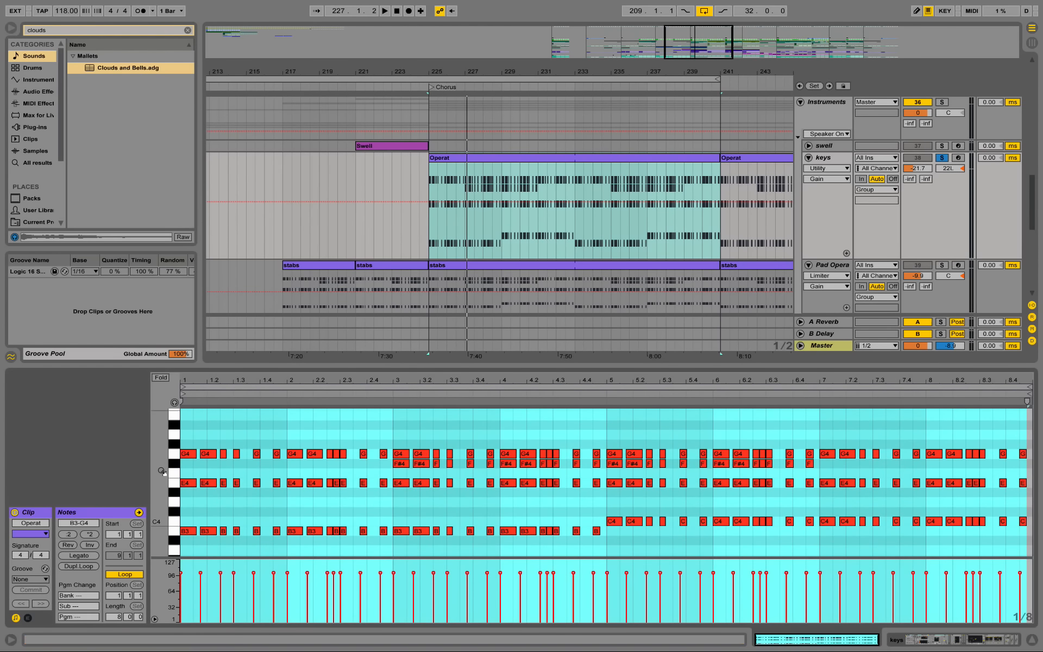
key("space")
left_click(836, 159)
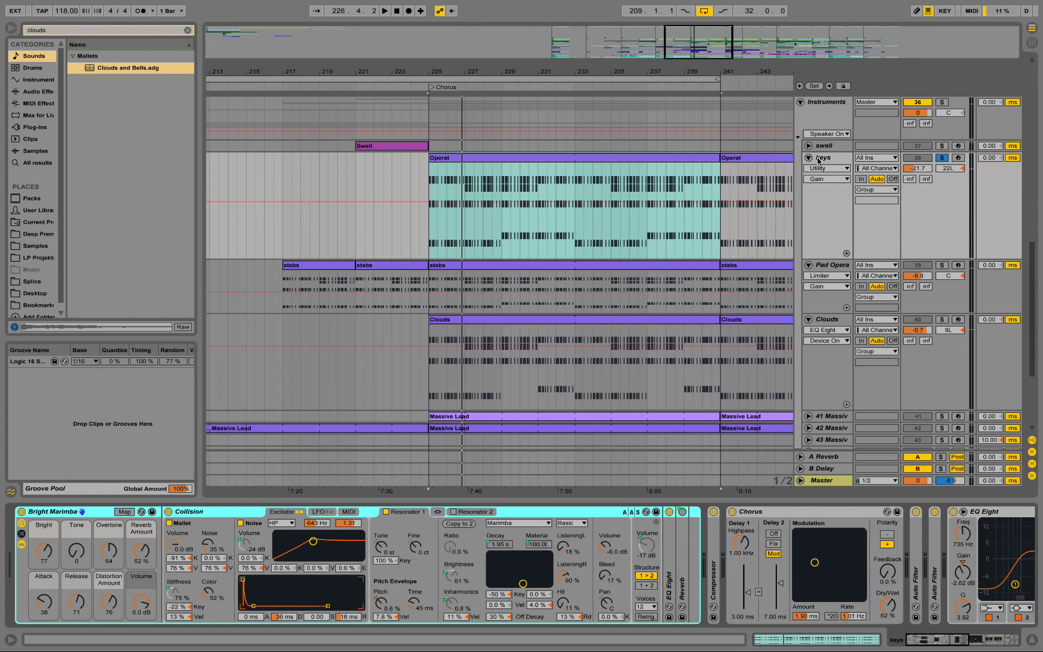
Search the browser for "bright mar" and compare the results in Sounds and Packs.
left_click(67, 31)
type("bri")
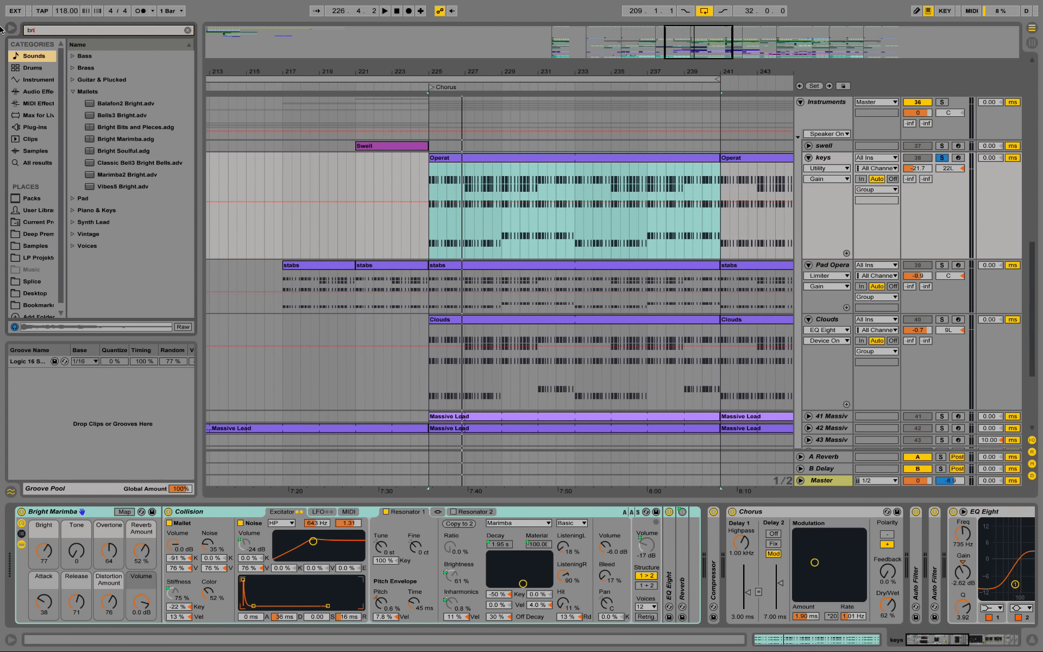
type("ght mar")
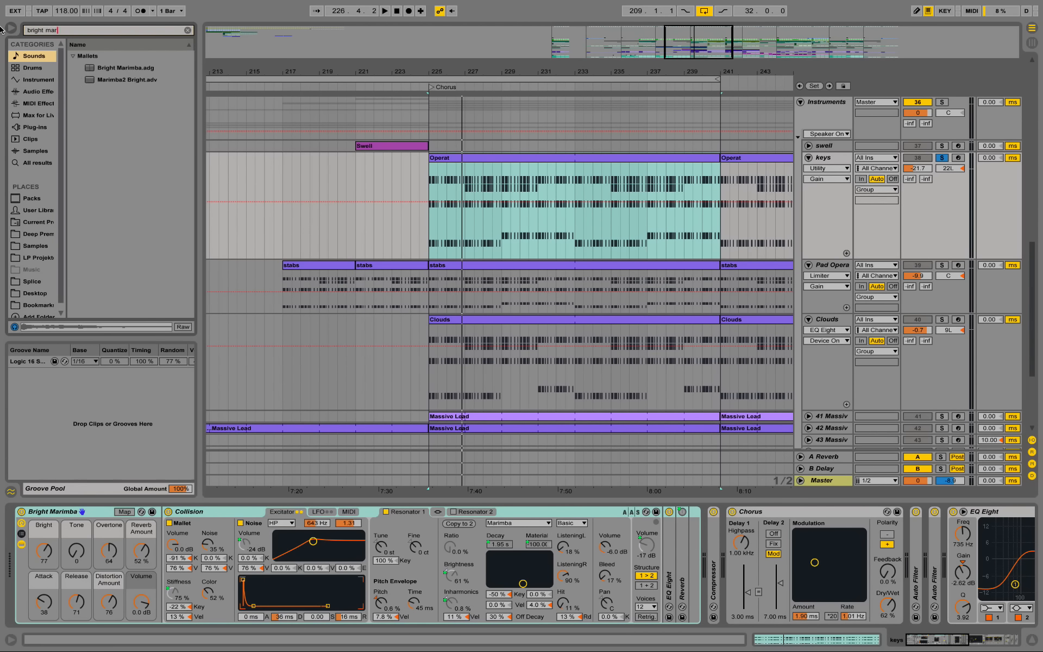
left_click(32, 199)
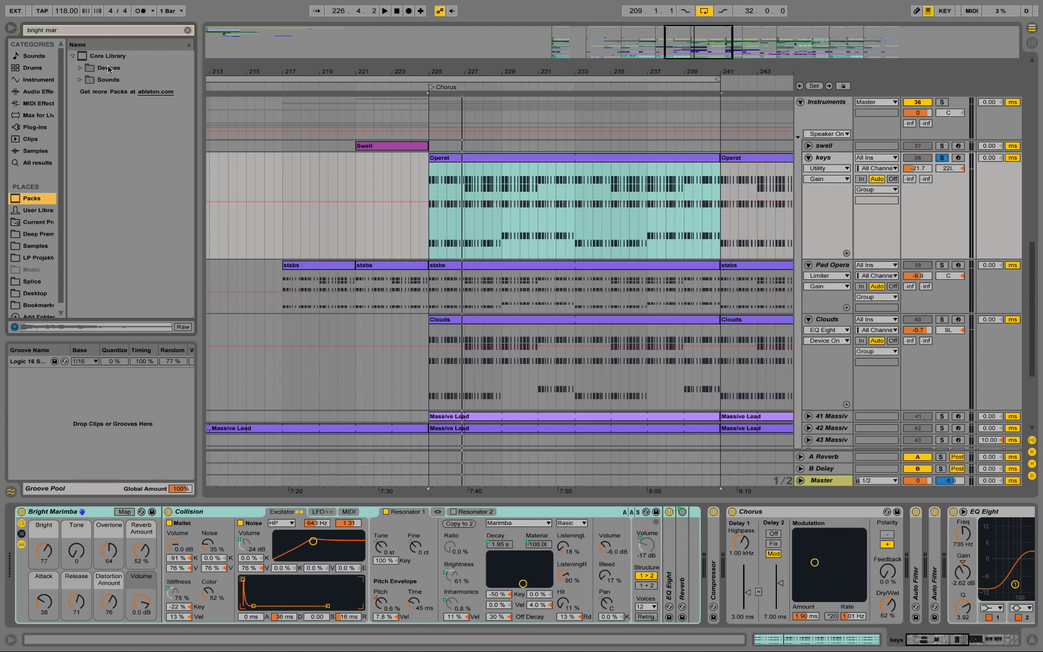
left_click(34, 56)
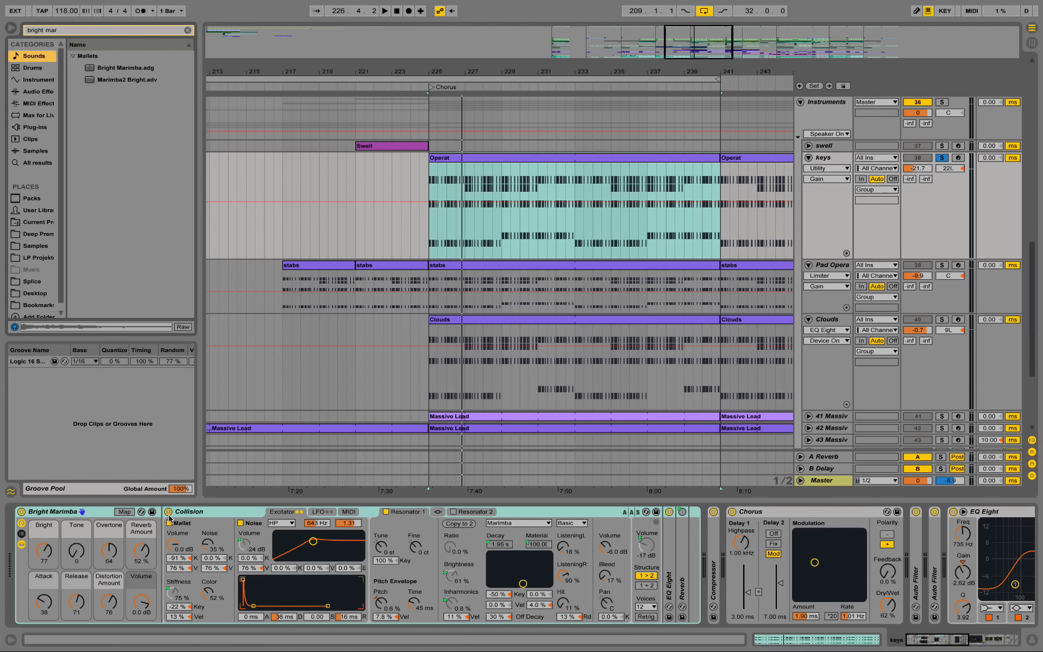
Unfold the keys track's Compressor and both Auto Filters, playing the part briefly, and look through the chain to EQ Eight.
double_click(719, 553)
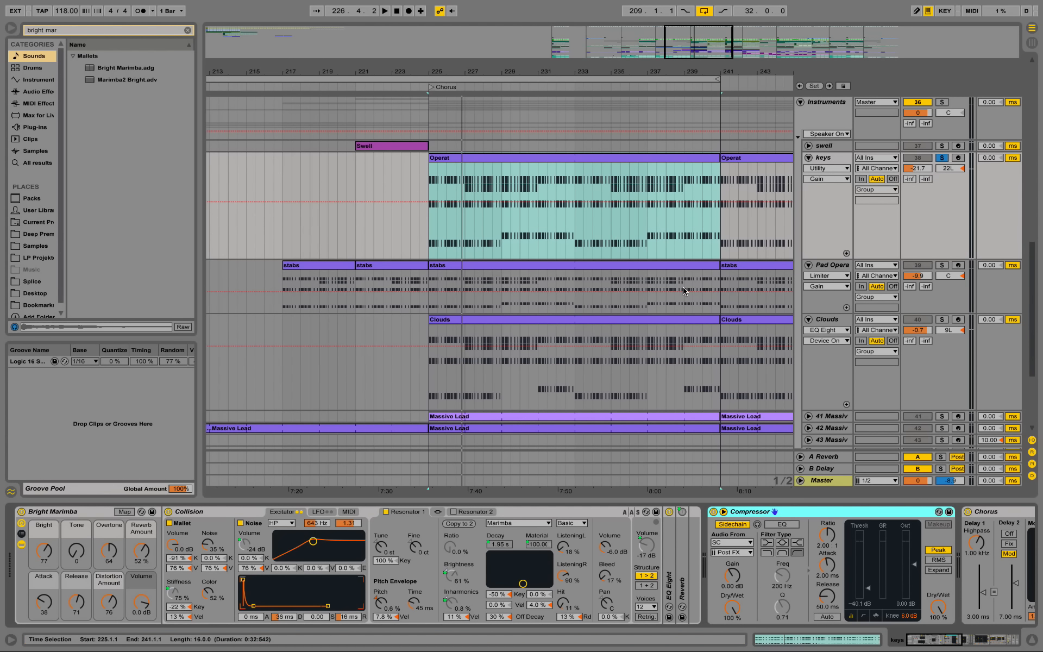
key("space")
left_click_drag(953, 641, 982, 644)
key("space")
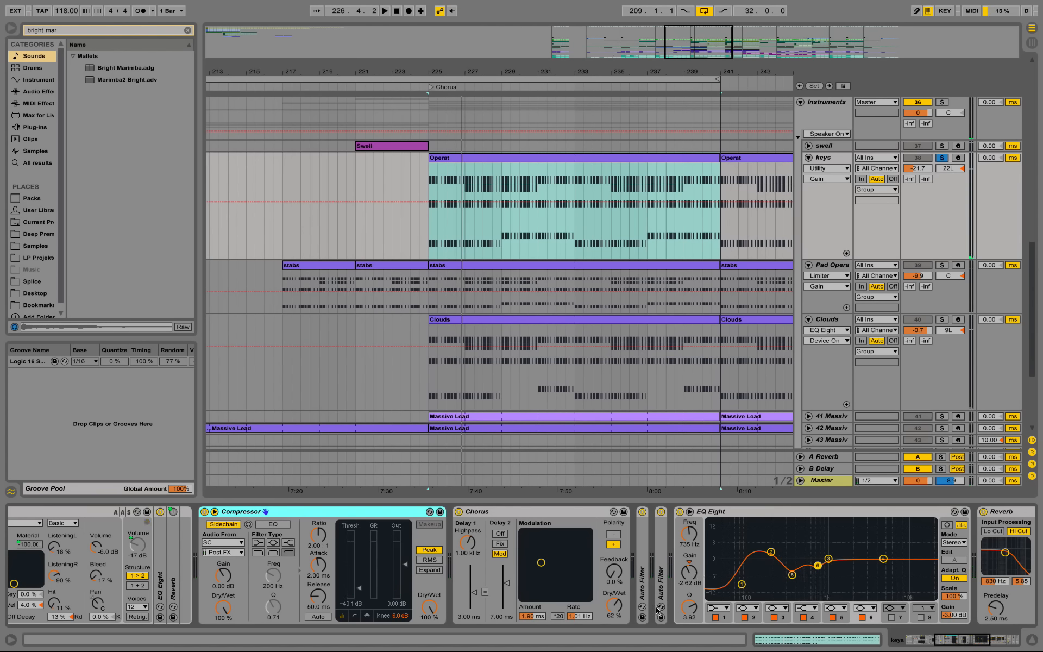
double_click(646, 537)
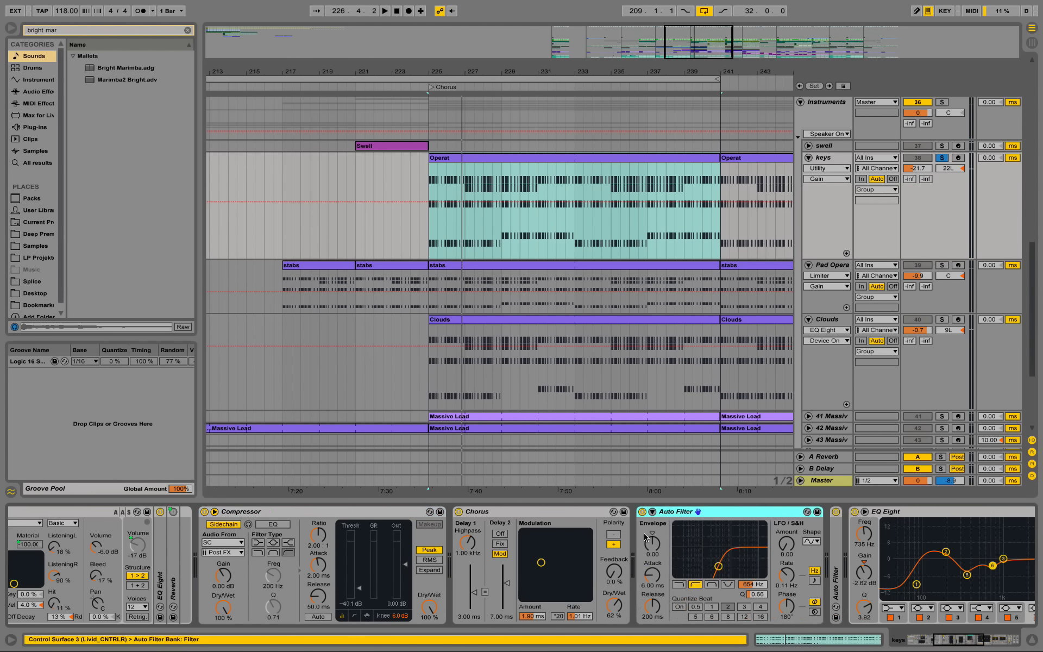
double_click(839, 548)
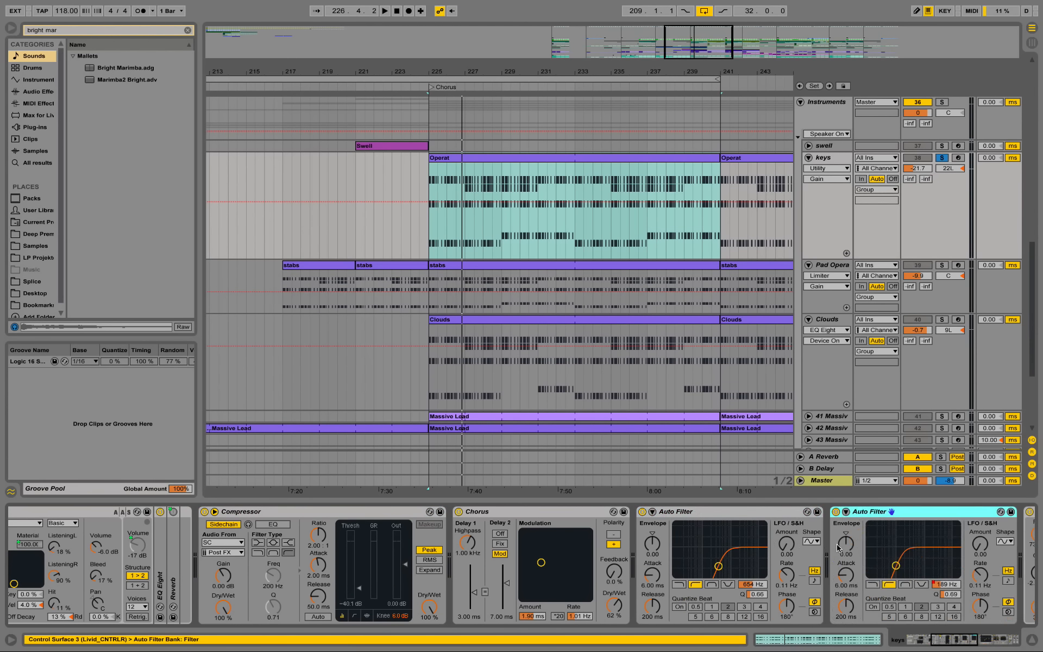
left_click_drag(950, 645, 972, 645)
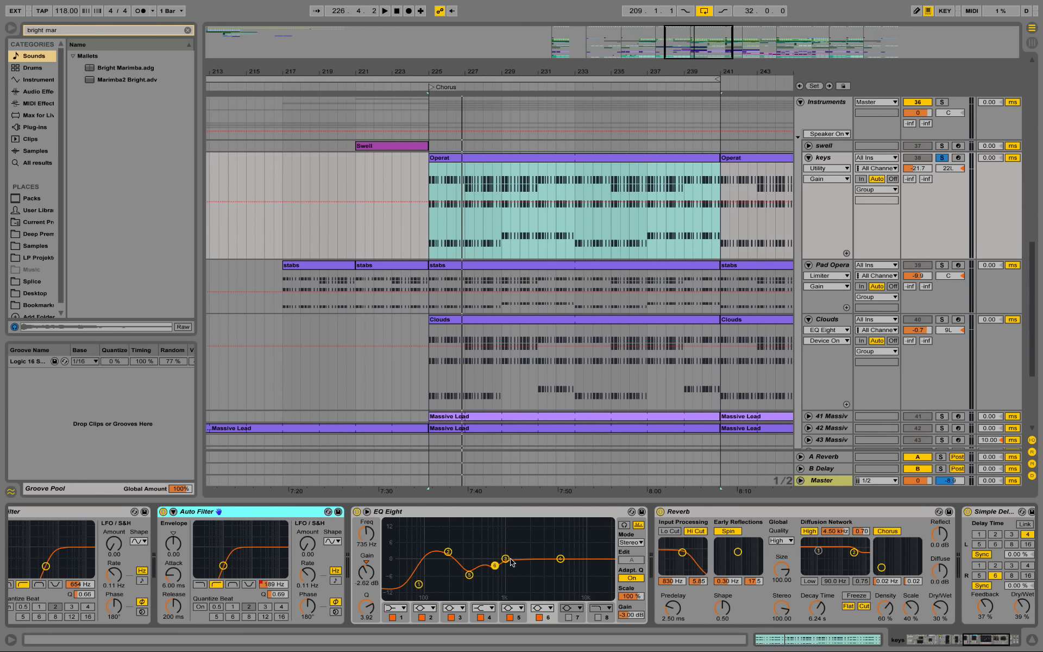
Play the soloed keys from the Chorus start and compare the sound with EQ Eight bypassed and re-enabled.
key("space")
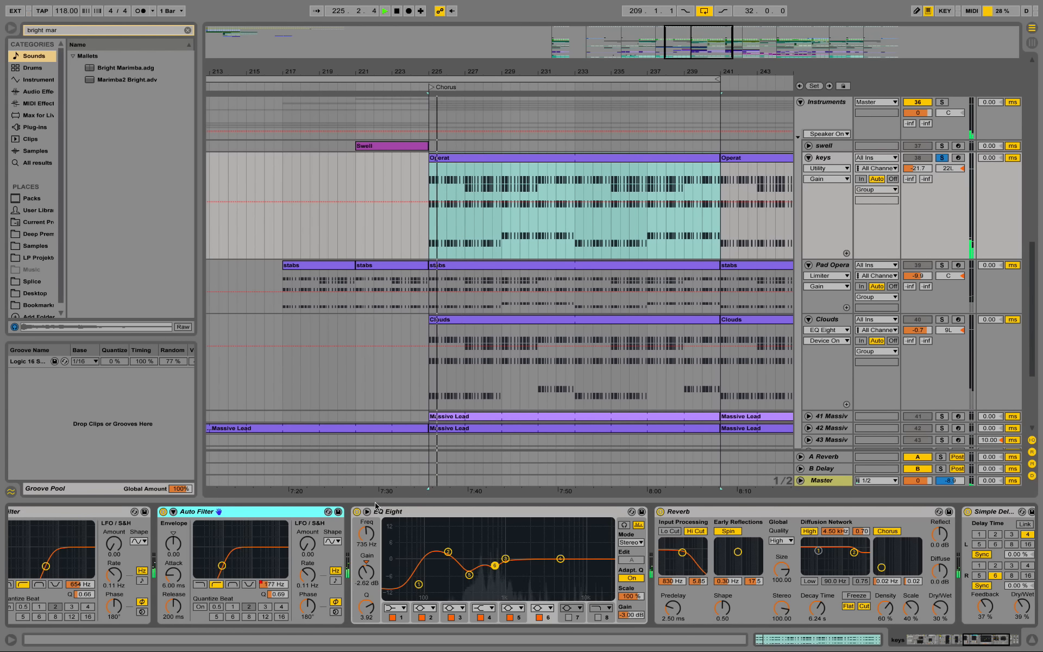
left_click(356, 512)
left_click(357, 512)
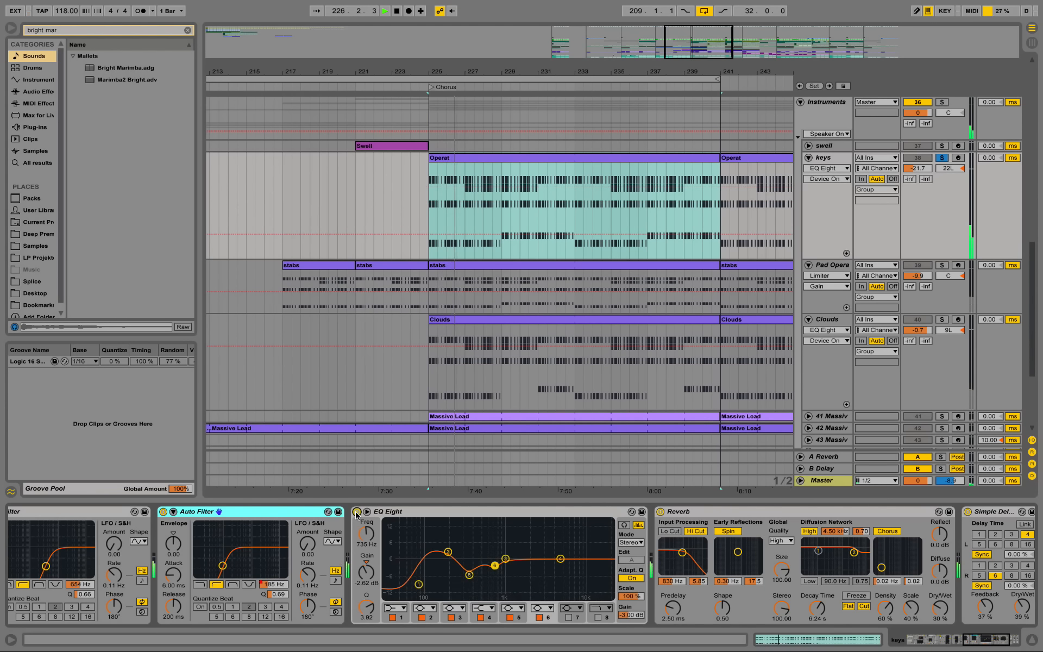
key("space")
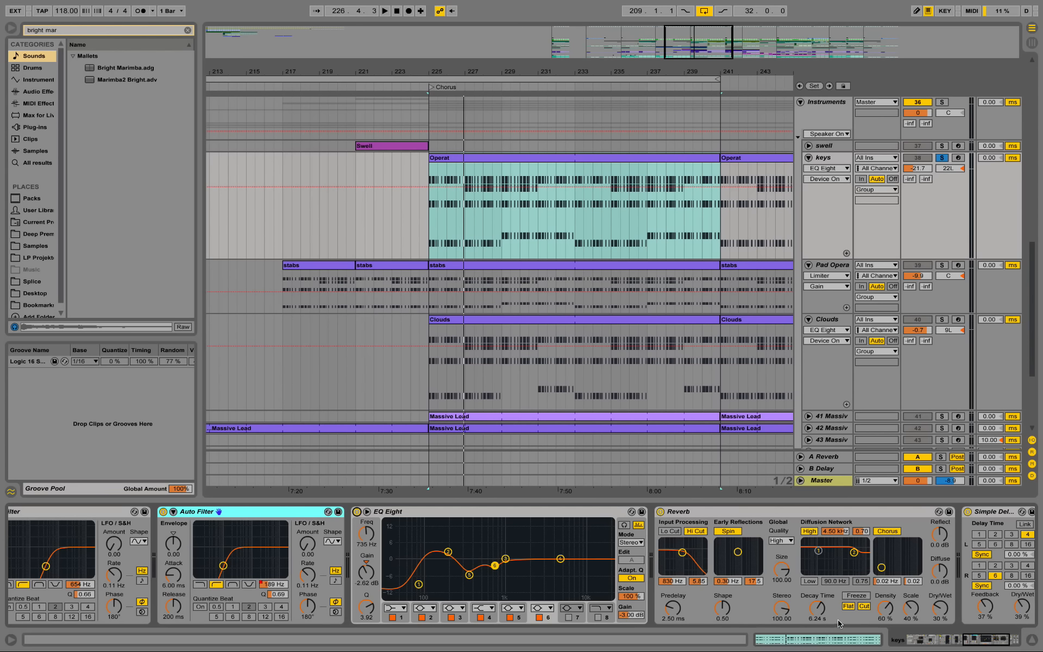
Show the keys effects through to the two Utility devices, and unsolo the keys track while the Chorus plays.
left_click_drag(982, 647, 1002, 647)
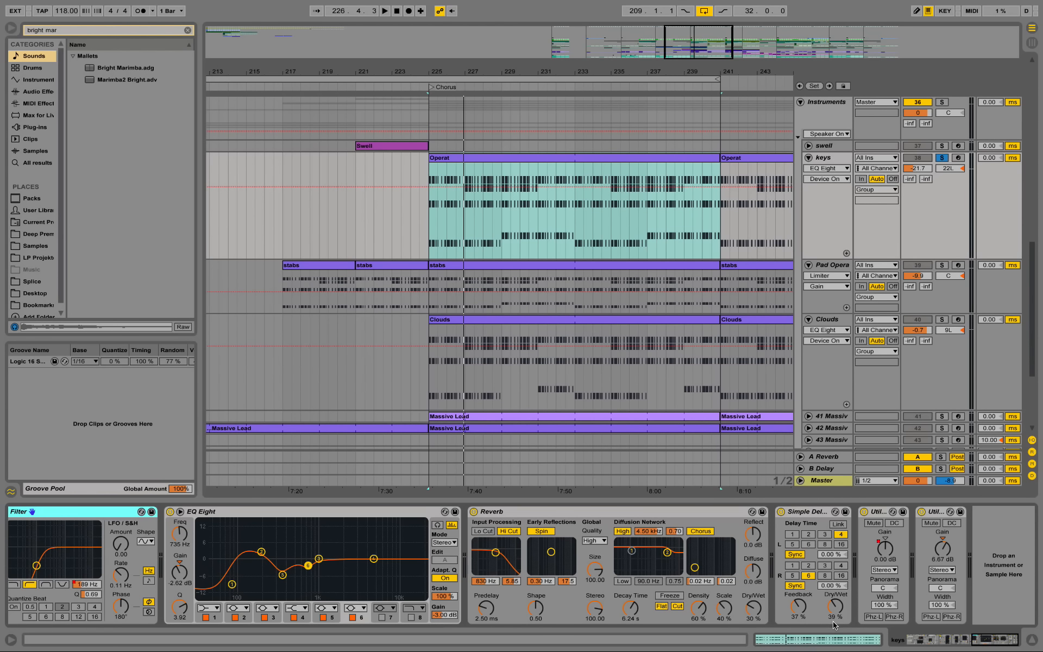
key("space")
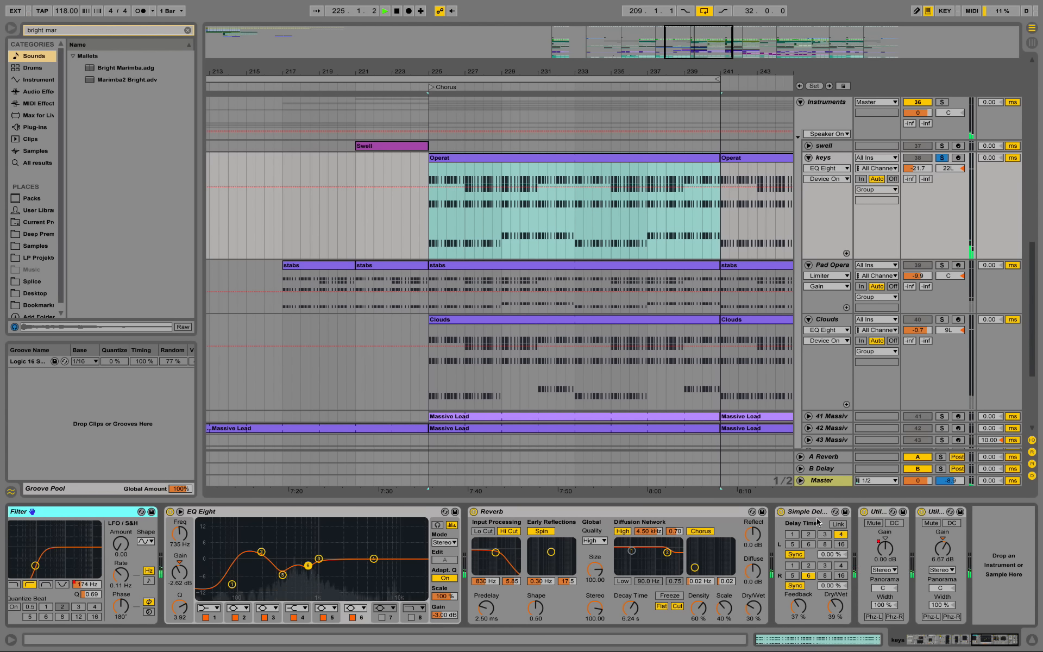
left_click(942, 158)
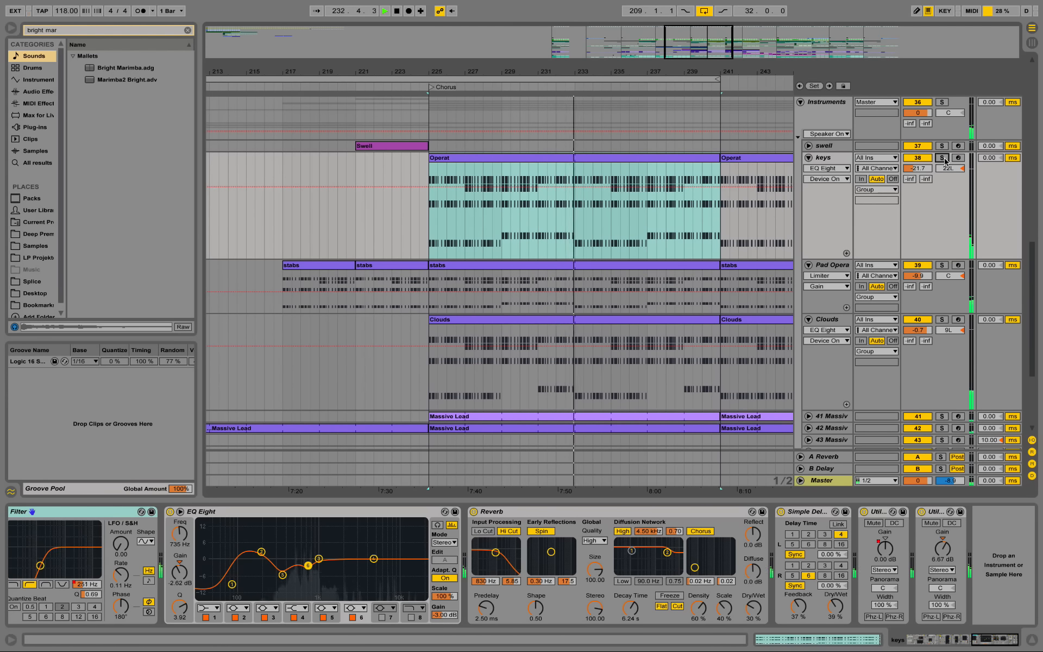
left_click(943, 158)
left_click(943, 158)
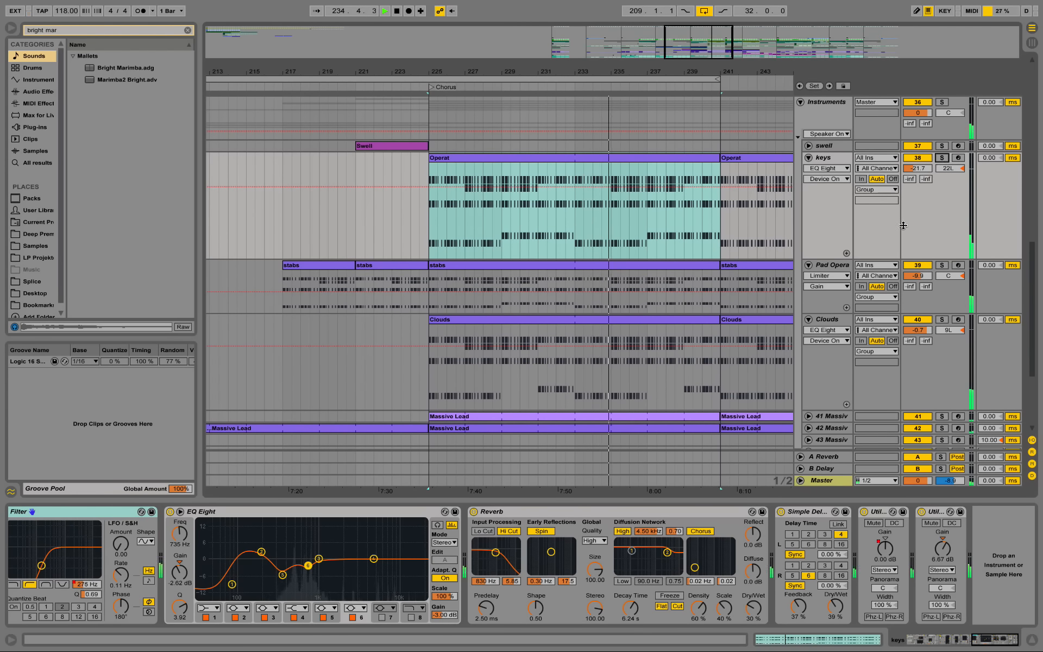
Solo the lower Pad Operator track and open its Pad2 clip at the Chorus in an enlarged note editor.
scroll(889, 252, "down", 5)
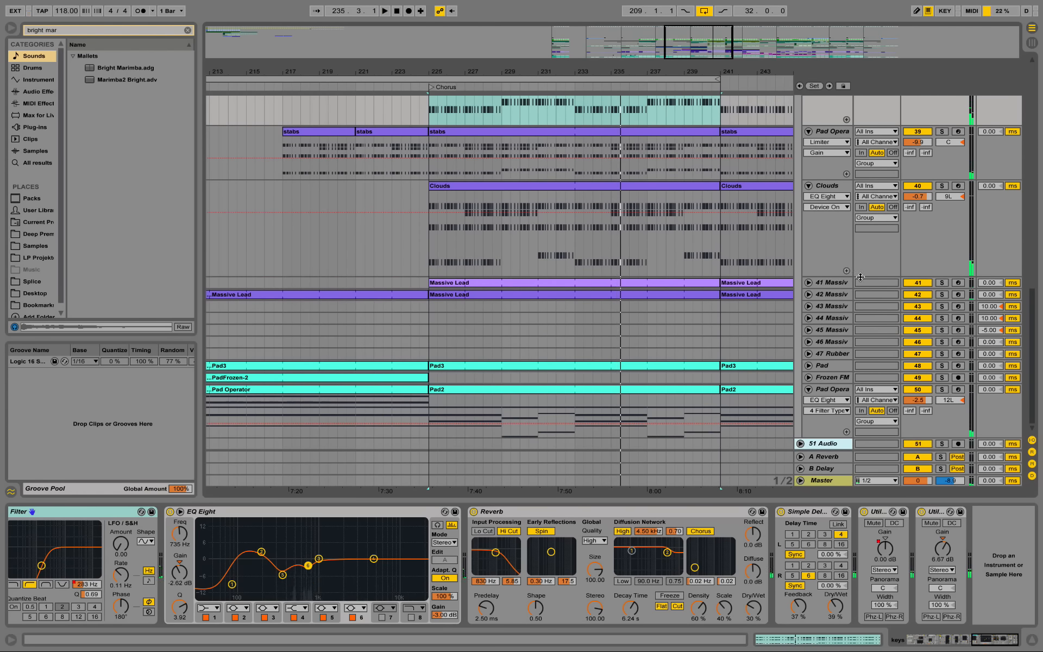
left_click(697, 394)
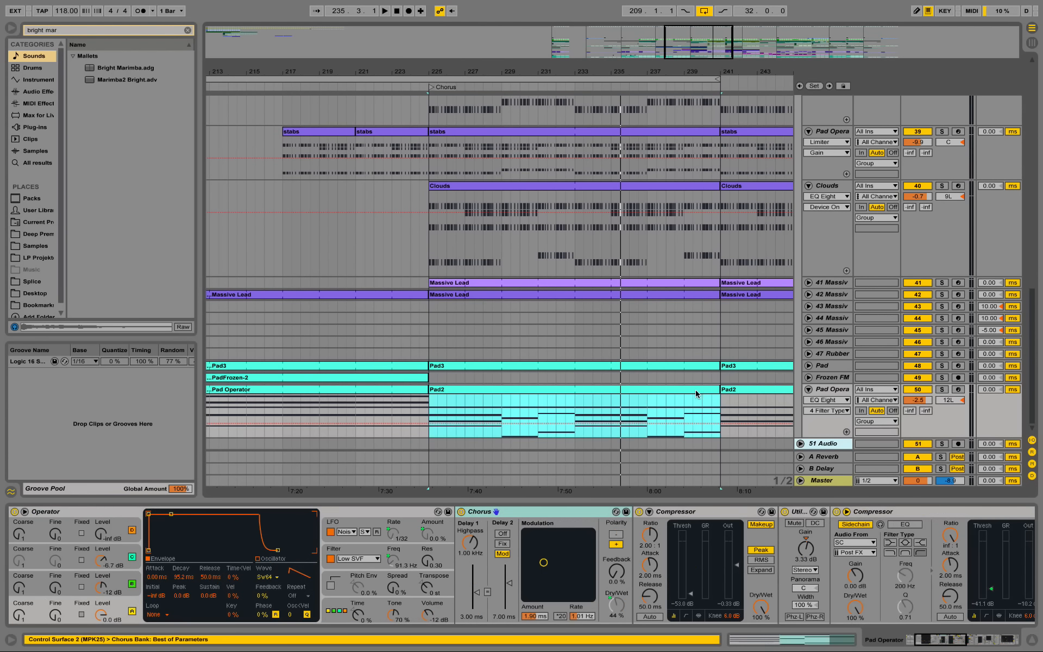
left_click(943, 390)
double_click(568, 392)
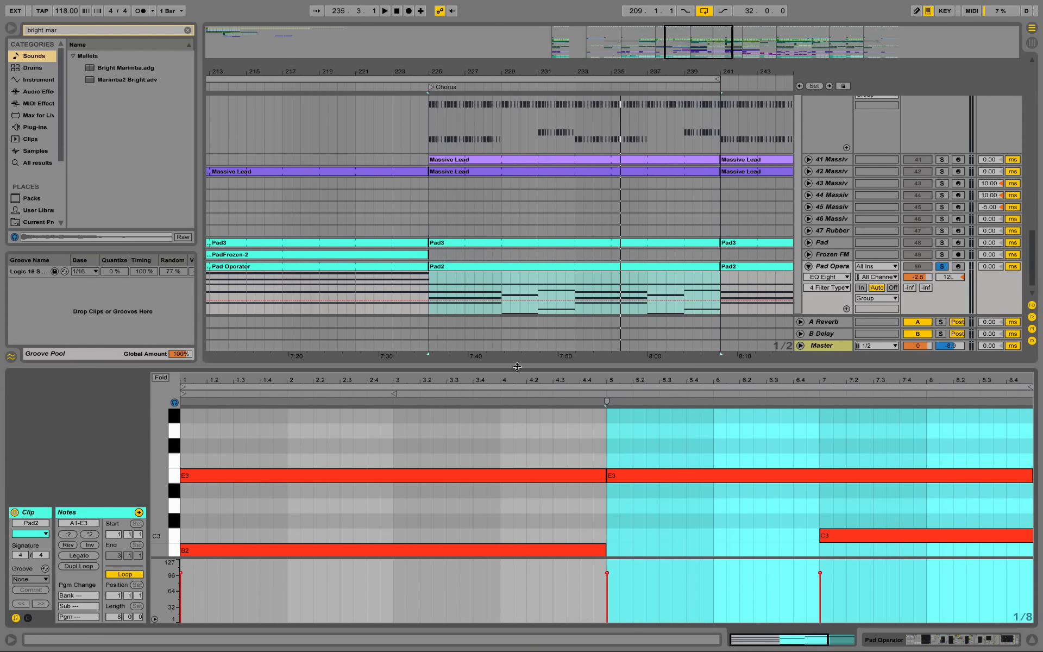
left_click_drag(517, 367, 510, 175)
Play the soloed pad from the Chorus start and look over the full range of notes in Pad2.
key("space")
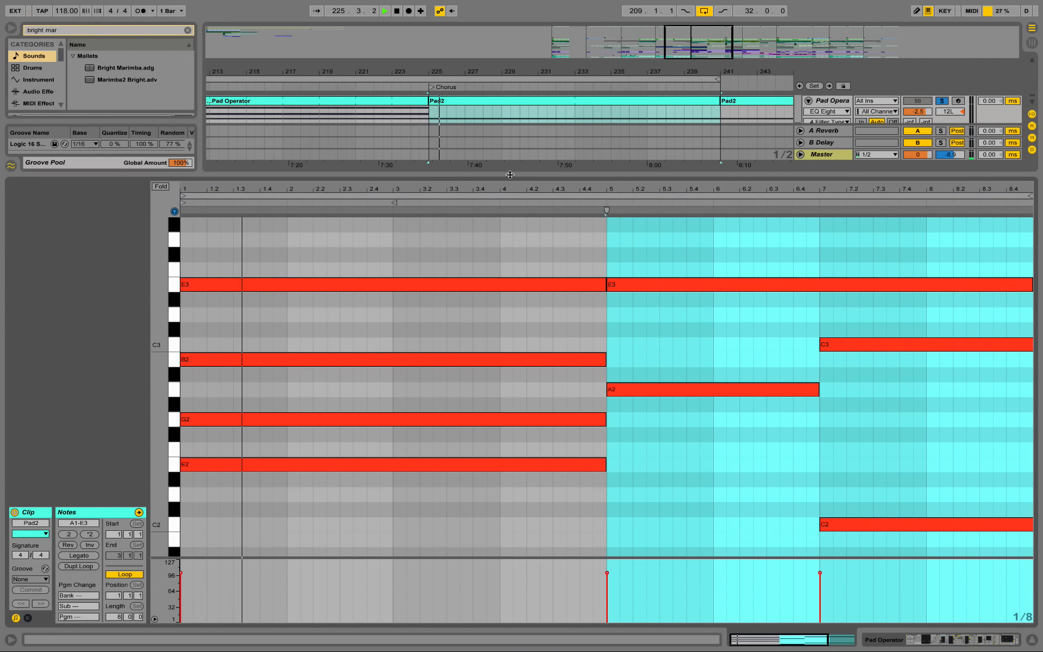
scroll(671, 347, "down", 4)
scroll(672, 348, "up", 4)
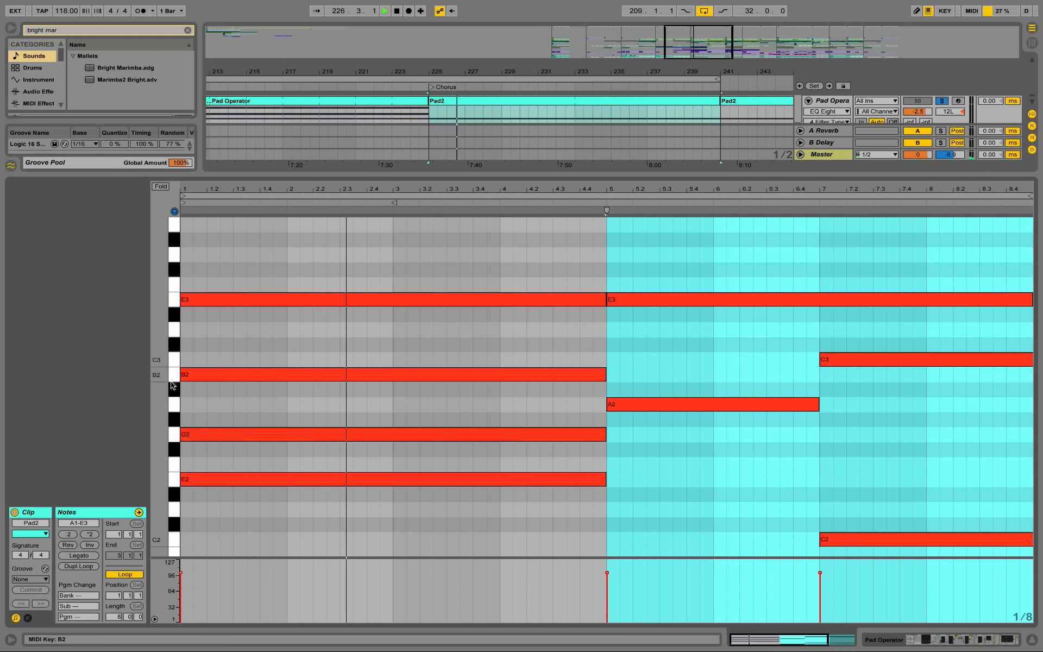
left_click_drag(163, 382, 111, 385)
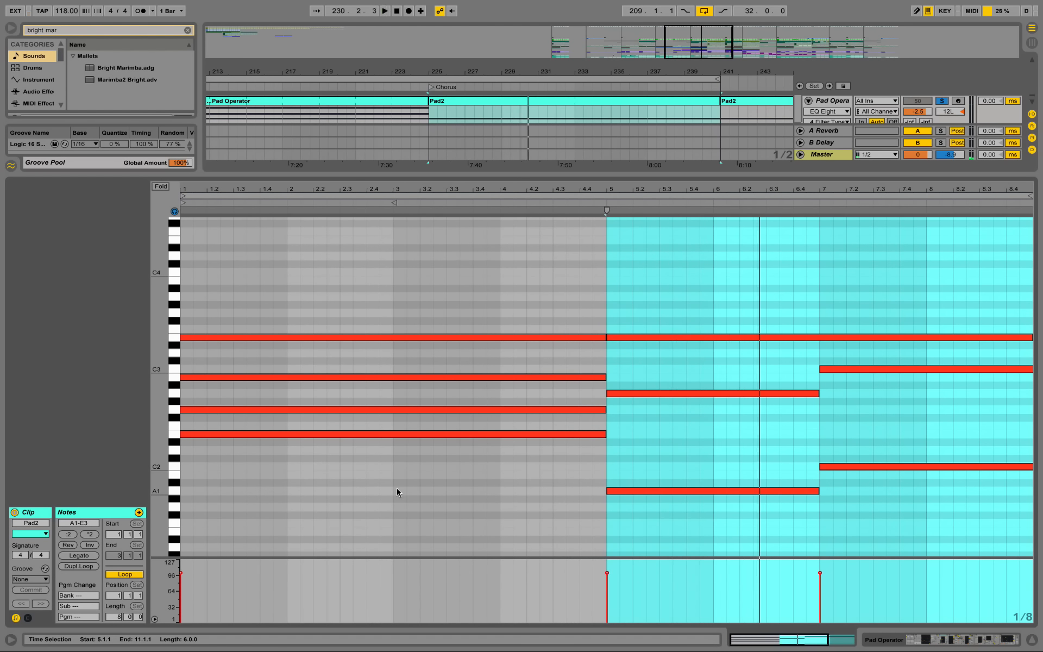
Copy the A2 note at bar 5 of the Pad2 clip up to C3.
left_click(673, 365)
left_click(675, 392)
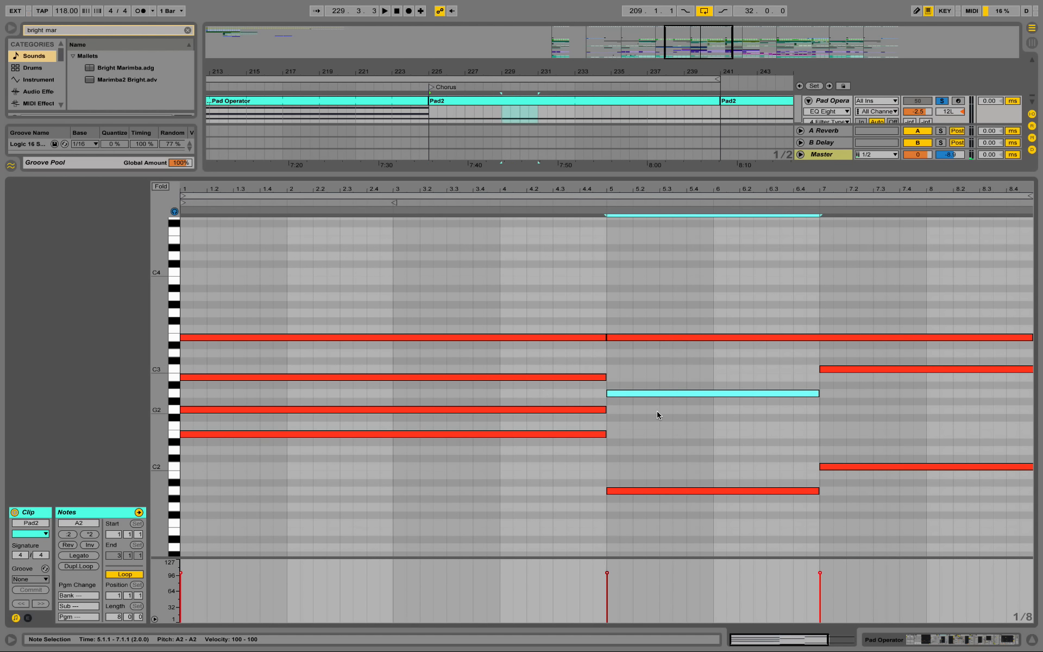
left_click_drag(654, 393, 657, 369)
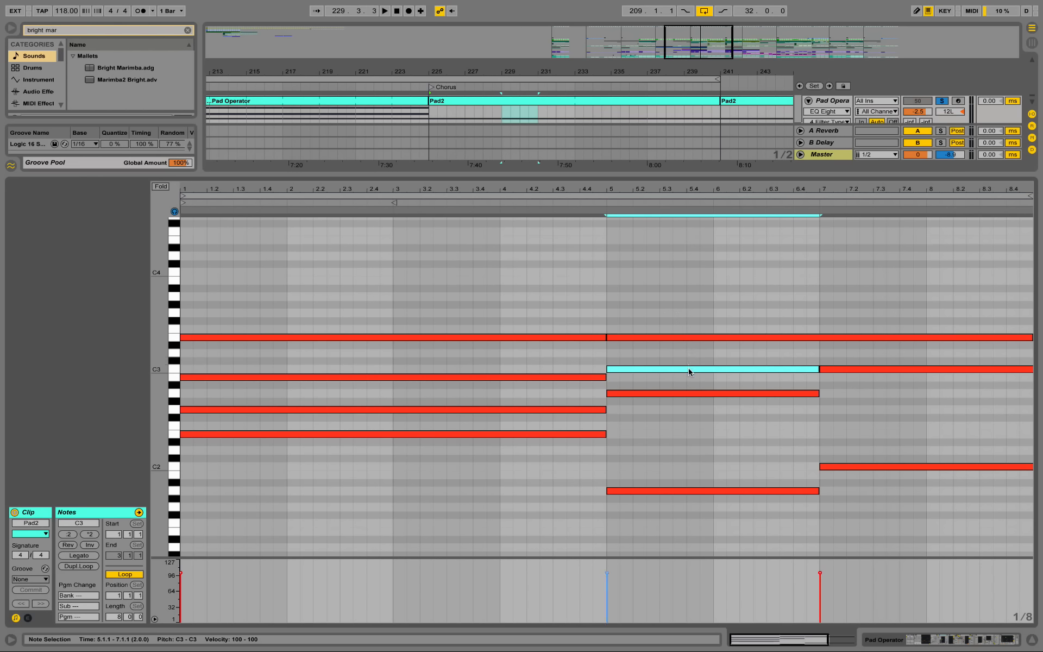
Compare the notes of the Pad2 chords at bars 5 and 7, selecting the bar 7 chord's notes.
left_click_drag(673, 369, 862, 330)
left_click_drag(687, 310, 687, 563)
left_click_drag(913, 305, 913, 538)
mouse_move(899, 290)
left_mouse_down()
mouse_move(908, 552)
mouse_move(900, 387)
left_mouse_up()
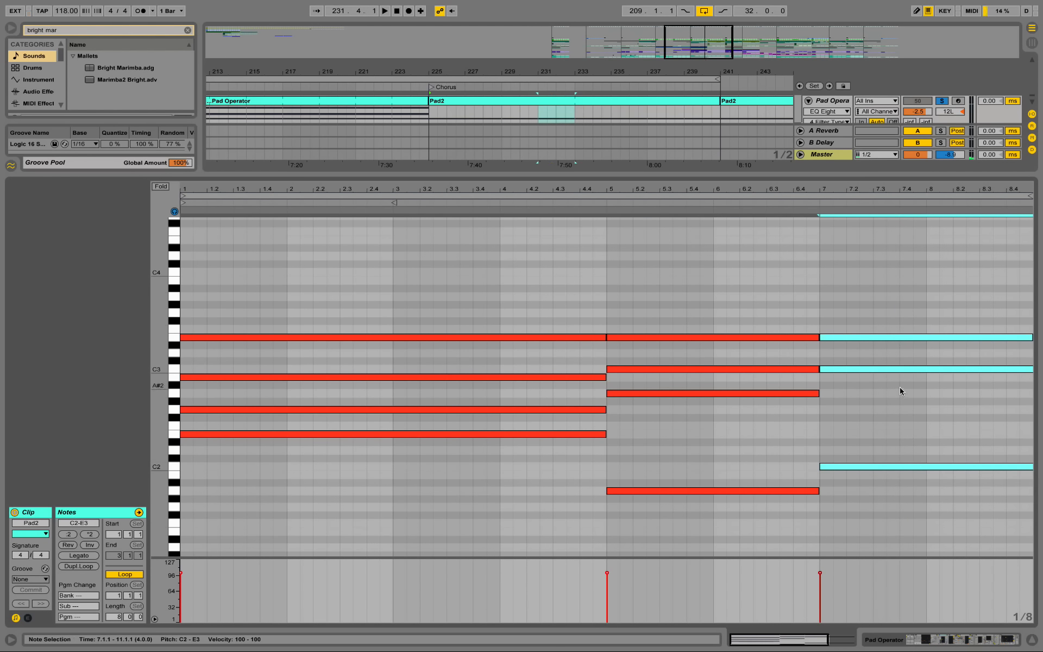
left_click(899, 387)
left_click_drag(154, 413, 207, 413)
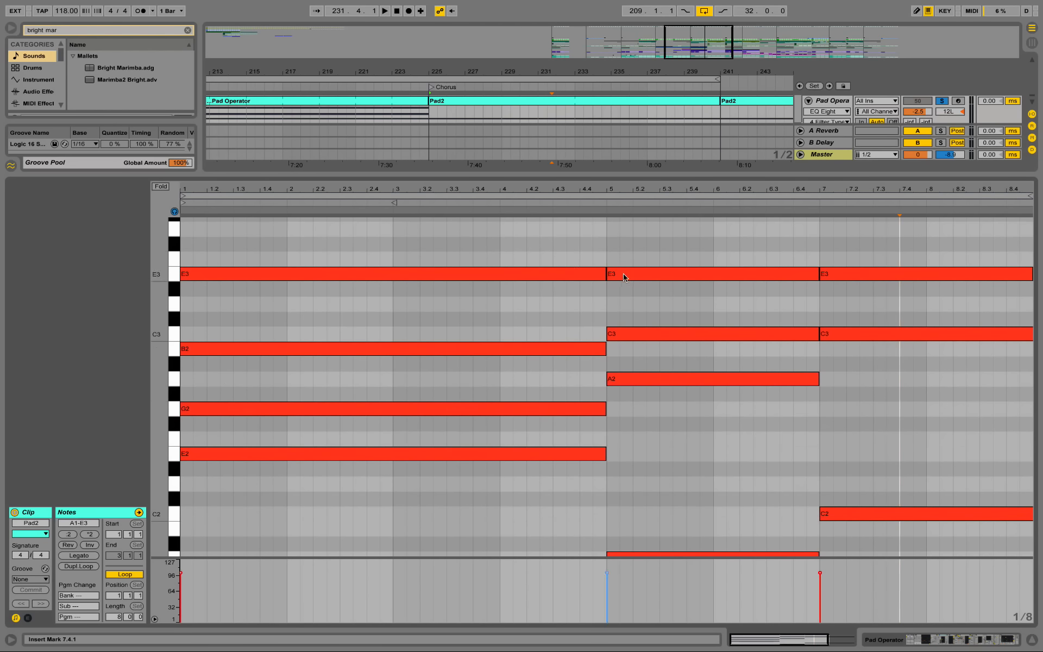
left_click_drag(159, 352, 146, 352)
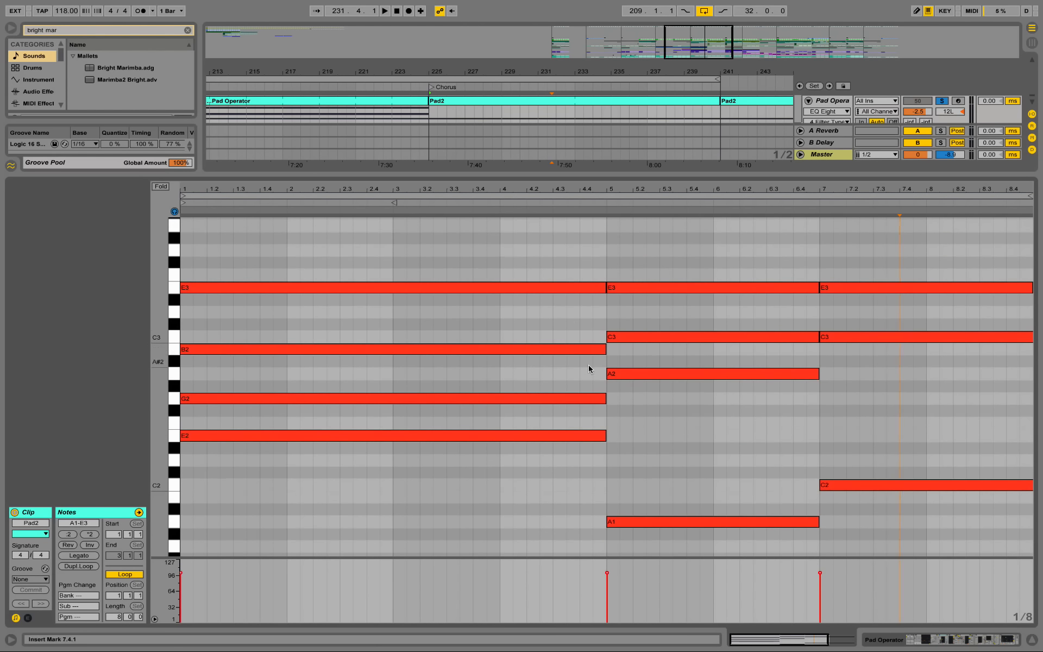
Try adding copied E2 and D3 notes to the Pad2 chord at bar 5.
left_click_drag(689, 251, 680, 590)
left_click_drag(688, 488, 683, 433)
left_click_drag(688, 233, 698, 558)
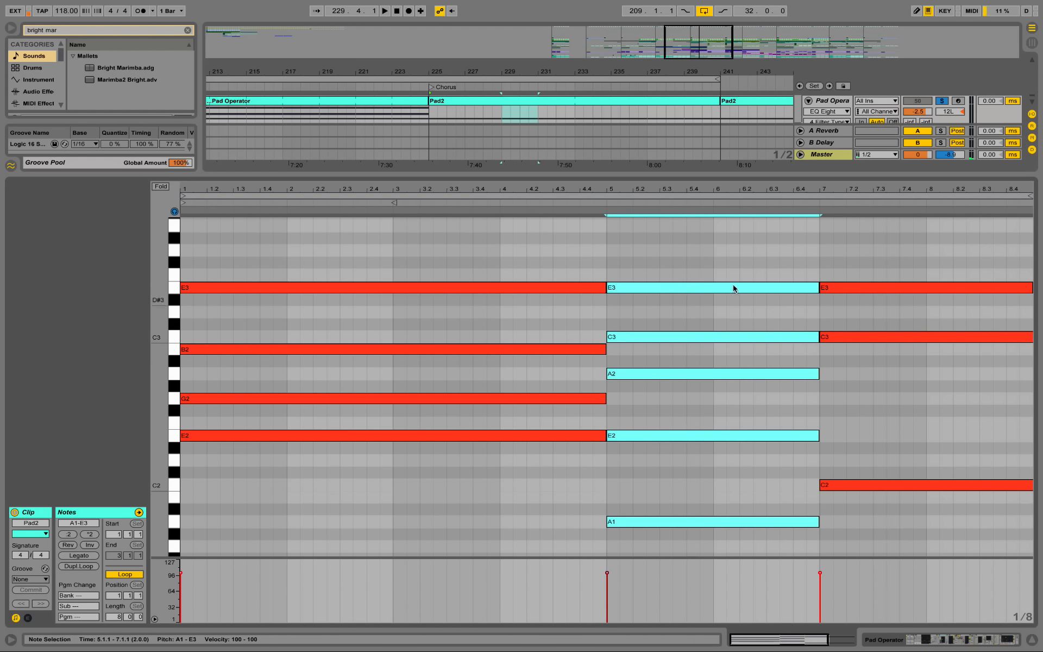
left_click(697, 299)
left_click_drag(689, 287, 690, 313)
left_click_drag(705, 238, 707, 575)
left_click_drag(704, 239, 686, 557)
left_click_drag(655, 265, 665, 581)
left_click(672, 312)
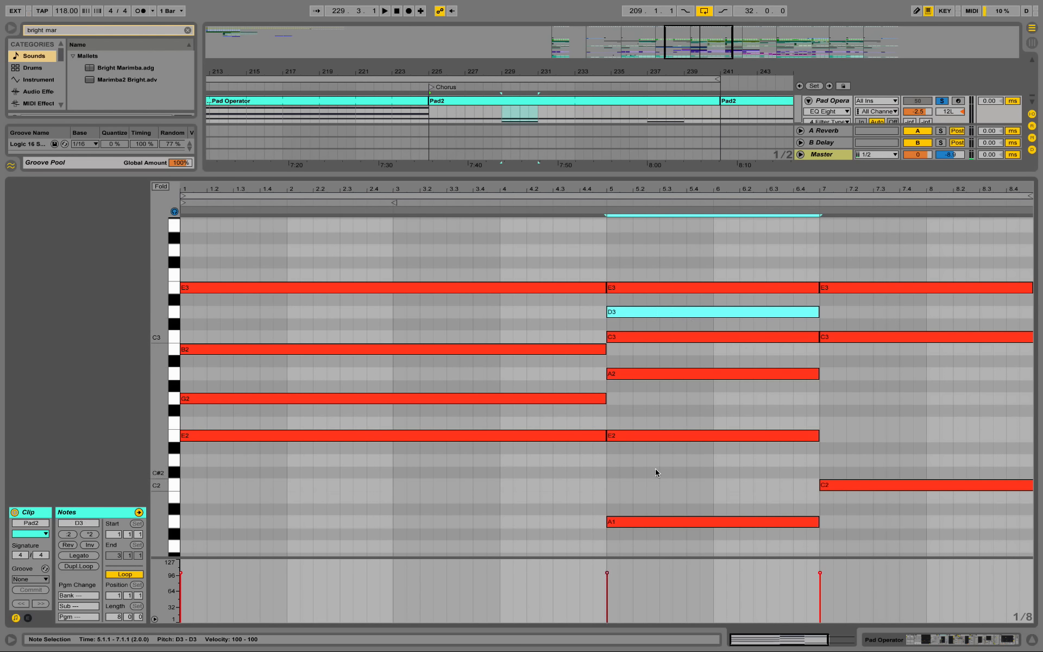
Delete the D3 and E2 notes from the Pad2 chord at bar 5.
key("Delete")
left_click(676, 435)
key("Delete")
Deactivate the C3 note at bar 5 of Pad2 and play the pad with its device chain shown.
left_click_drag(850, 239, 908, 559)
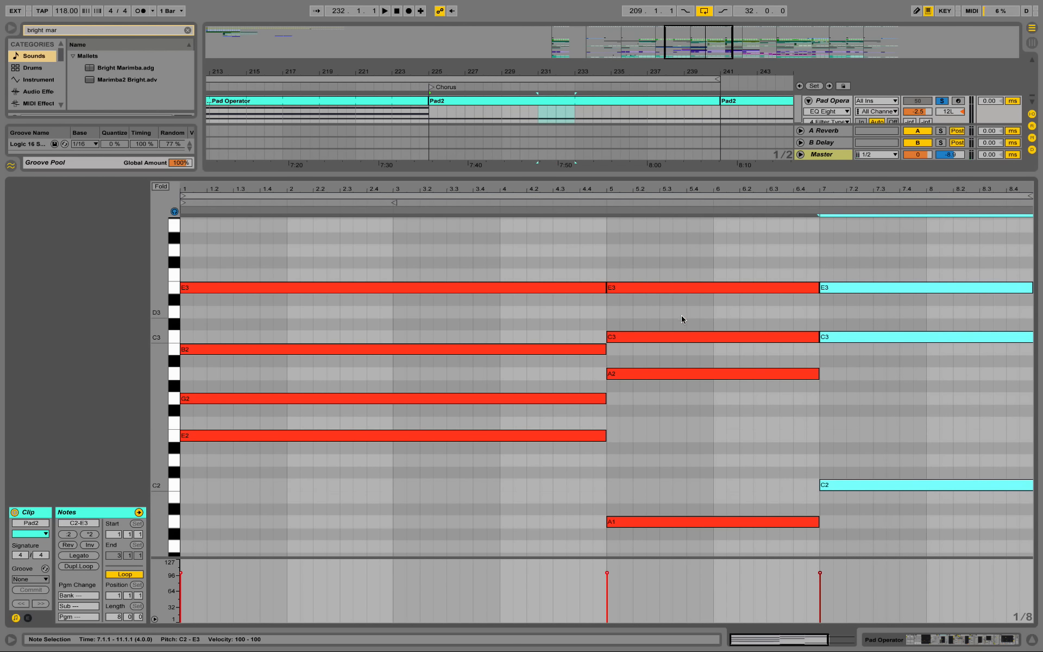
left_click(674, 338)
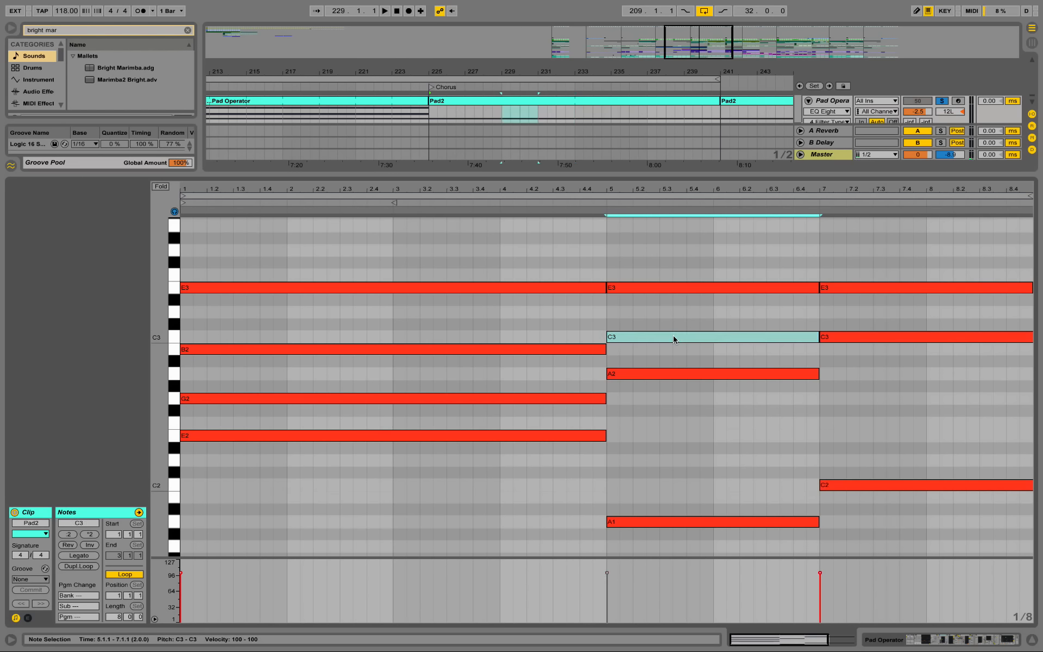
left_click(604, 203)
key("shift+Tab")
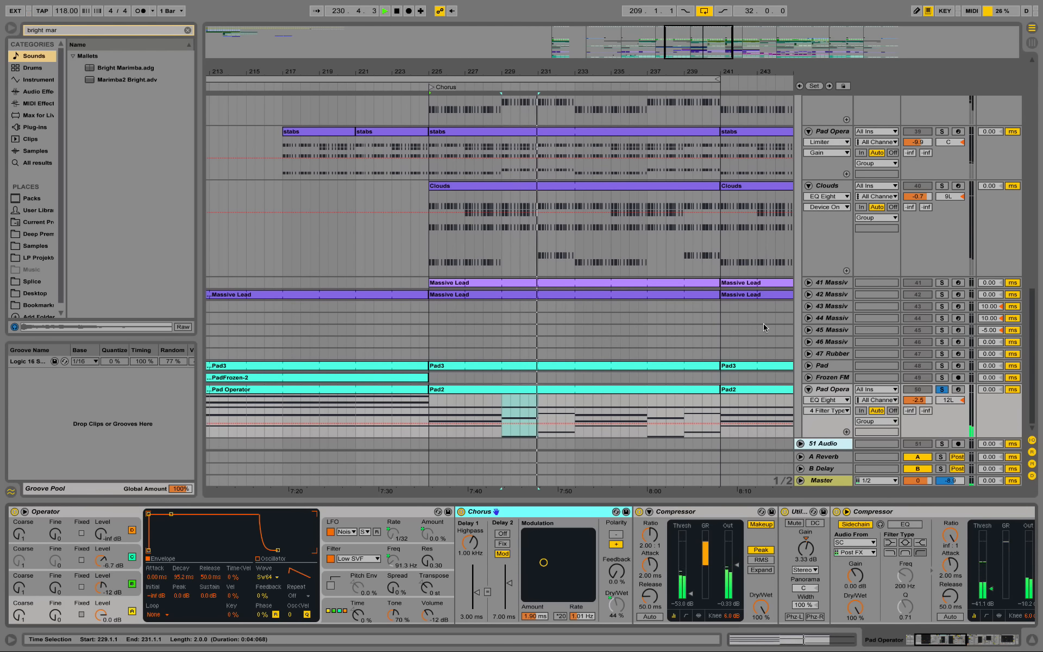
Unsolo the lower Pad Operator track so the pad plays within the full Chorus mix.
left_click_drag(569, 73, 500, 65)
left_click(943, 388)
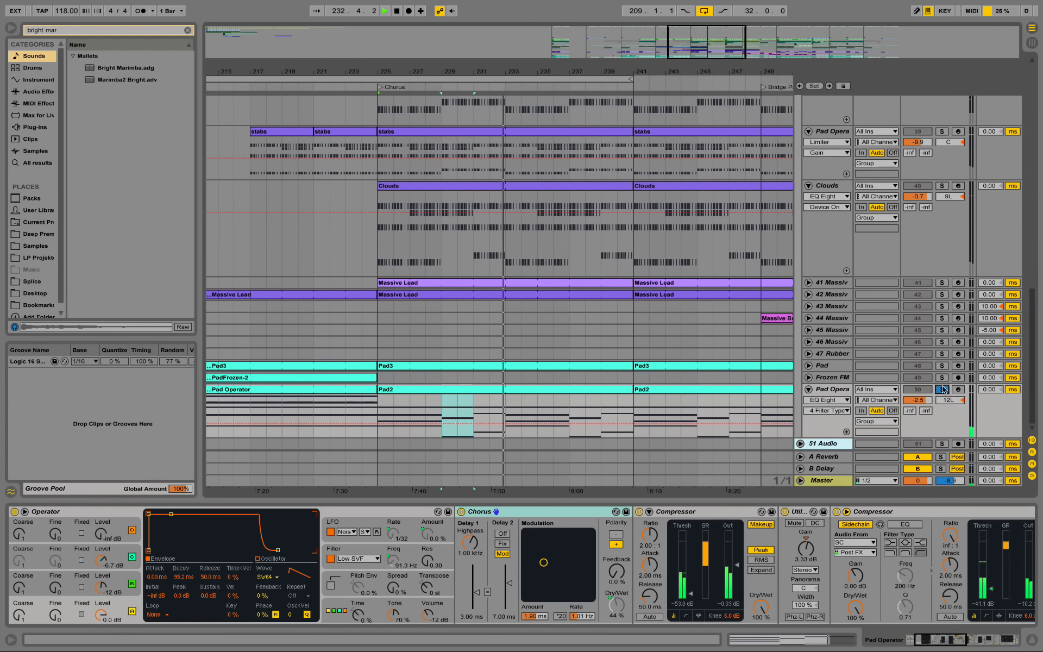
left_click(943, 388)
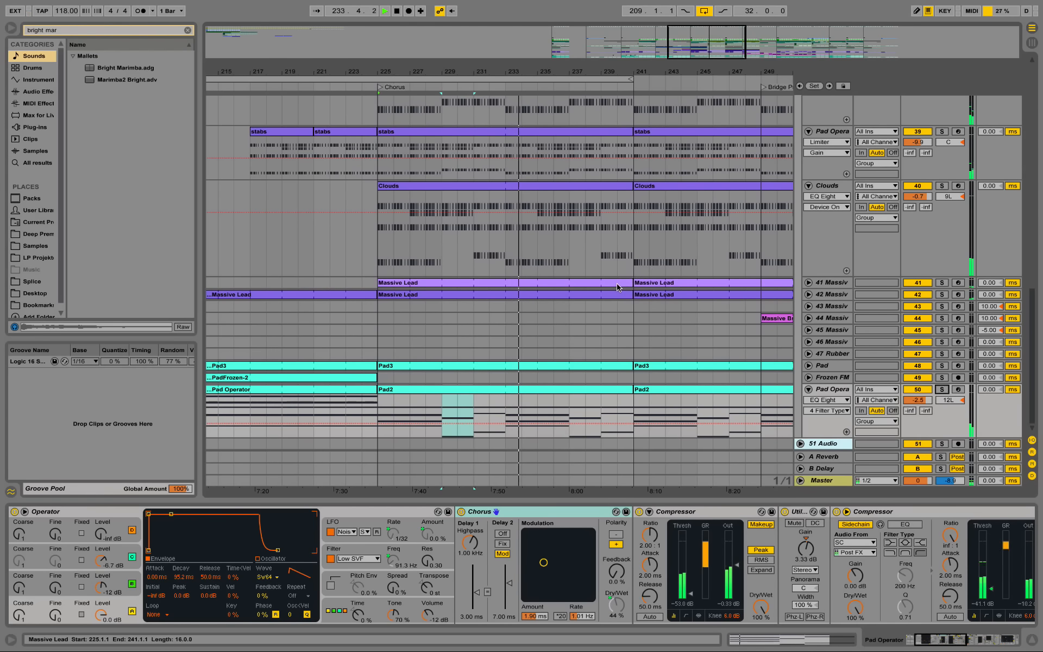
Open the Bass Chorus clip and examine its notes while the Chorus plays.
scroll(736, 215, "up", 7)
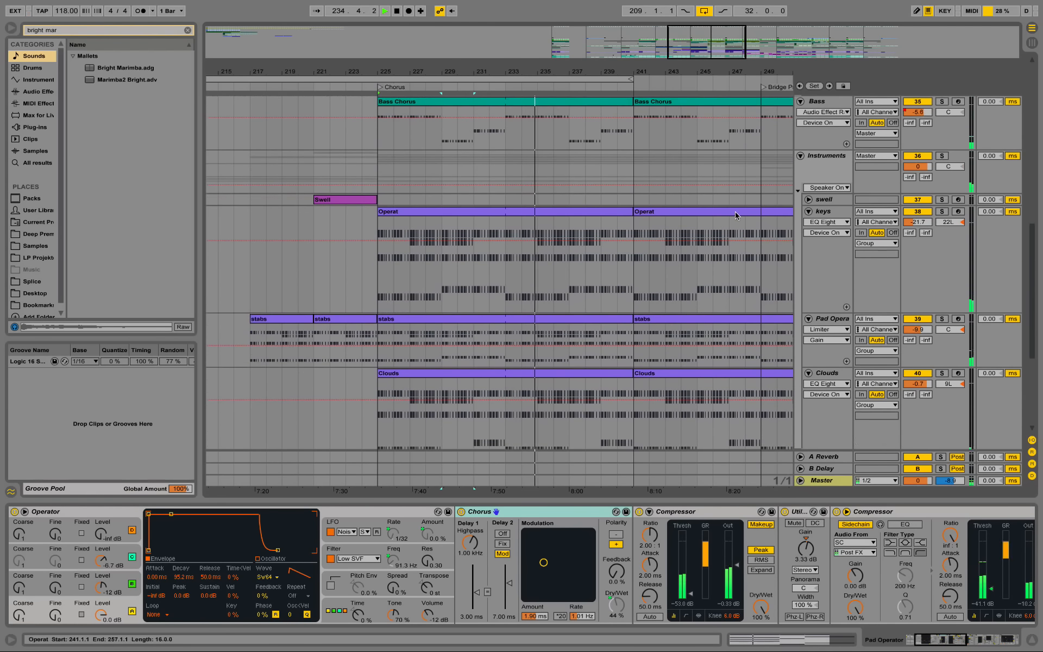
scroll(736, 215, "up", 2)
double_click(606, 127)
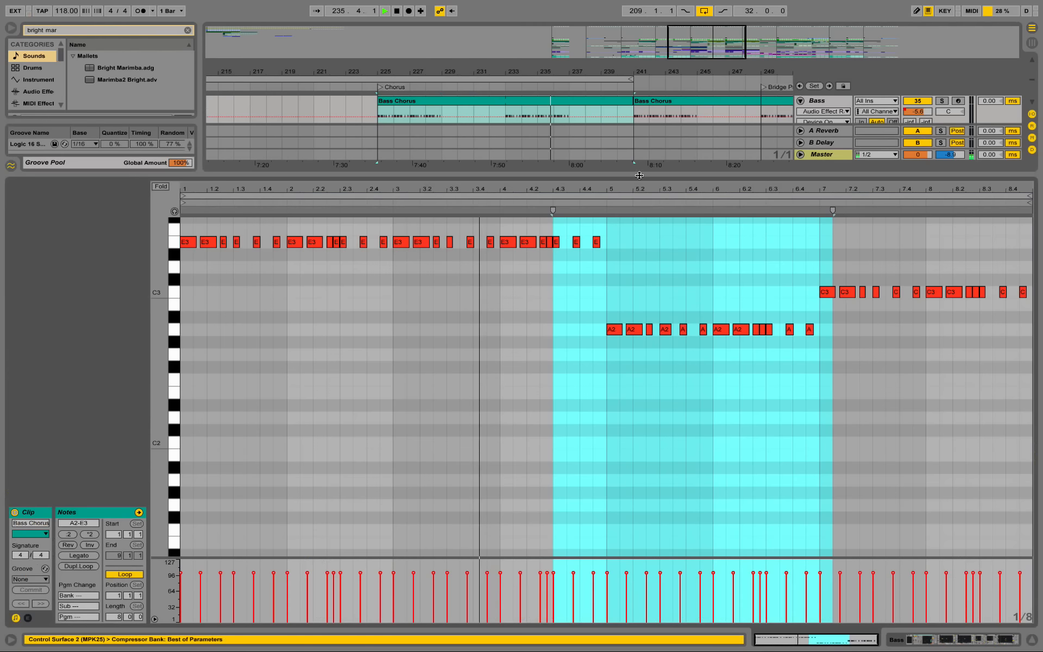
scroll(663, 342, "up", 2)
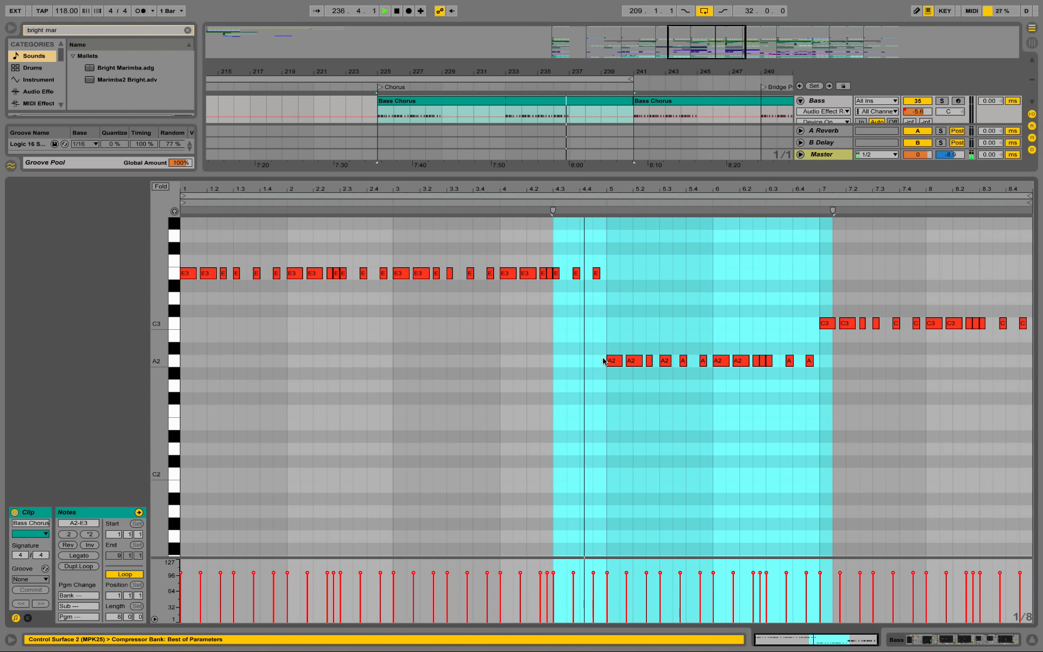
Close the detail view, stop playback and look over the arrangement from Intro to Bridge.
left_click(1032, 641)
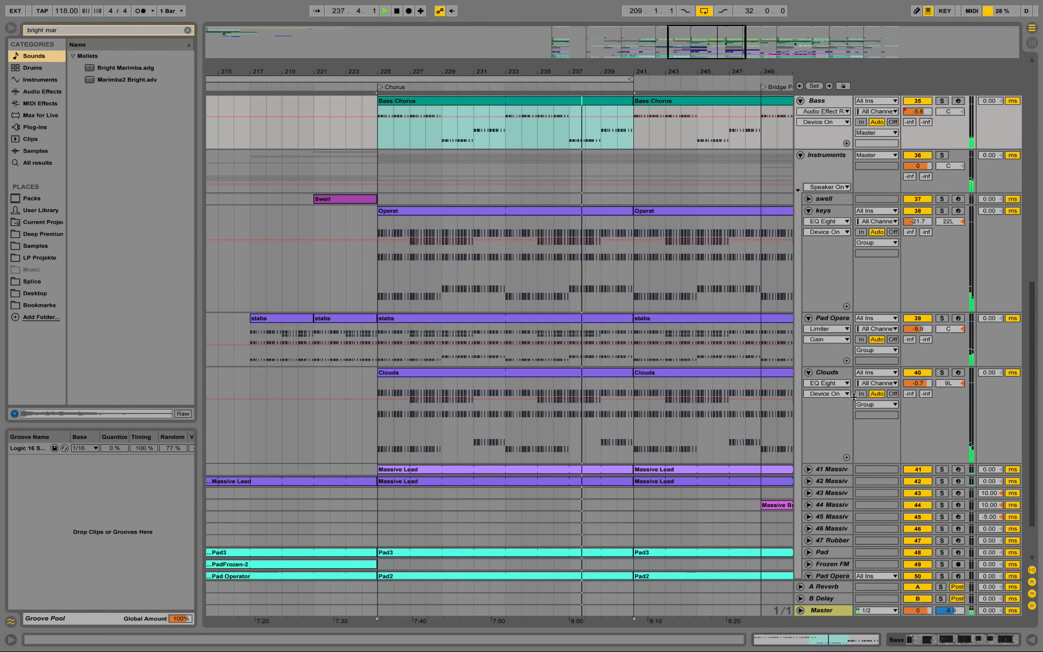
scroll(666, 235, "up", 5)
left_click_drag(578, 71, 541, 30)
key("space")
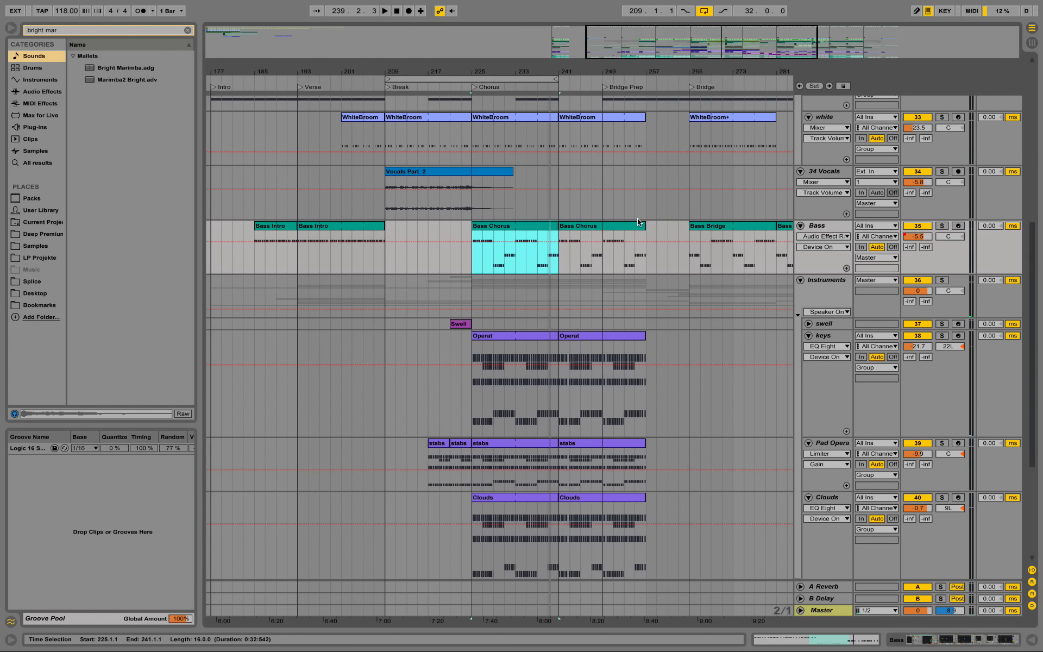
scroll(638, 222, "up", 5)
scroll(649, 220, "down", 4)
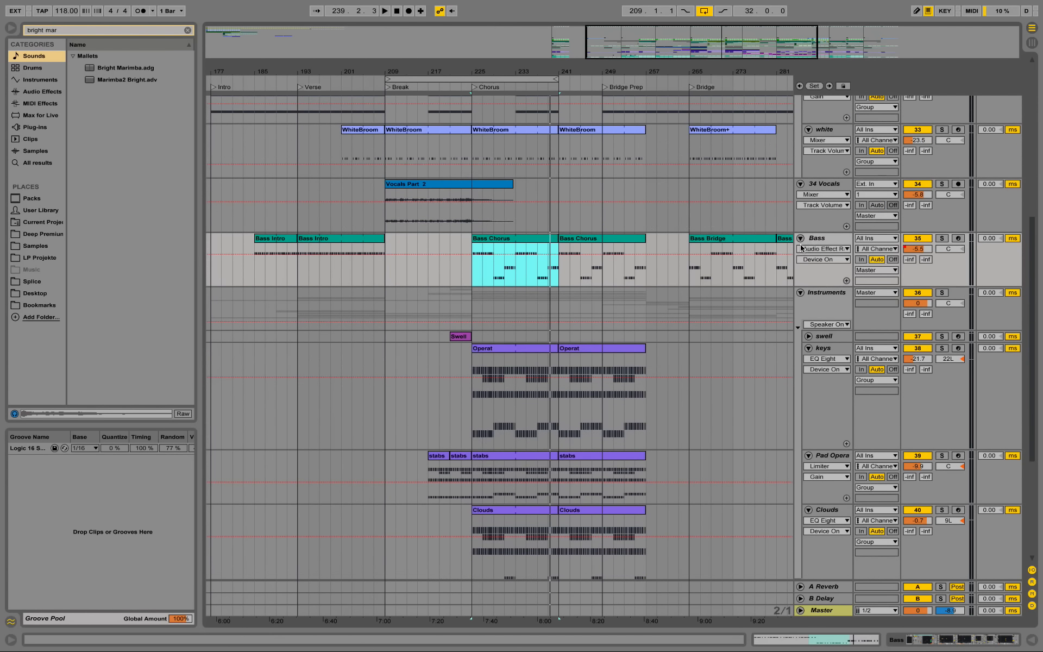
Fold the keys, both Pad Operator and Clouds tracks inside the Instruments group.
left_click(800, 293)
left_click(800, 293)
left_click(808, 347)
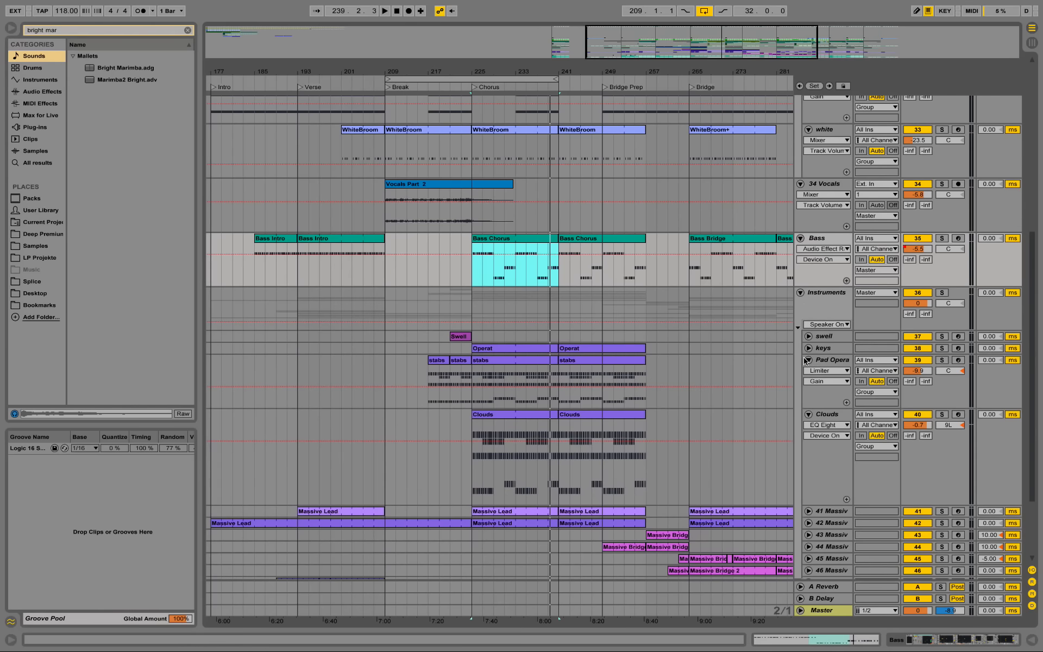
left_click(808, 360)
left_click(808, 372)
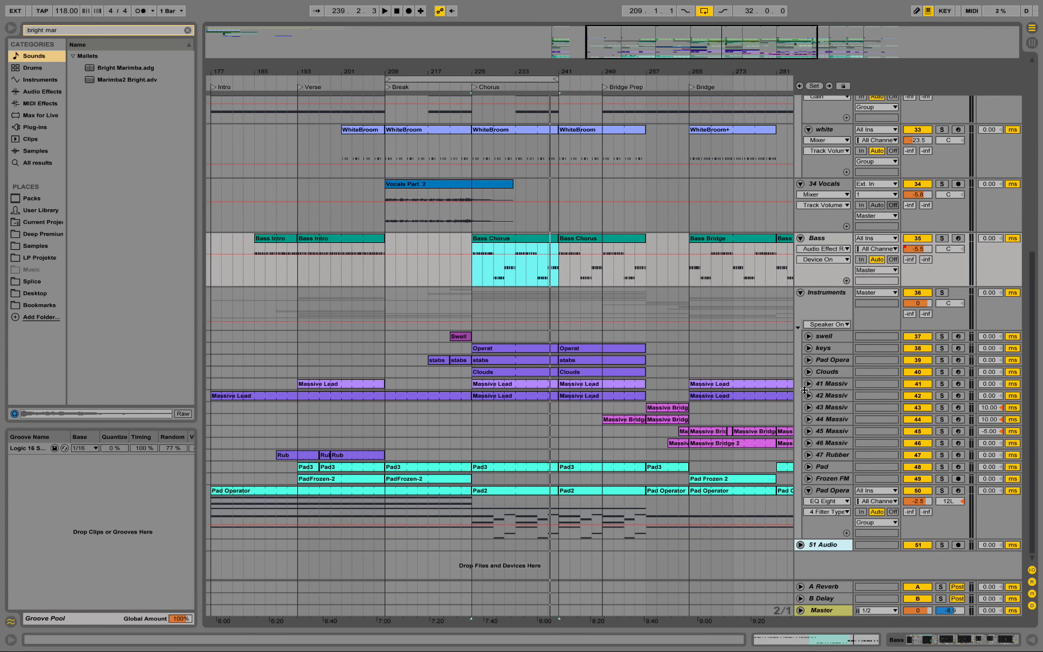
left_click(809, 490)
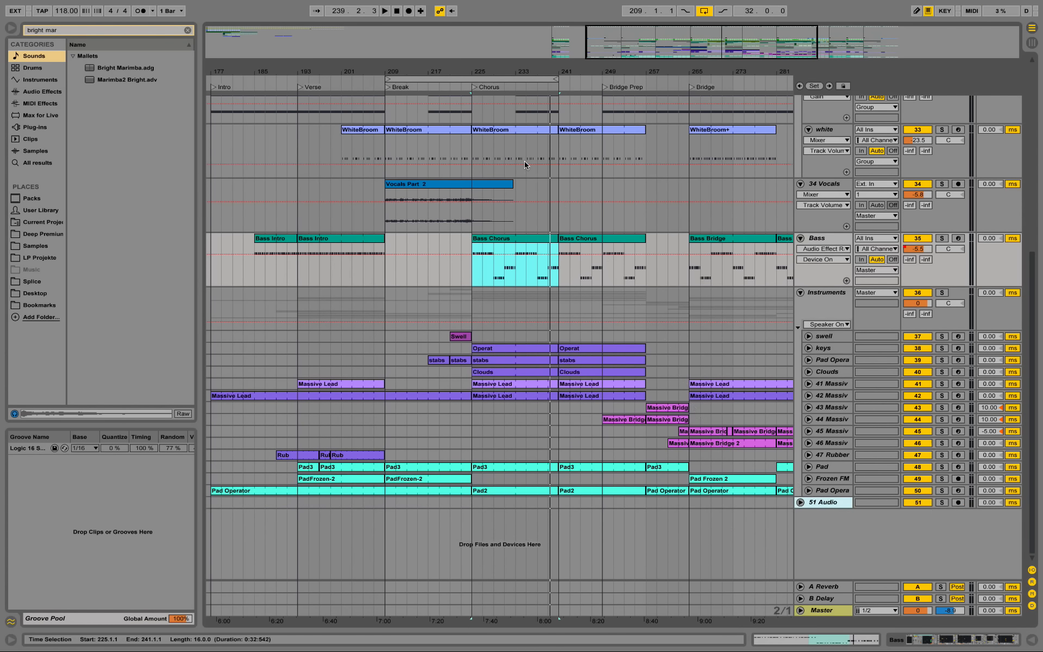
Unfold the swell track and open its Swell clip before the Chorus, selecting its sustained E3 note.
left_click(808, 336)
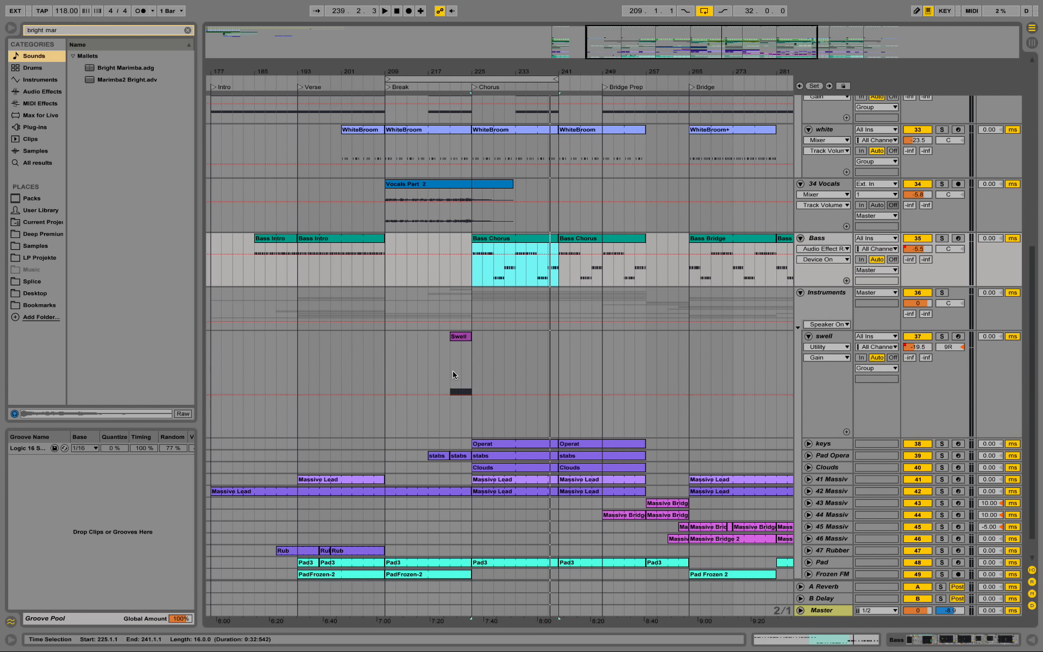
left_click(452, 370)
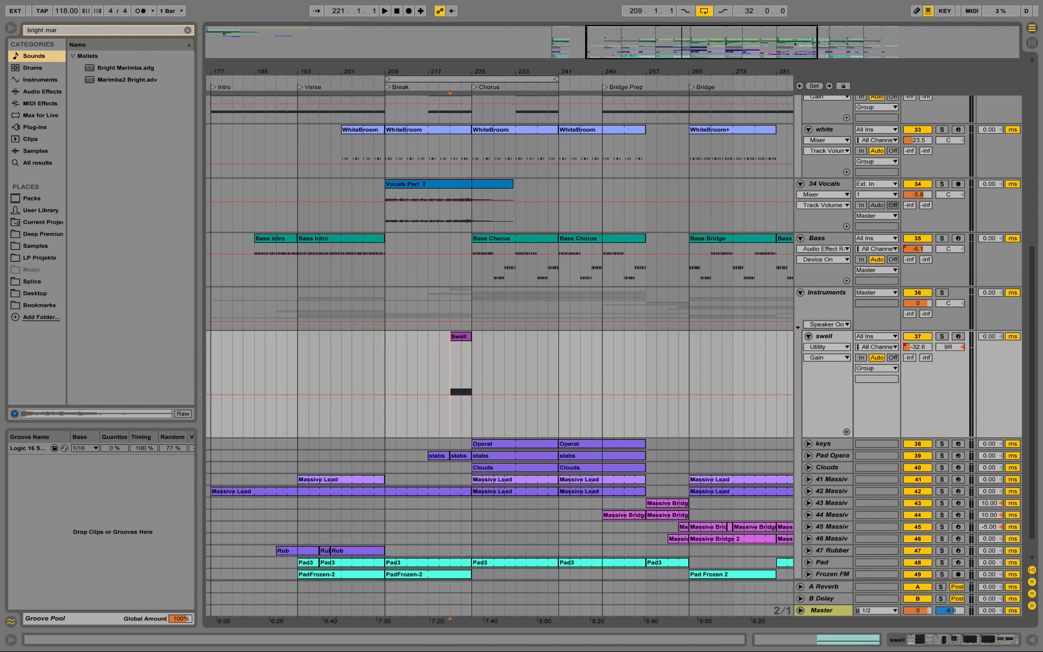
left_click_drag(449, 73, 425, 218)
scroll(466, 184, "up", 1)
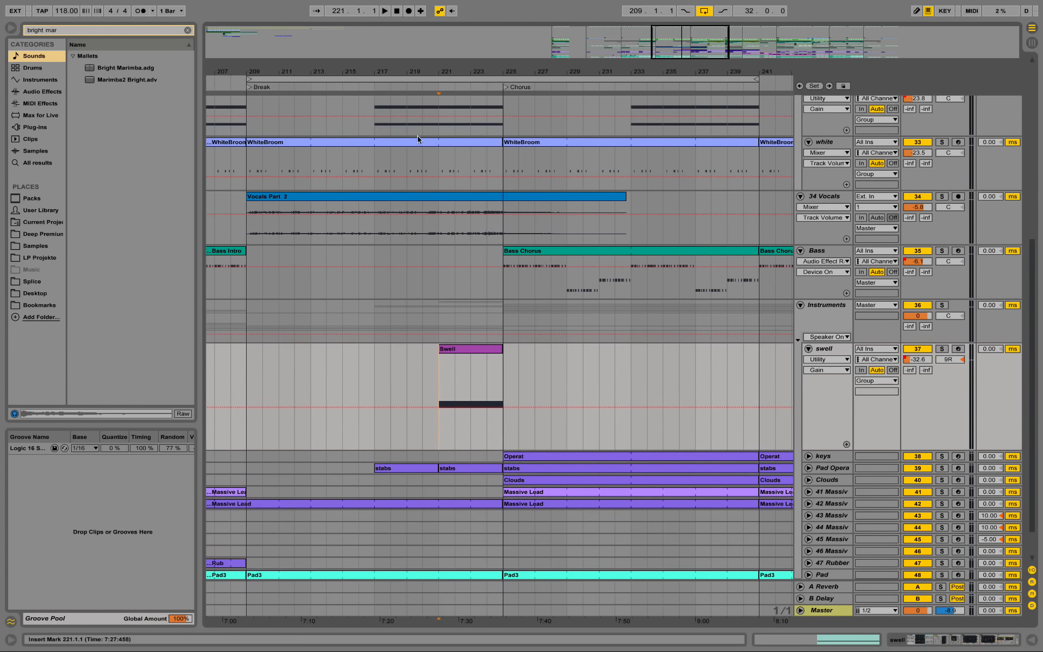
double_click(452, 352)
left_click_drag(645, 433, 688, 586)
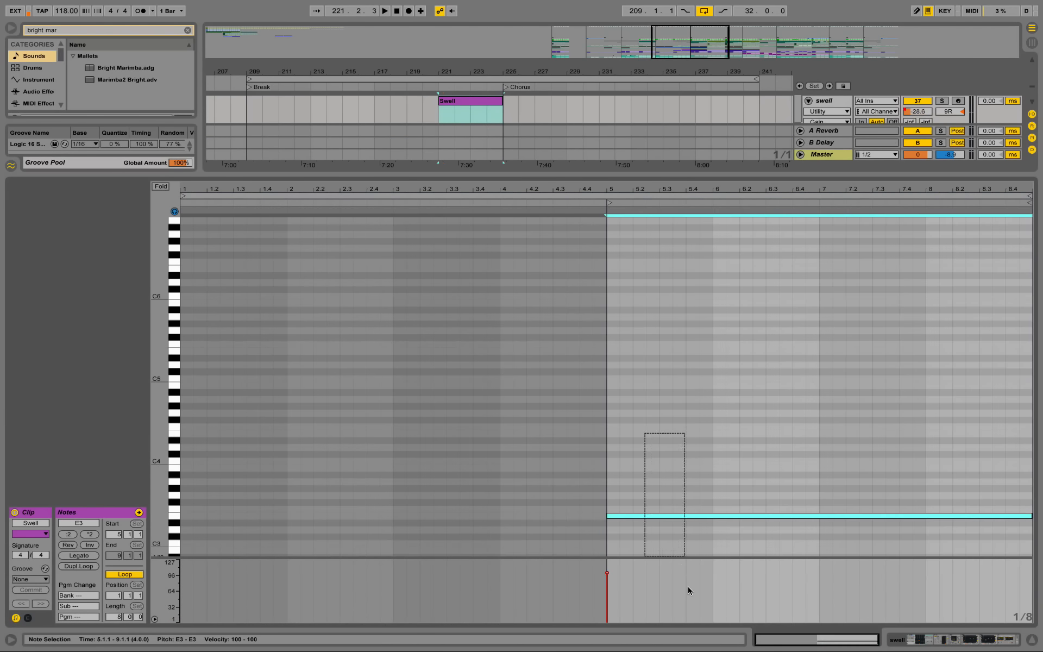
Show the swell track's Triangle Waveforms instrument chain and view the Swell clip's note again.
key("shift+Tab")
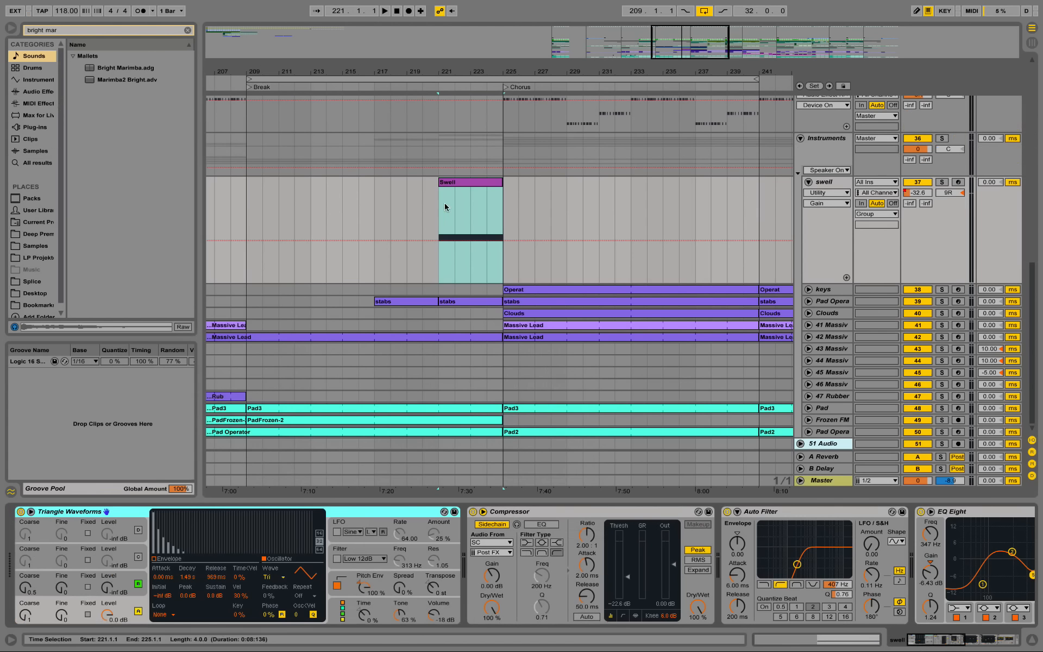
double_click(490, 197)
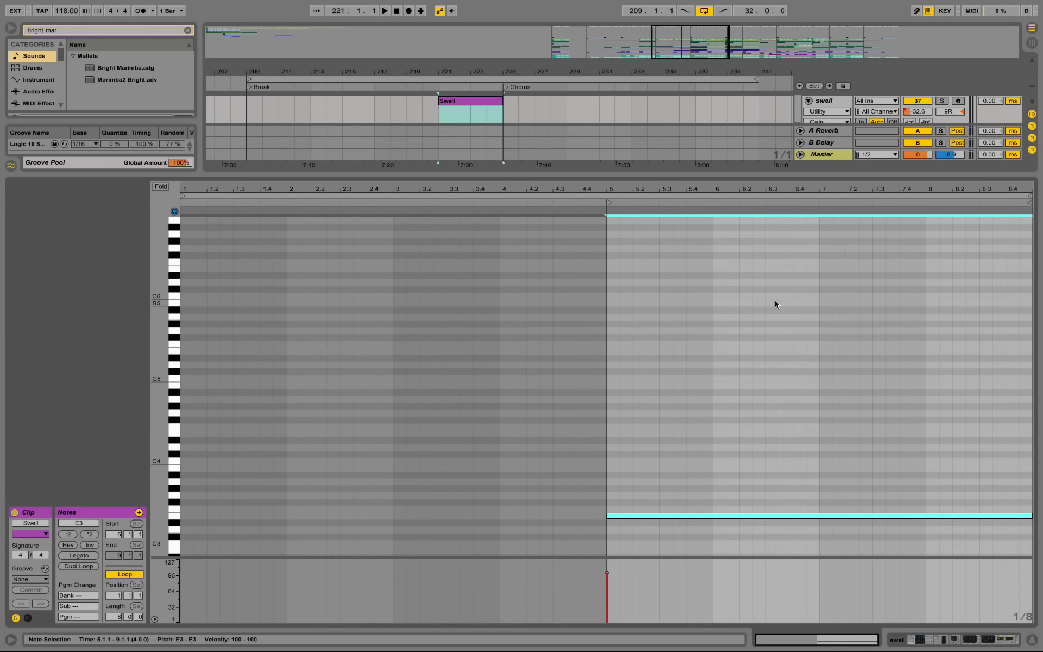
left_click_drag(828, 651, 867, 650)
left_click_drag(889, 439, 893, 648)
left_click_drag(844, 400, 909, 651)
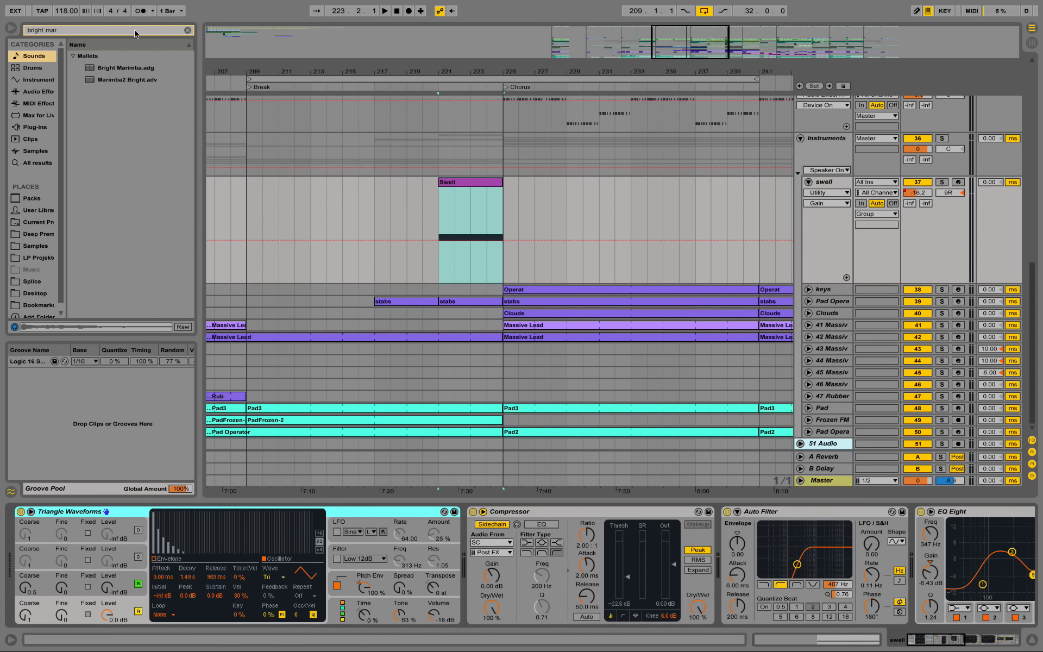
Search the browser's Instruments for "triangle", locate Operator's Triangle Waveforms.adv preset among the Components, and clear the search.
mouse_move(136, 3)
left_click(66, 32)
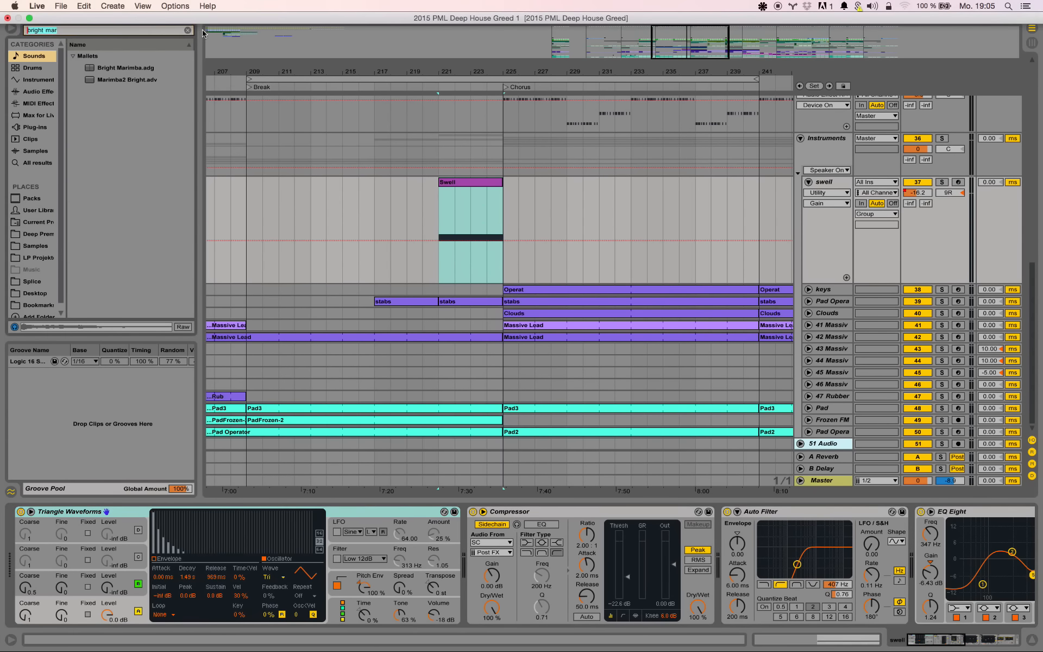
left_click(68, 32)
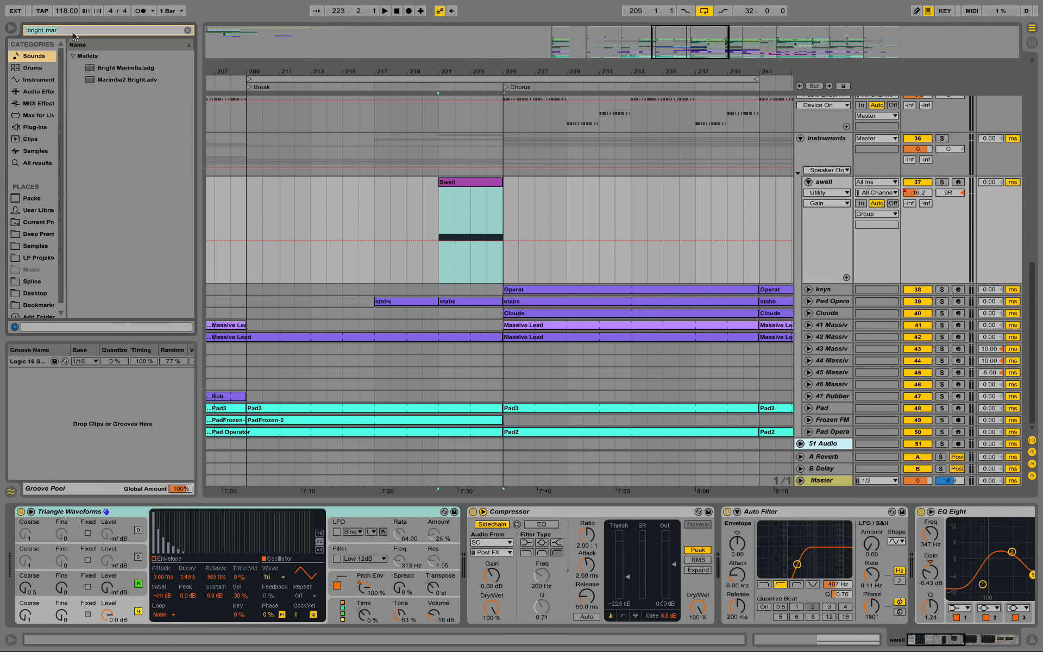
left_click(23, 30)
type("triangle")
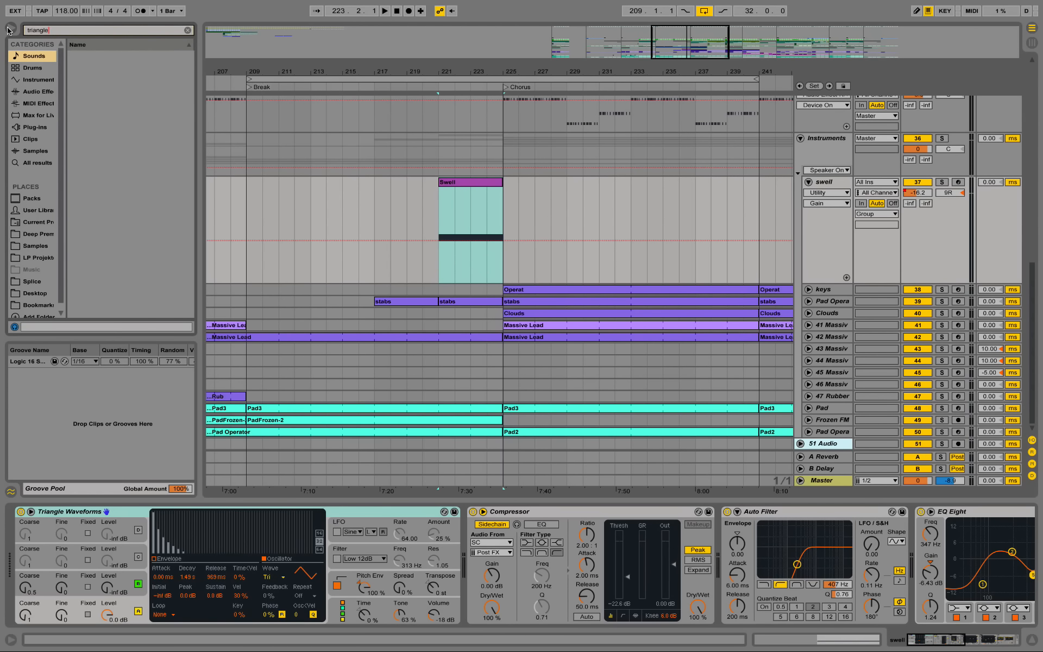
left_click(40, 82)
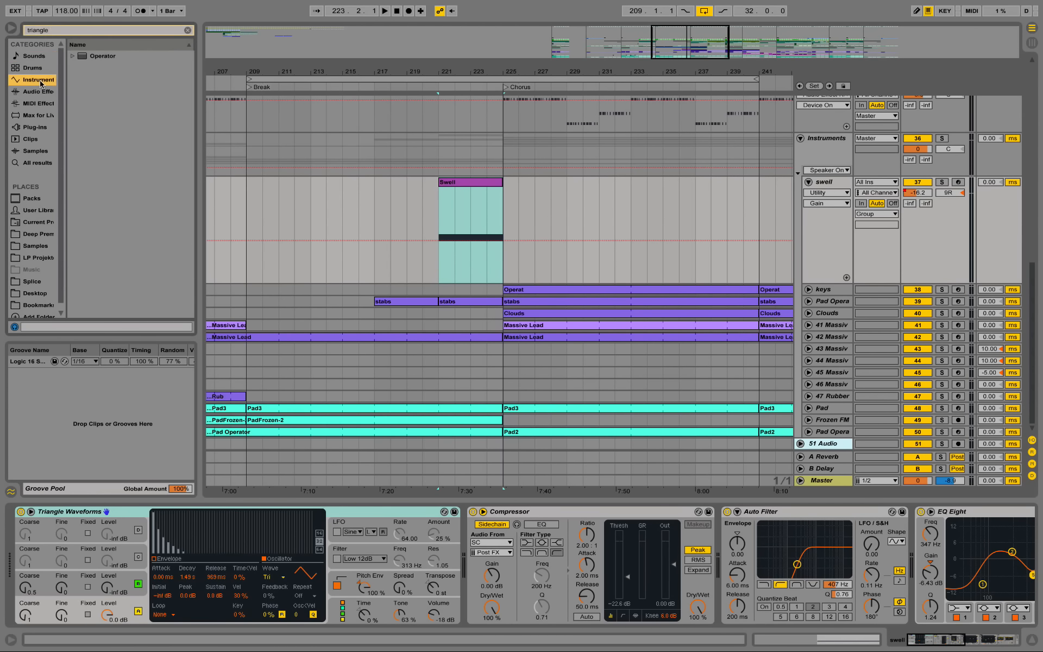
left_click(73, 56)
left_click(79, 68)
left_click(101, 82)
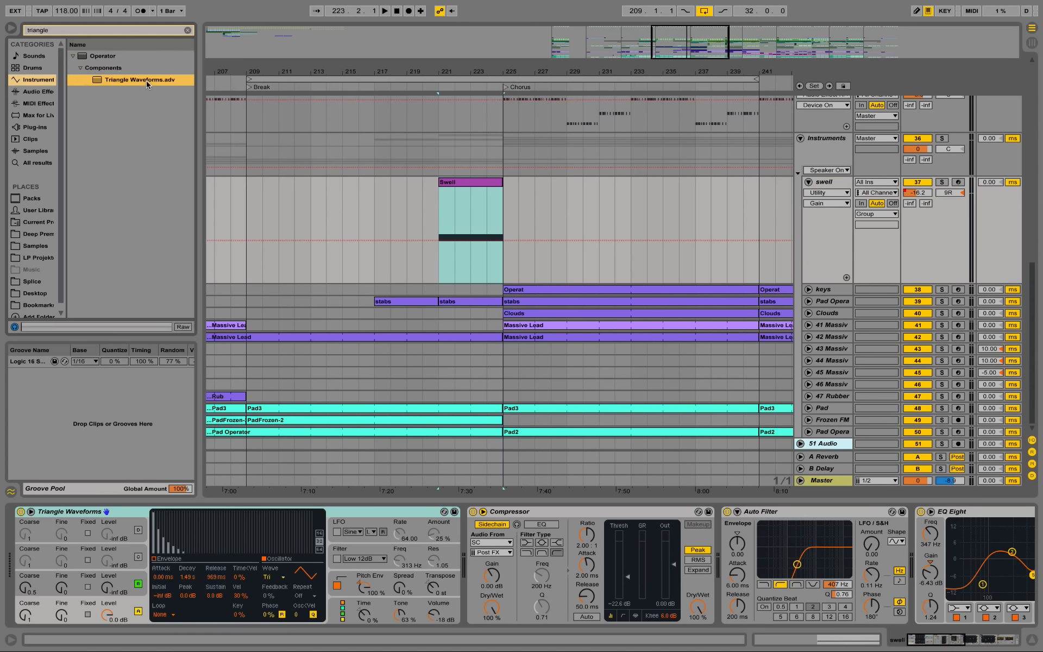
left_click(188, 30)
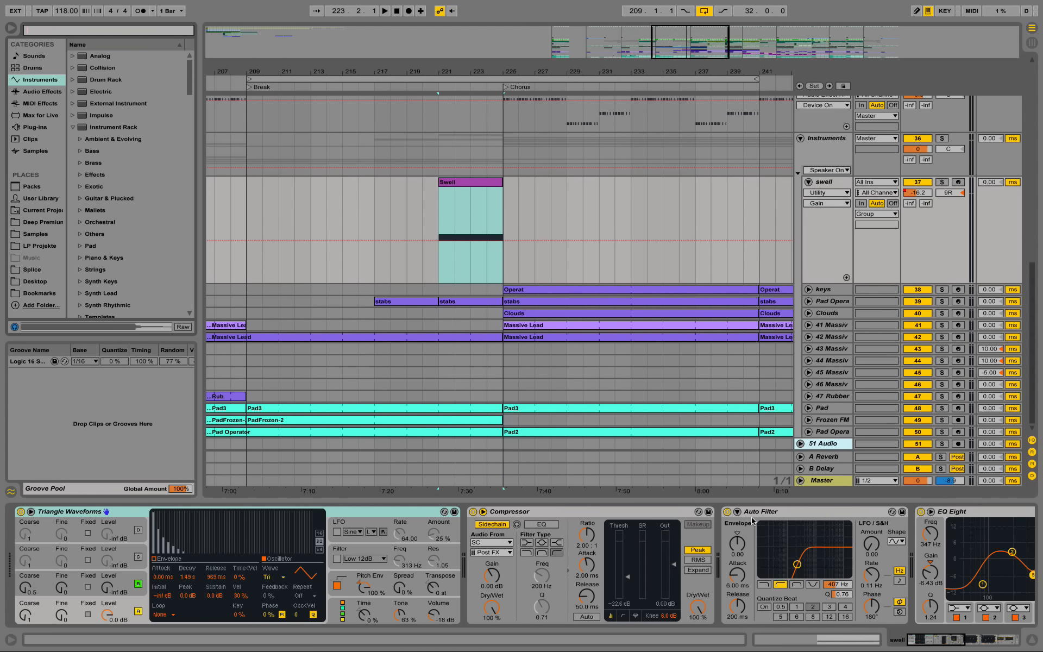
View the end of the swell track's effects chain and its track volume automation around the Swell clip.
left_click_drag(954, 645, 976, 645)
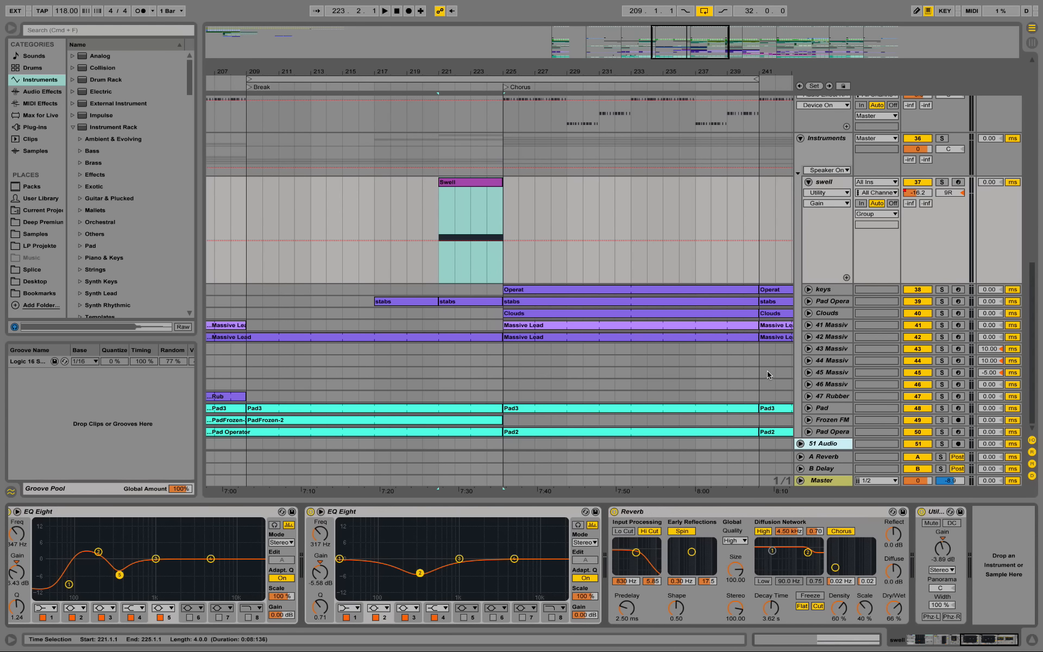
left_click(917, 192)
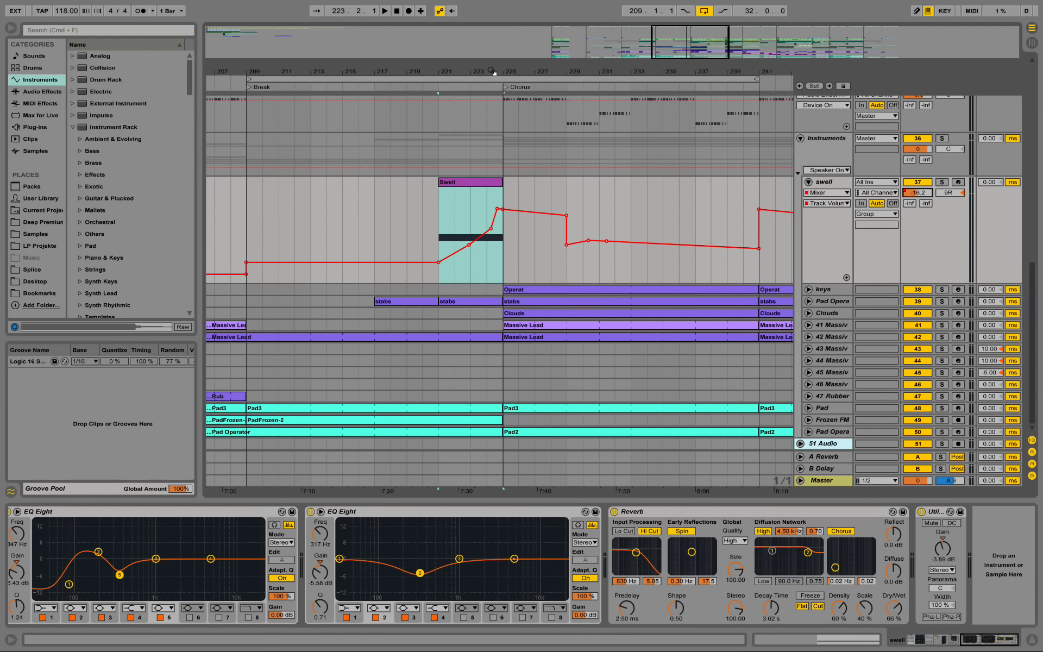
left_click_drag(474, 69, 472, 118)
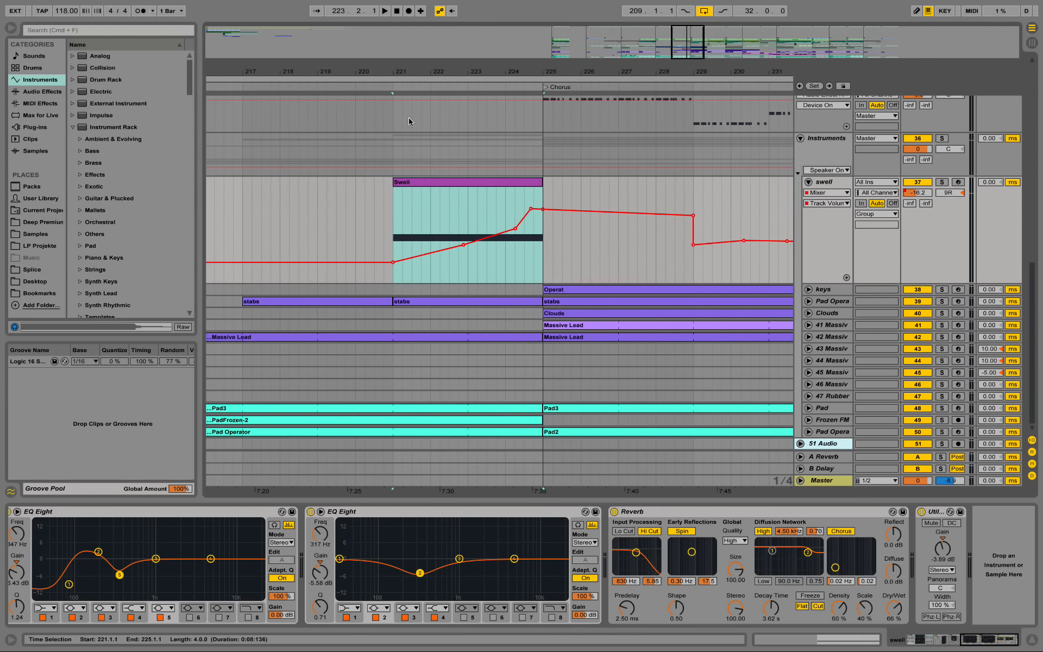
Audition the swell build-up from bar 221 into the Chorus, briefly soloing the swell track and replaying the transition.
left_click(377, 89)
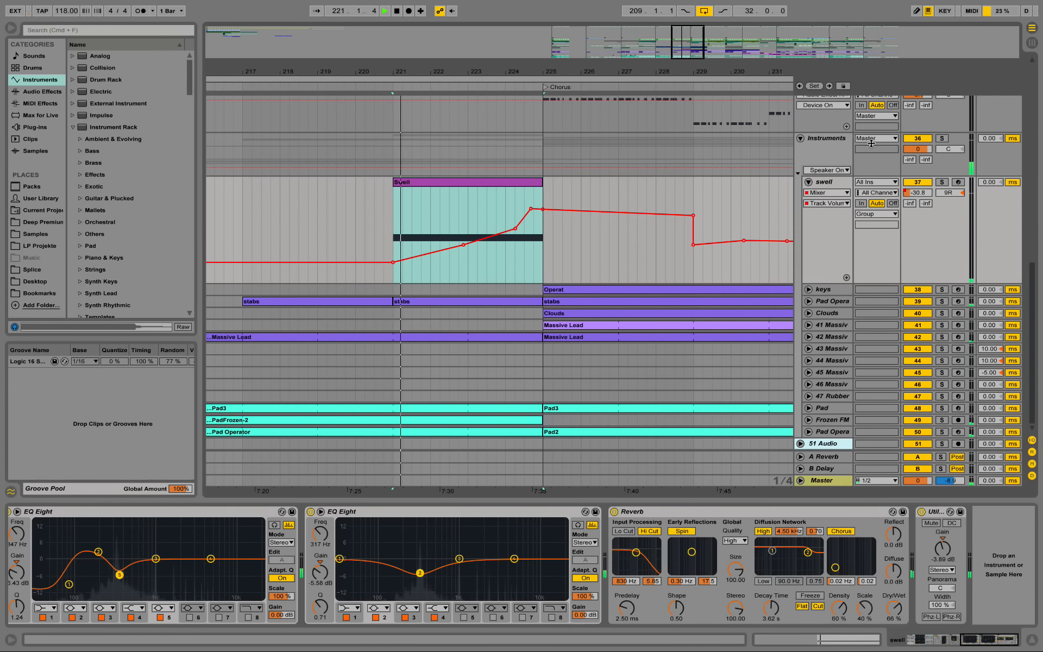
left_click(943, 183)
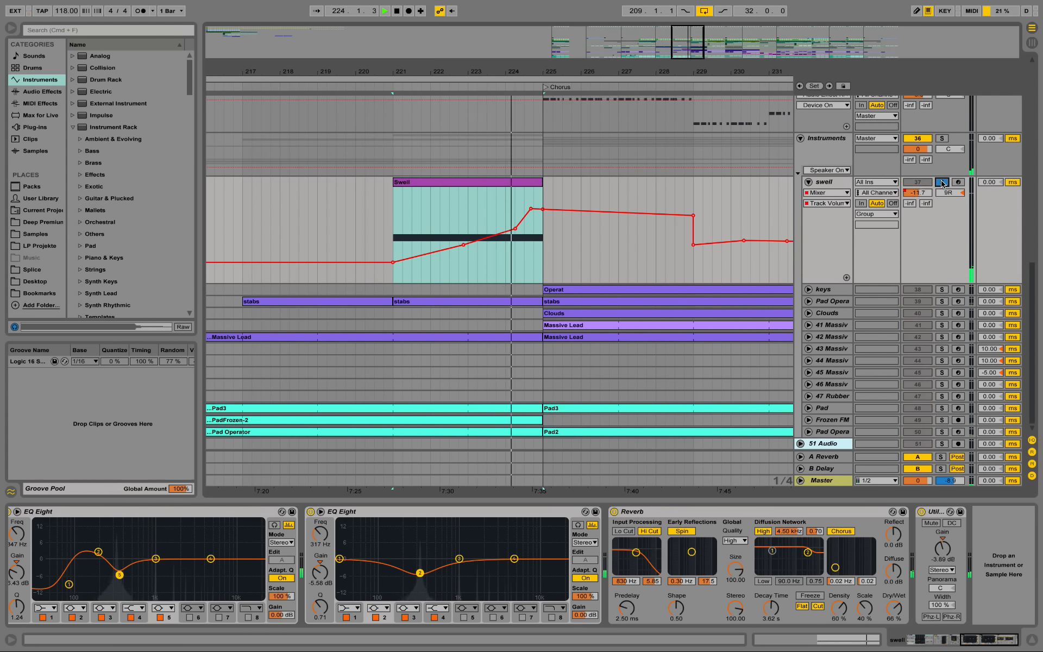
left_click(943, 183)
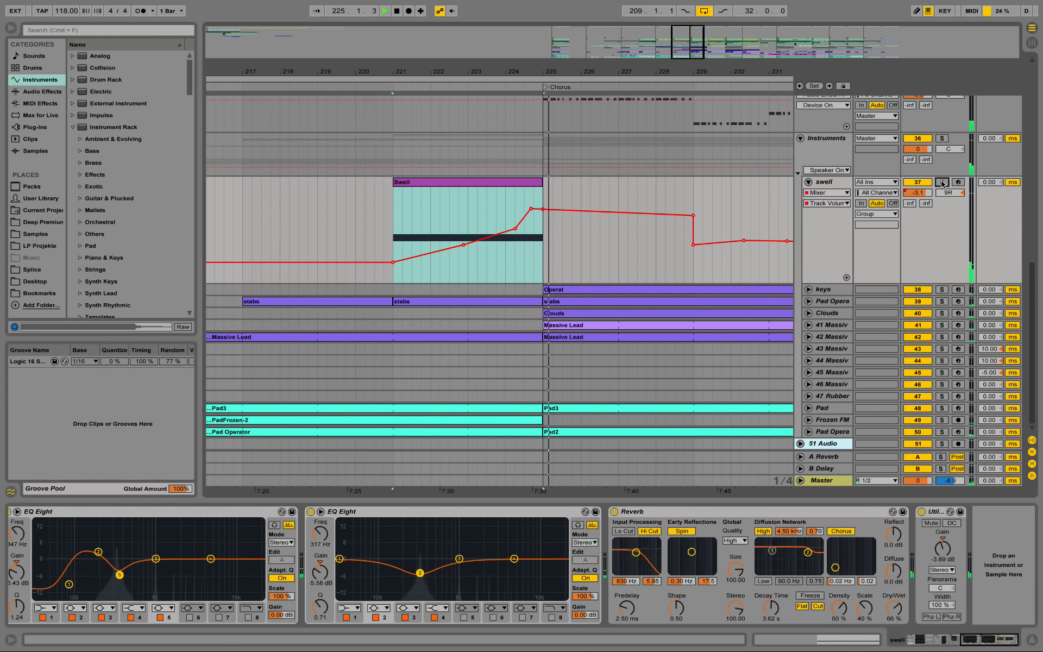
left_click(466, 89)
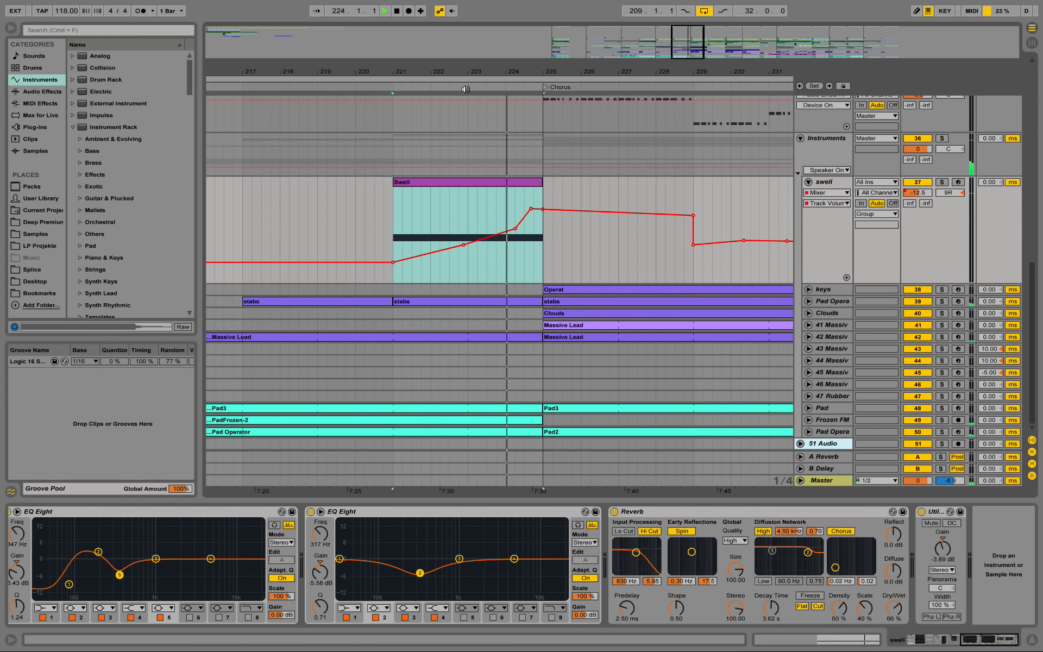
left_click(426, 101)
left_click(391, 88)
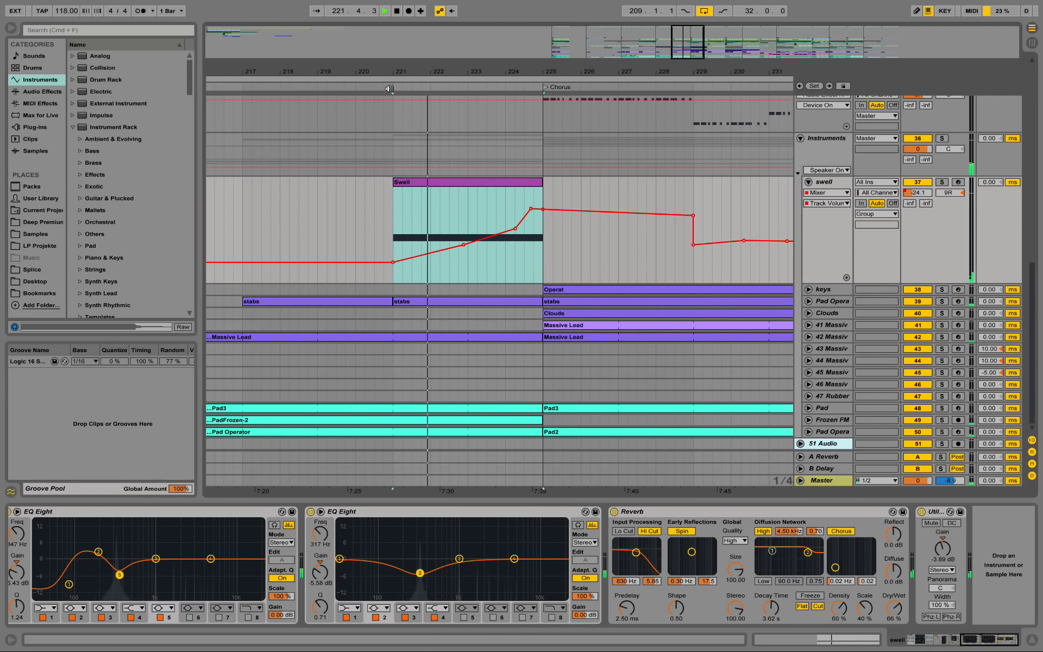
Stop playback, show the track volume automation of white noise track 32 before the Chorus, and make that track taller.
scroll(474, 231, "up", 3)
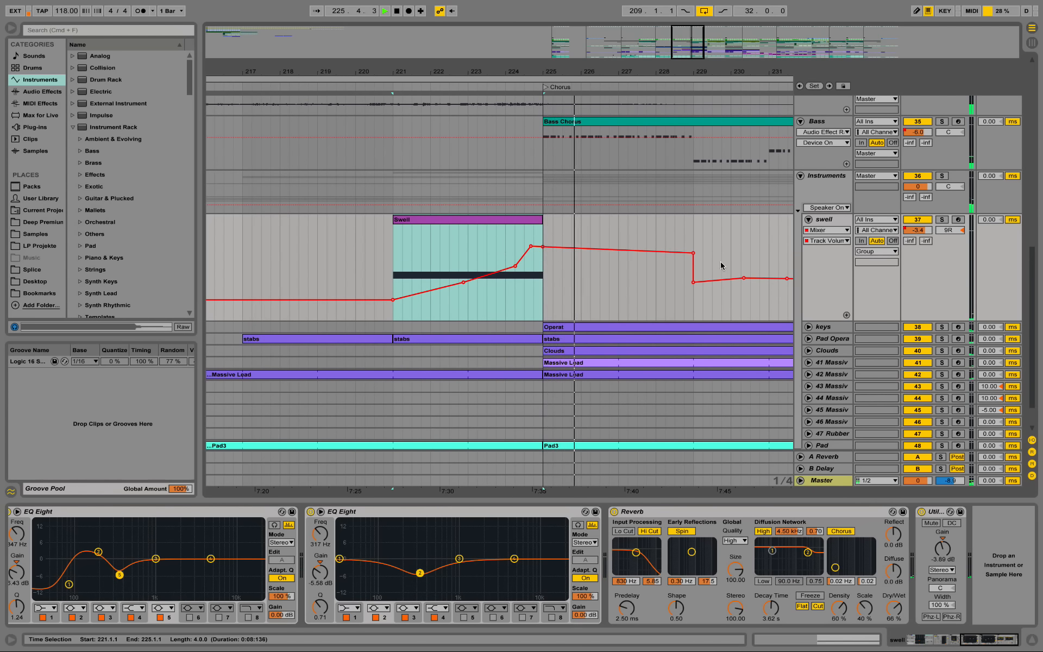
scroll(618, 263, "up", 5)
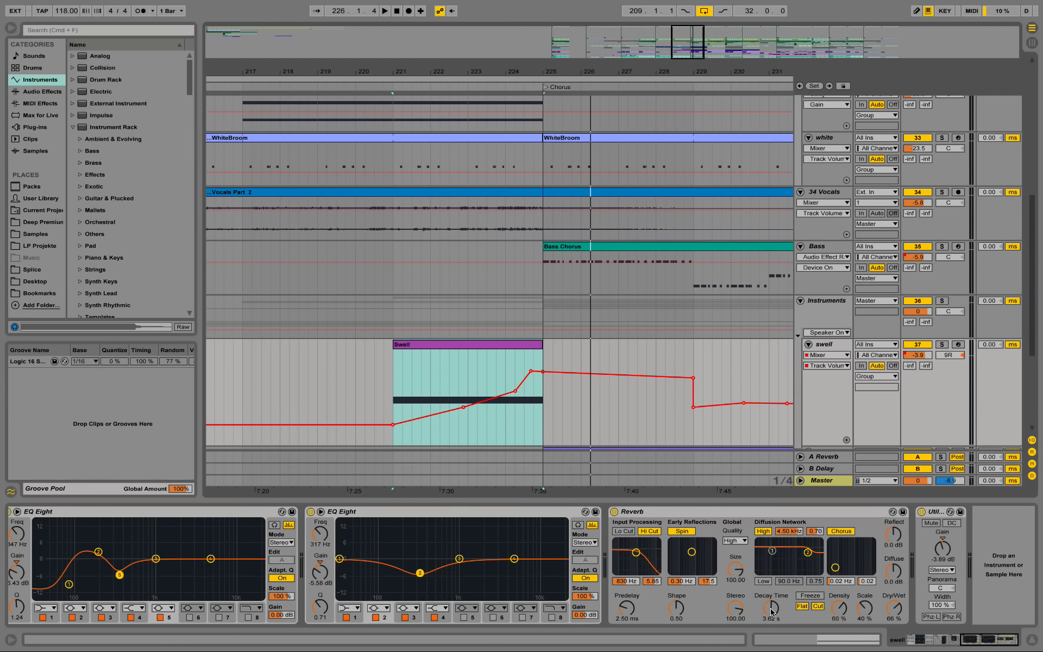
scroll(685, 340, "up", 2)
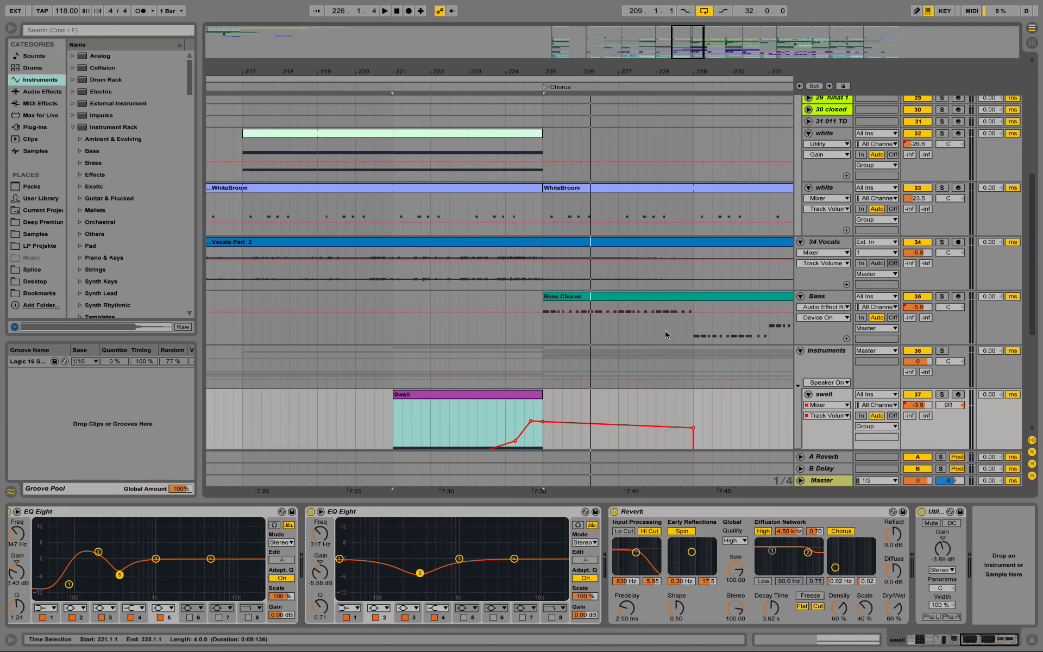
left_click_drag(590, 72, 526, 29)
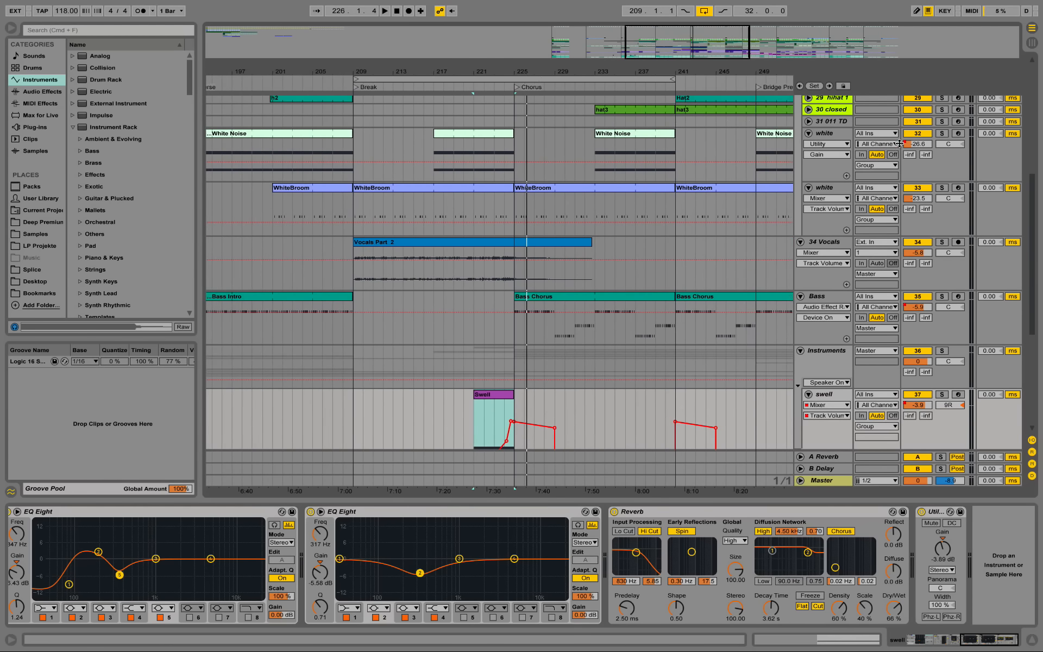
left_click(916, 144)
left_click_drag(499, 69, 500, 115)
left_click_drag(819, 182, 819, 224)
Play from bar 223 within the white noise clip before the Chorus, briefly soloing white noise track 32.
left_click(486, 154)
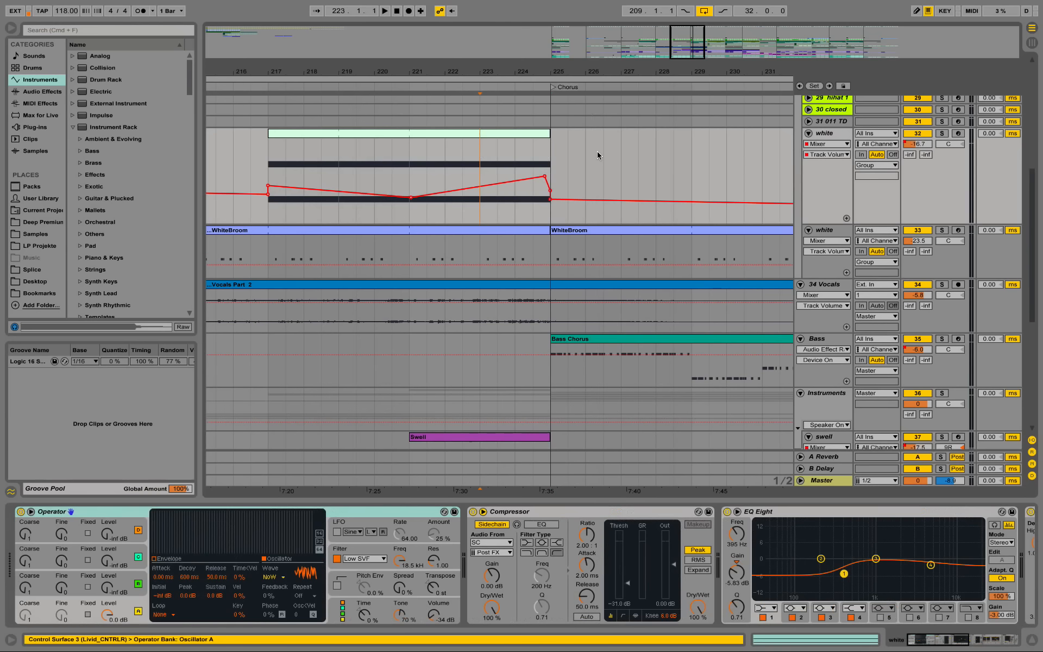
key("space")
left_click(942, 133)
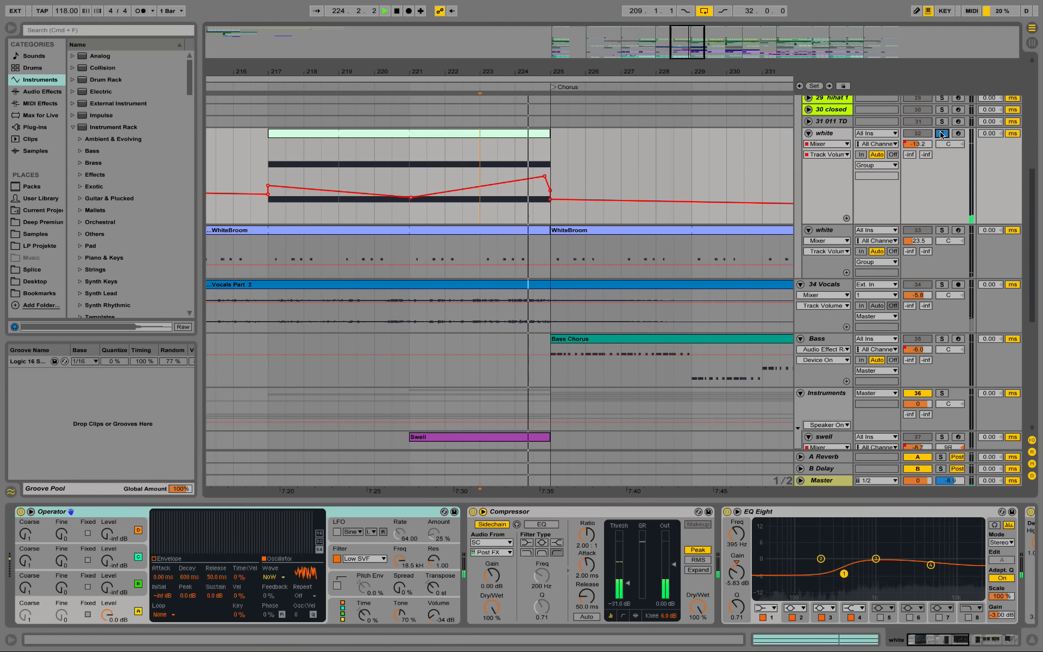
left_click(942, 134)
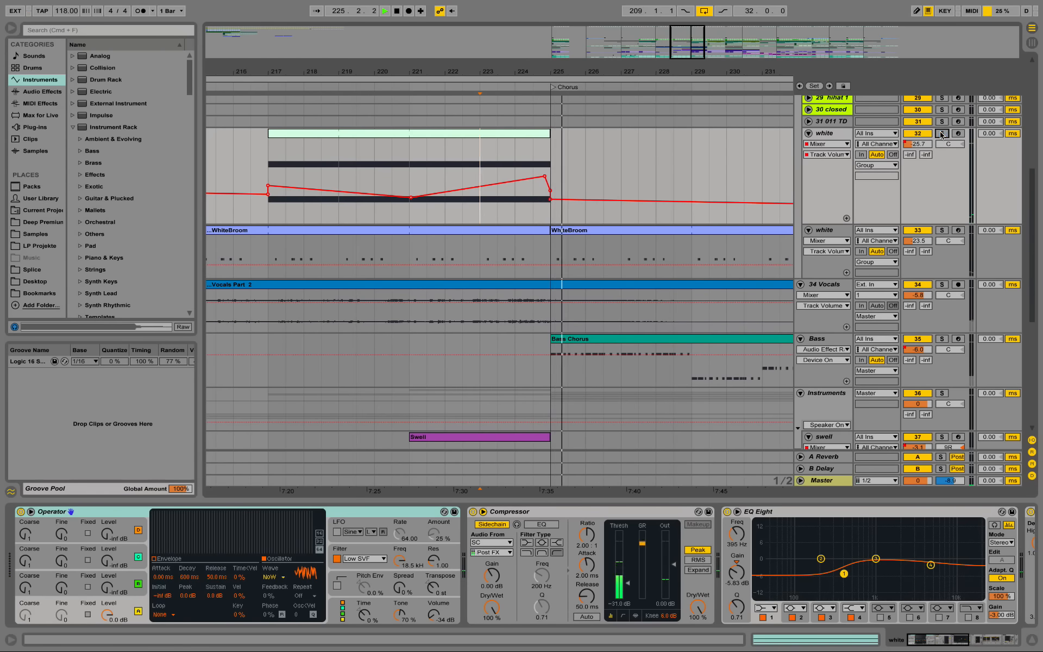
Fold white noise track 32, the Vocals and Bass tracks, and the Instruments group.
left_click_drag(603, 74, 543, 11)
scroll(781, 293, "up", 2)
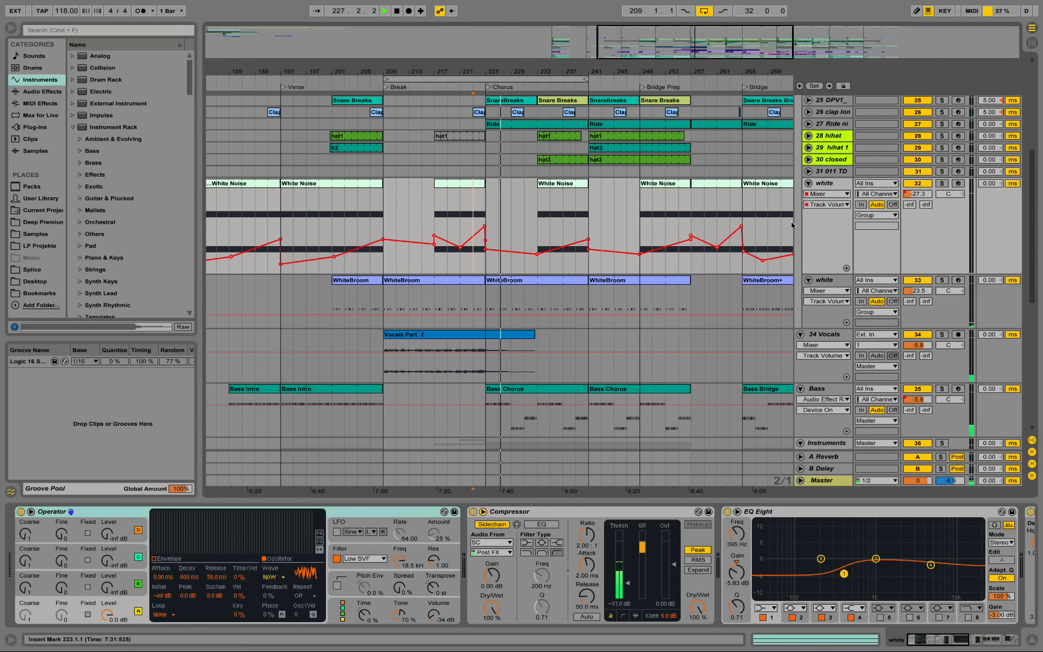
left_click(808, 183)
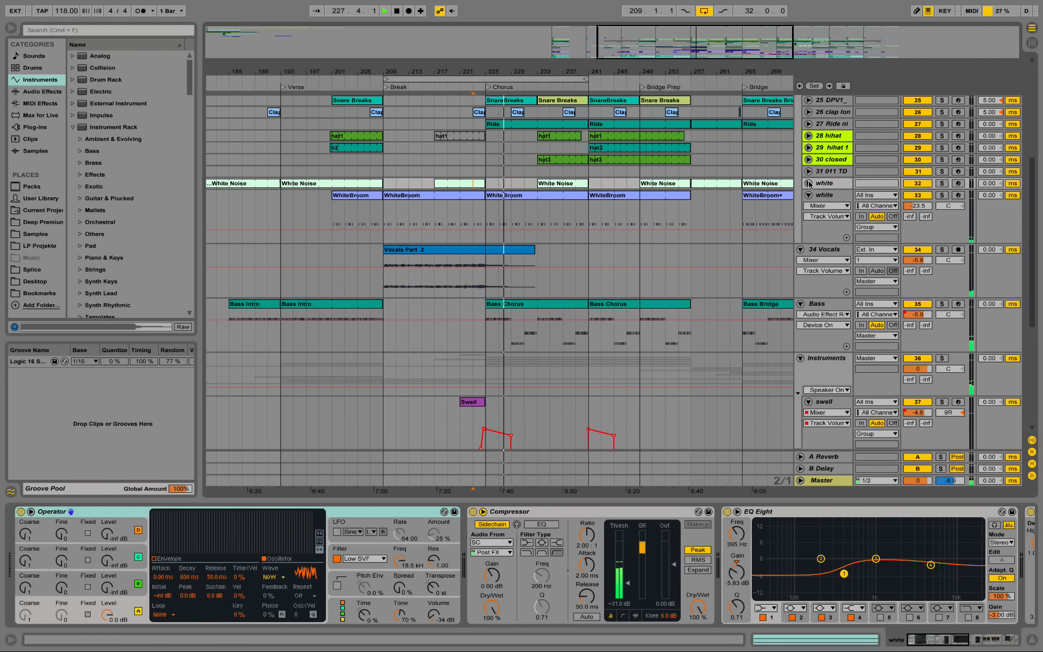
left_click(800, 249)
left_click(800, 262)
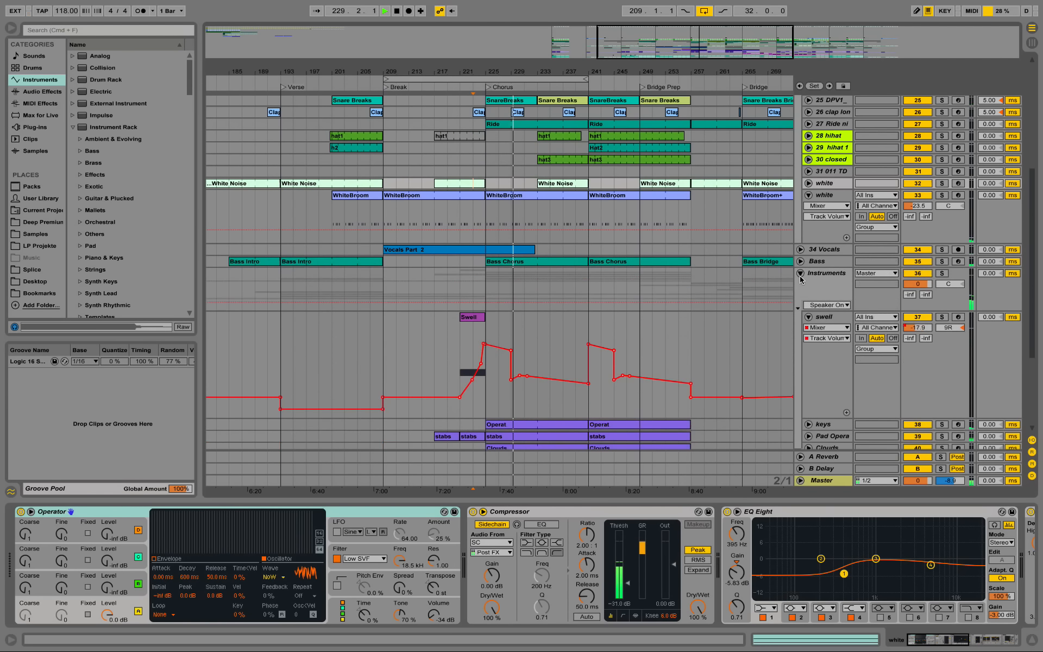
left_click(800, 273)
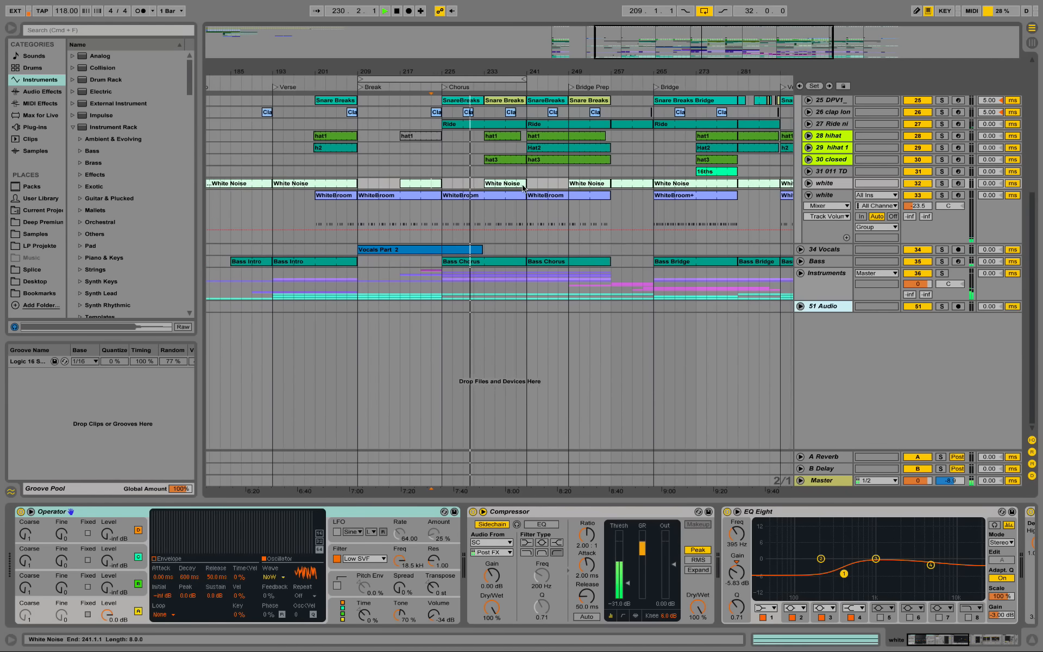
Extend the loop starting at bar 209 to 72 bars, playing from bar 241 and folding the 24 pick track.
scroll(645, 320, "up", 5)
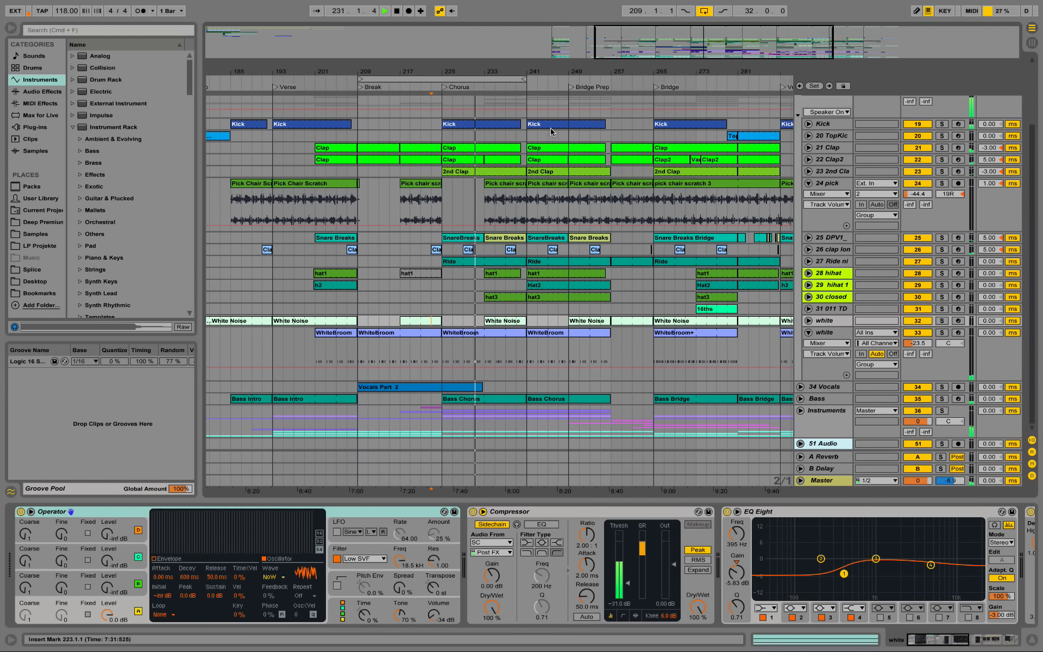
left_click_drag(525, 79, 609, 75)
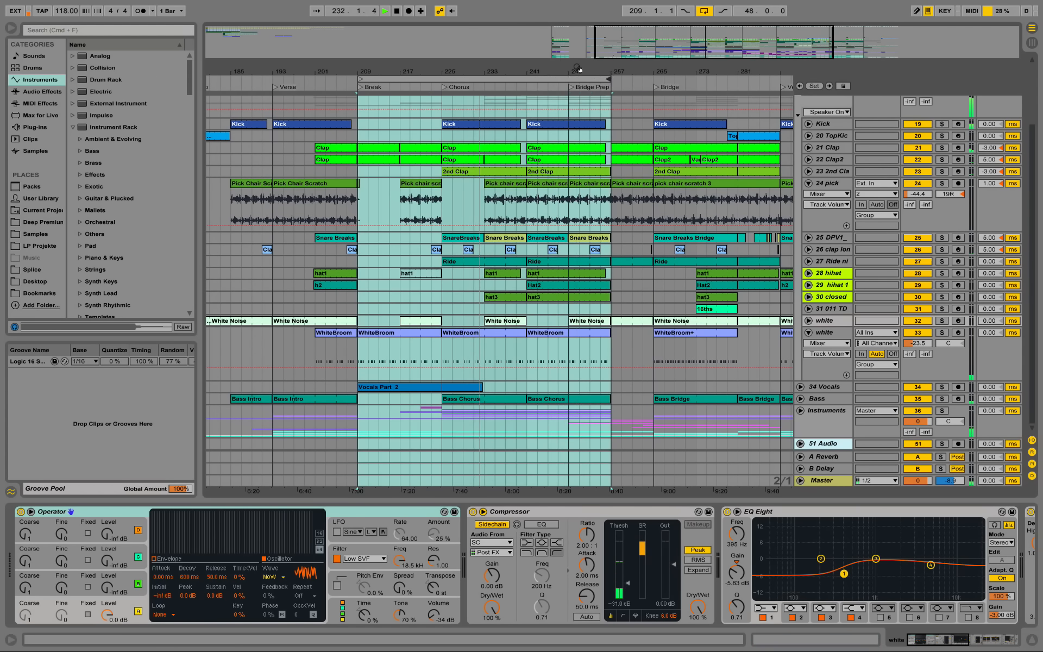
left_click(524, 85)
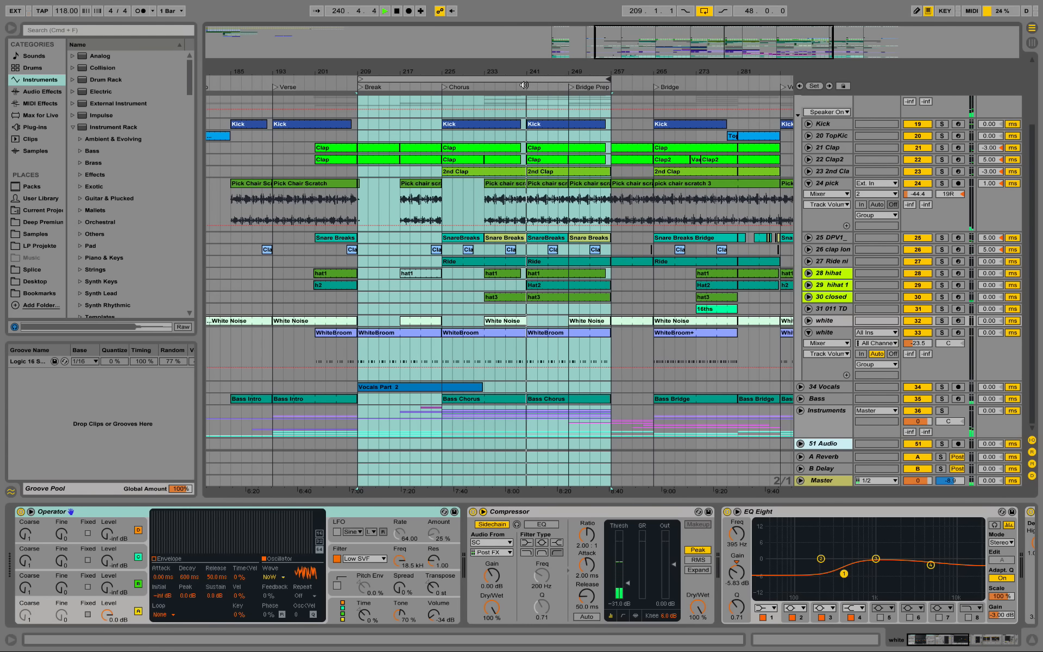
left_click(809, 184)
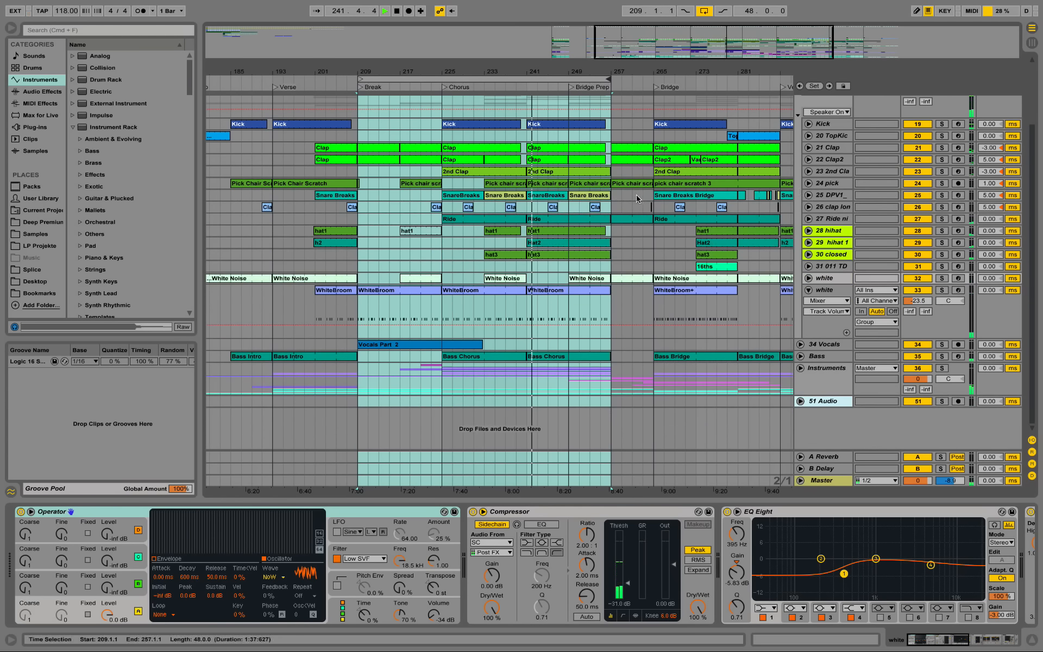
left_click_drag(597, 75, 774, 81)
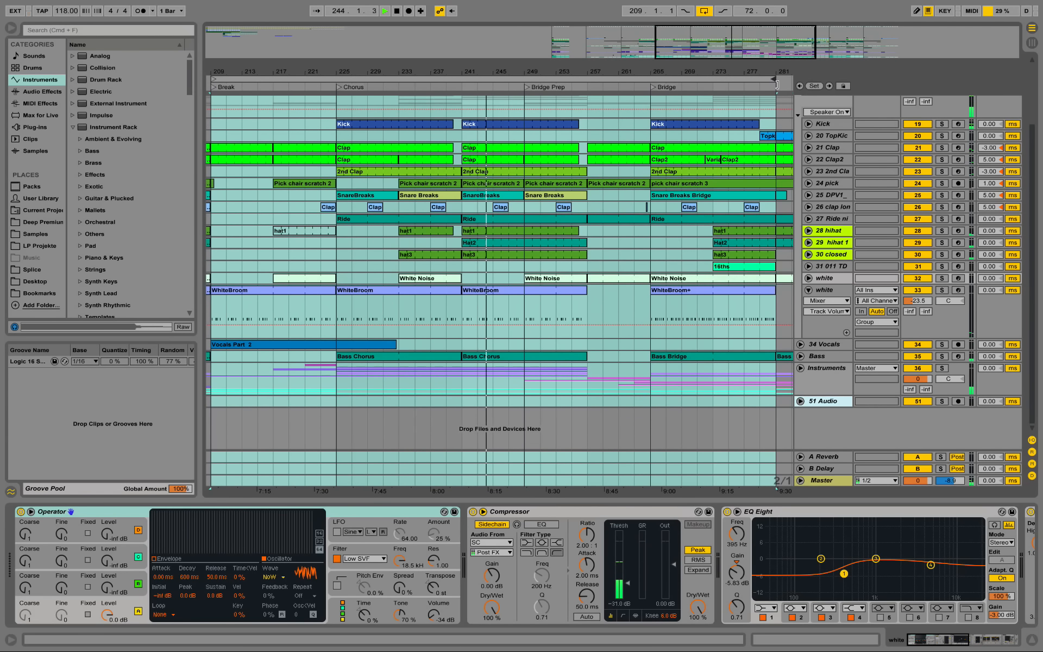
Unfold the Instruments group, stop playback and examine its Massive Bridge 2 and pad clips across Bridge Prep and Bridge.
left_click(800, 368)
scroll(575, 235, "down", 1)
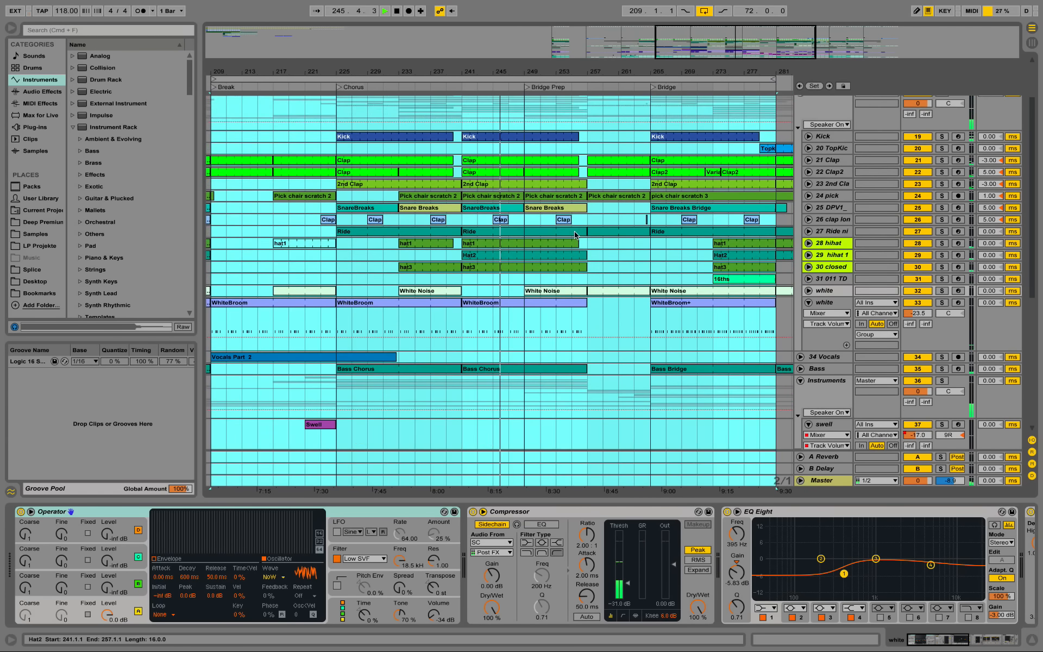
scroll(575, 235, "down", 5)
key("space")
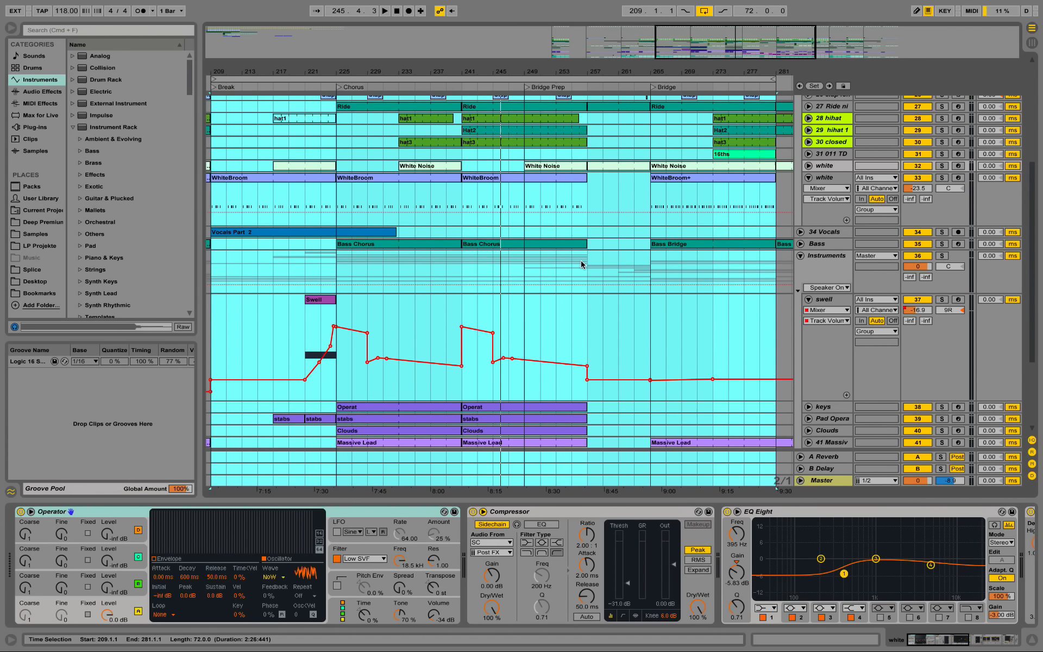
scroll(618, 270, "down", 4)
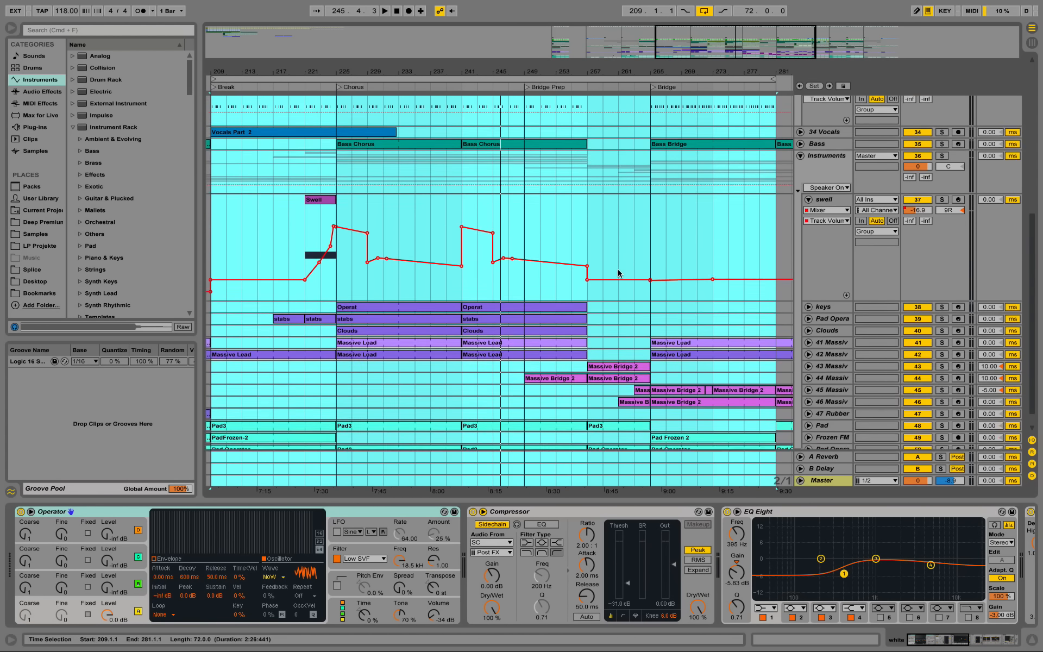
scroll(618, 274, "down", 1)
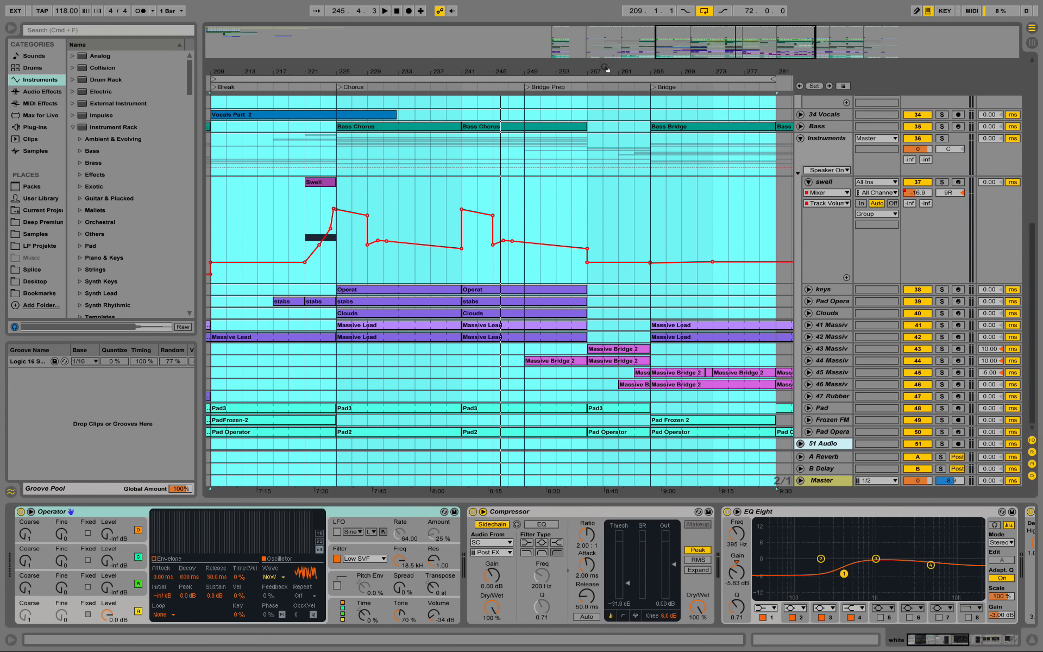
left_click_drag(607, 70, 525, 83)
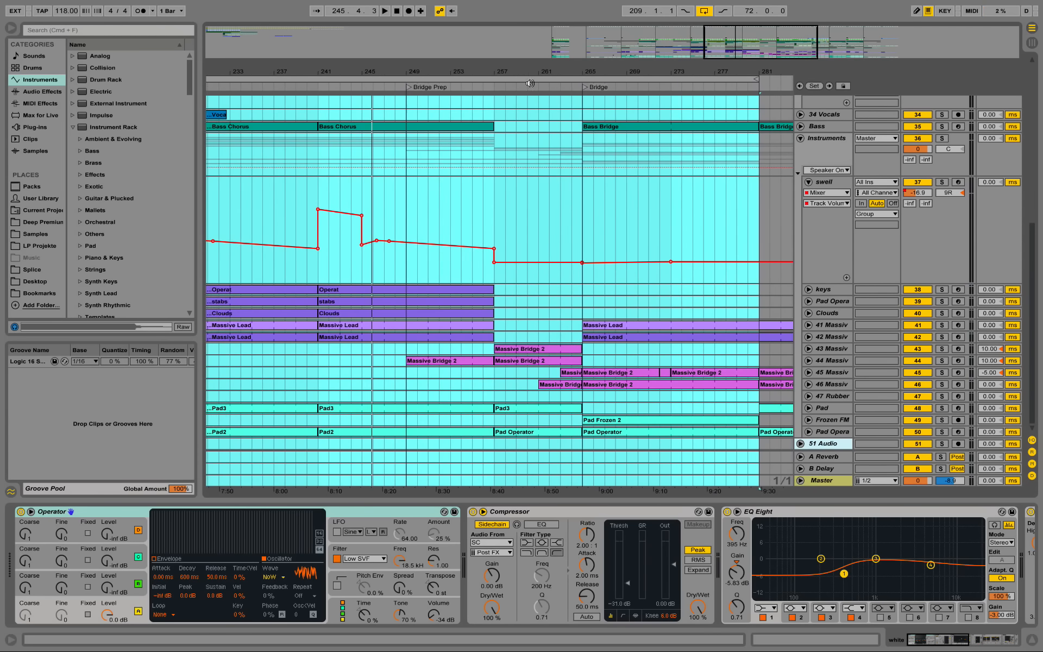
Place the insert marker at bar 258, then unfold Pad Operator track 39 and display its device chain.
left_click(507, 204)
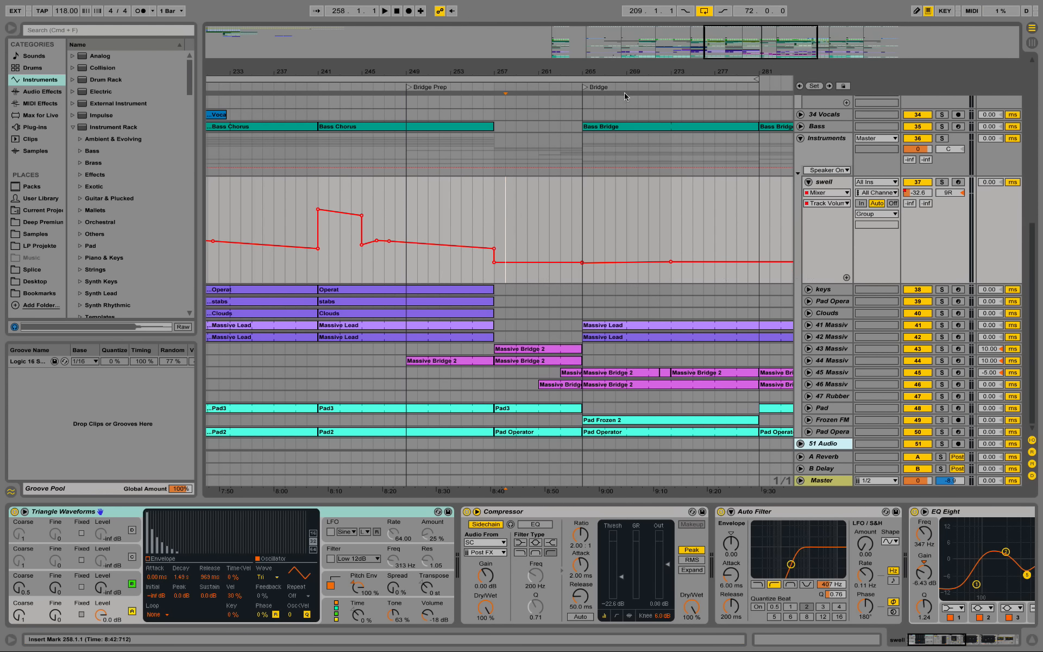
left_click(809, 325)
left_click(809, 325)
left_click(810, 302)
left_click(833, 303)
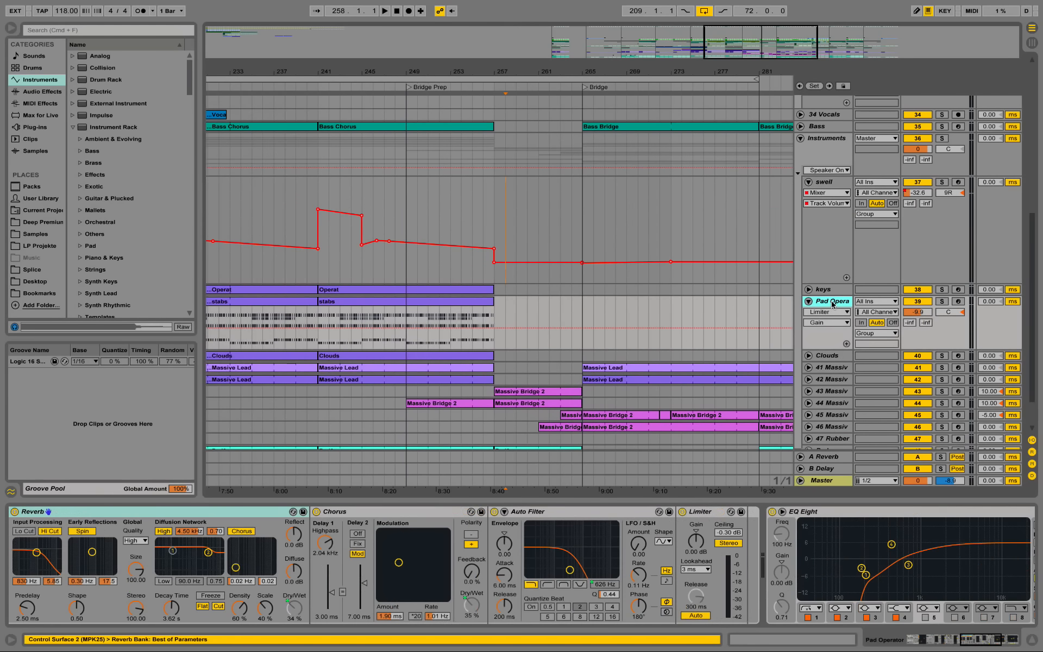
Turn on the Master track's Auto Filter and display its Frequency automation around Bridge Prep.
left_click(826, 482)
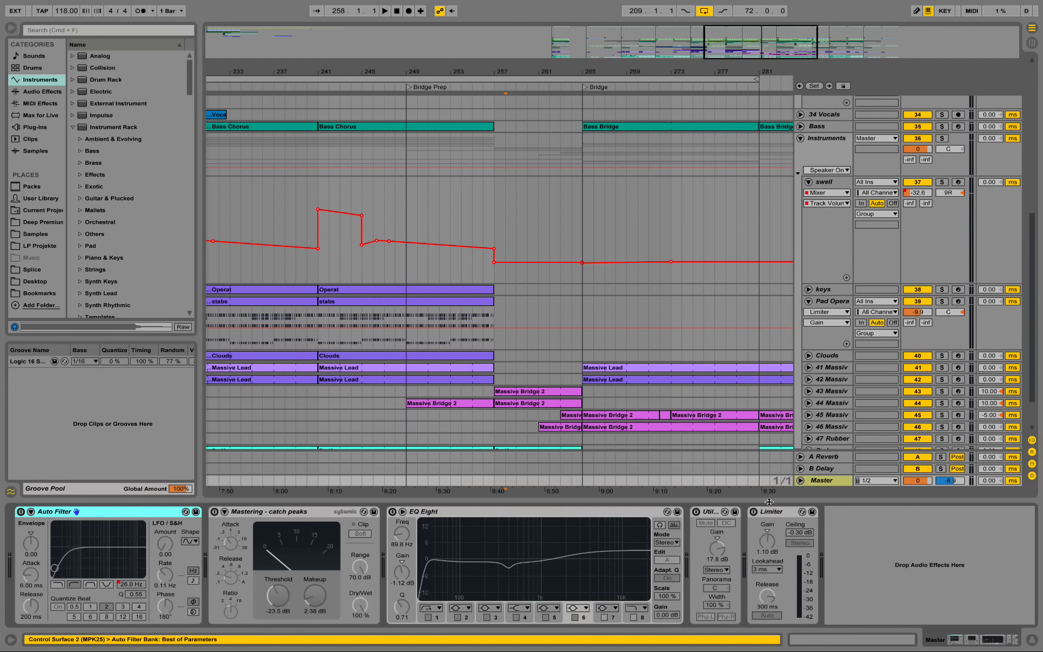
left_click(21, 511)
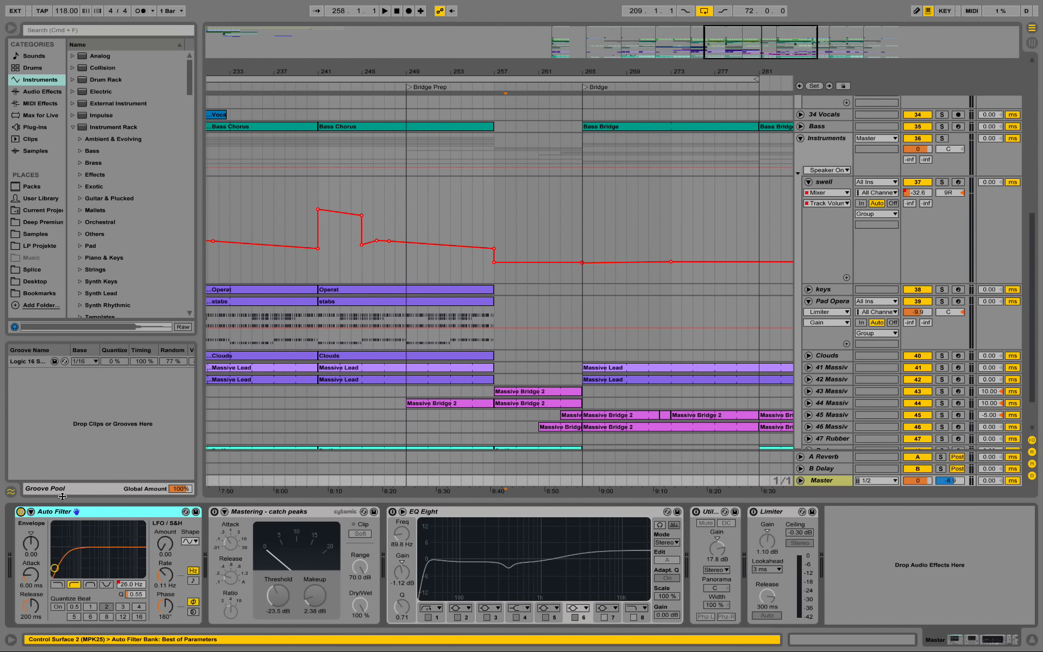
left_click(800, 481)
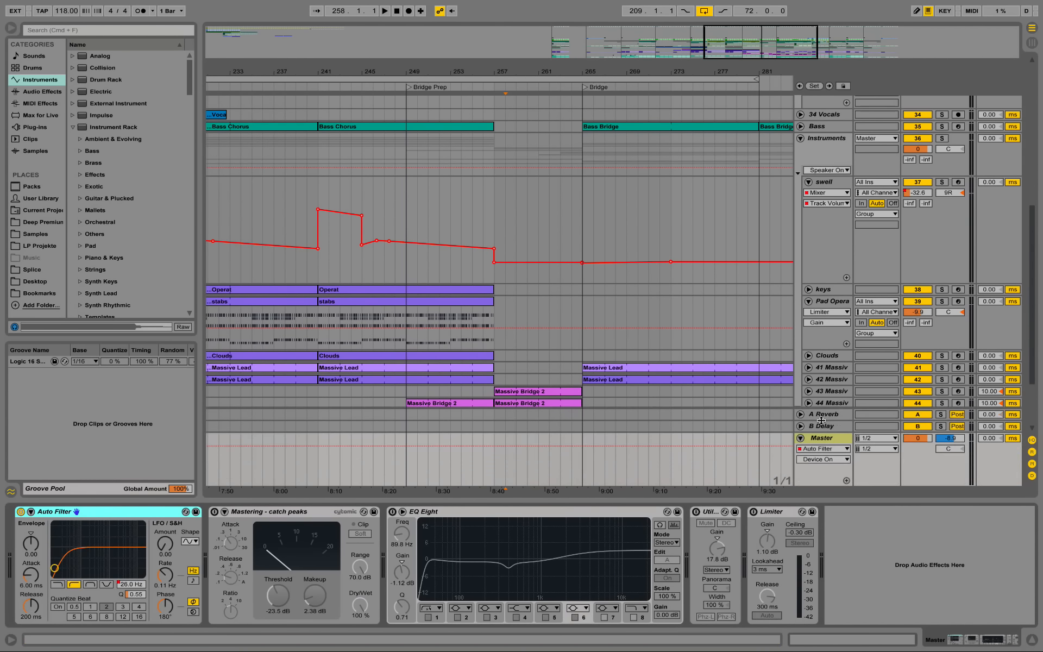
left_click(132, 584)
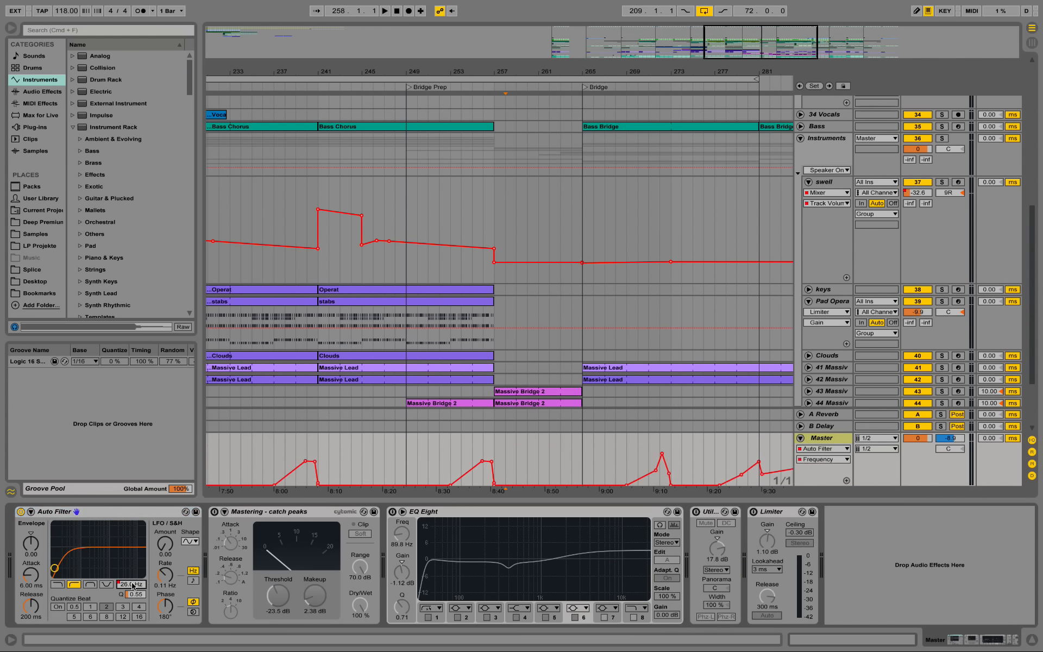
left_click_drag(466, 71, 412, 139)
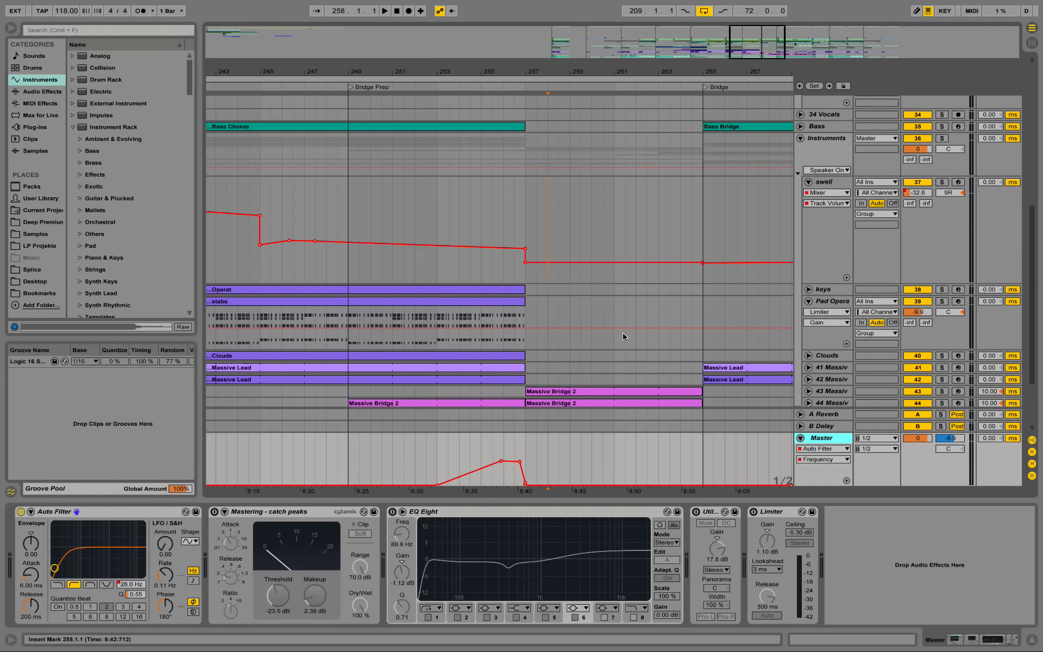
Unfold Massive track 44 and examine its device chain from Massive through the EQs, Reverb and Simple Delay to Utility.
scroll(623, 335, "down", 4)
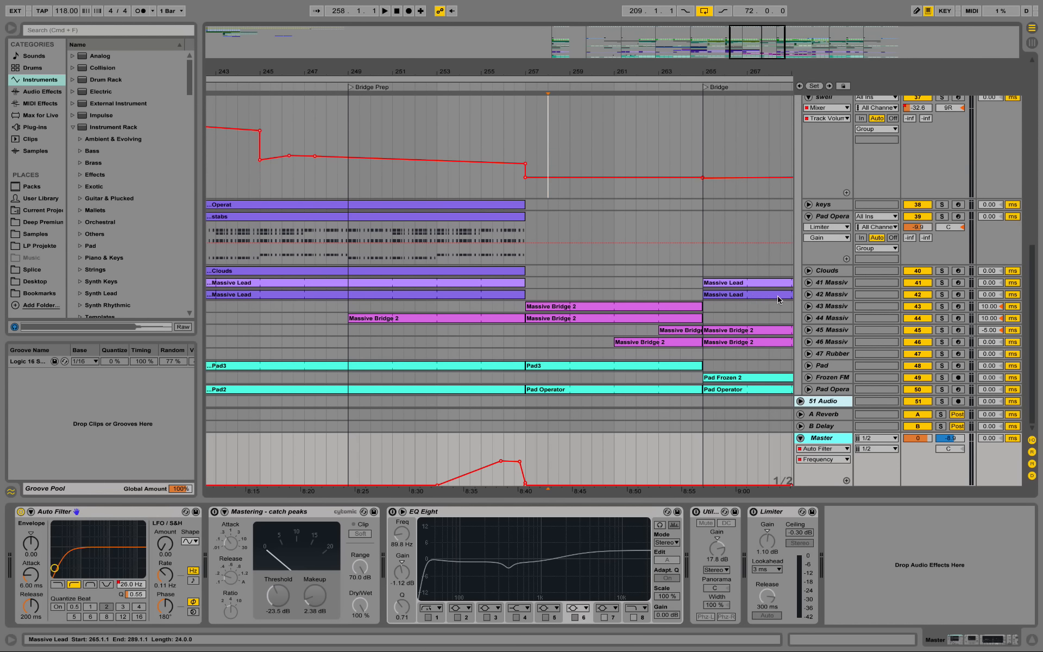
left_click(809, 319)
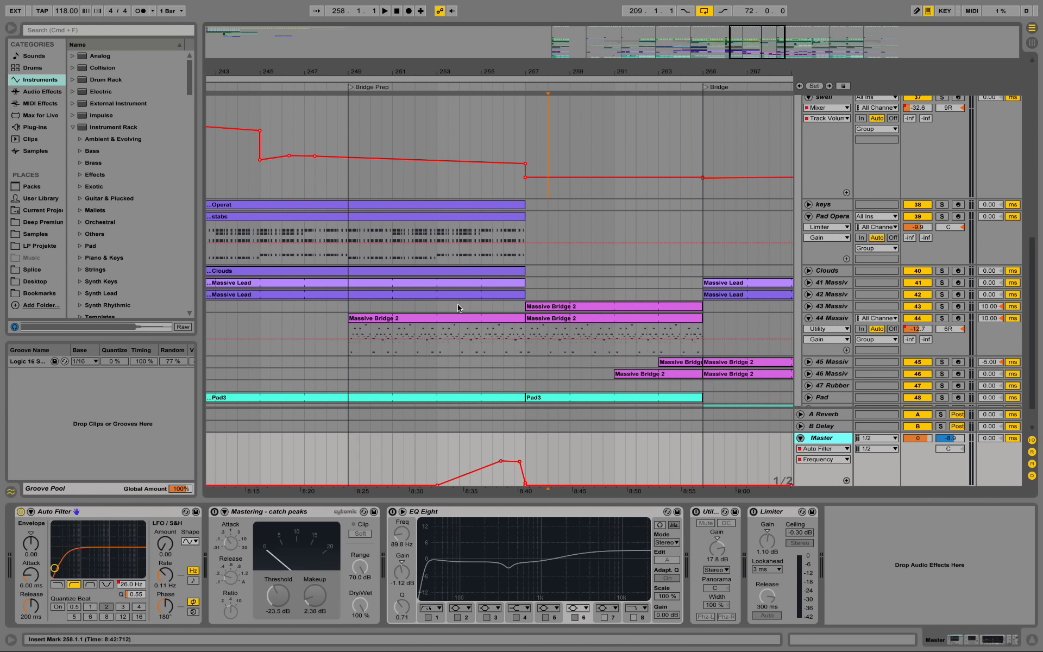
left_click(831, 318)
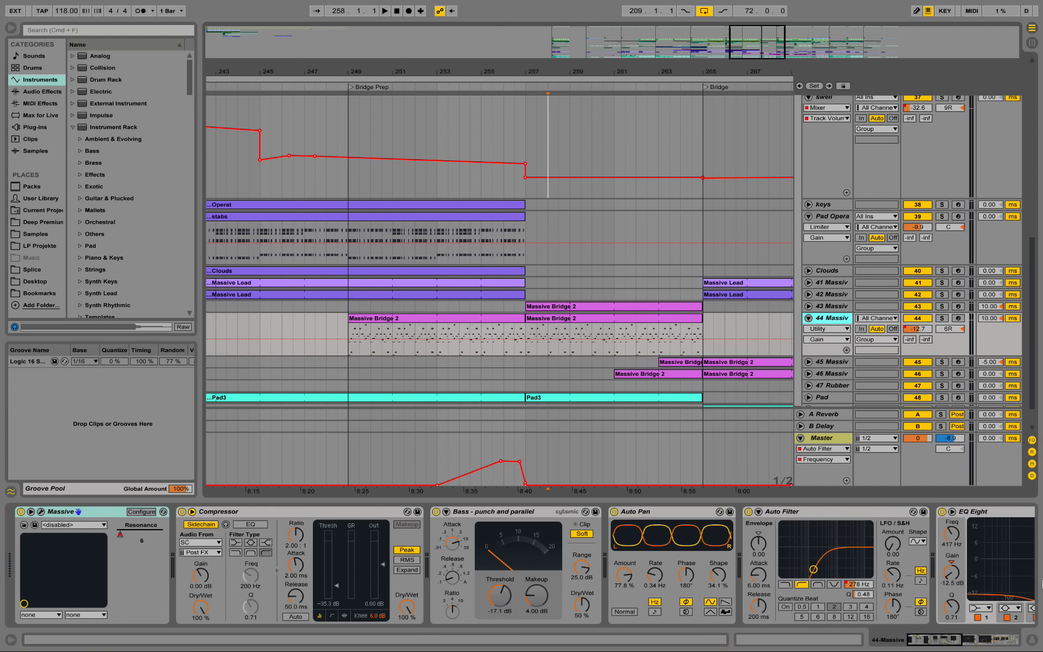
mouse_move(933, 649)
left_mouse_down()
mouse_move(999, 645)
mouse_move(936, 641)
left_mouse_up()
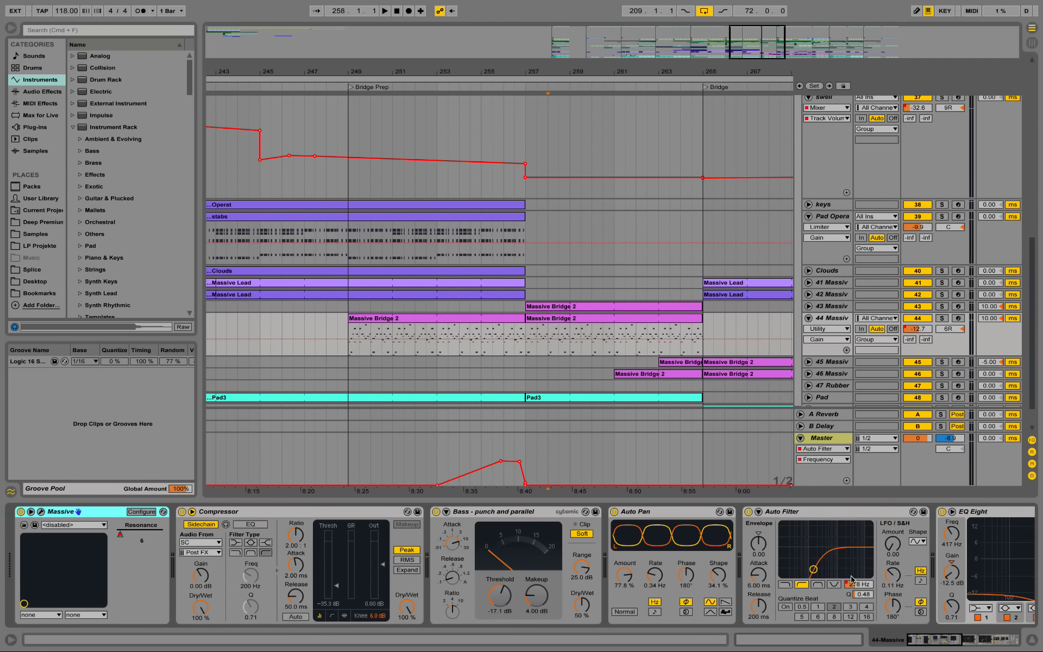
left_click_drag(945, 644, 970, 638)
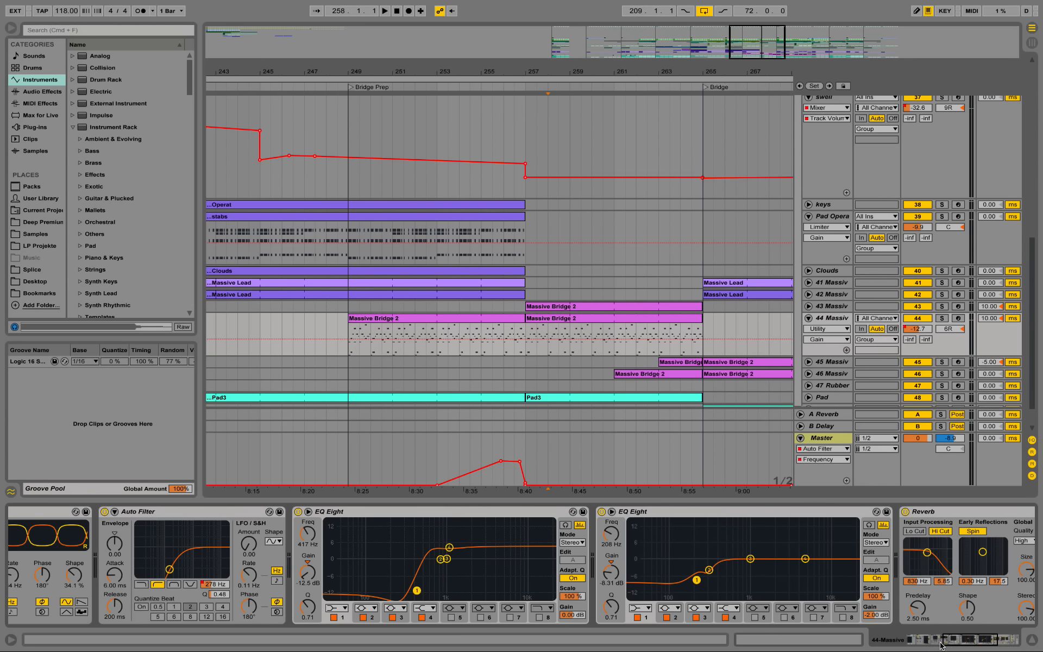
left_click_drag(941, 646, 975, 648)
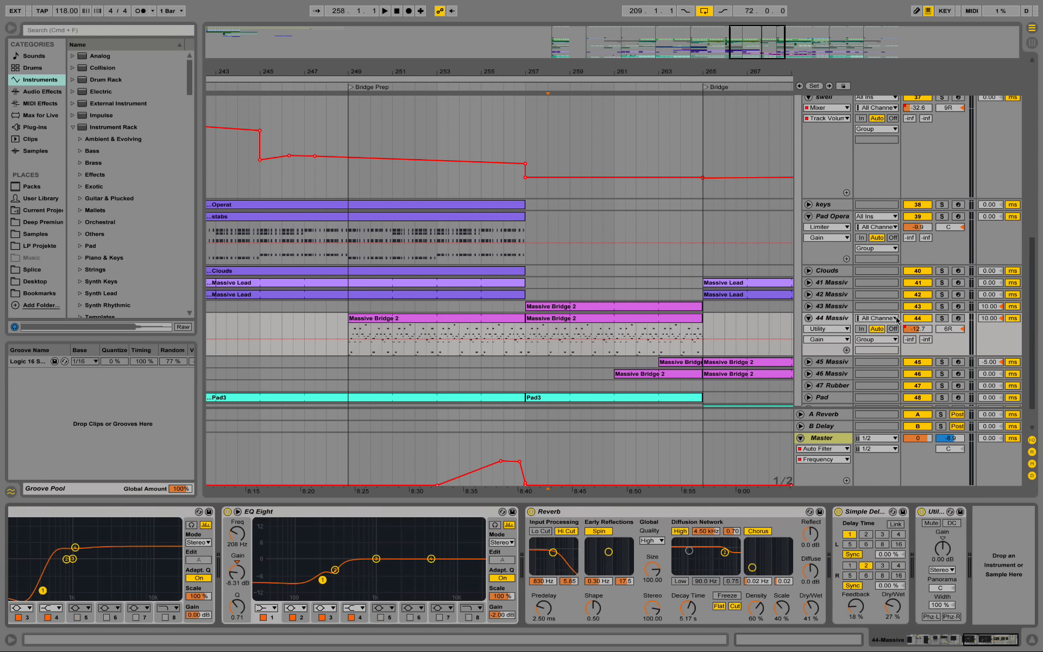
left_click_drag(993, 642, 824, 622)
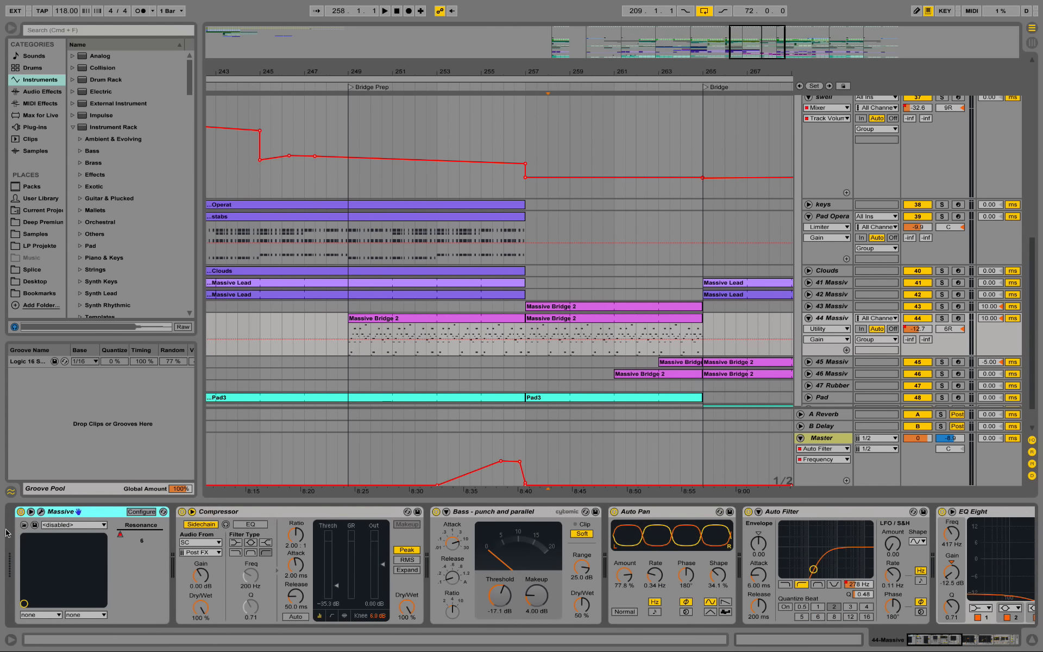
Inspect the BS_DEEPHOUSE_DEEP patch in track 44's Massive and view the pmlMPV1 preset folder, closing the plug-in window.
left_click(41, 513)
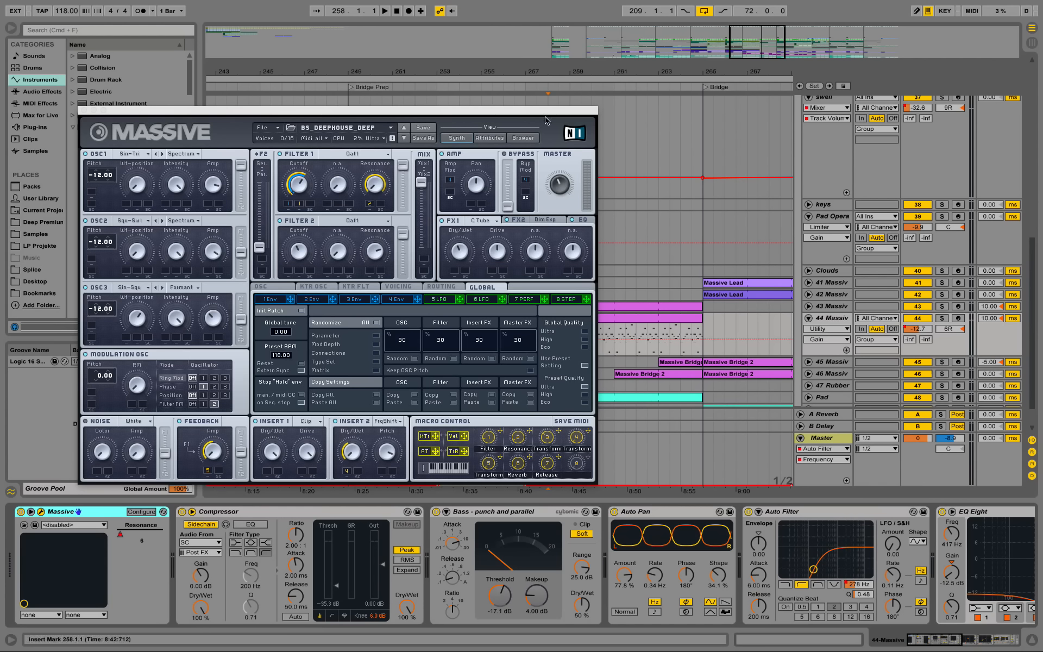
left_click(524, 138)
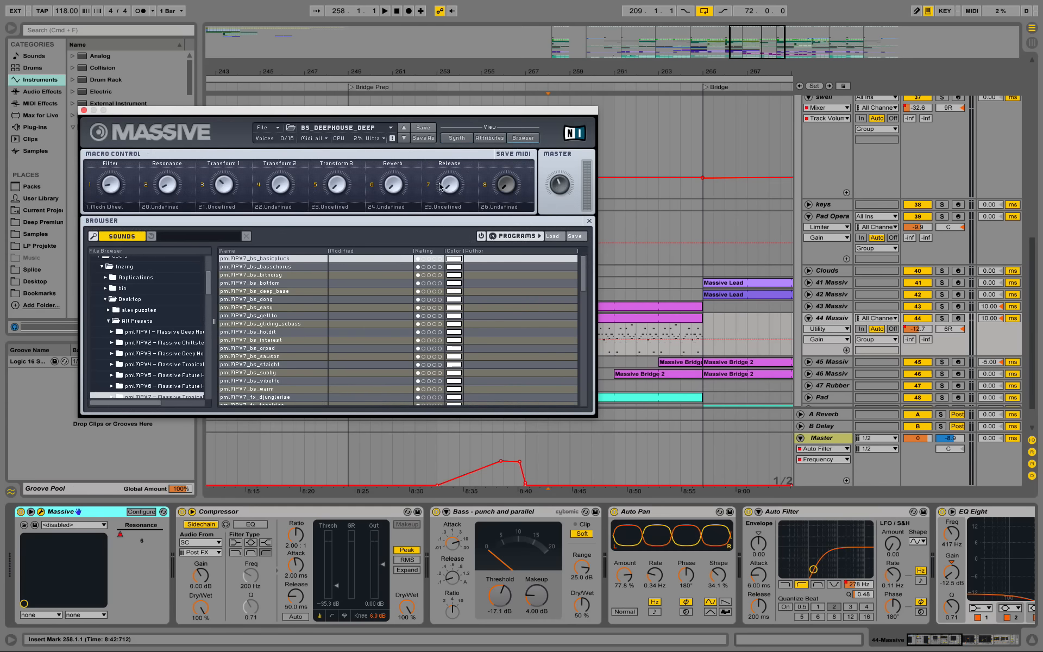
left_click(169, 332)
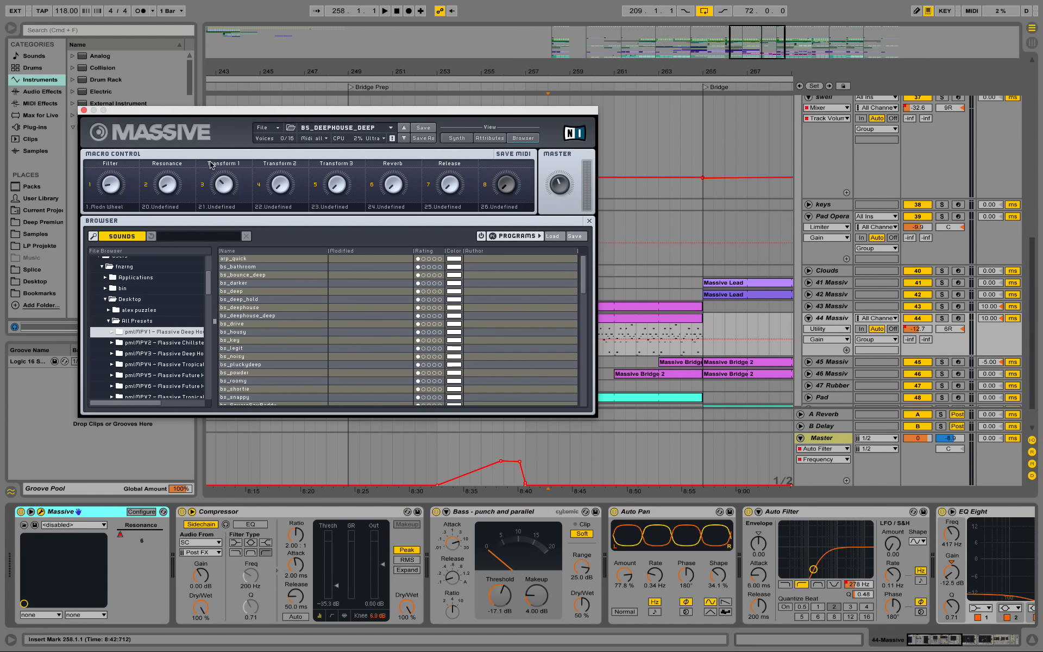
left_click(83, 109)
Play soloed track 44 from bar 249 and examine its Massive Bridge 2 clip with the note view folded to used pitches.
left_click(942, 317)
key("space")
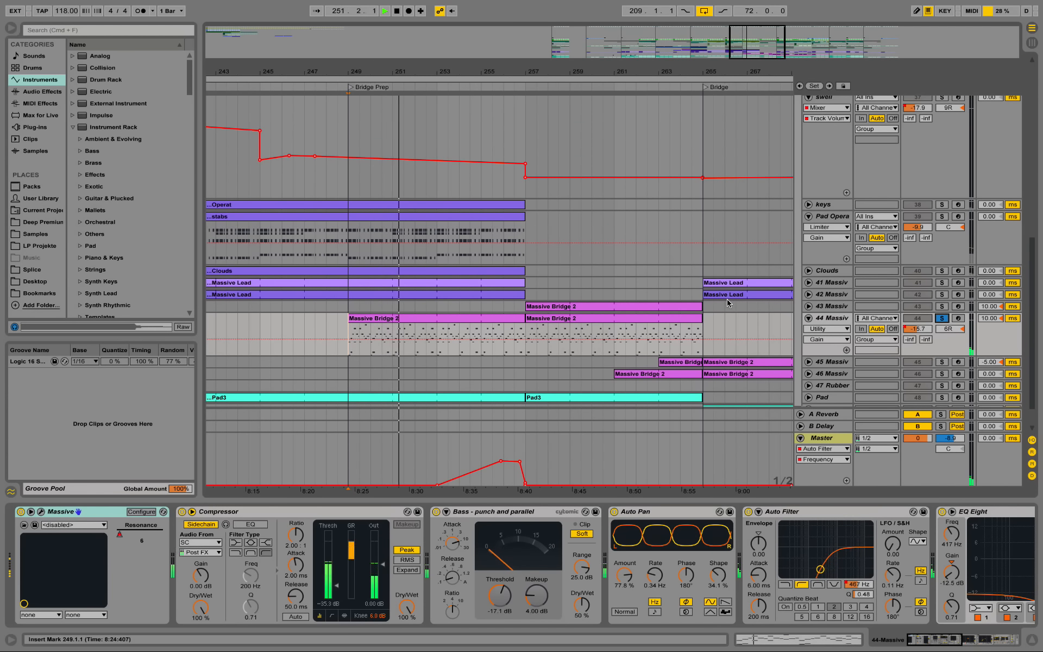
double_click(464, 326)
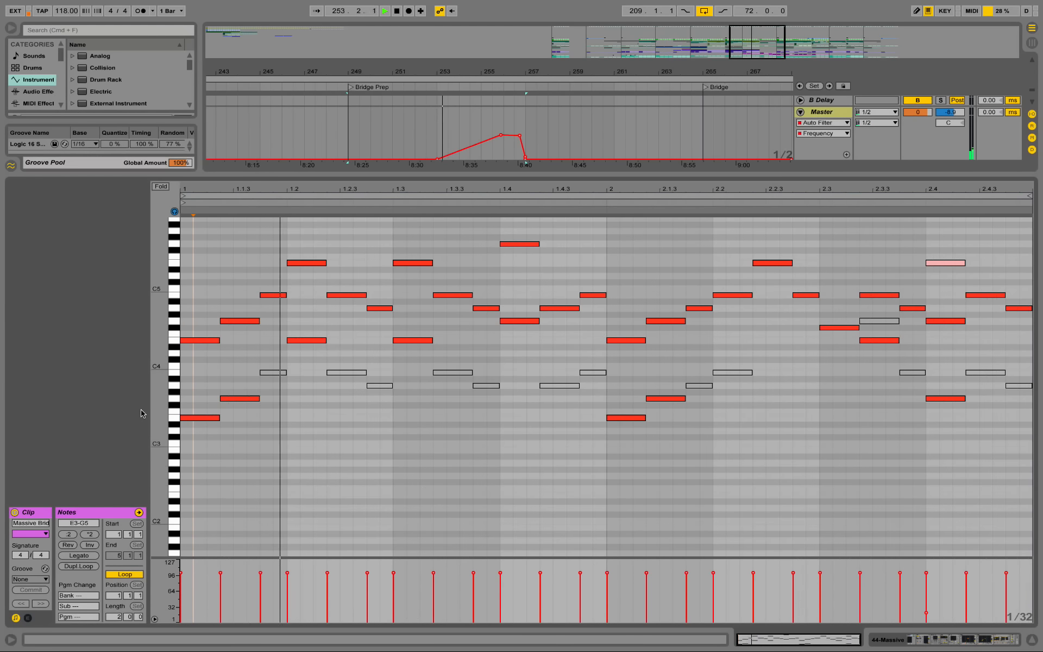
left_click_drag(159, 409, 175, 462)
left_click(161, 187)
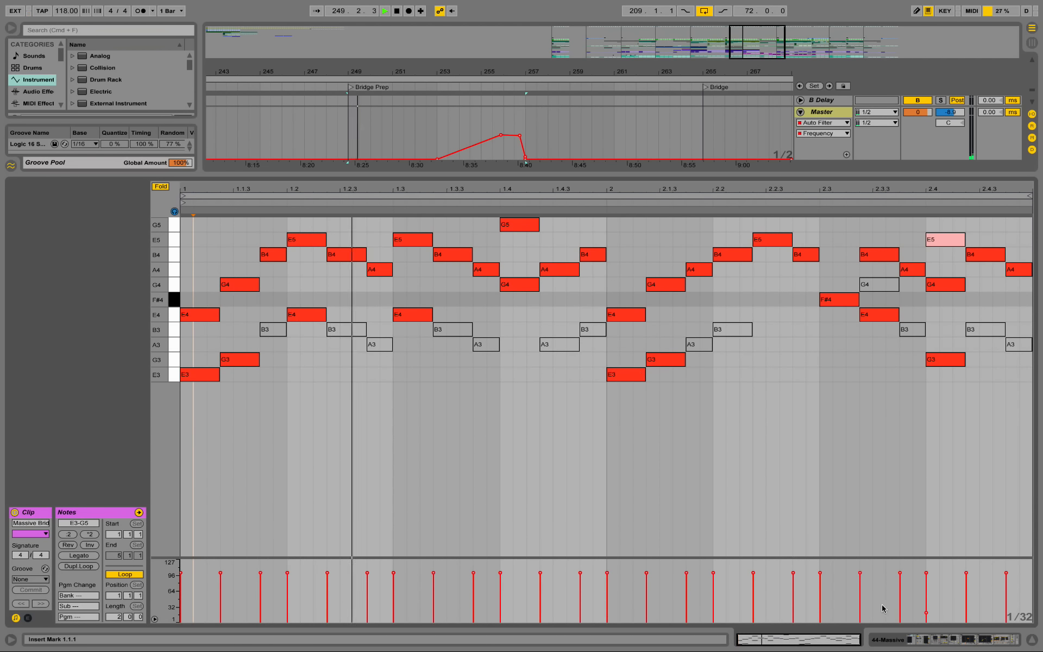
left_click(889, 640)
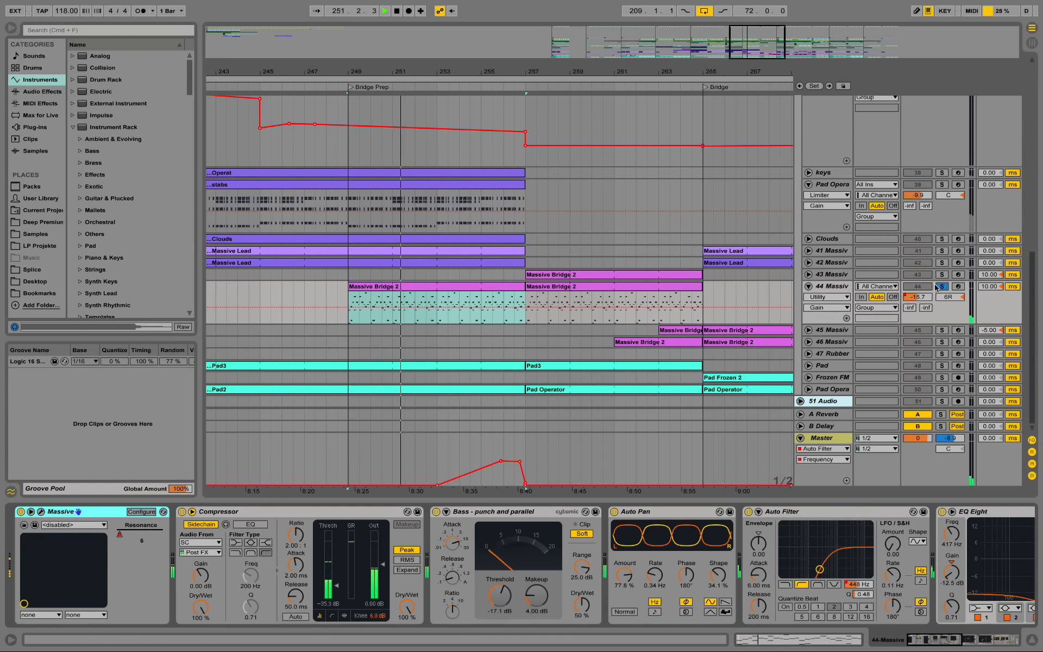
key("space")
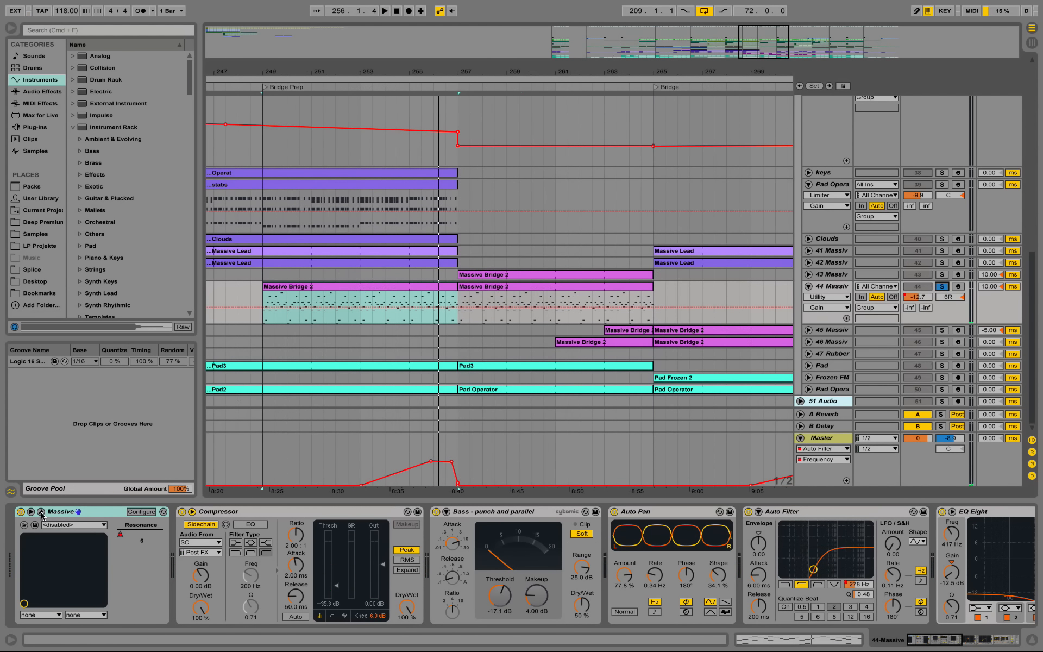
Examine the synth settings of track 44's Massive, including the Insert 1 effect choices, FX2 and EQ, then close its window.
left_click(41, 513)
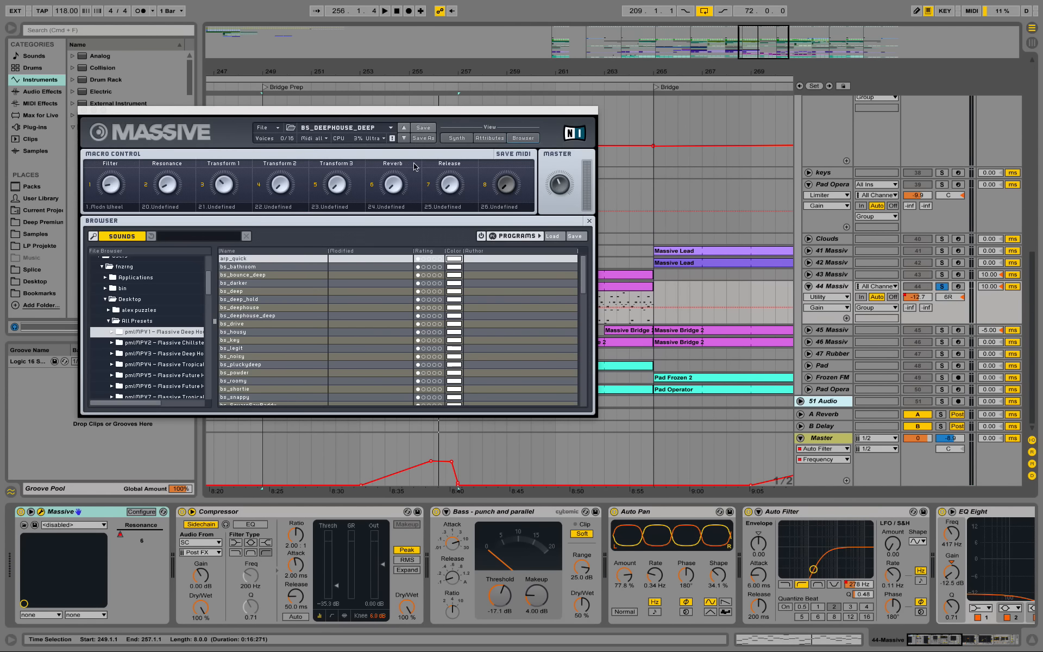
left_click(459, 139)
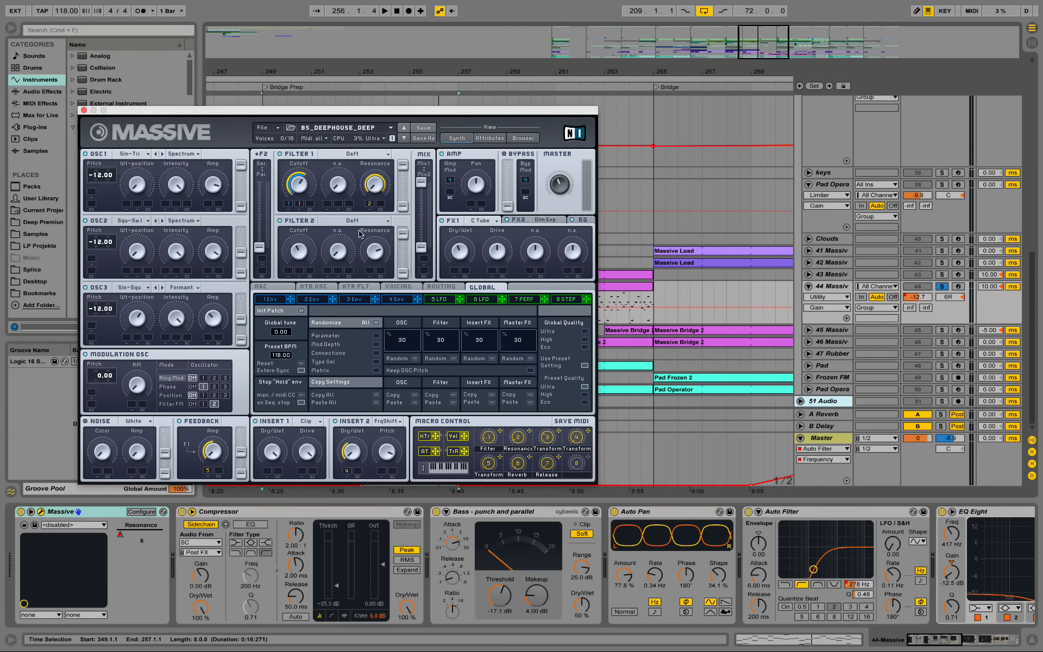
left_click(310, 421)
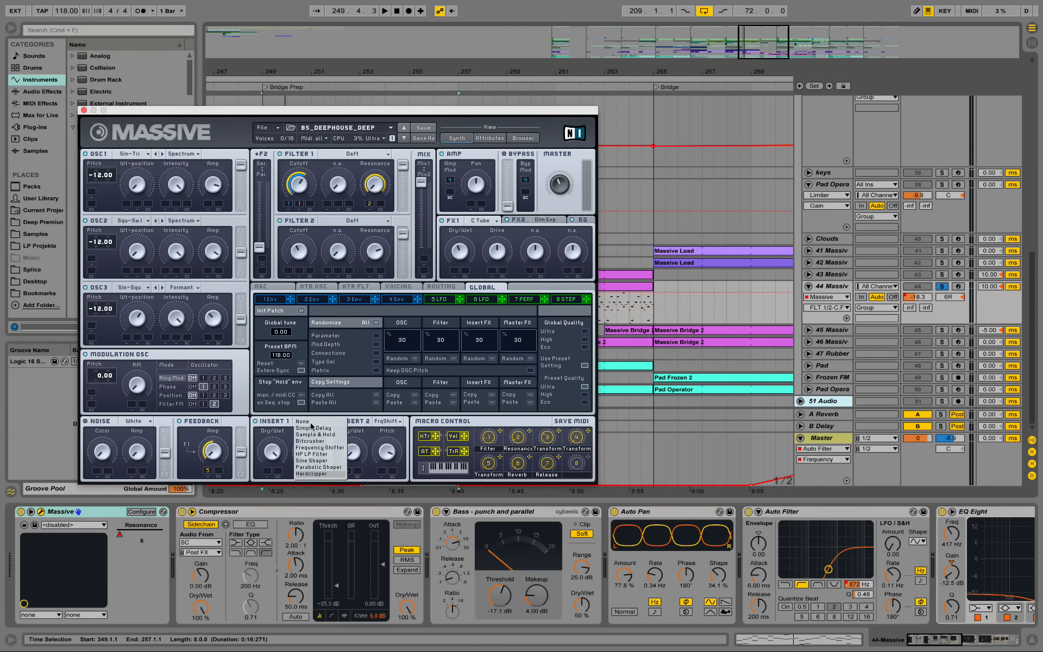
left_click(259, 417)
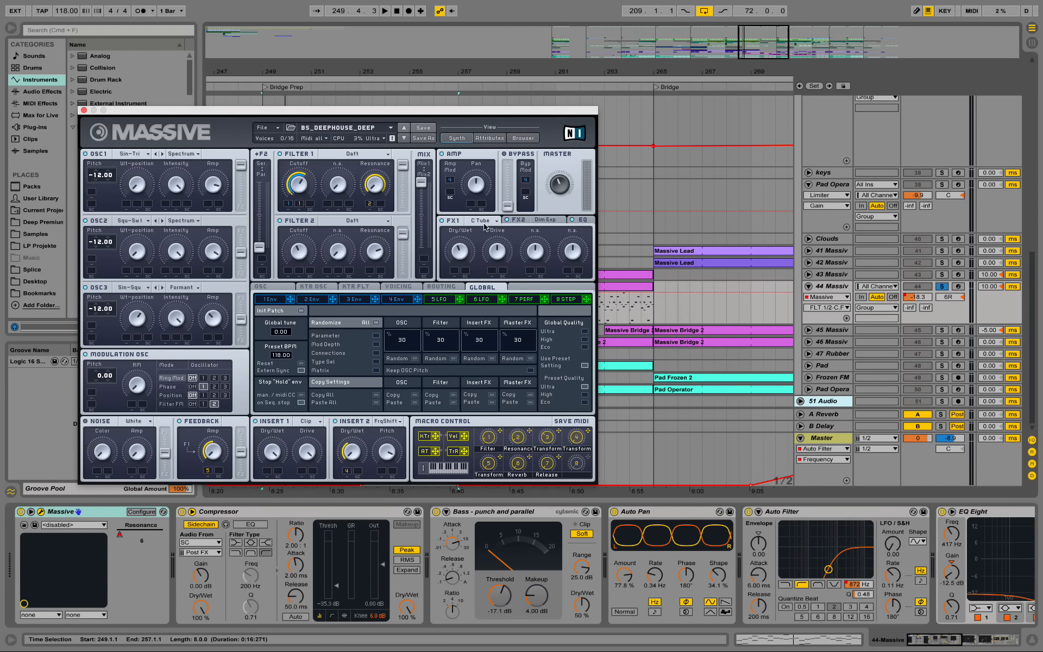
left_click(519, 220)
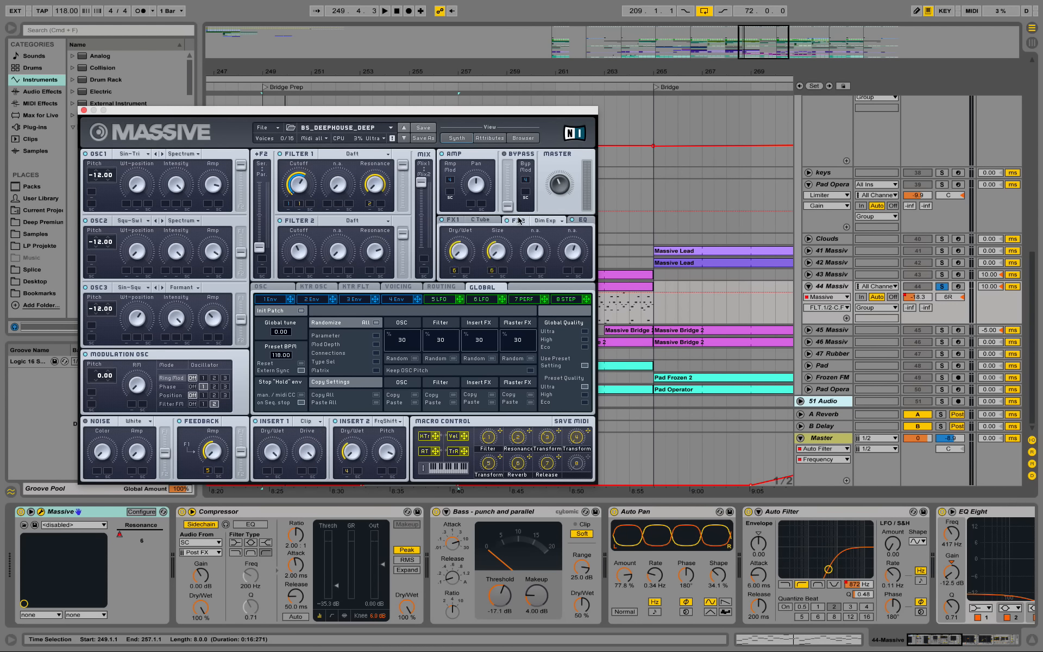
left_click(578, 221)
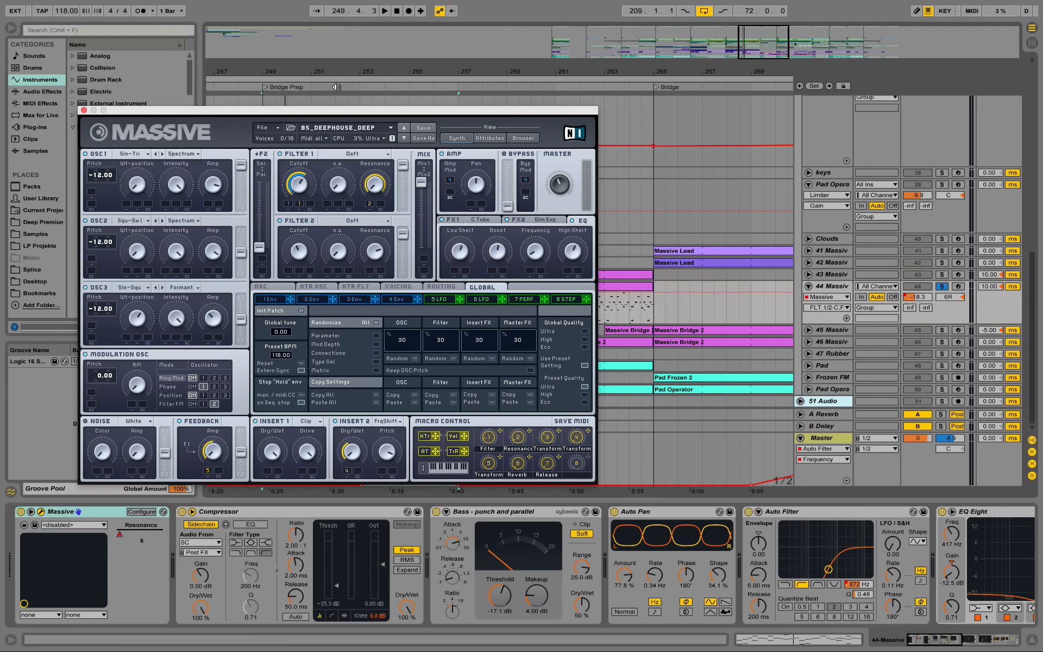
left_click(84, 111)
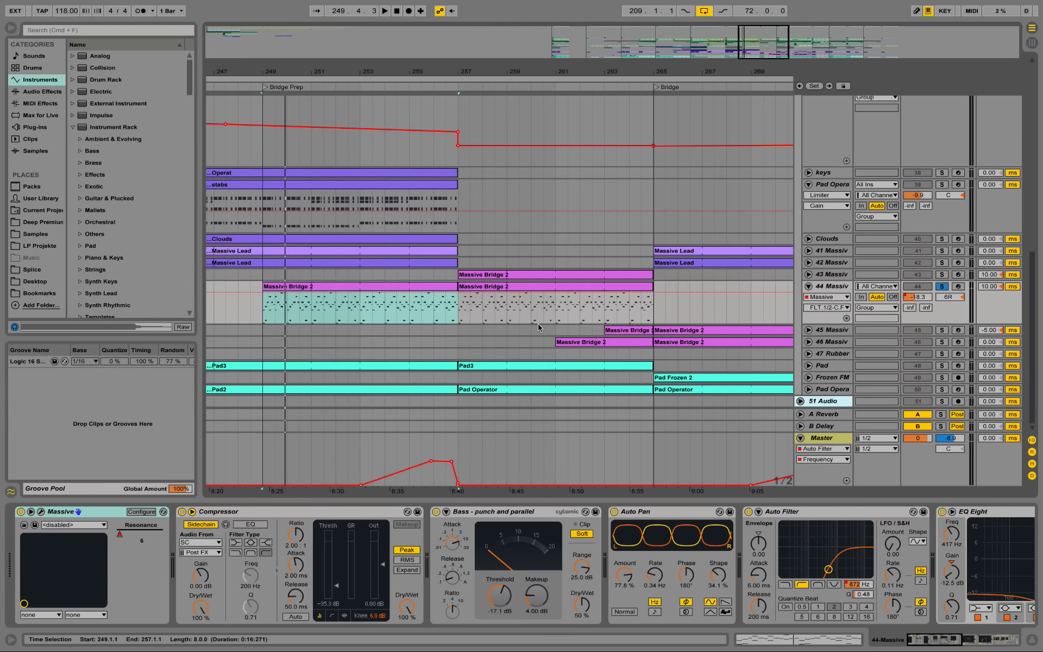
Audition soloed track 44 from bar 257, at the start of its second Massive Bridge 2 clip.
left_click(461, 302)
key("space")
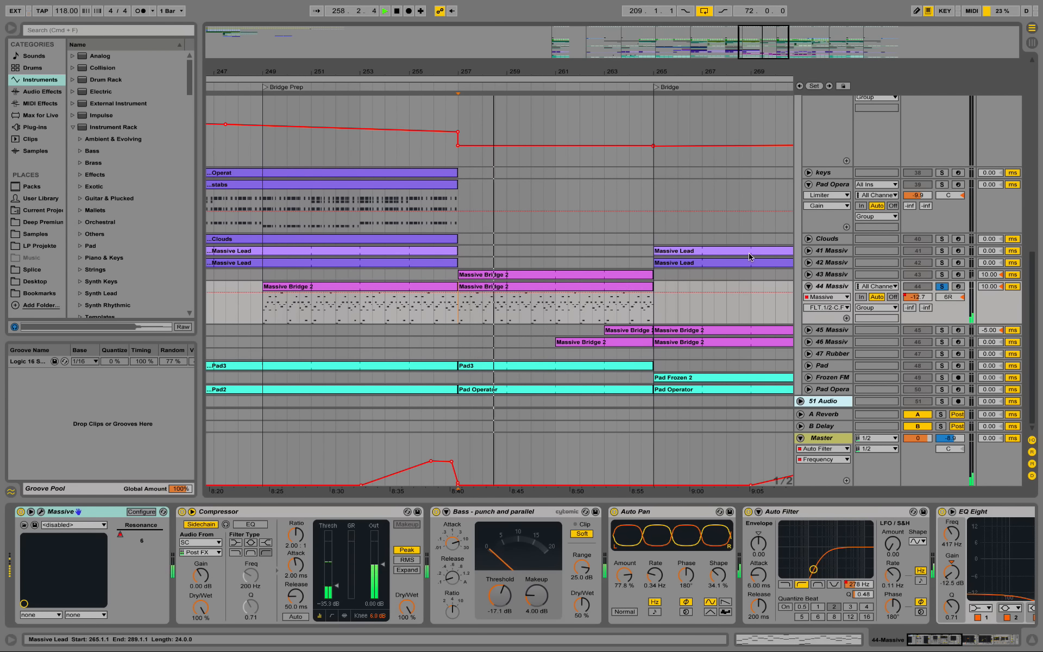
key("space")
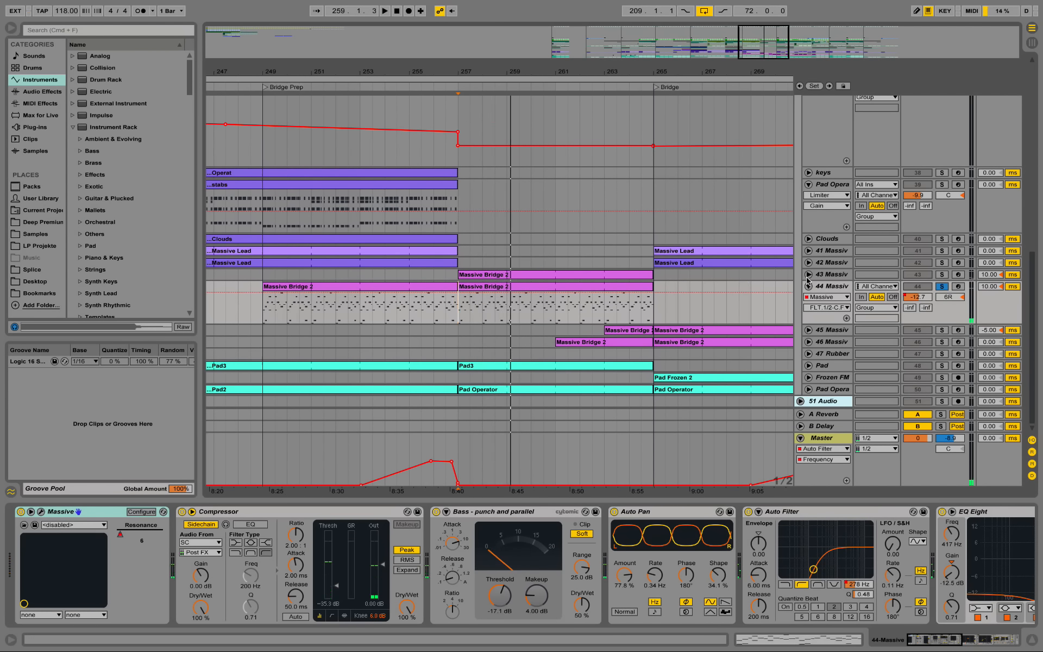
Unfold and solo Massive track 43, play from bar 257, and examine its Massive Bridge 2 clip's notes and the track's device chain.
left_click(808, 275)
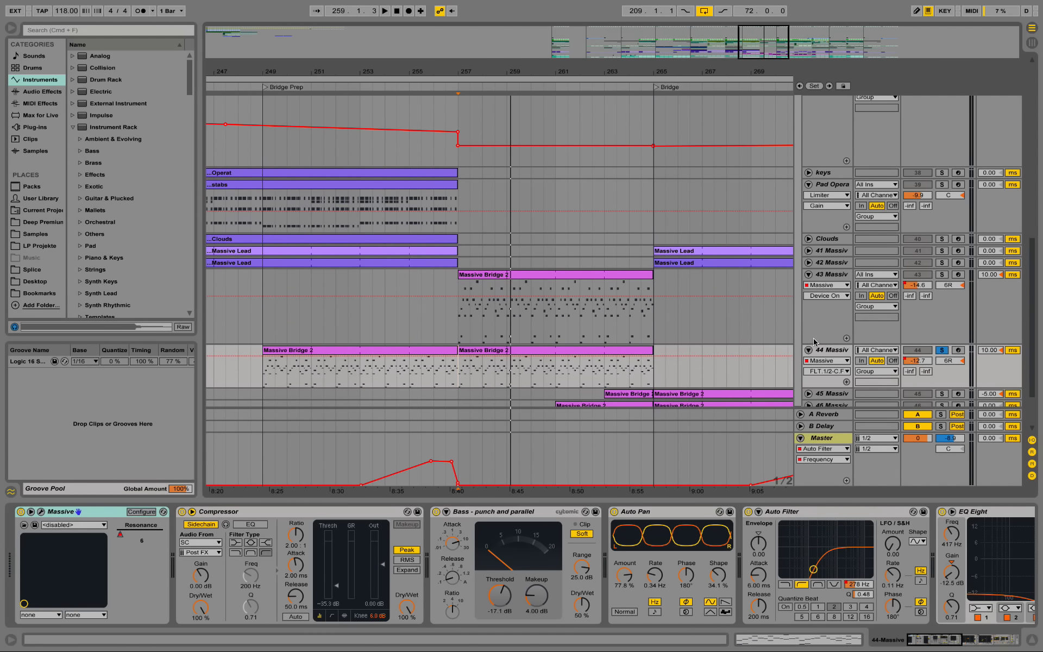
left_click(942, 275)
key("space")
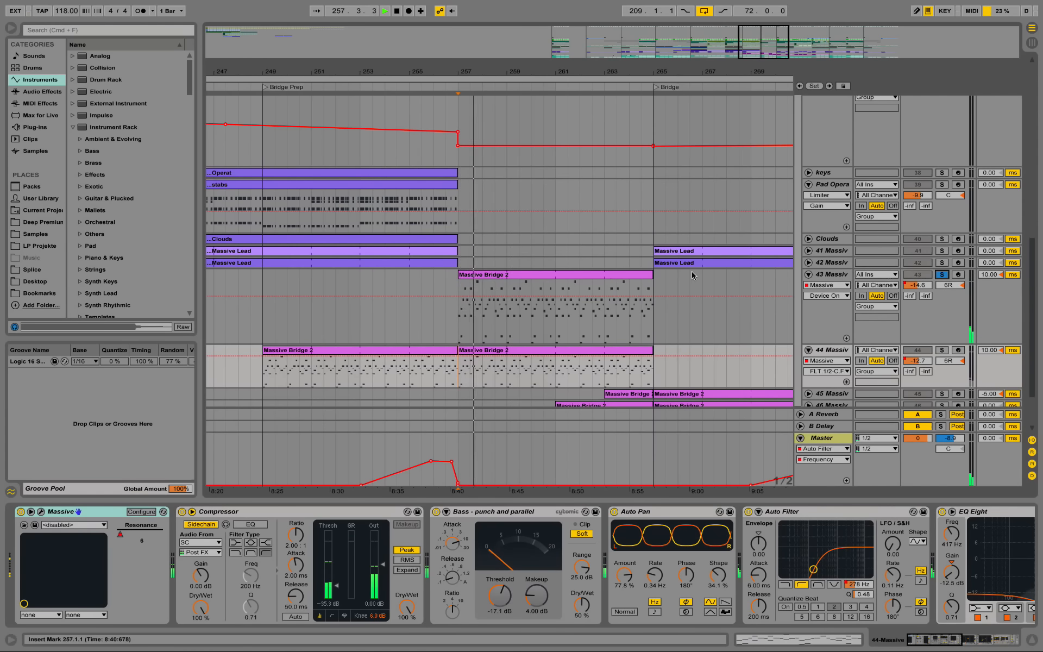
double_click(495, 276)
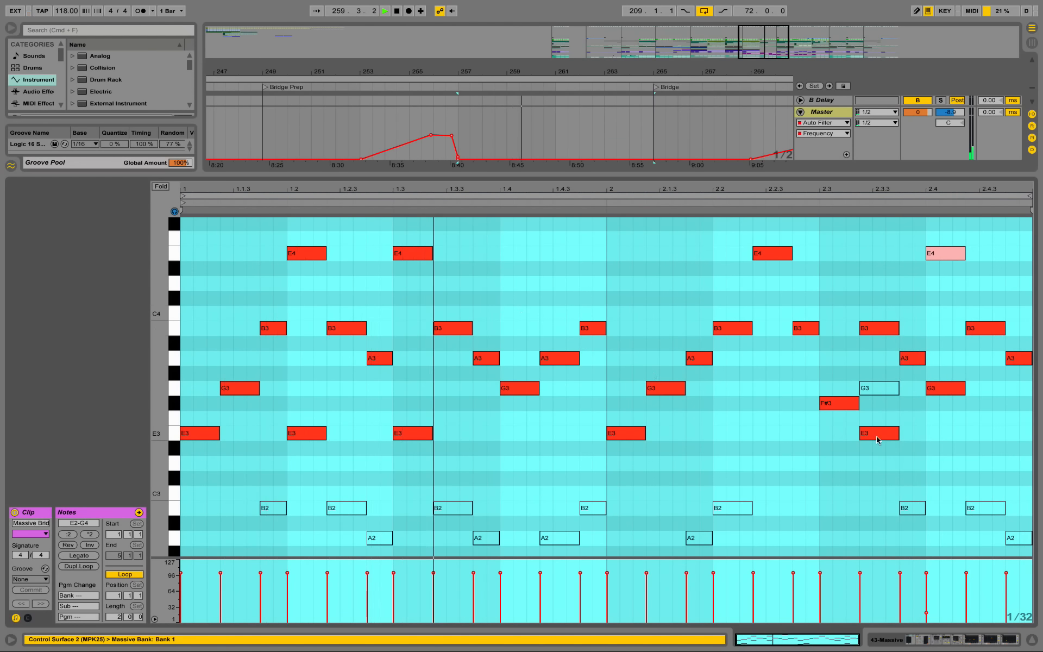
left_click(995, 635)
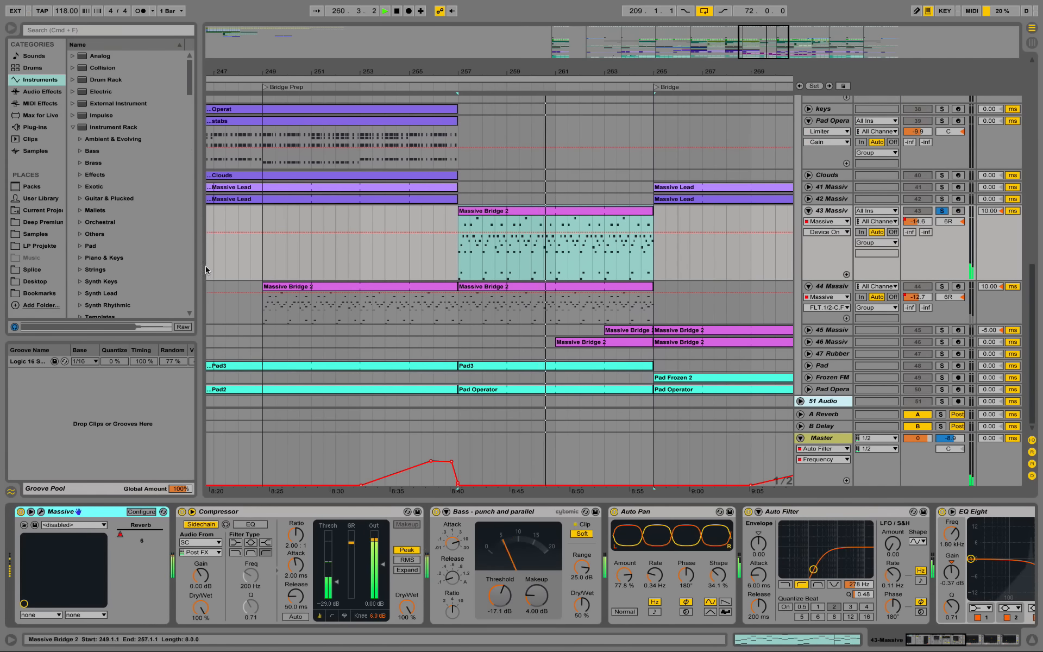
Stop playback, browse the pmlMPV3 preset folder in track 43's Massive, and close its window.
left_click(40, 514)
key("space")
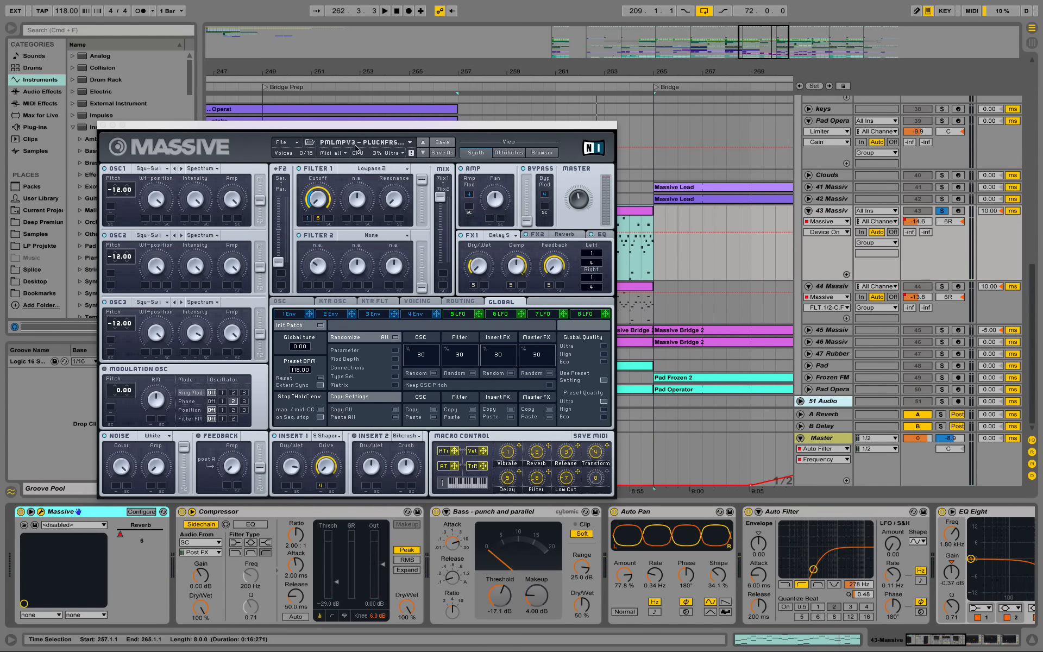
left_click(542, 153)
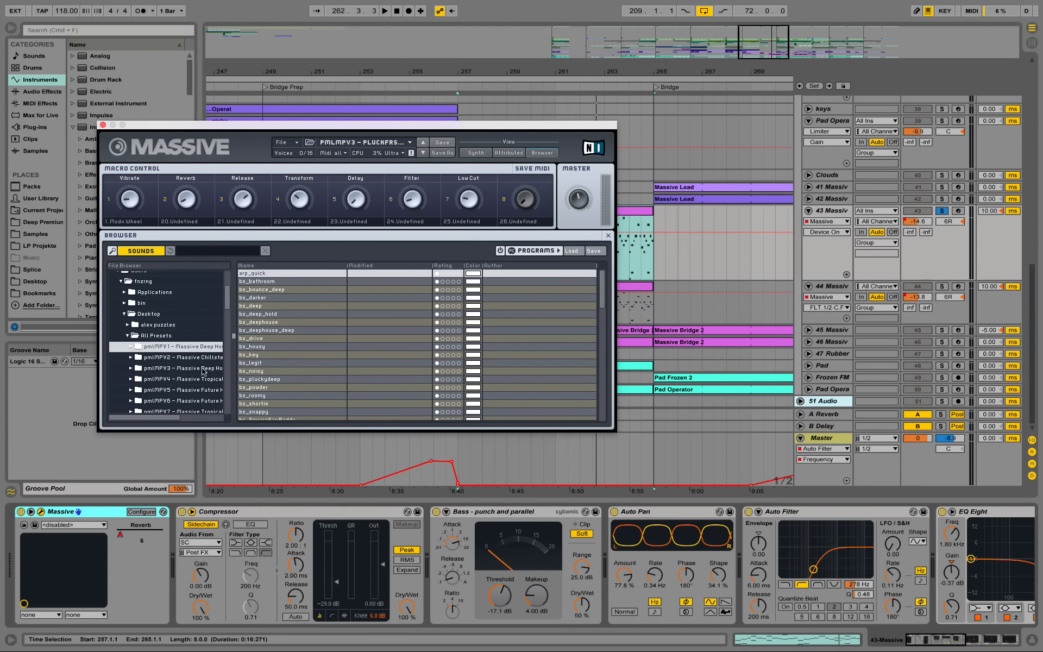
left_click(172, 369)
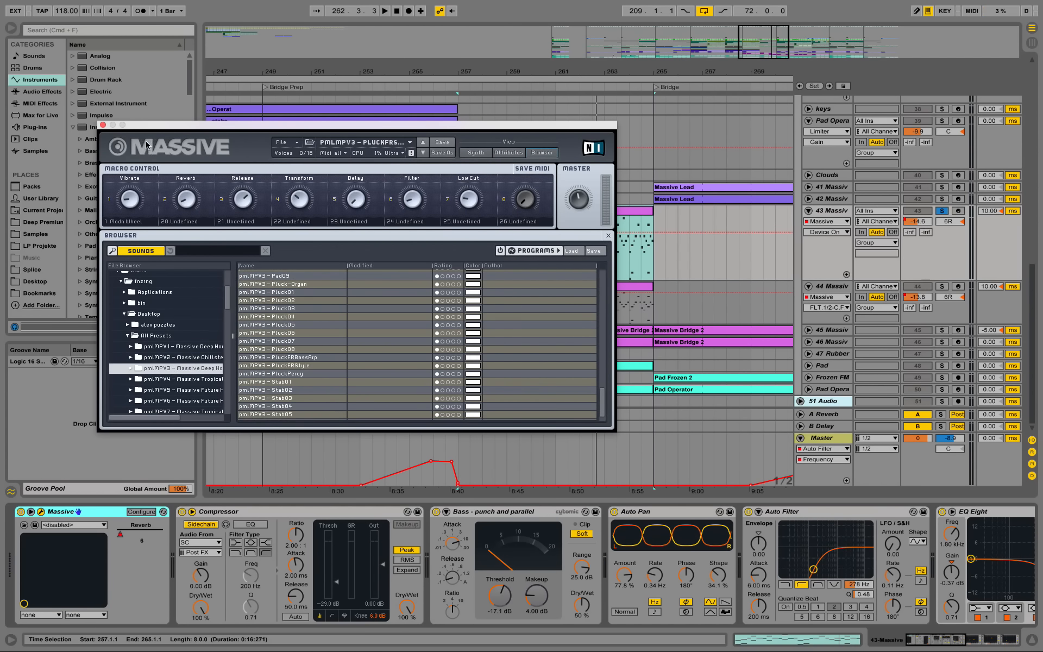
left_click(103, 125)
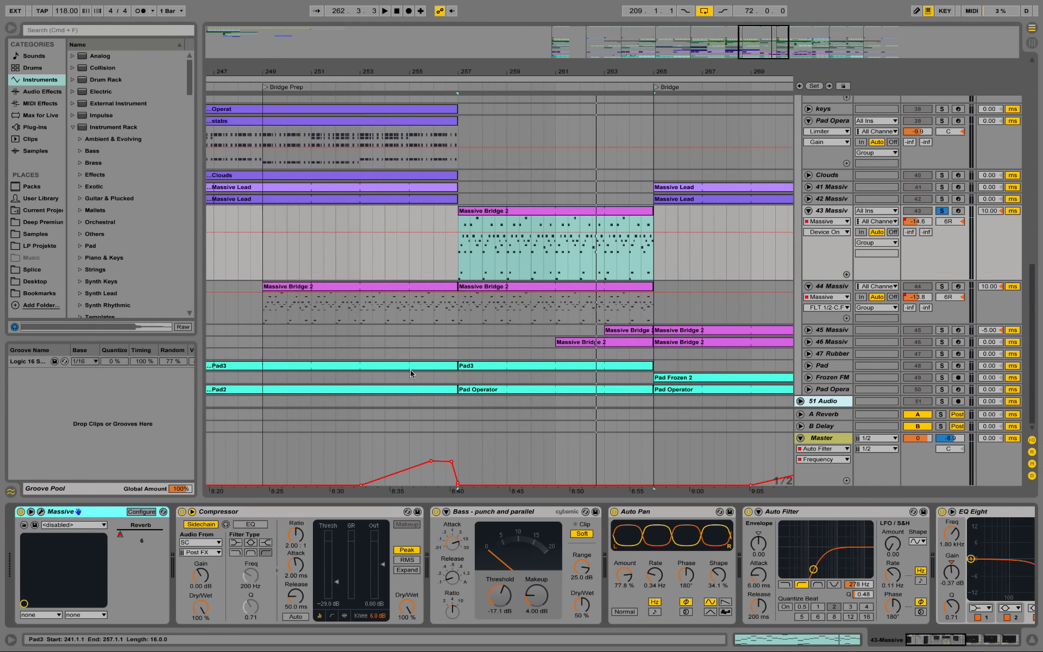
Examine track 43's Massive synth settings and FX2 Reverb, close the window, and inspect the EQ Eights in its device chain.
left_click(41, 512)
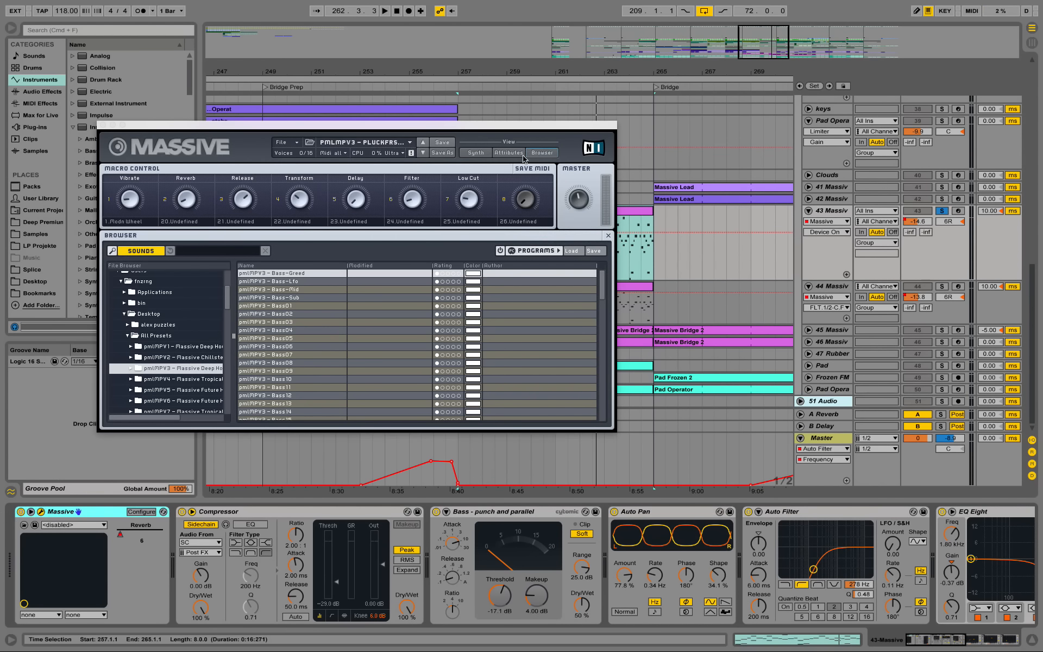
left_click(476, 153)
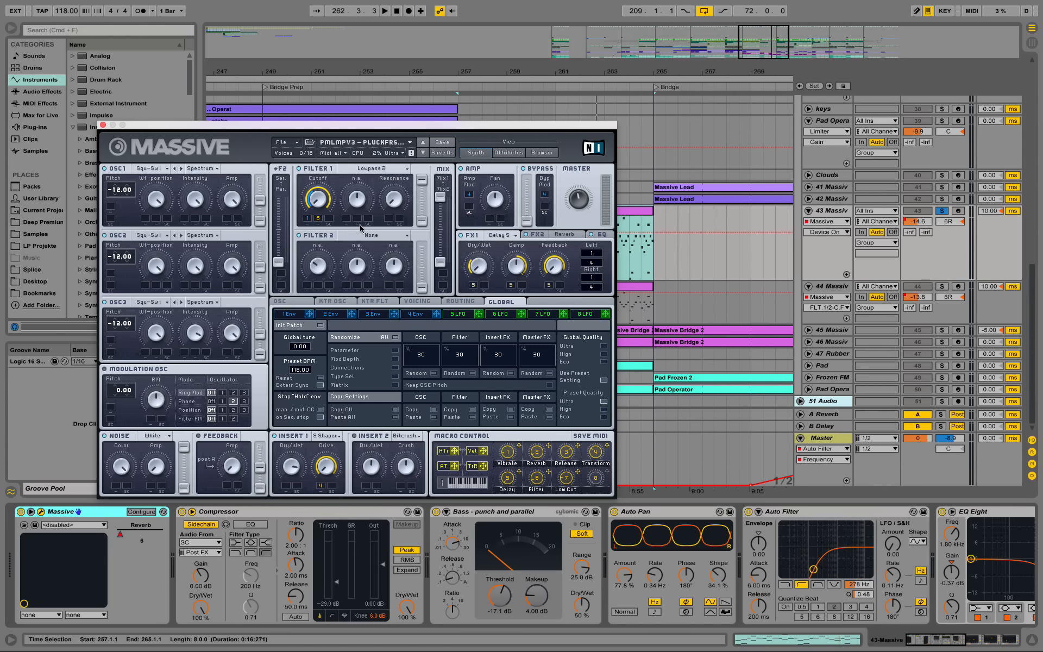
left_click(535, 236)
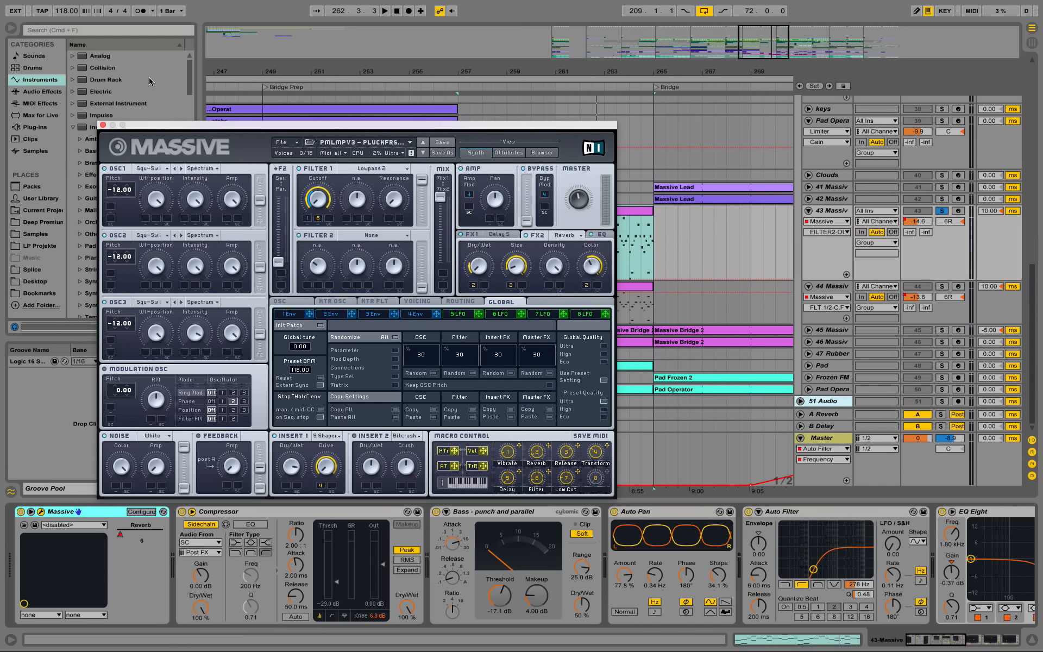
left_click(103, 125)
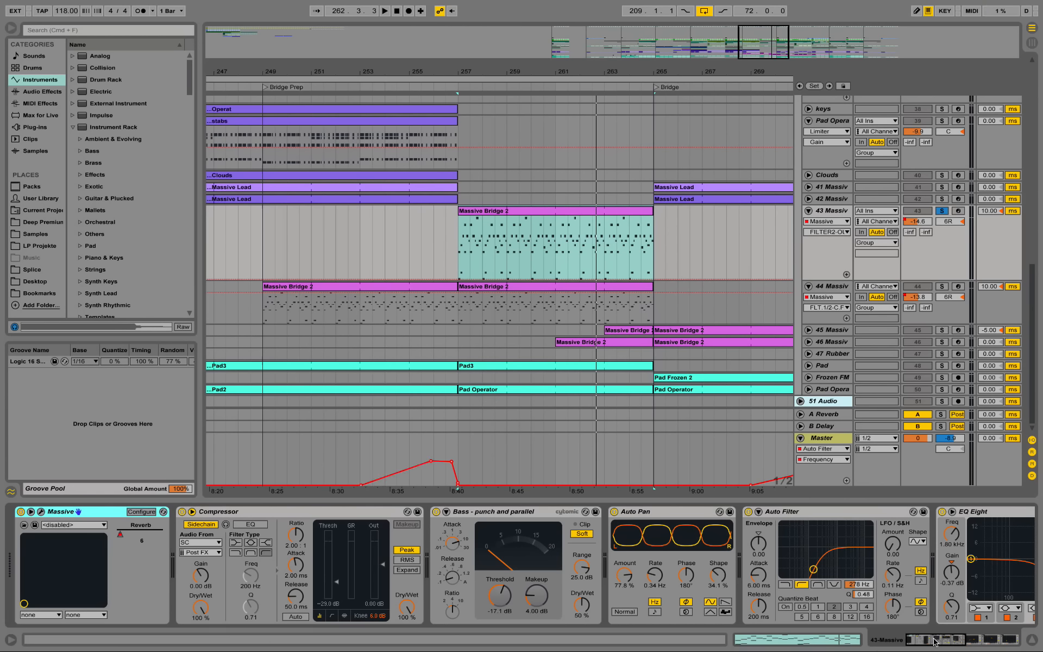
left_click_drag(934, 641, 978, 641)
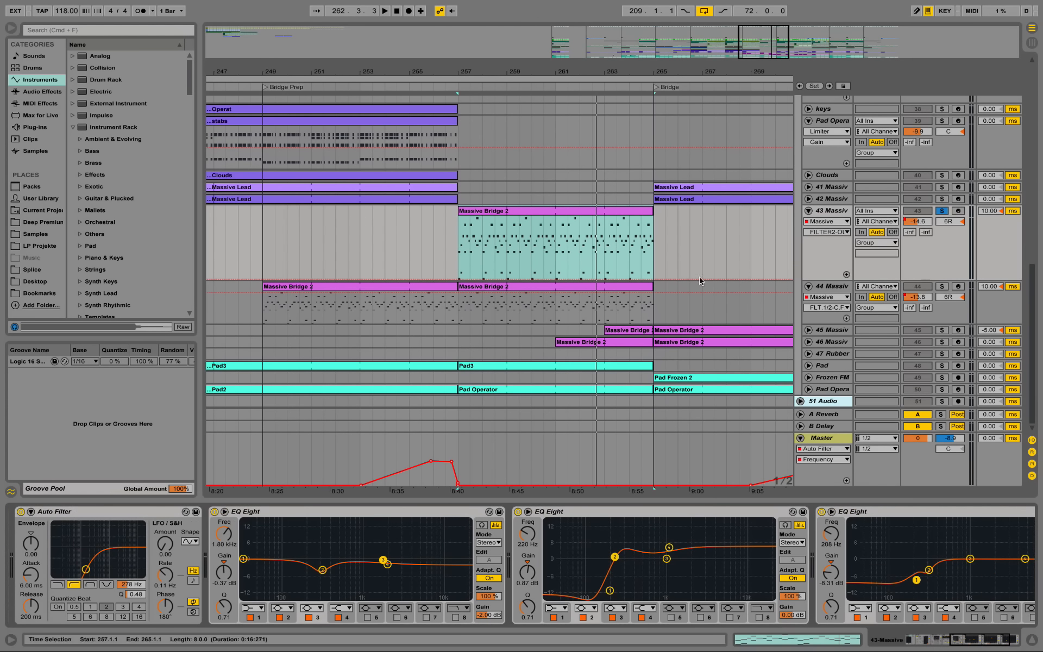
Play soloed track 43 from bar 257, unsolo it to hear the full mix into the Bridge, and stop playback.
key("space")
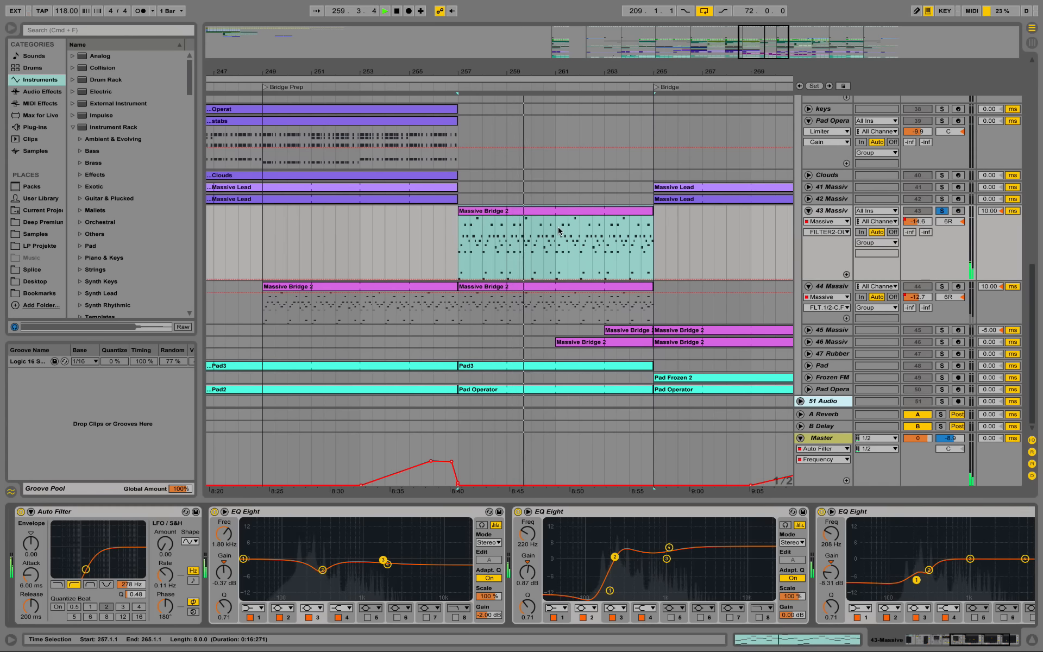
left_click(943, 212)
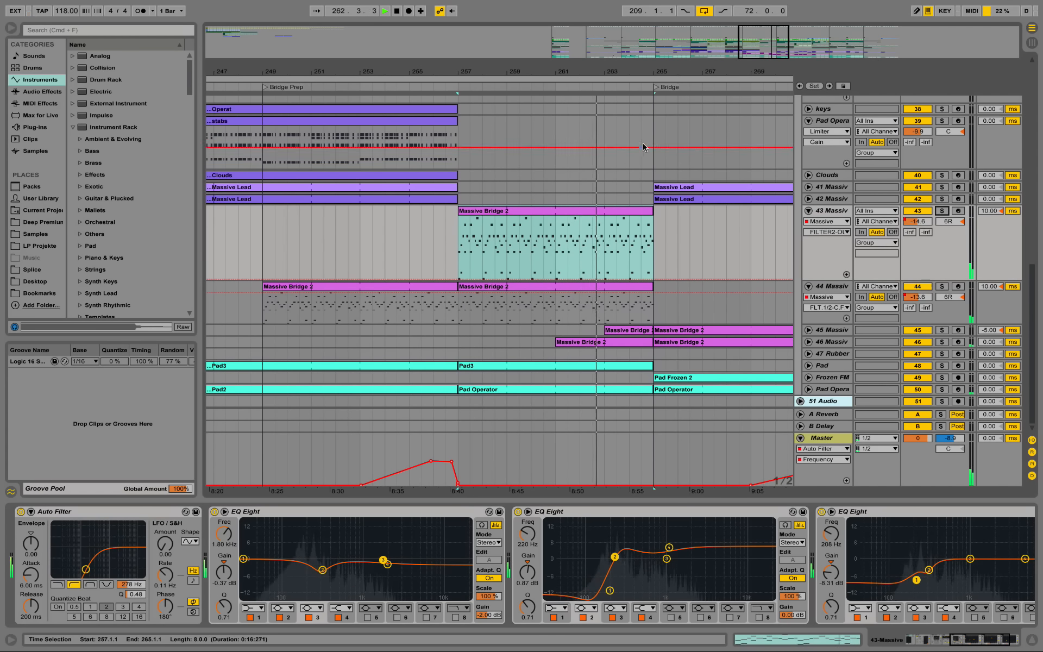
left_click_drag(662, 71, 516, 73)
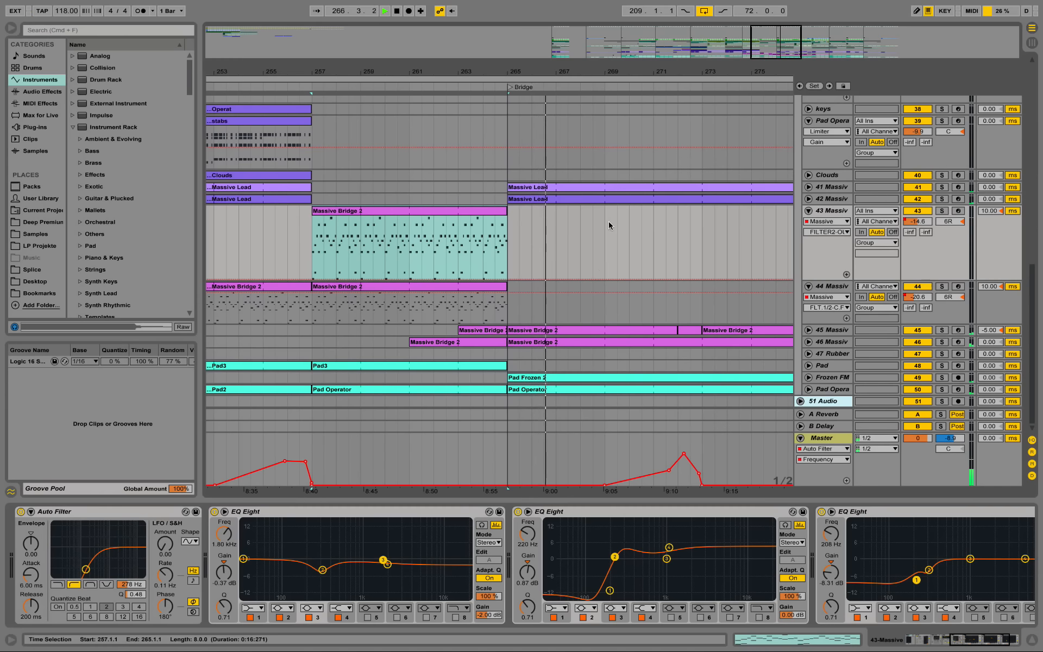
key("space")
Unfold and solo Massive track 45, and play it from bar 263 into the Bridge section.
left_click(833, 330)
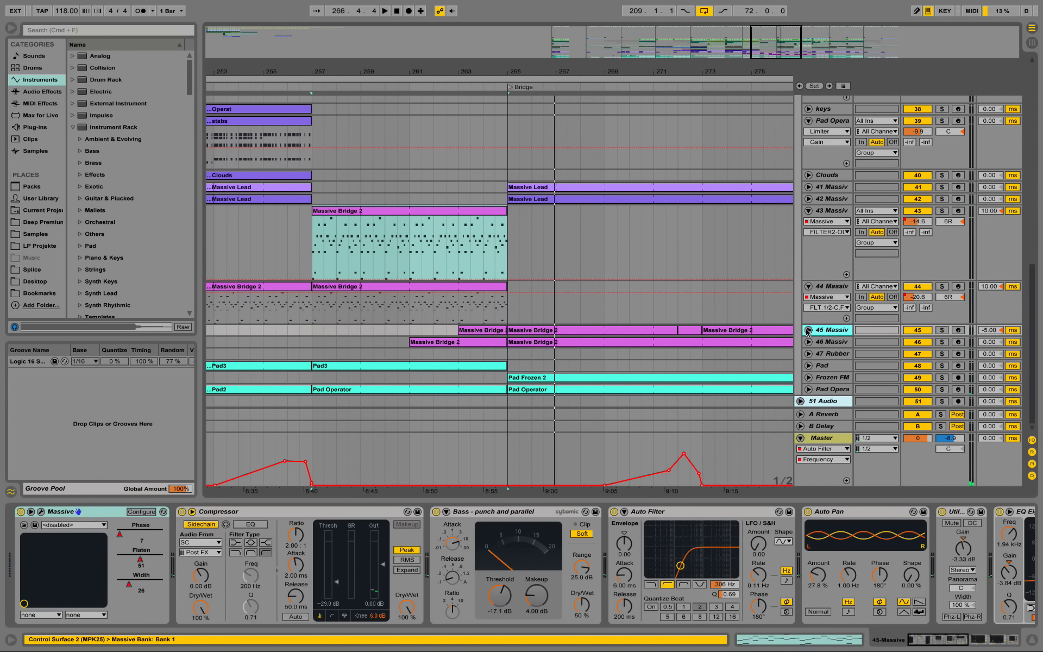
left_click(808, 330)
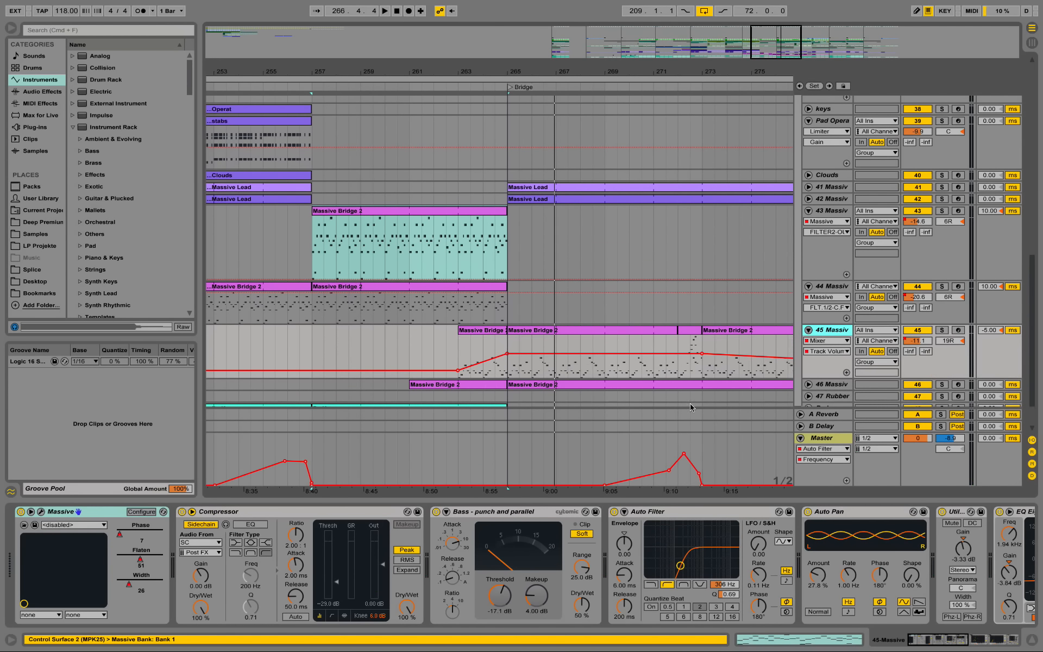
left_click(458, 344)
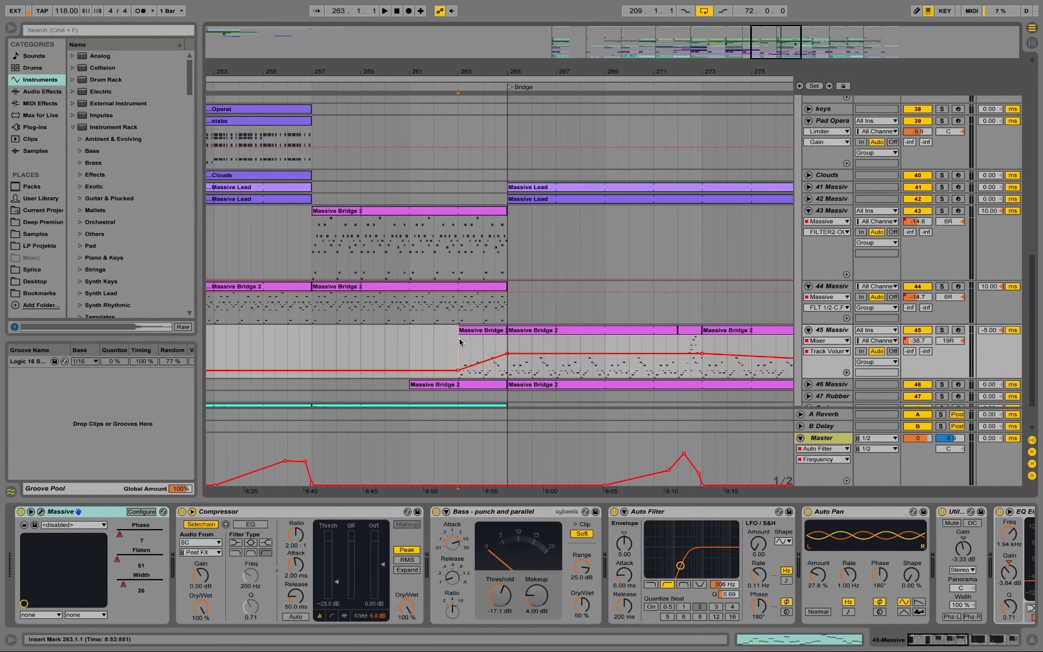
key("space")
left_click(943, 330)
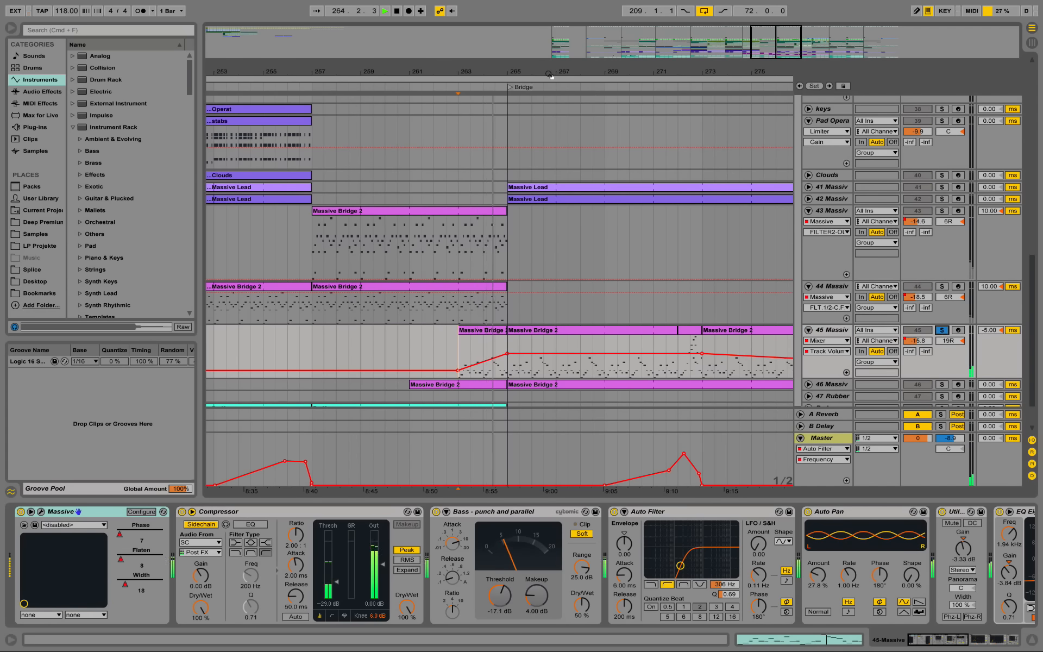
left_click_drag(544, 72, 446, 63)
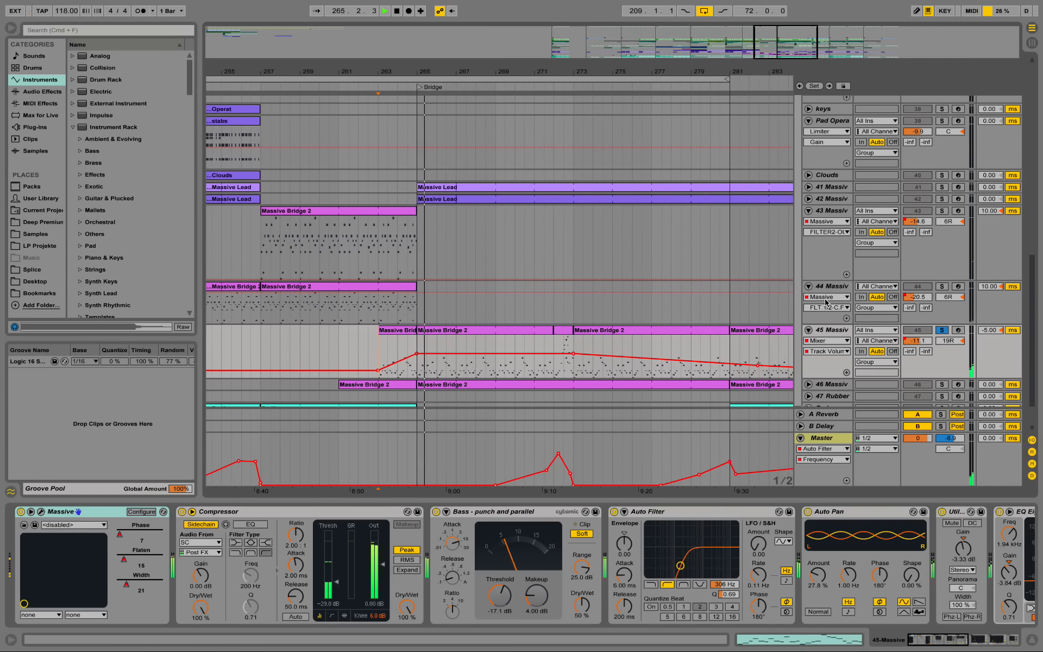
Solo and unfold Massive track 46 during playback to audition its Massive Bridge 2 clips and volume automation.
left_click(942, 384)
left_click(809, 385)
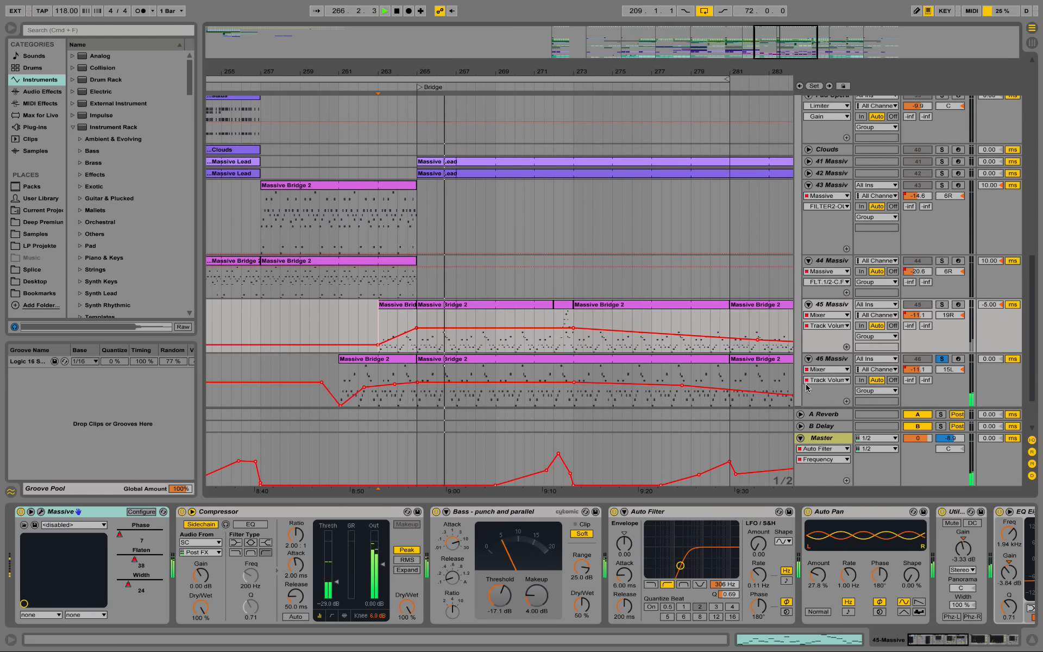
scroll(738, 353, "down", 3)
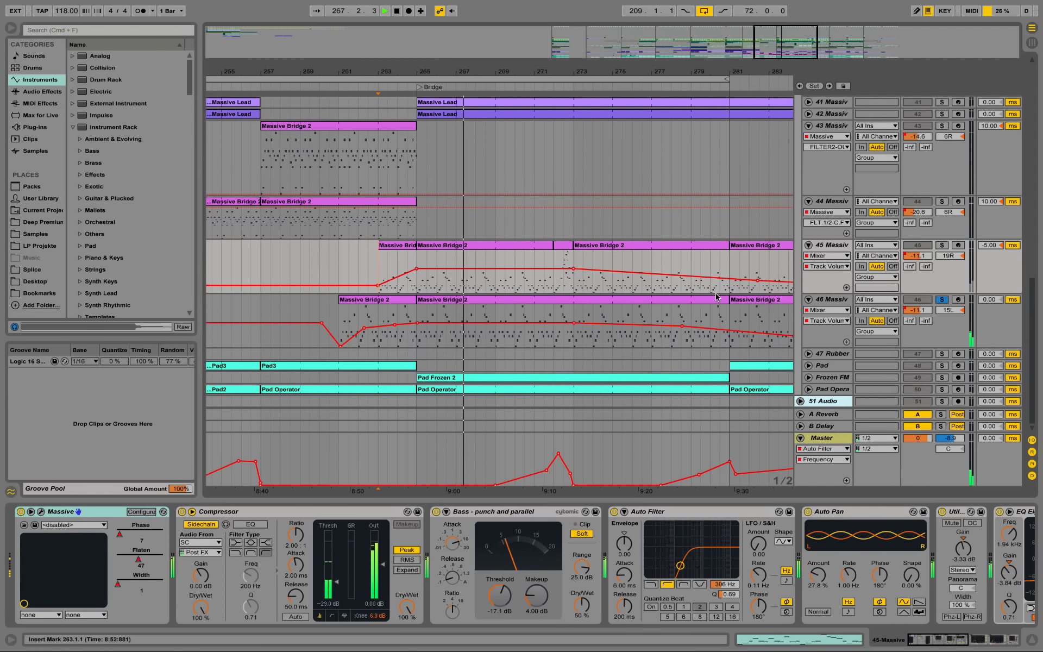
Audition track 45 alone, add track 46 to the solo to hear both around bar 273, and stop playback.
left_click(941, 245)
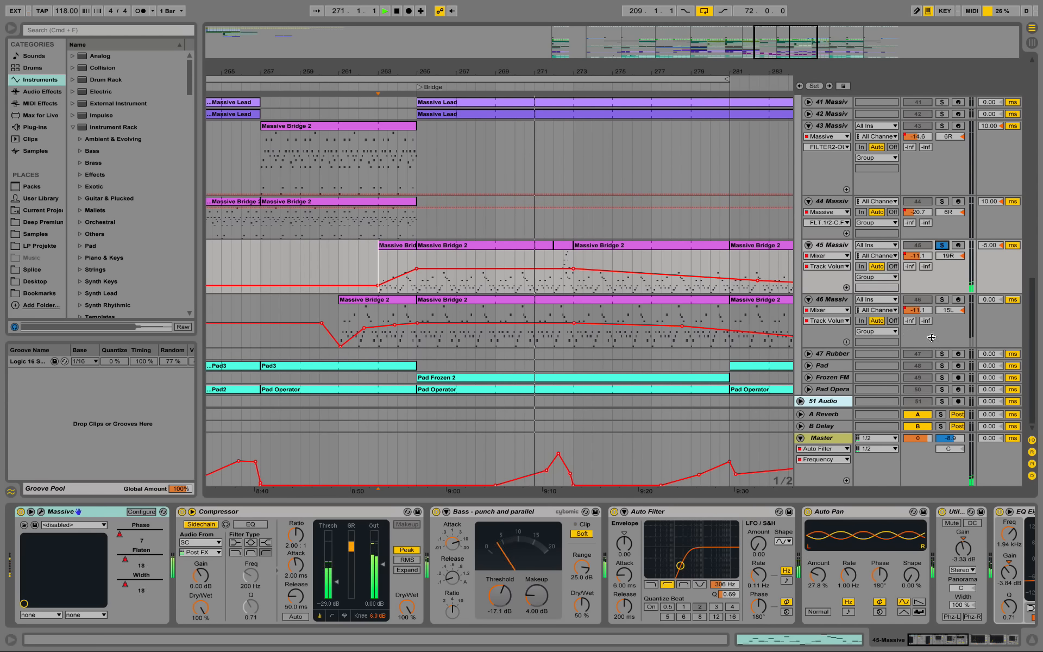
left_click(942, 299, "super")
left_click_drag(579, 73, 581, 114)
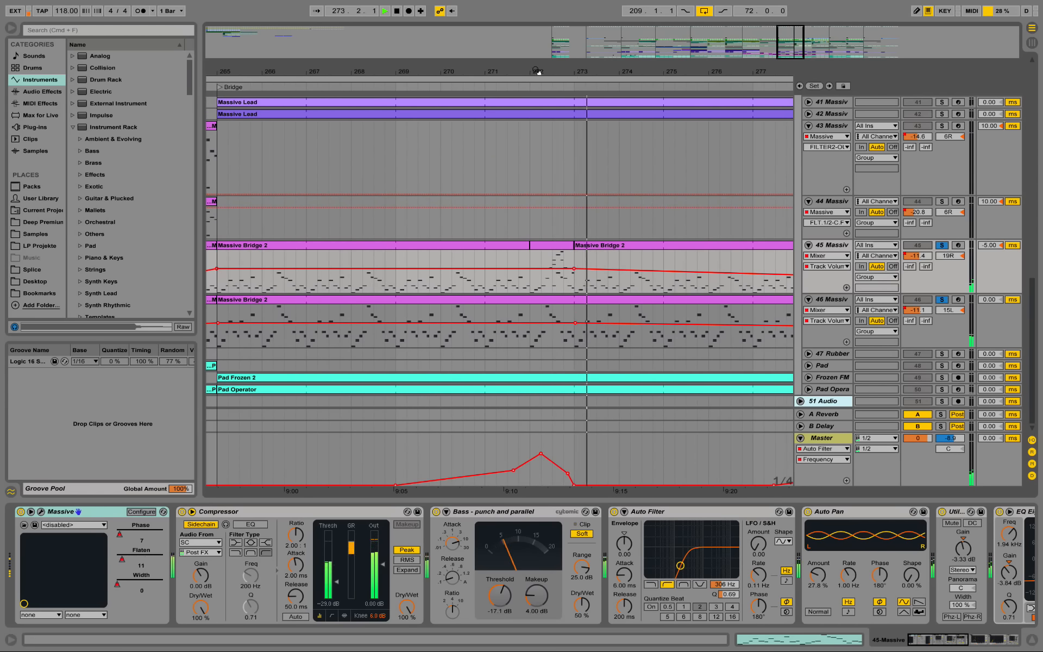
left_click_drag(538, 71, 523, 64)
key("space")
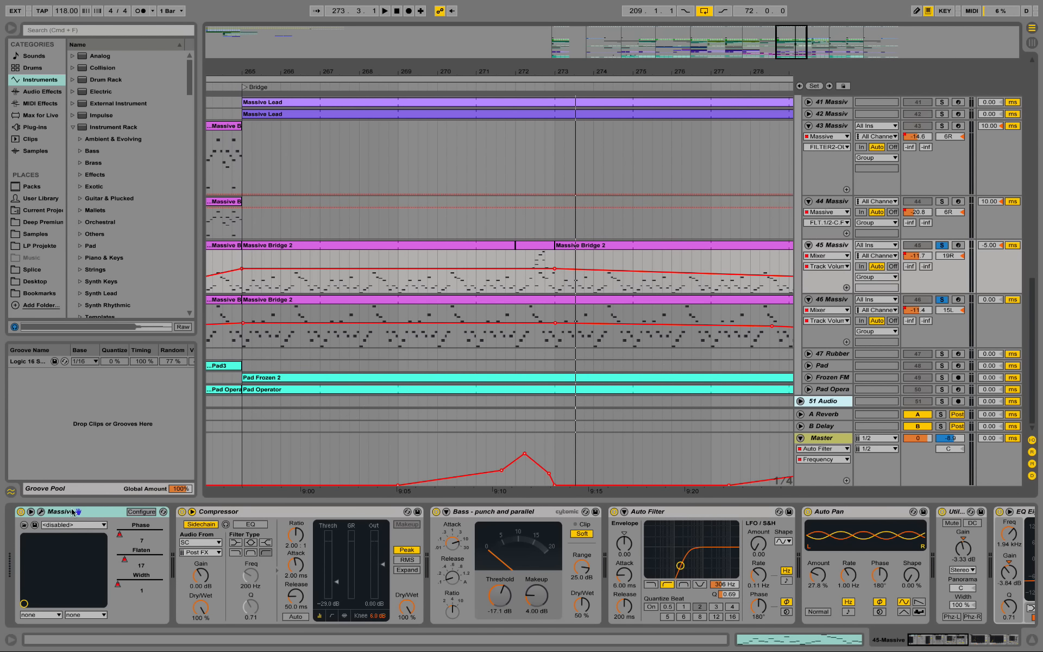
Examine track 45's Massive preset and the effects in its device chain through to the Slide Away filter.
left_click(41, 512)
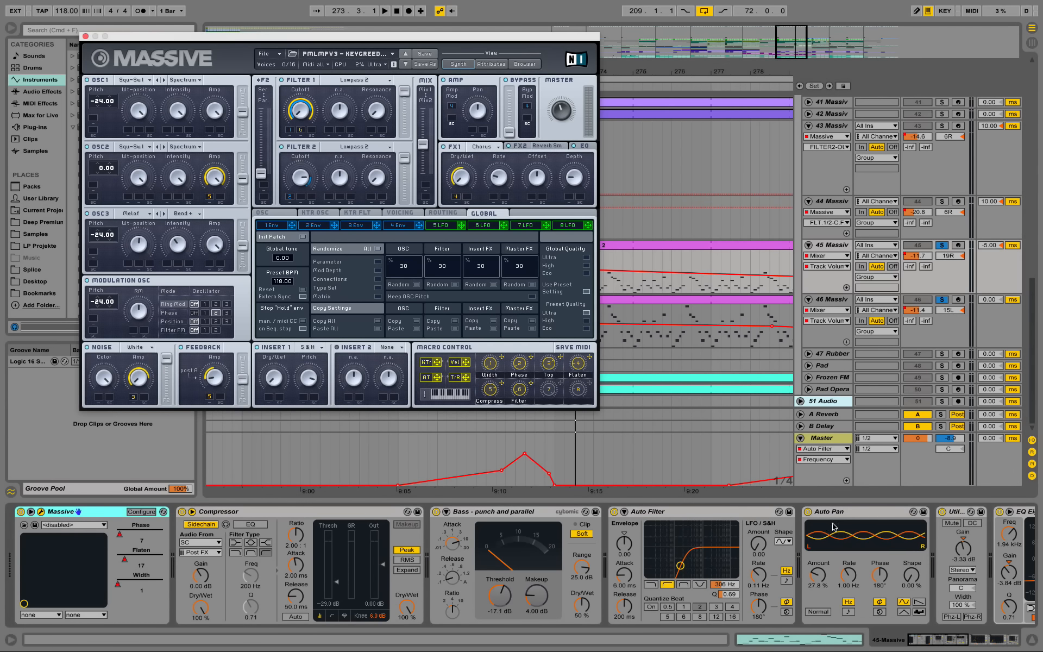
left_click_drag(972, 646, 987, 647)
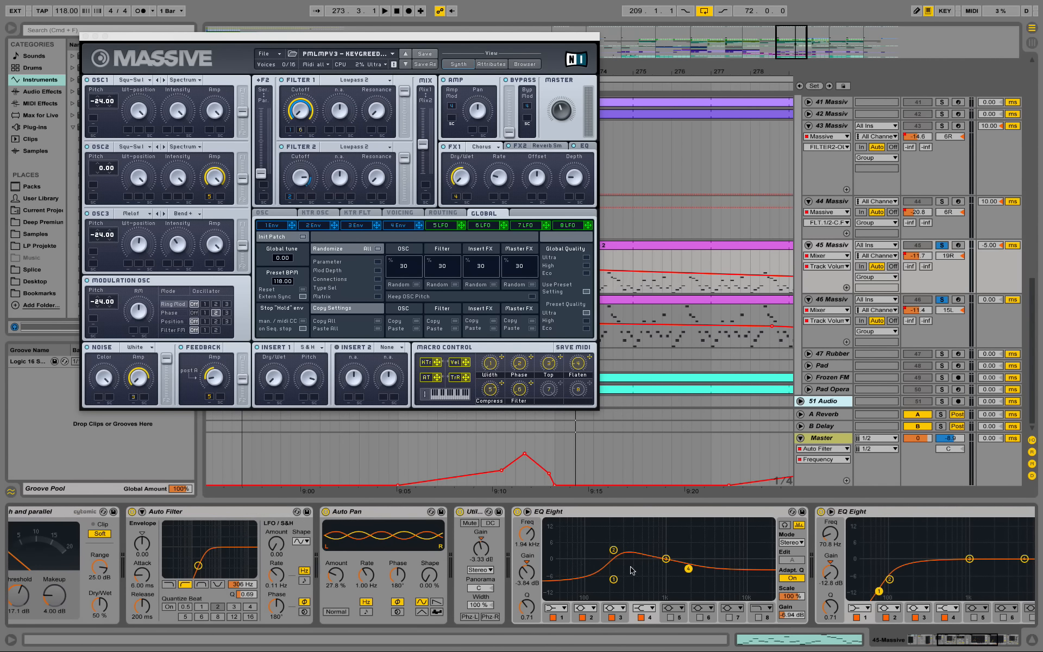
left_click_drag(979, 646, 1000, 645)
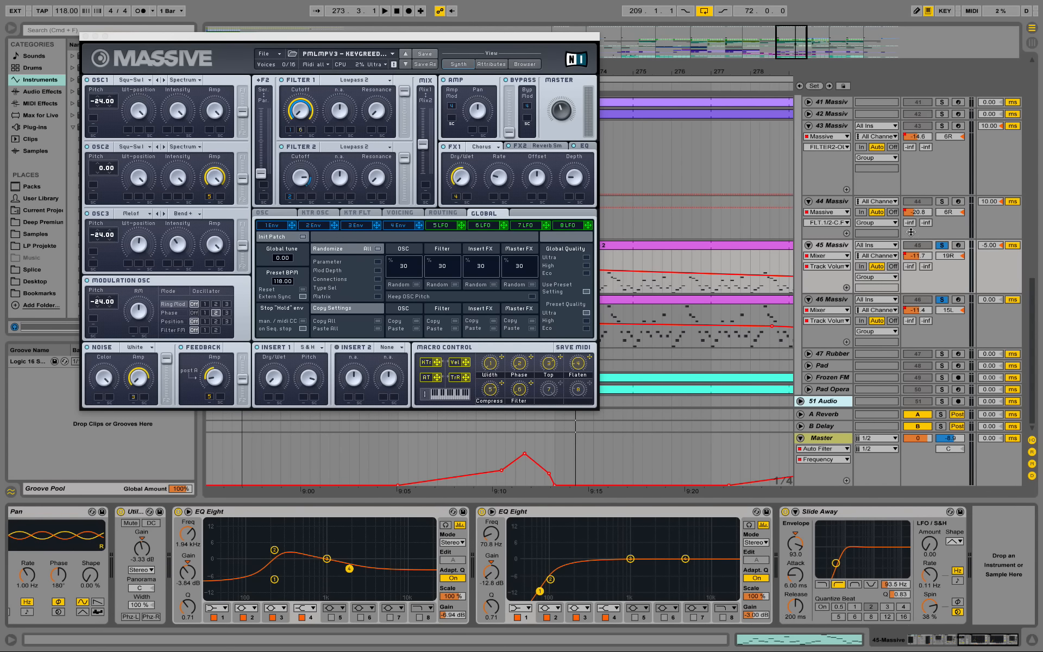
Select track 46 and look up the Amp device and its presets by searching the audio effects for "amp".
left_click(839, 299)
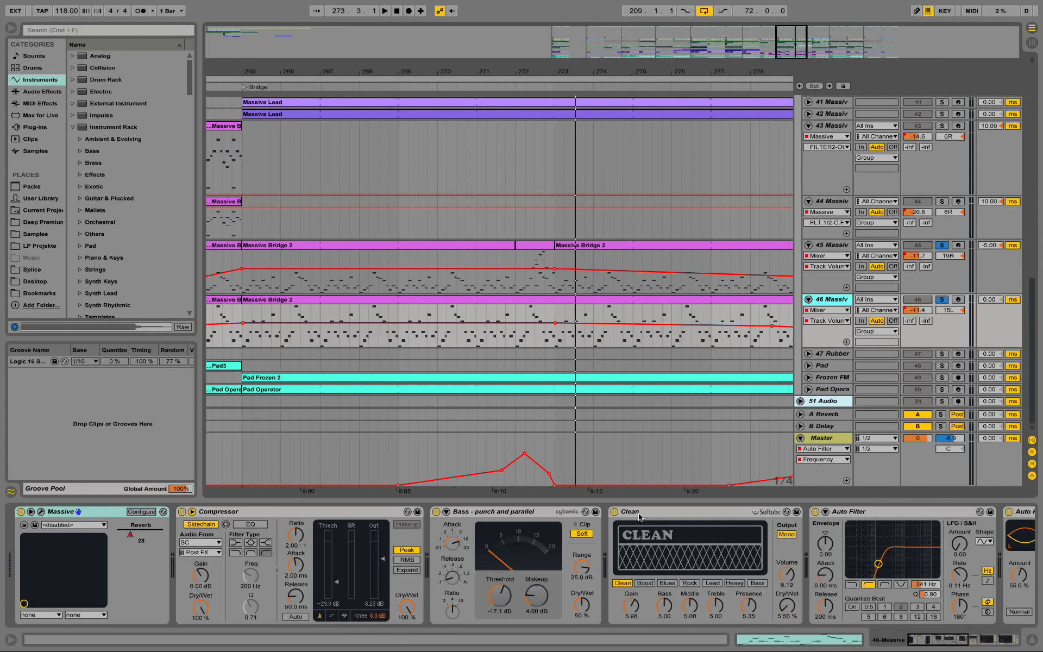
left_click(45, 91)
left_click(37, 31)
type("amp")
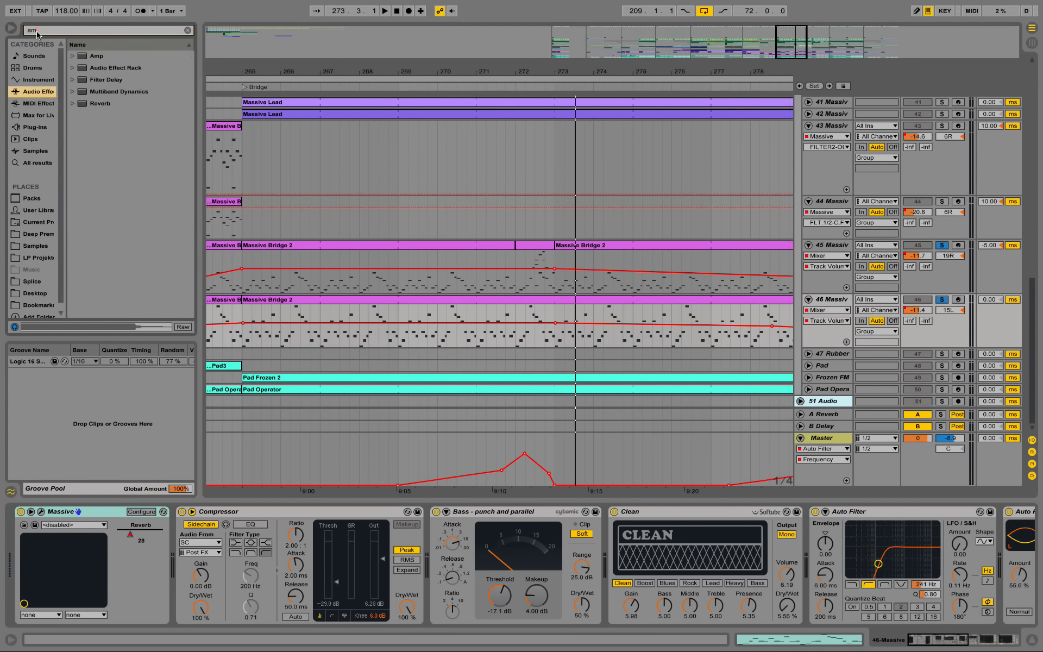
left_click(71, 56)
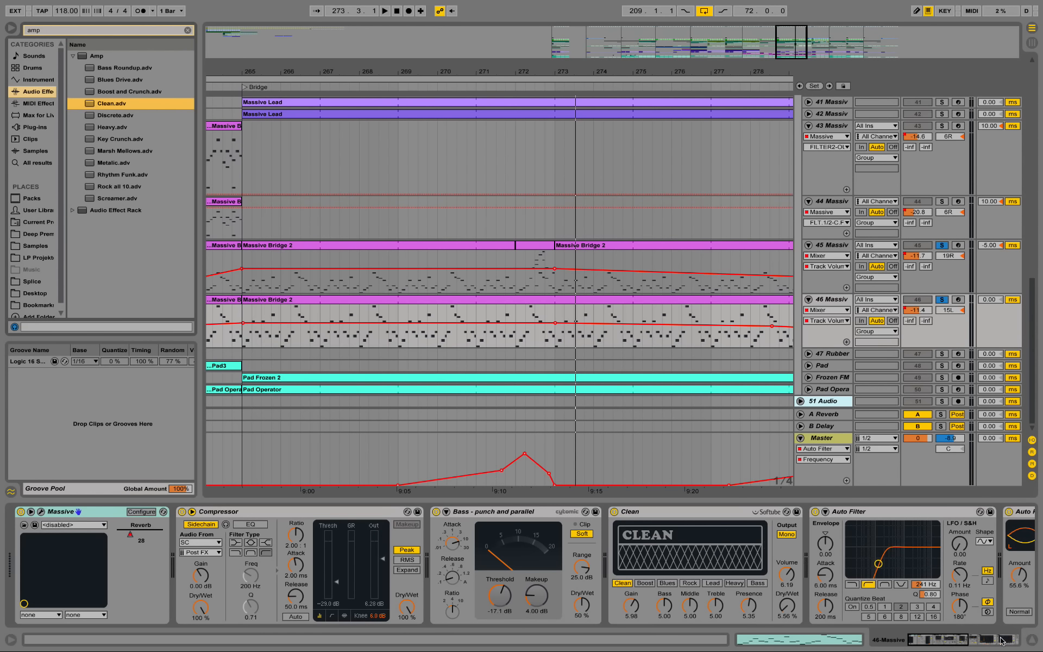
Inspect the remaining effects in track 46's device chain and return to its start.
left_click(1003, 642)
left_click_drag(1005, 648, 1018, 649)
left_click(414, 551)
left_click_drag(979, 641, 928, 639)
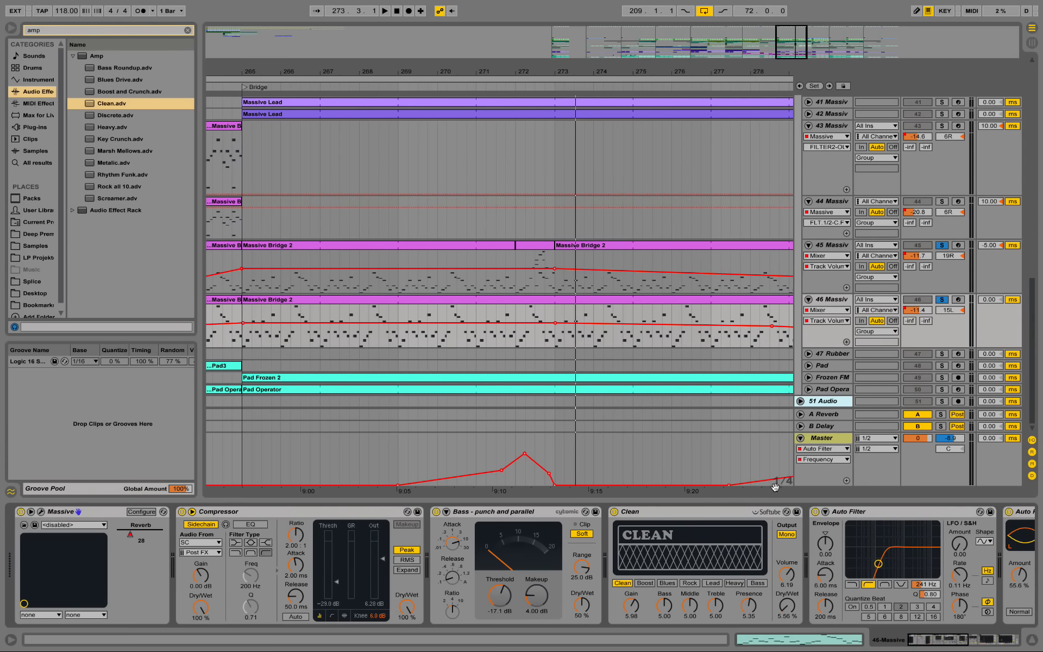
Audition track 46 soloed from bar 263 and stop playback as the Bridge begins.
key("space")
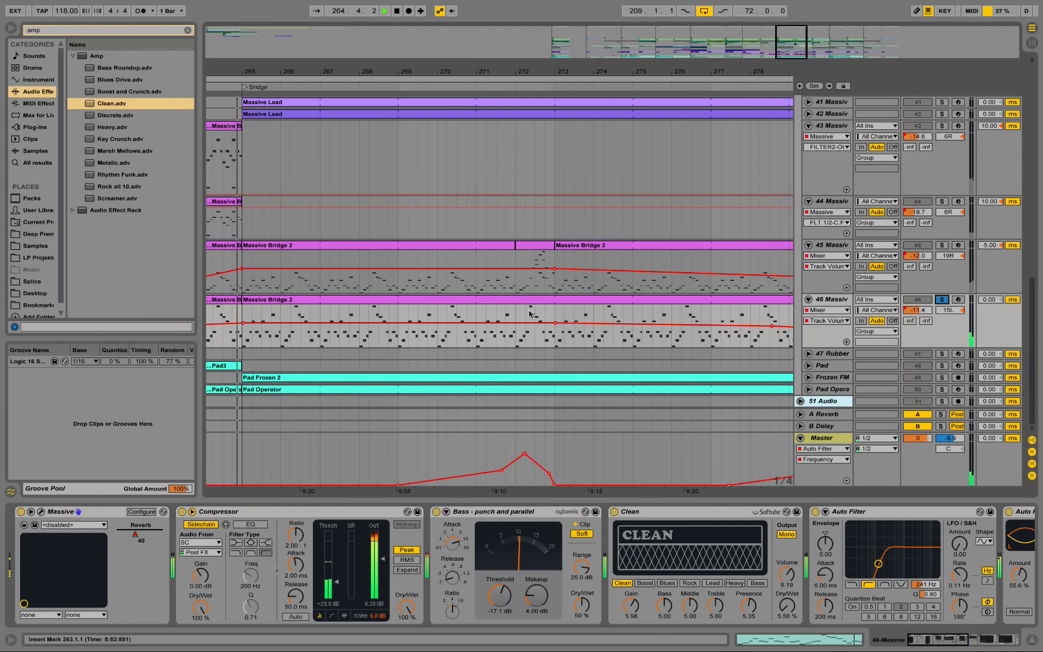
key("space")
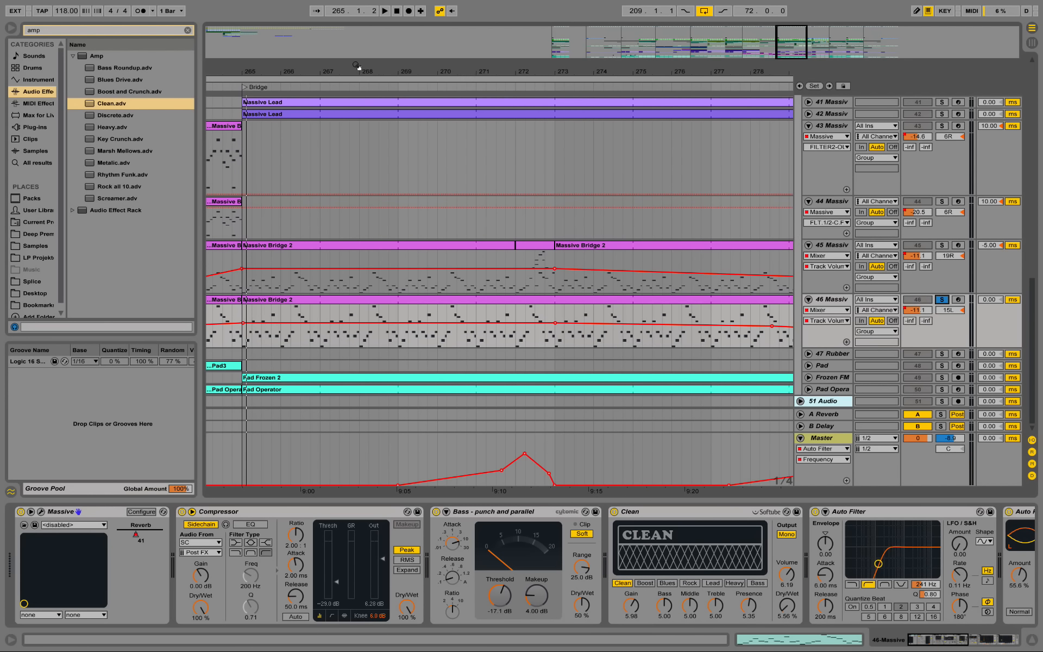
left_click_drag(357, 66, 415, 38)
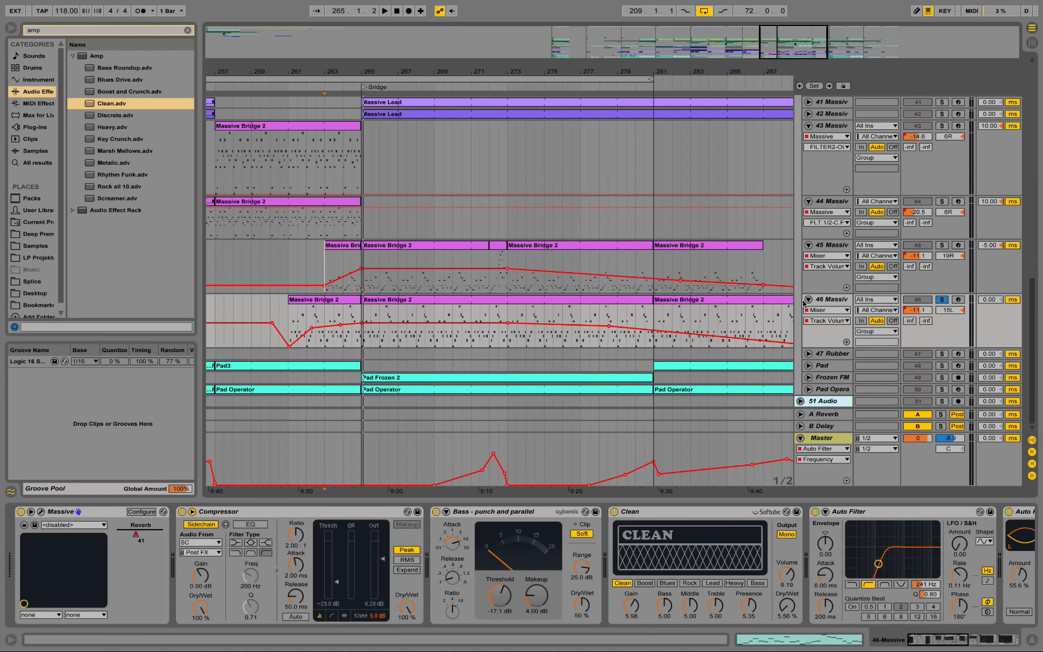
Open track 46's Massive and examine its FX2 Reverb settings and the Reverb macro control.
left_click(835, 302)
left_click(41, 513)
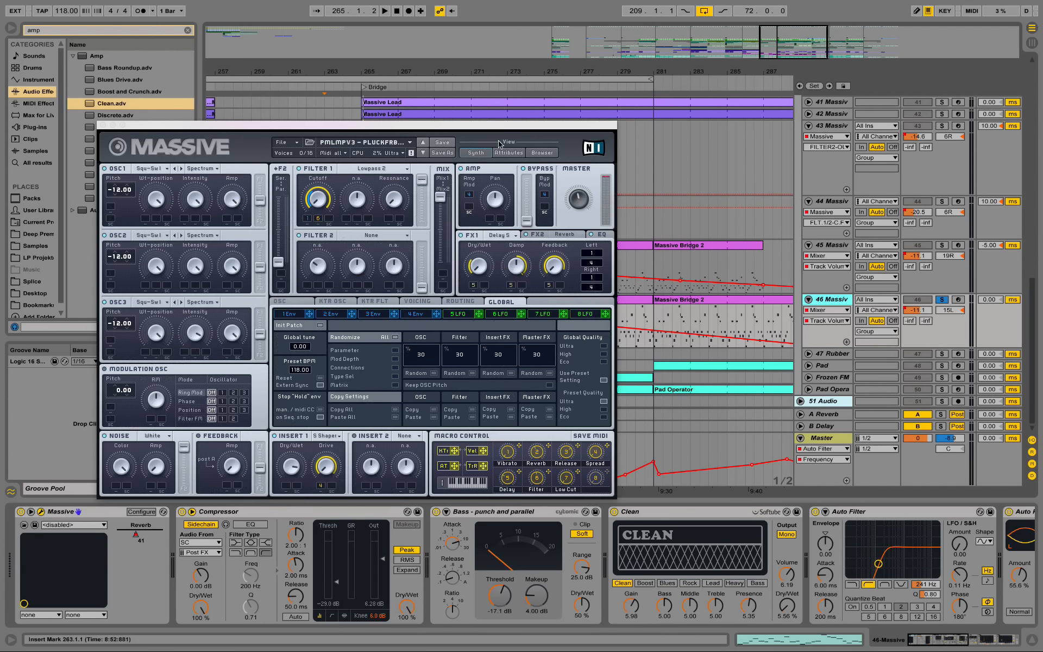
left_click(538, 235)
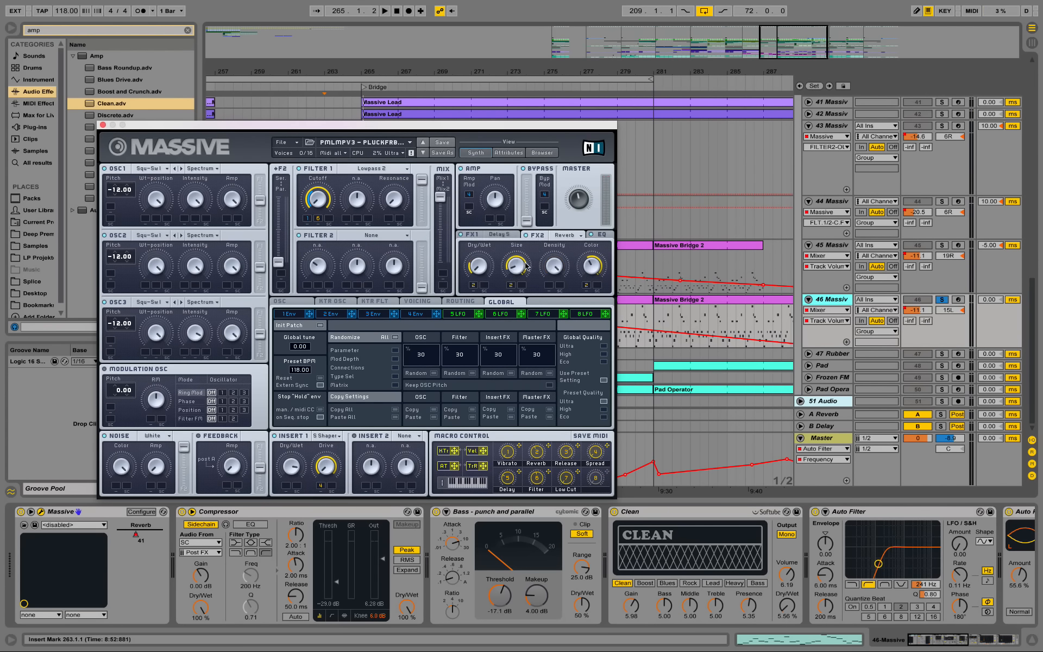
left_click(540, 456)
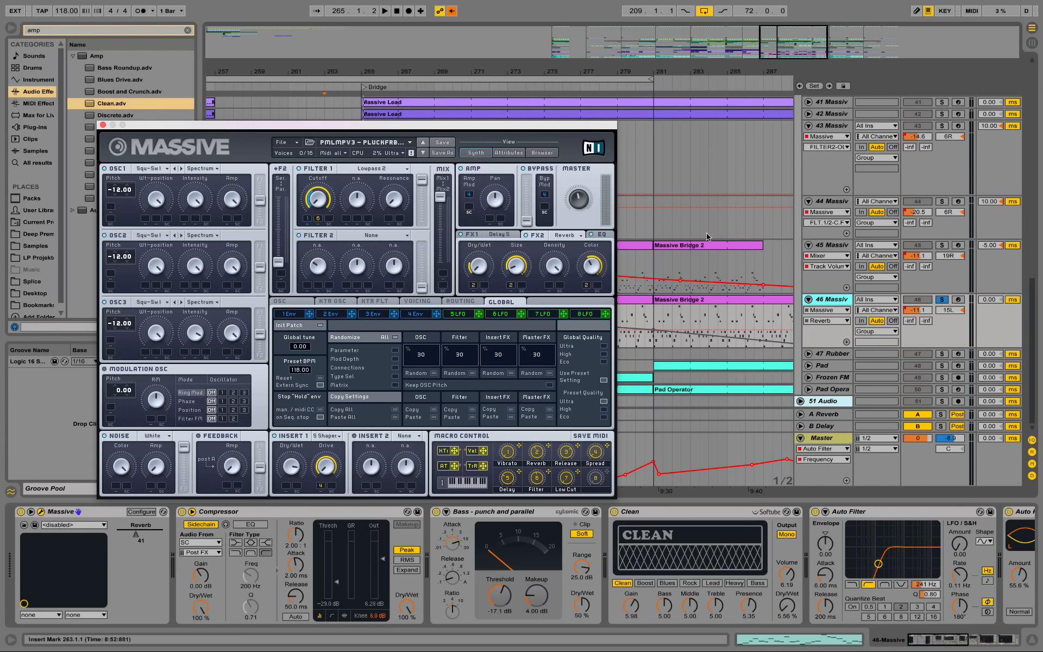
Restore the overridden automation, close track 46's Massive window and audition the soloed track from bar 269.
left_click(453, 12)
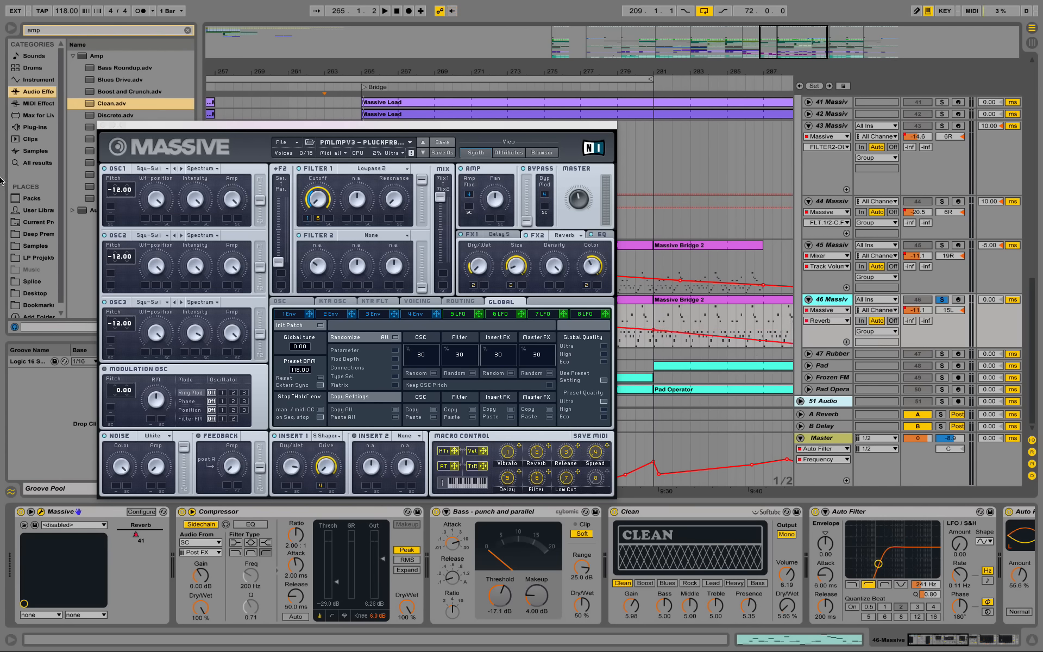
left_click(103, 126)
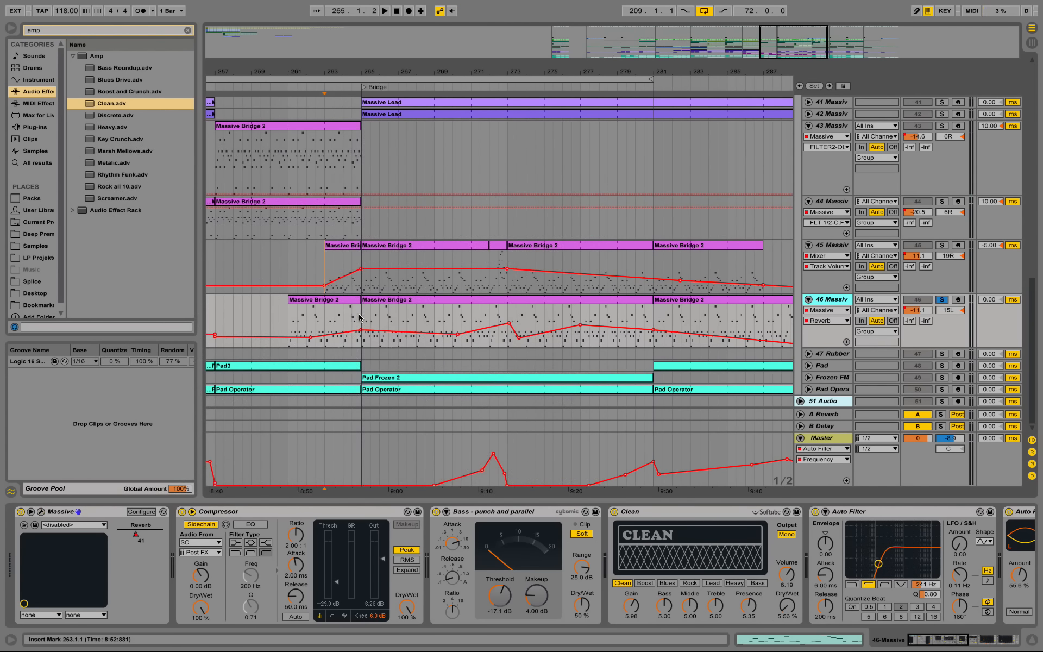
left_click(458, 313)
left_click(434, 321)
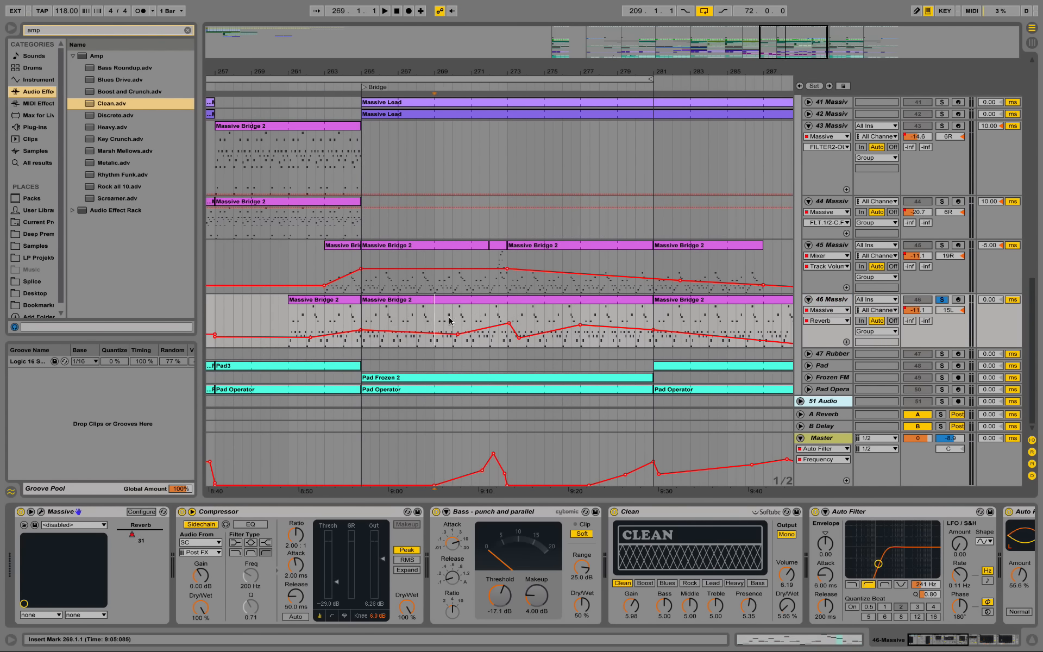
key("space")
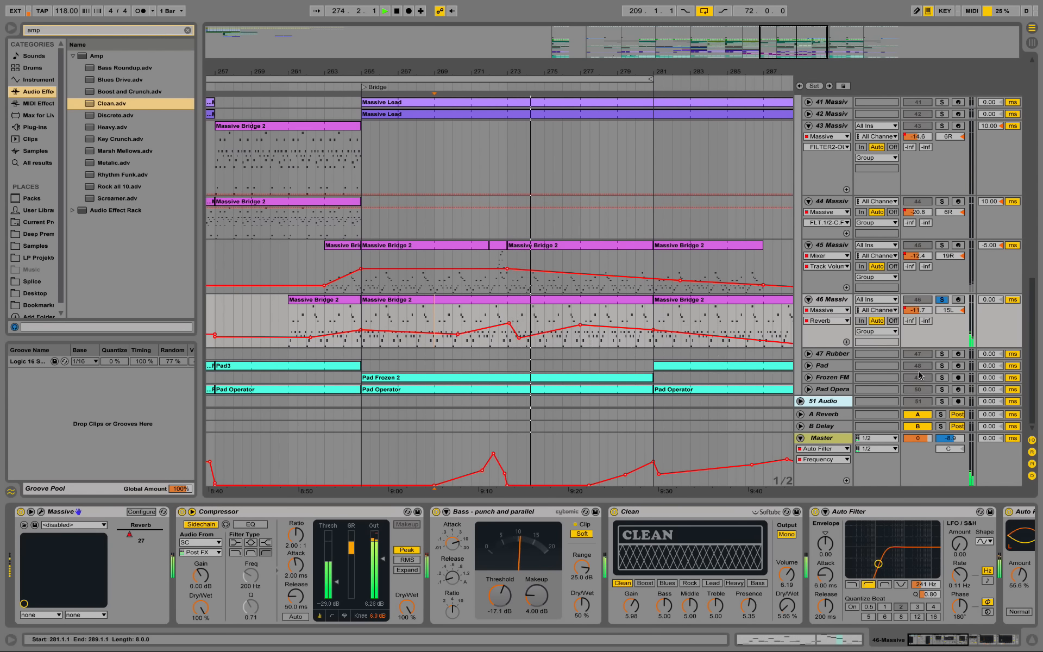
key("space")
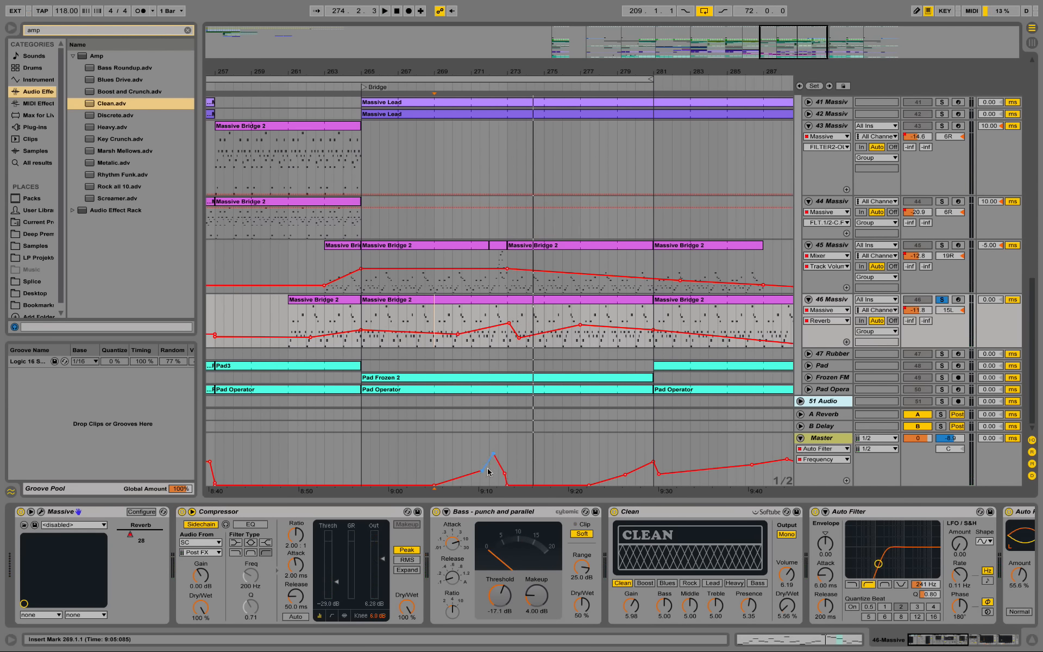
Check the Master track's devices, then open track 45's Massive and examine its macros, modulation oscillator and FX settings.
left_click(850, 442)
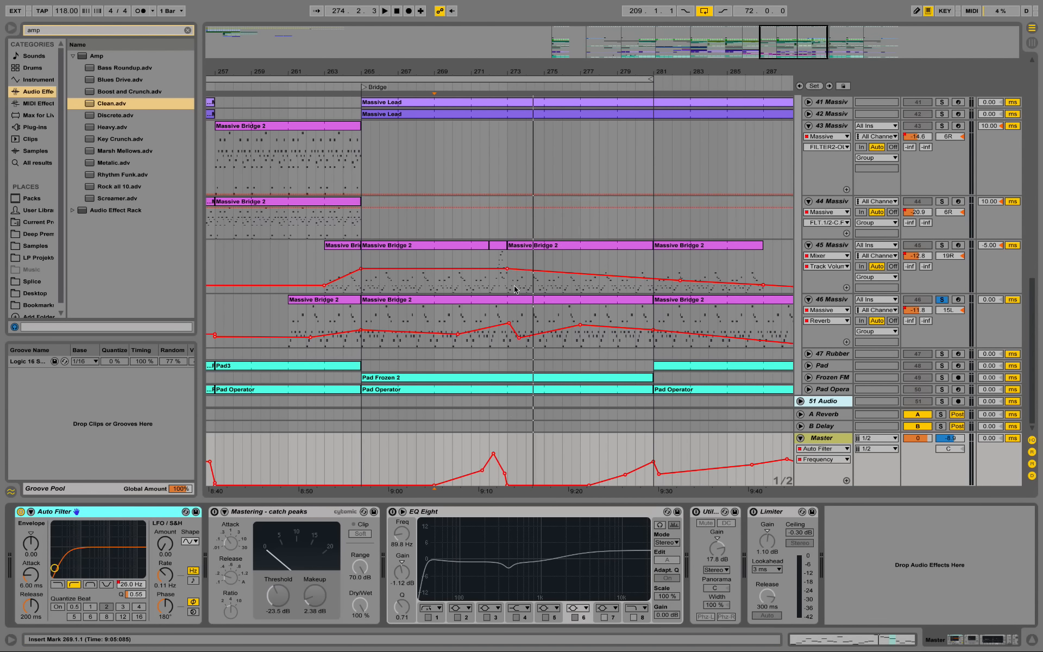
left_click(834, 247)
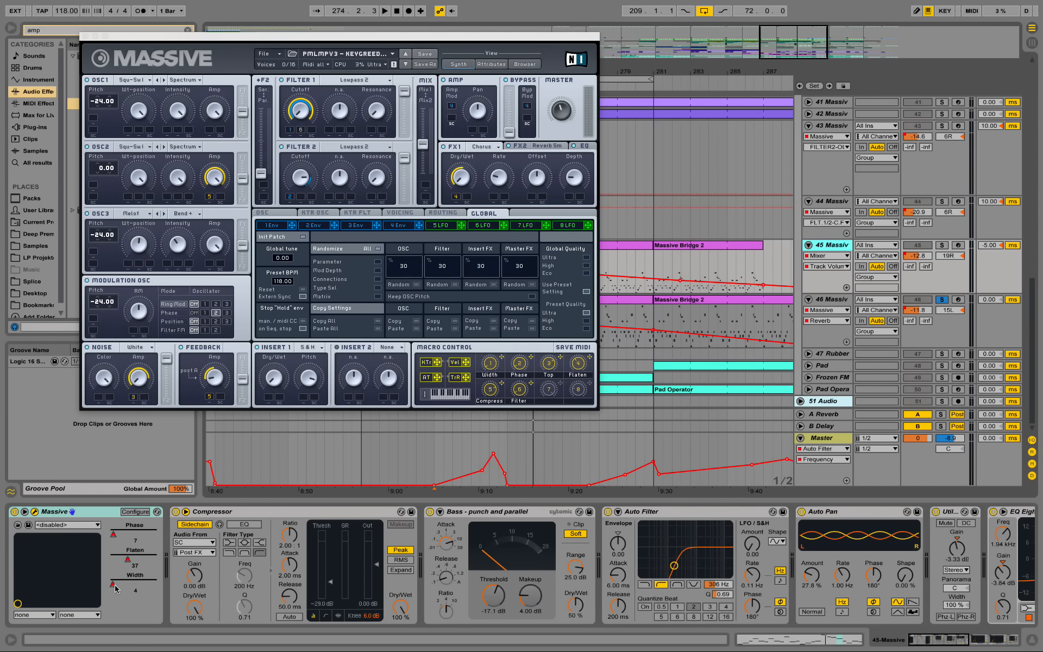
left_click(518, 389)
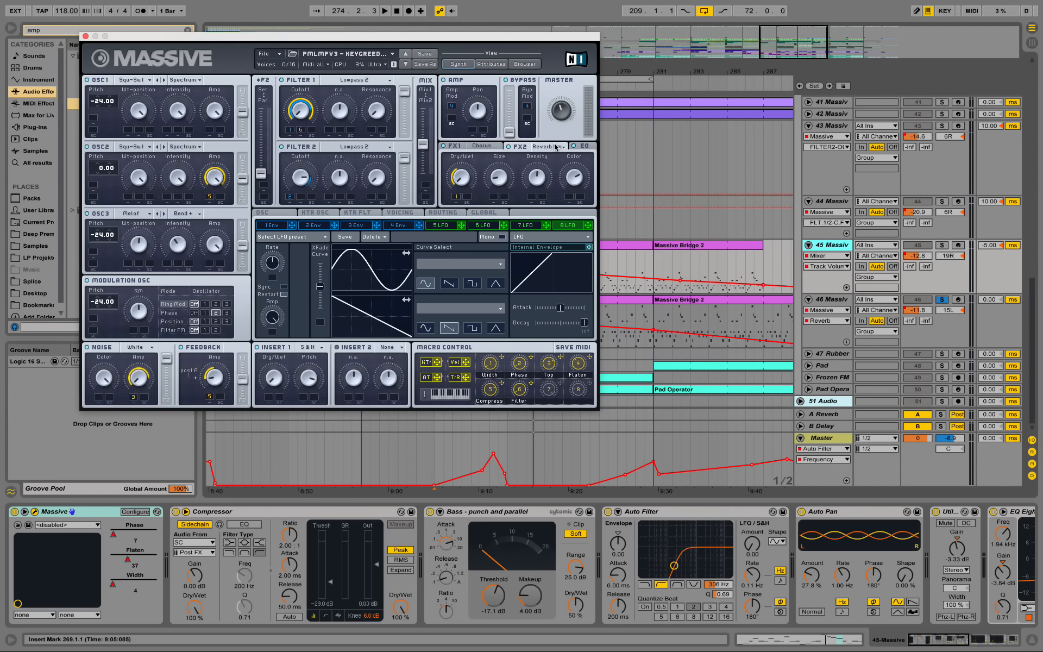
left_click(520, 367)
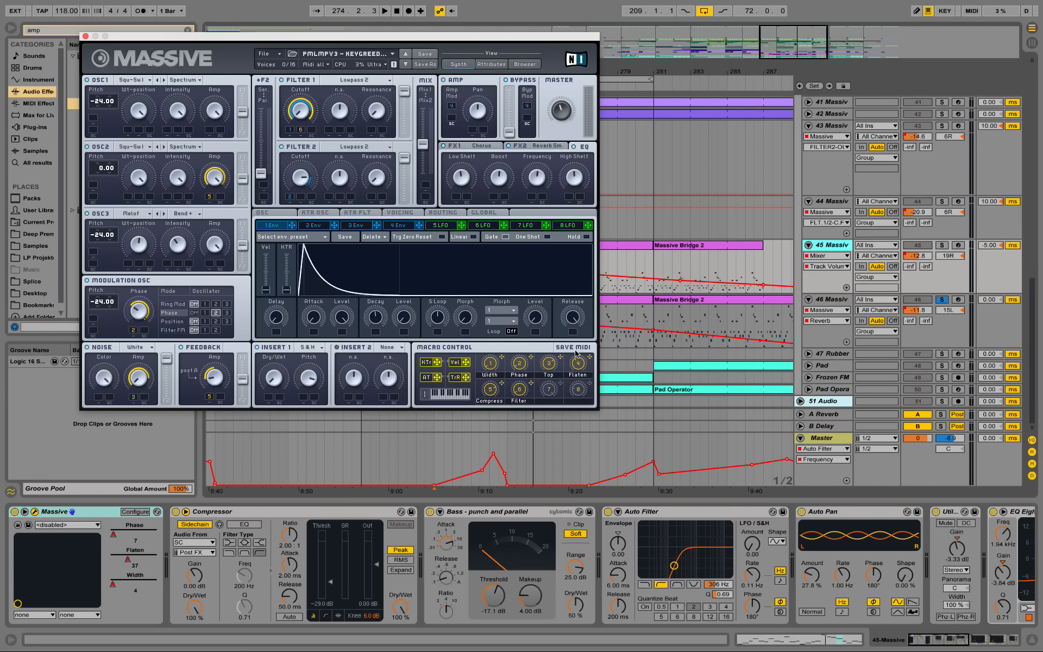
left_click(486, 146)
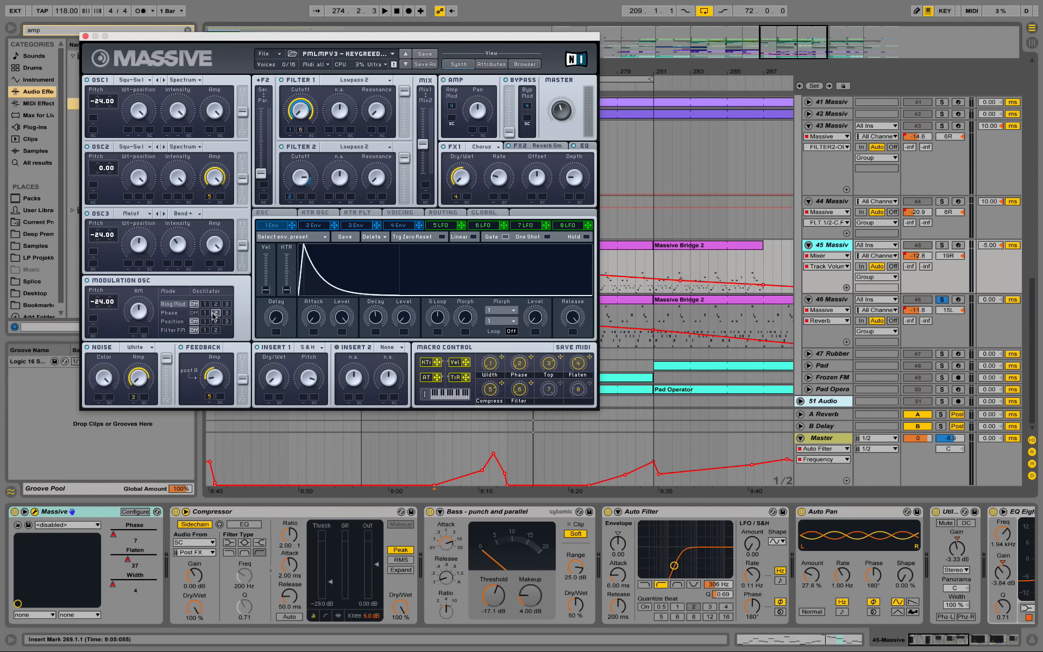
left_click(518, 147)
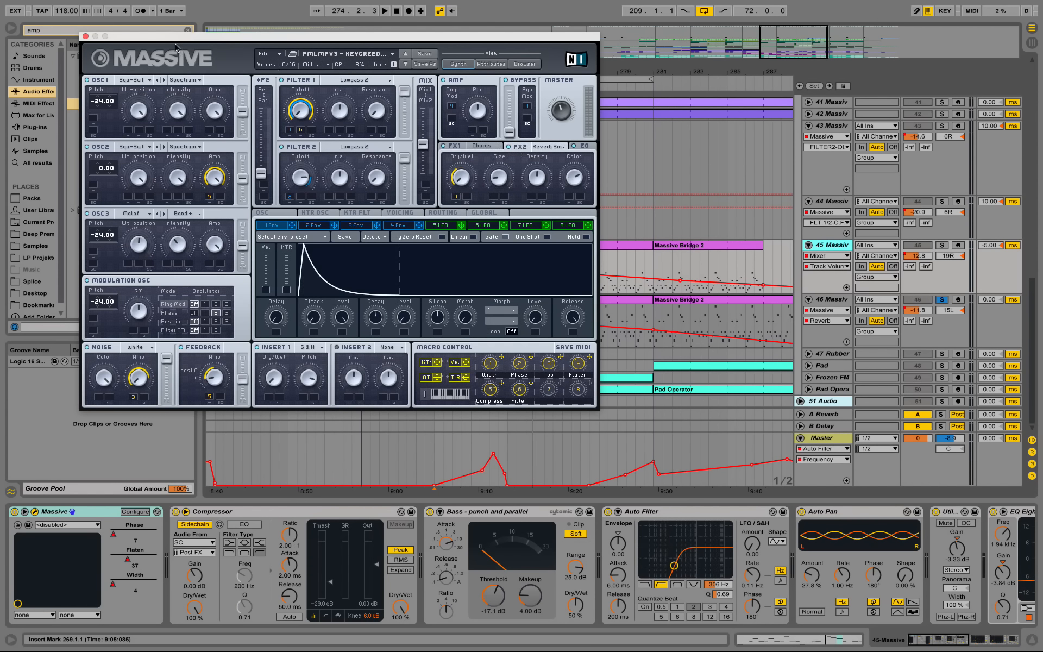
Close Massive and audition track 45 soloed, restarting playback from bar 264.
left_click(86, 37)
key("space")
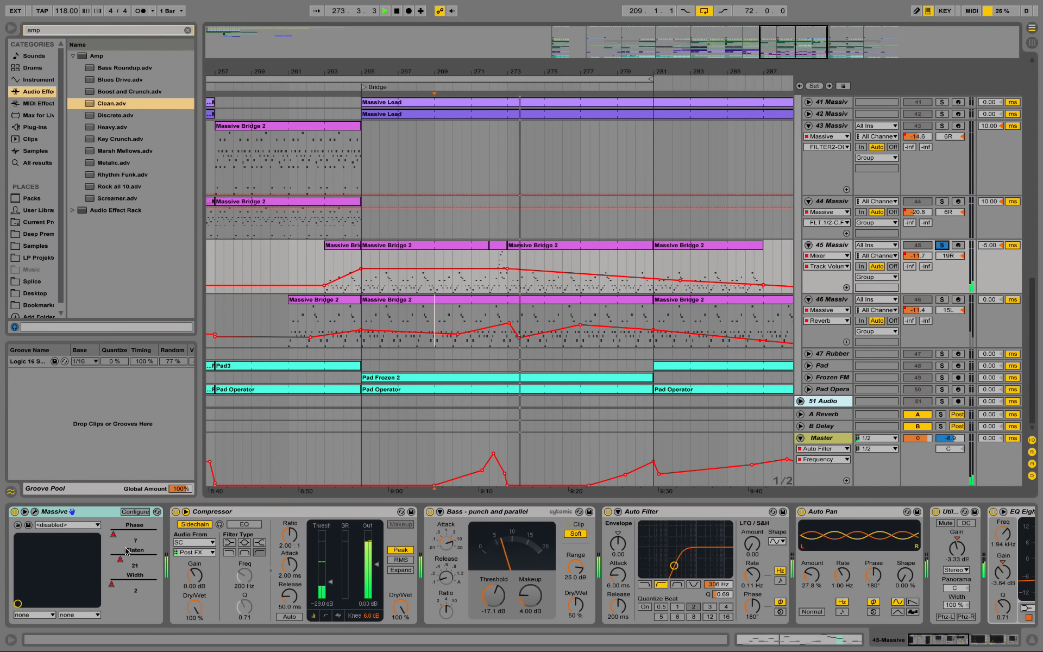
left_click(348, 264)
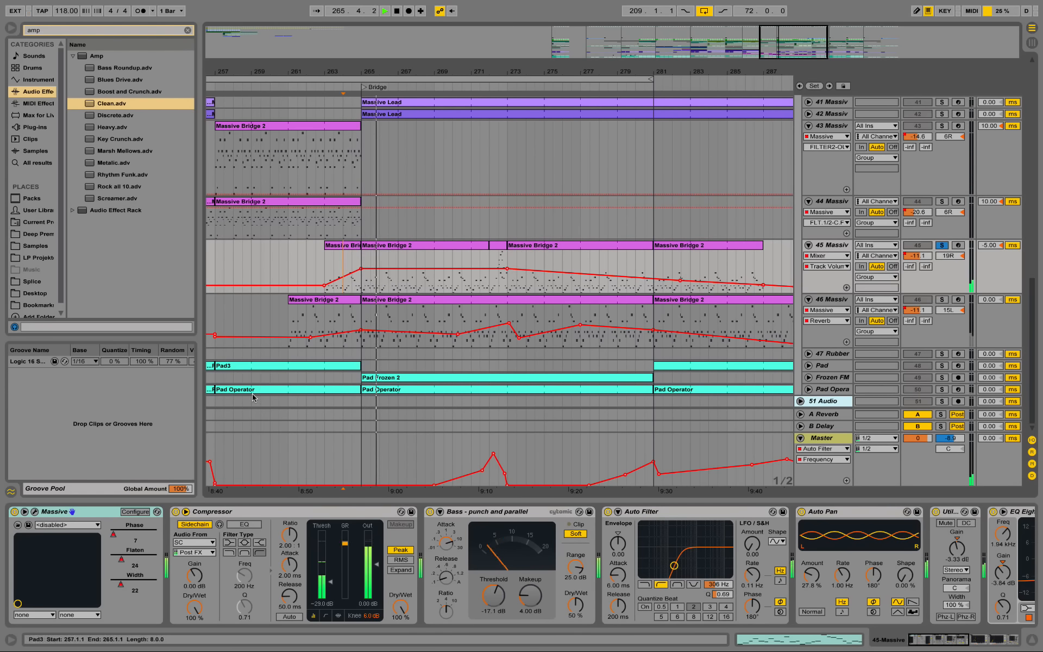
Show the automation of track 45's Phase, Flaten and Width macros during playback, and re-enable the overridden automation.
left_click(146, 535)
left_click(143, 559)
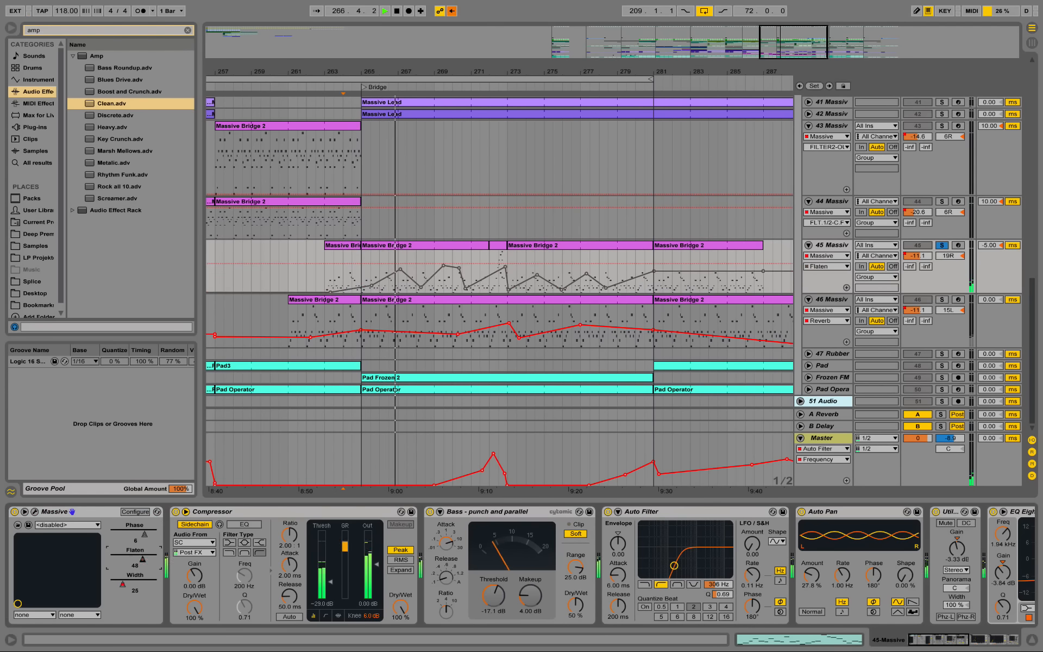
left_click(136, 582)
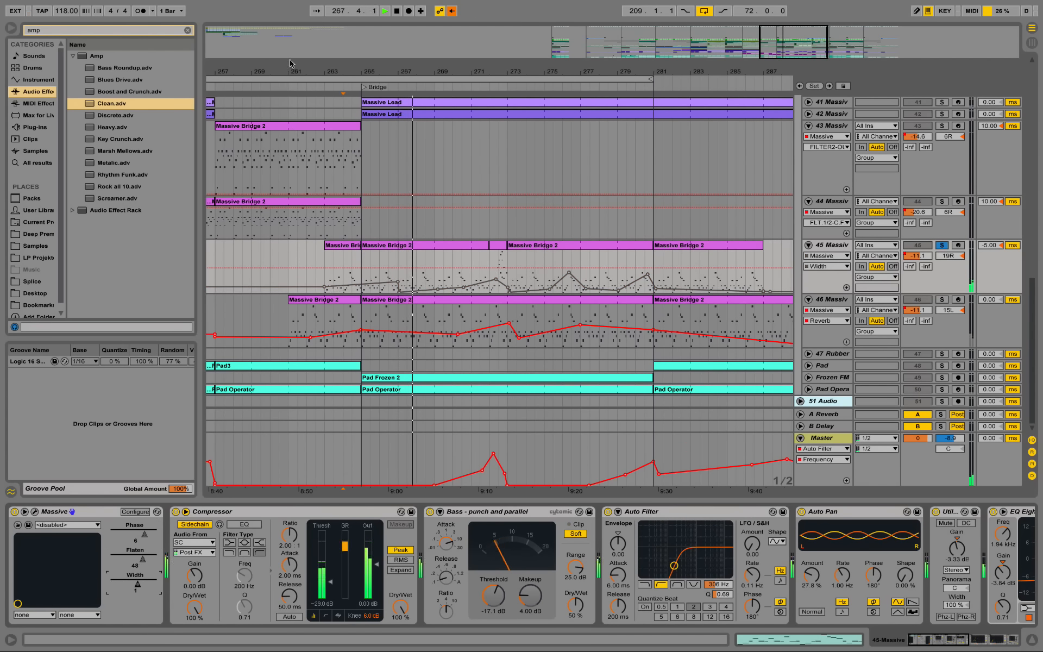
left_click(454, 11)
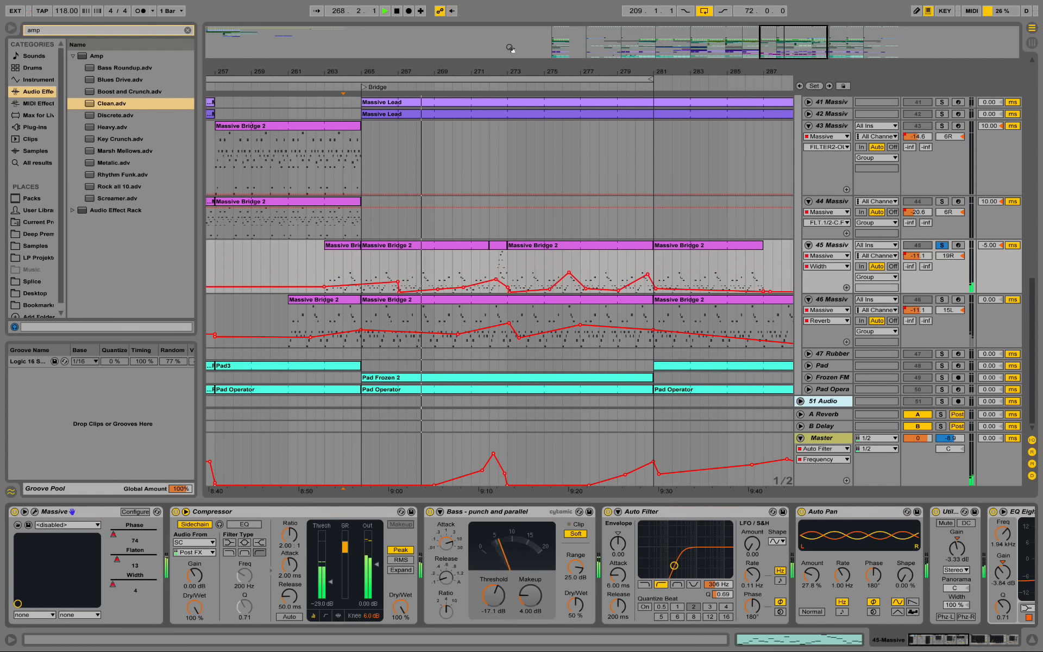
Open track 45's short clip at bar 272, enlarge its notes until their names are readable, and play it from 4.2.3.
double_click(501, 251)
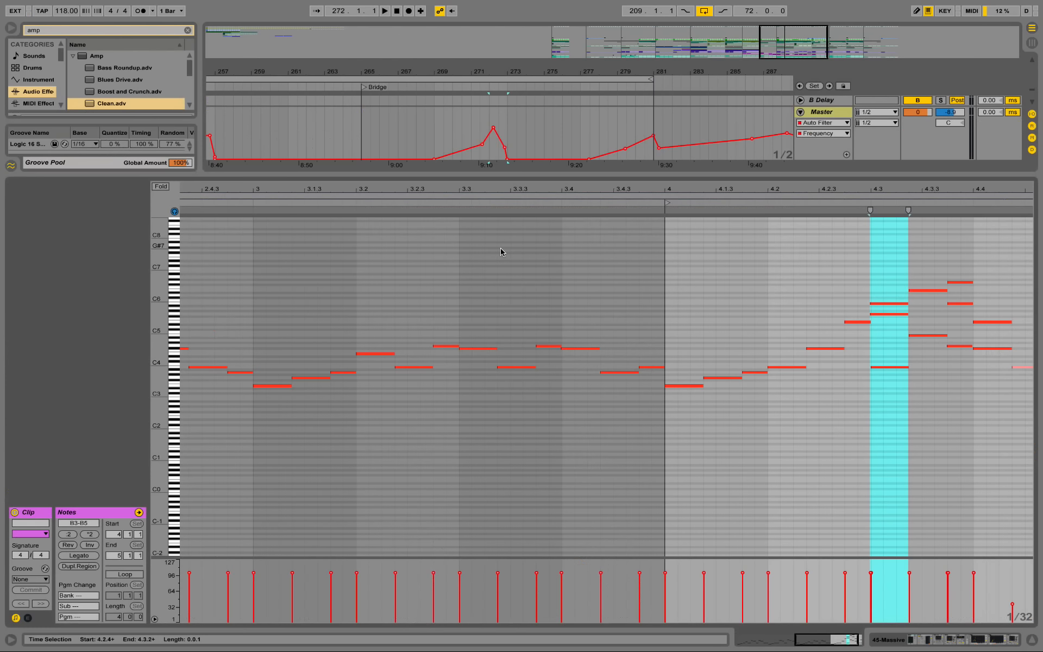
left_click(785, 312)
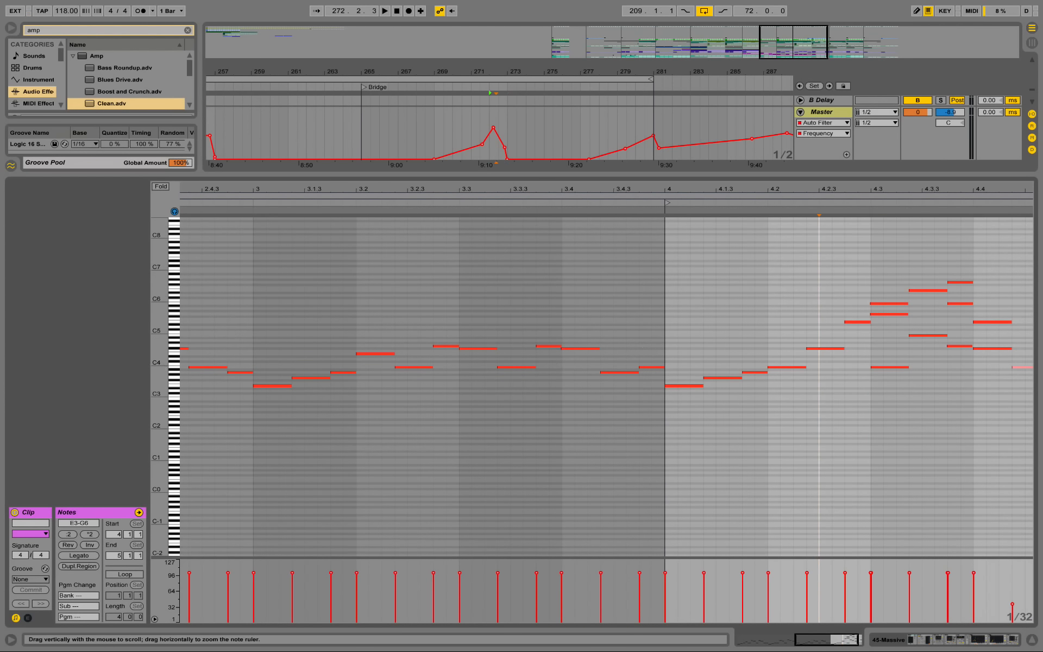
left_click_drag(158, 367, 187, 368)
scroll(582, 360, "up", 3)
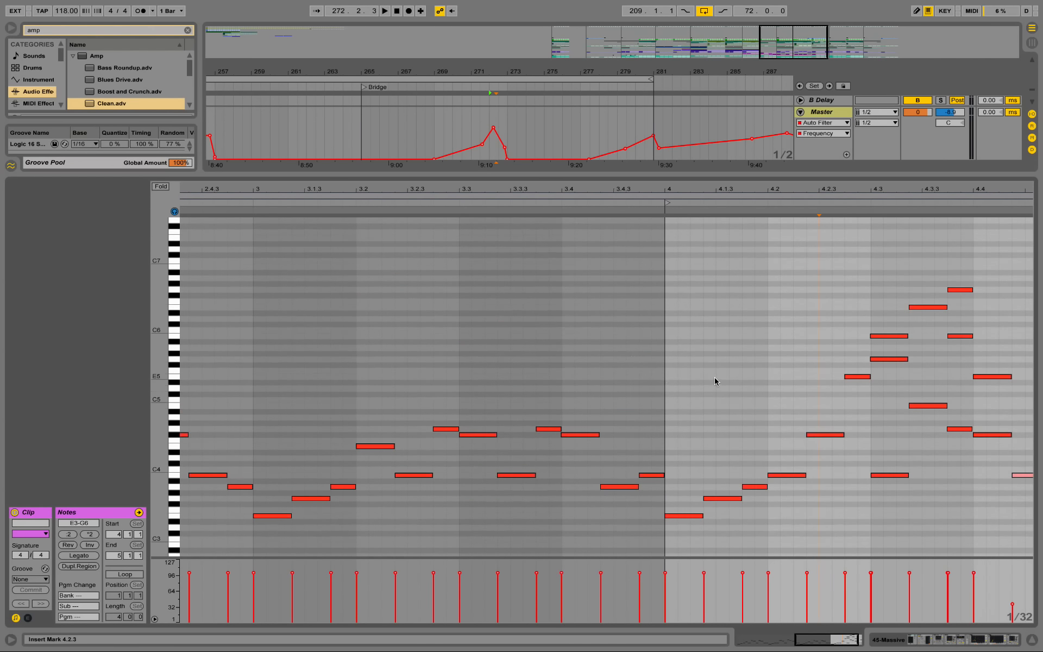
left_click_drag(161, 361, 183, 362)
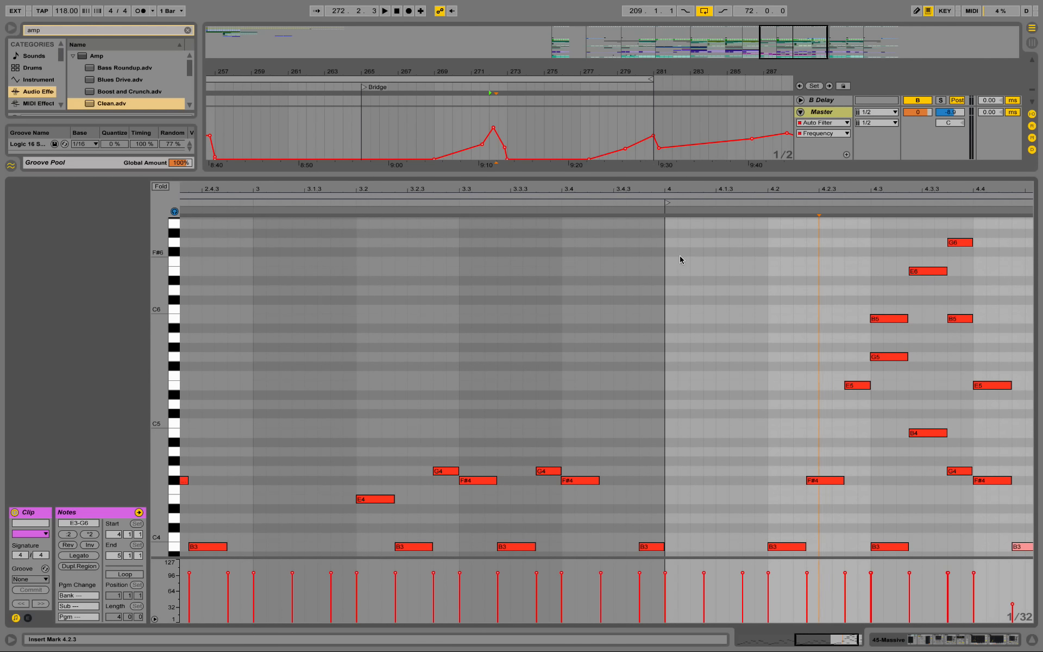
key("space")
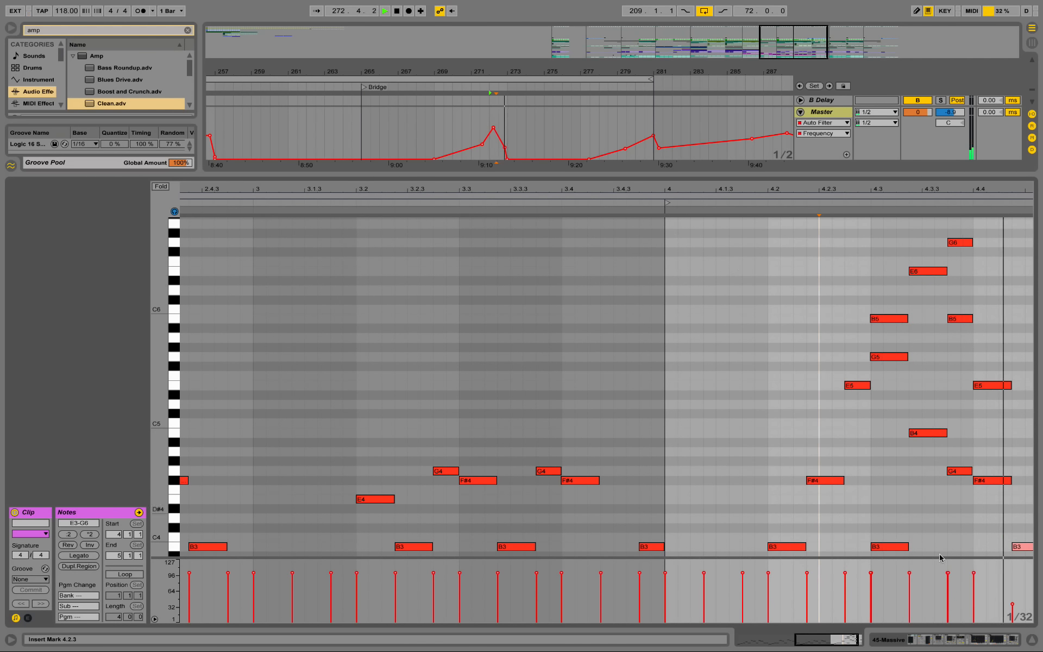
Close the note editor, unsolo track 45 and stop playback.
left_click(1032, 640)
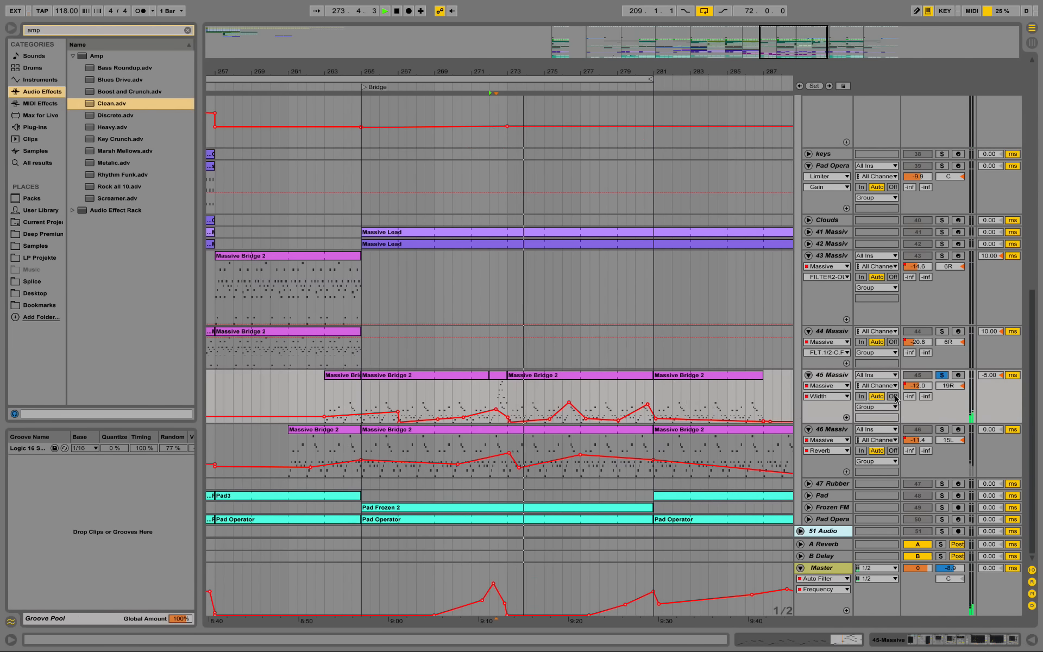
left_click(943, 376)
left_click_drag(561, 66, 522, 52)
scroll(545, 253, "up", 5)
key("space")
Unfold the Bass track, highlight its bars 269 to 273, and audition it soloed from bar 265.
scroll(544, 262, "up", 5)
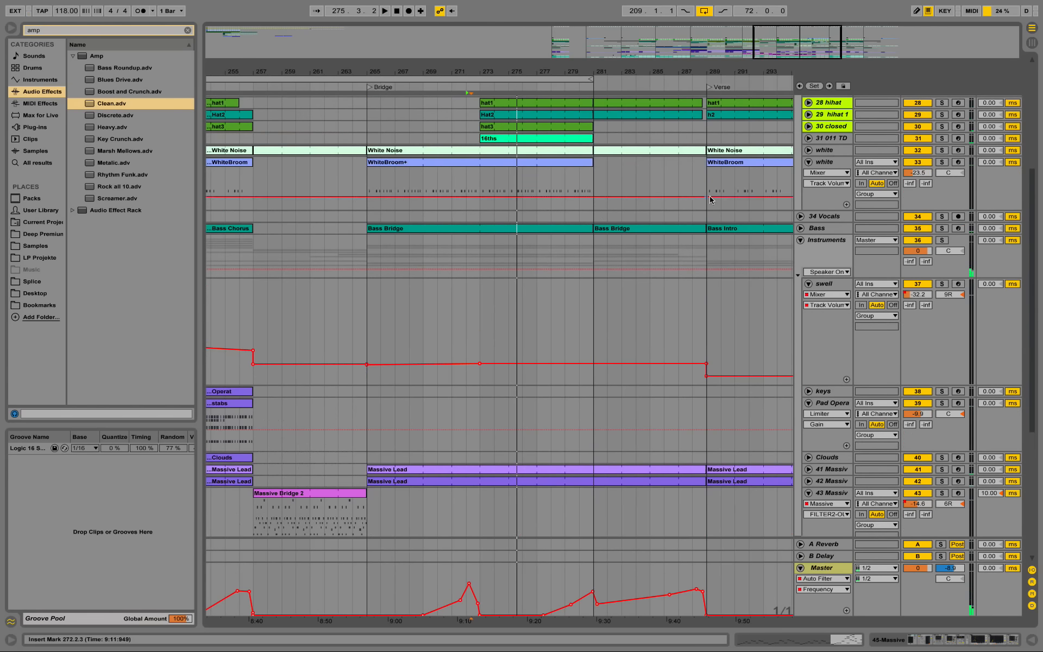
left_click_drag(365, 69, 461, 67)
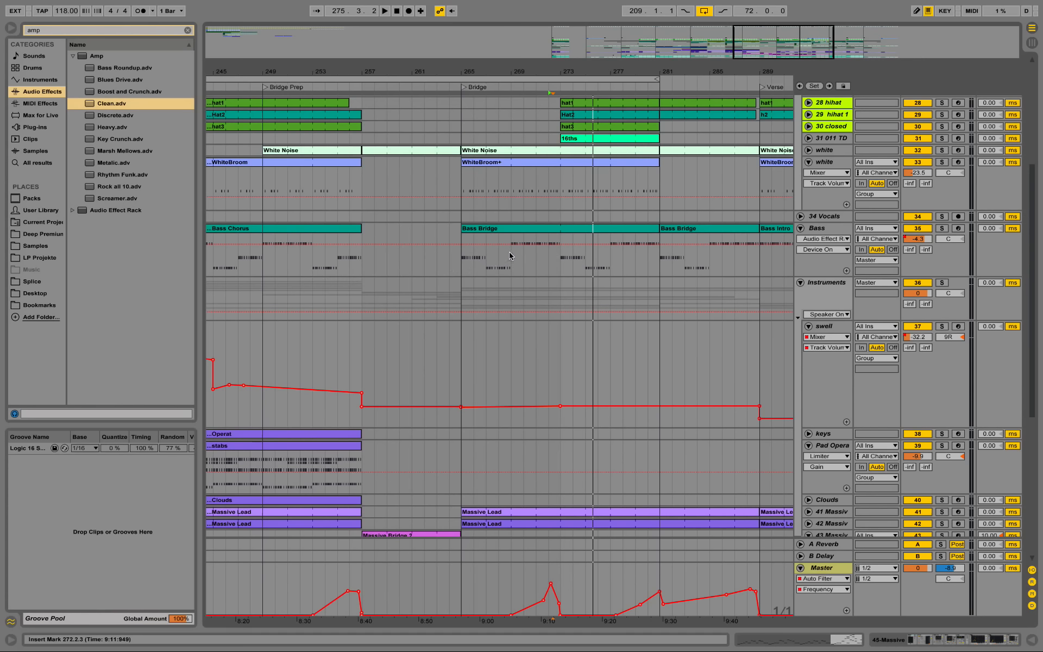
left_click_drag(511, 255, 560, 251)
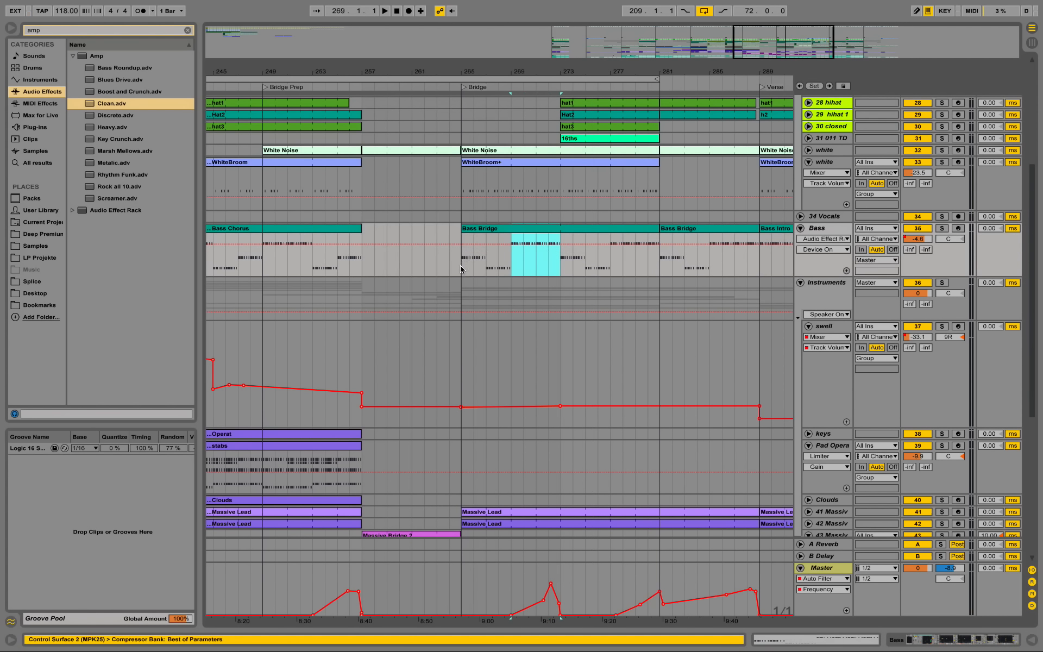
left_click(461, 269)
key("space")
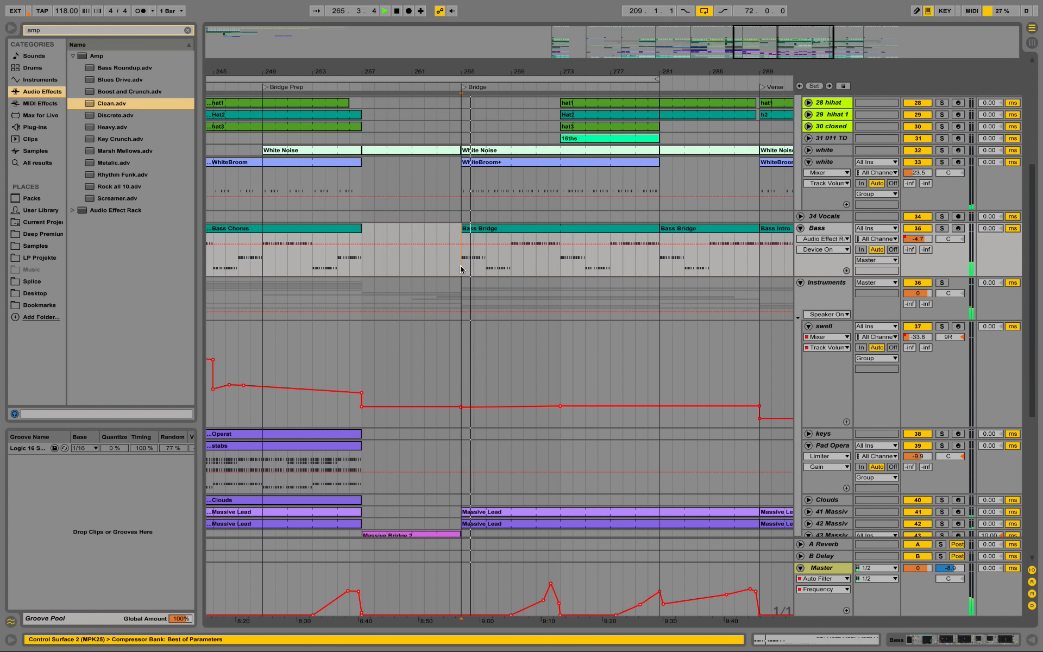
left_click(942, 228)
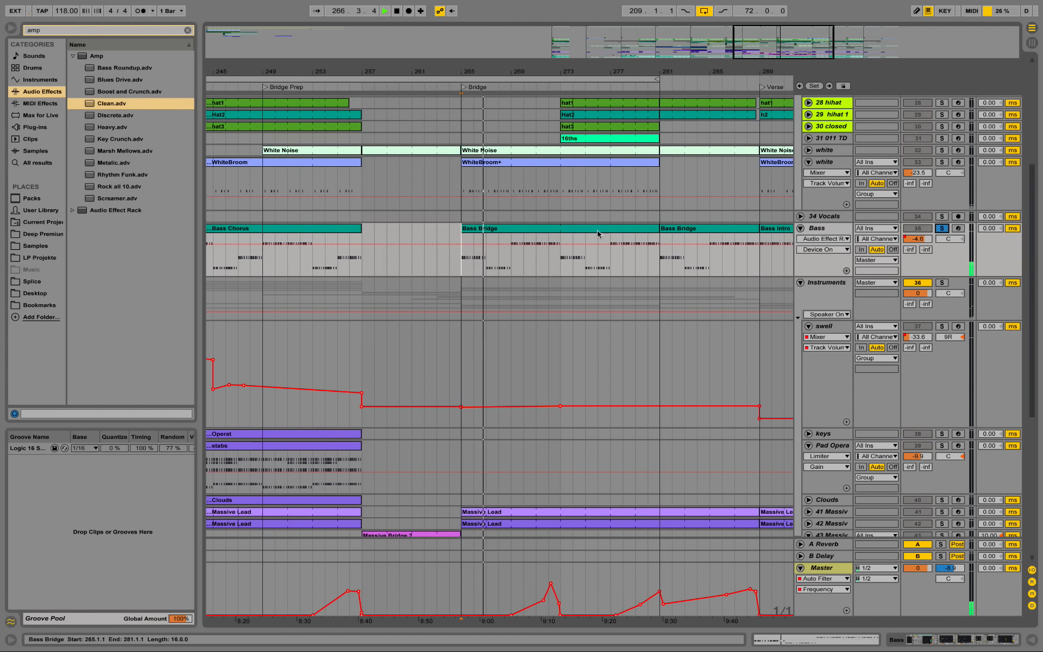
Open the Bass Bridge clip, enlarge and examine its notes, then show the Bass device chain and stop playback.
double_click(598, 231)
scroll(489, 315, "up", 3)
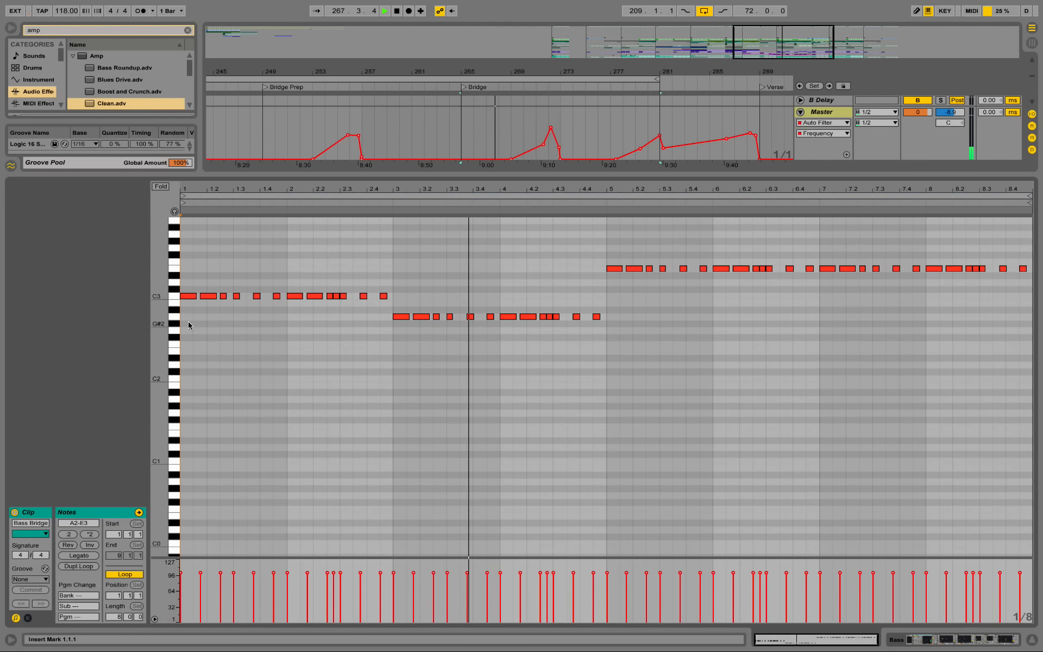
left_click_drag(159, 316, 187, 365)
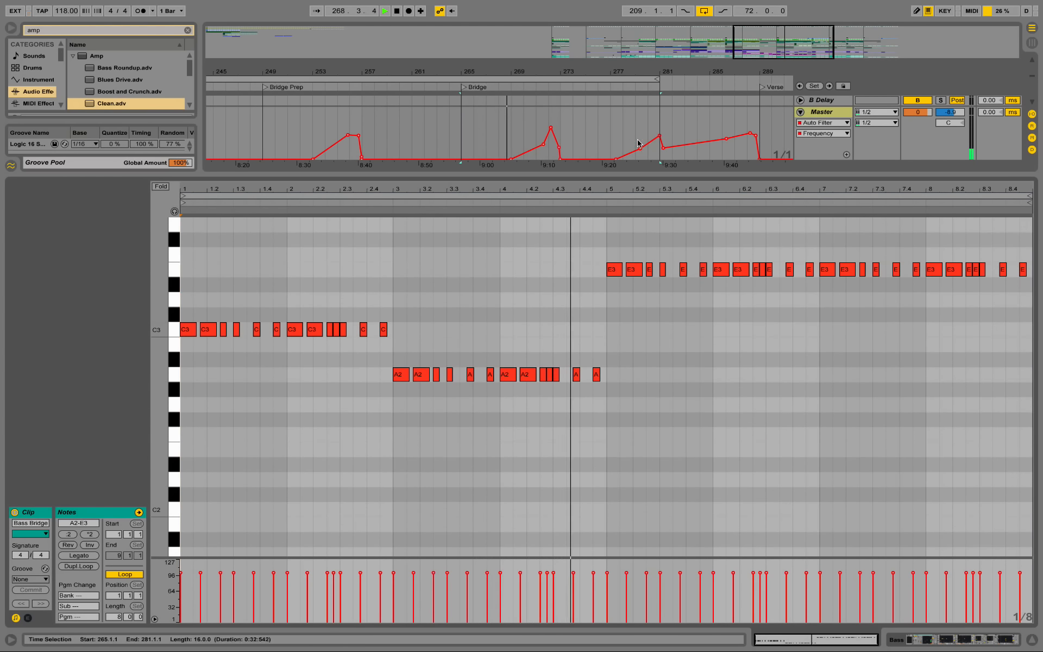
key("shift+Tab")
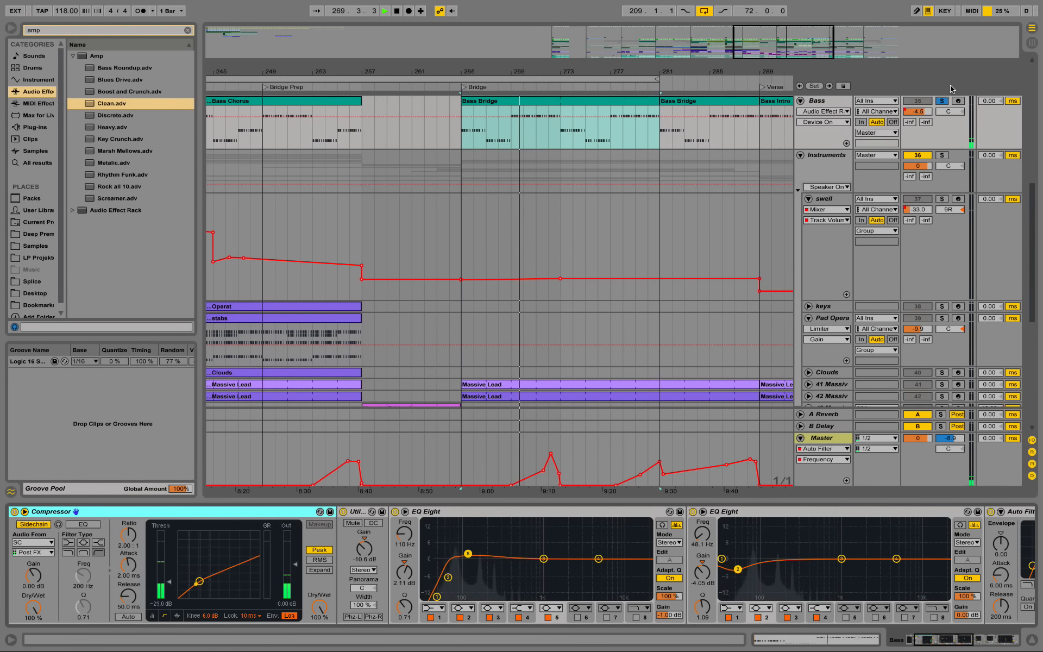
key("space")
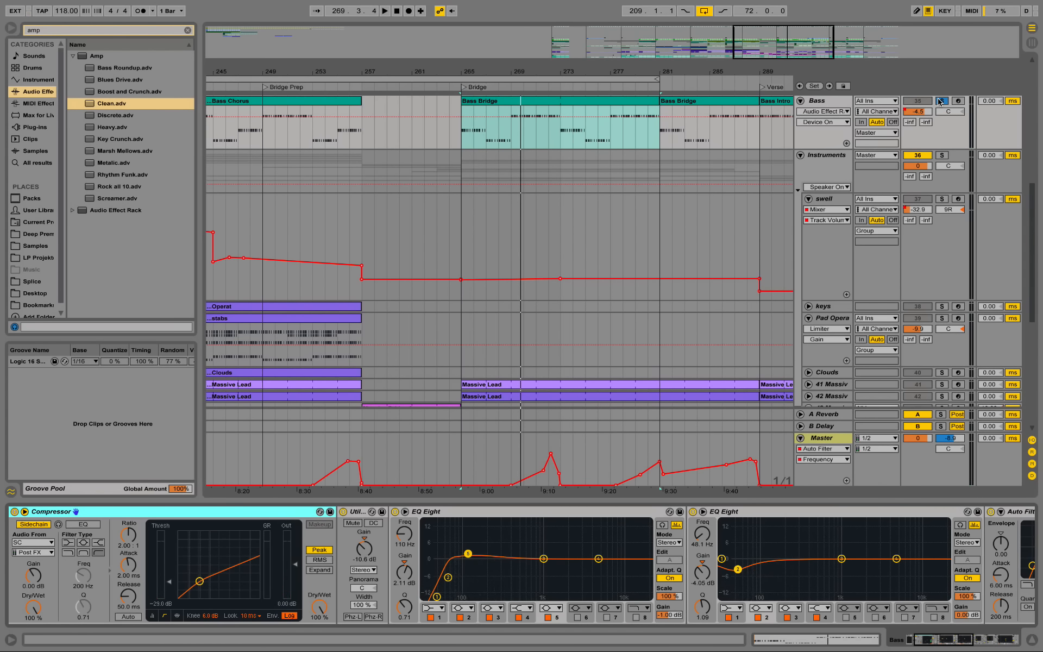
Unsolo the Bass, play the full mix from bar 265 and unfold the Pad Operator track (track 50).
left_click(942, 101)
key("space")
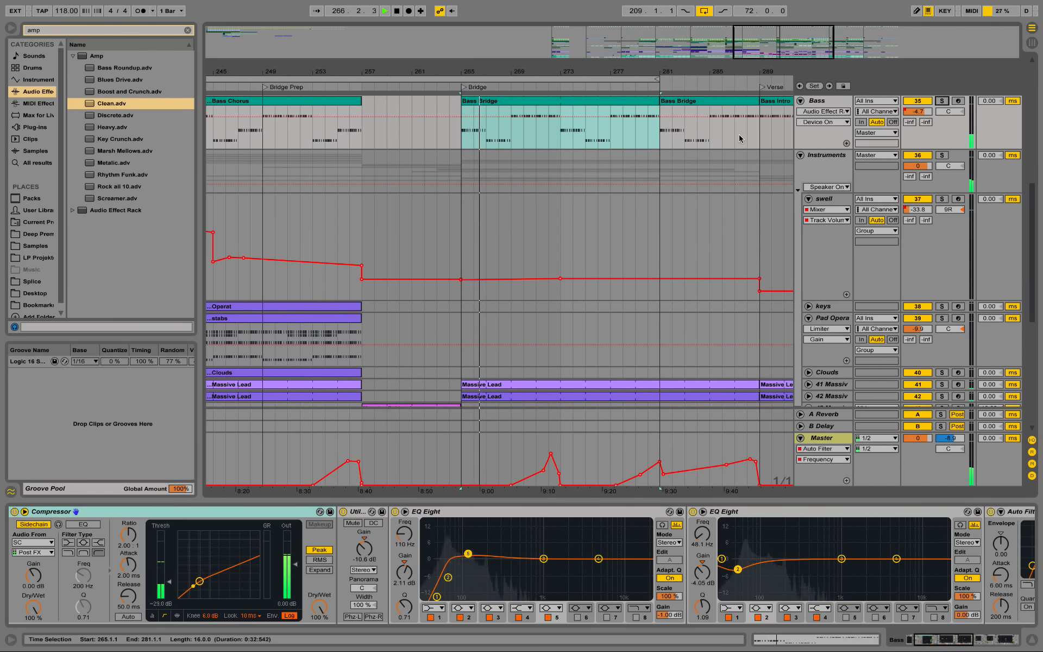
scroll(751, 331, "down", 5)
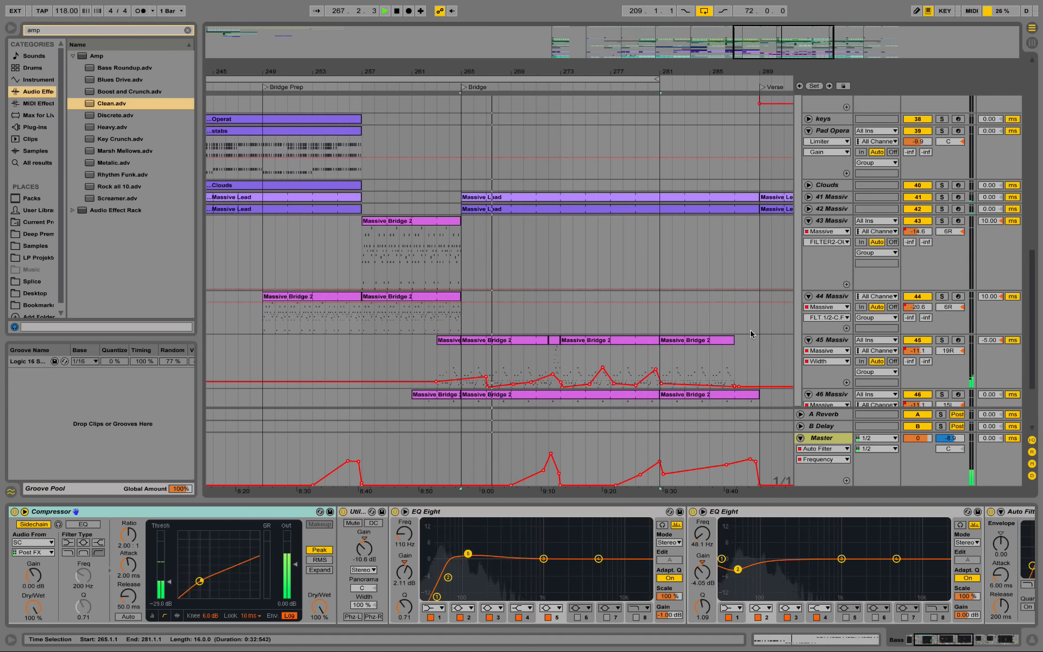
scroll(739, 326, "down", 1)
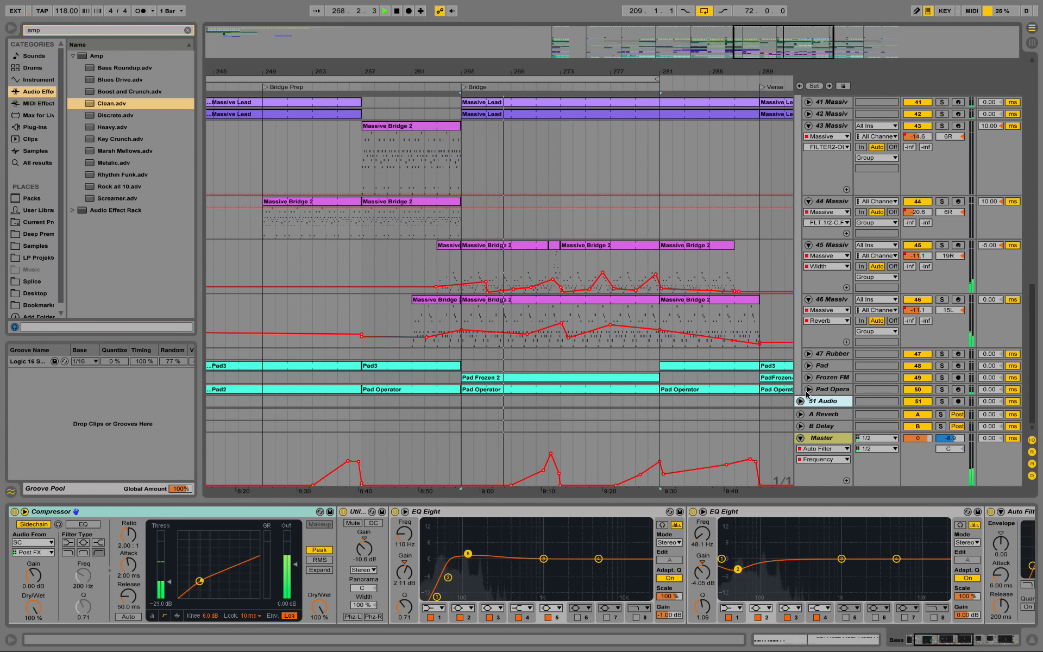
scroll(778, 395, "down", 1)
scroll(779, 395, "down", 1)
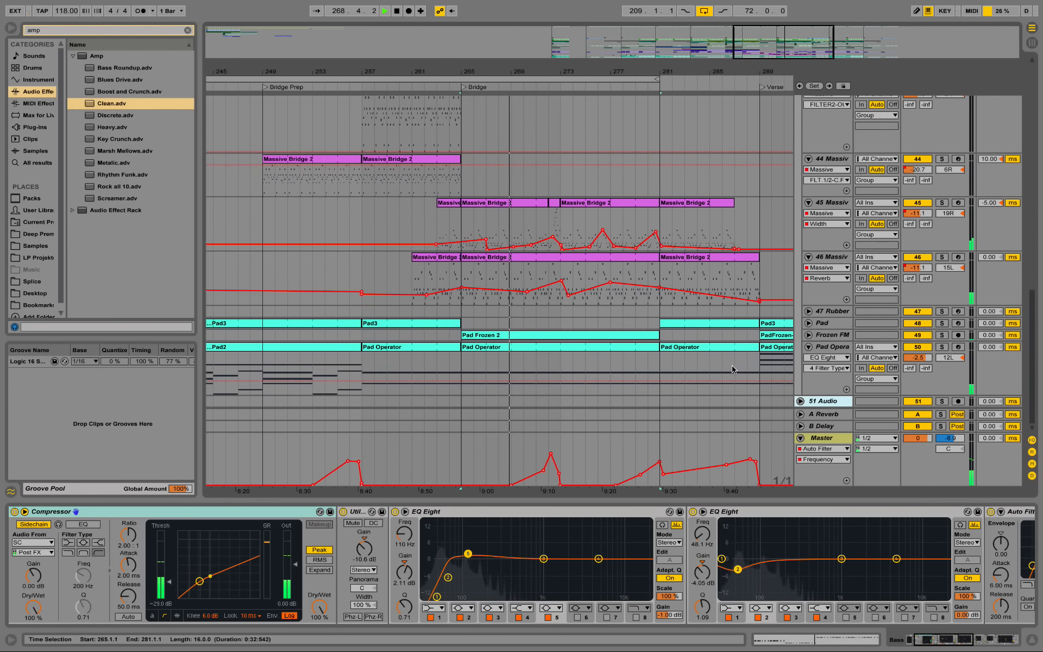
Extend the arrangement loop's end to bar 301 so that it takes in the Verse after the Bridge.
left_click(809, 335)
left_click(809, 336)
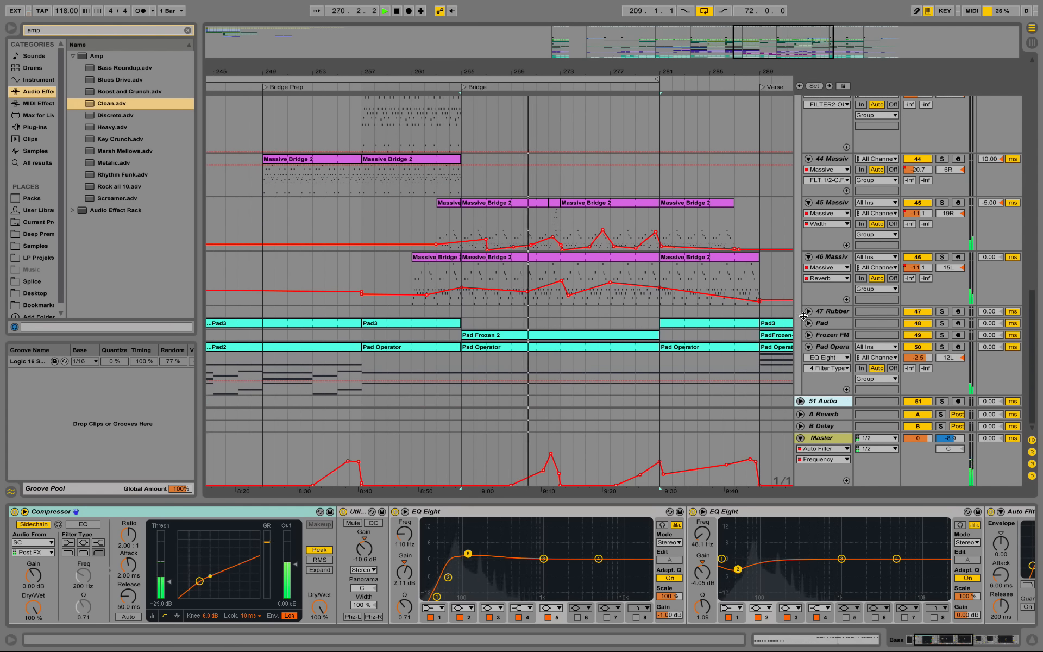
left_click_drag(605, 72, 576, 50)
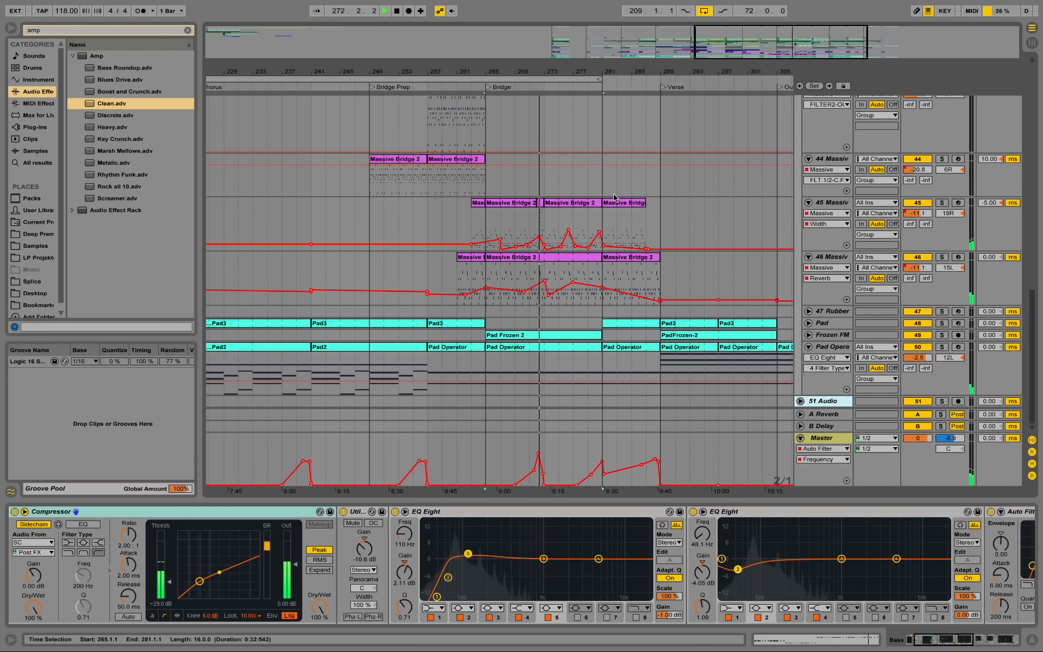
scroll(615, 195, "up", 2)
scroll(615, 195, "up", 15)
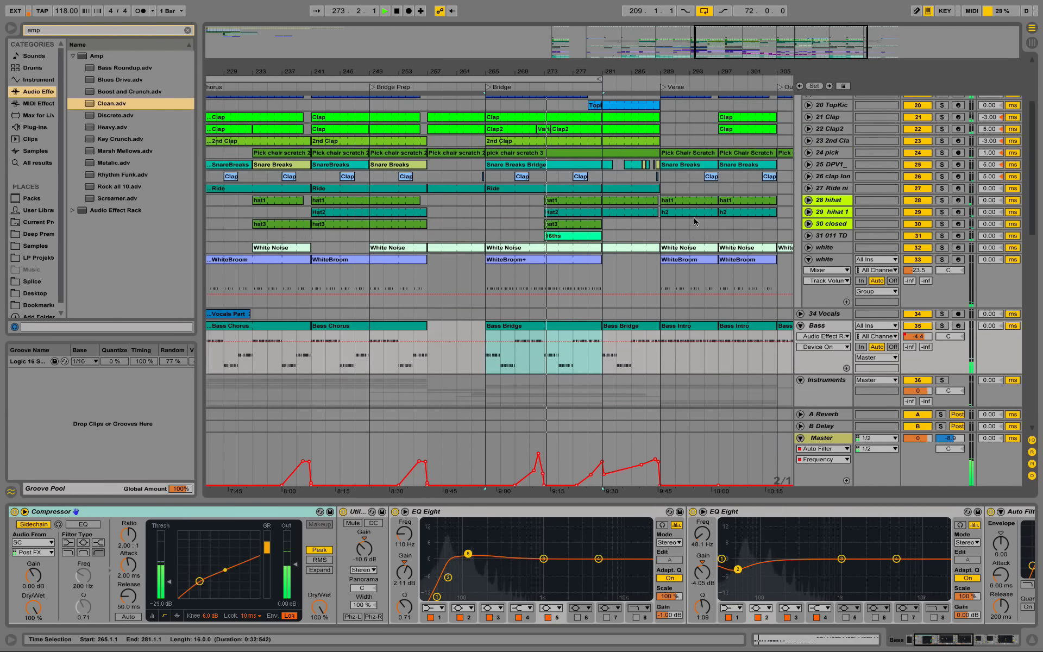
scroll(743, 237, "up", 5)
left_click_drag(600, 79, 746, 78)
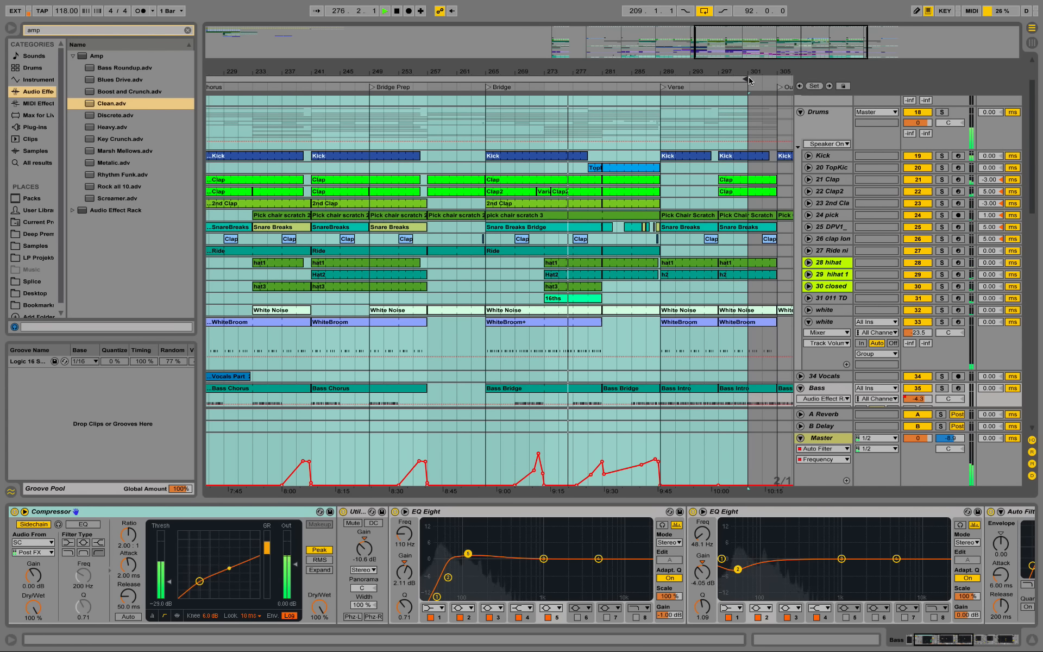
left_click(826, 125)
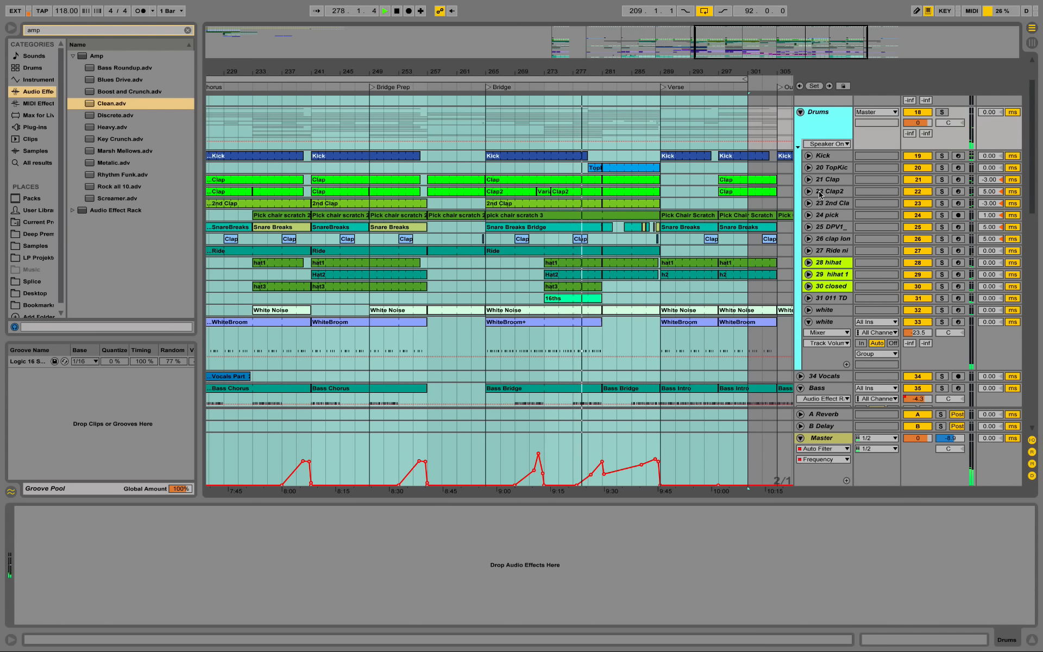
scroll(826, 369, "down", 1)
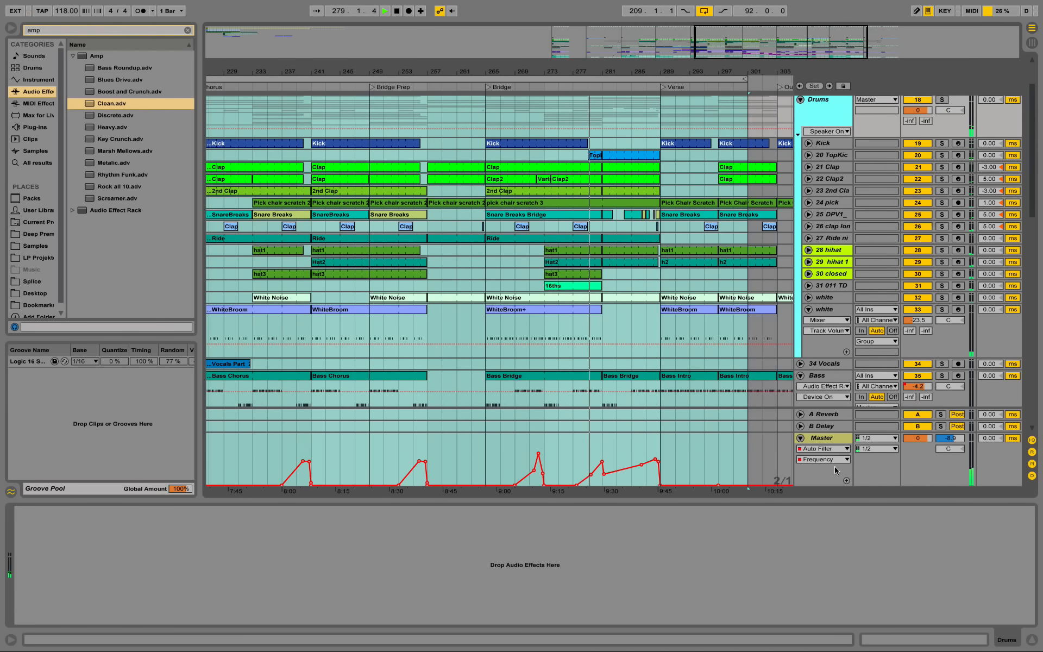
left_click(832, 438)
scroll(634, 292, "down", 3)
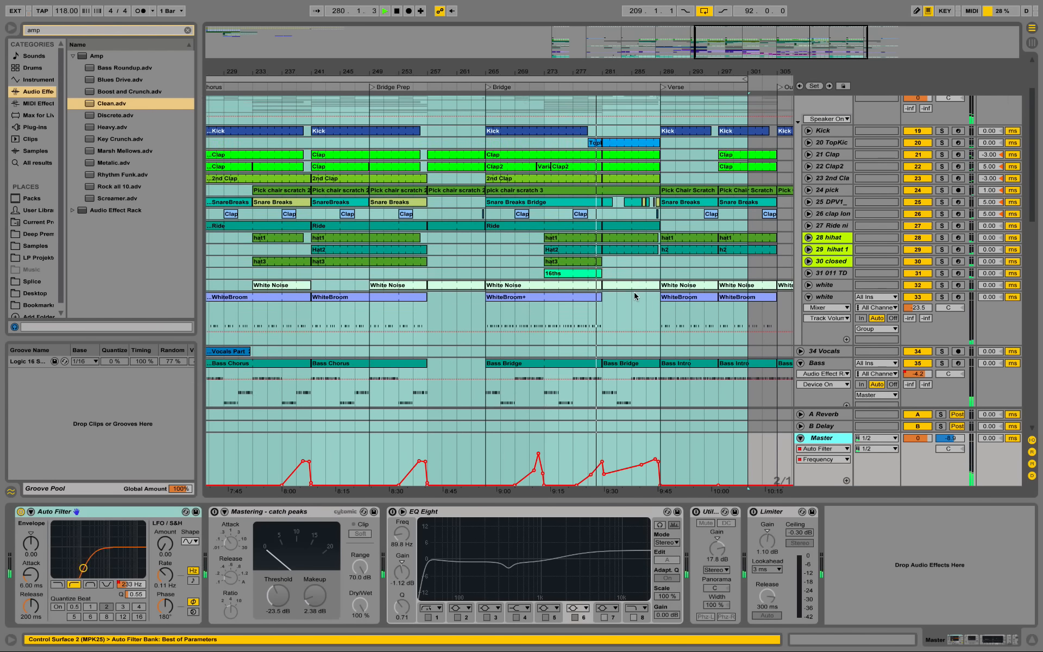
scroll(670, 228, "down", 1)
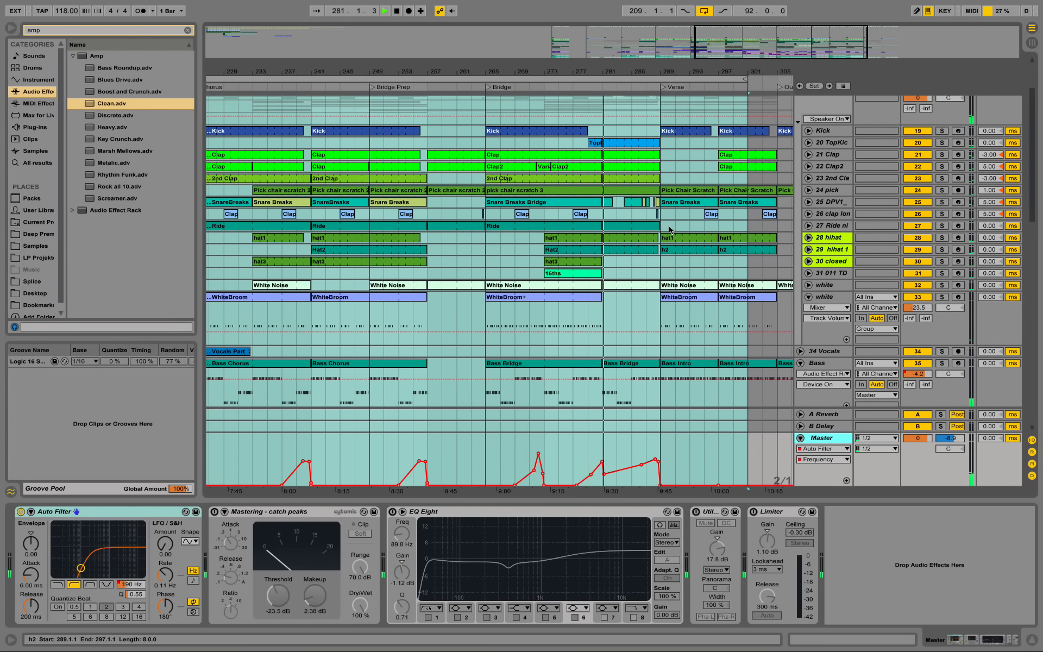
scroll(669, 226, "down", 8)
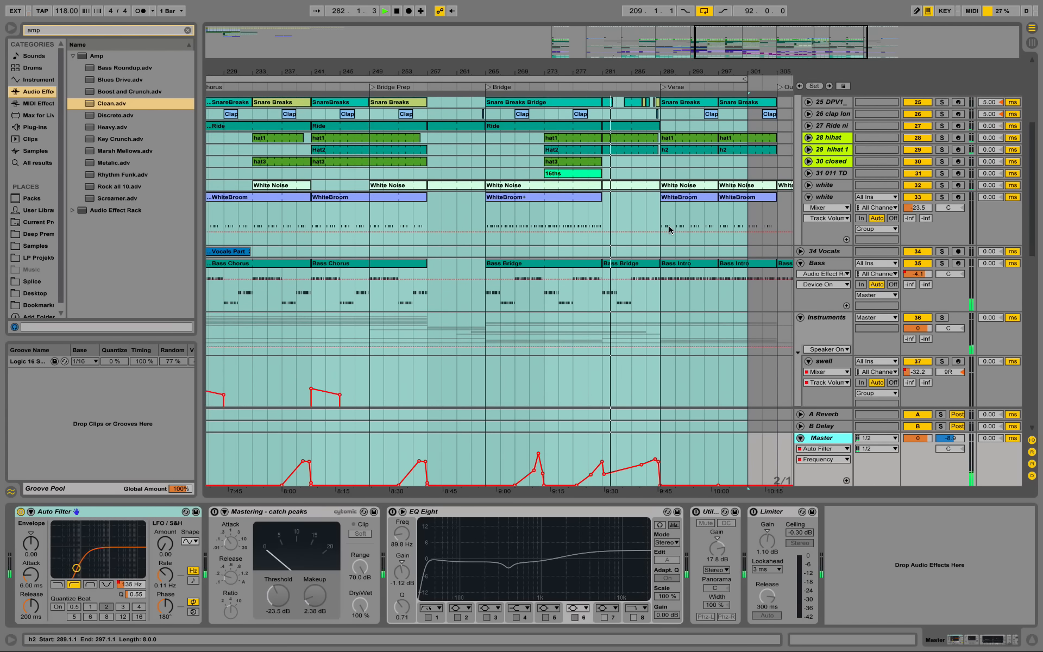
scroll(670, 227, "down", 4)
scroll(669, 127, "down", 9)
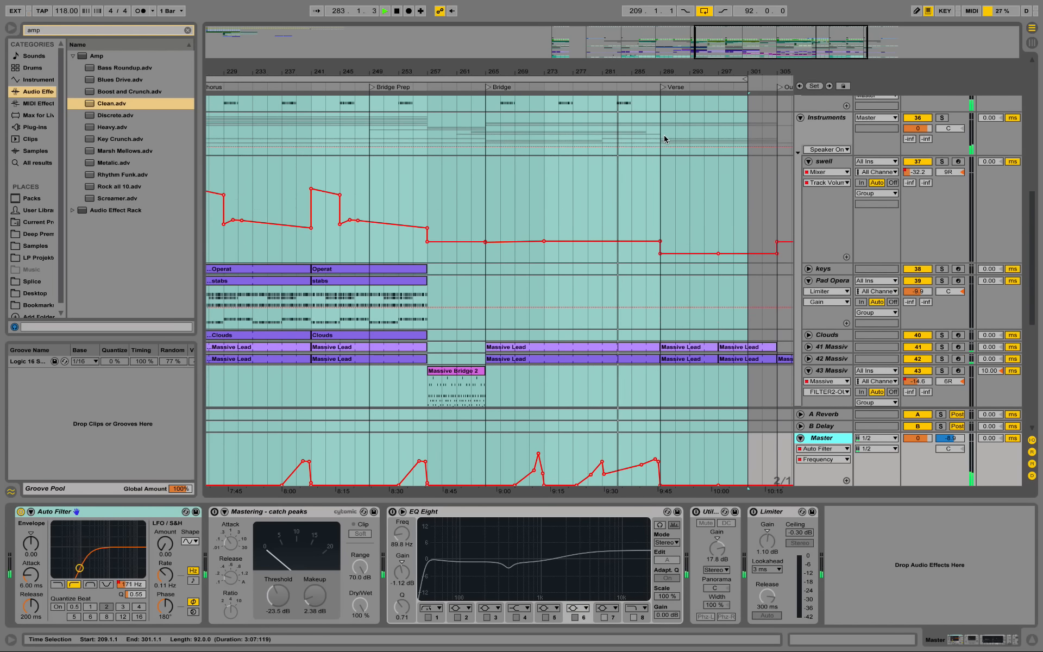
scroll(664, 137, "down", 16)
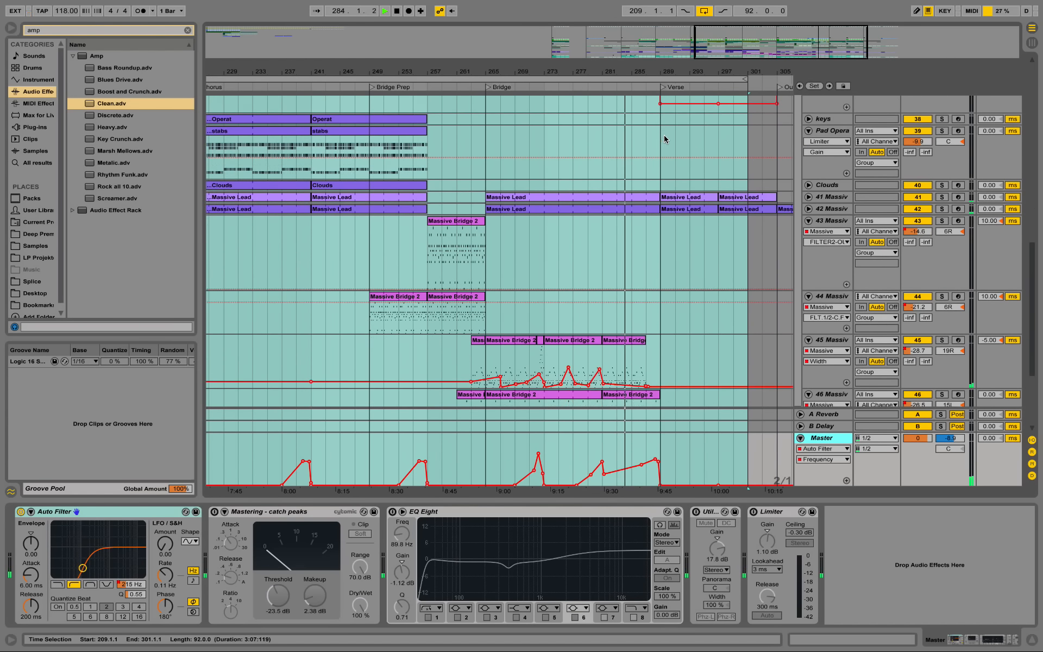
scroll(664, 137, "down", 7)
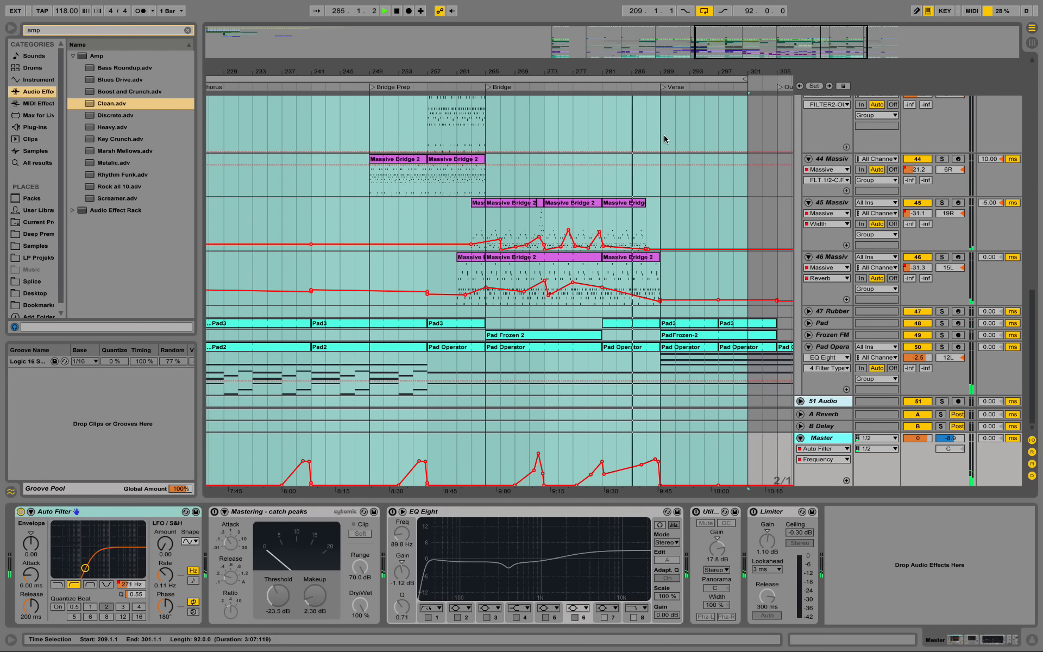
Unfold Massive tracks 42 and 41 and show track 41's Auto Filter Frequency automation.
scroll(664, 137, "up", 10)
left_click(809, 196)
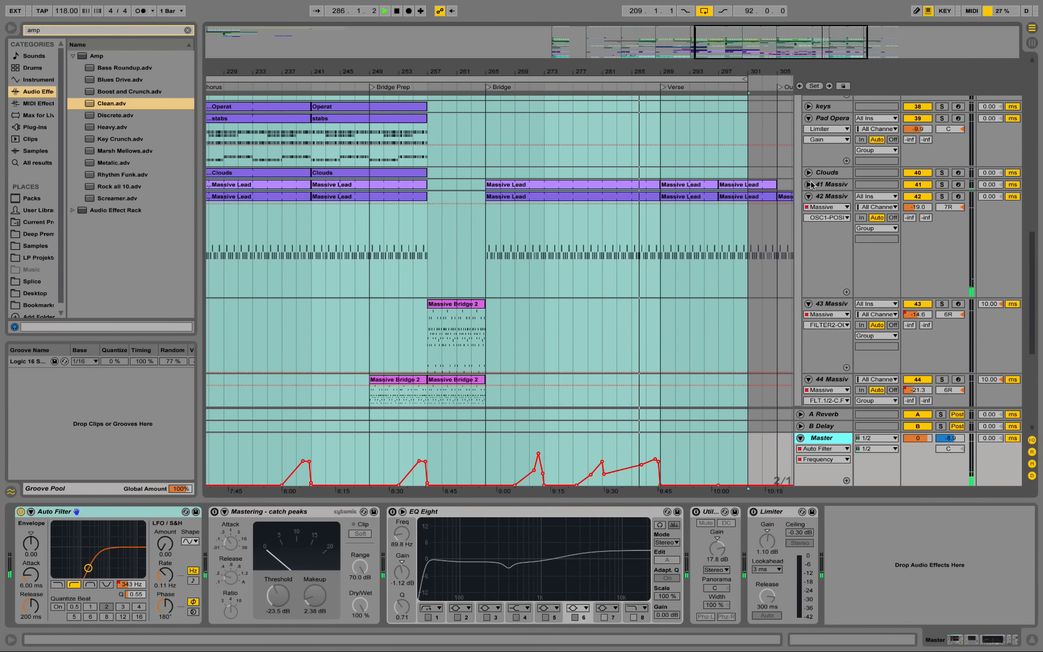
left_click(810, 184)
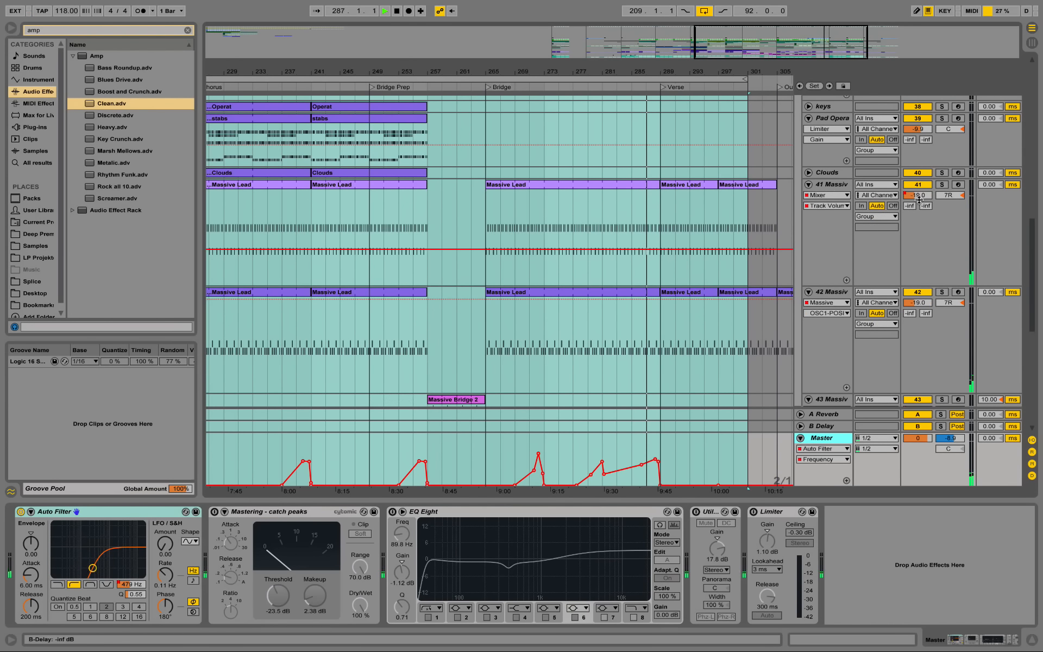
left_click(919, 197)
left_click(826, 195)
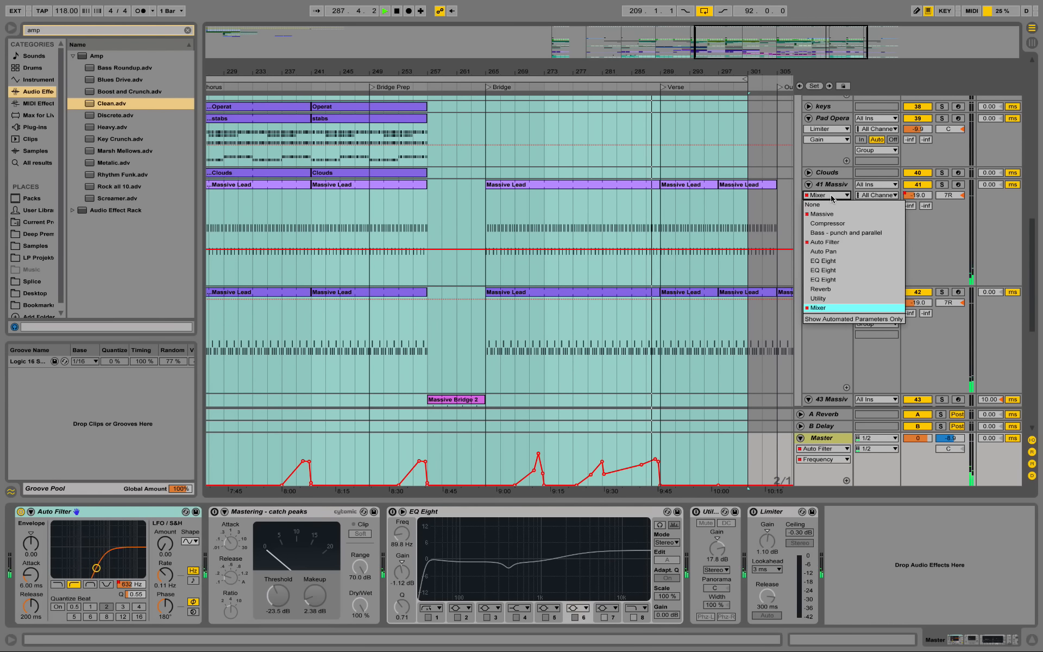
left_click(843, 241)
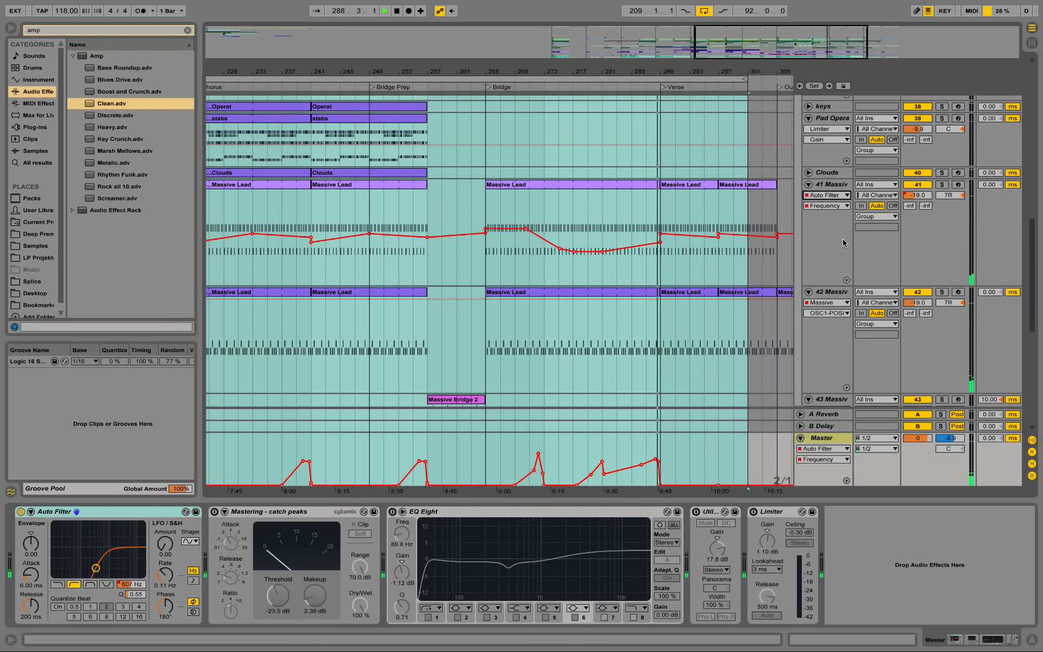
Show the Massive Reverb automation on track 42 and stop playback.
left_click(828, 314)
left_click(821, 332)
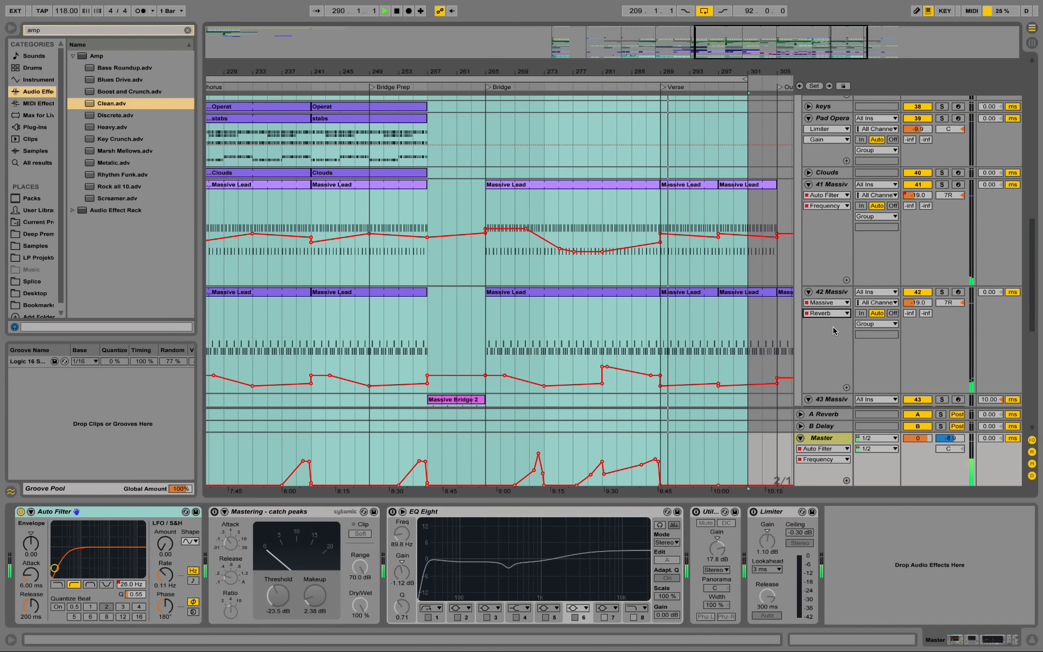
left_click_drag(733, 74, 734, 84)
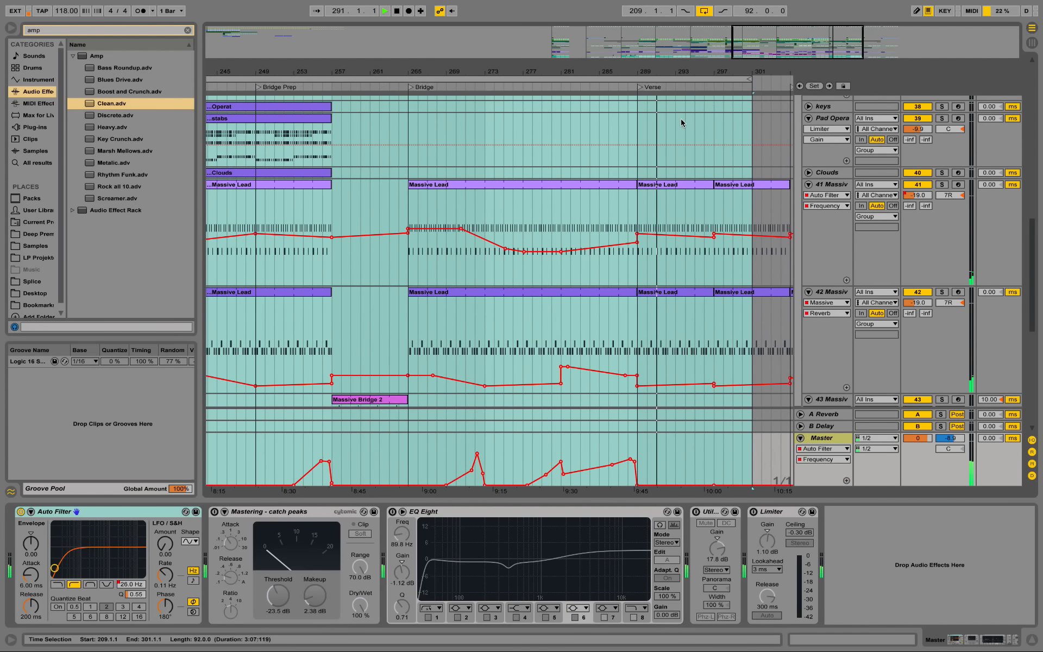
key("space")
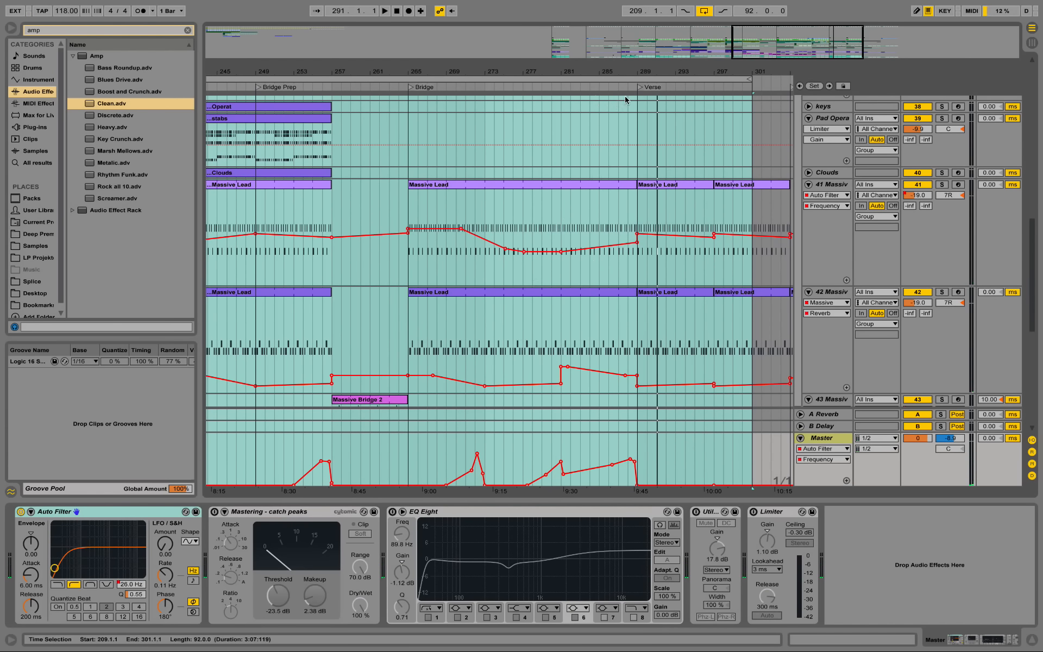
Fold Massive tracks 41 to 46 in the arrangement.
left_click_drag(646, 72, 570, 70)
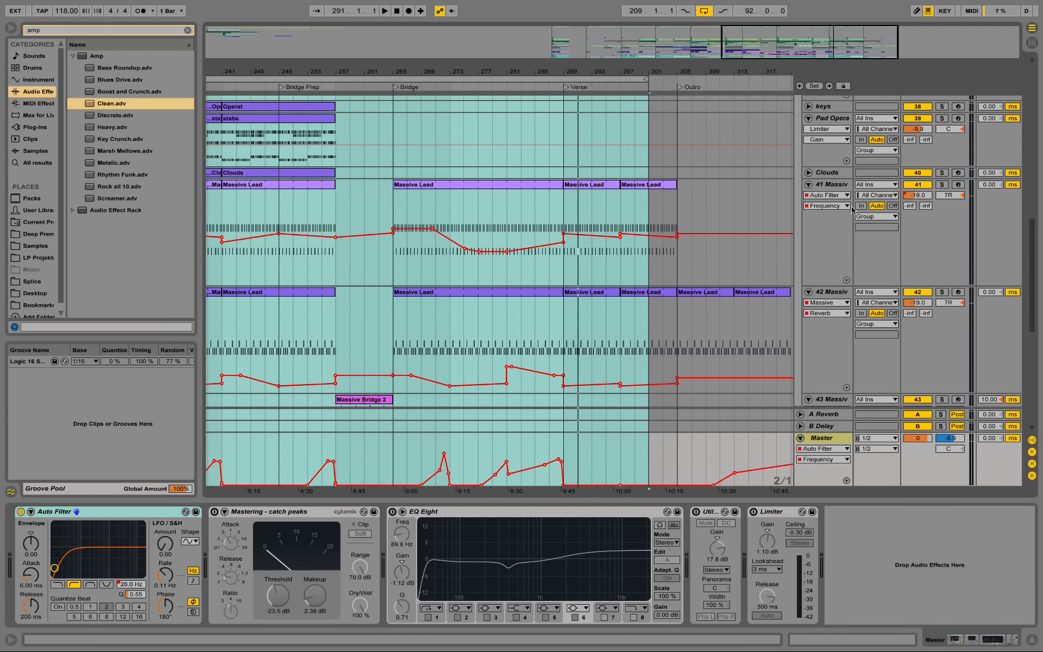
left_click(808, 185)
left_click(808, 196)
left_click(809, 208)
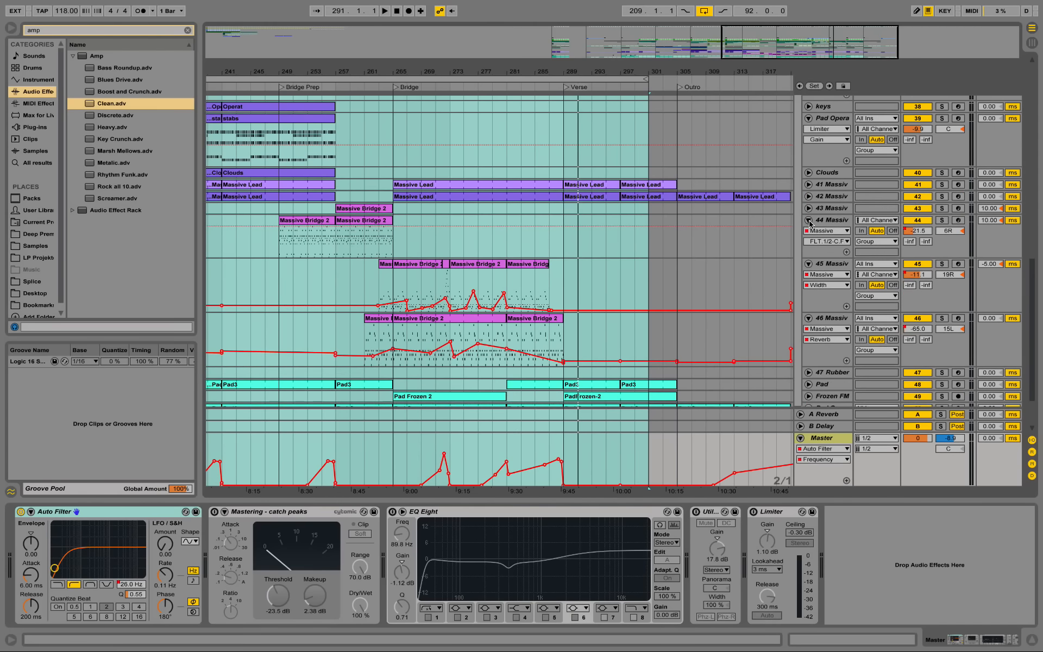
left_click(808, 220)
left_click(809, 232)
left_click(809, 244)
Fold the swell track (37), the Pad Operator track (39) and the Bass track.
scroll(685, 218, "up", 2)
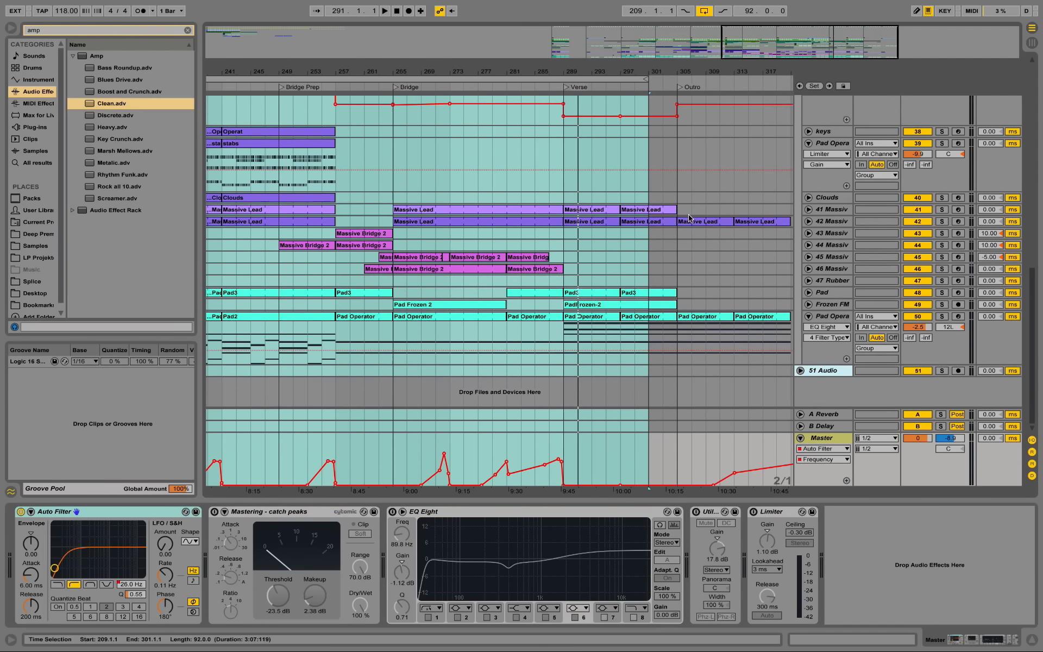
left_click_drag(648, 66, 626, 36)
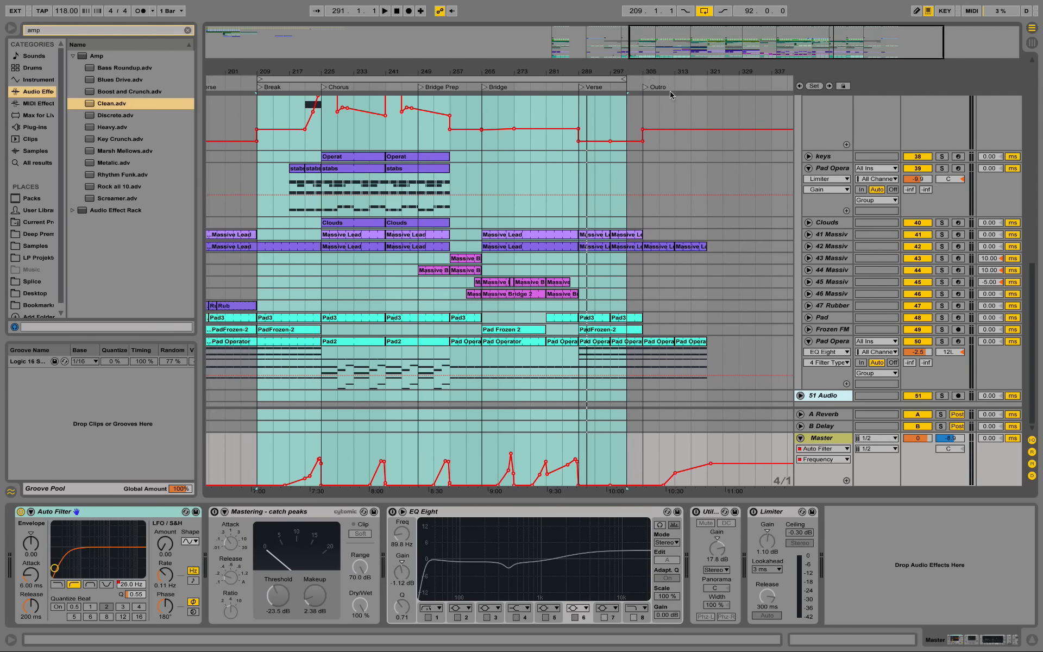
scroll(683, 112, "up", 3)
left_click(809, 161)
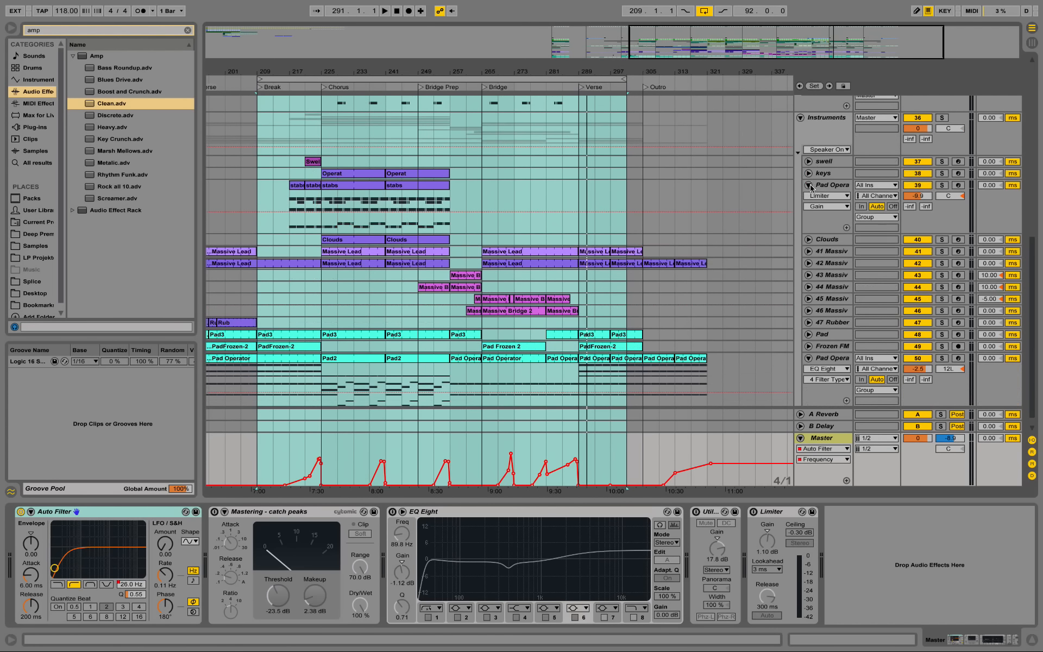
left_click(810, 186)
scroll(722, 148, "up", 4)
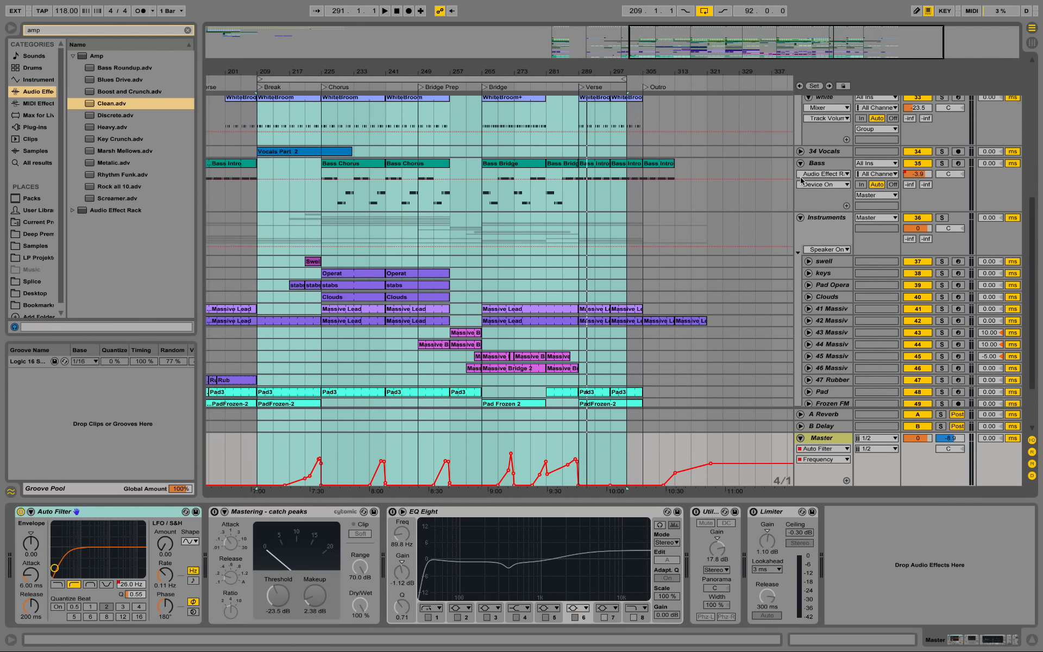
left_click(800, 164)
Extend the loop's end to bar 321 and play the mix from bar 311 in the Outro.
left_click_drag(623, 79, 654, 39)
scroll(621, 203, "up", 6)
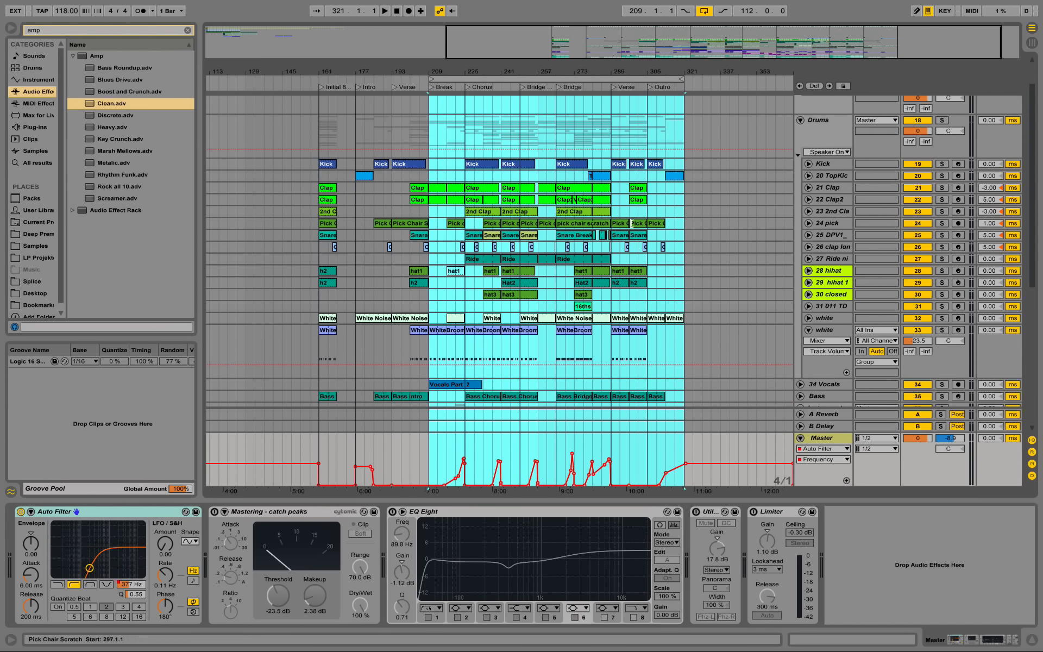
left_click_drag(648, 72, 586, 179)
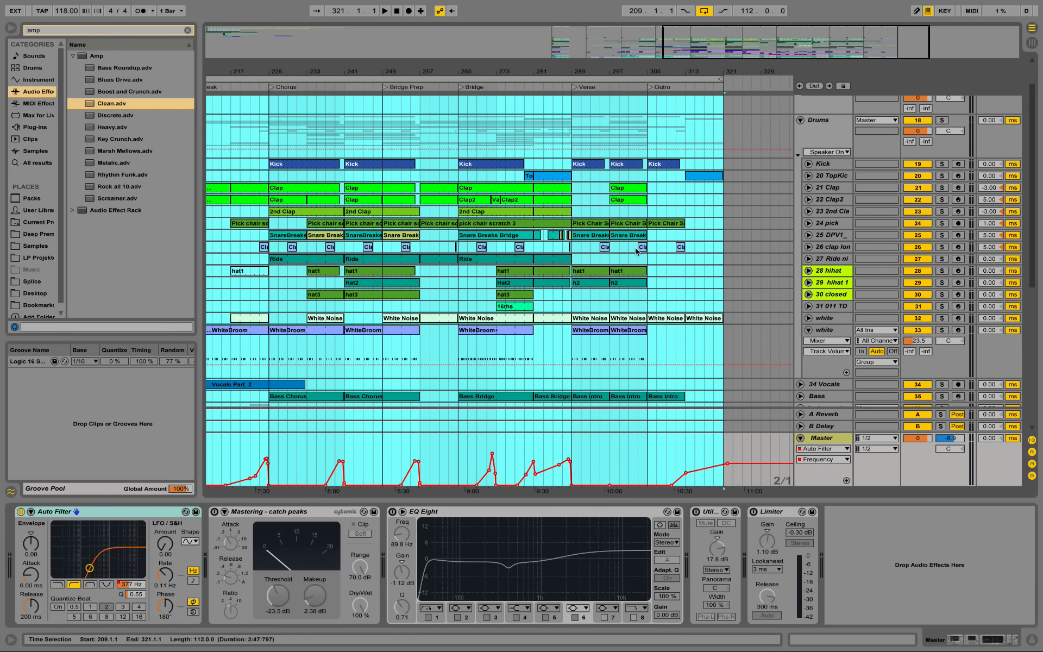
left_click(676, 280)
left_click(677, 280)
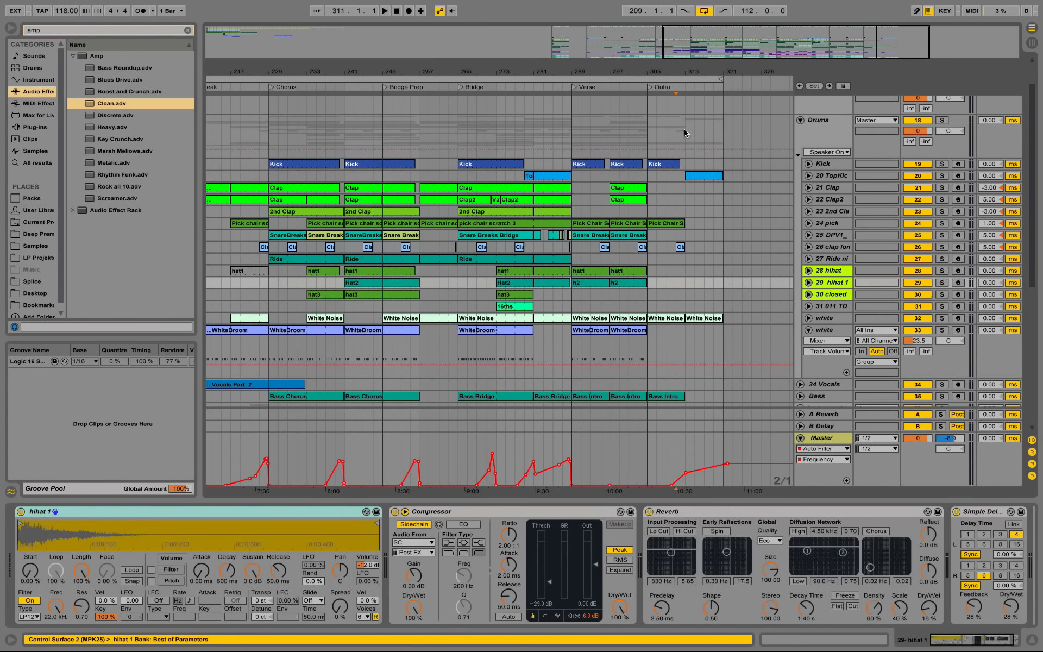
key("space")
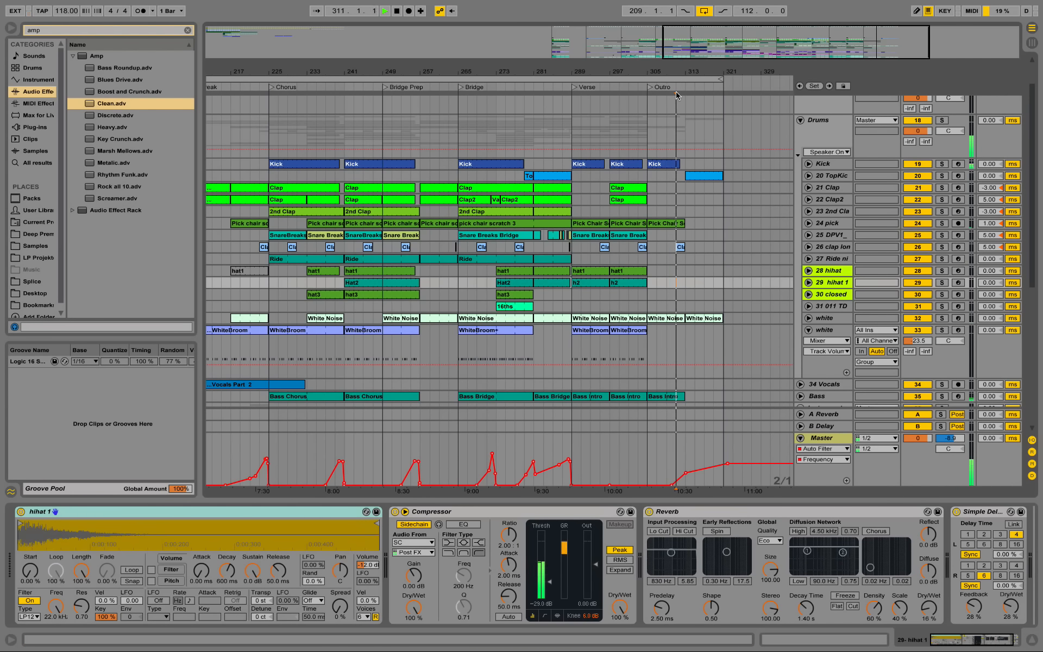
Restart playback from bar 313, look through the tracks still playing in the Outro, and stop playback.
scroll(680, 185, "down", 3)
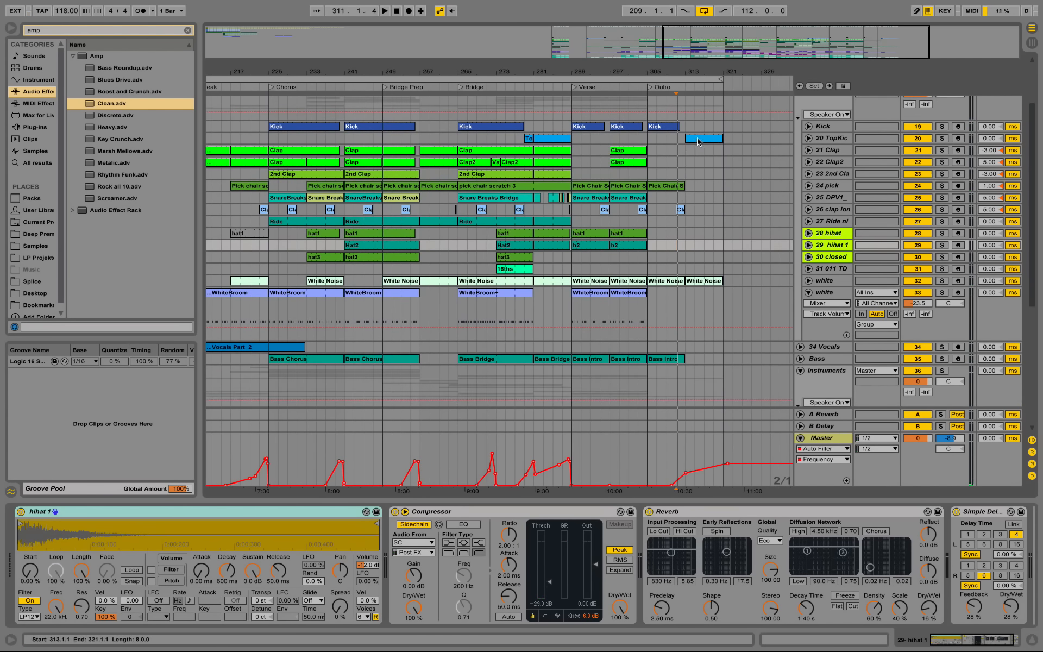
left_click(690, 149)
left_click(691, 125)
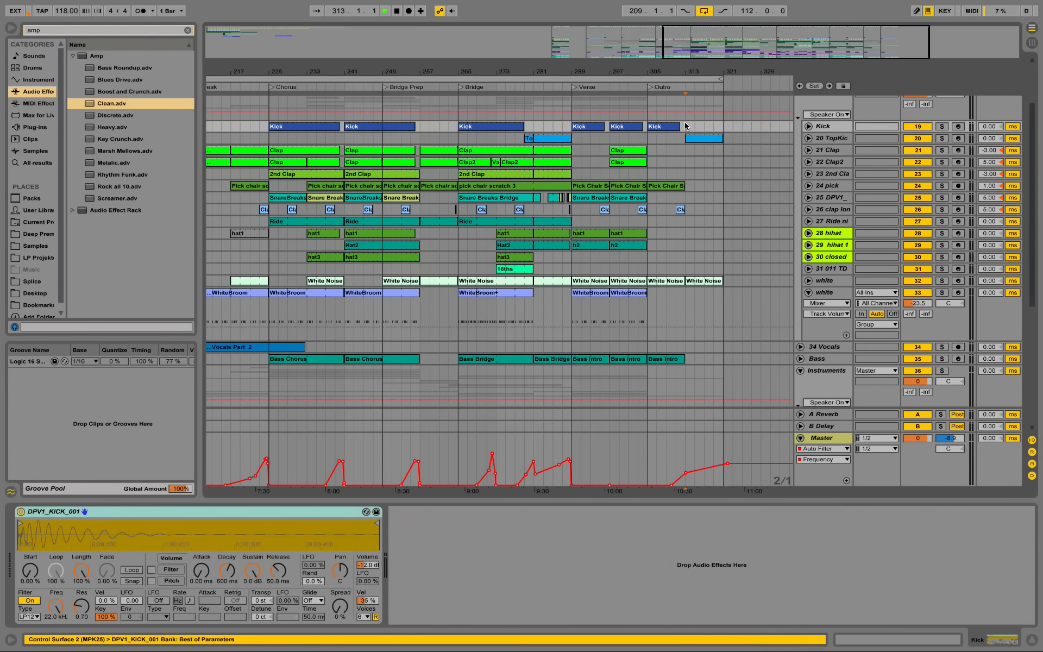
key("space")
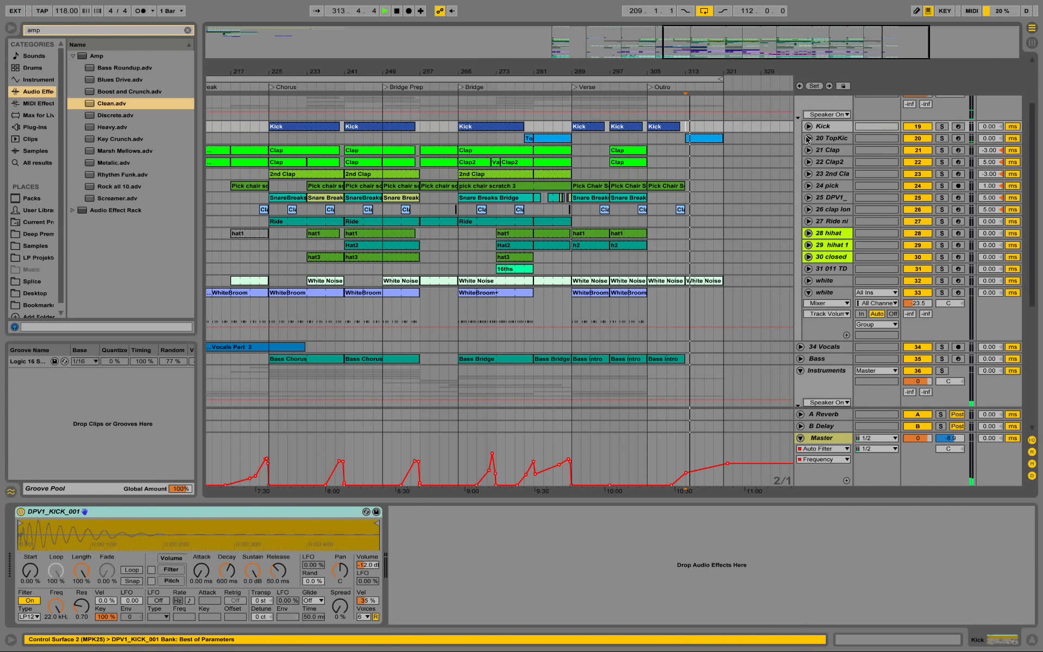
scroll(728, 229, "down", 10)
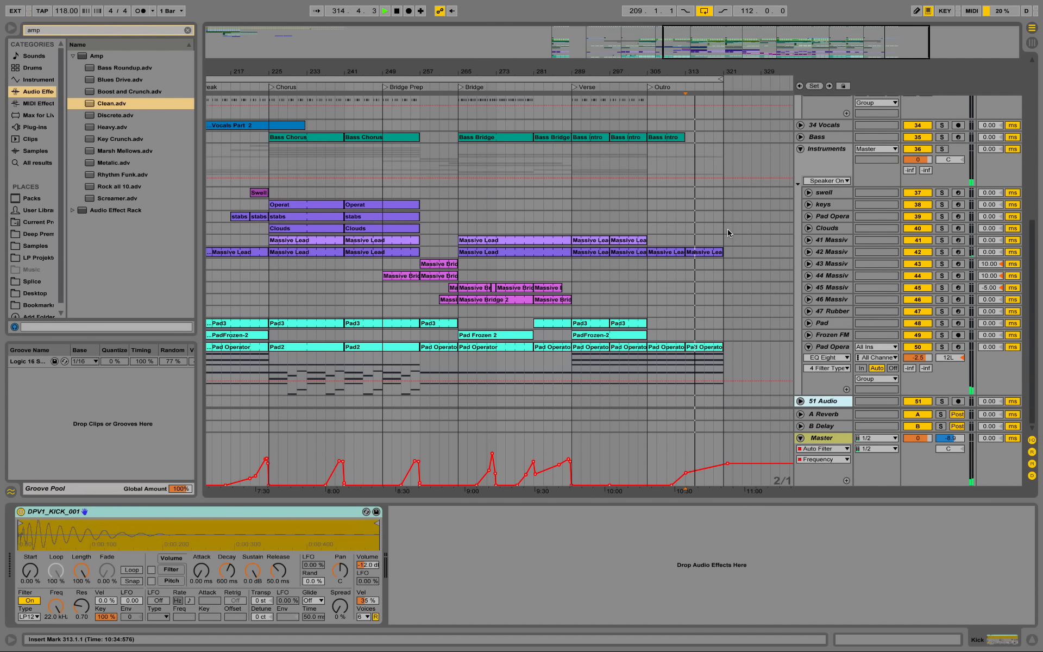
scroll(779, 244, "up", 5)
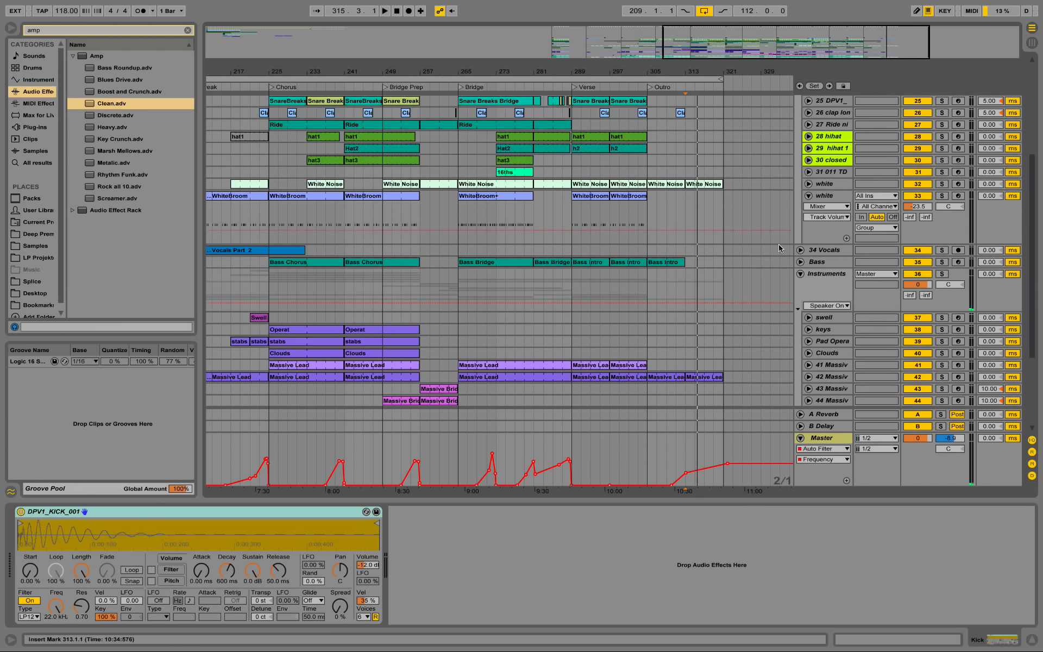
scroll(779, 244, "down", 4)
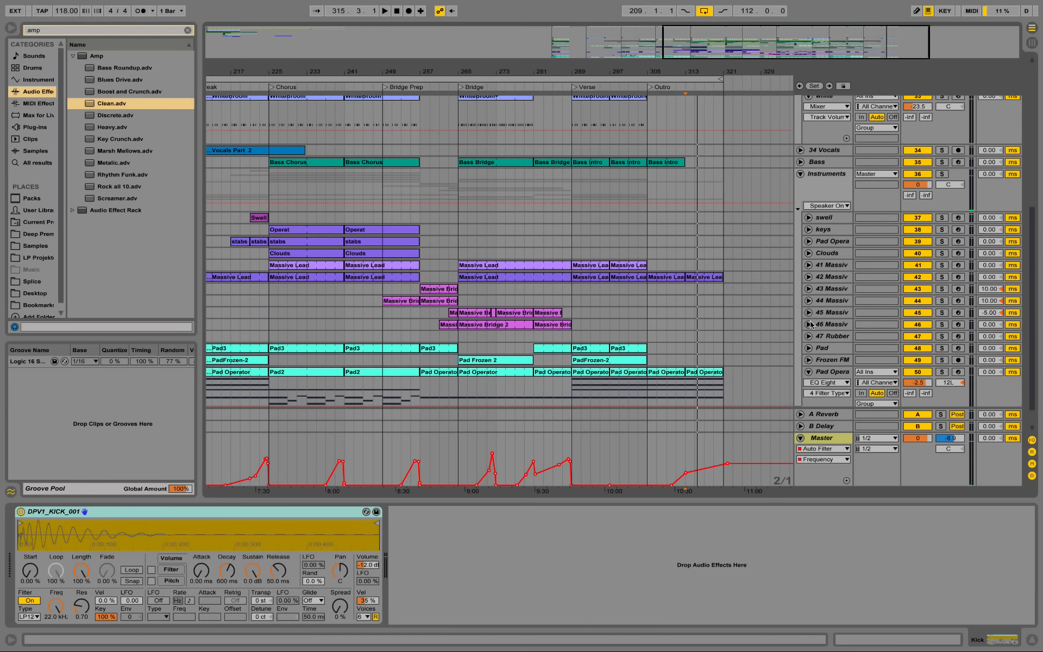
Show the Master track's effects, then search the Audio Effects for "catch" and expand Glue Compressor to locate the Mastering - catch peaks preset.
left_click(840, 440)
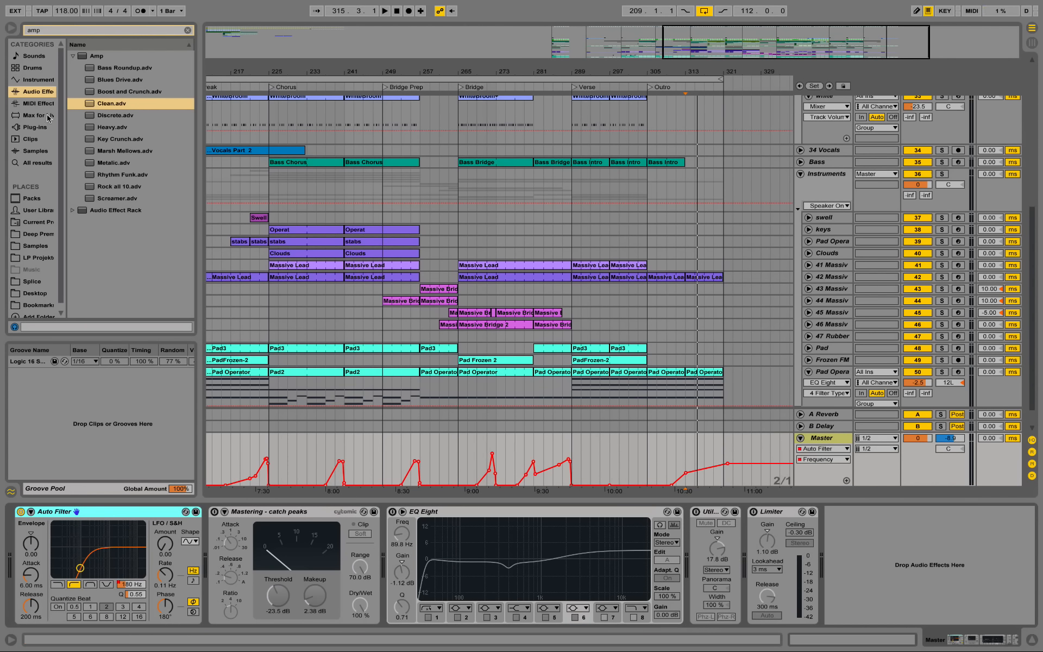
left_click(43, 92)
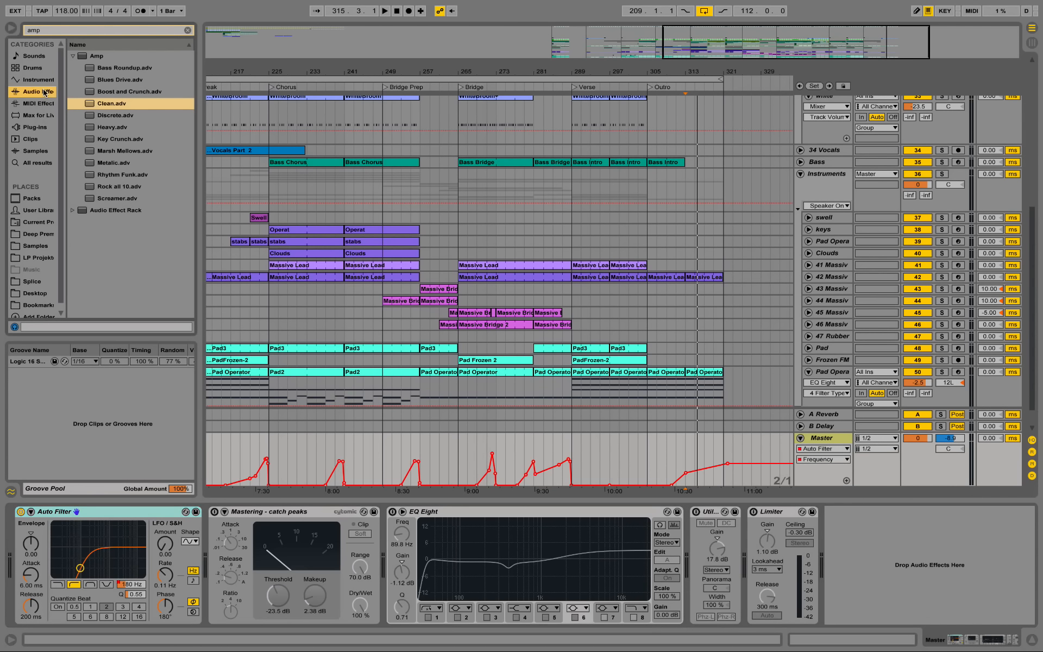
left_click(76, 30)
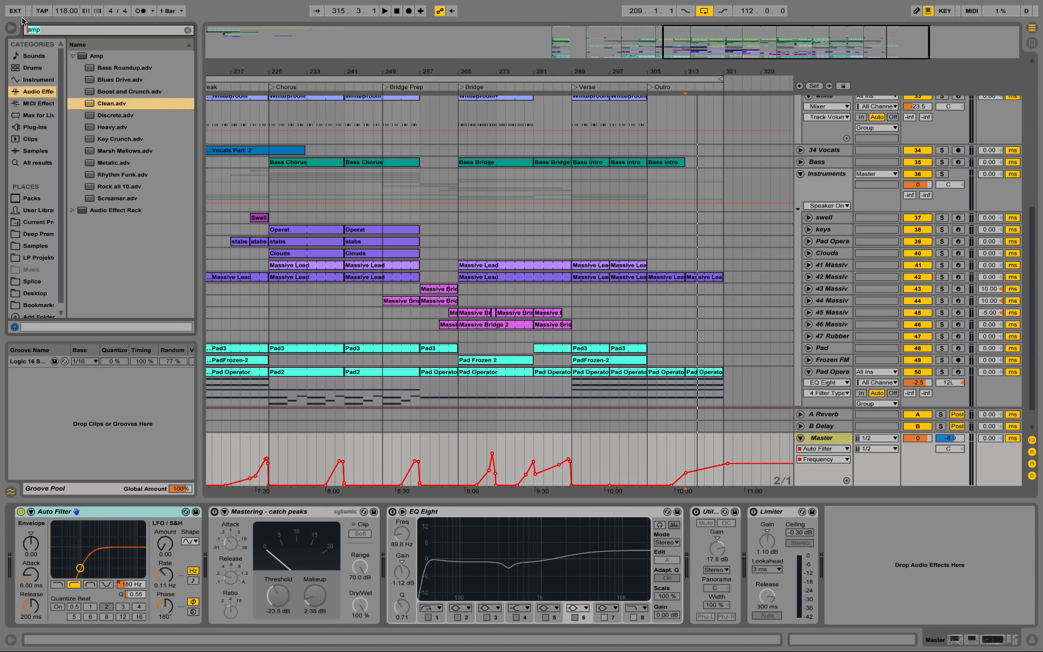
type("catch")
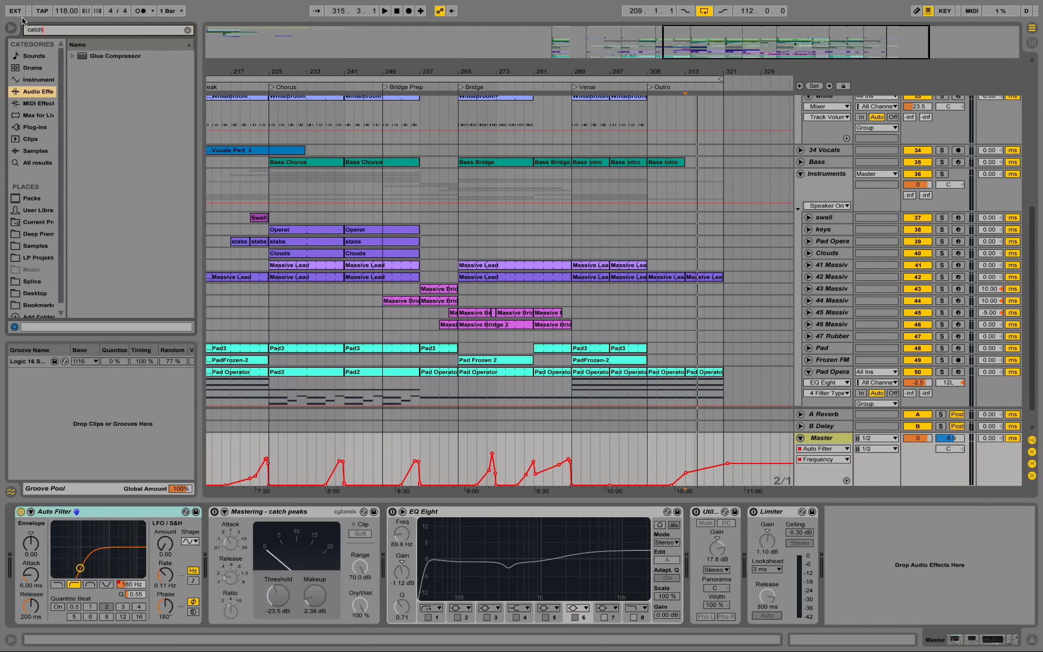
left_click(74, 58)
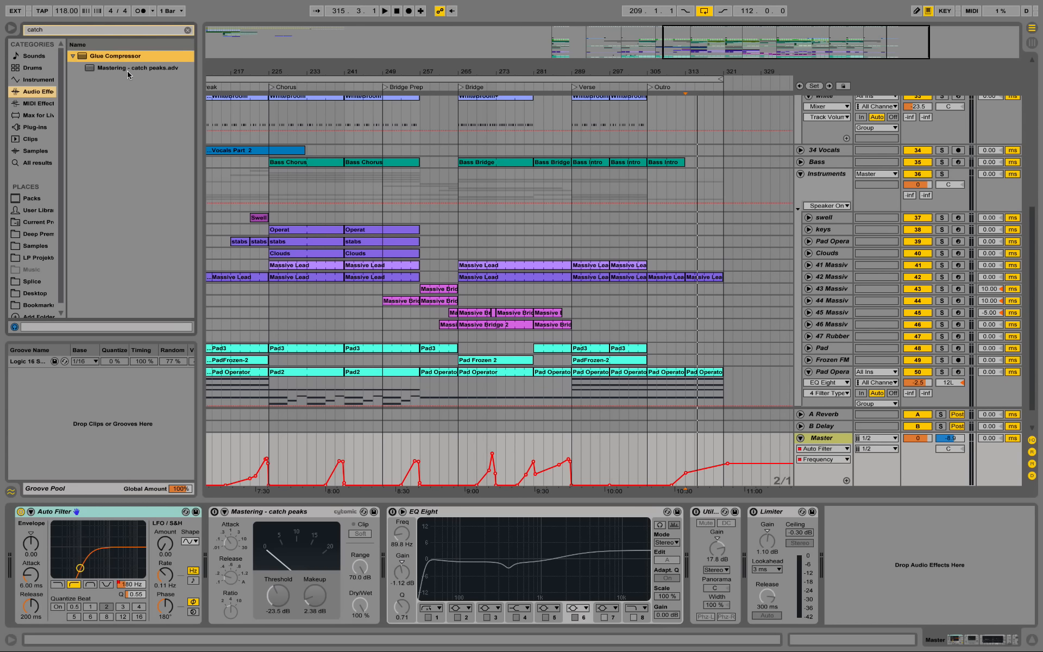
Turn on the Mastering - catch peaks compressor on the Master and compare it bypassed and active while playing the Bridge.
left_click(215, 512)
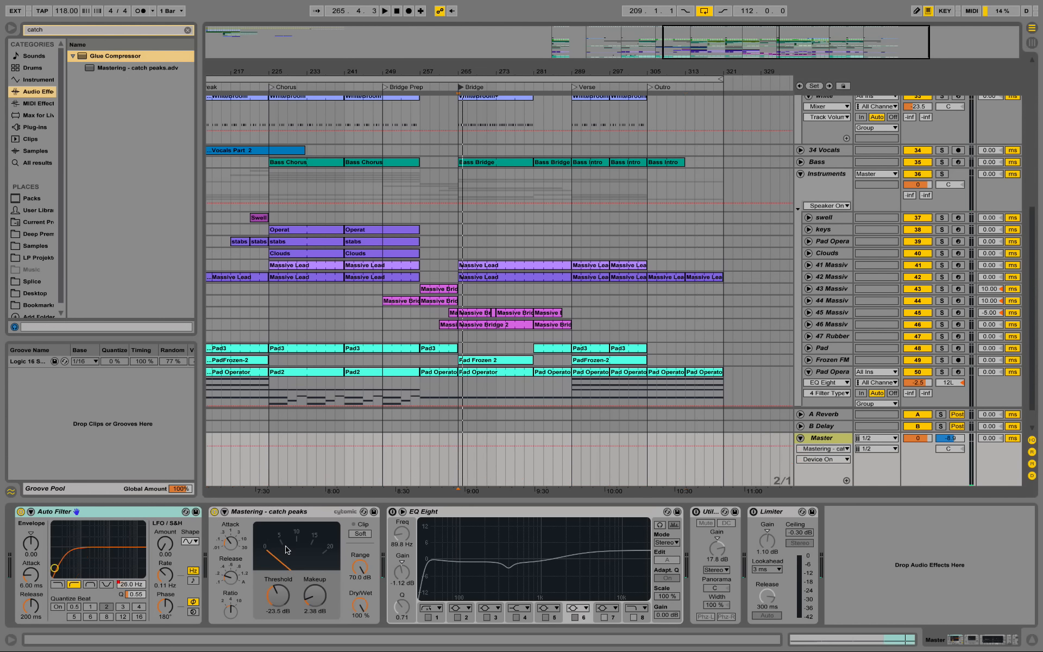
key("space")
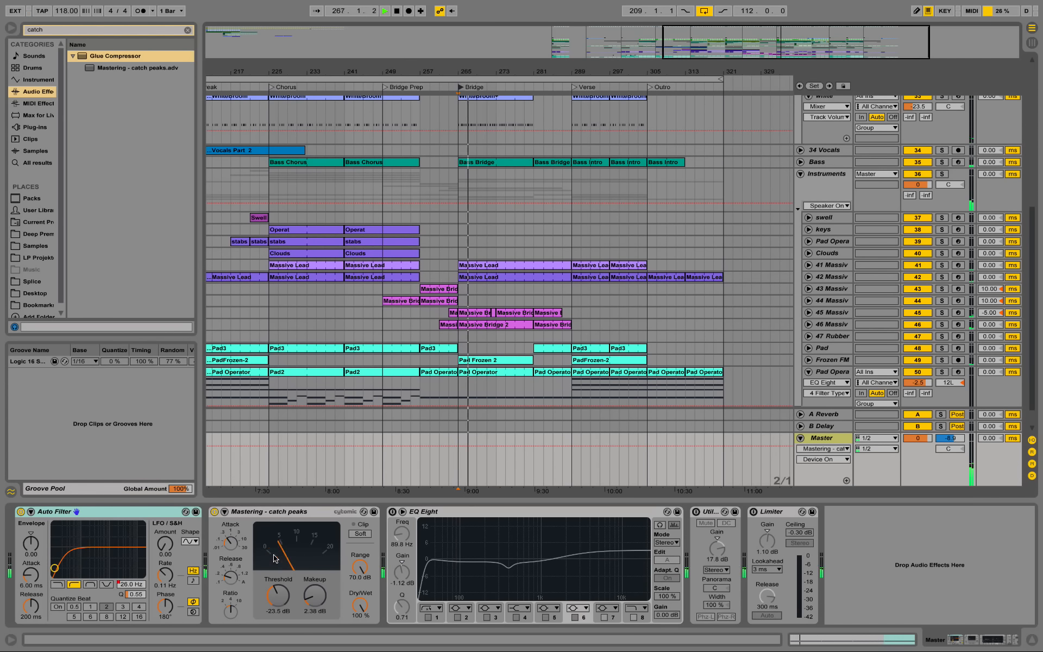
left_click(215, 512)
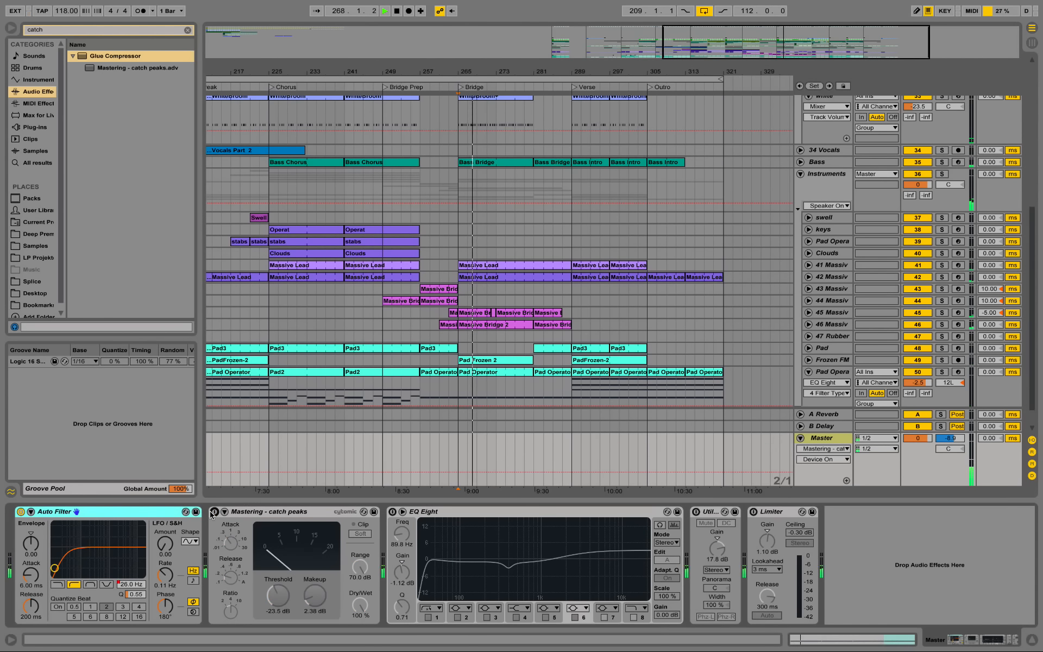
left_click(215, 512)
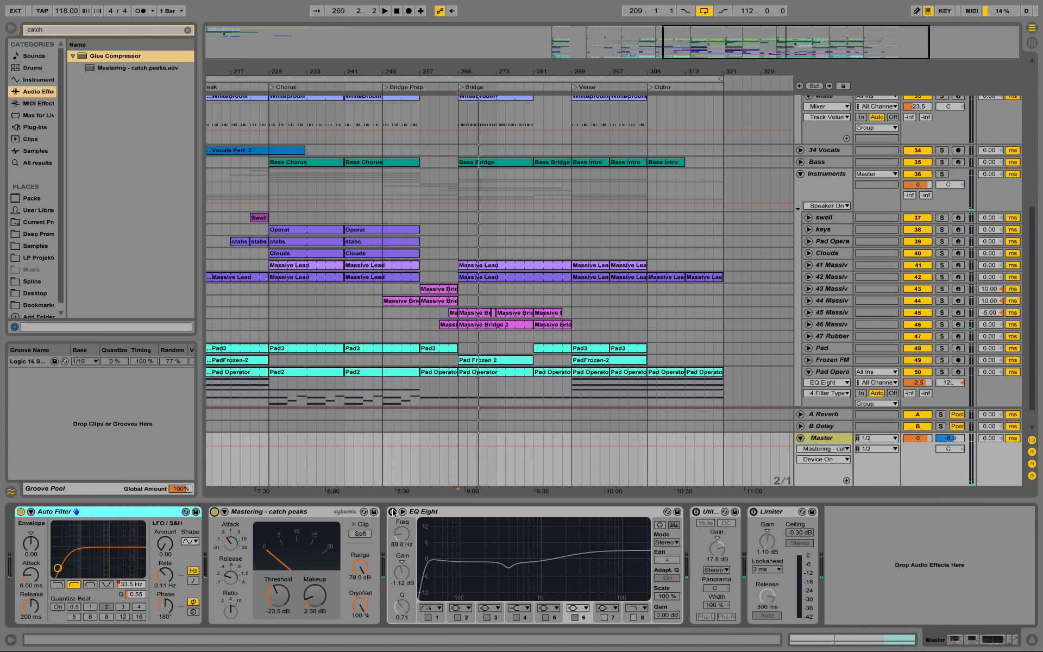
Turn on the Master's EQ Eight, select its 402 Hz band and play the Bridge.
left_click(392, 512)
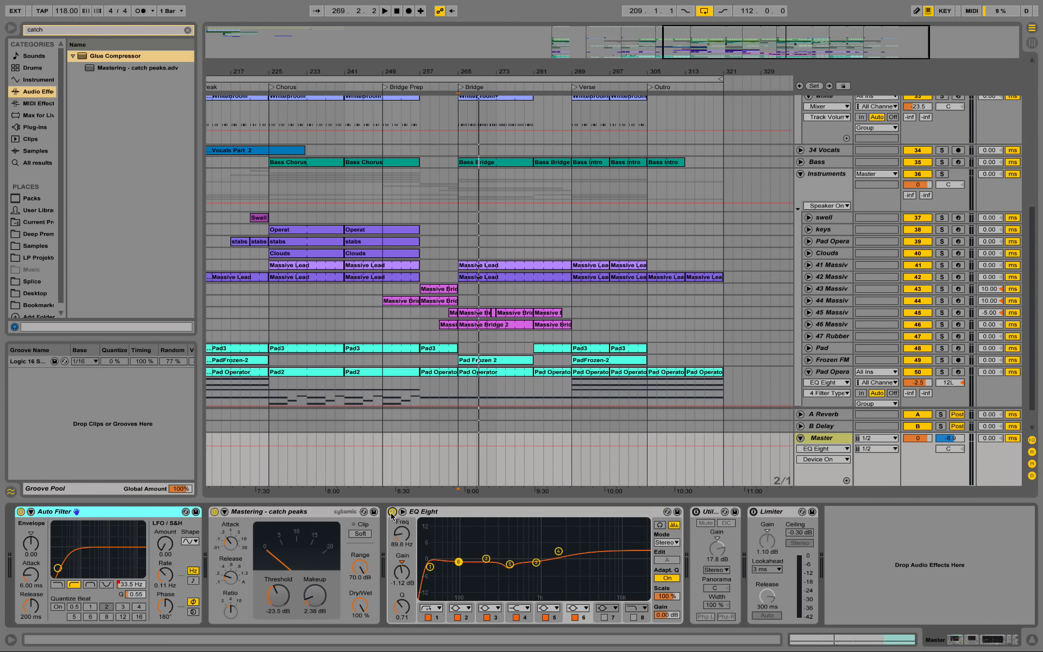
left_click(510, 565)
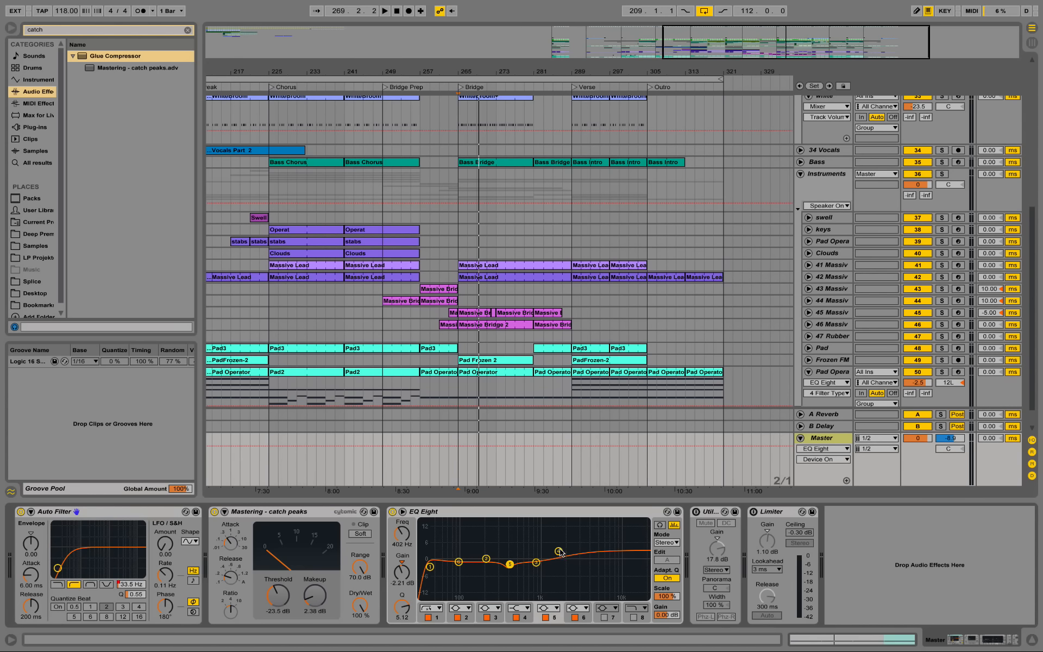
key("space")
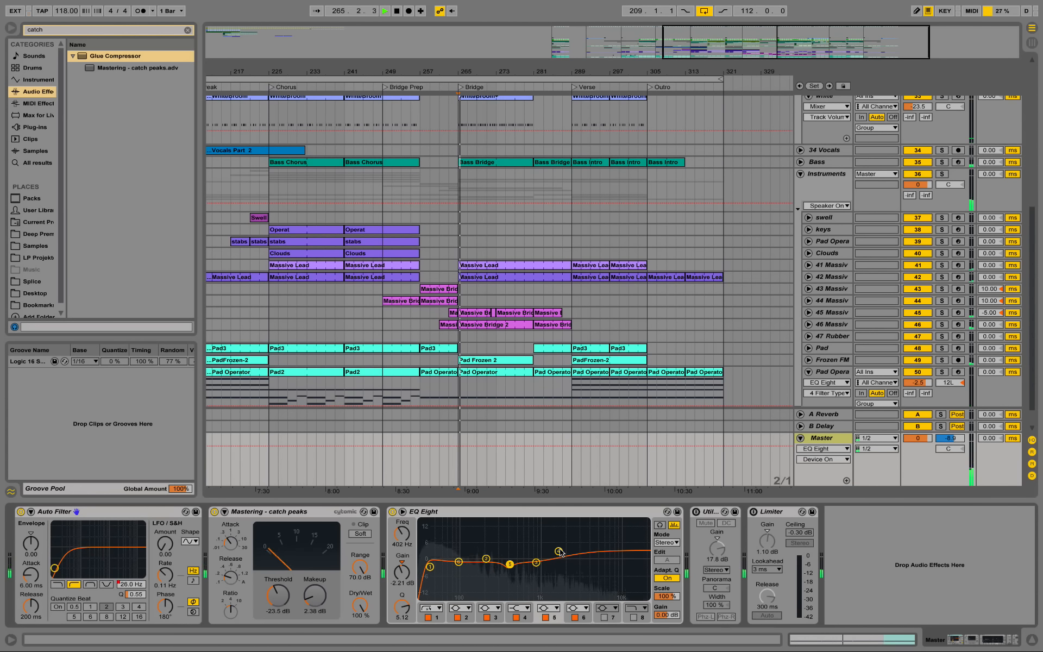
Turn on the Master's Utility and play parts of the Verse and the Bridge from bar 265 to check the level.
left_click(696, 512)
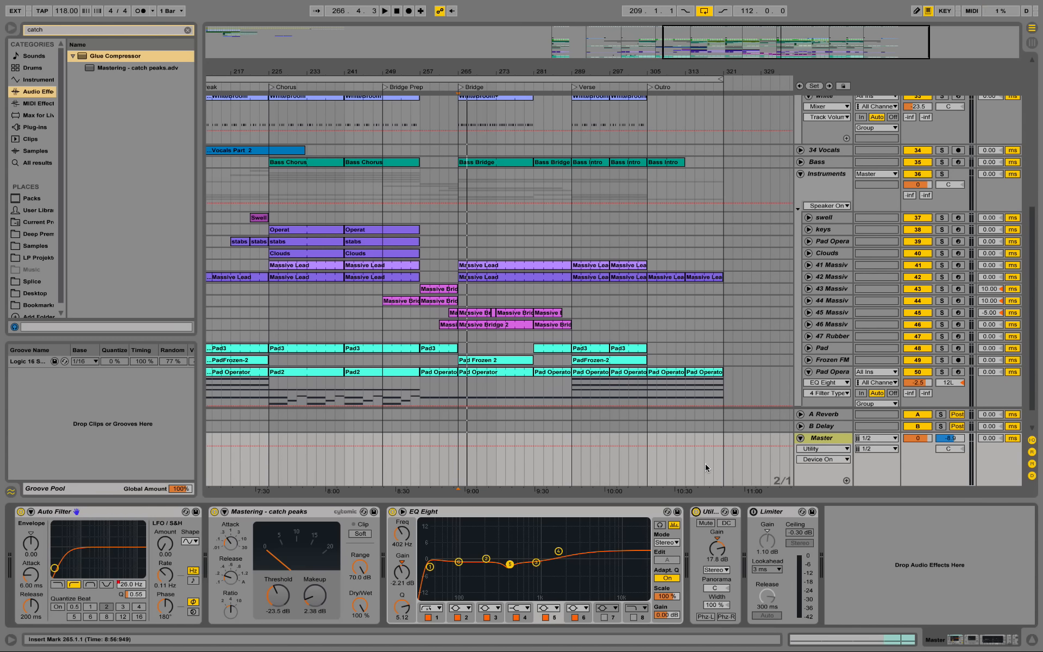
key("space")
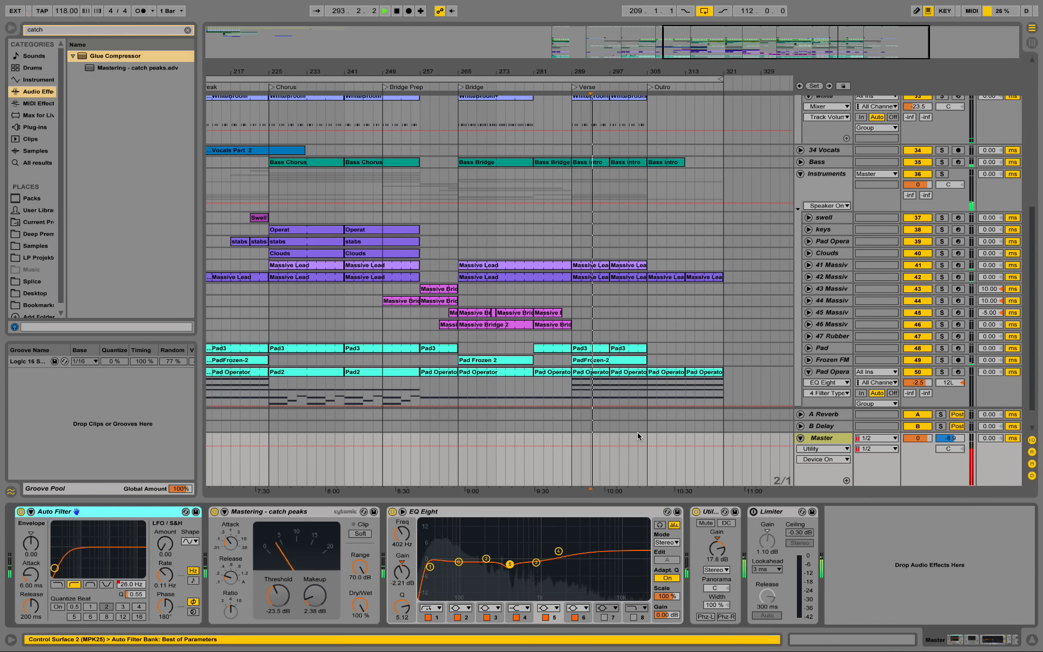
key("space")
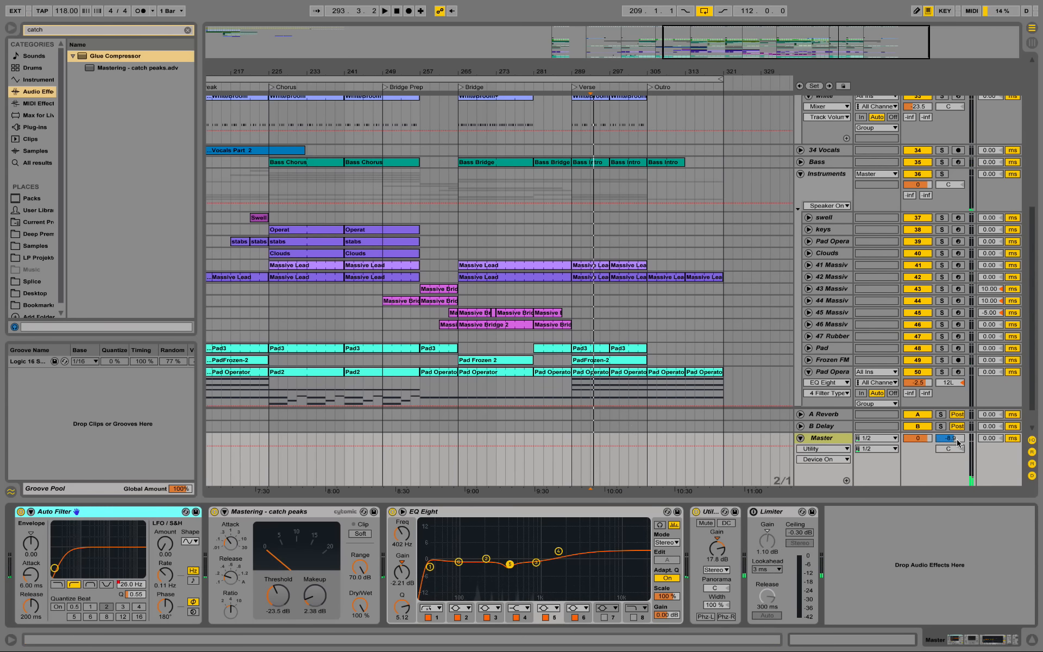
left_click(463, 460)
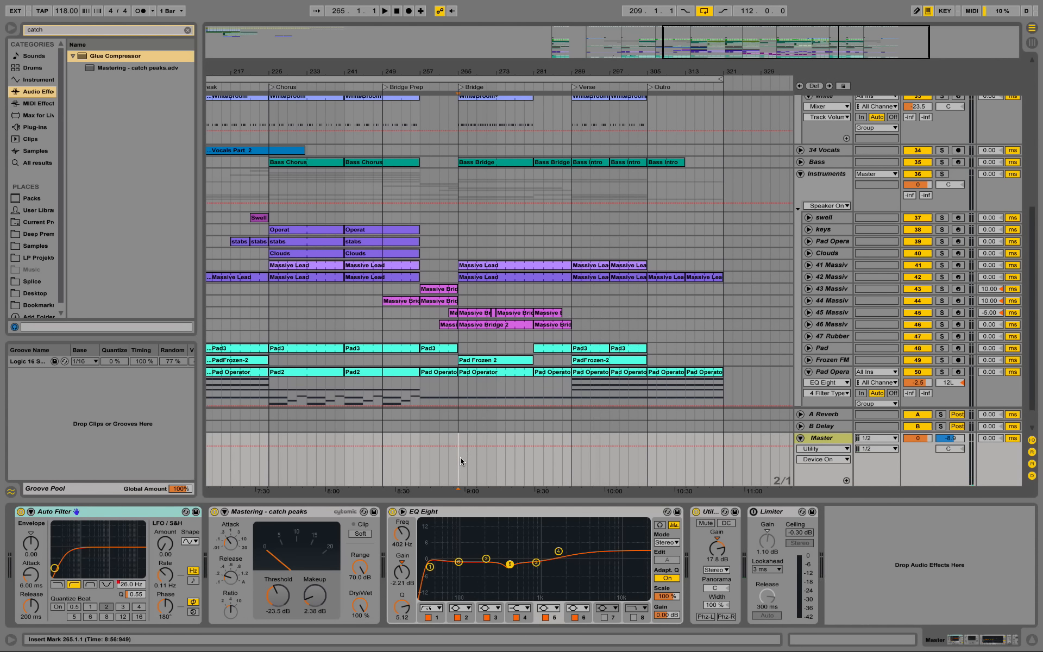
key("space")
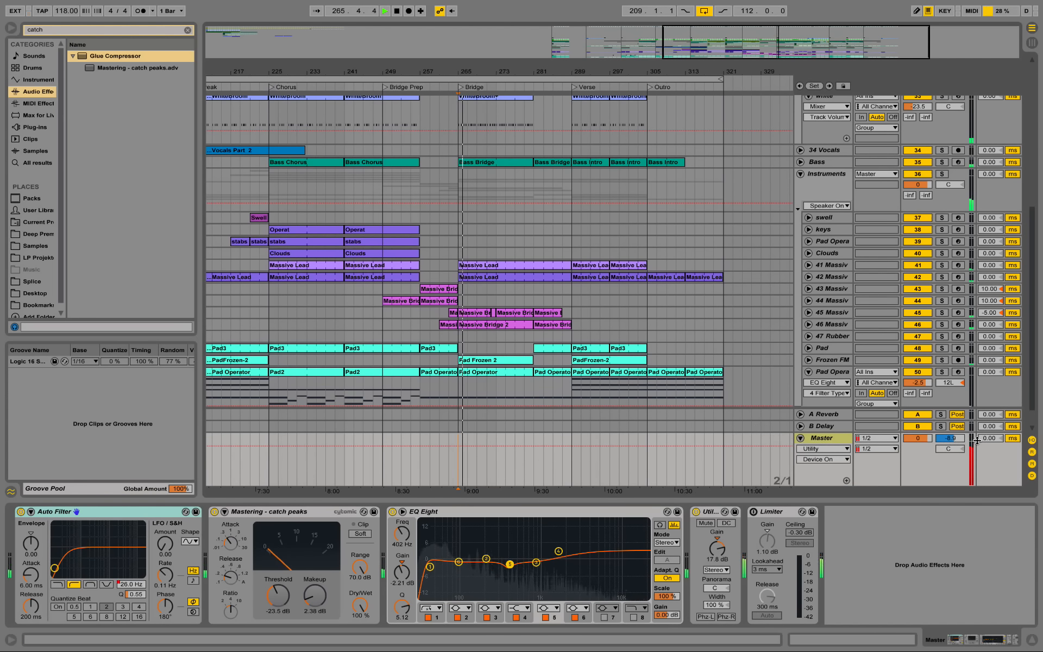
key("space")
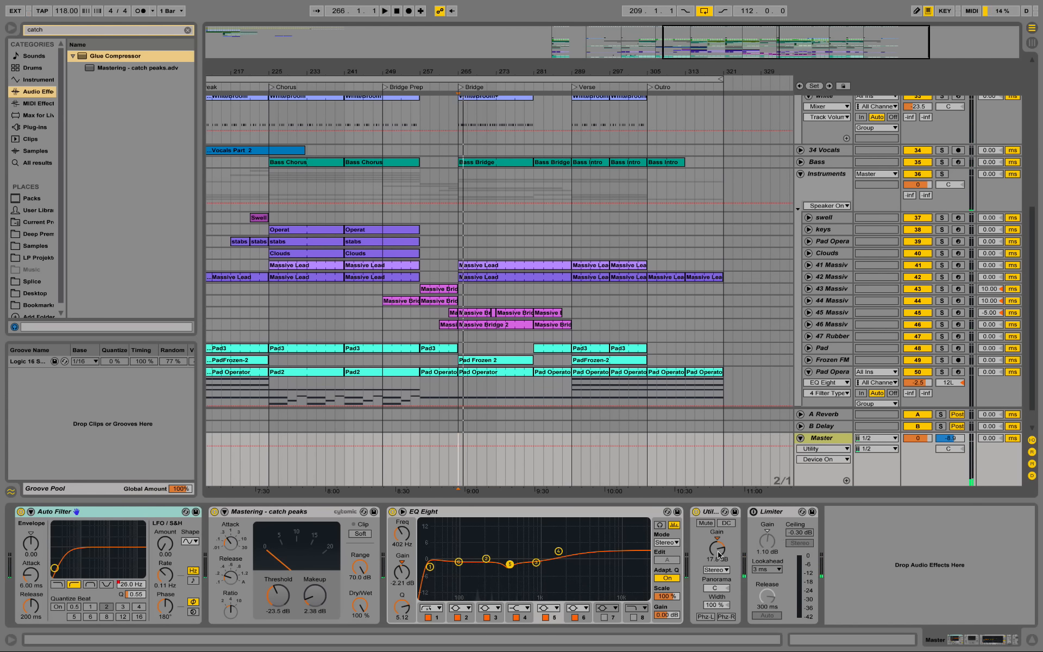
Set the Master Utility's gain to 13.8 dB and turn on the Limiter while auditioning the Bridge.
left_click_drag(719, 550, 719, 551)
key("space")
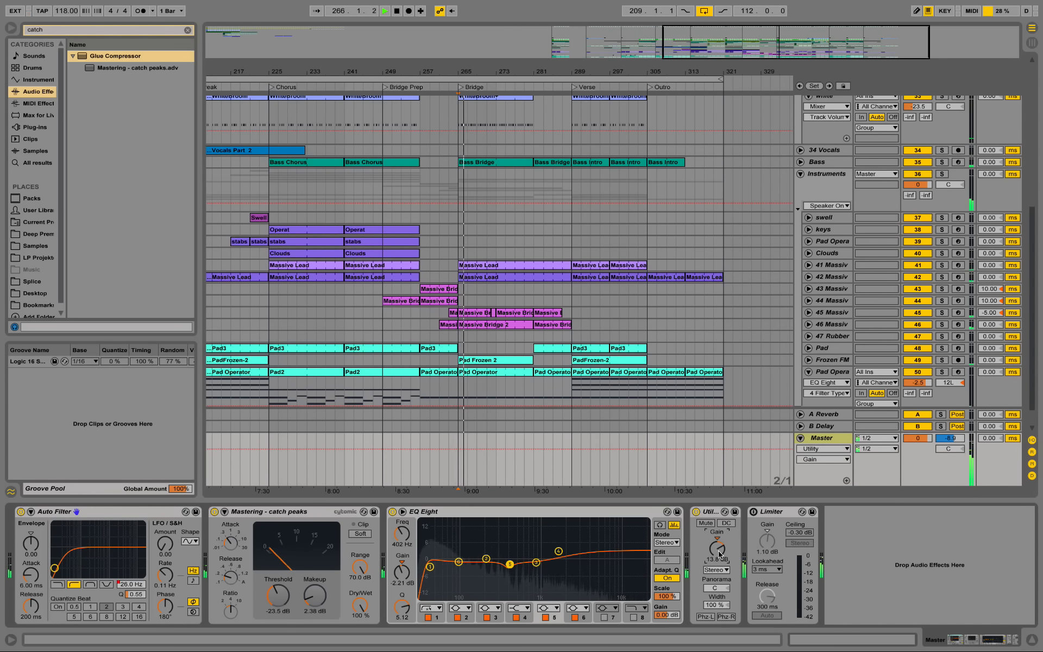
left_click(754, 512)
key("space")
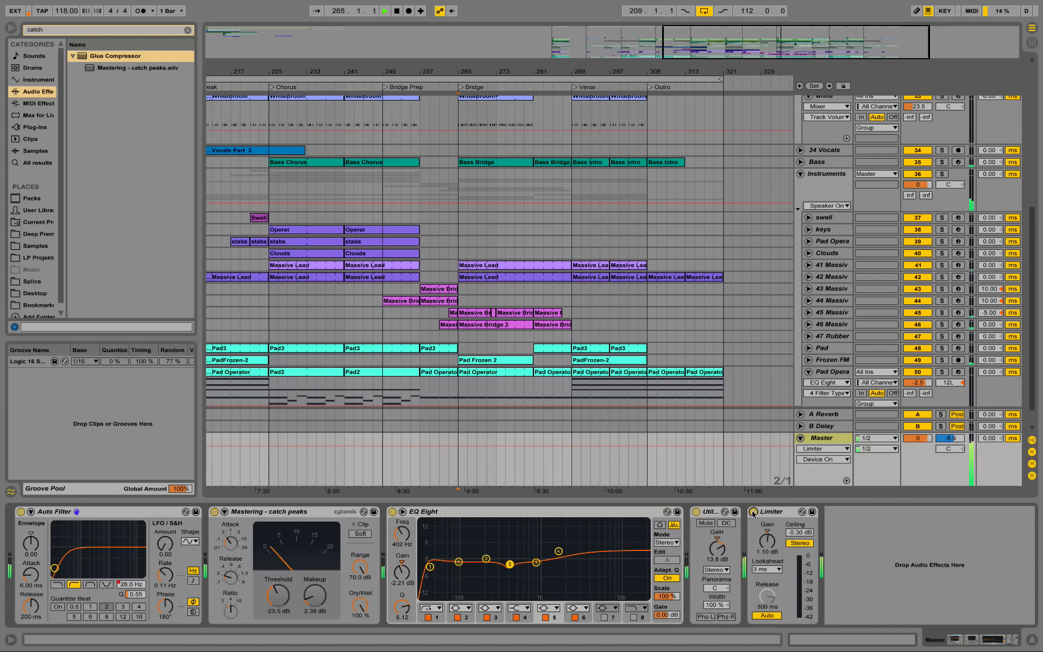
Fine-tune the Master Utility's gain to about 14.8 dB while replaying the Bridge from bar 265.
left_click(718, 550)
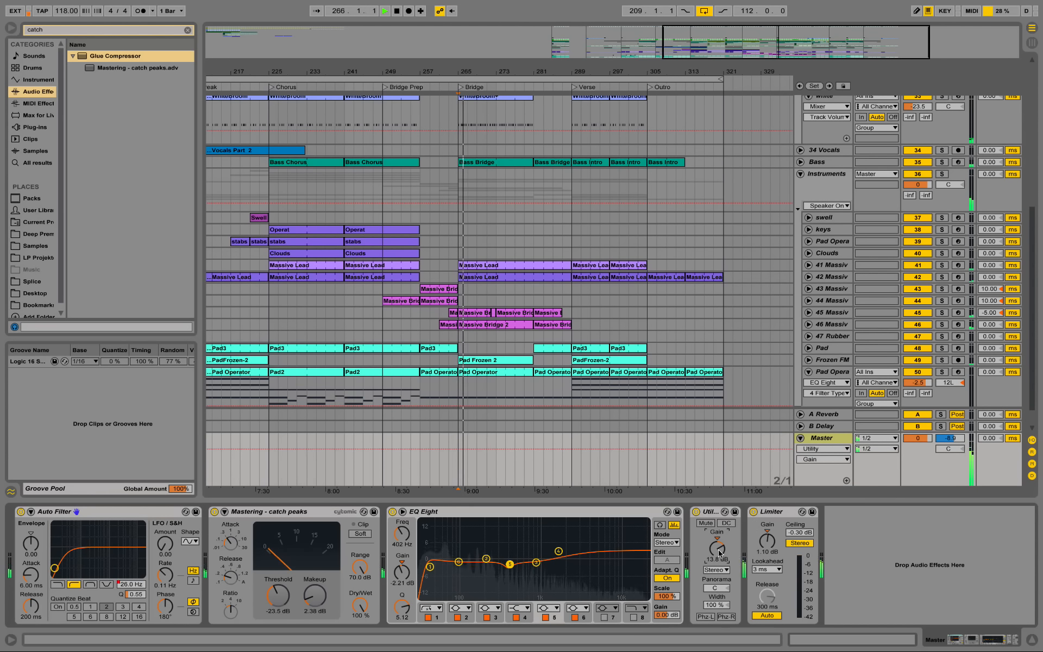
key("space")
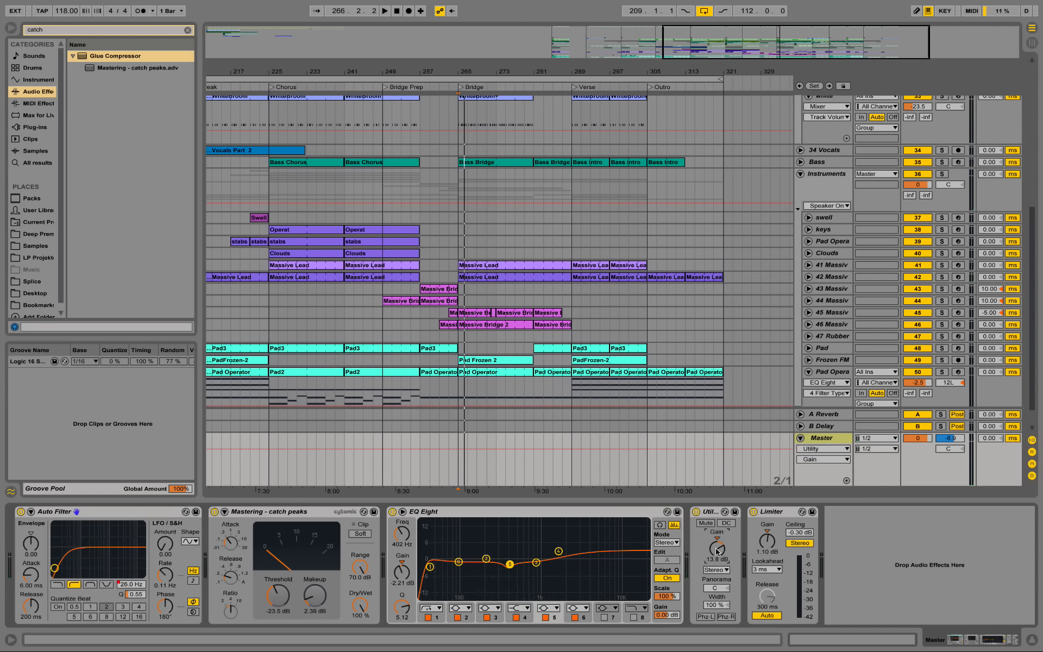
key("space")
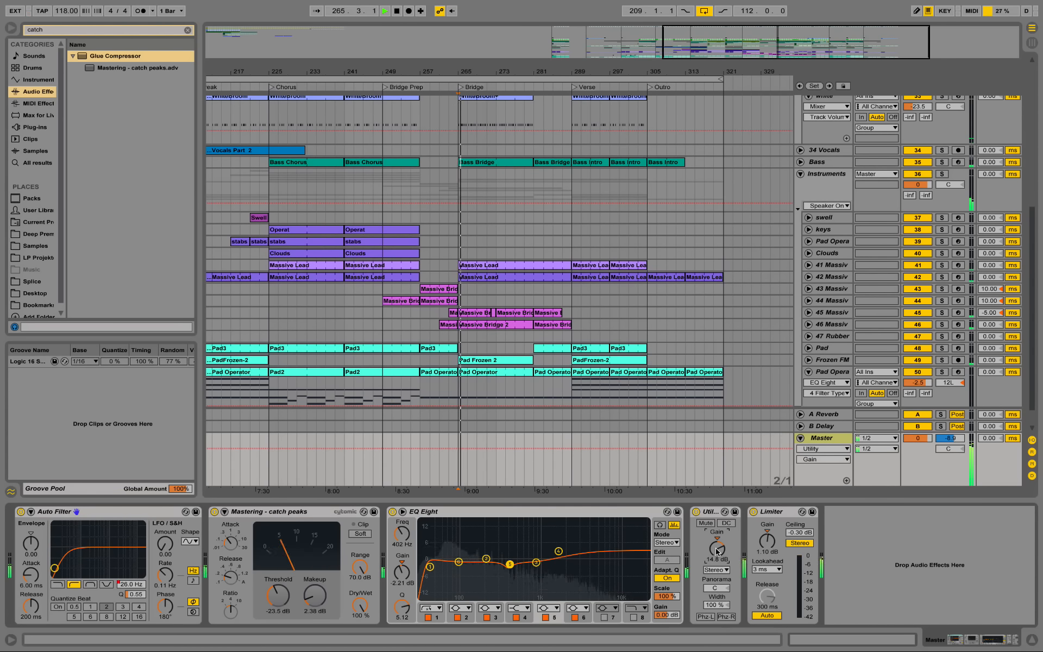
left_click_drag(717, 549, 716, 547)
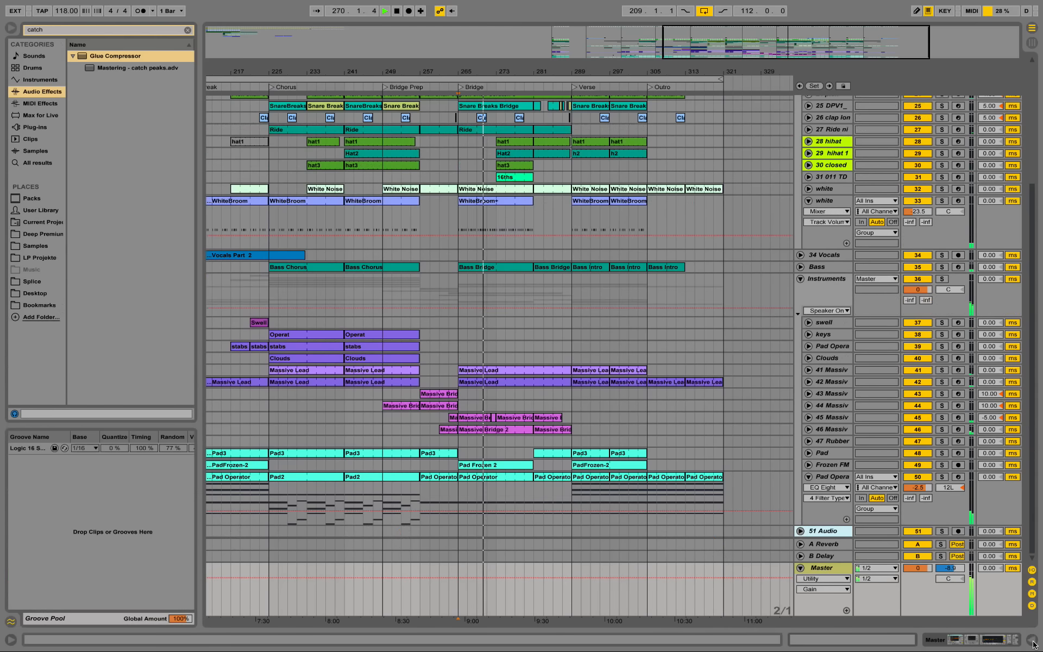
Hide the device view, fold the white track (33) and show the arrangement from the Intro to the Outro.
left_click(1032, 641)
scroll(643, 331, "up", 5)
scroll(643, 331, "down", 5)
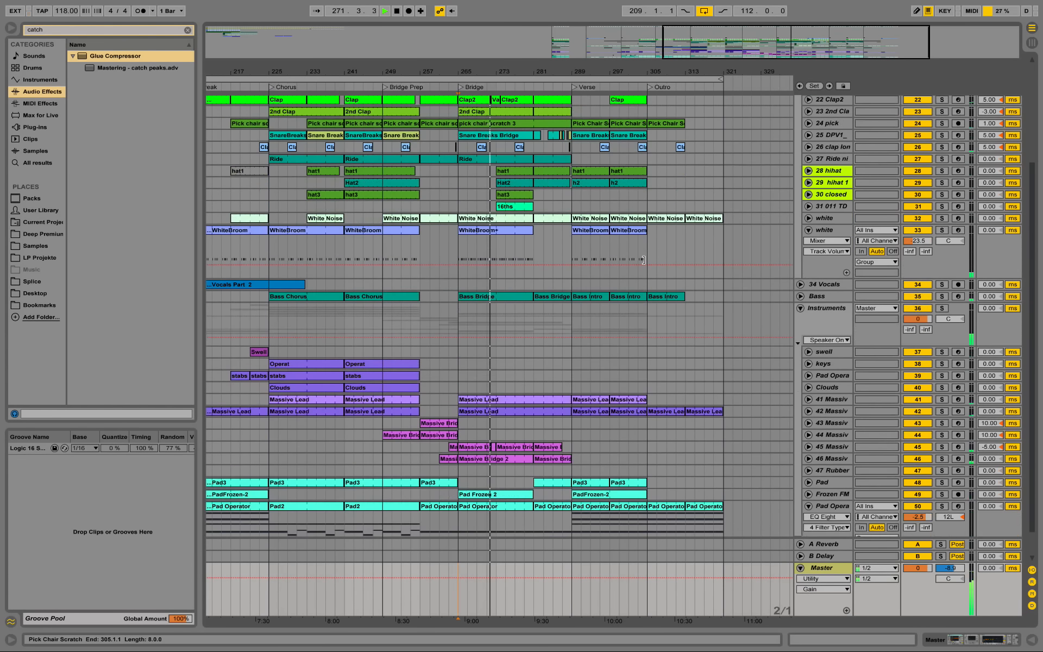
scroll(643, 260, "up", 2)
left_click_drag(532, 74, 616, 58)
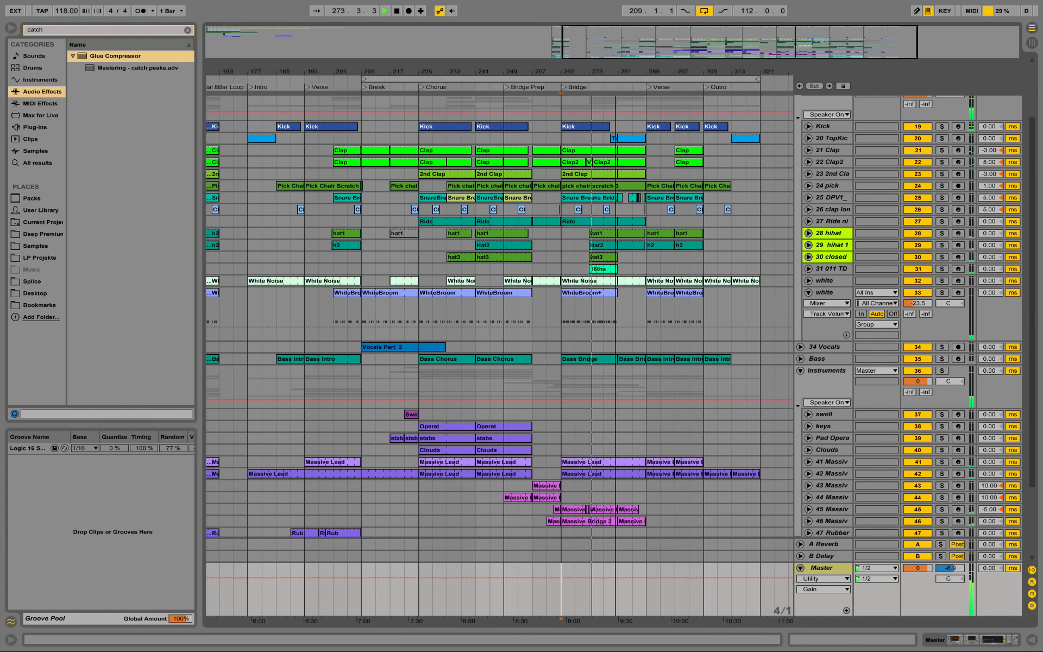
left_click(809, 292)
scroll(783, 319, "up", 3)
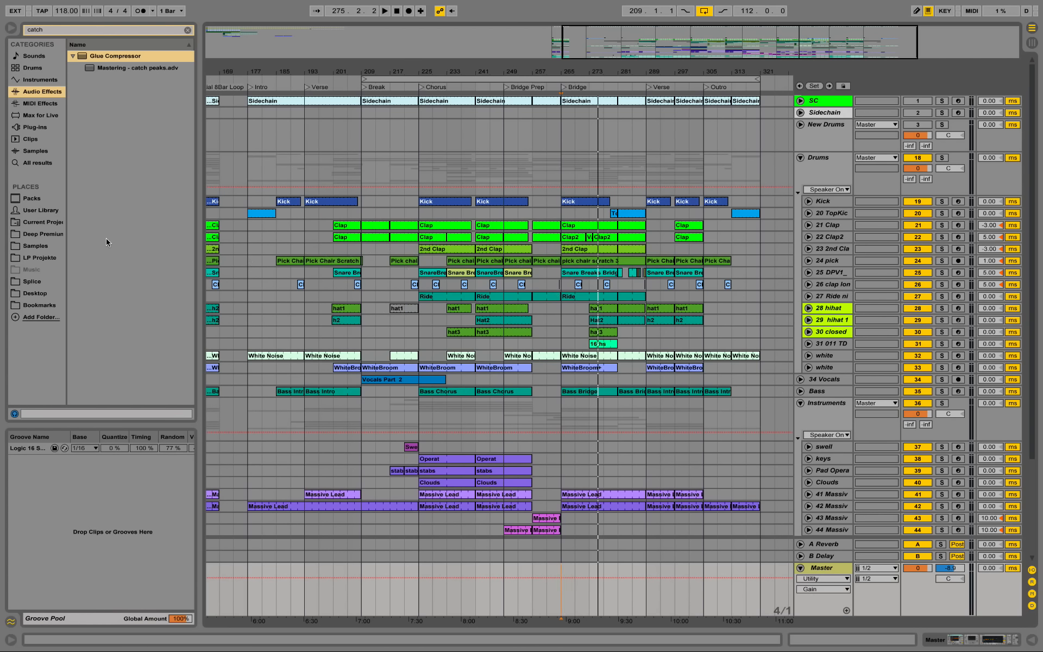
Open the Deep Premium sample folder in the browser, clear the search and collapse the CHH_DRY folder.
left_click(43, 234)
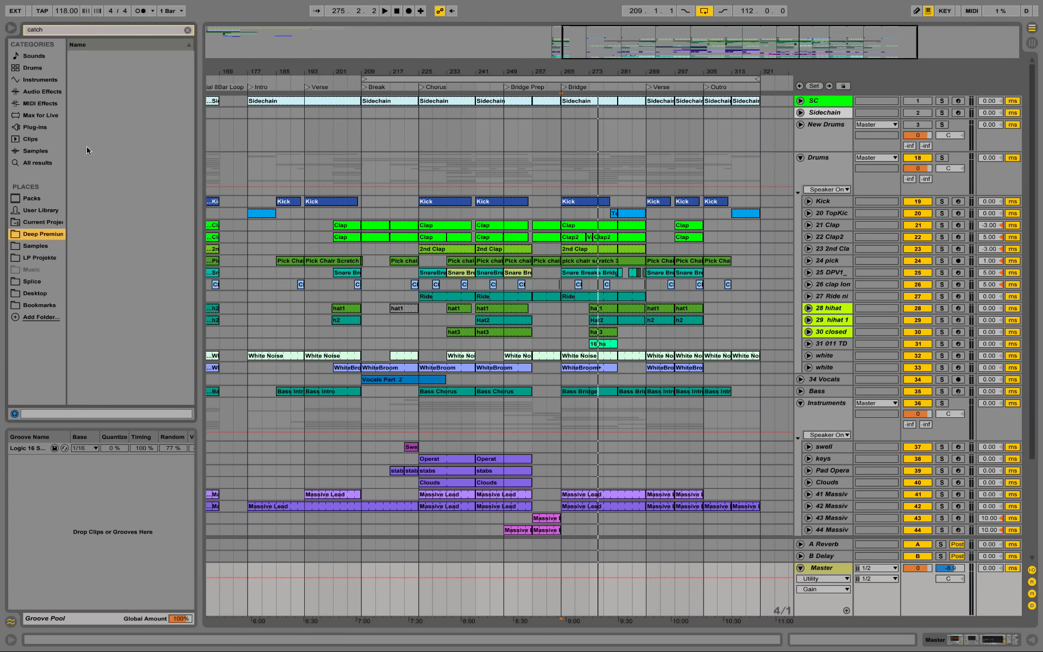
left_click(189, 30)
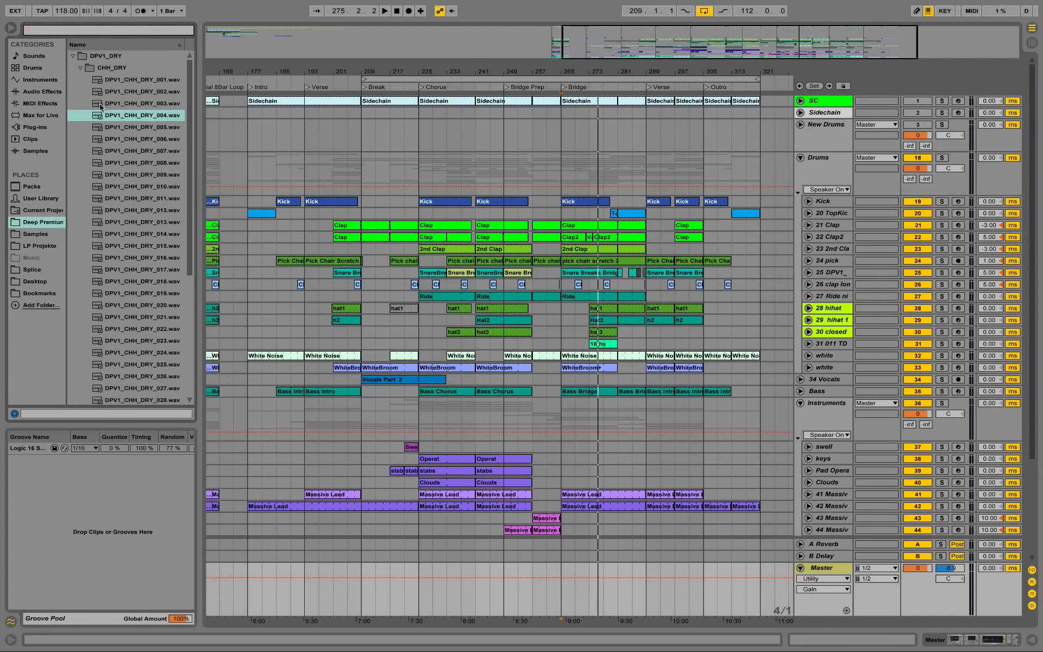
left_click(80, 68)
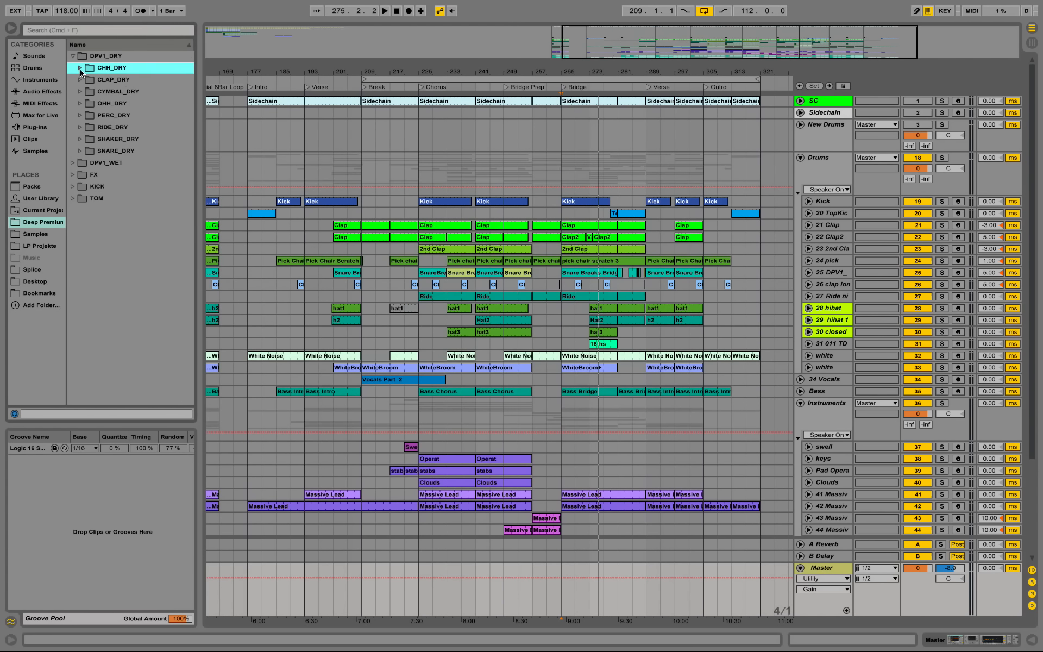